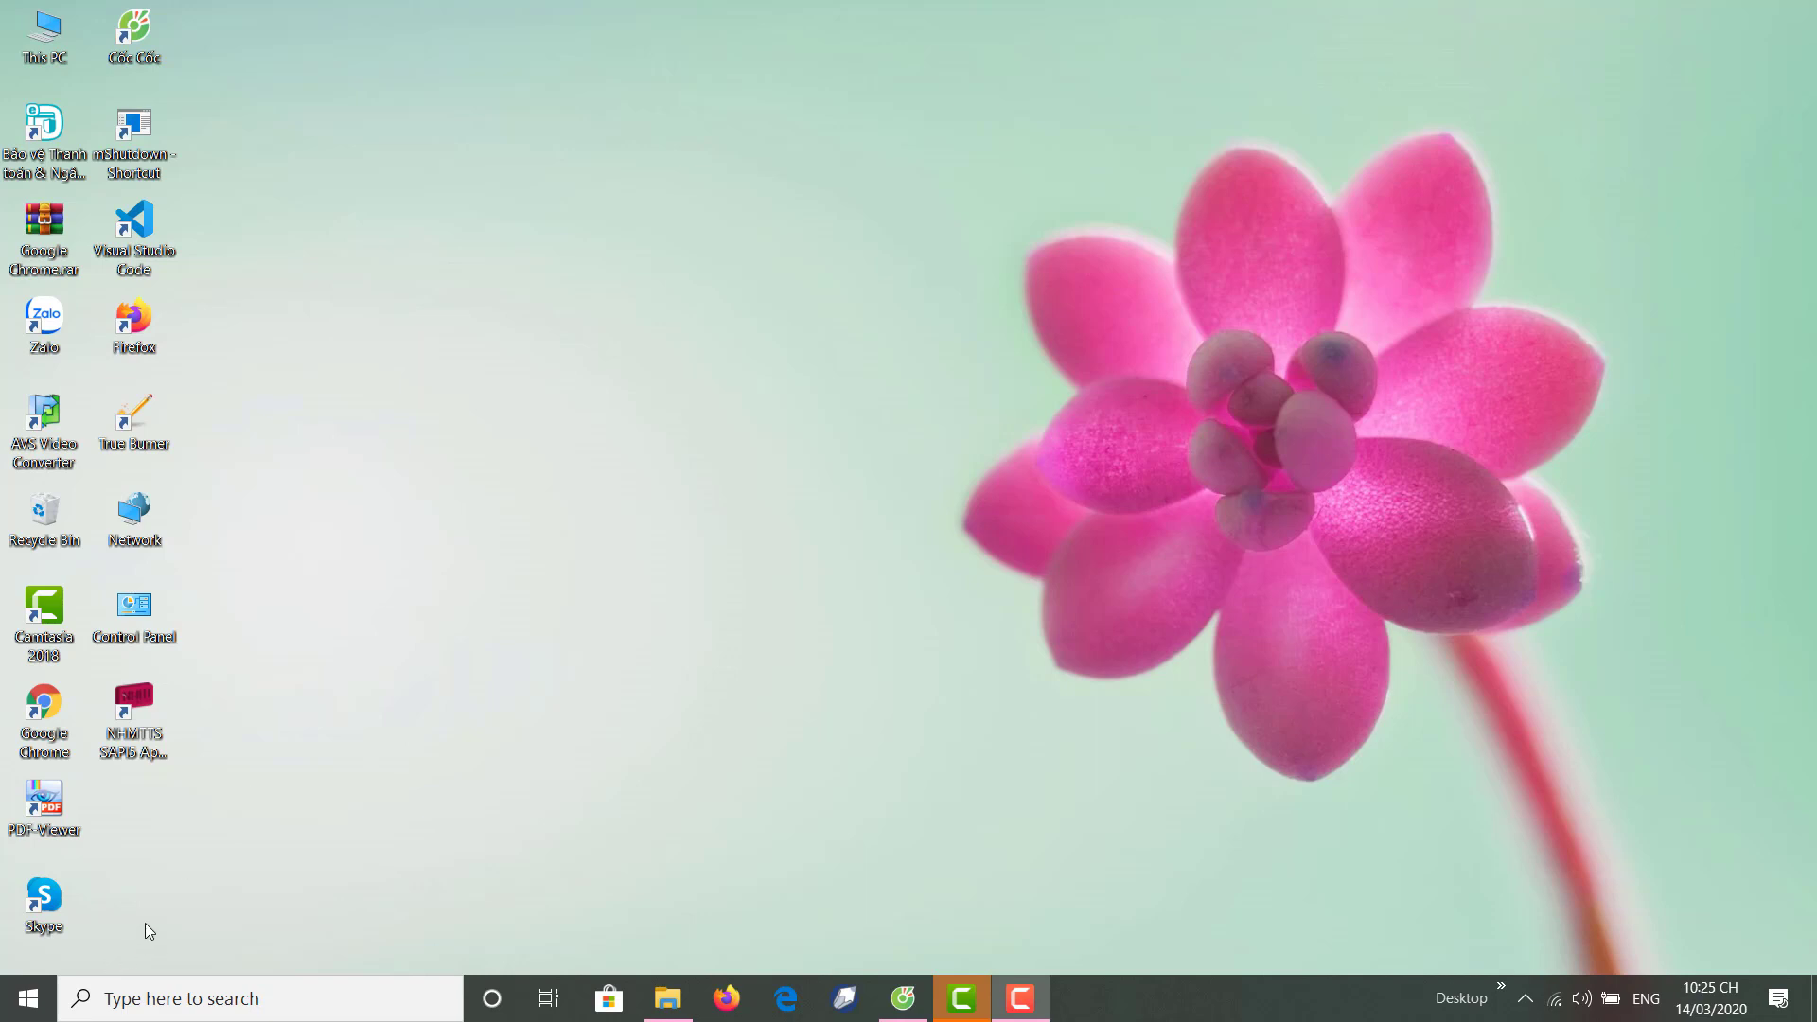
- Launch CorelDRAW 12 from the recently added programs and create a new blank drawing
click(28, 1000)
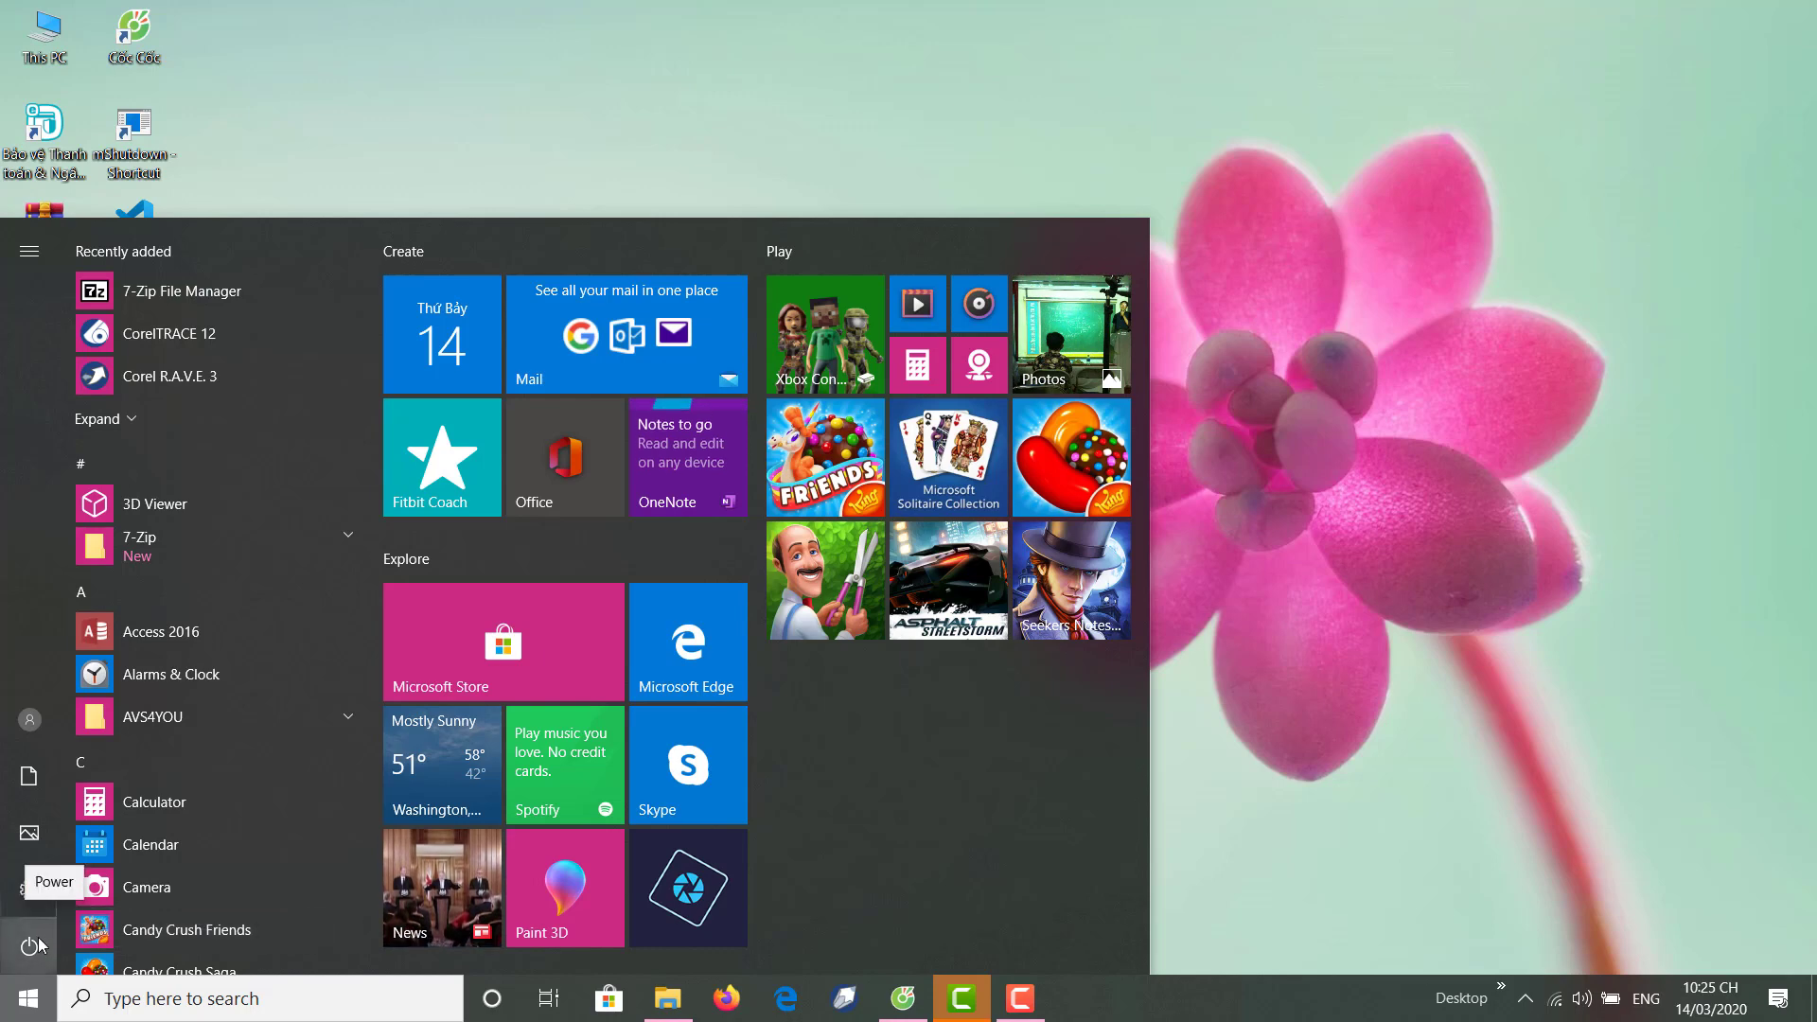
click(19, 1002)
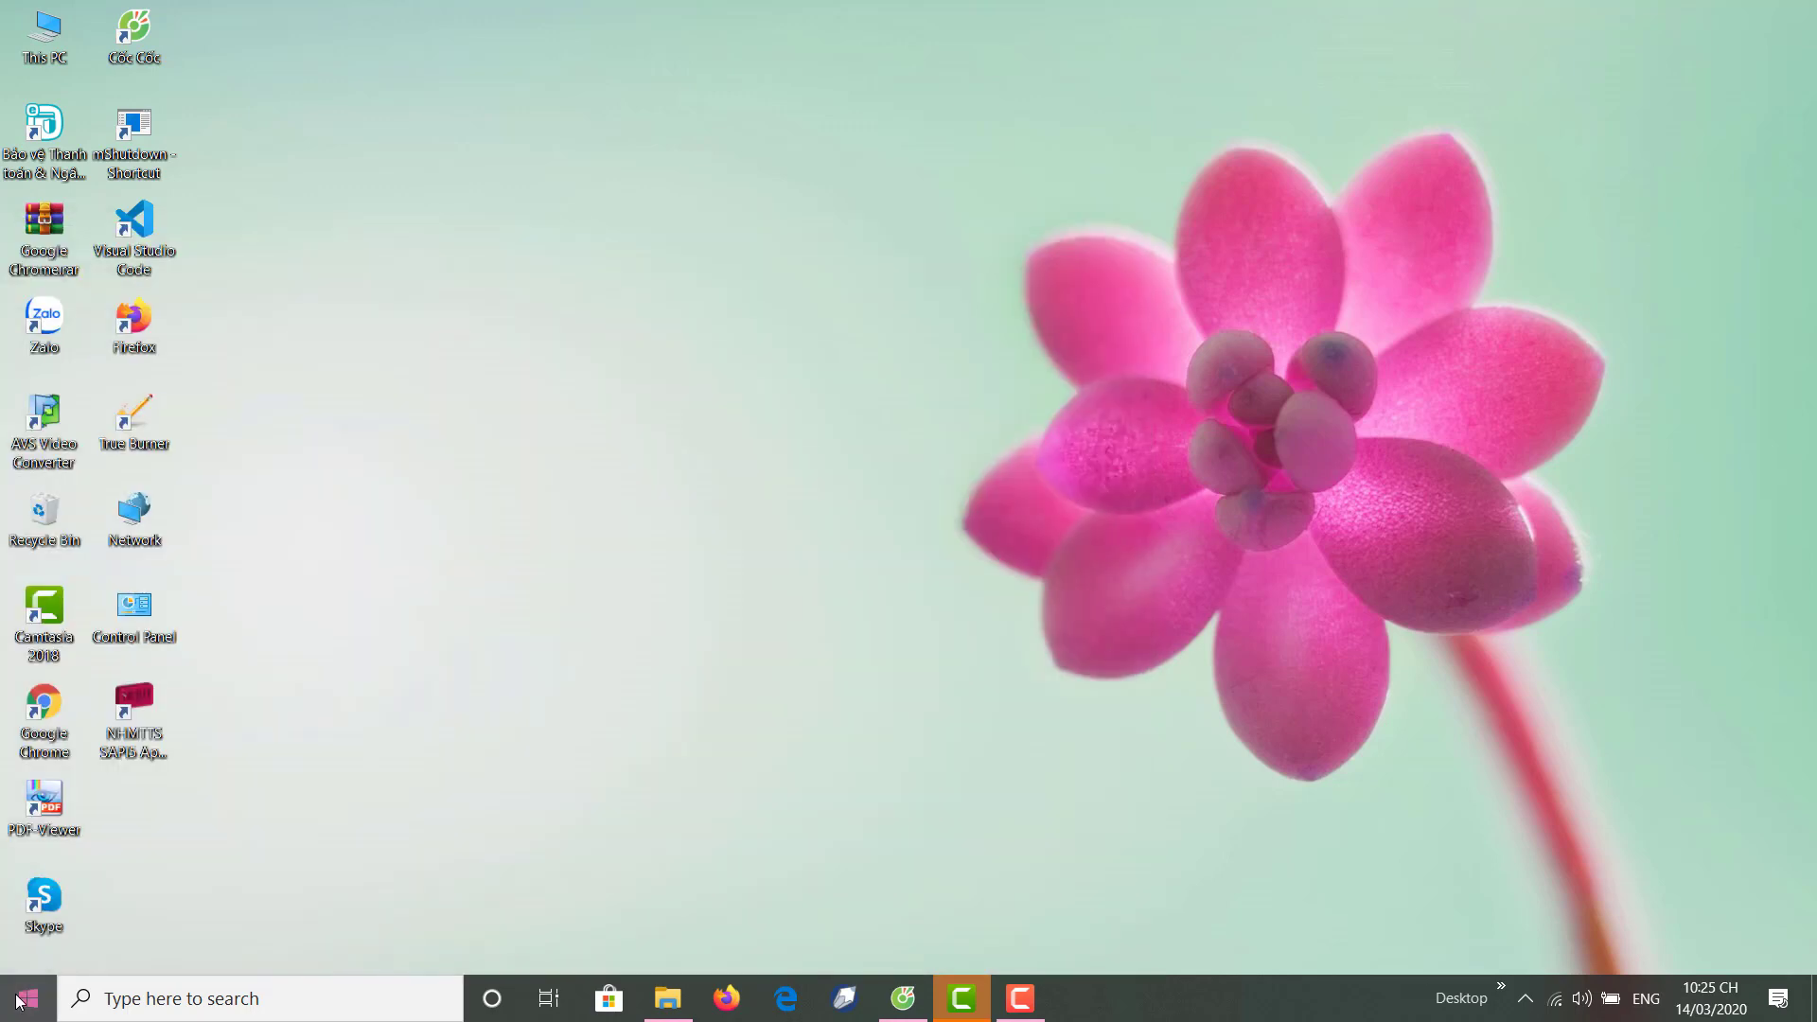
click(19, 1001)
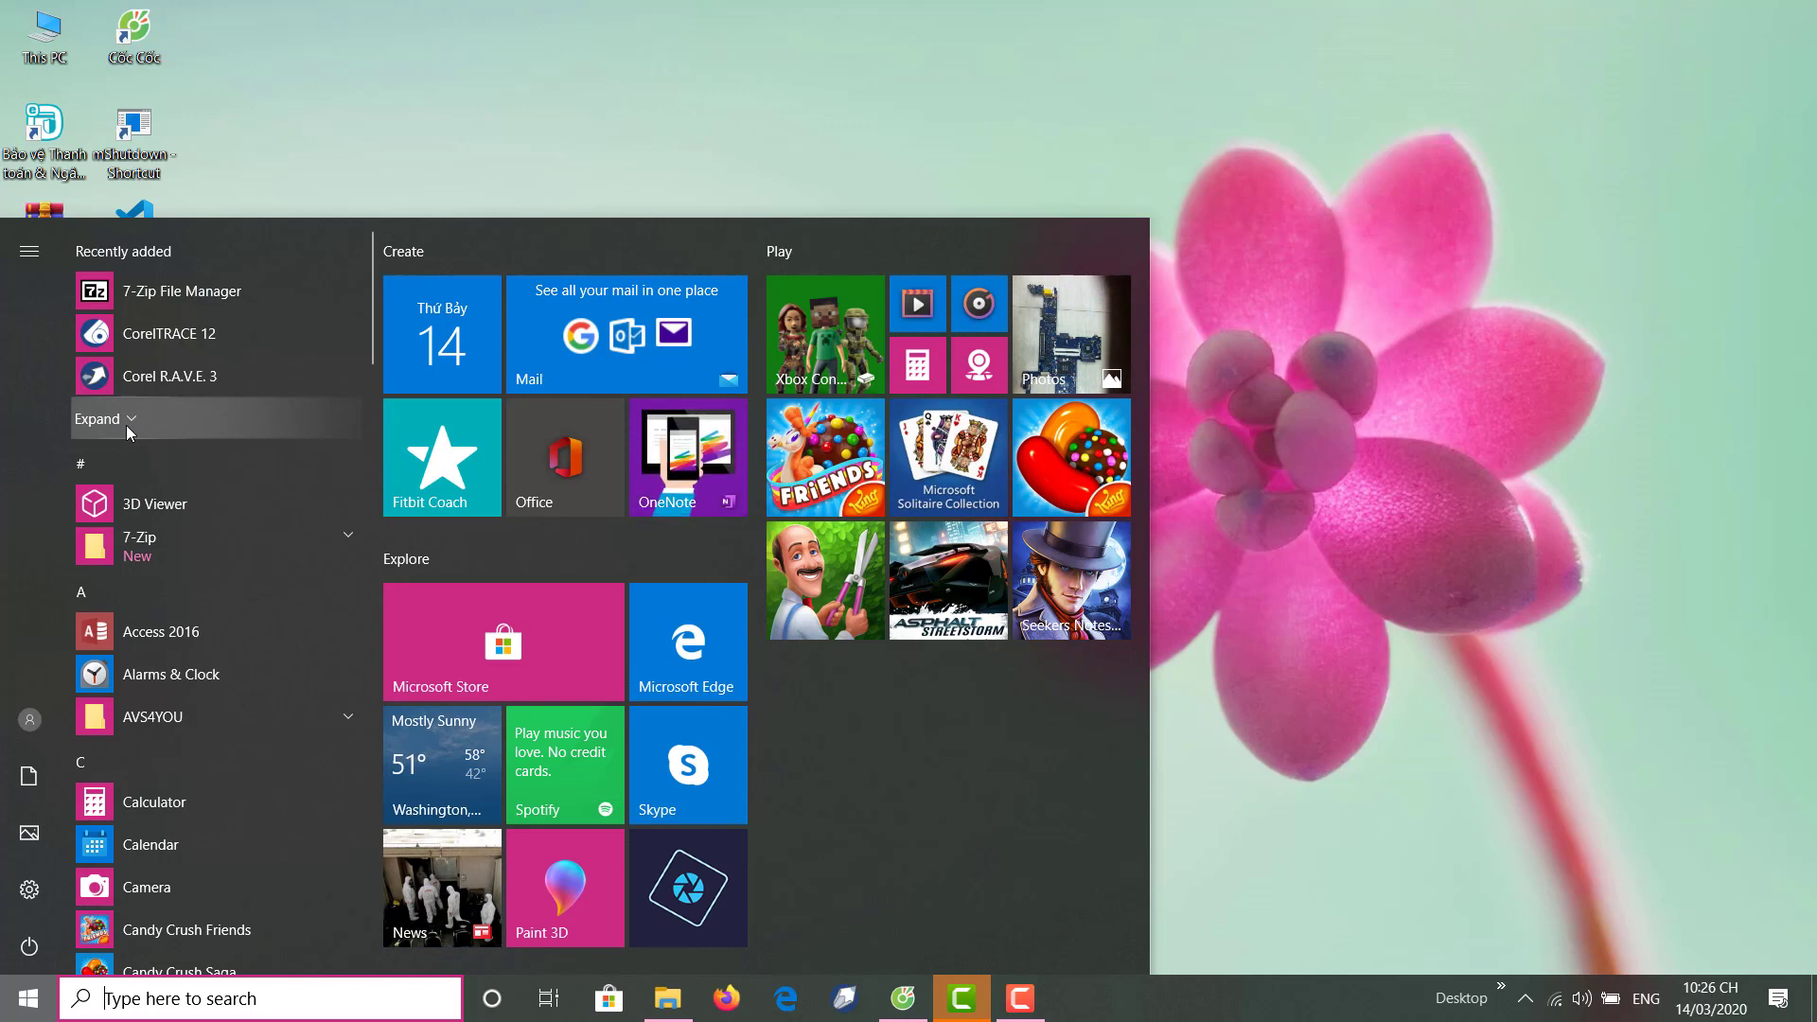
click(31, 998)
click(30, 996)
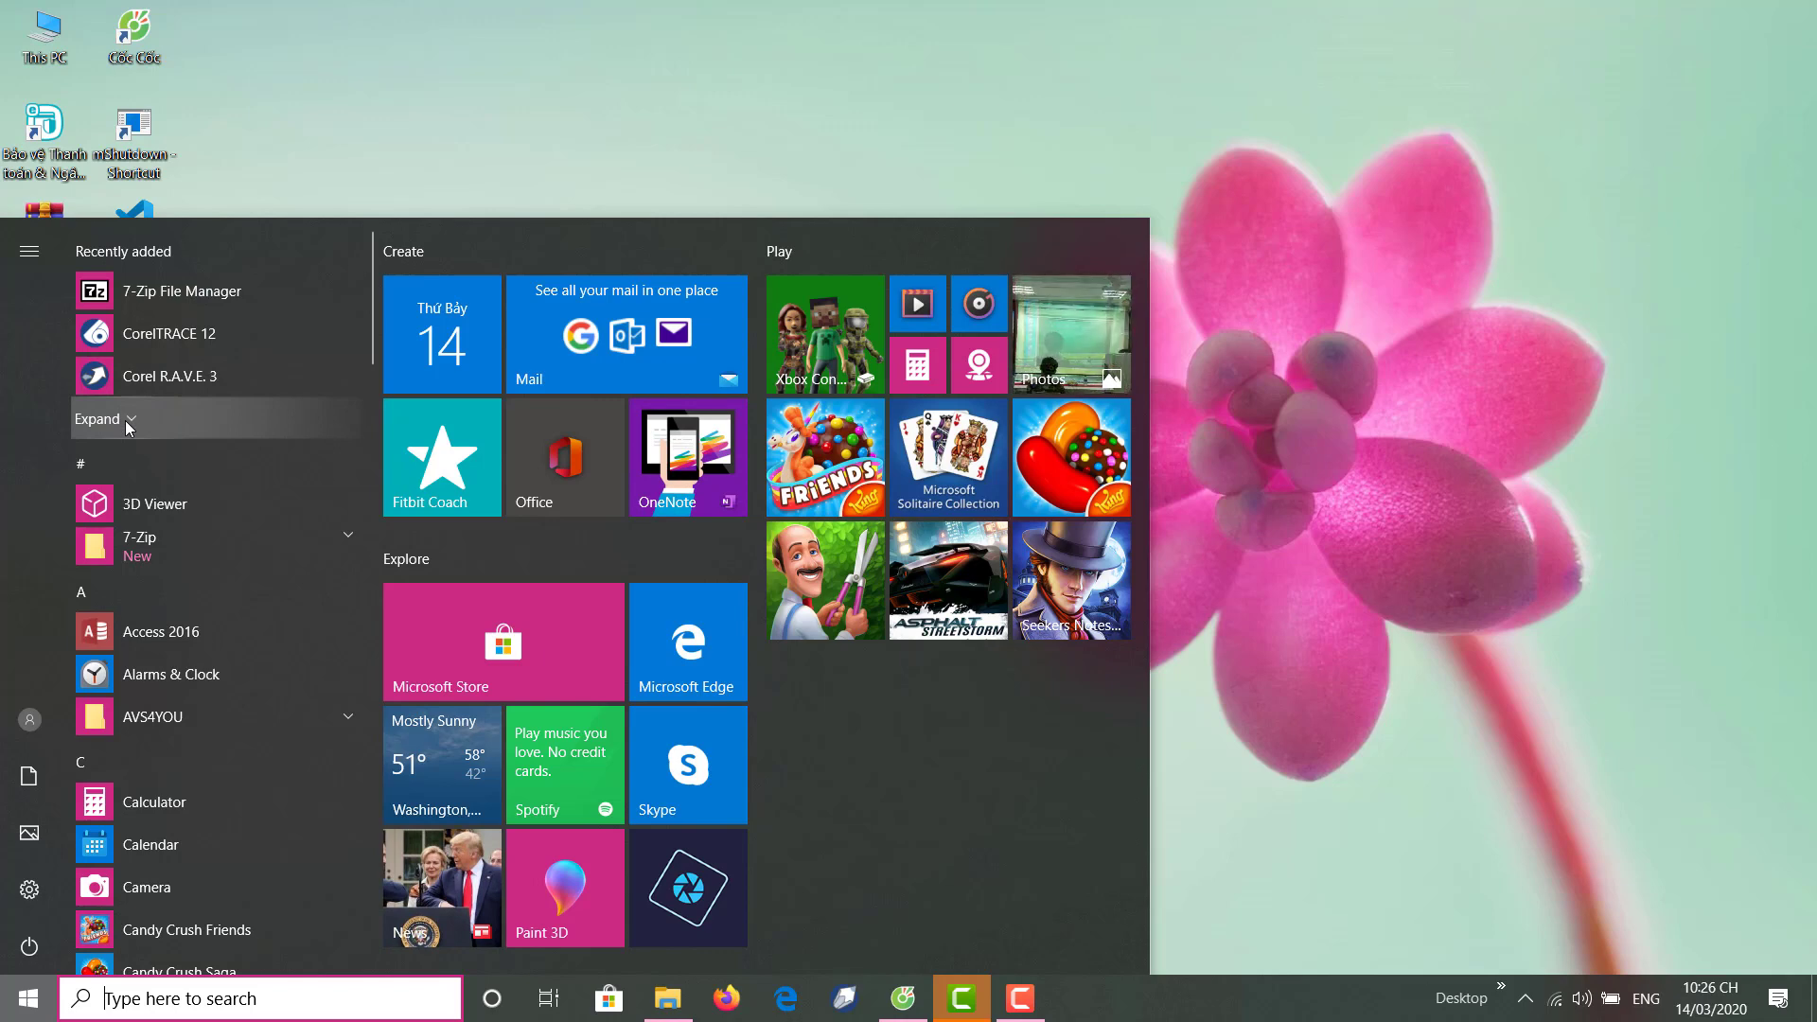
click(125, 420)
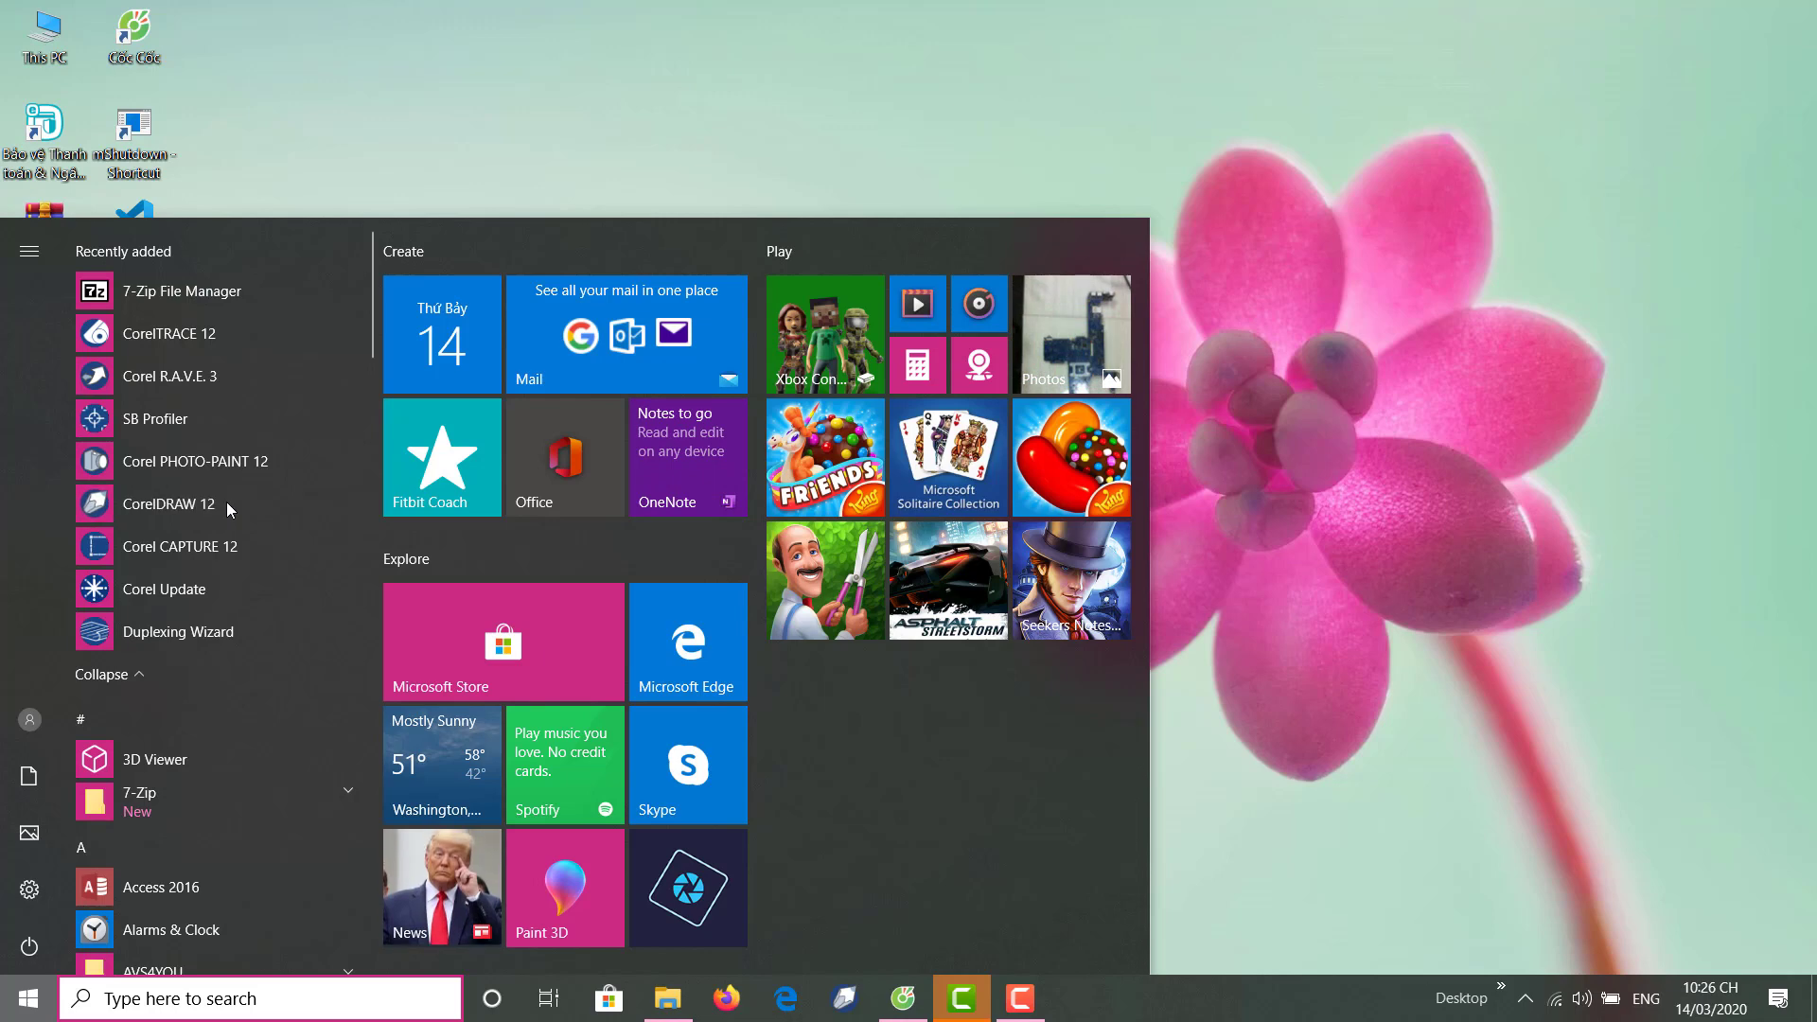
key(Escape)
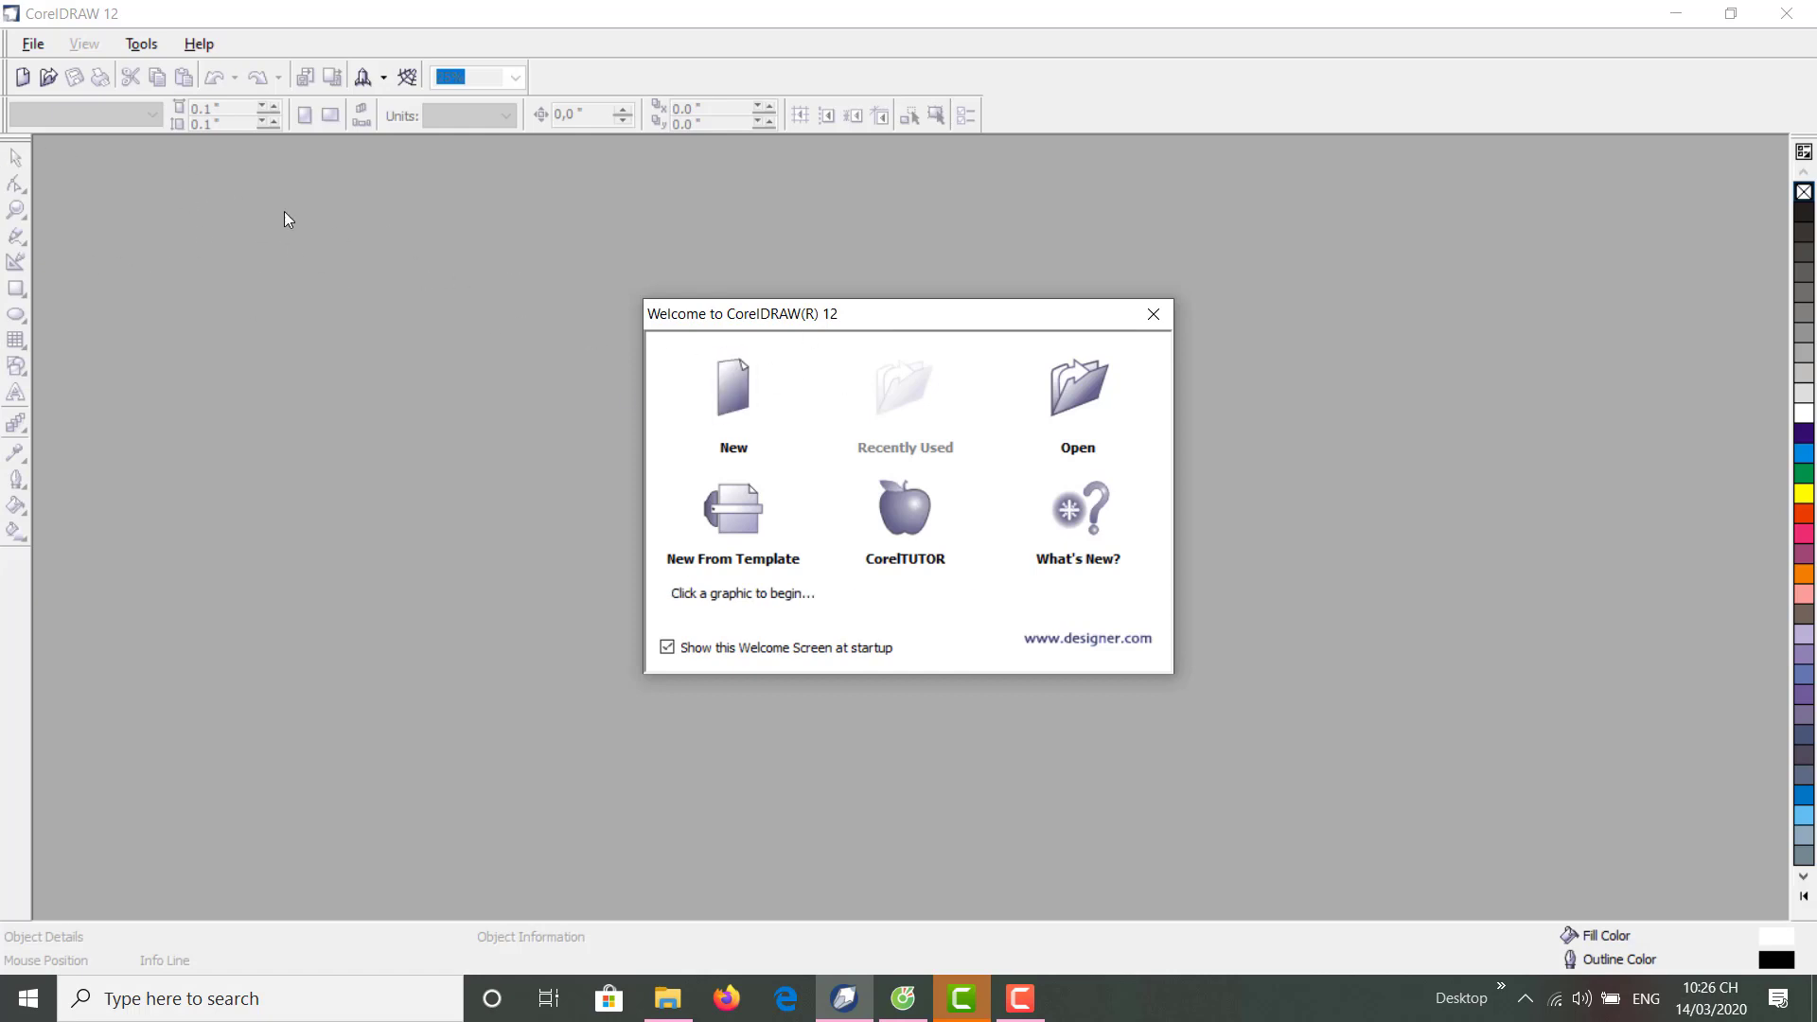
click(732, 415)
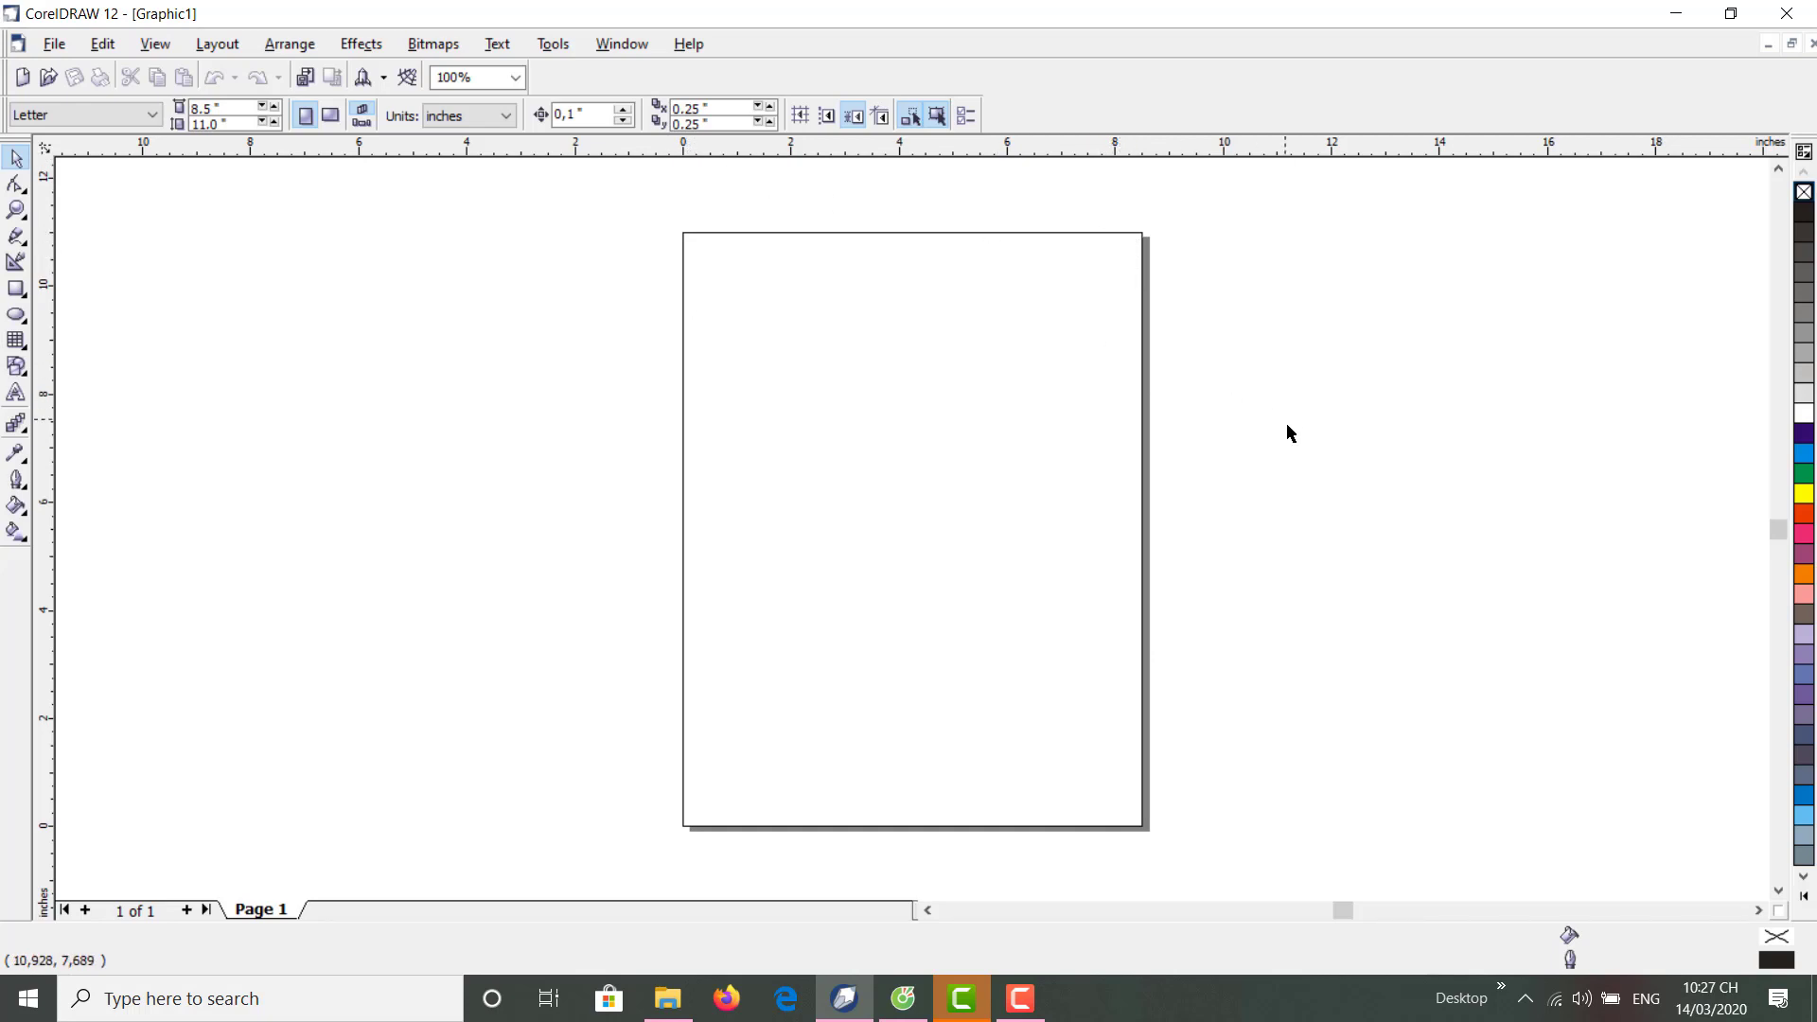
scroll(1287, 422, up, 7)
scroll(1277, 430, down, 8)
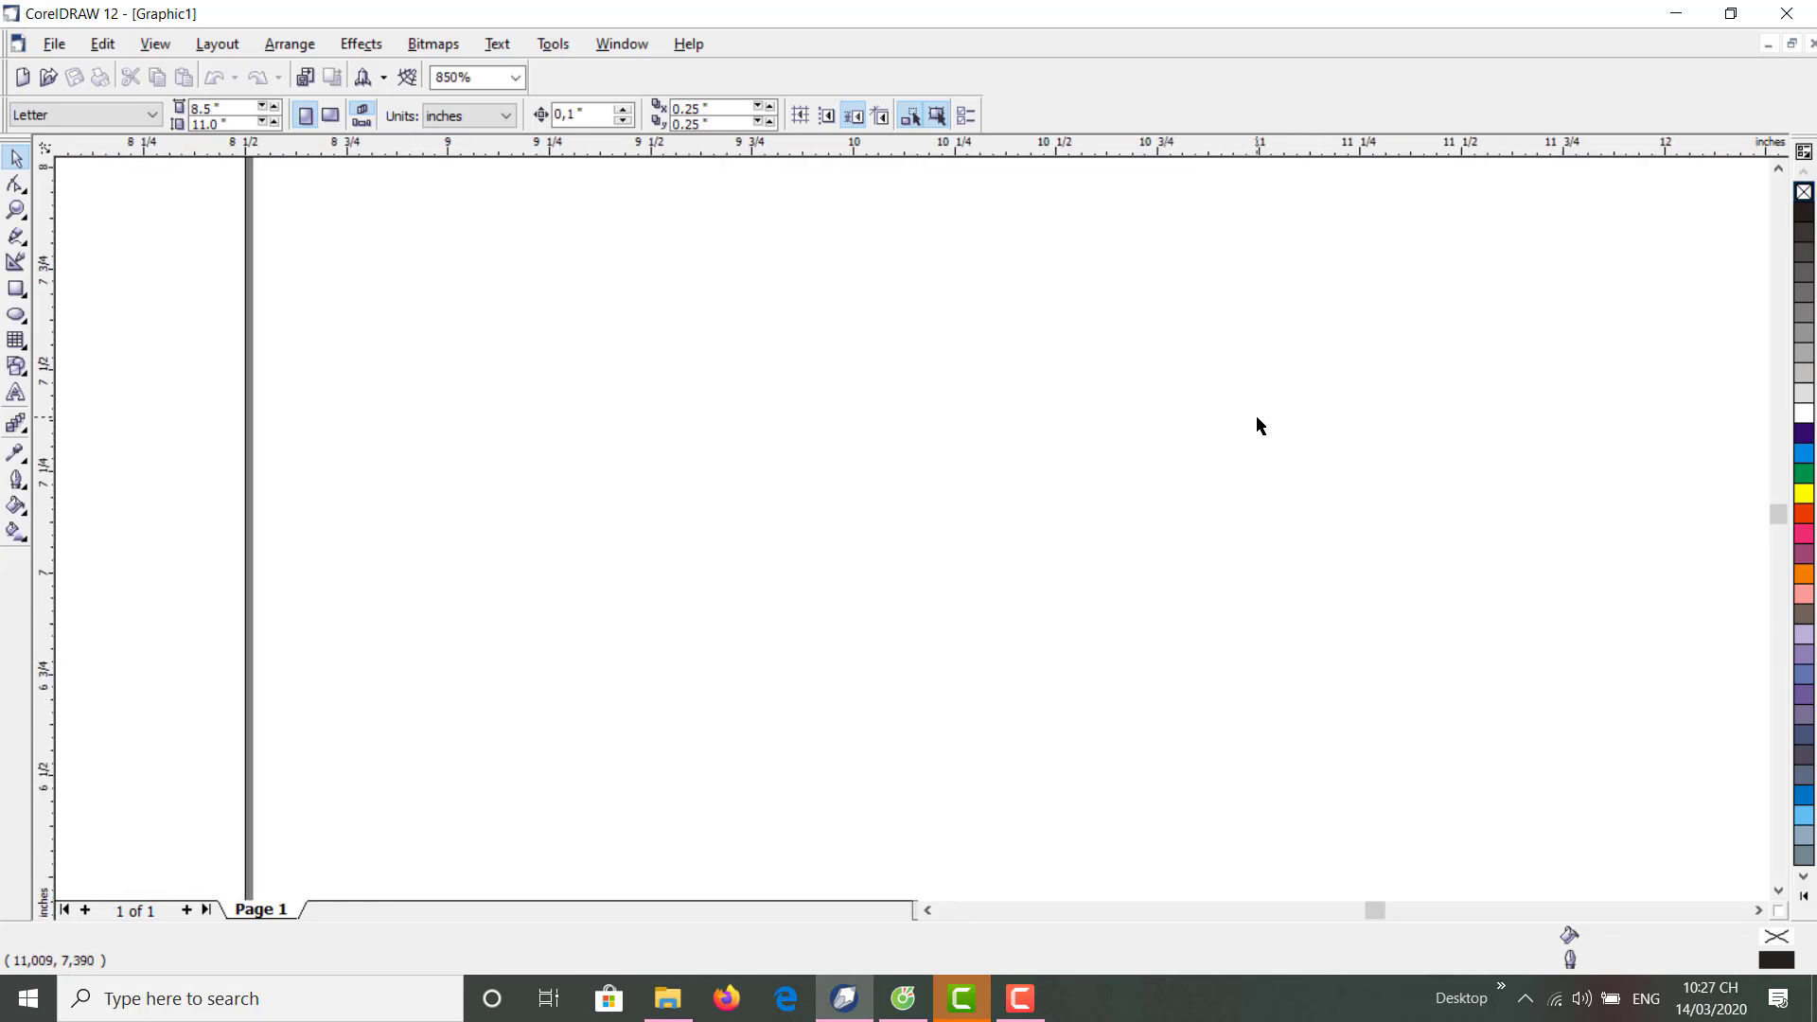
scroll(1255, 415, down, 1)
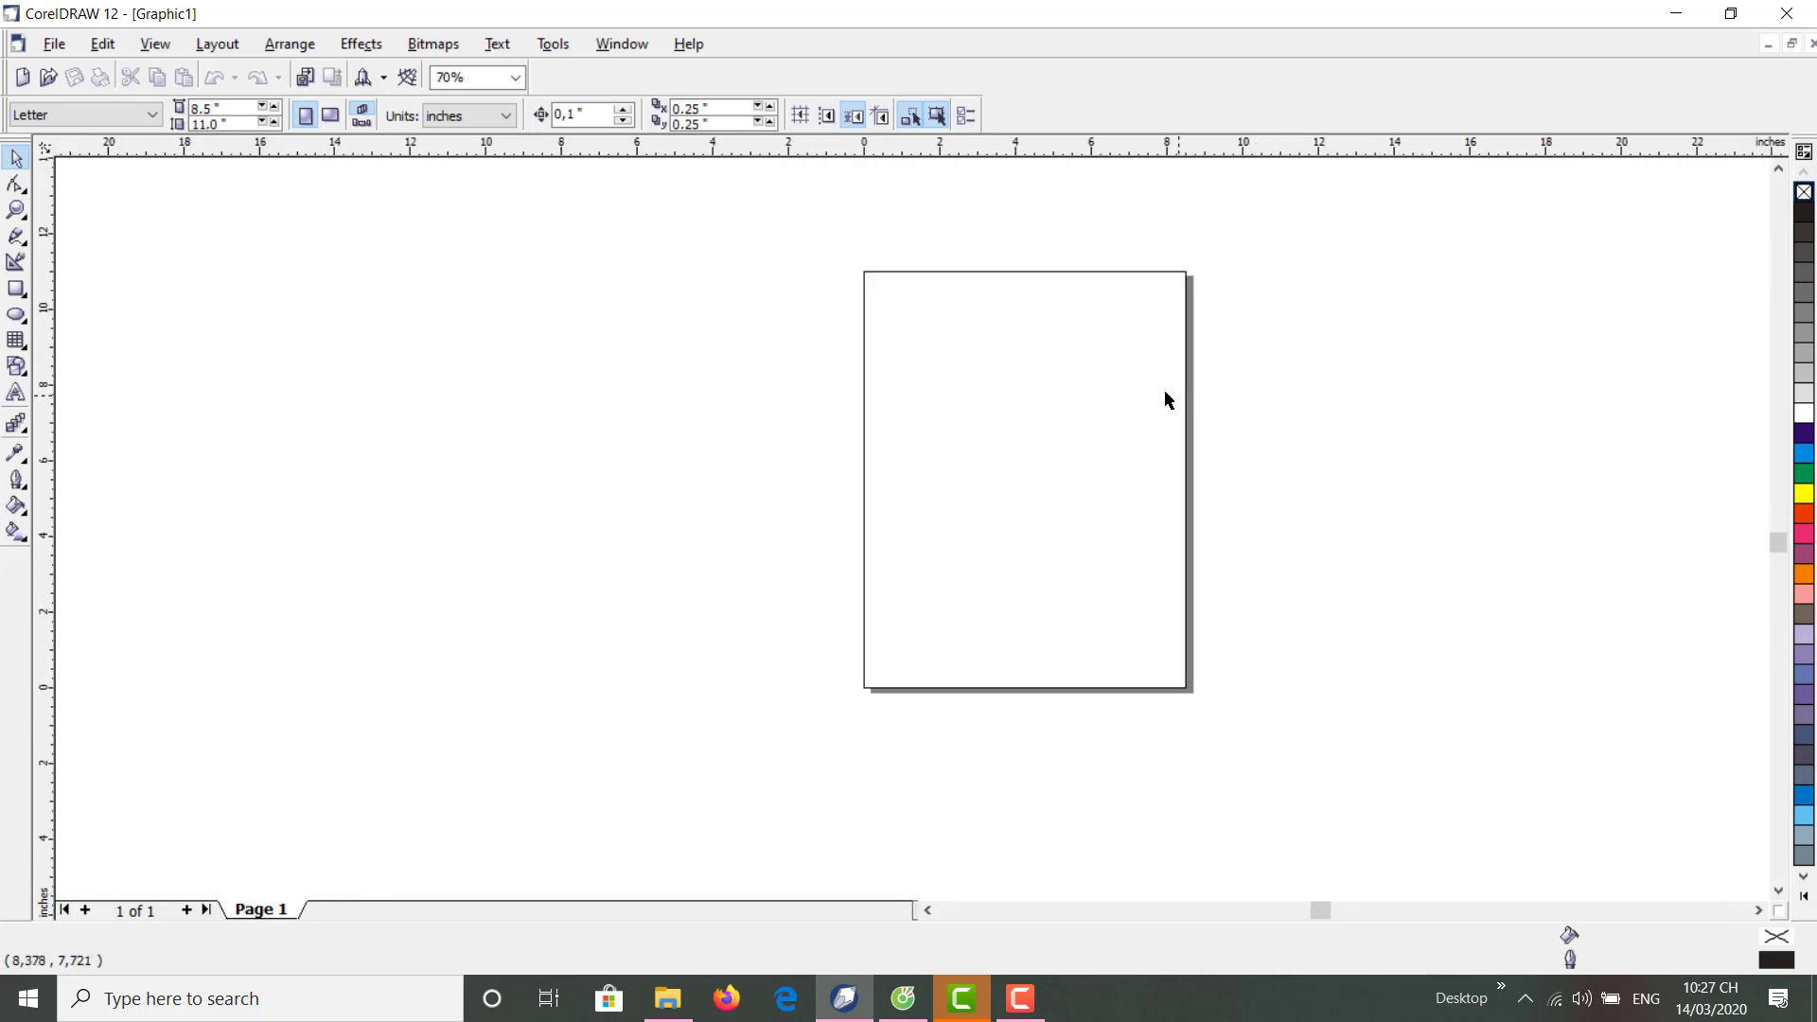
scroll(897, 350, down, 3)
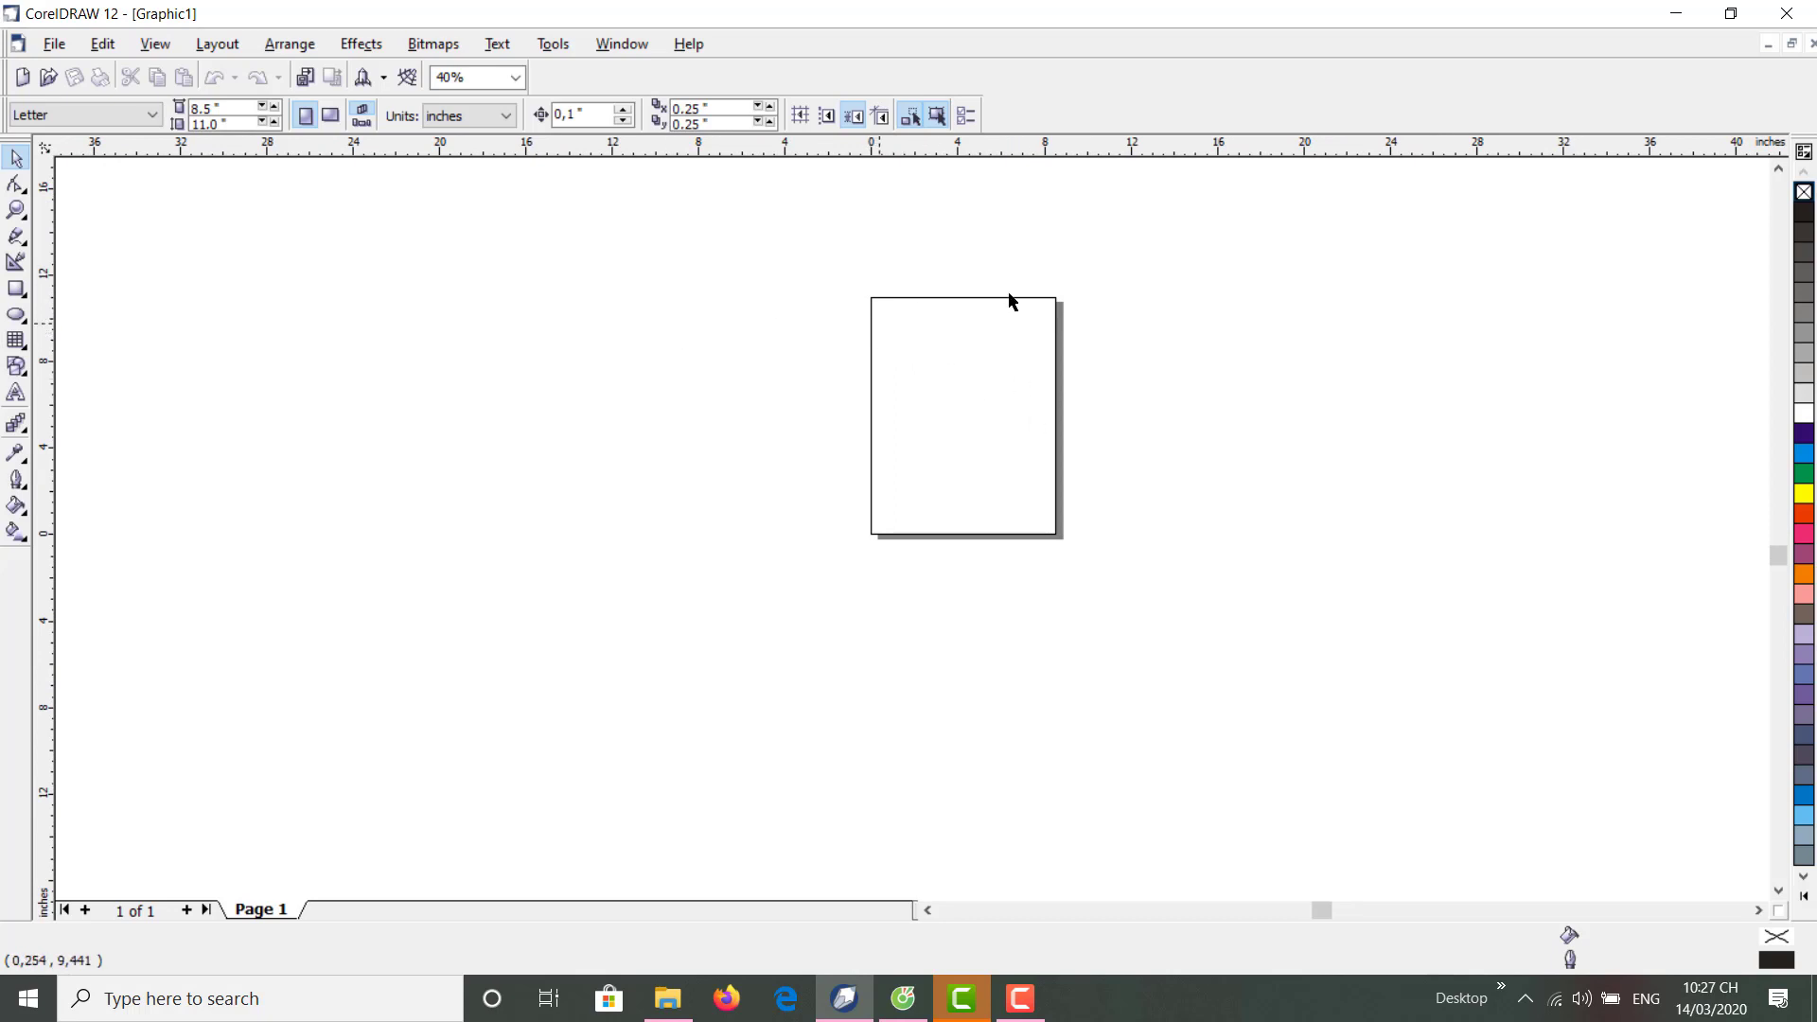
scroll(1023, 333, up, 4)
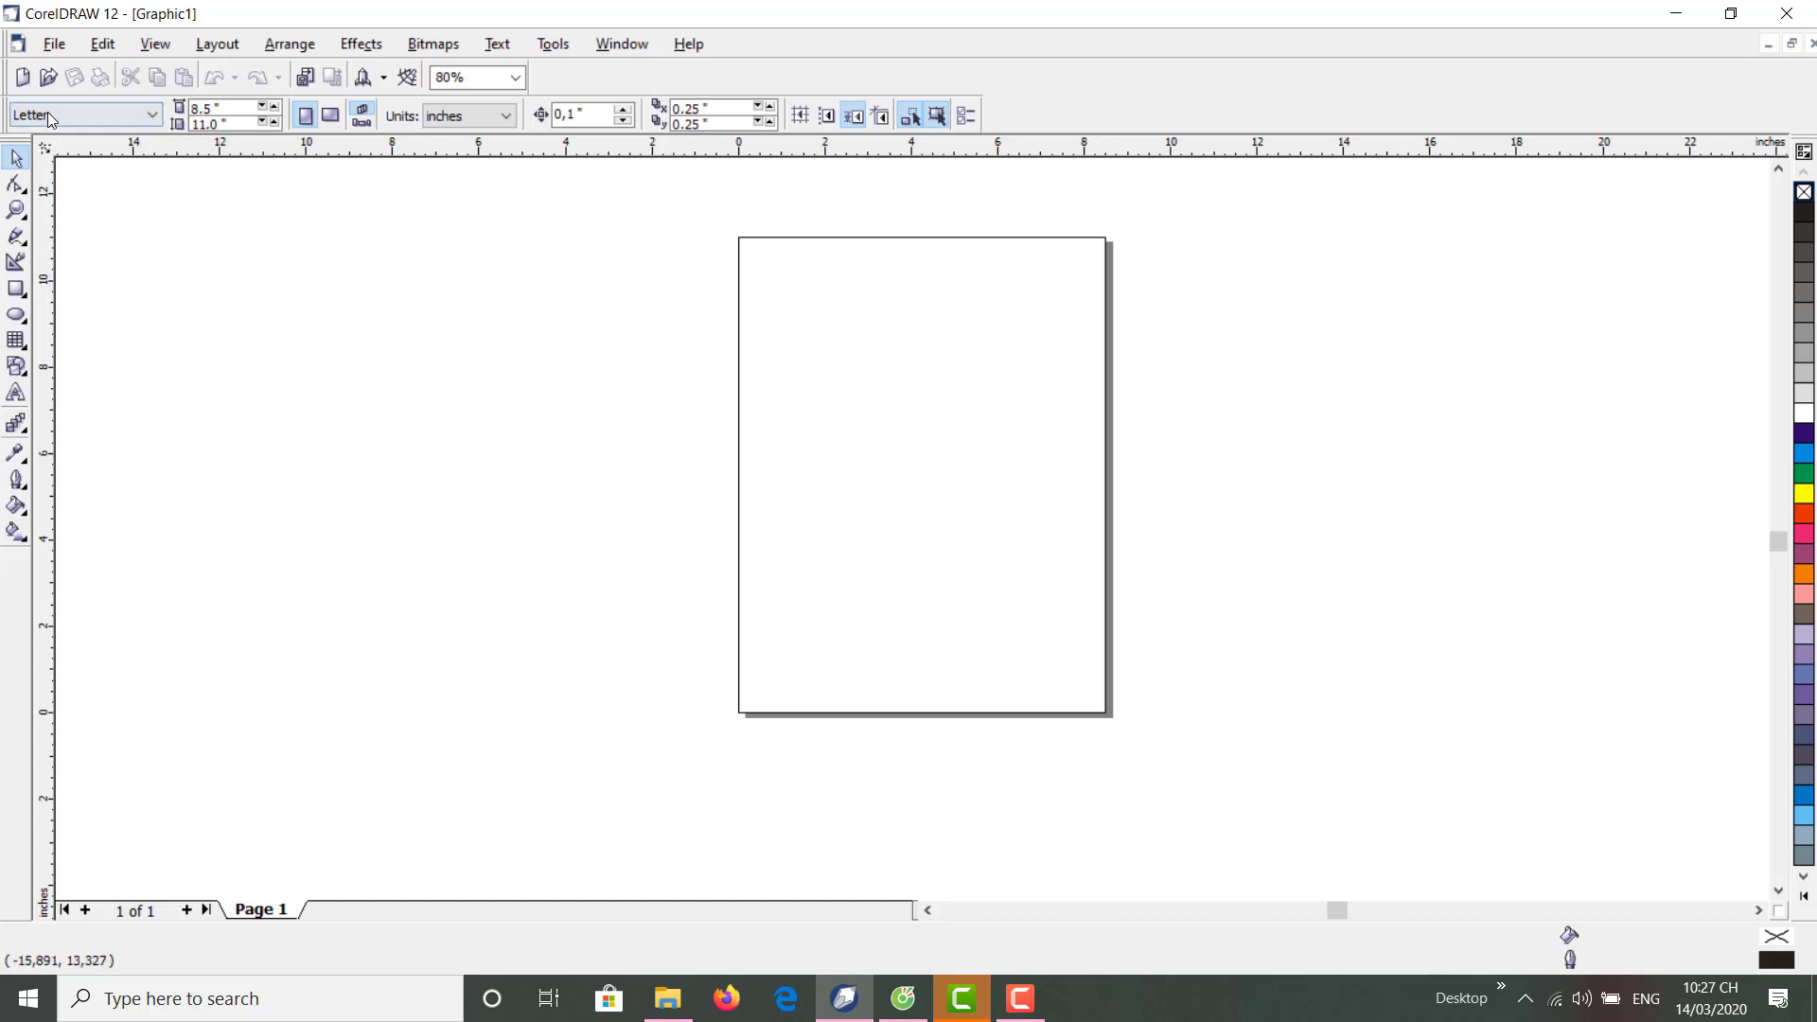
click(54, 50)
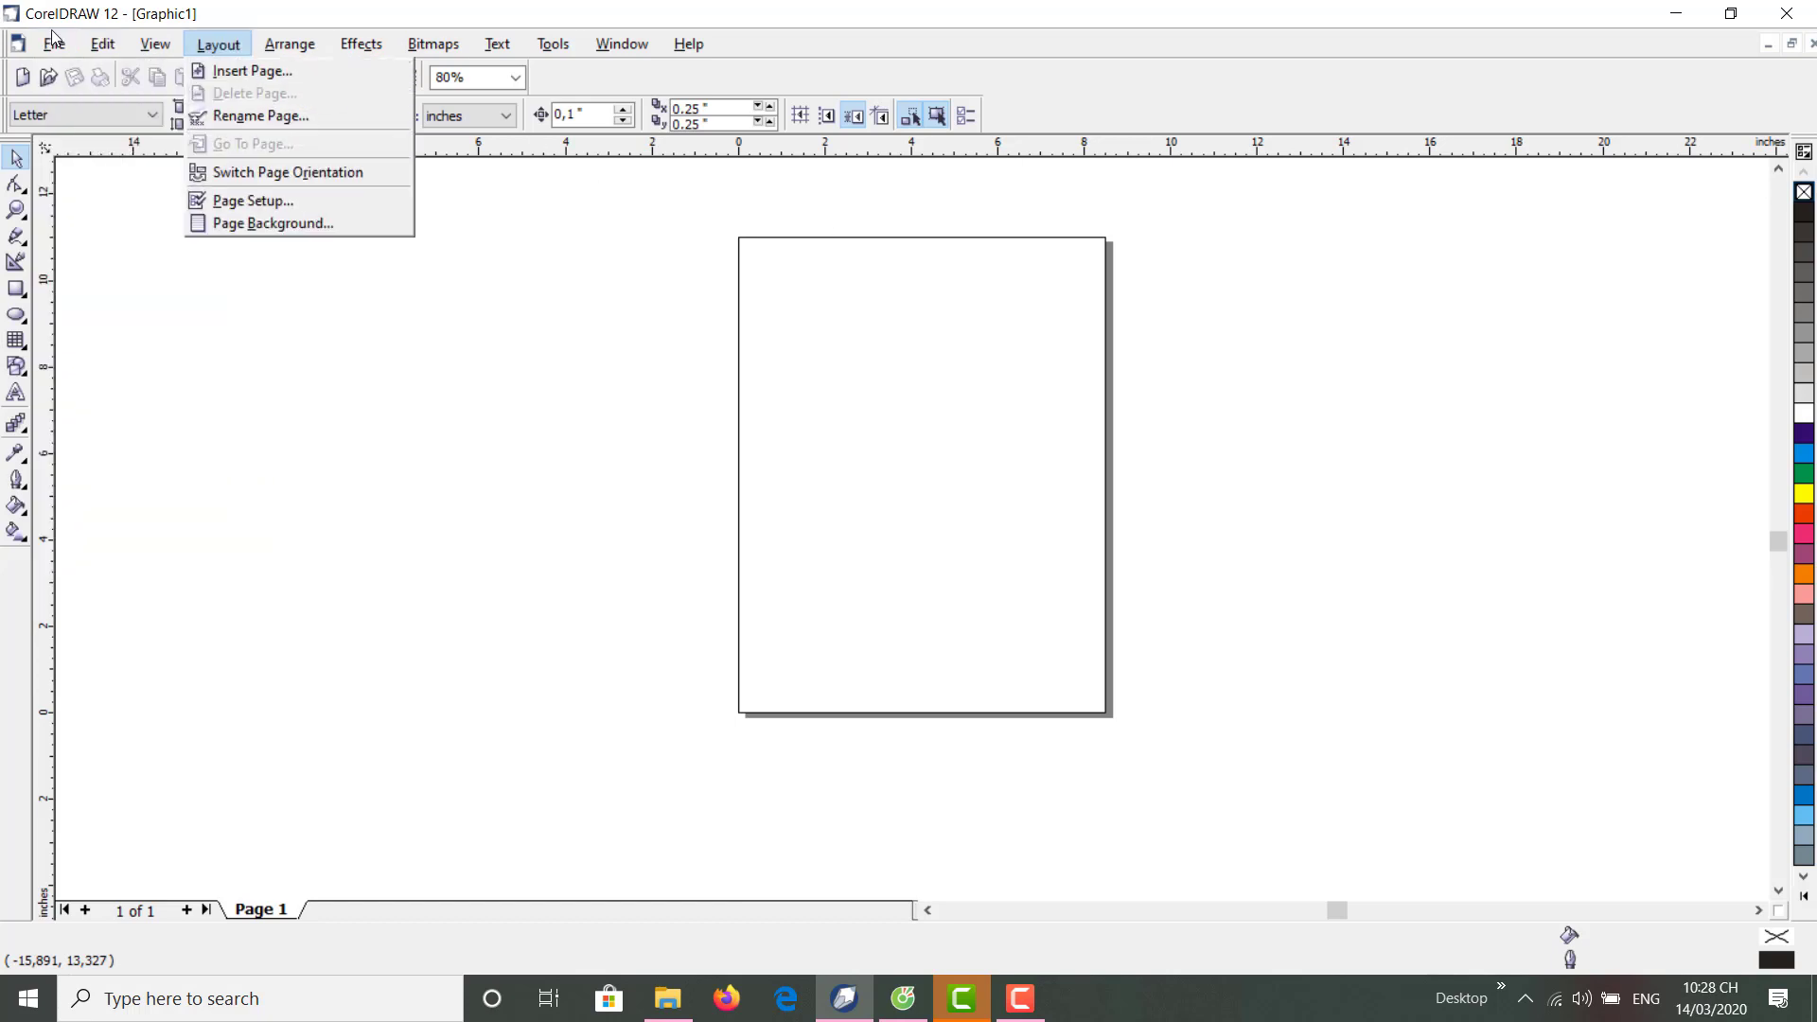
mouse_move(86, 50)
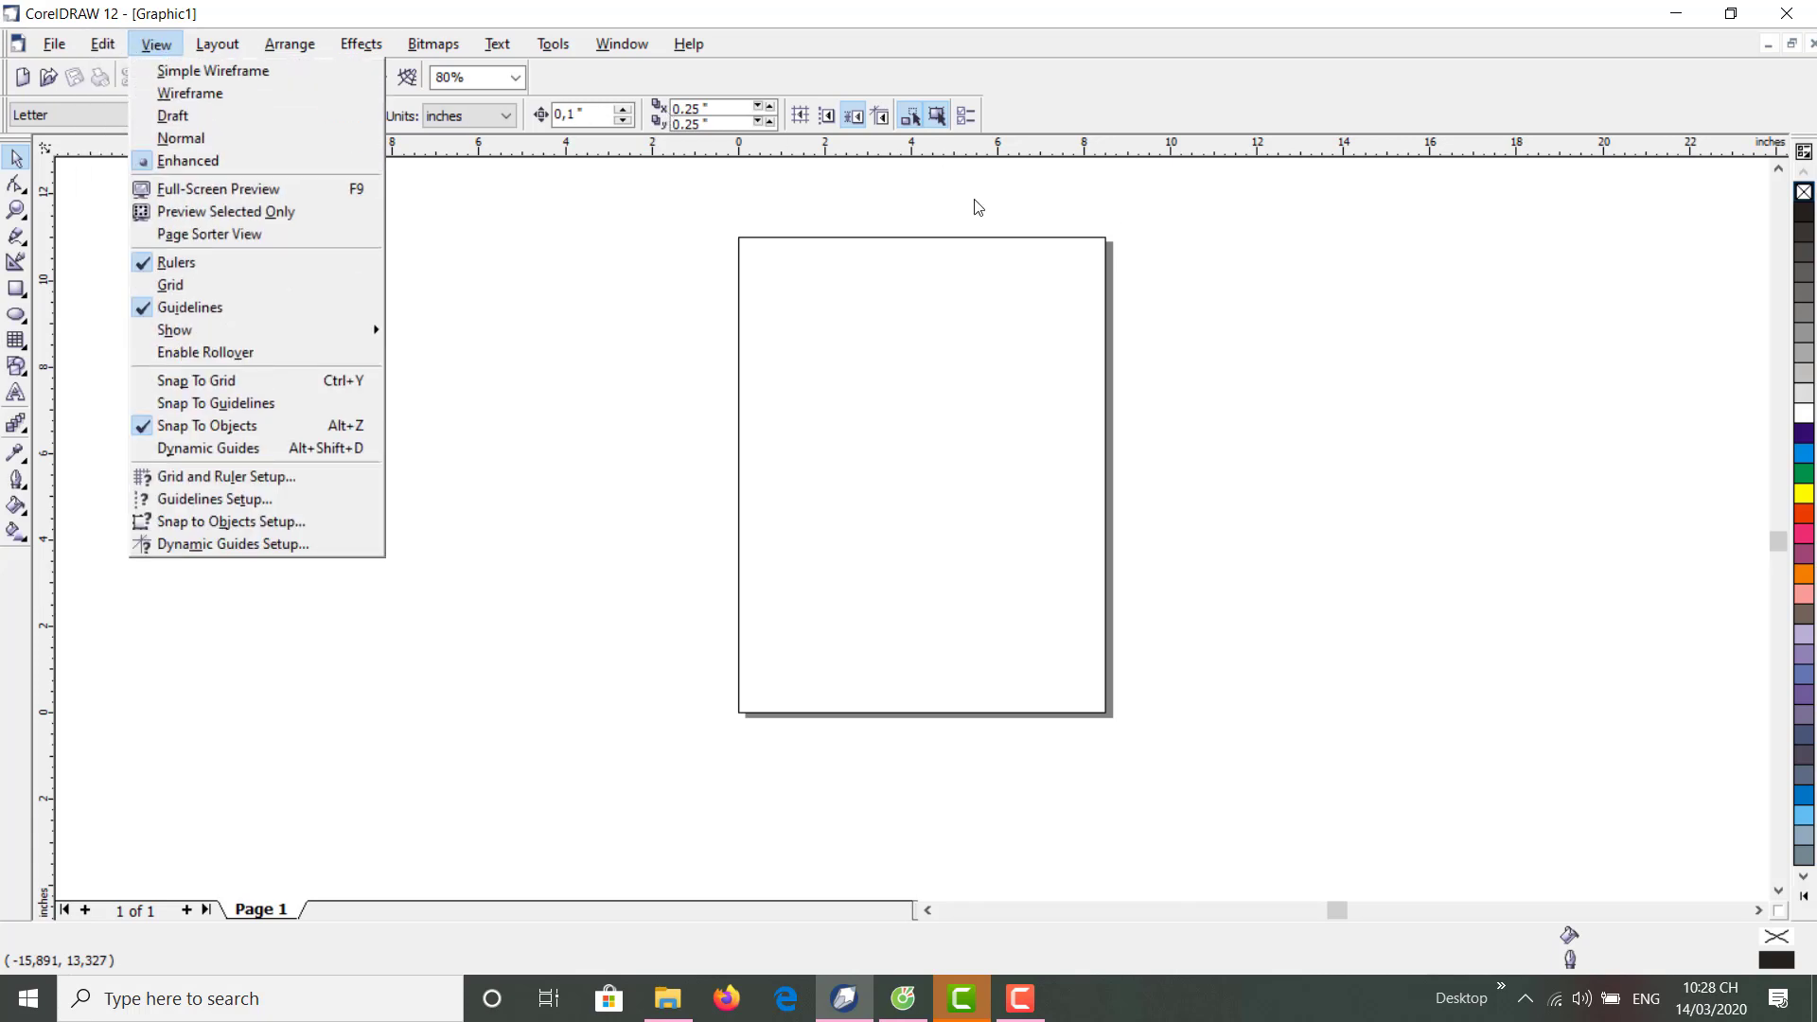
key(Escape)
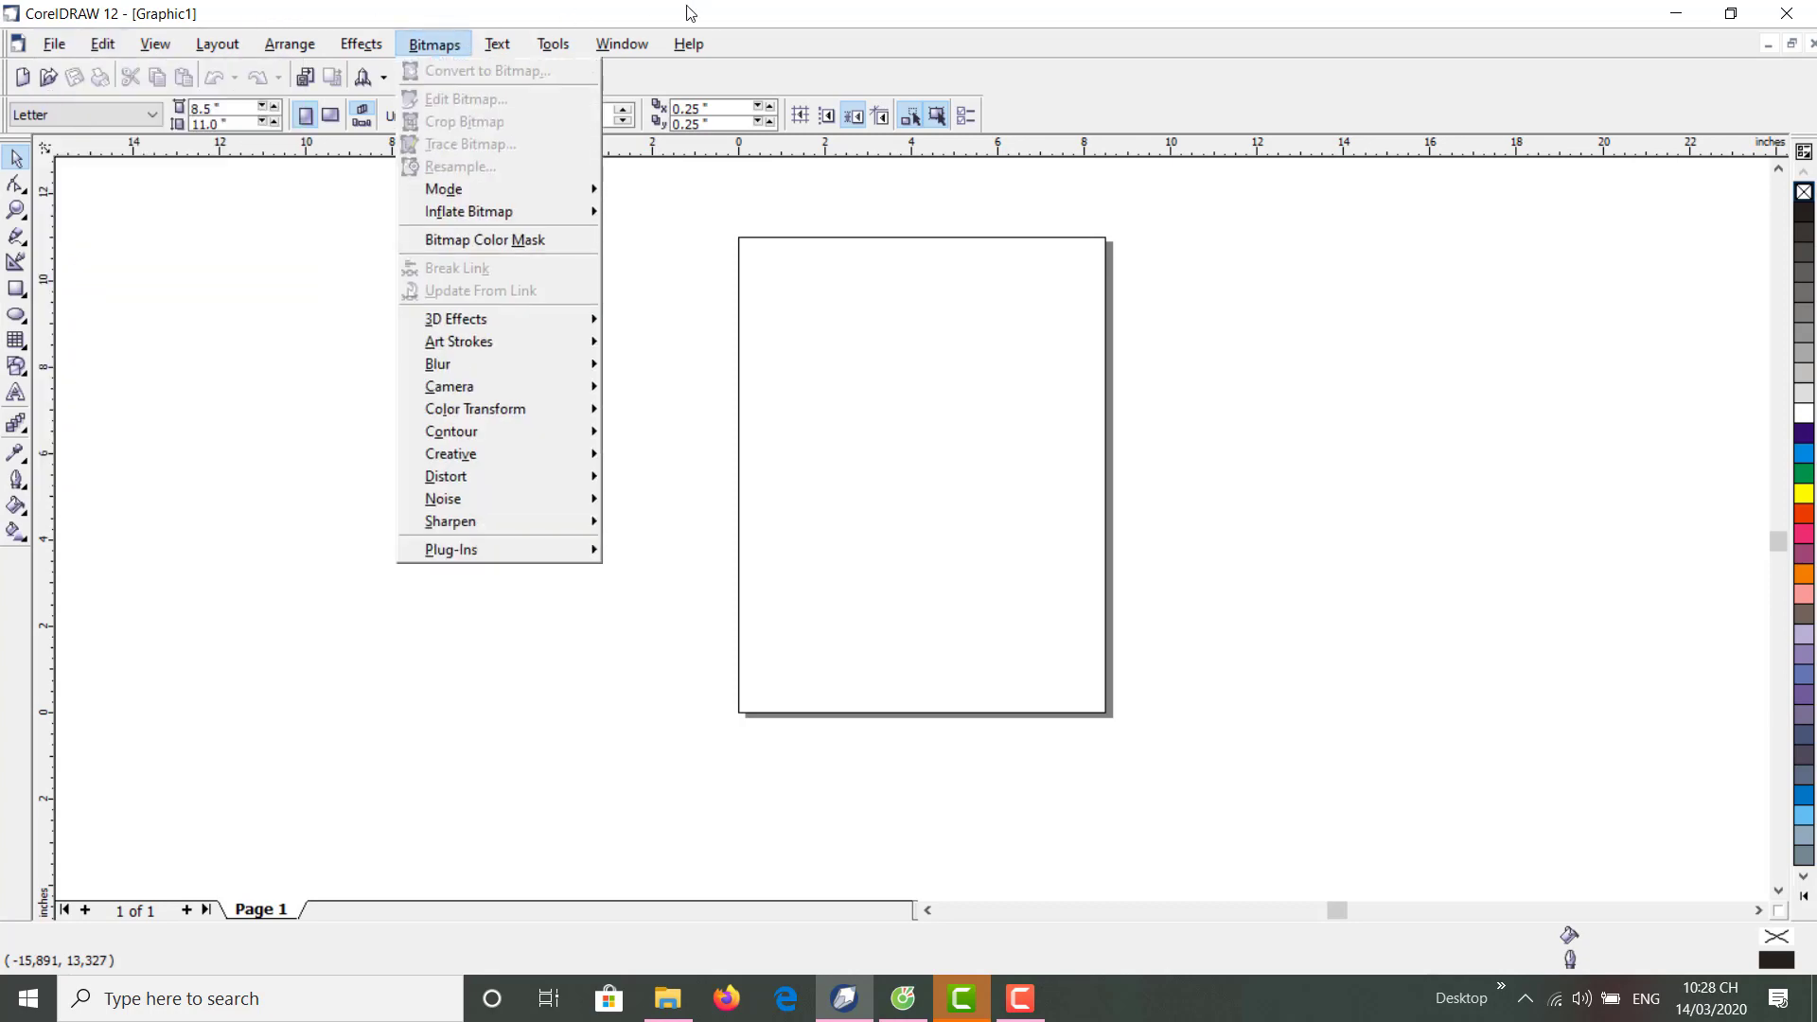
click(530, 300)
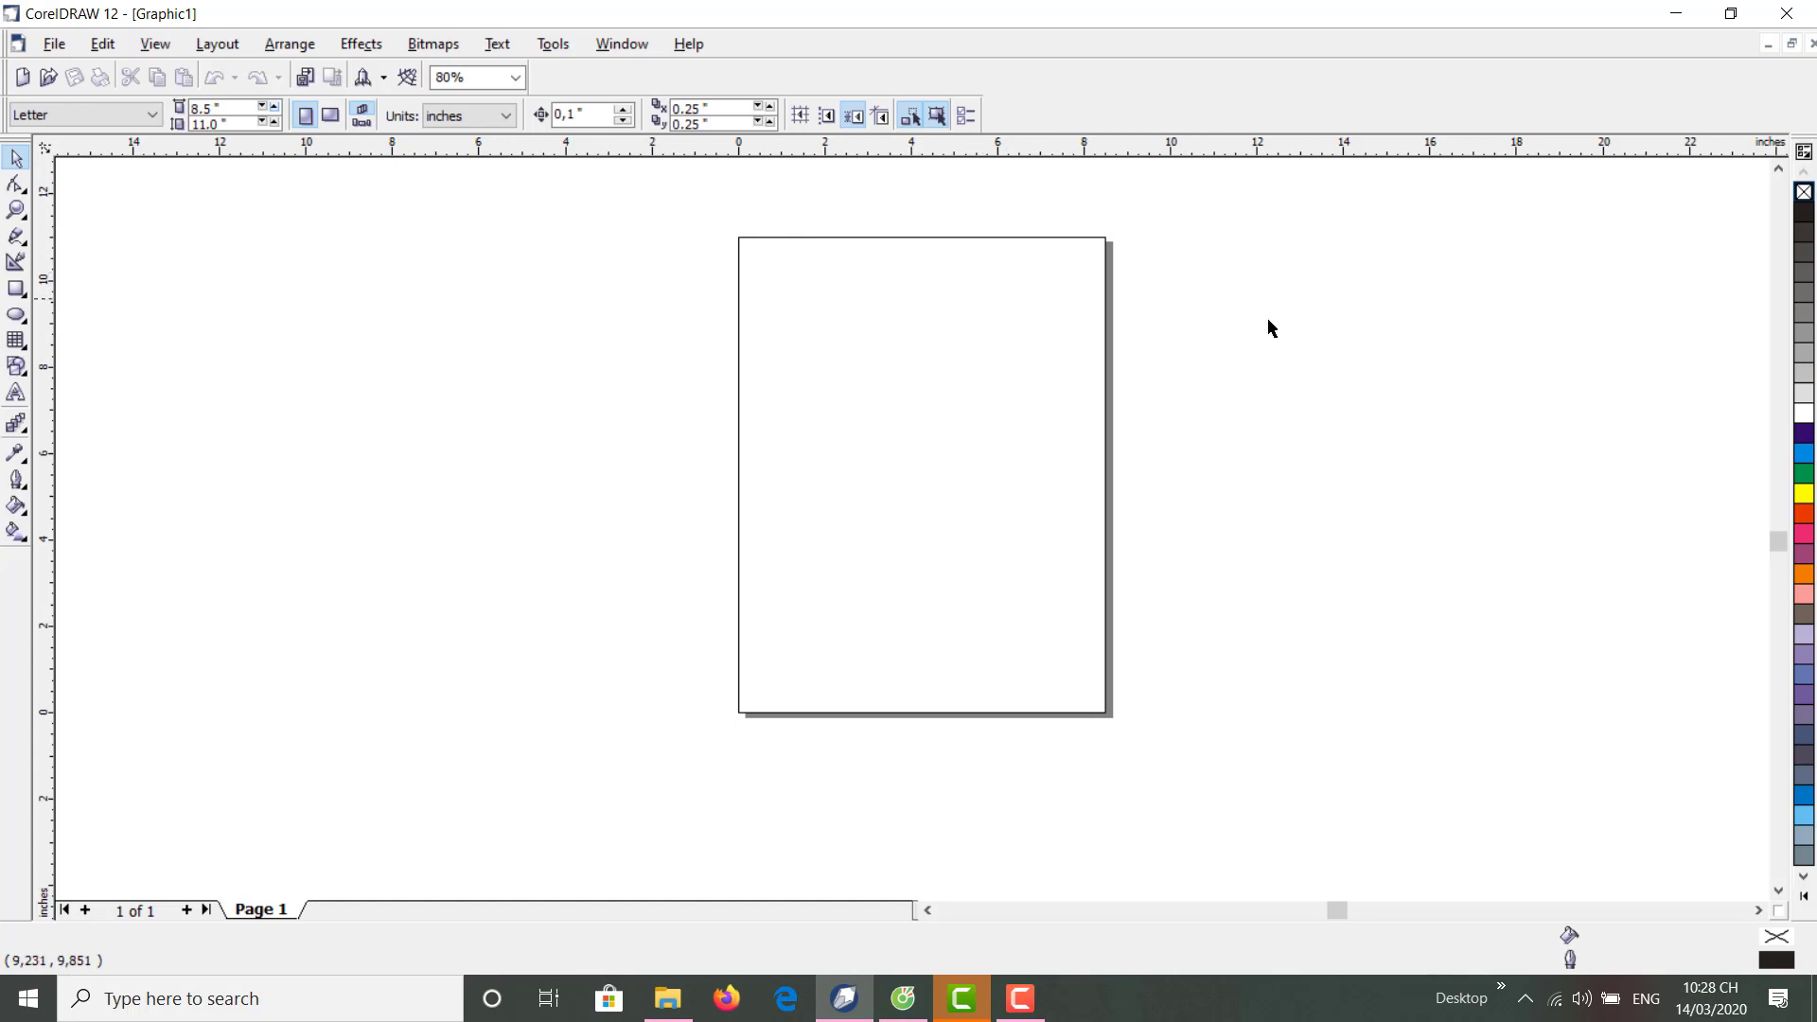
- Create another new blank drawing
click(54, 45)
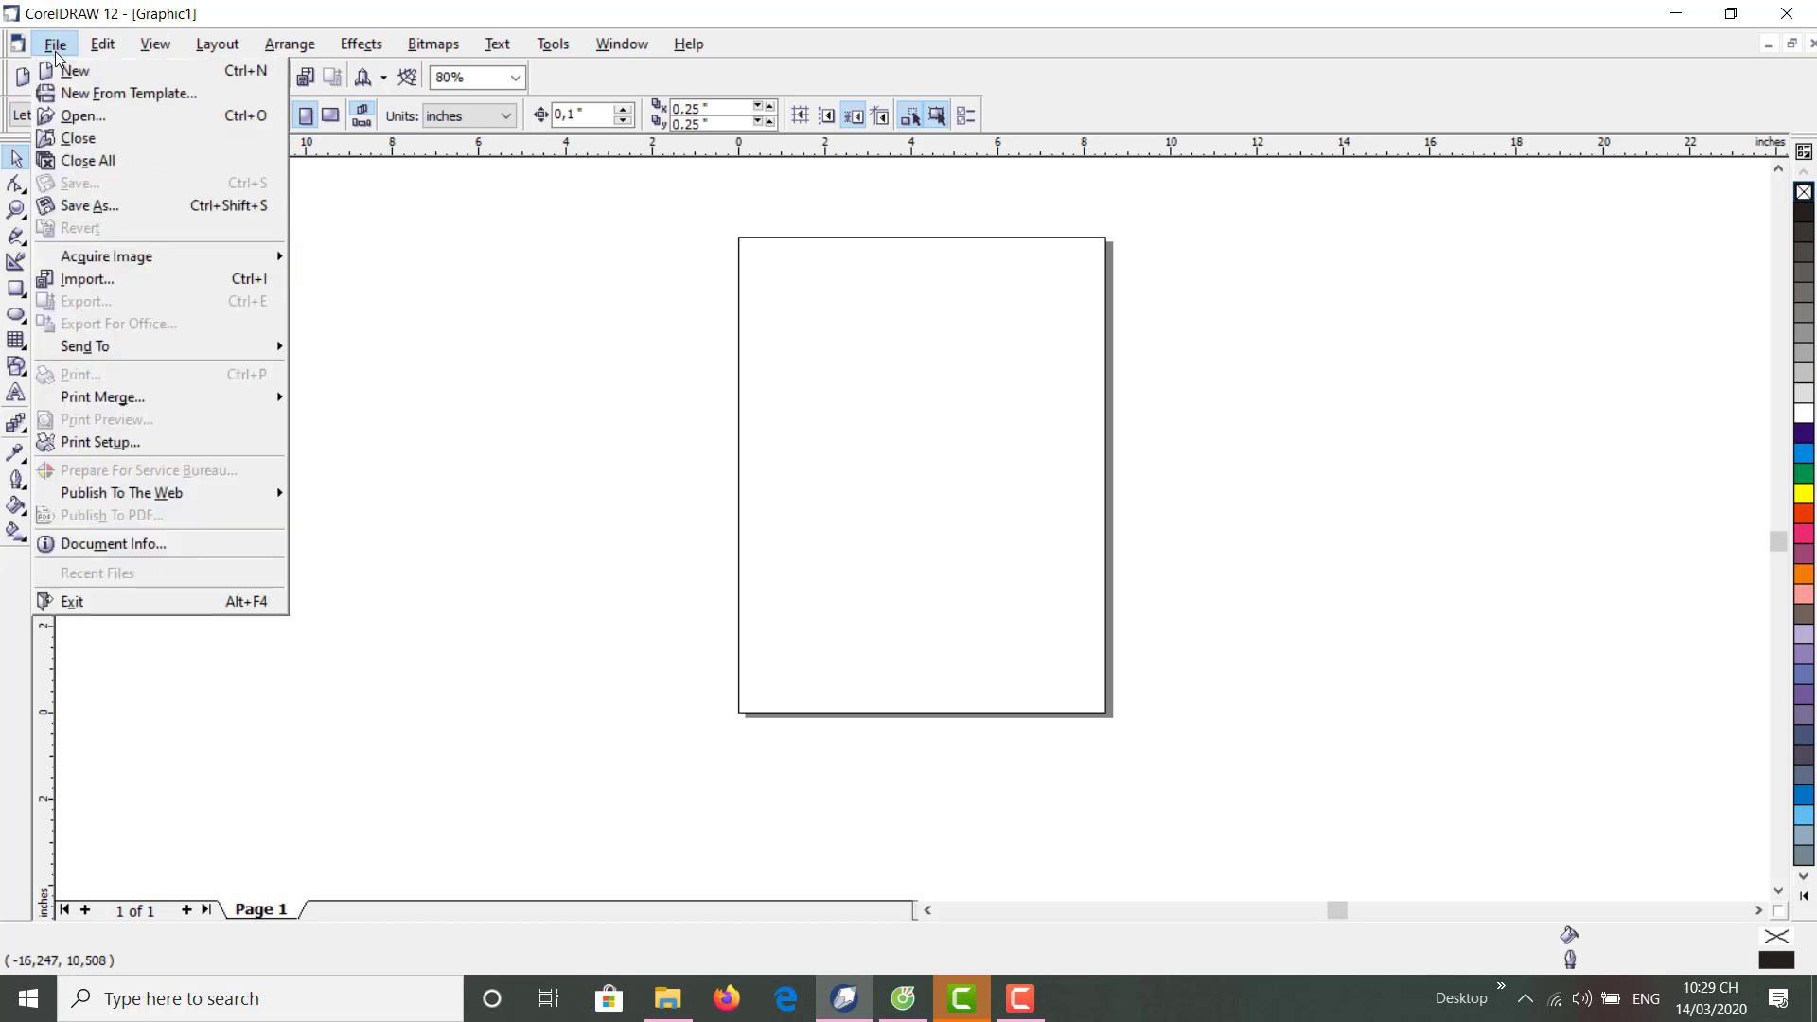
click(106, 76)
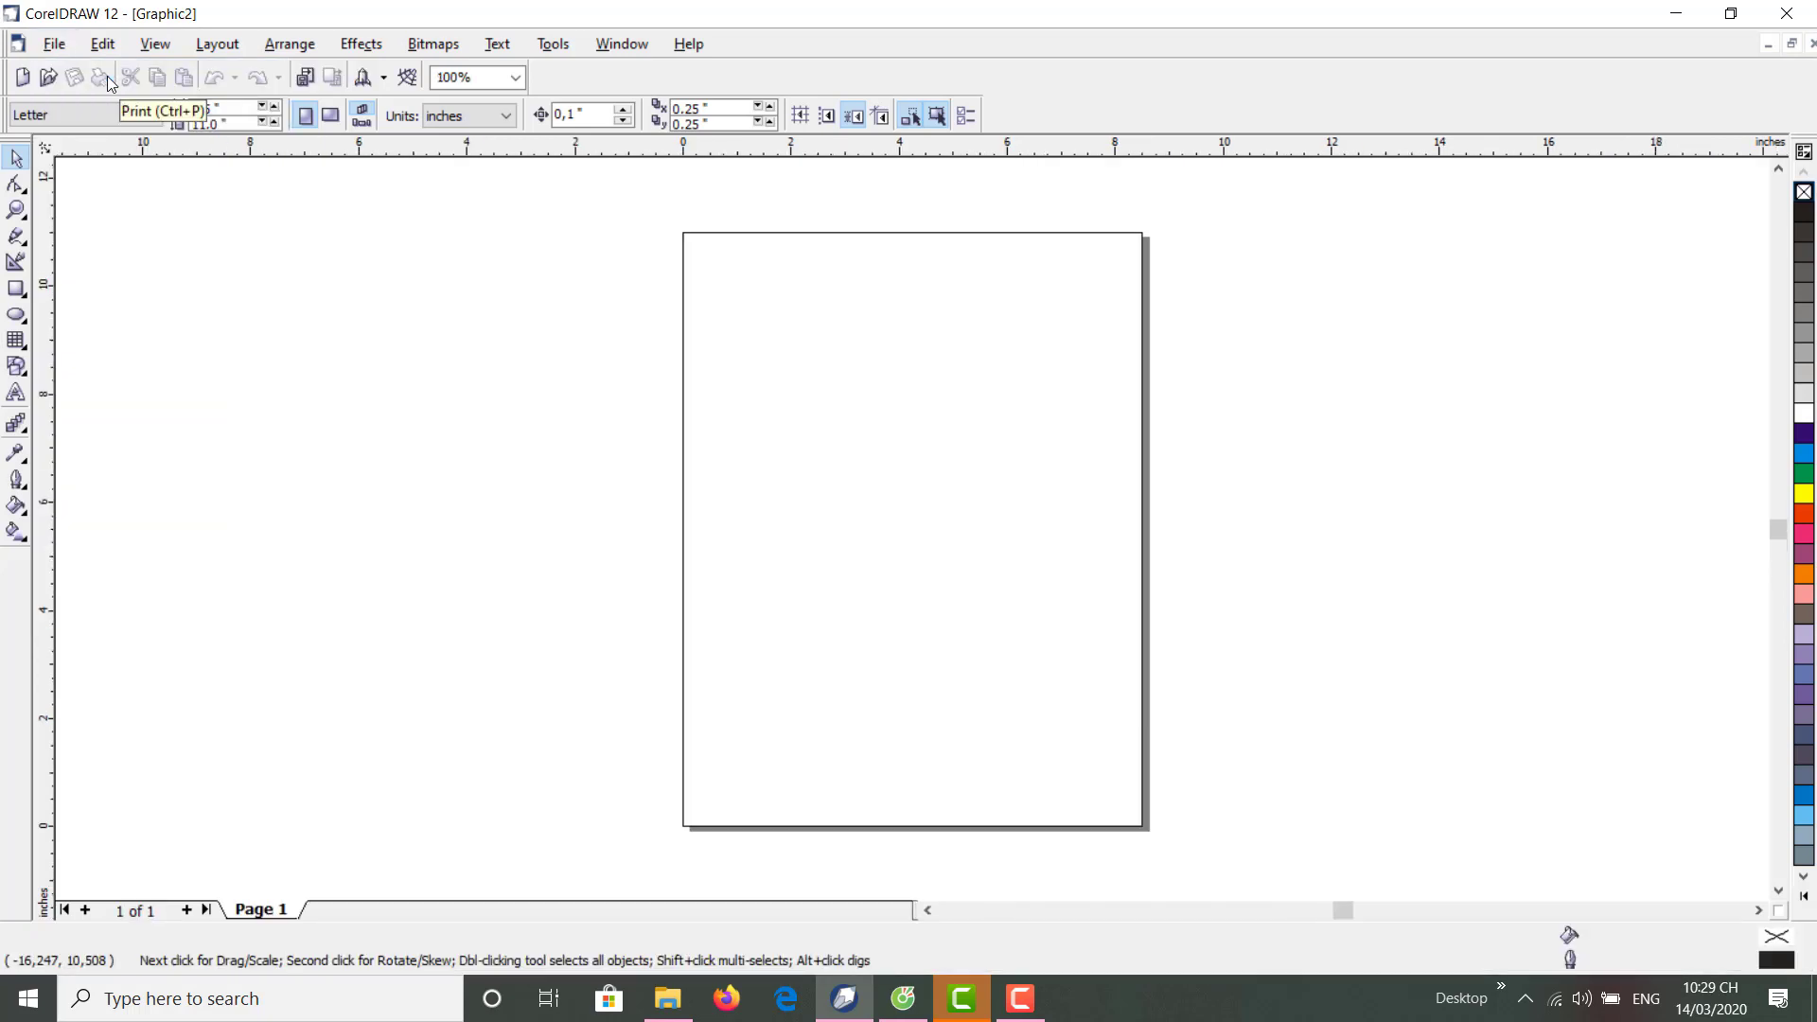
- Preview several full-page templates and create a new drawing from the Flyer_TeaLeaf template with graphics included
click(52, 47)
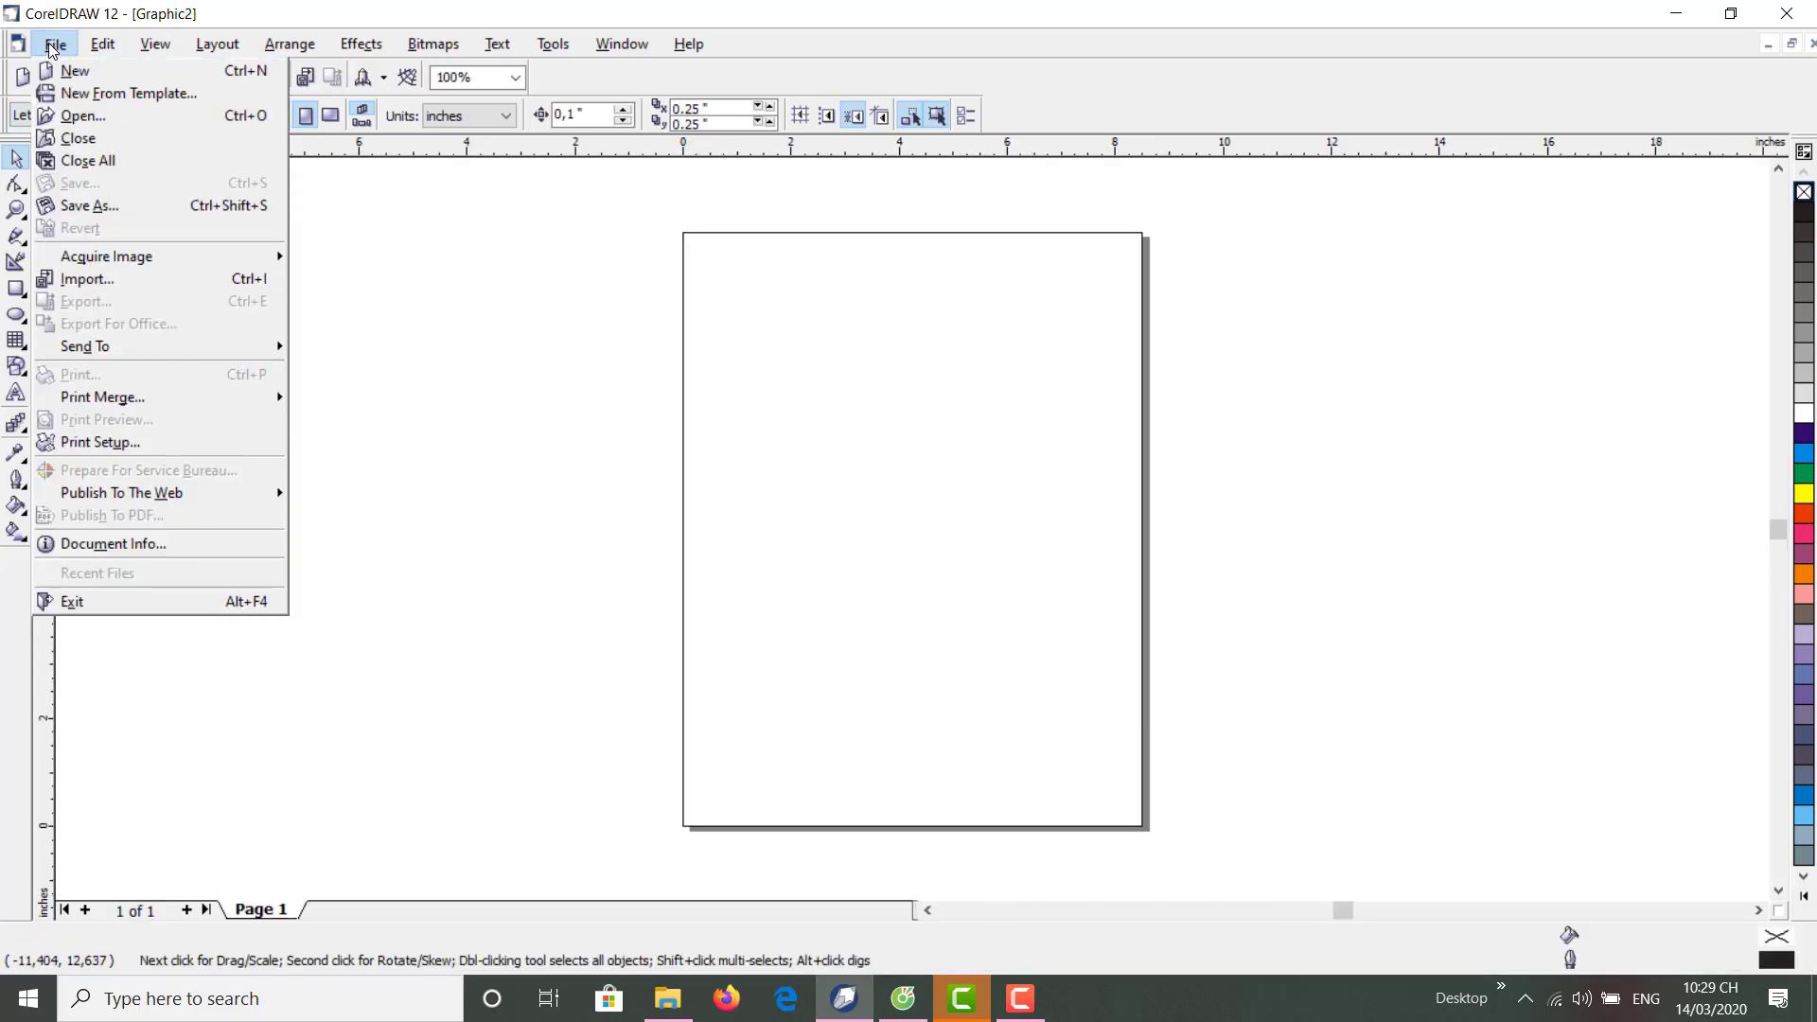
click(111, 94)
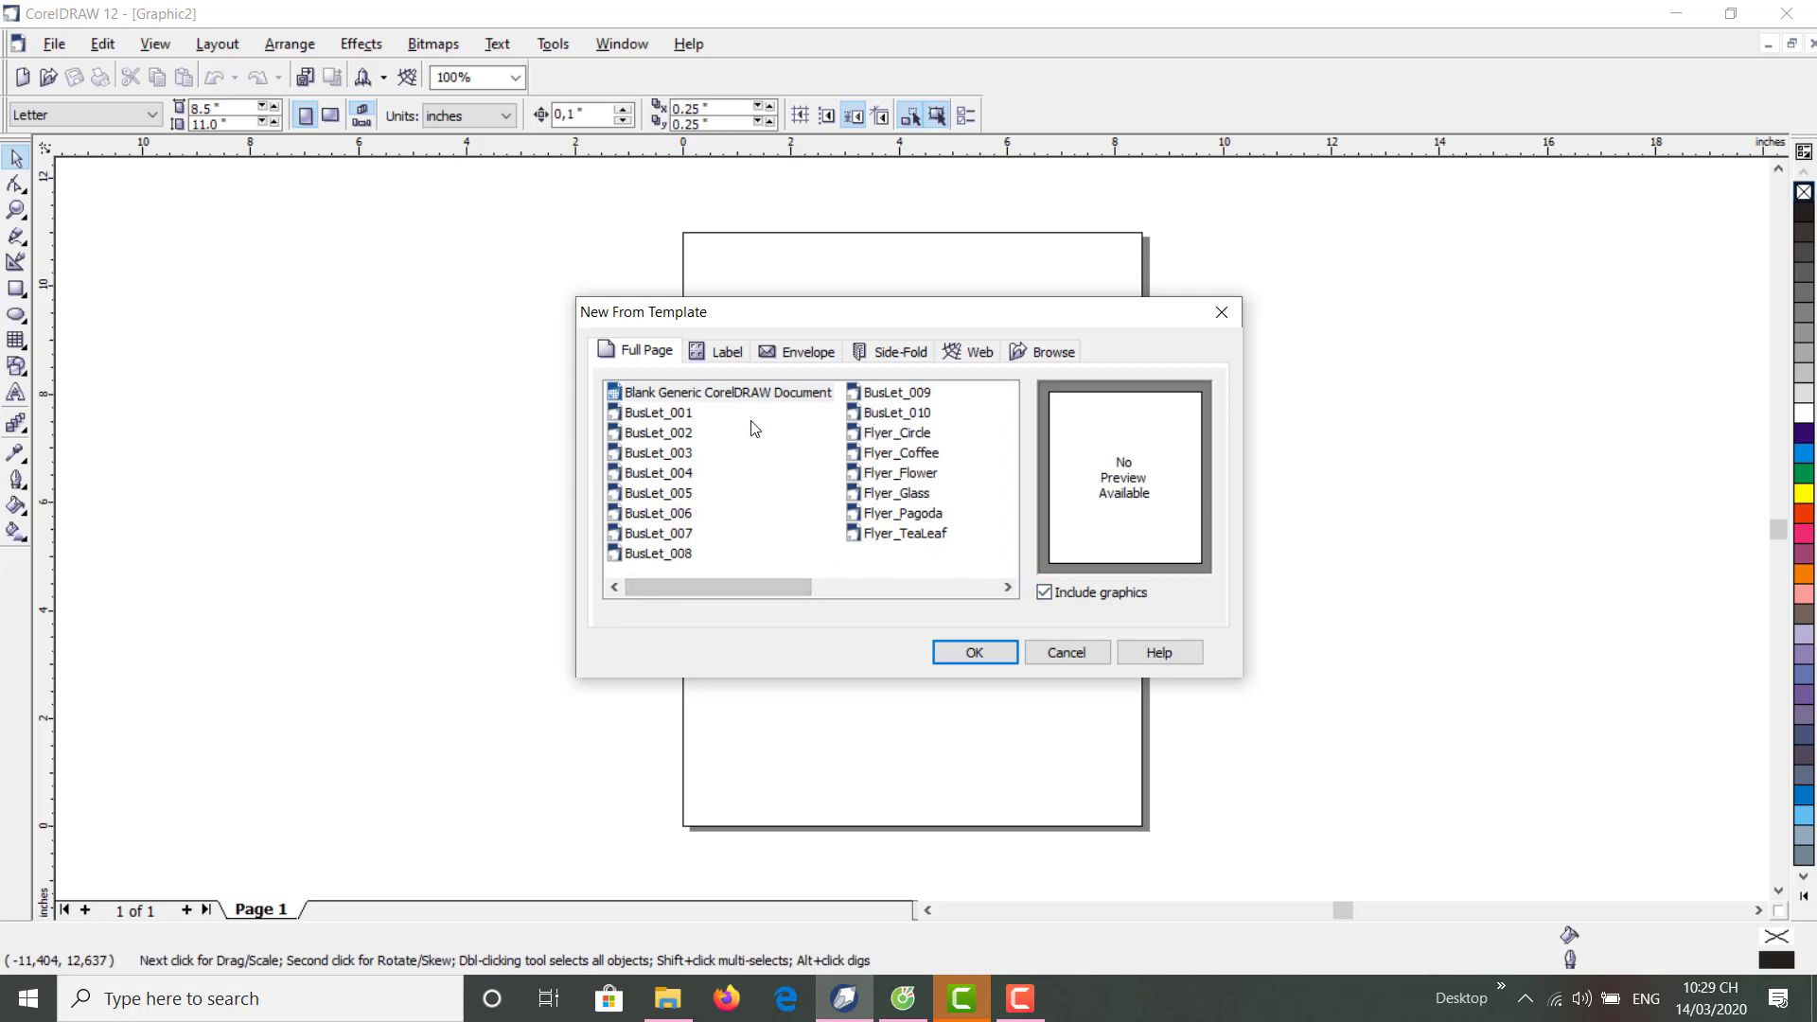
click(649, 419)
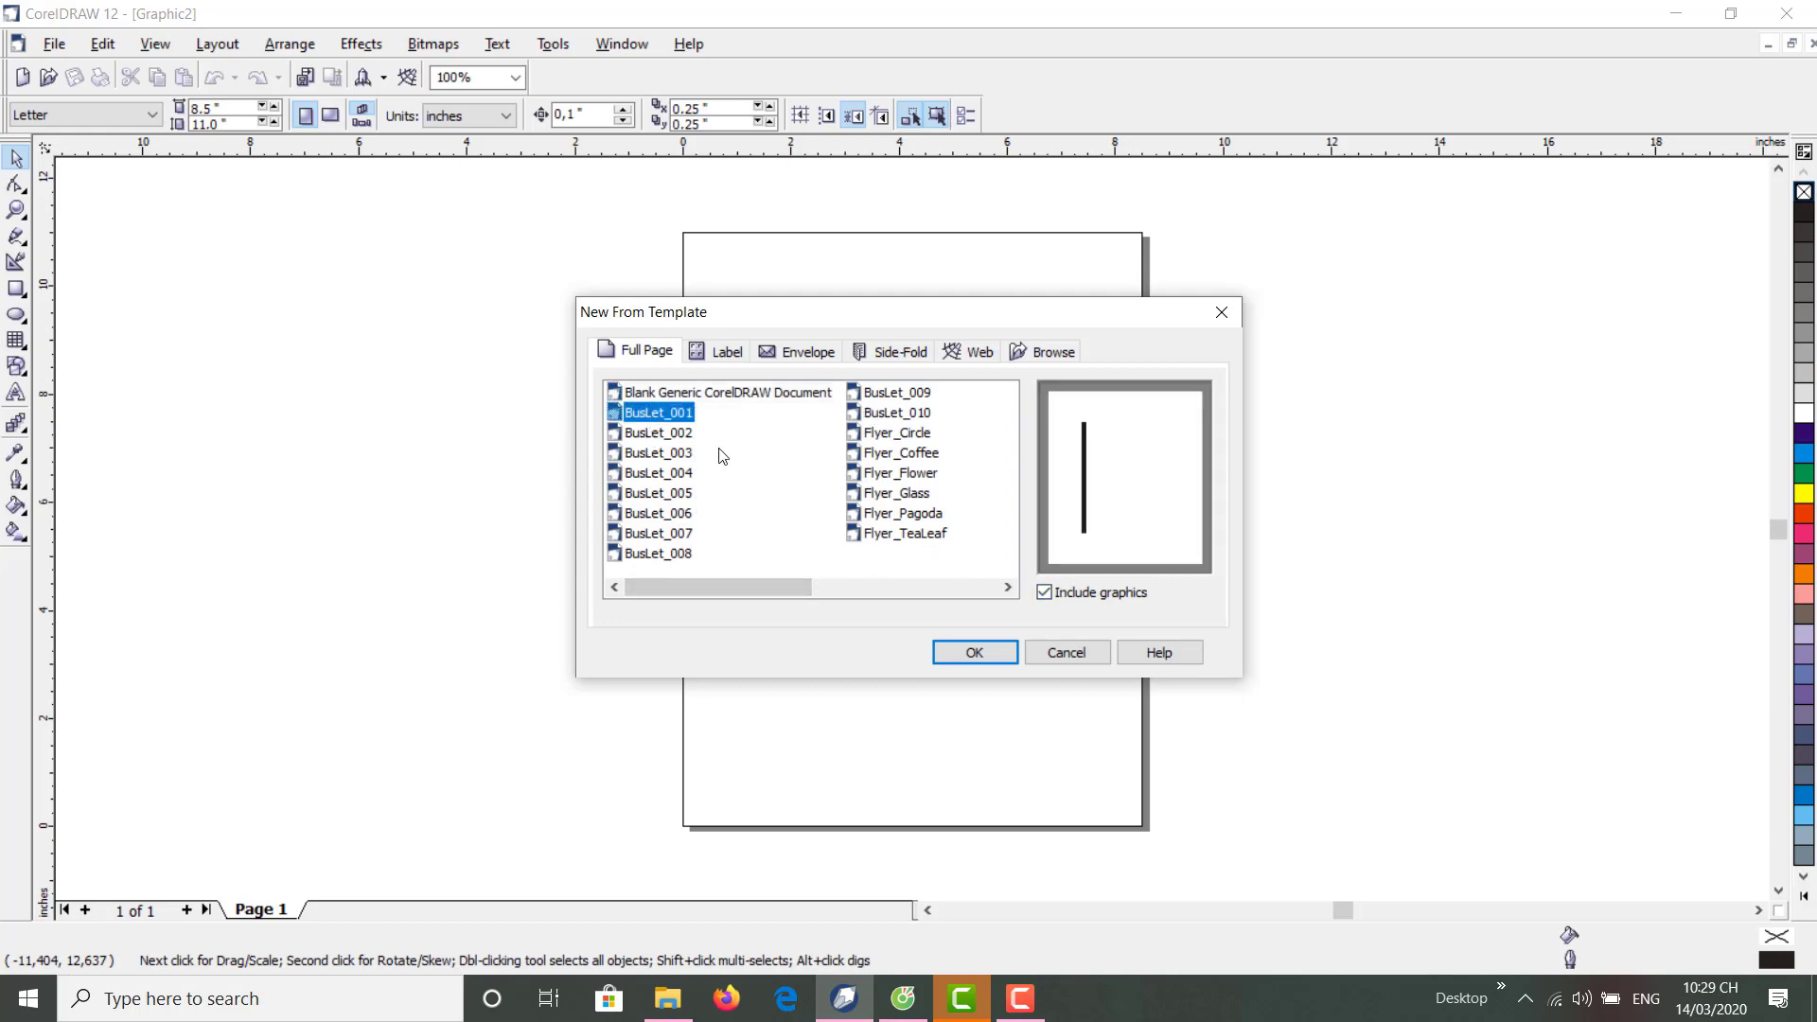
click(660, 436)
click(905, 438)
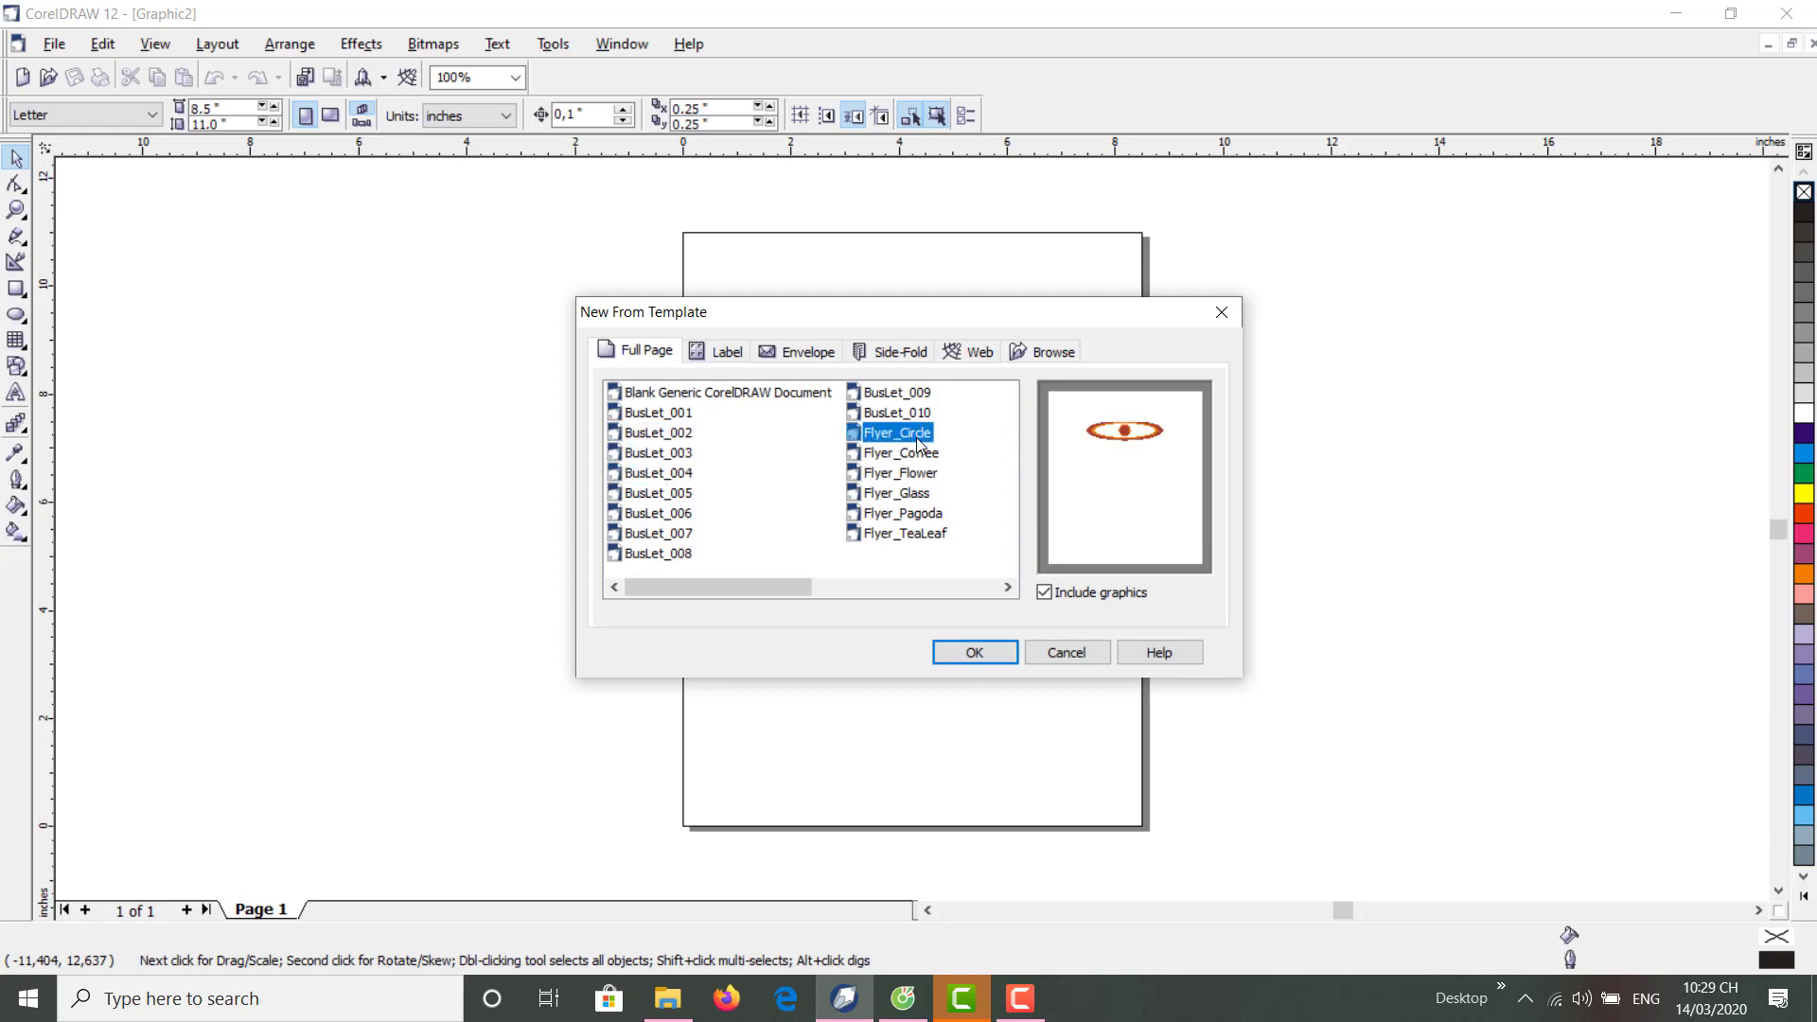
click(914, 476)
click(901, 512)
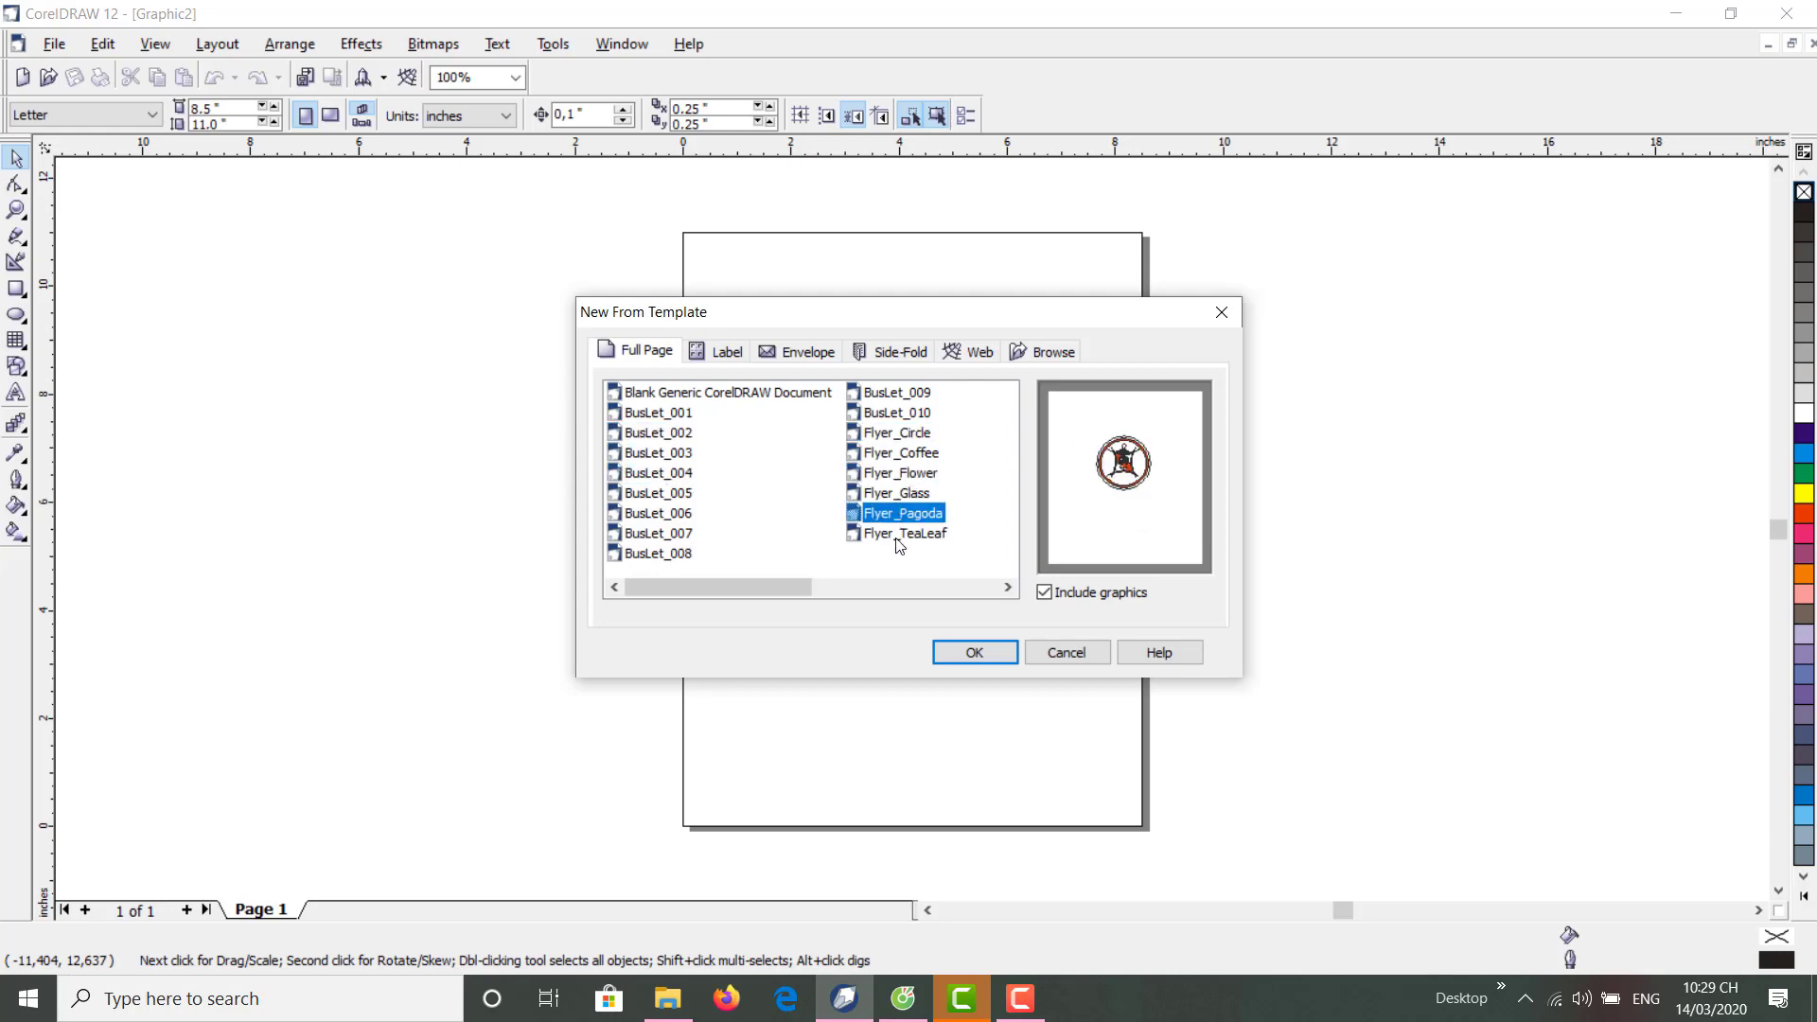
click(902, 533)
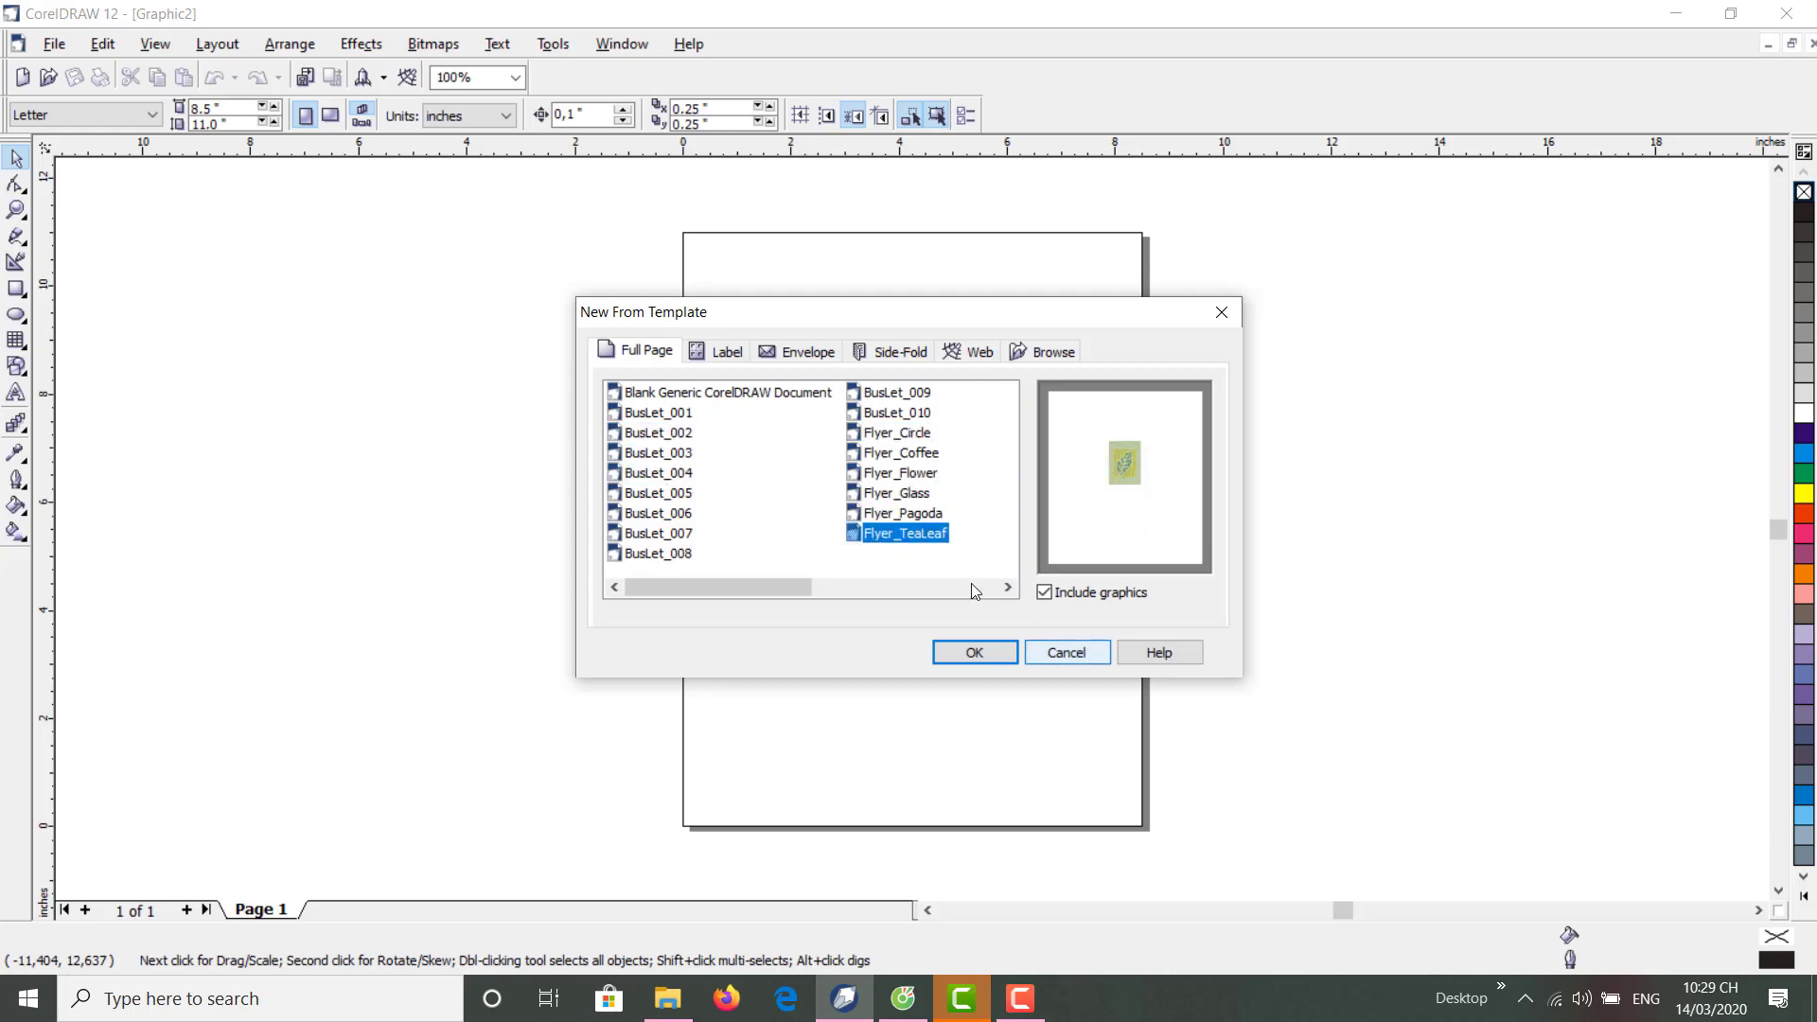
click(979, 645)
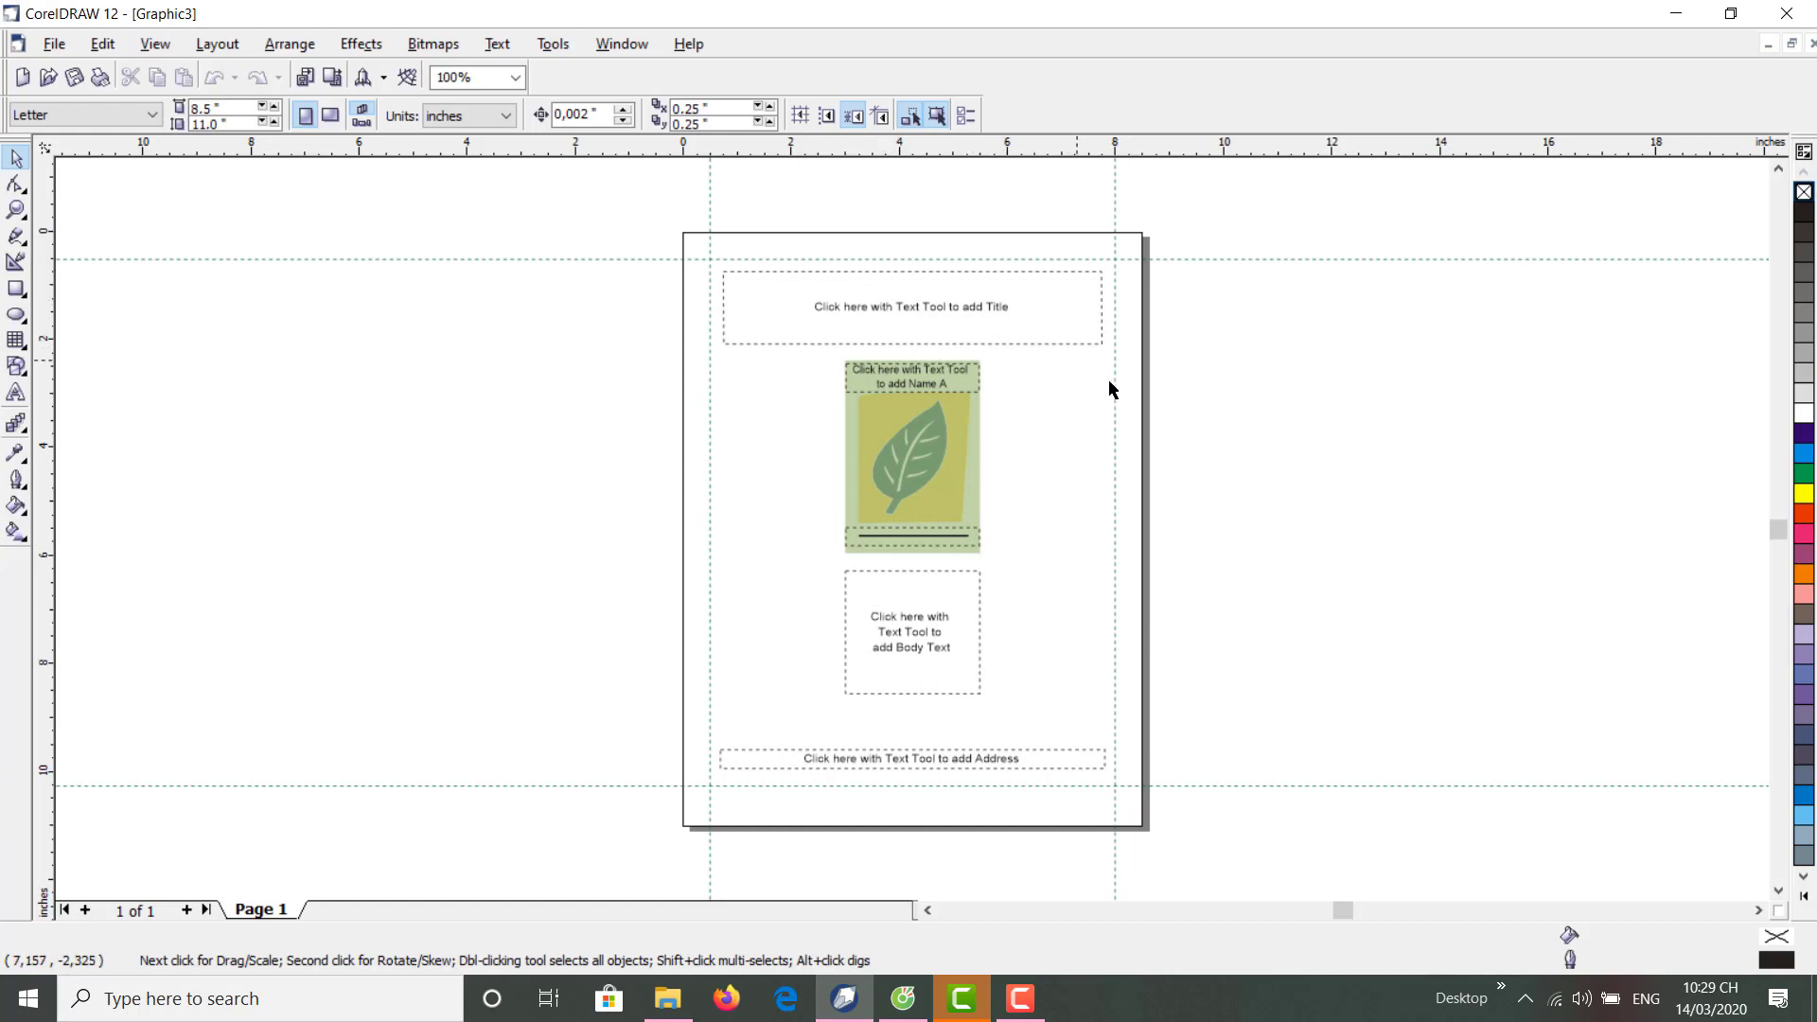
click(55, 44)
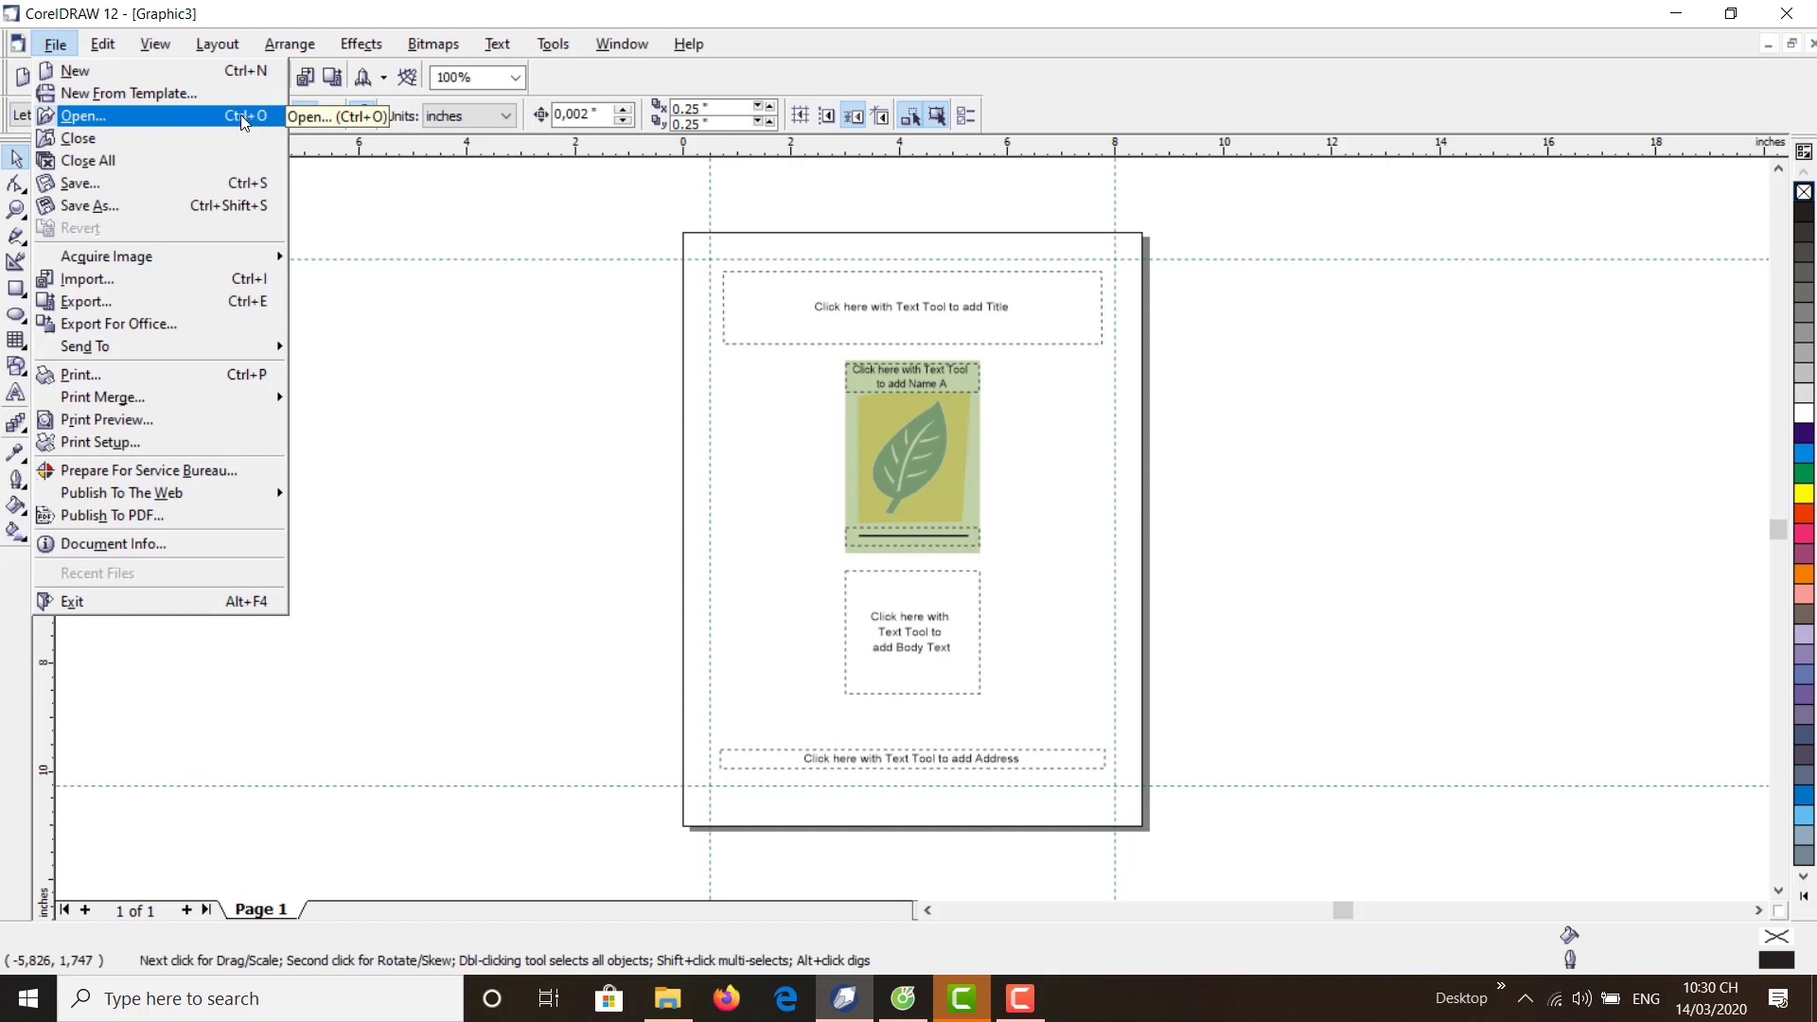
click(125, 123)
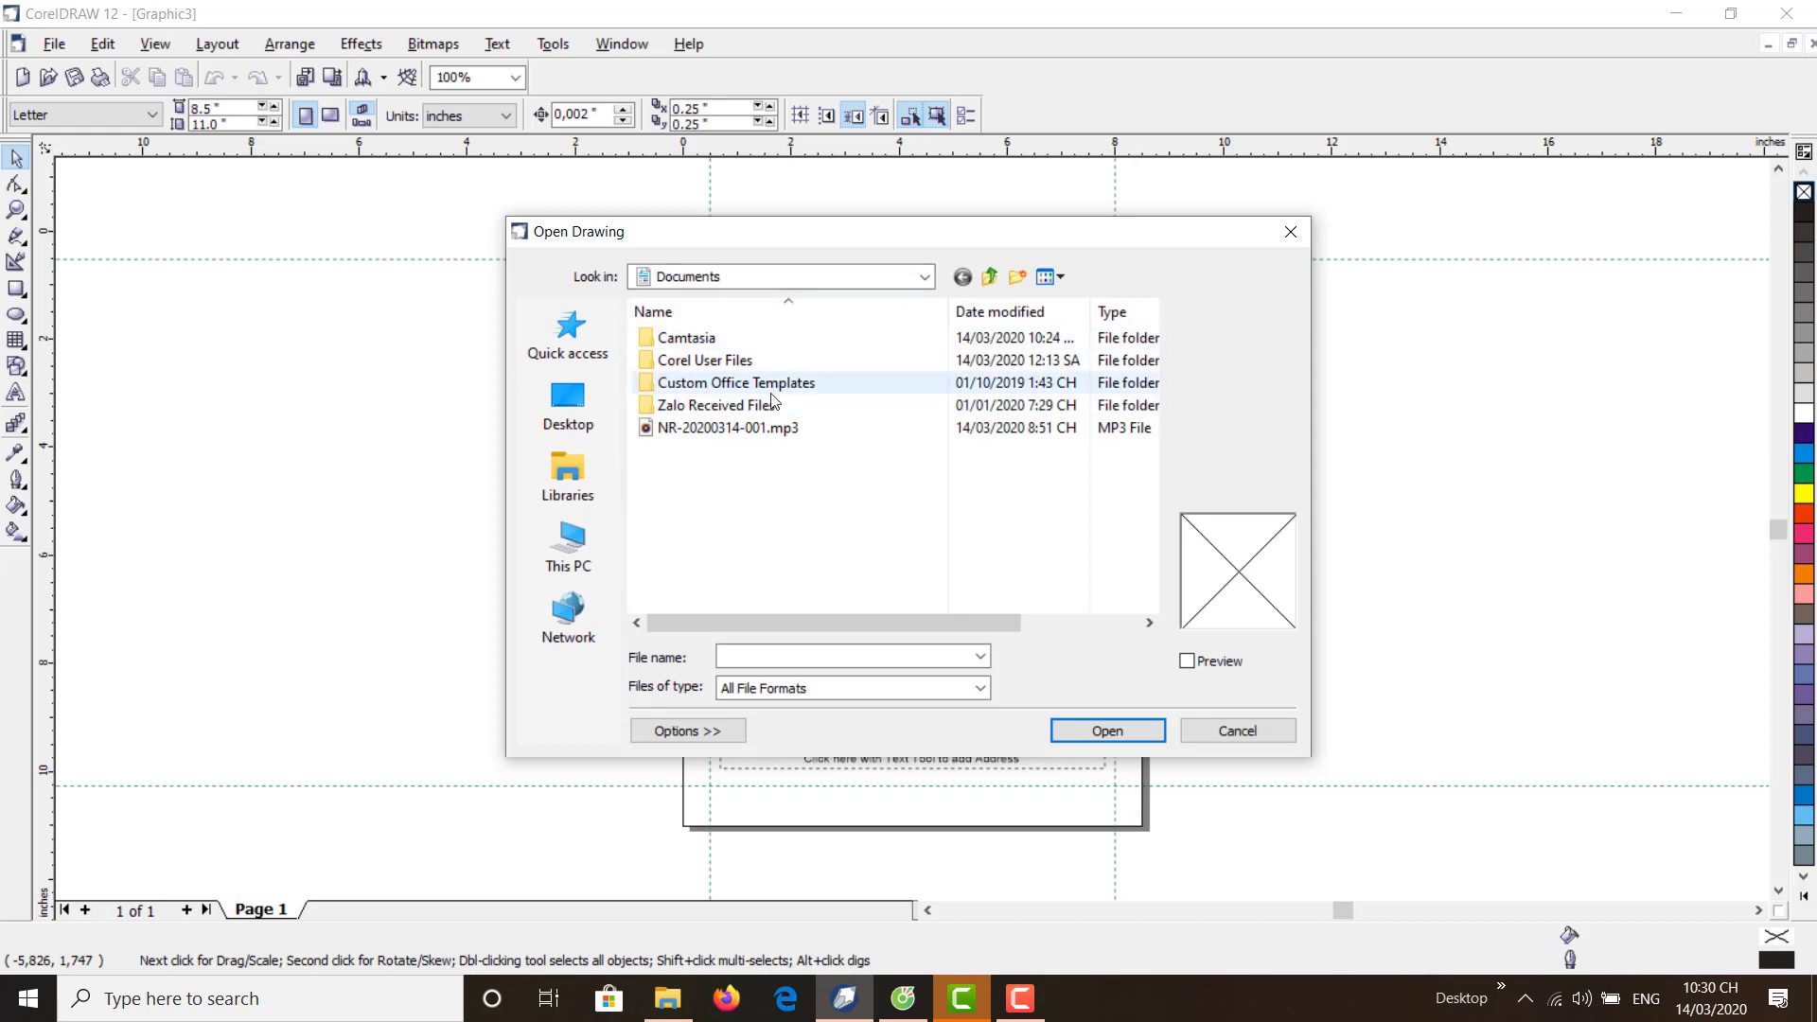
click(586, 565)
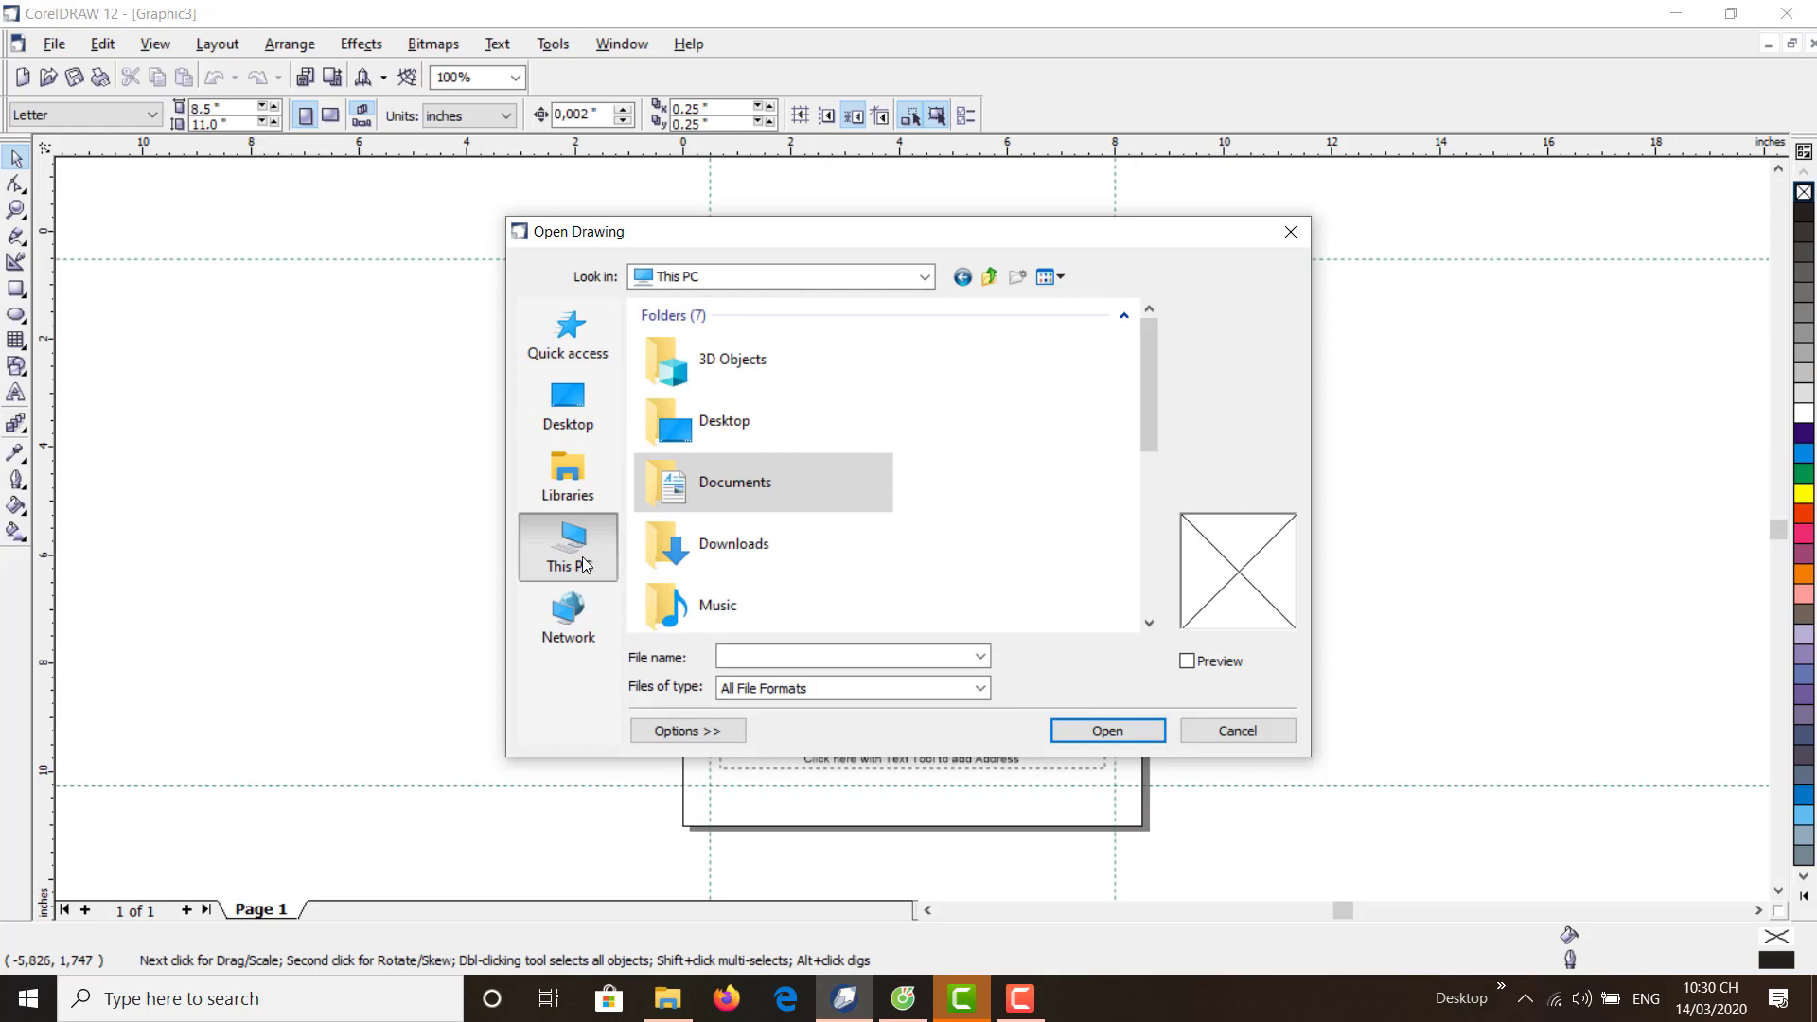
scroll(860, 521, down, 5)
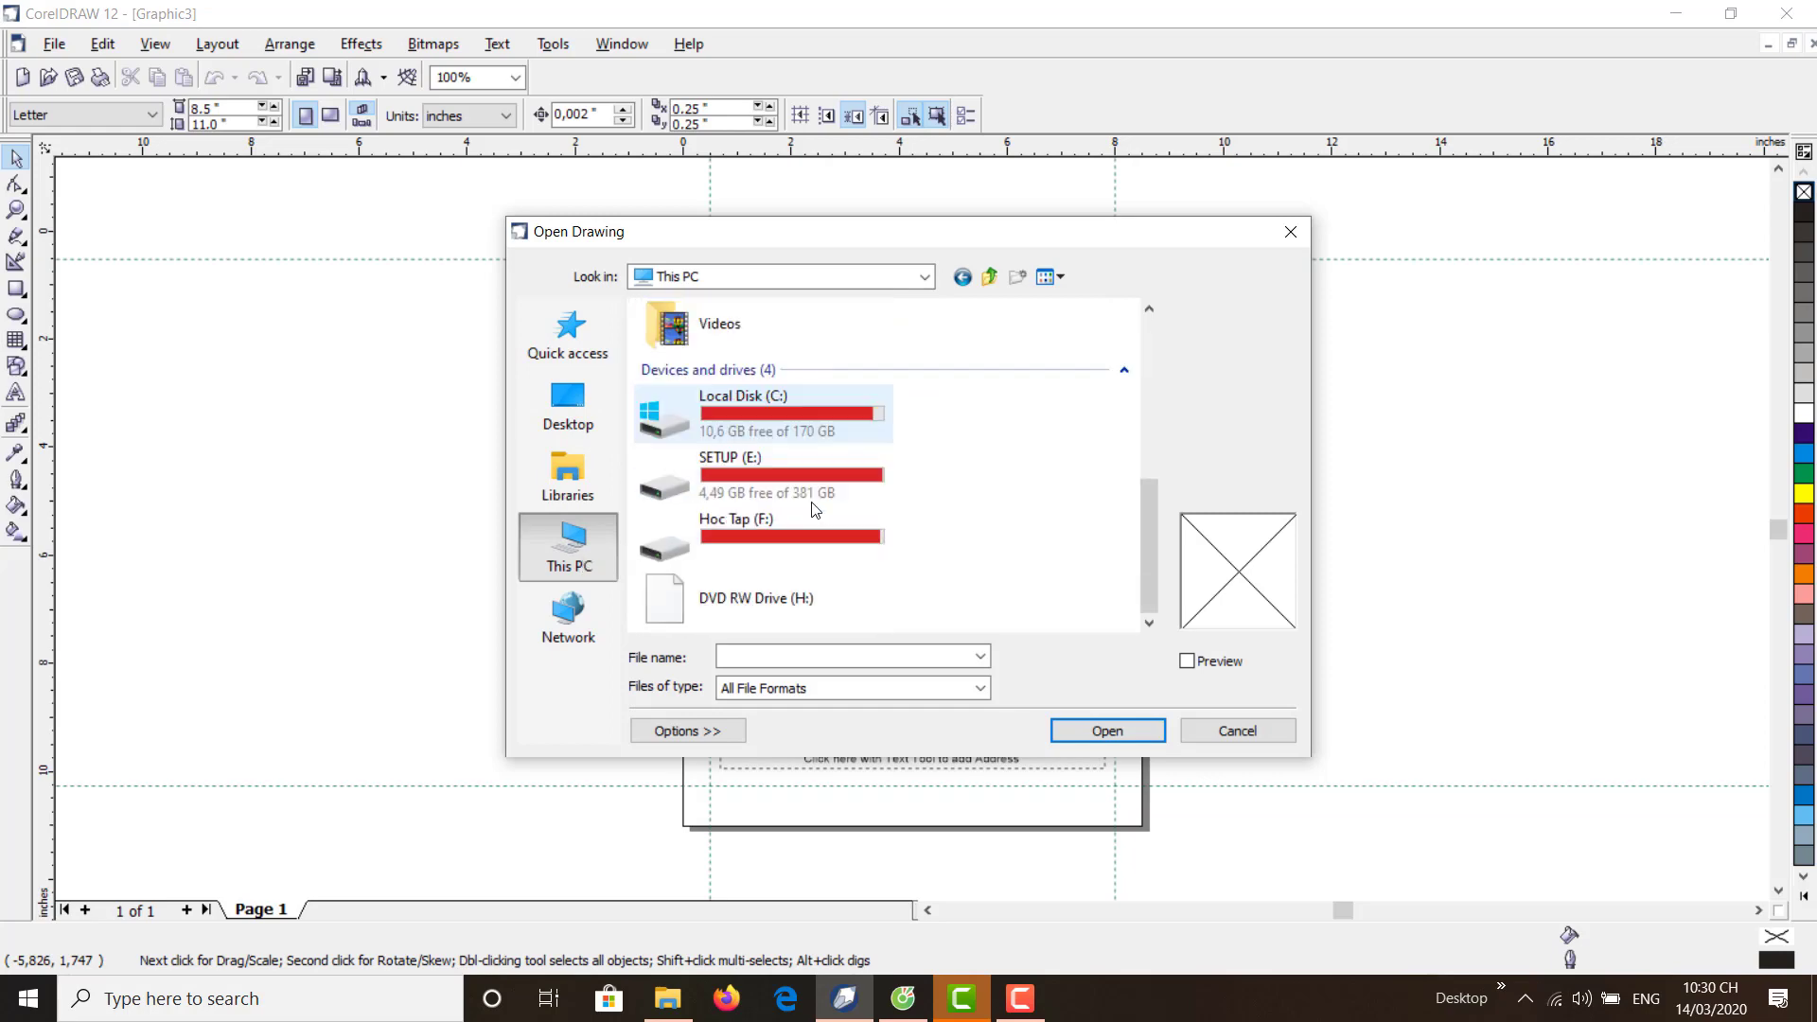
double_click(721, 464)
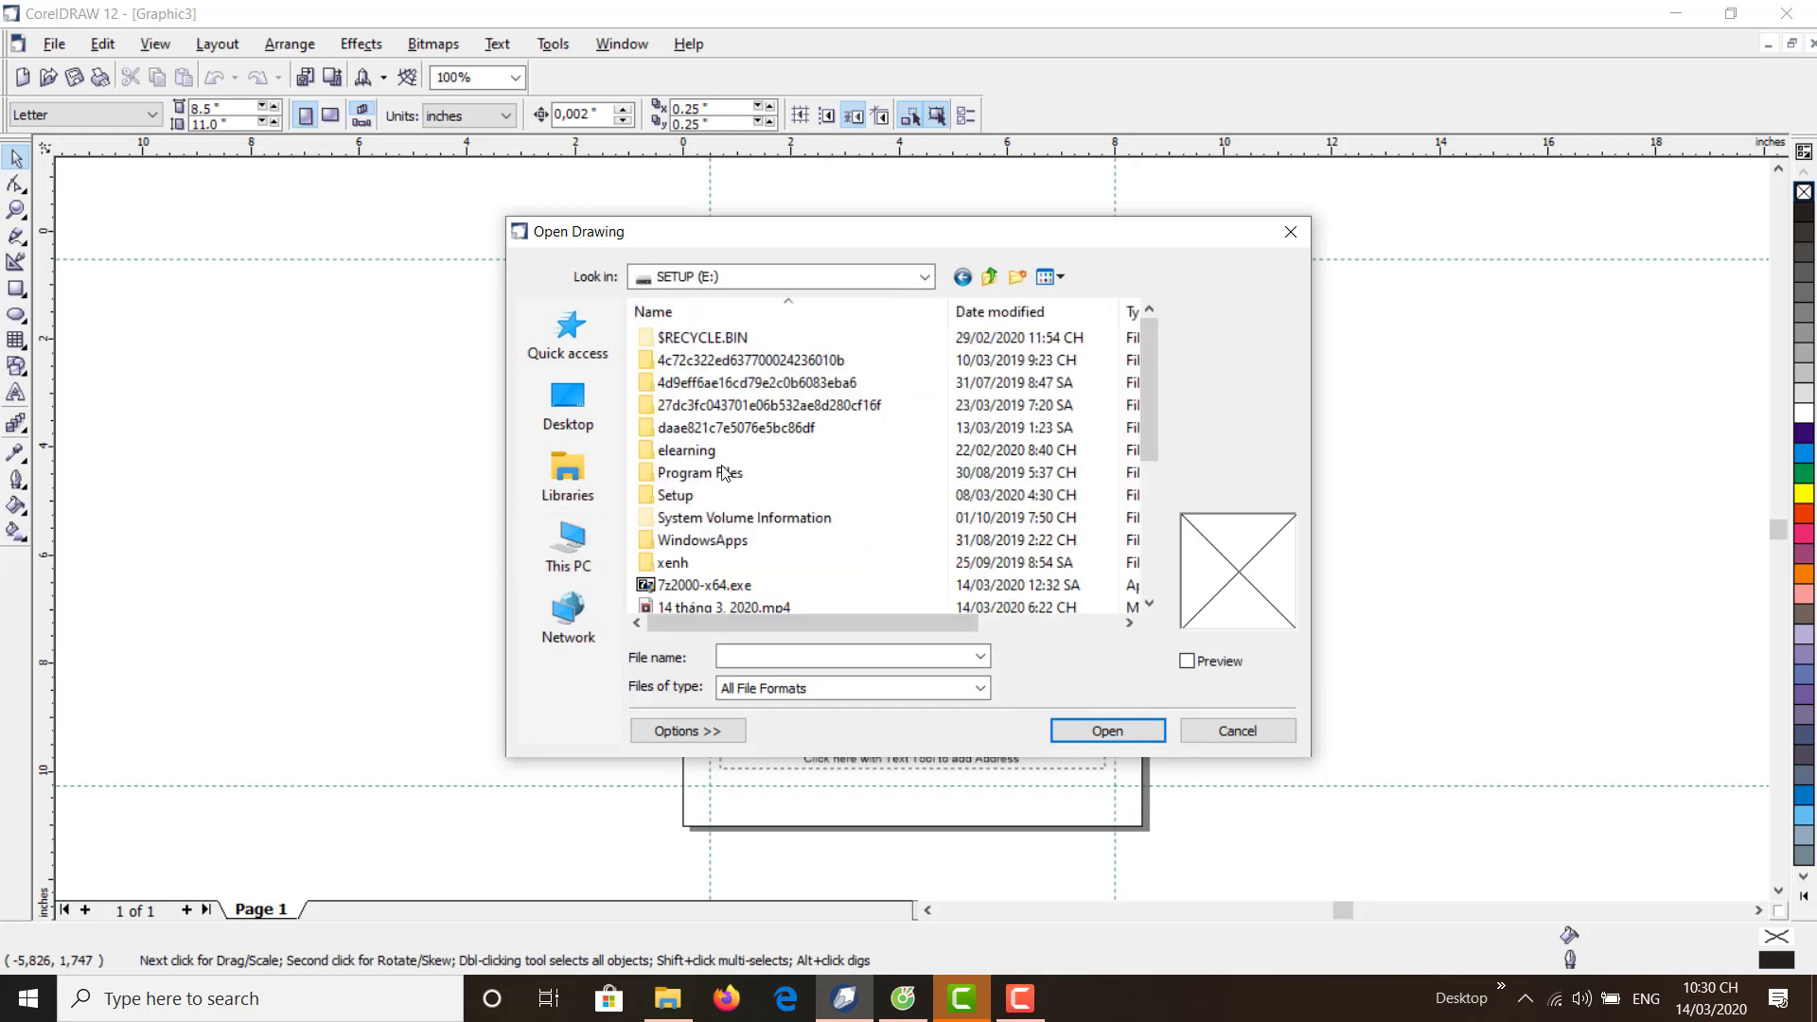
scroll(752, 428, down, 4)
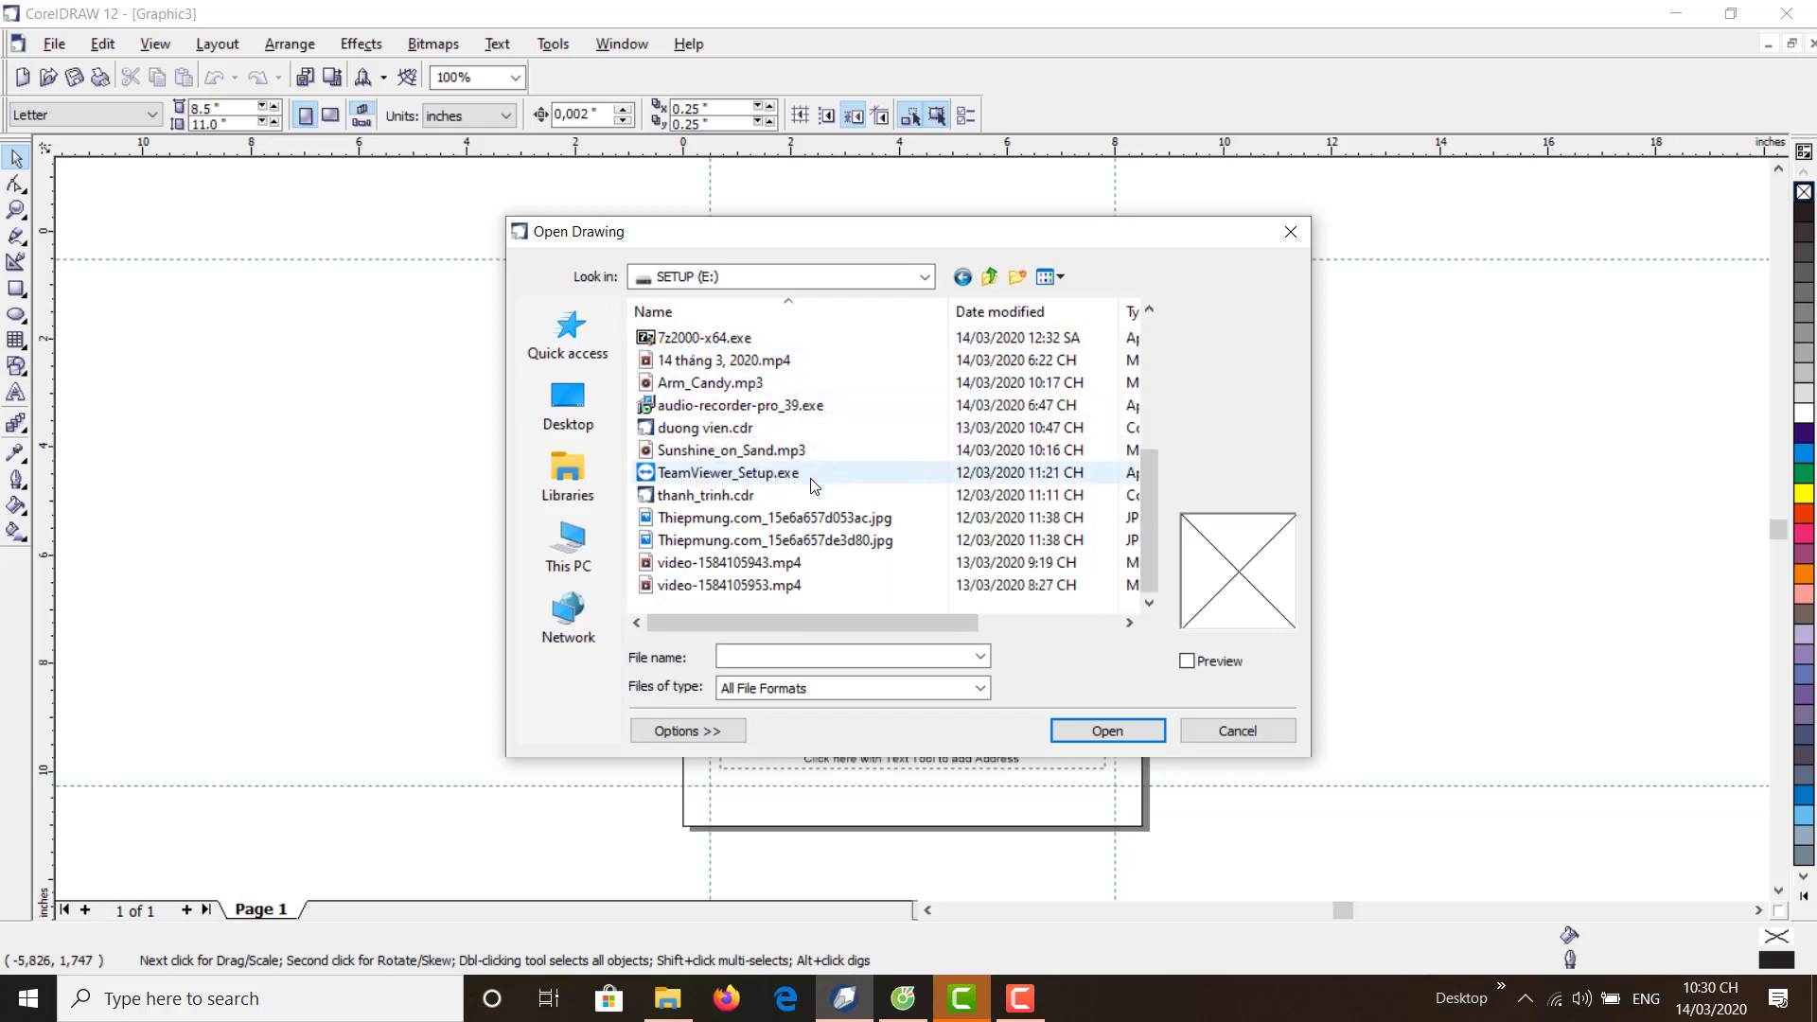
click(698, 539)
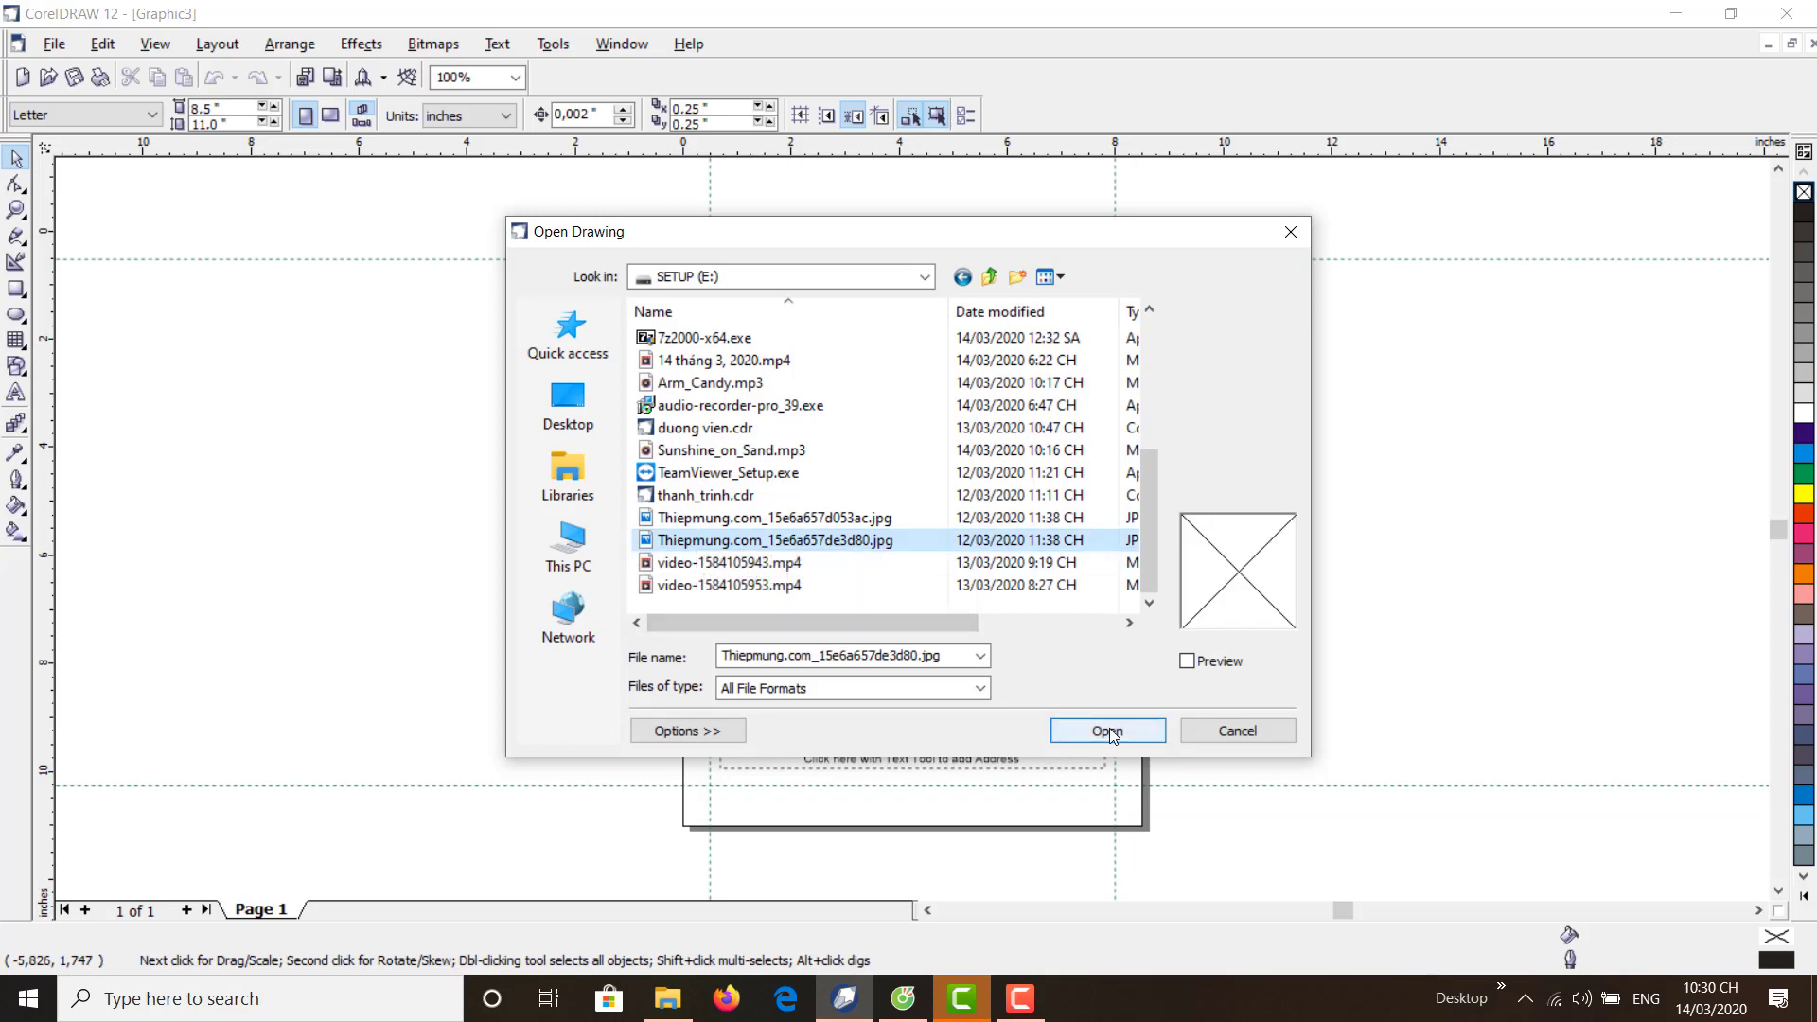
click(1218, 732)
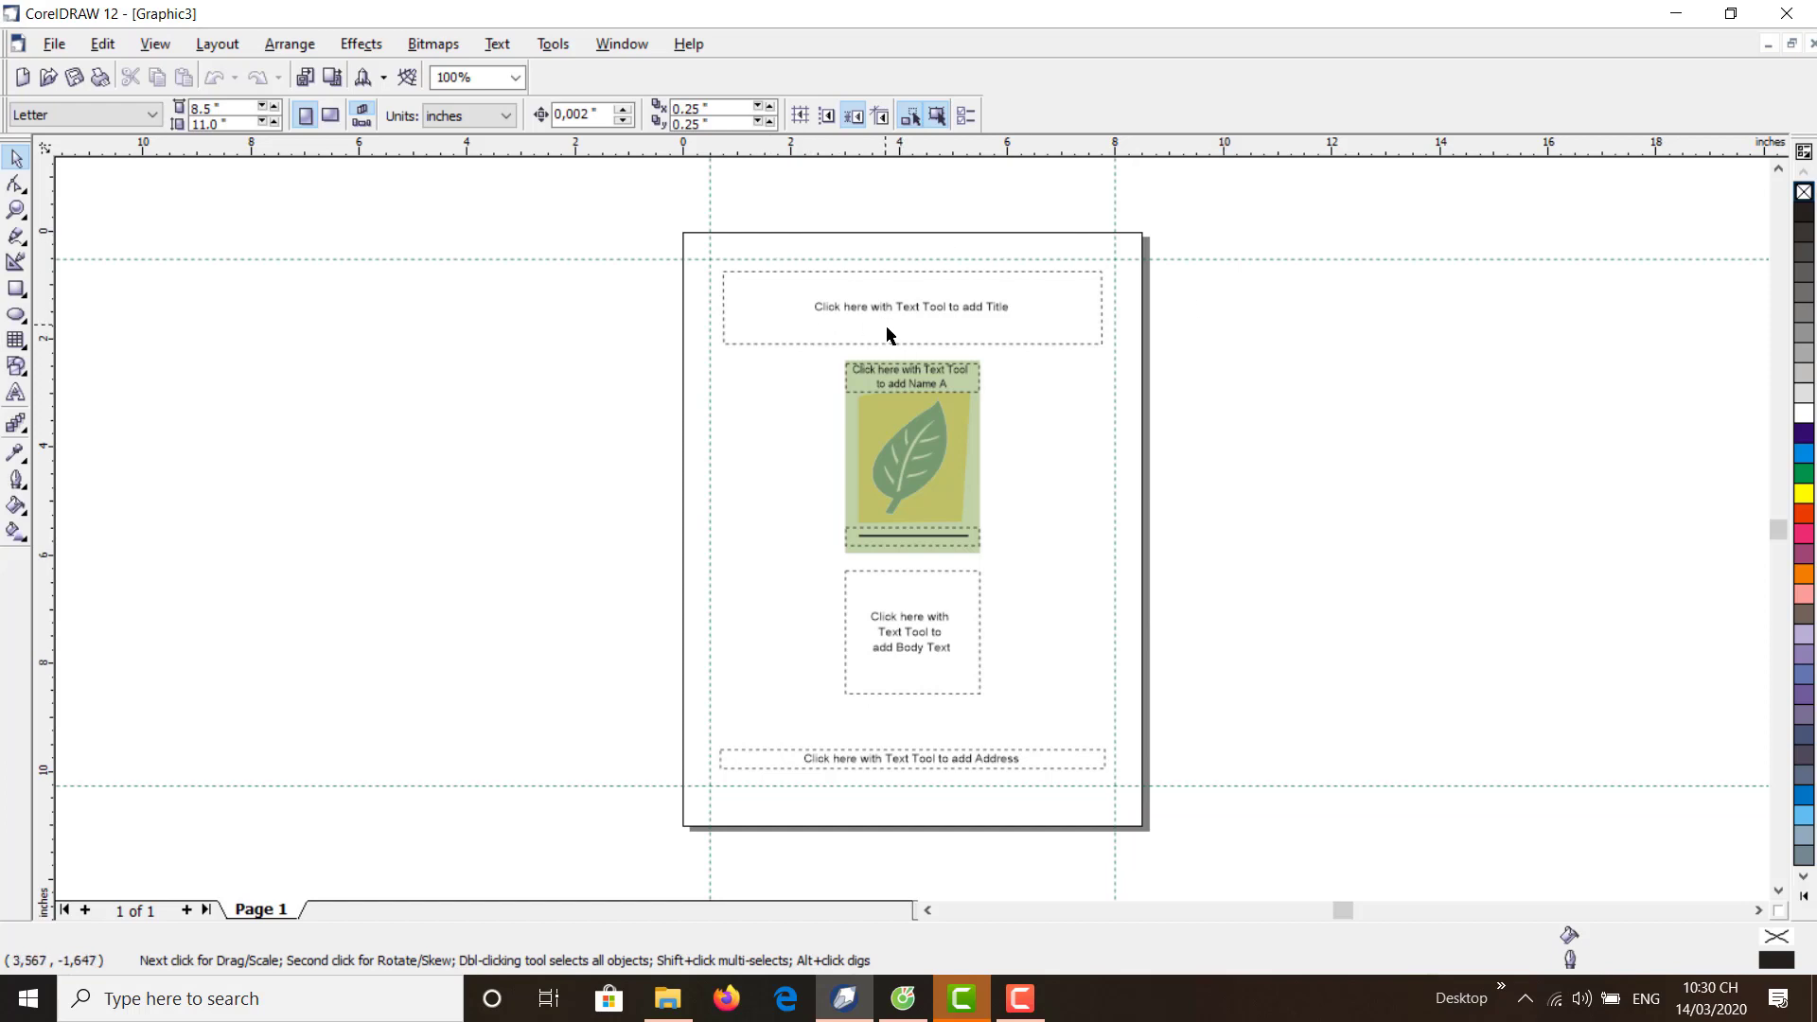
click(38, 48)
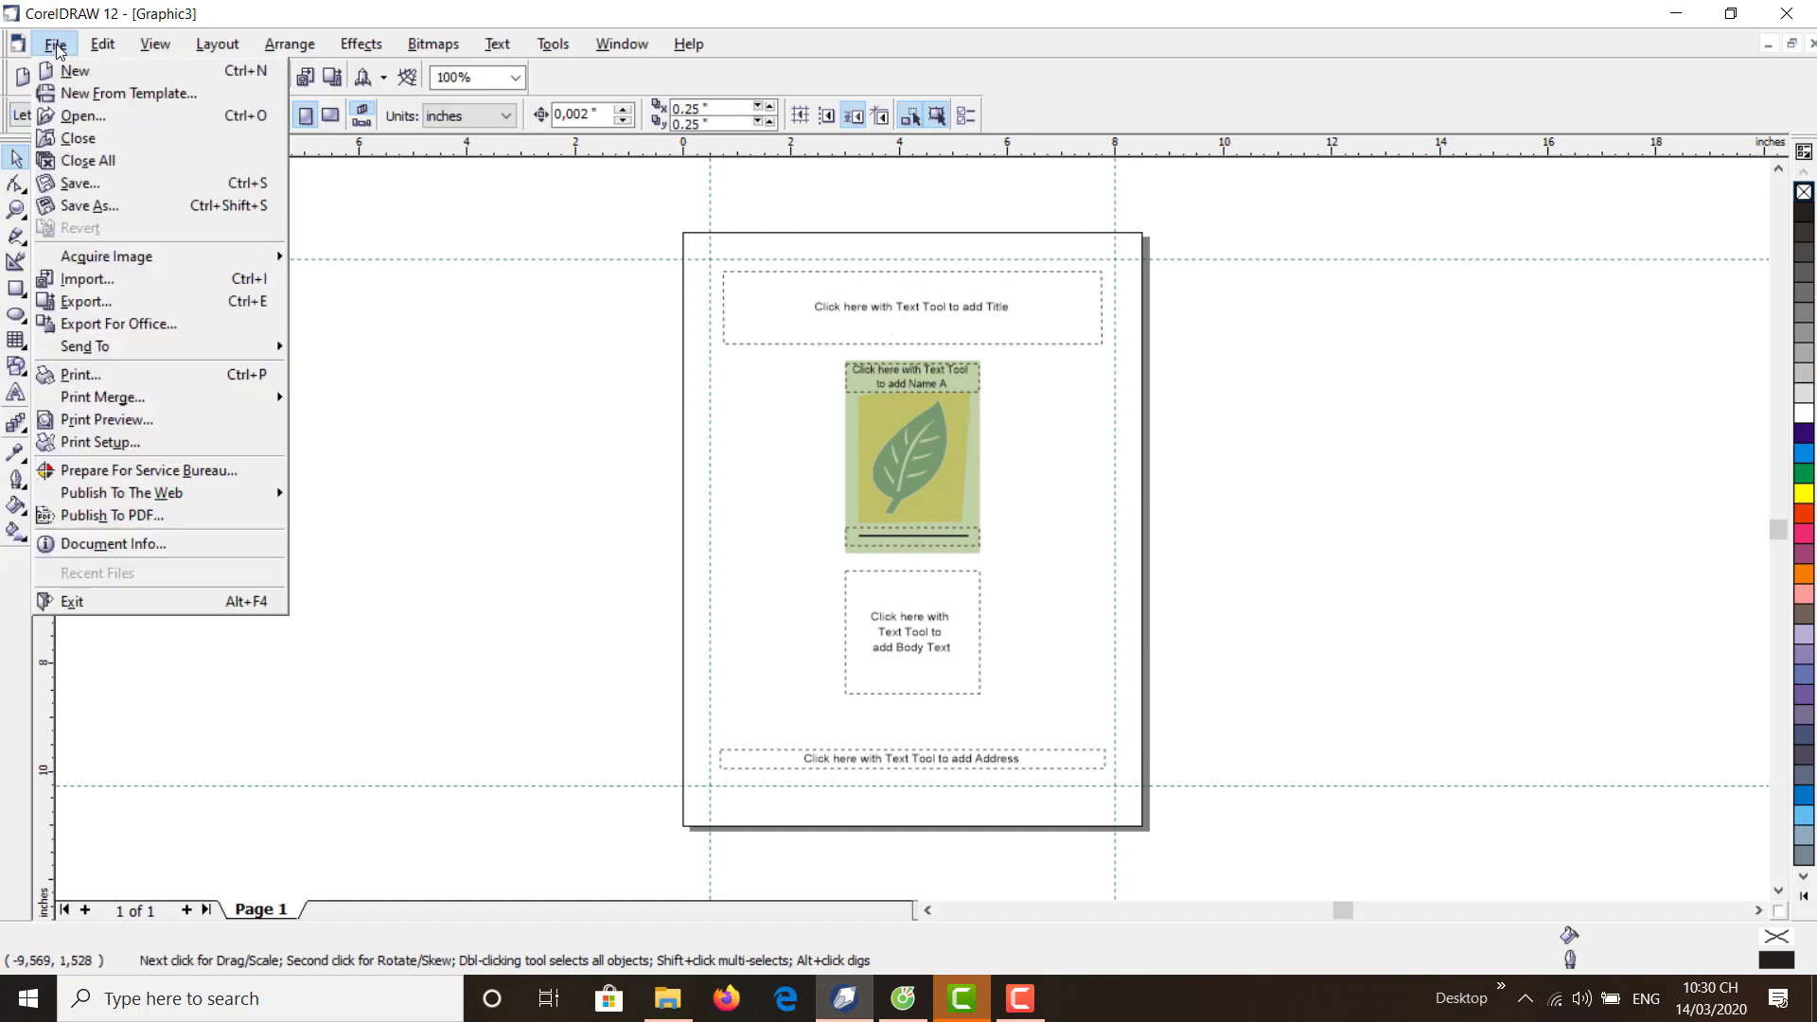
click(138, 162)
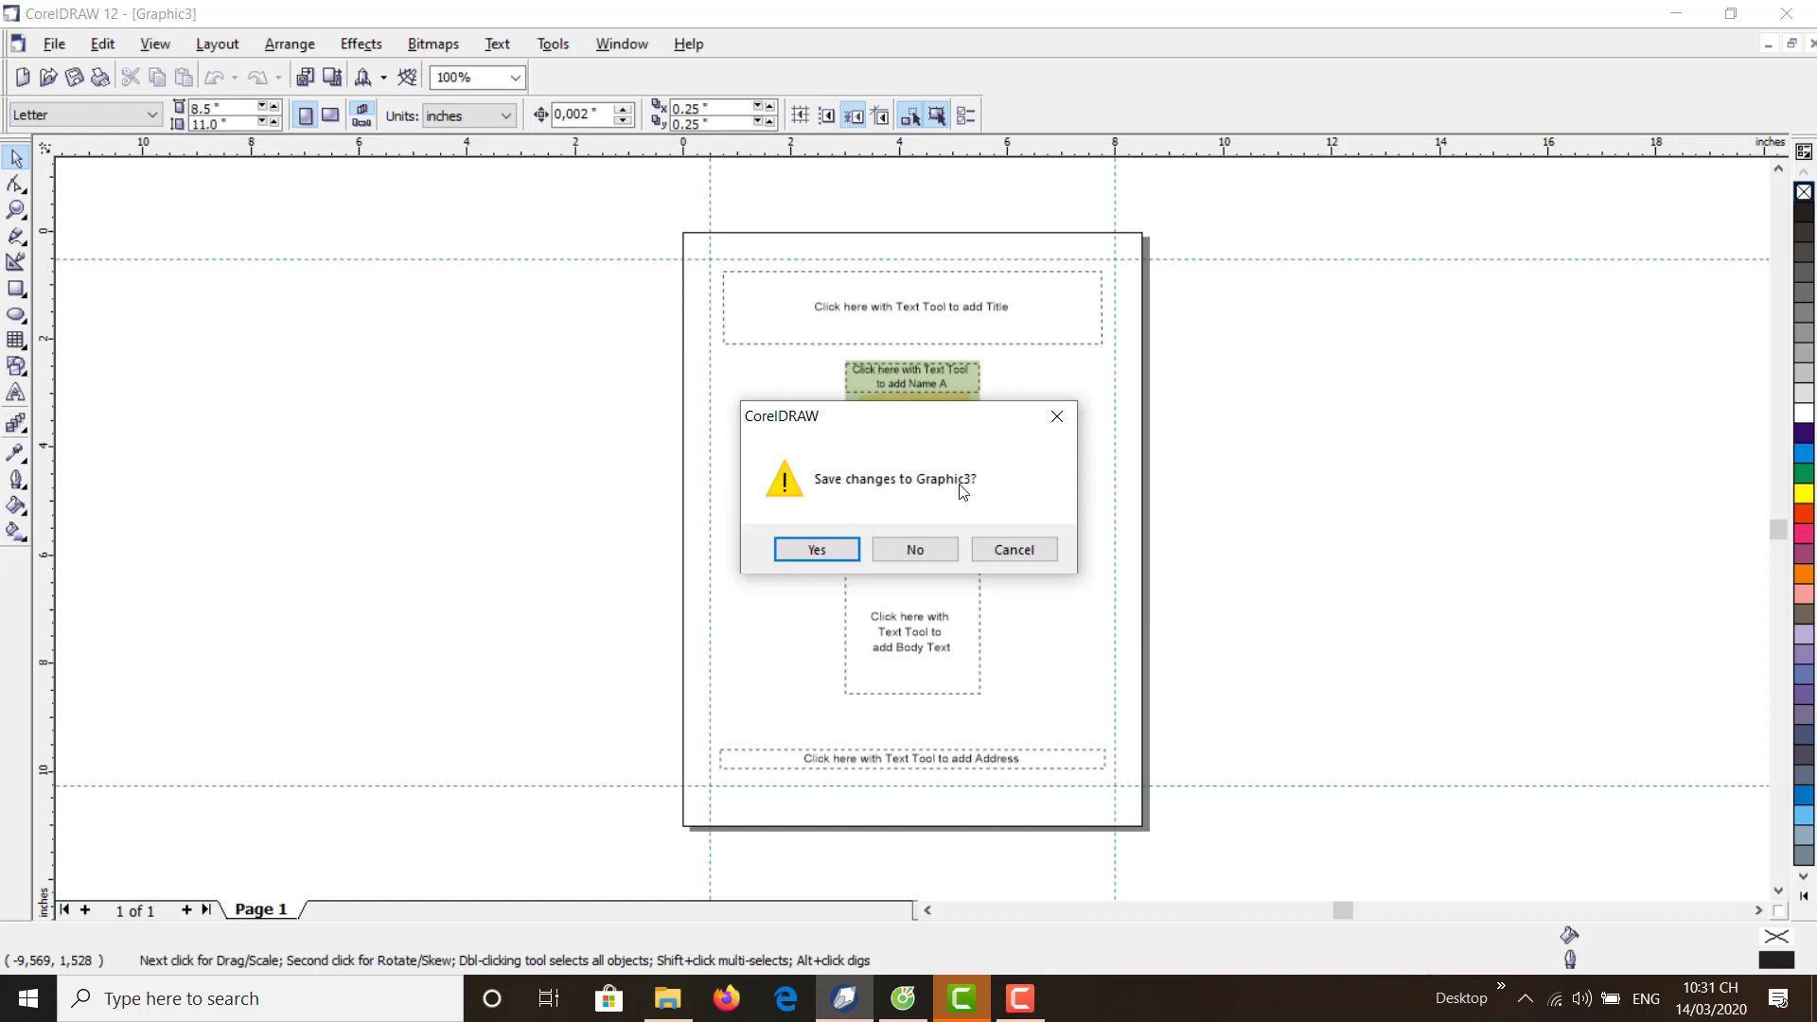
click(812, 552)
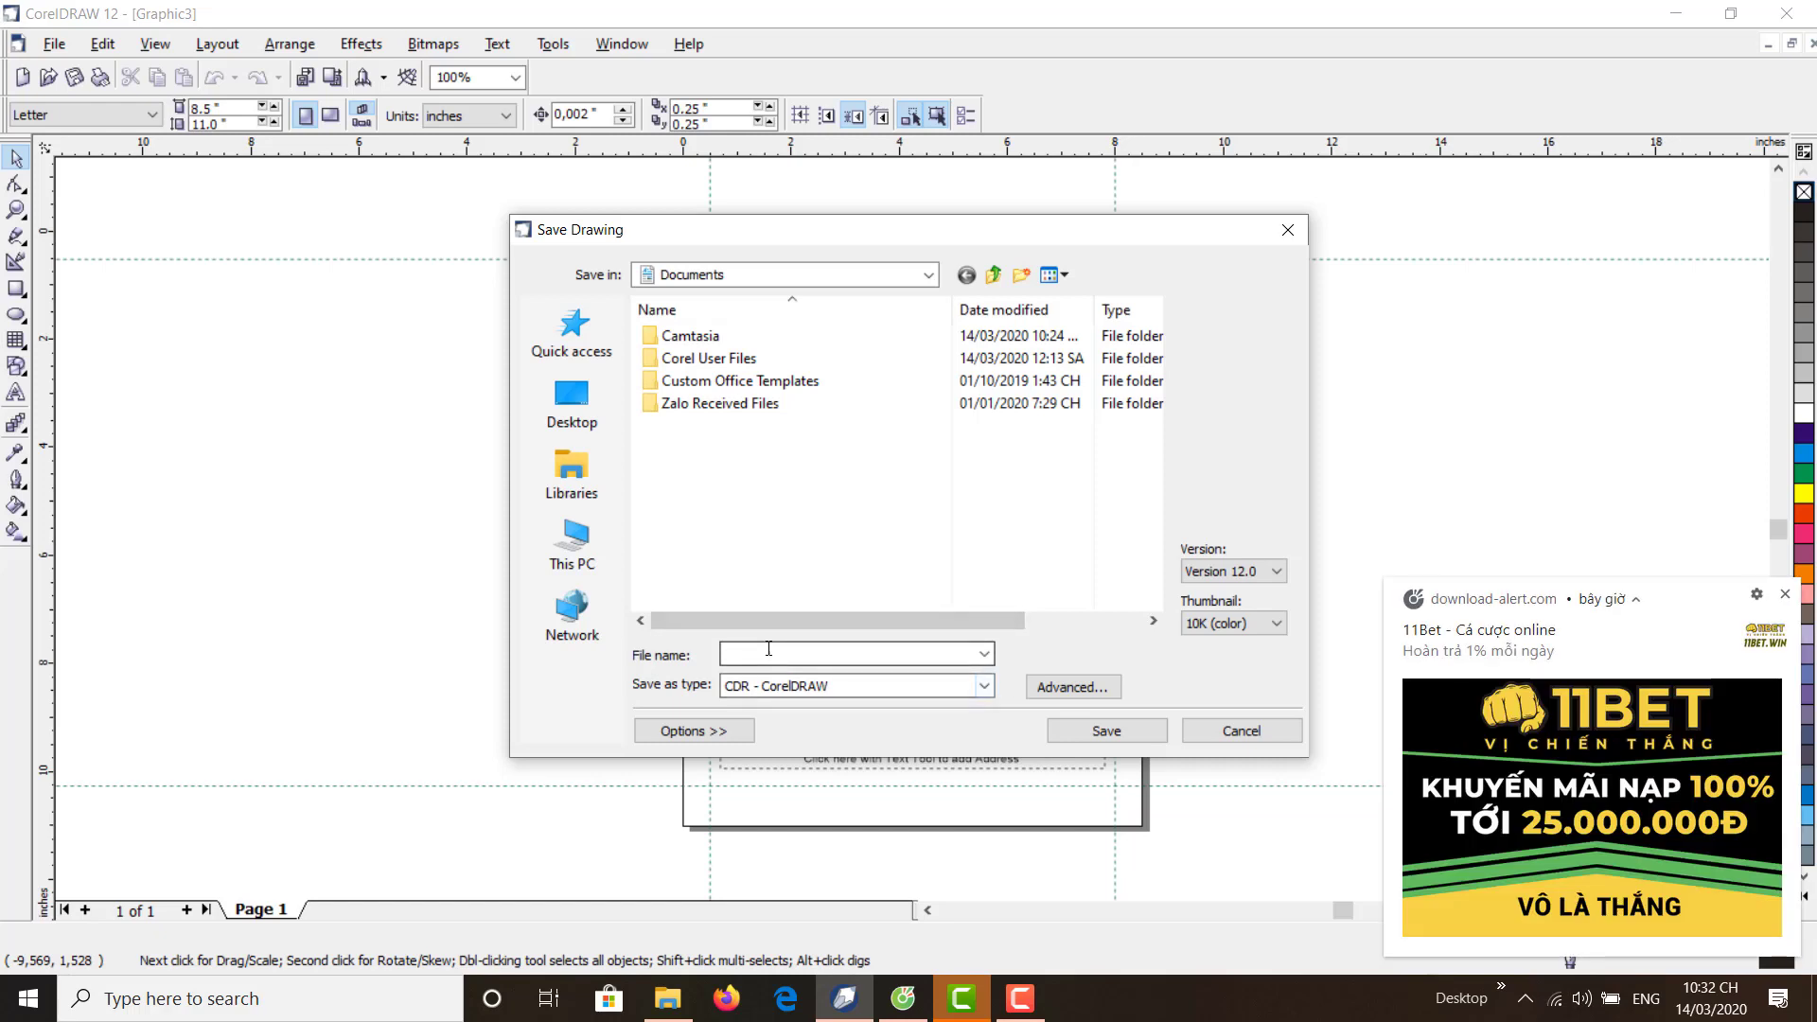
click(738, 654)
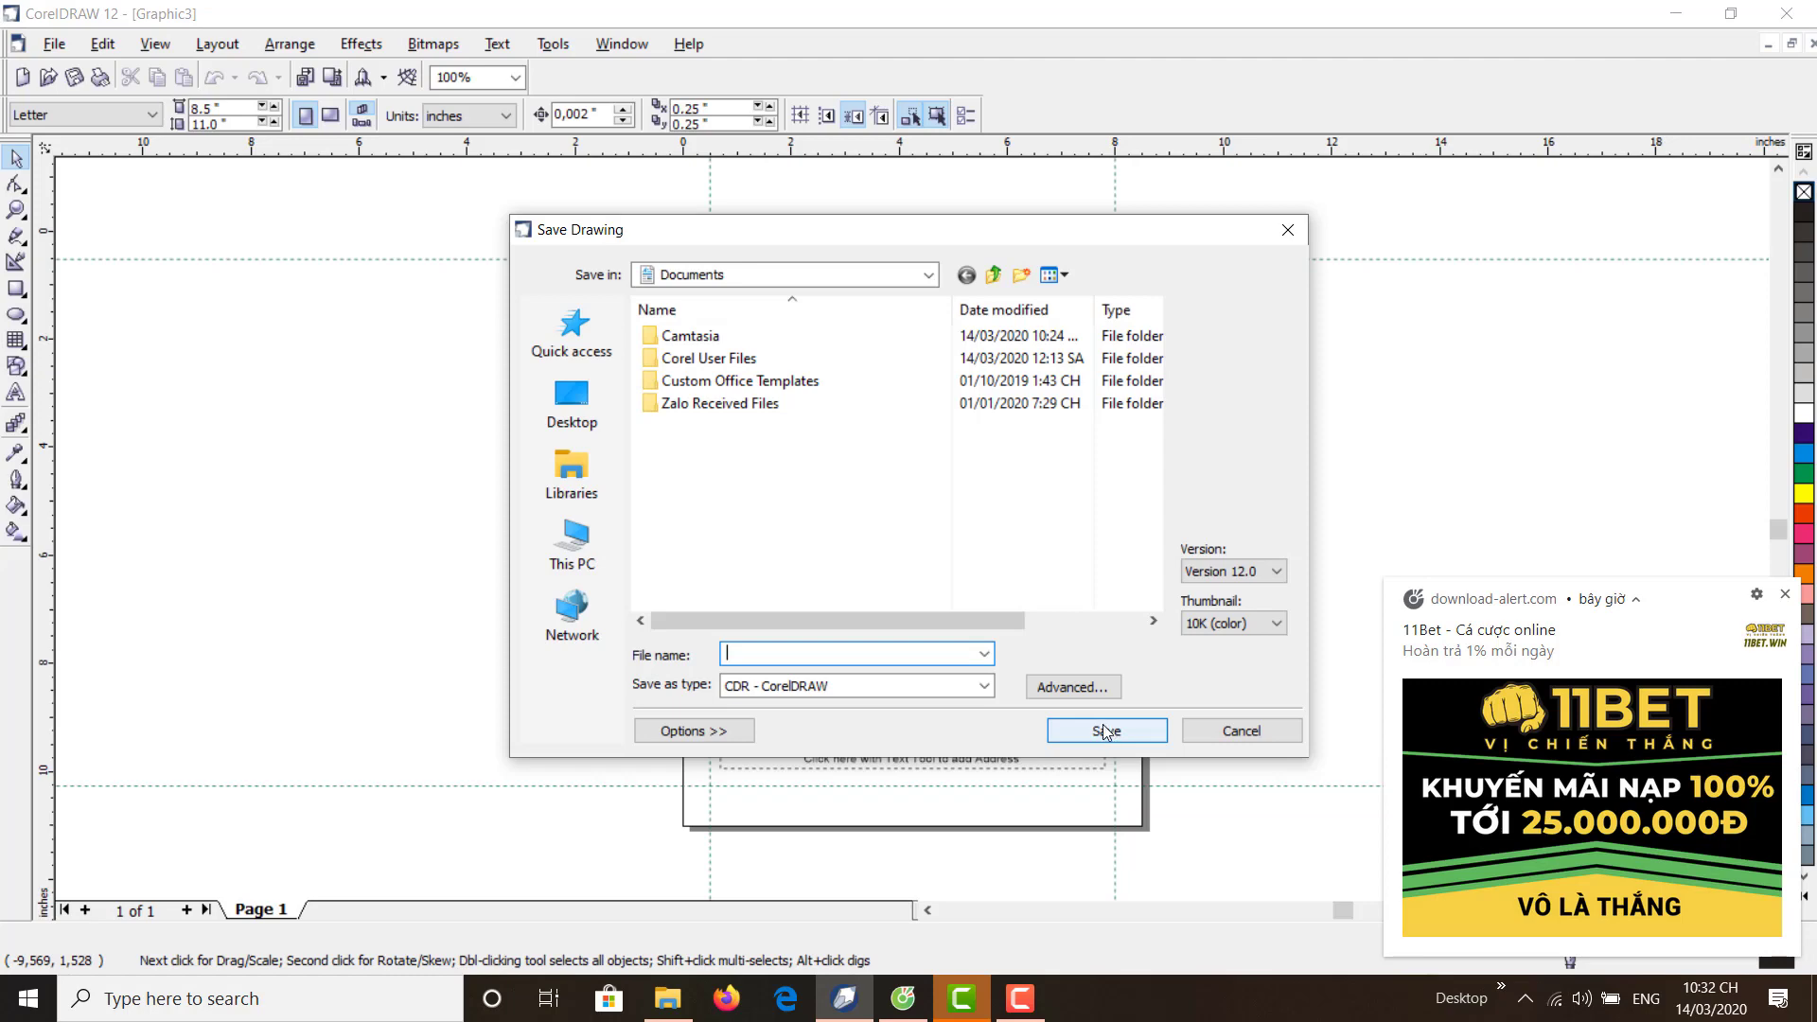
click(1240, 732)
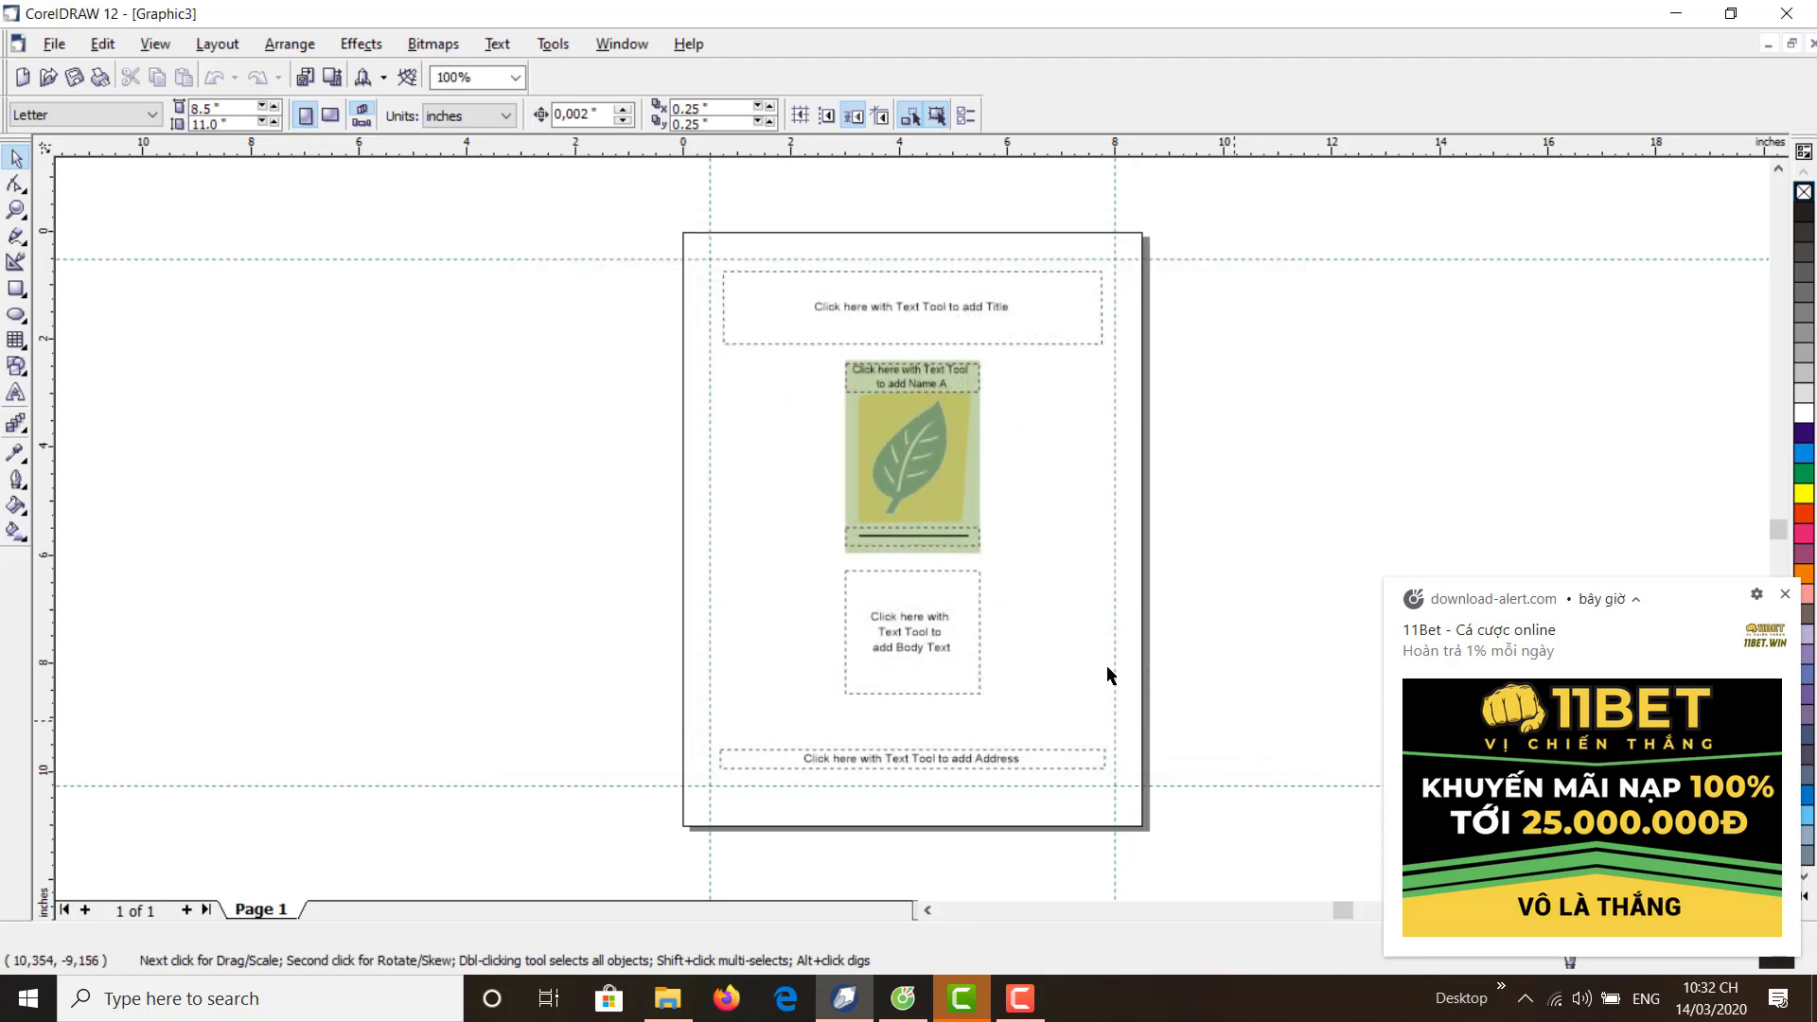
click(54, 43)
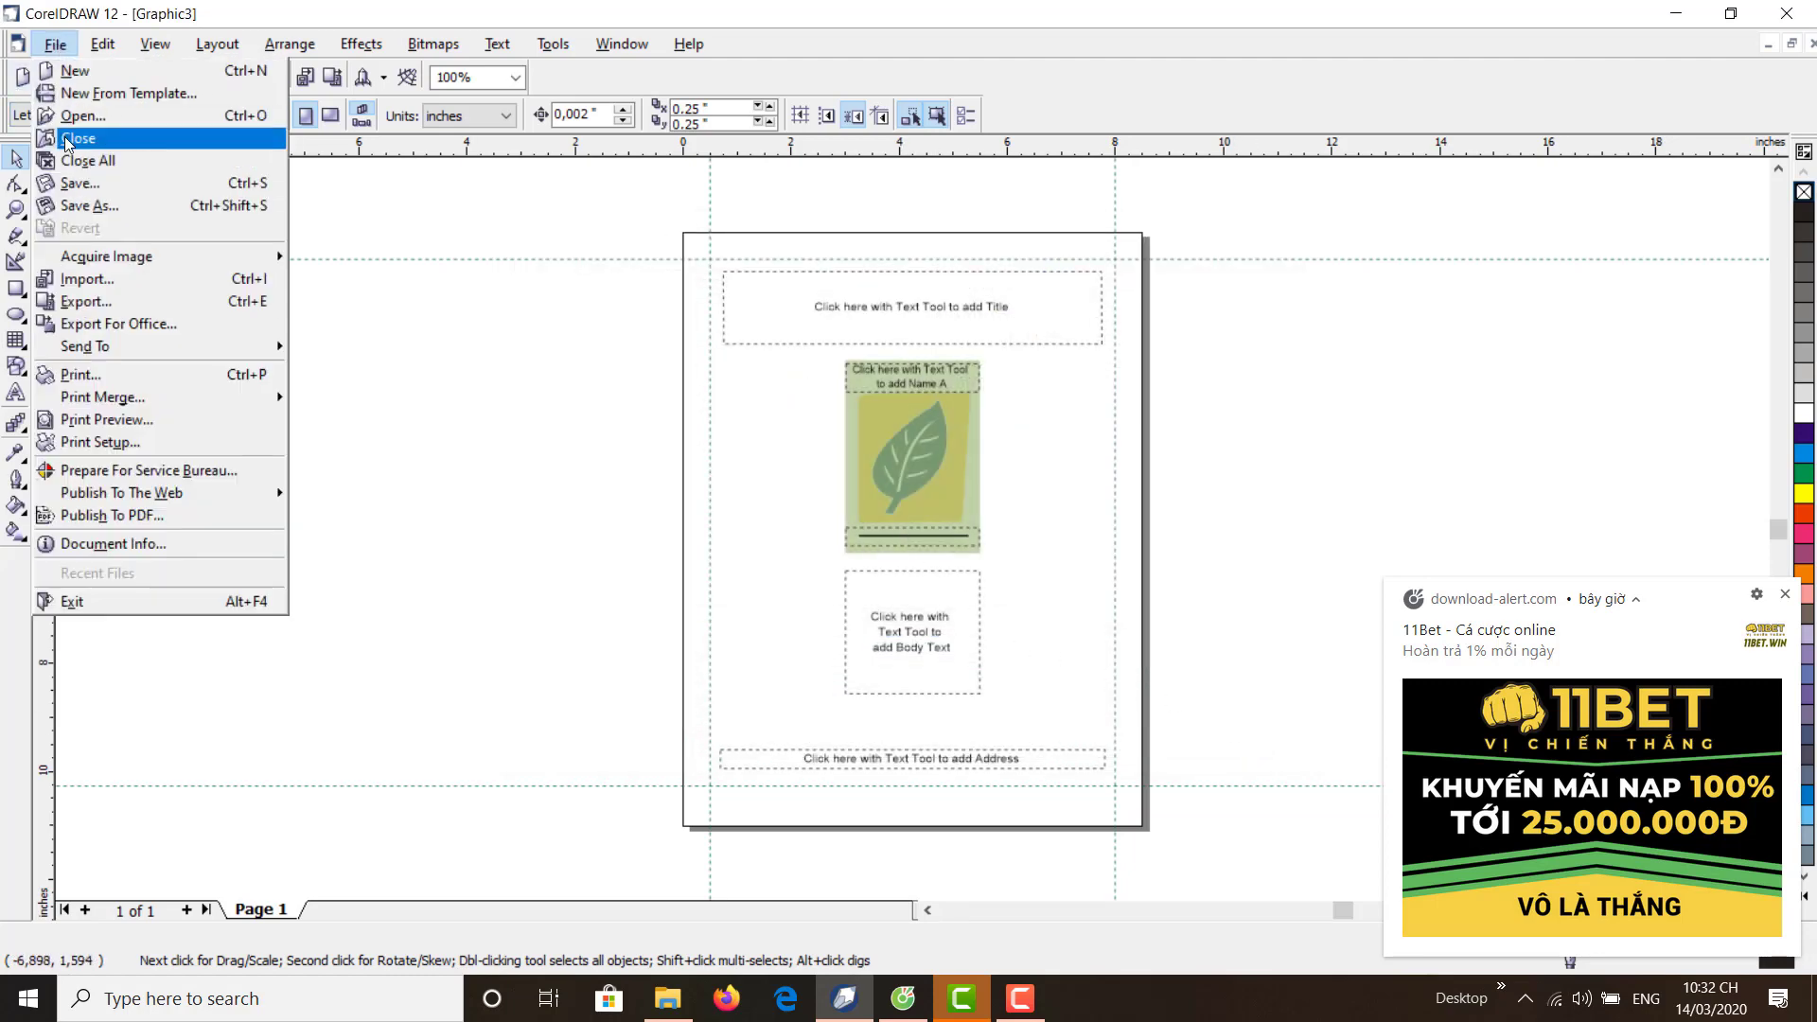
click(94, 165)
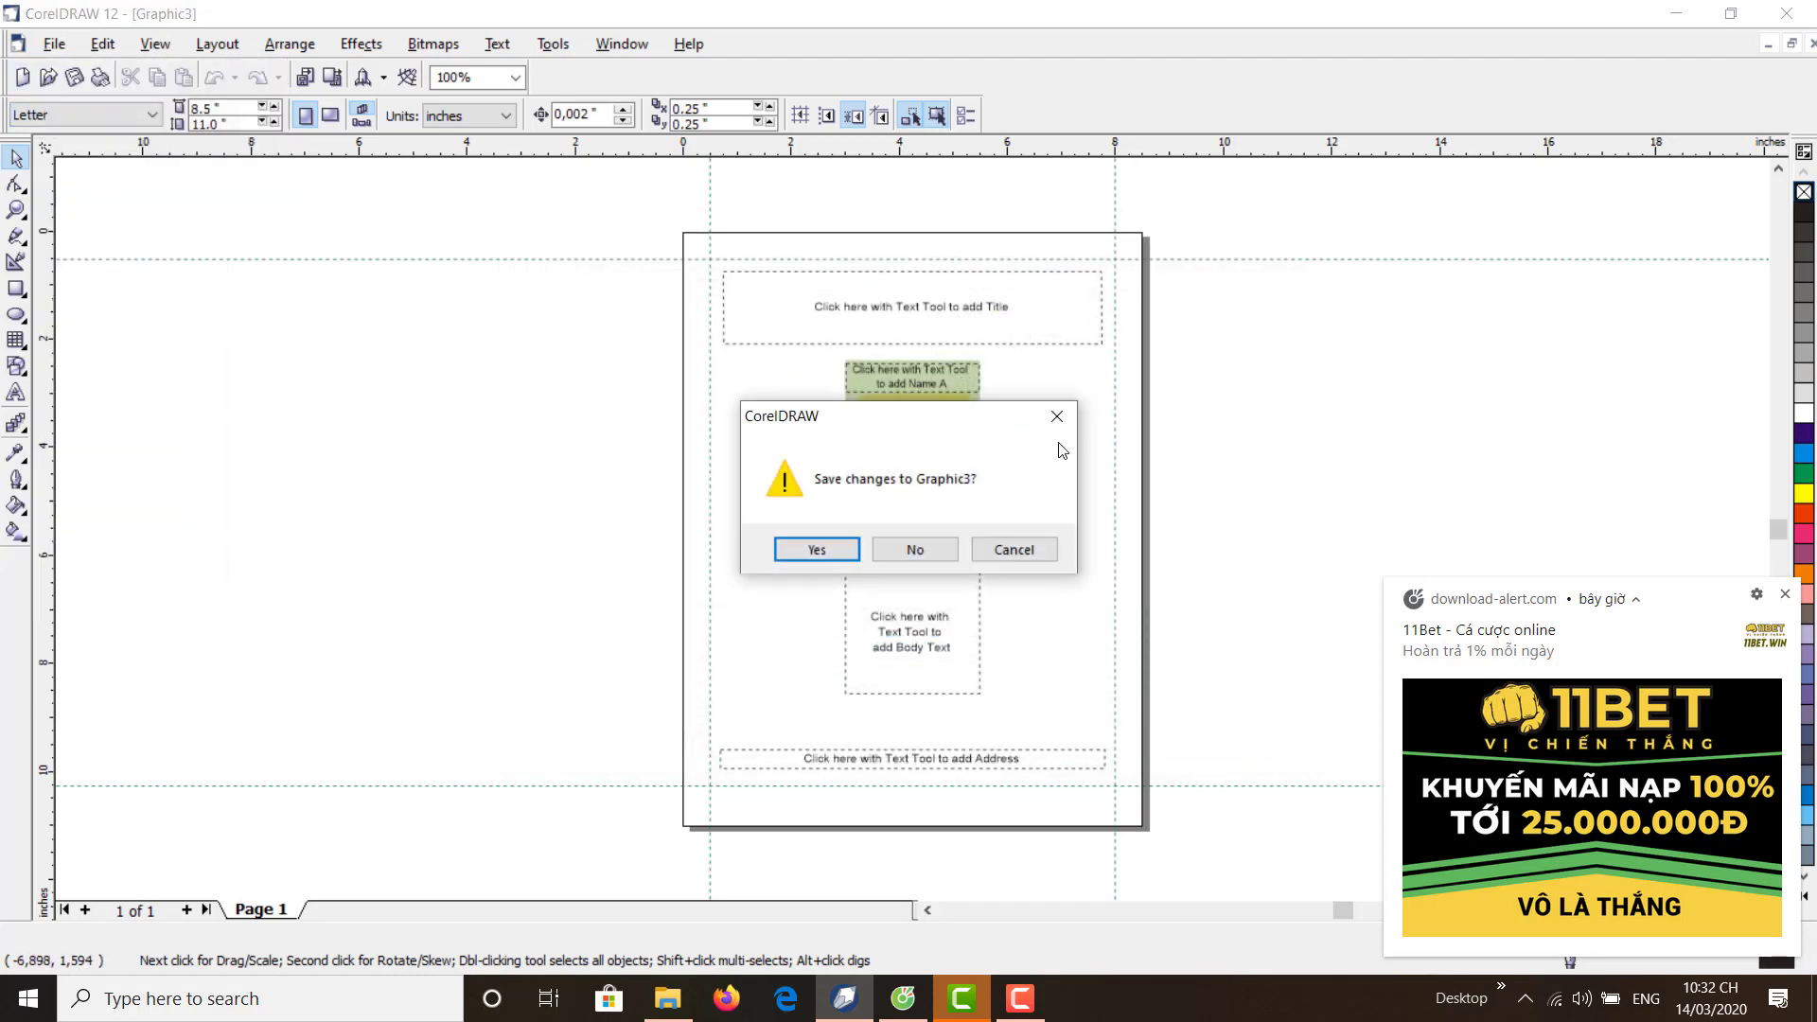
click(1004, 557)
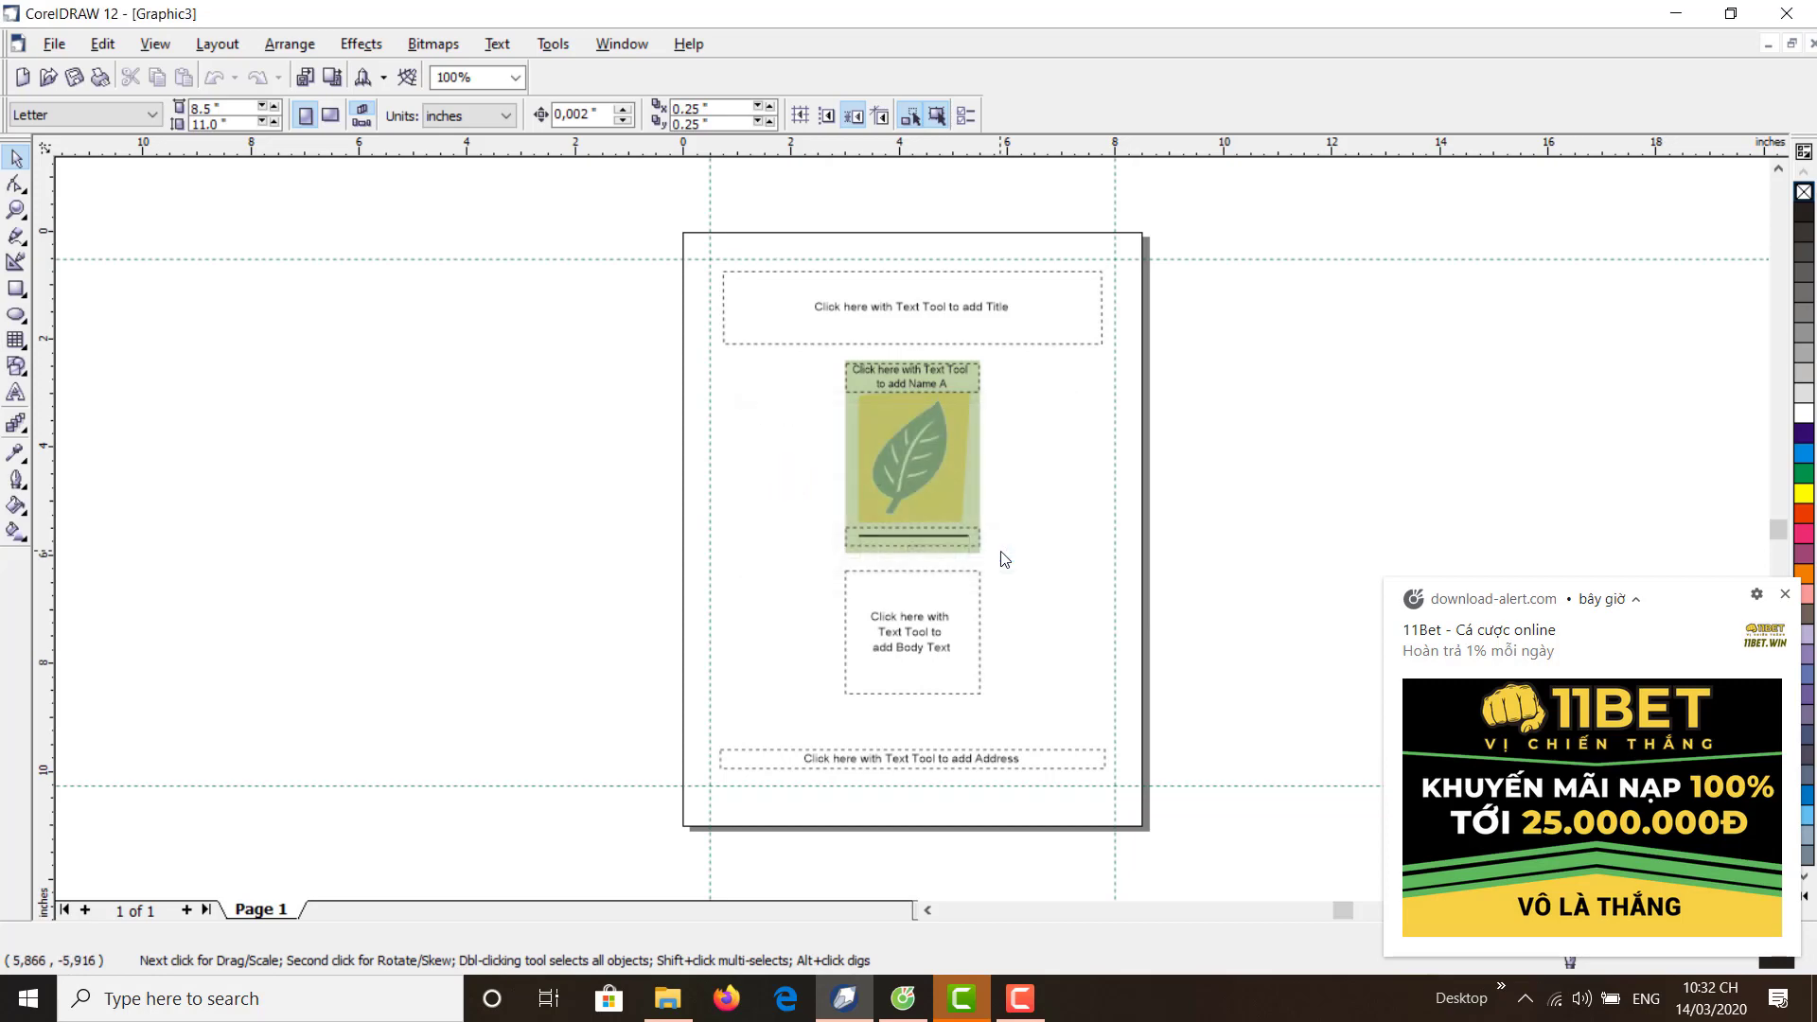
- Dismiss the advertising notification and save the flyer drawing in Documents as "thiet ke giay moi" in CDR format
click(54, 44)
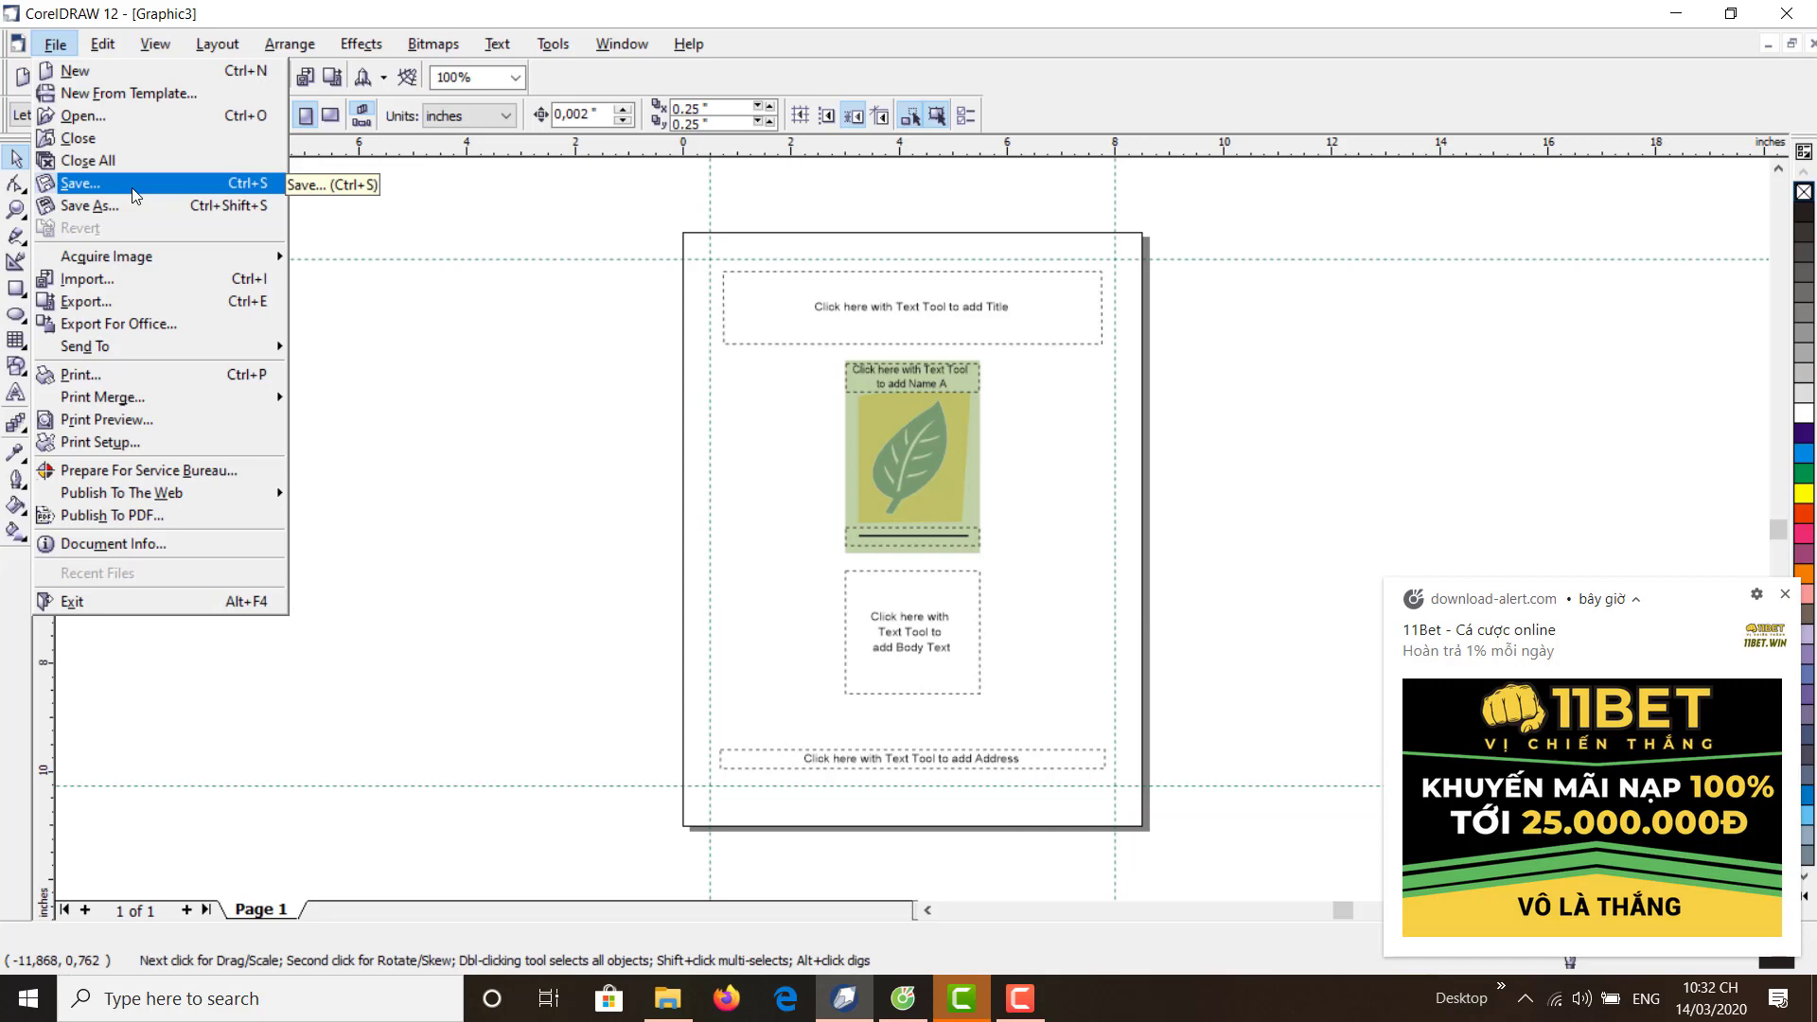
click(1793, 596)
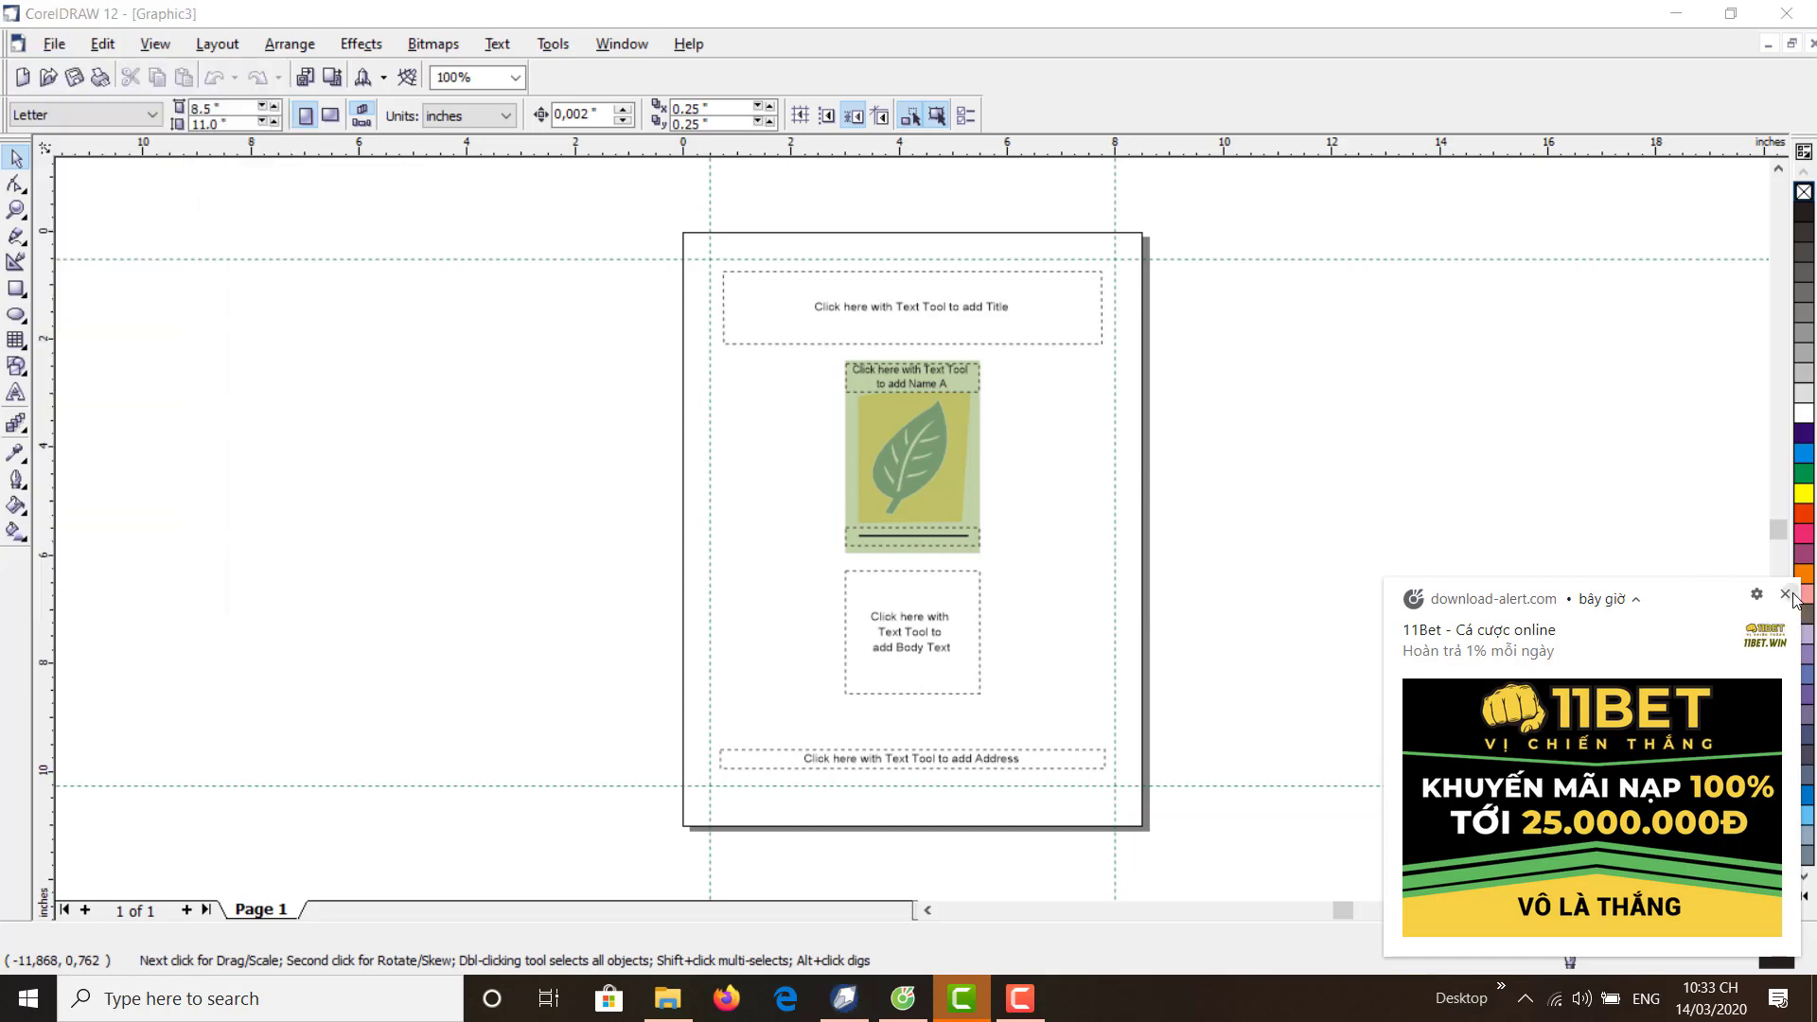
click(1786, 594)
click(54, 47)
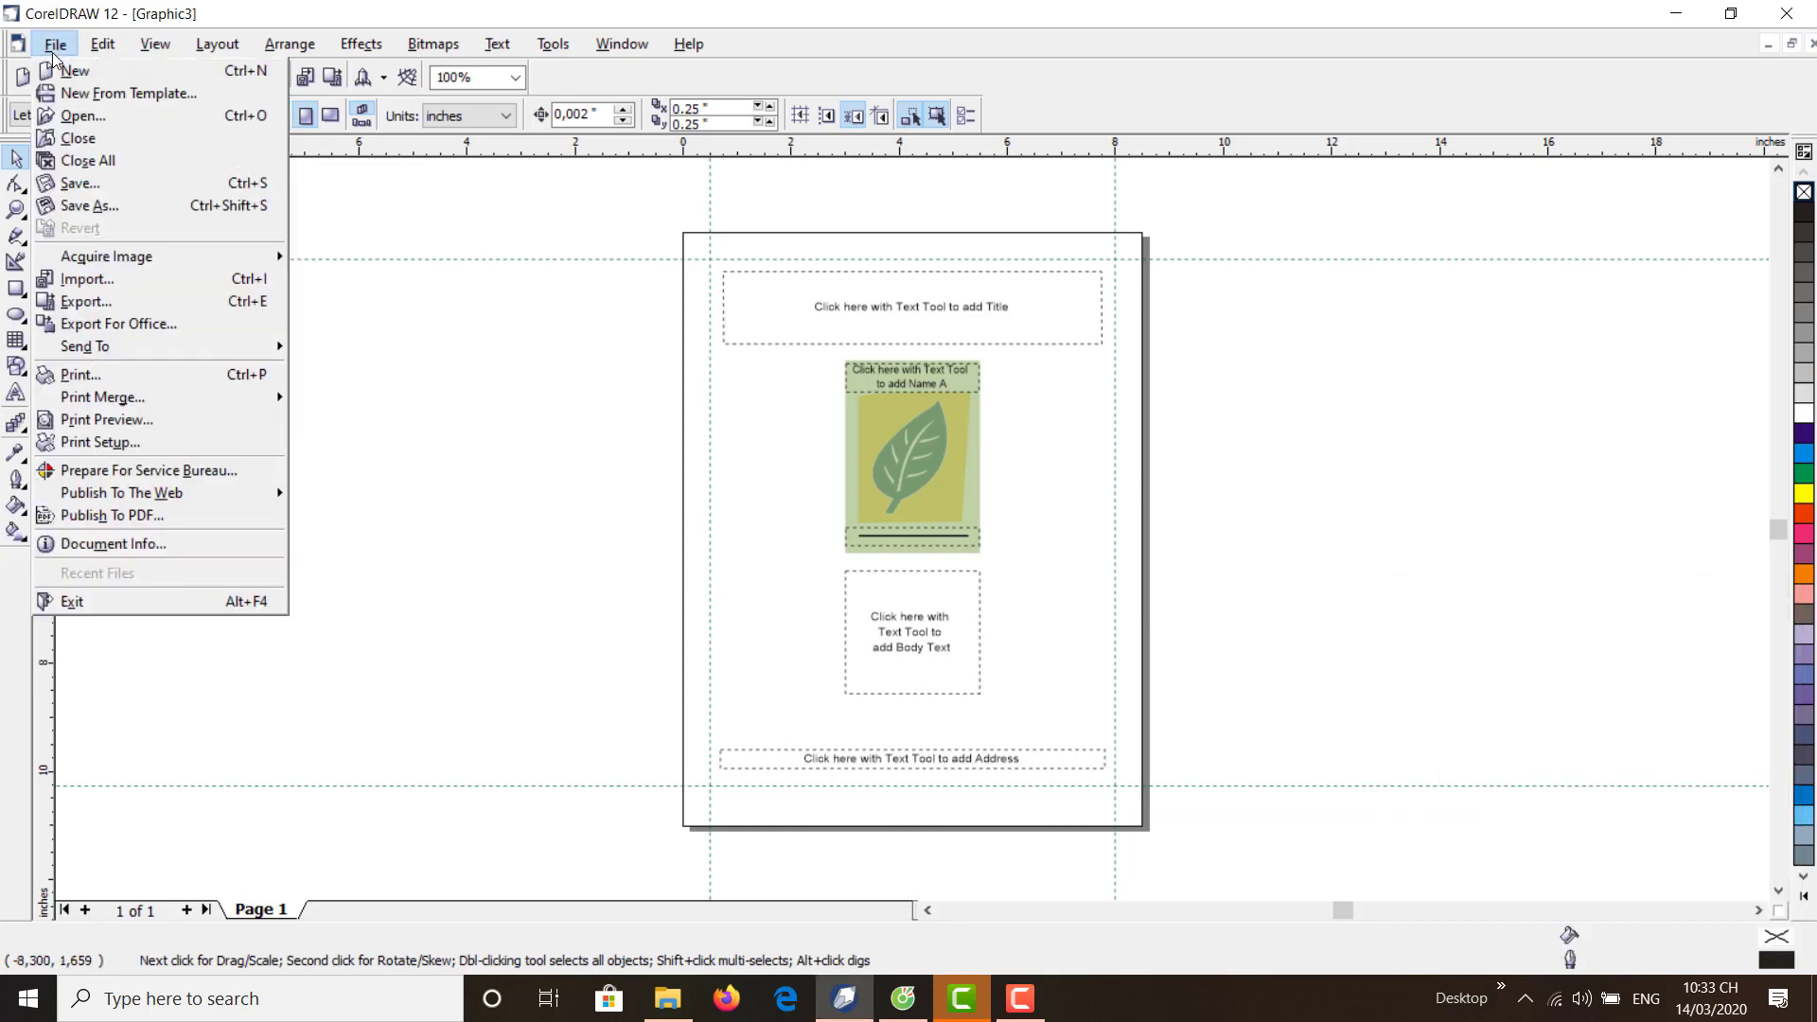
click(228, 187)
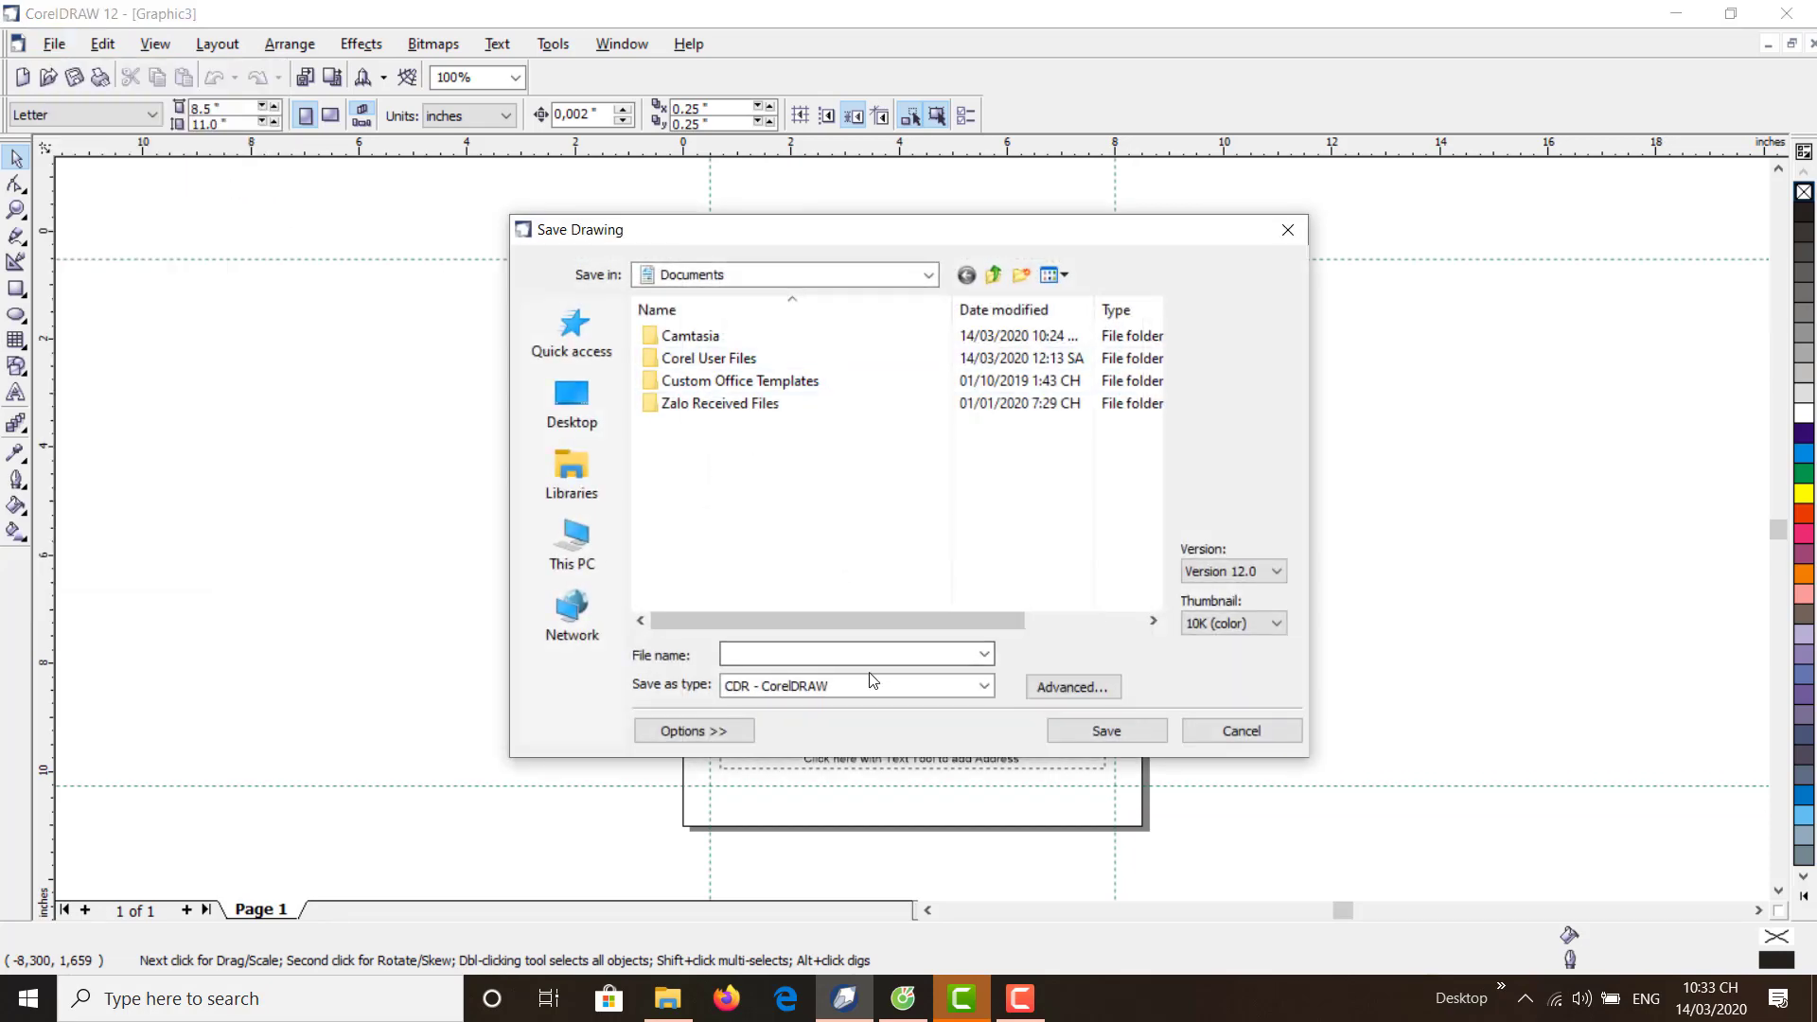
click(837, 662)
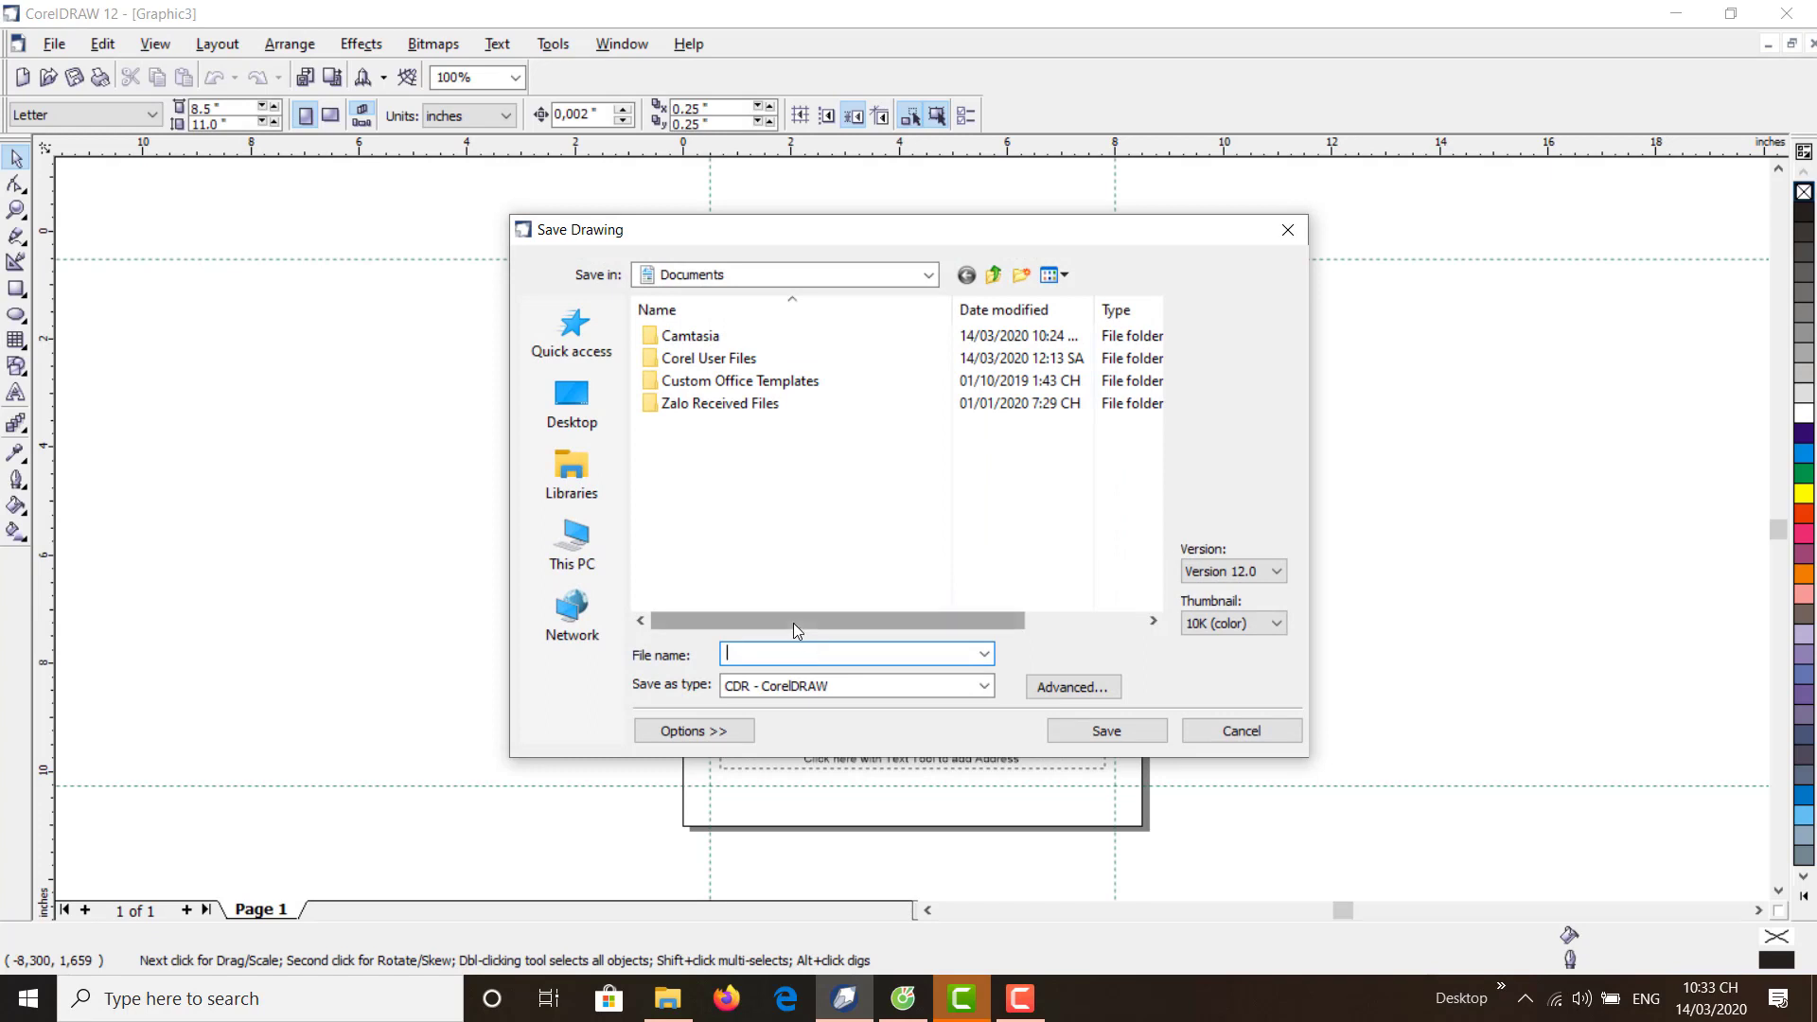
text(thiet ke giay moi)
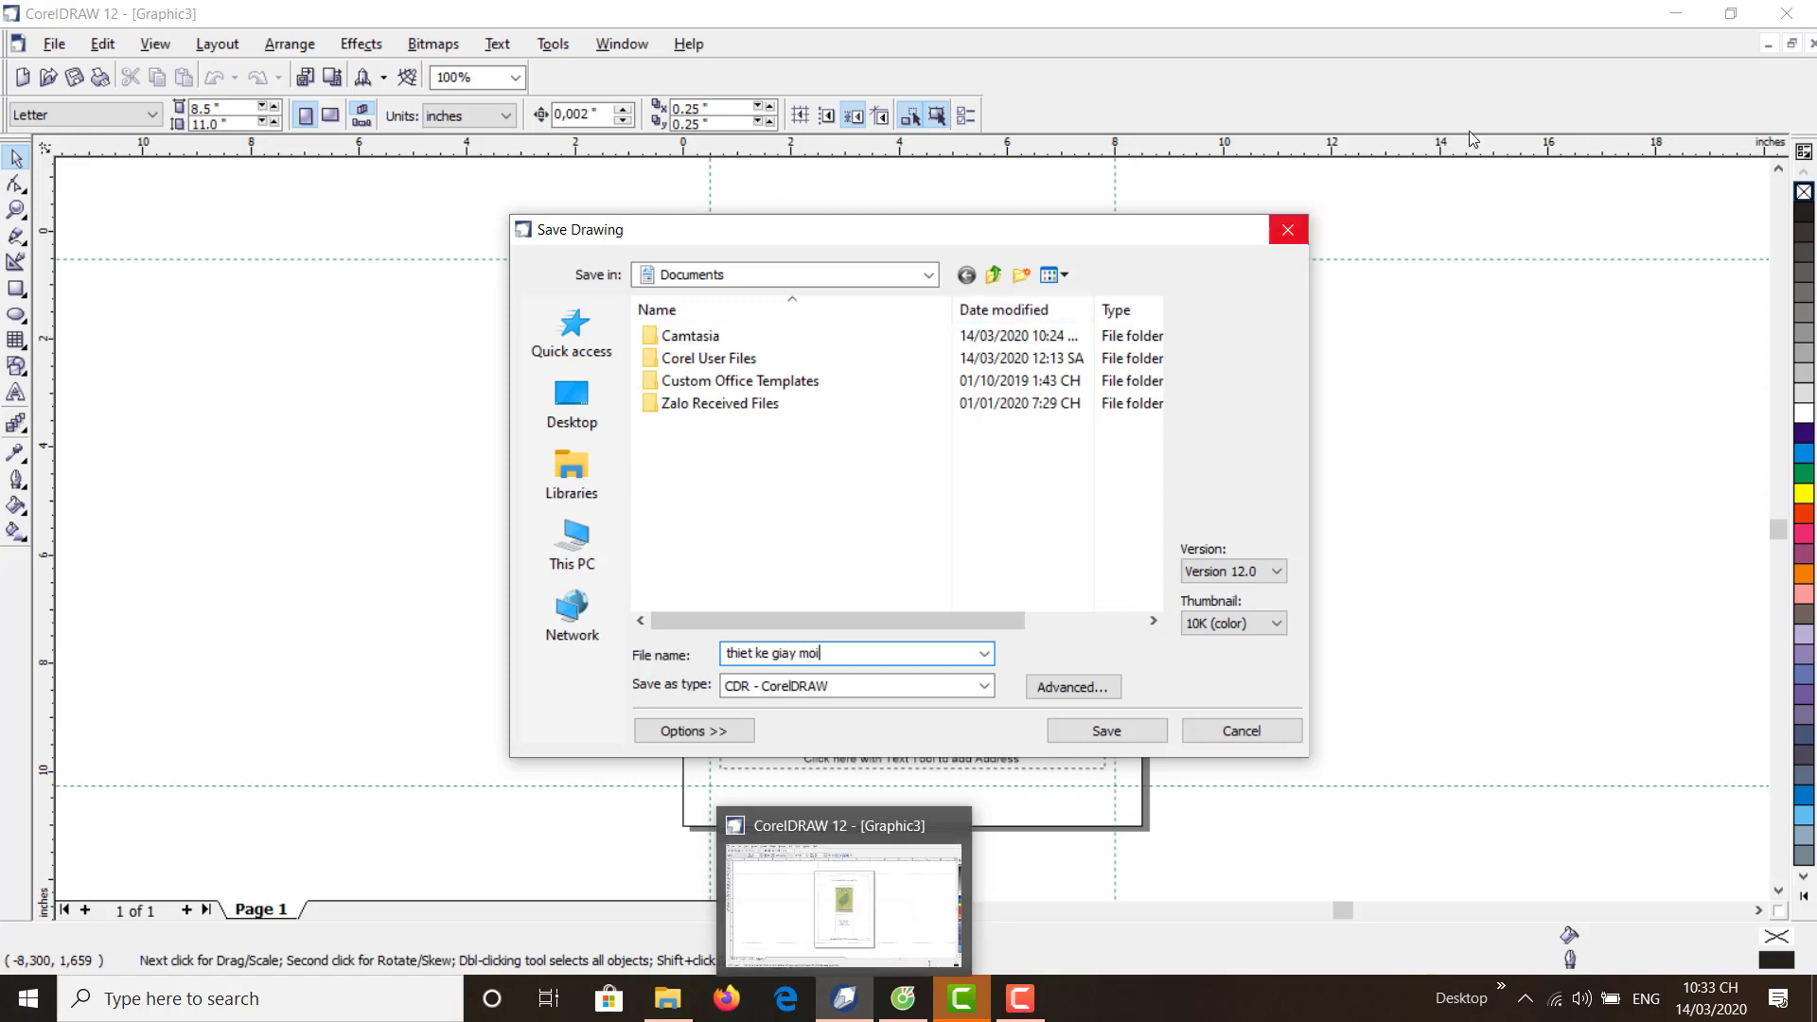
click(1104, 741)
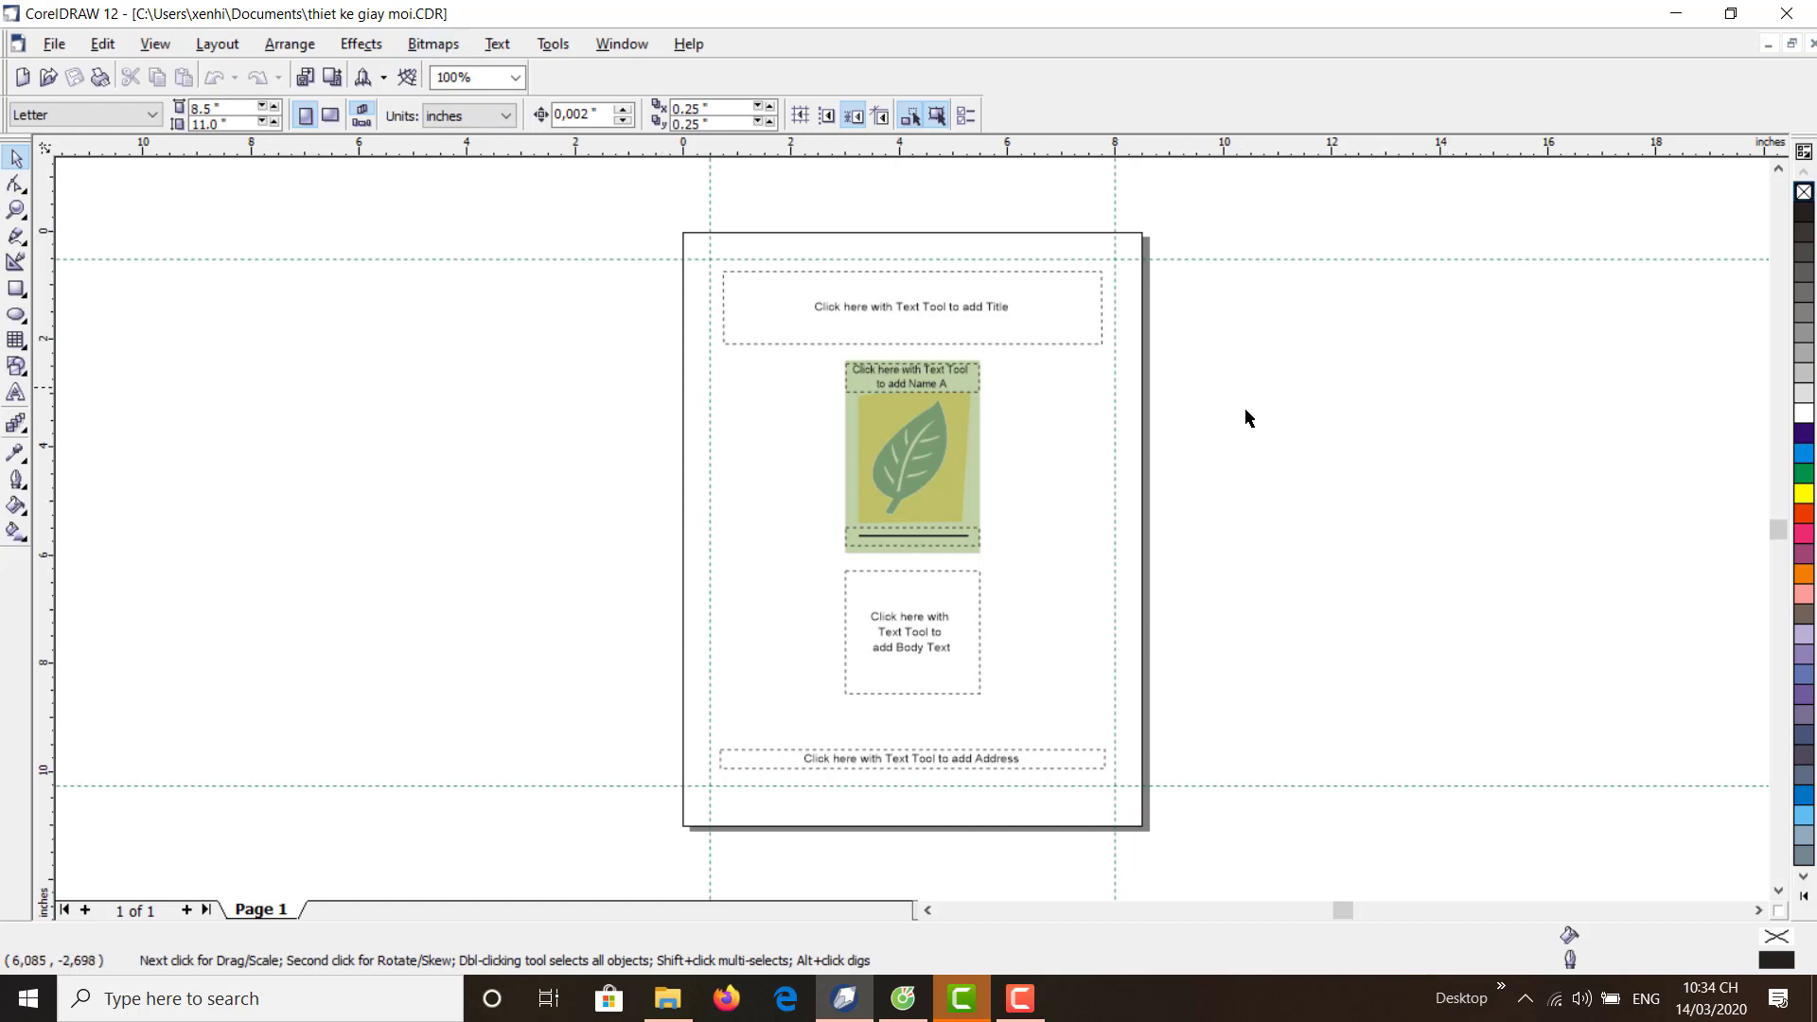
- Open the drawing thiet ke giay moi.CDR from the Documents folder
click(54, 45)
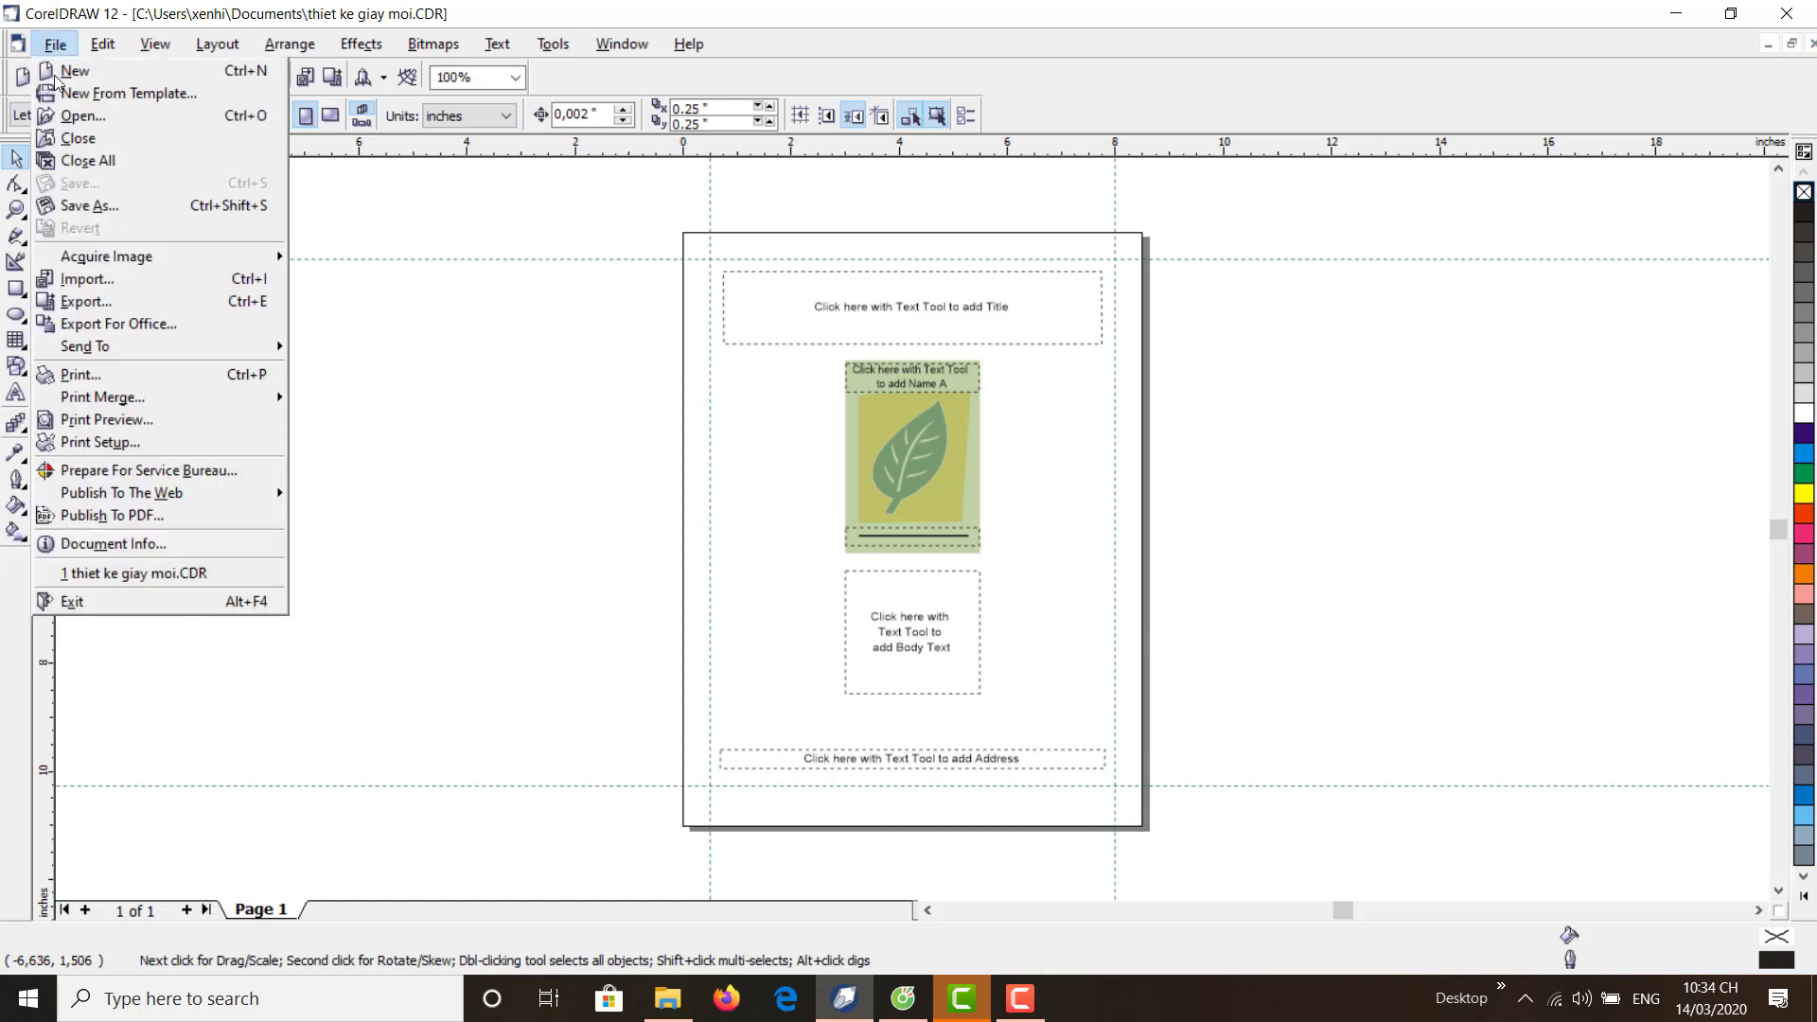
click(64, 117)
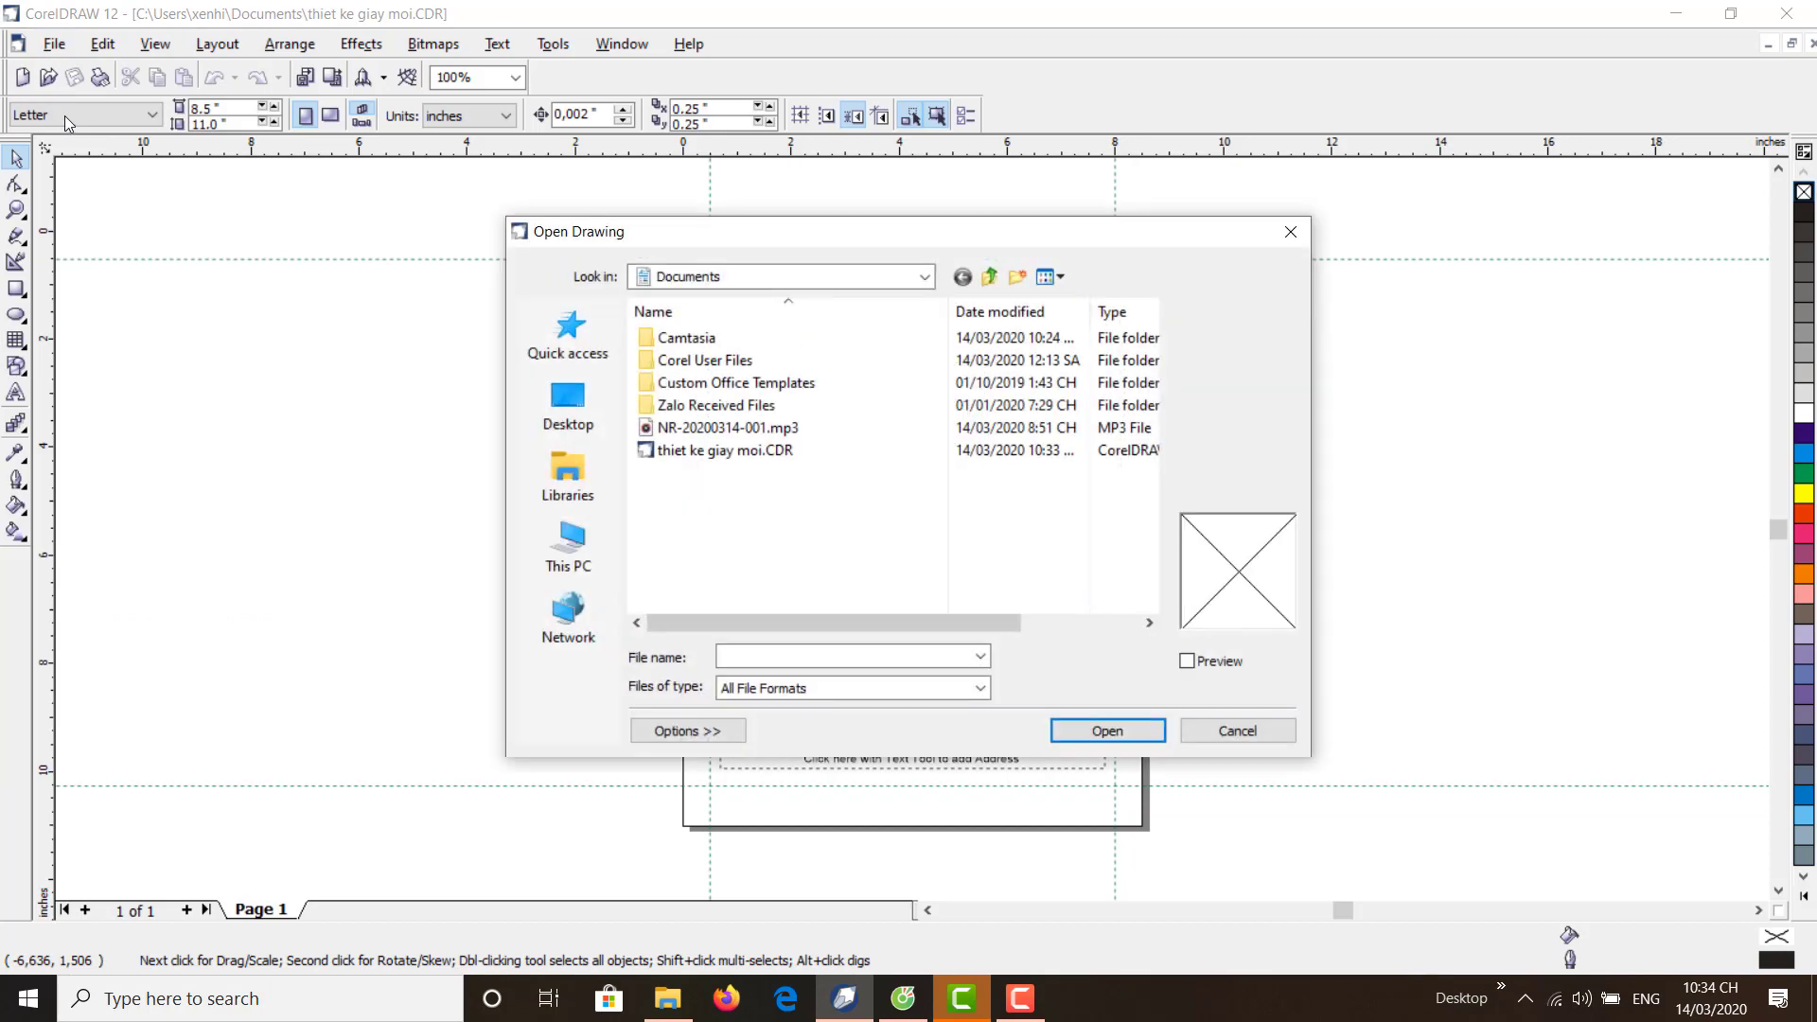
click(710, 451)
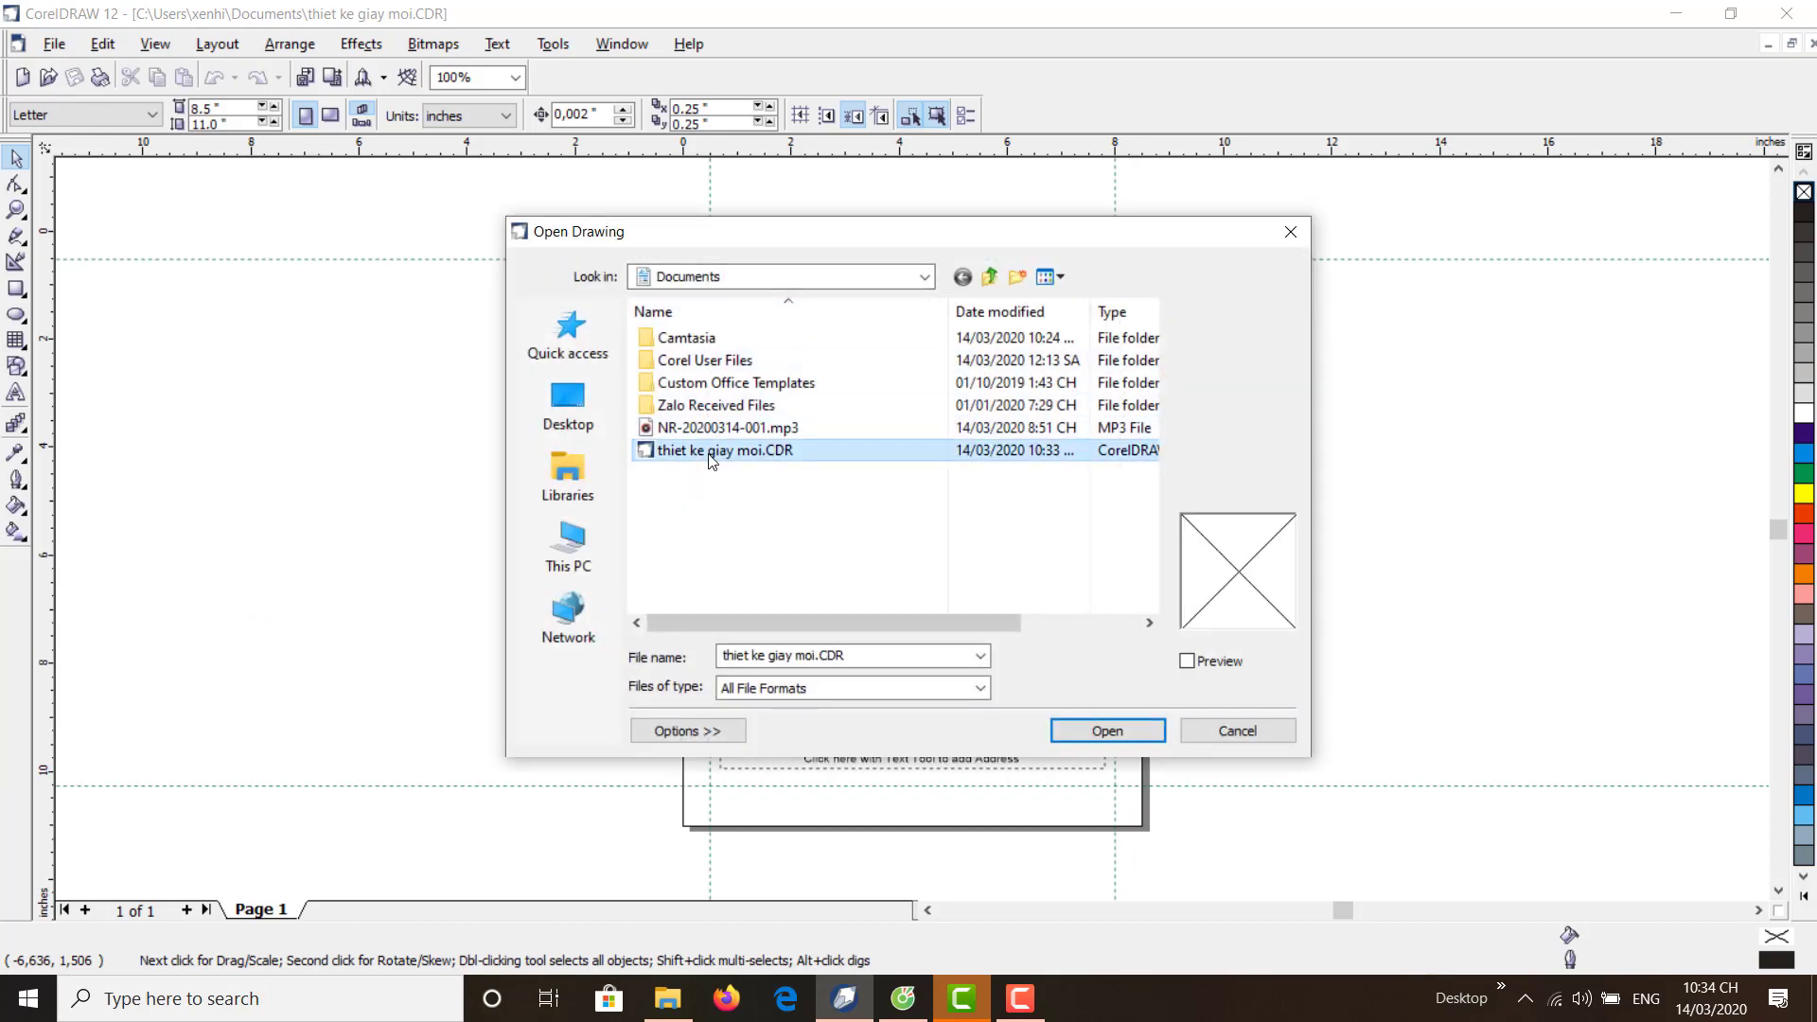
click(1138, 730)
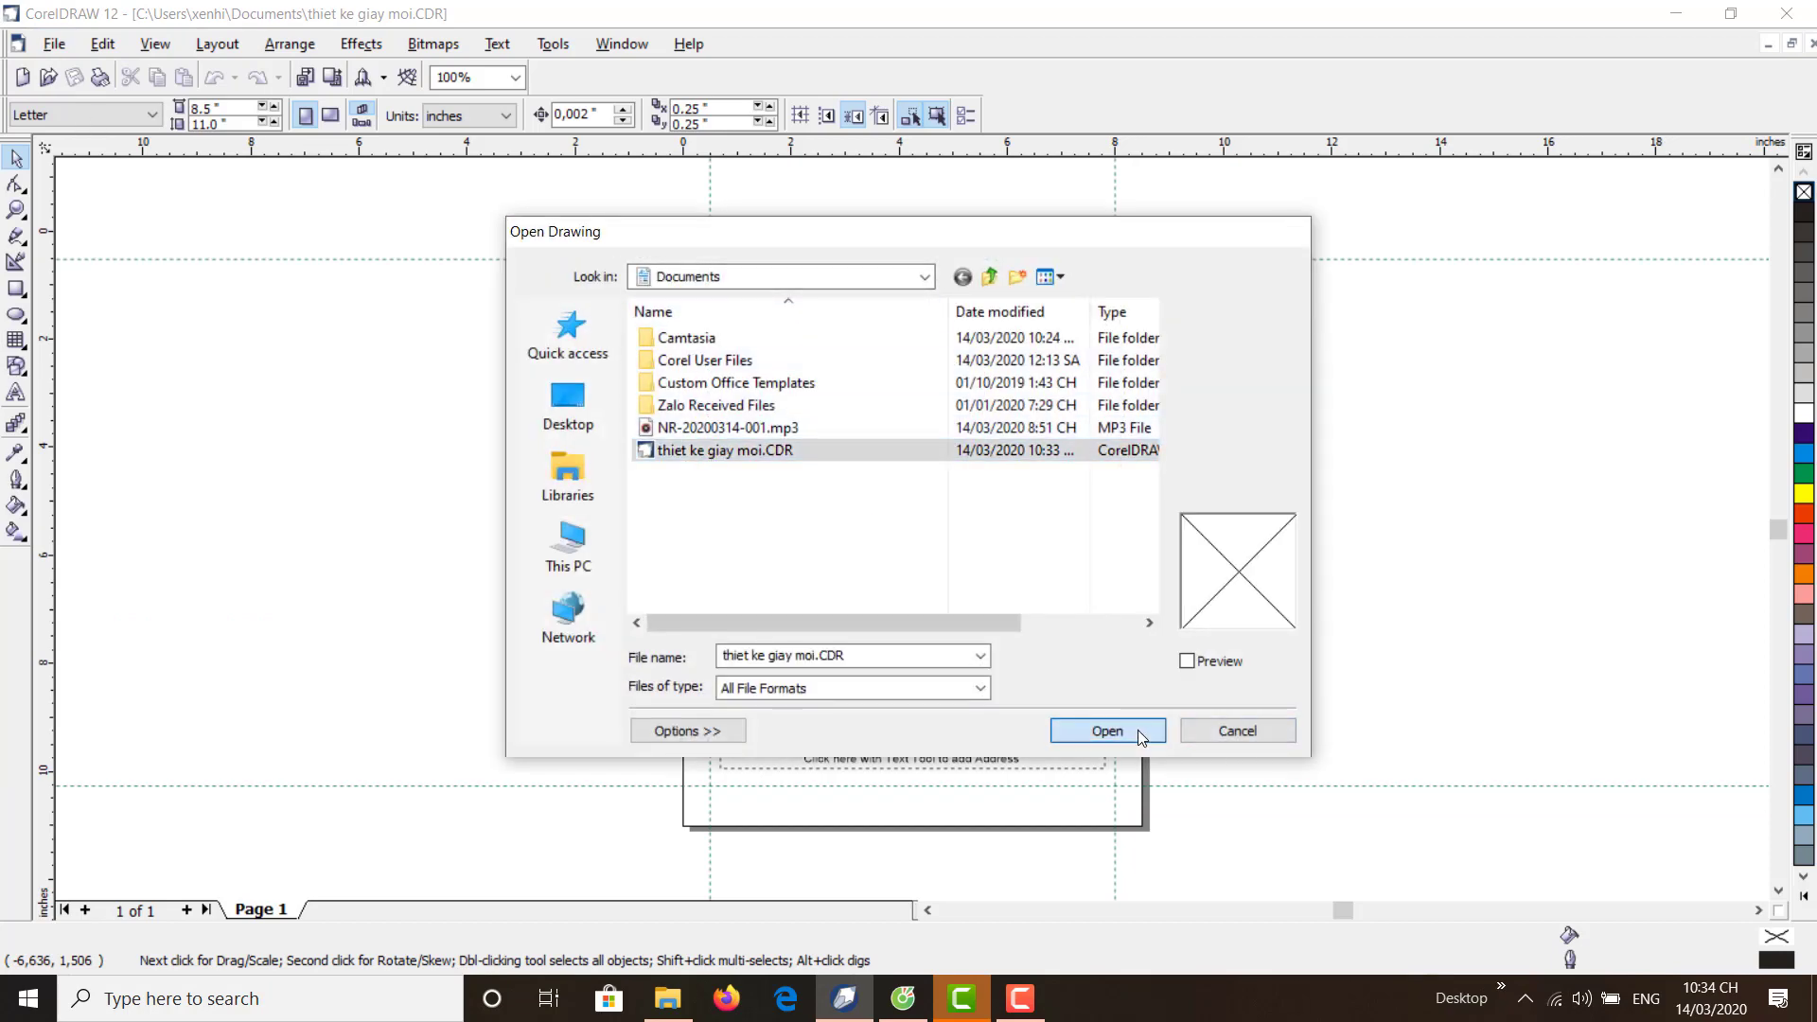
click(53, 47)
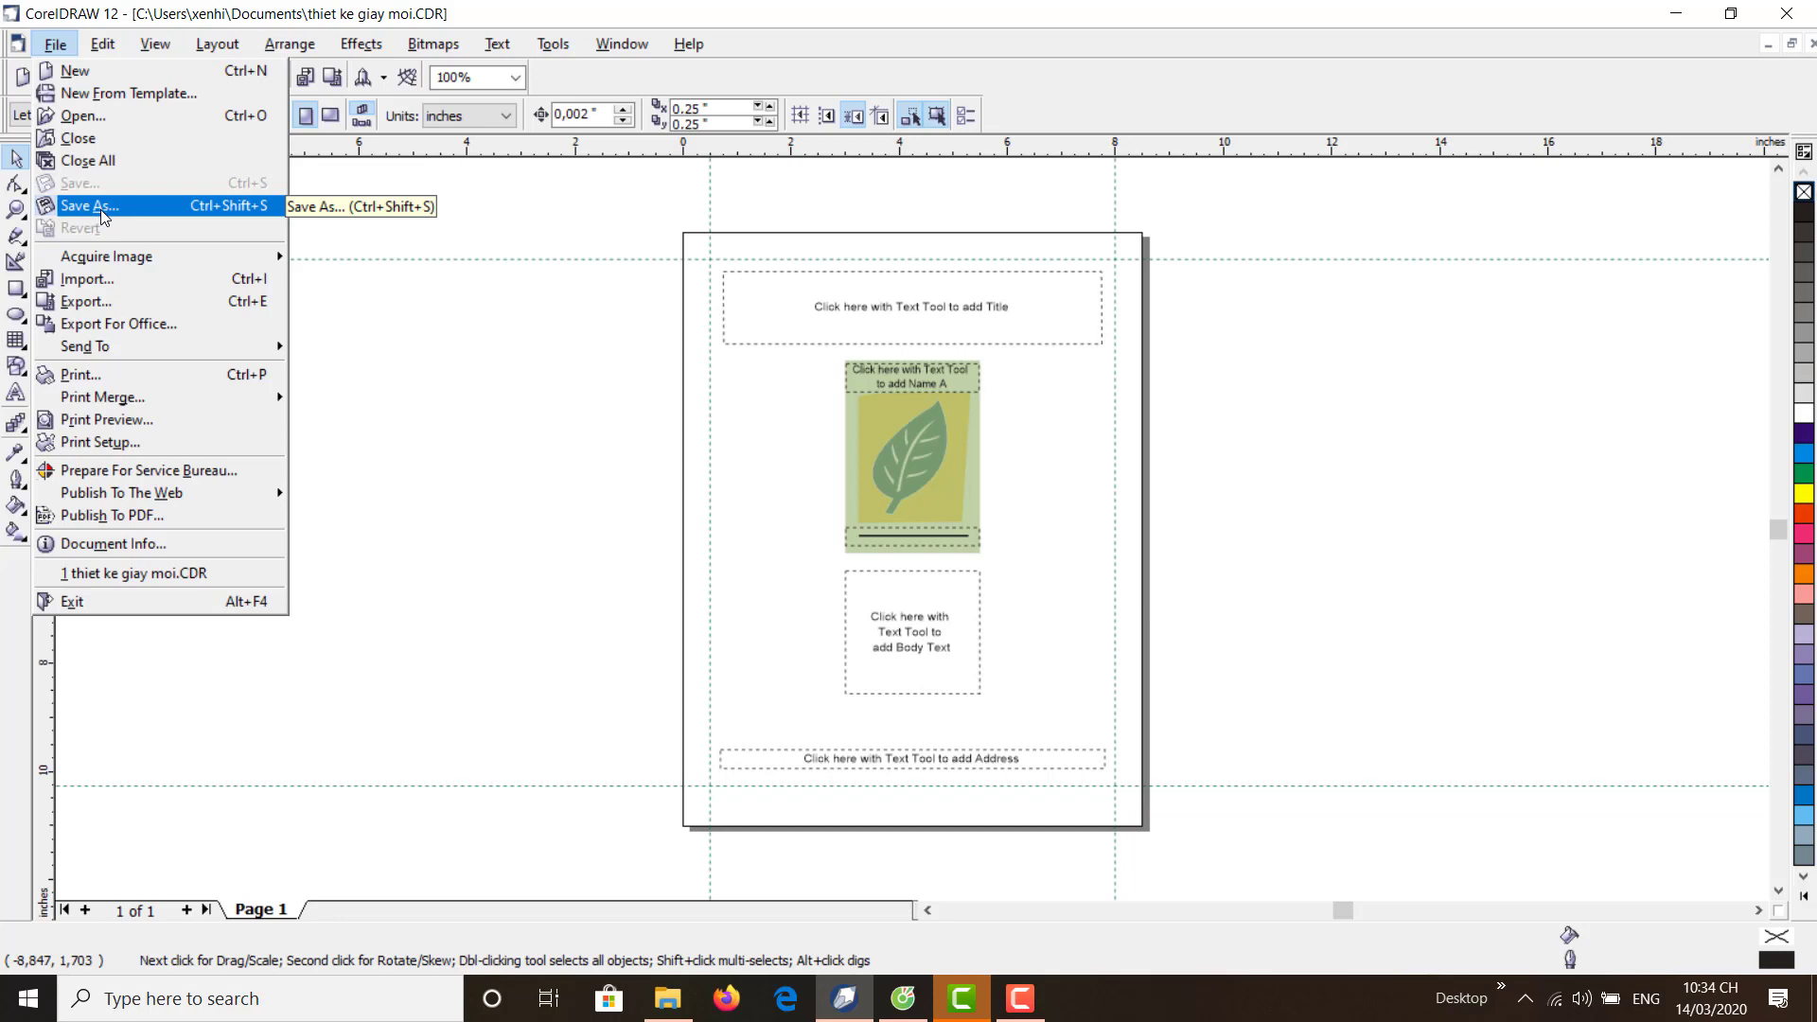
click(265, 209)
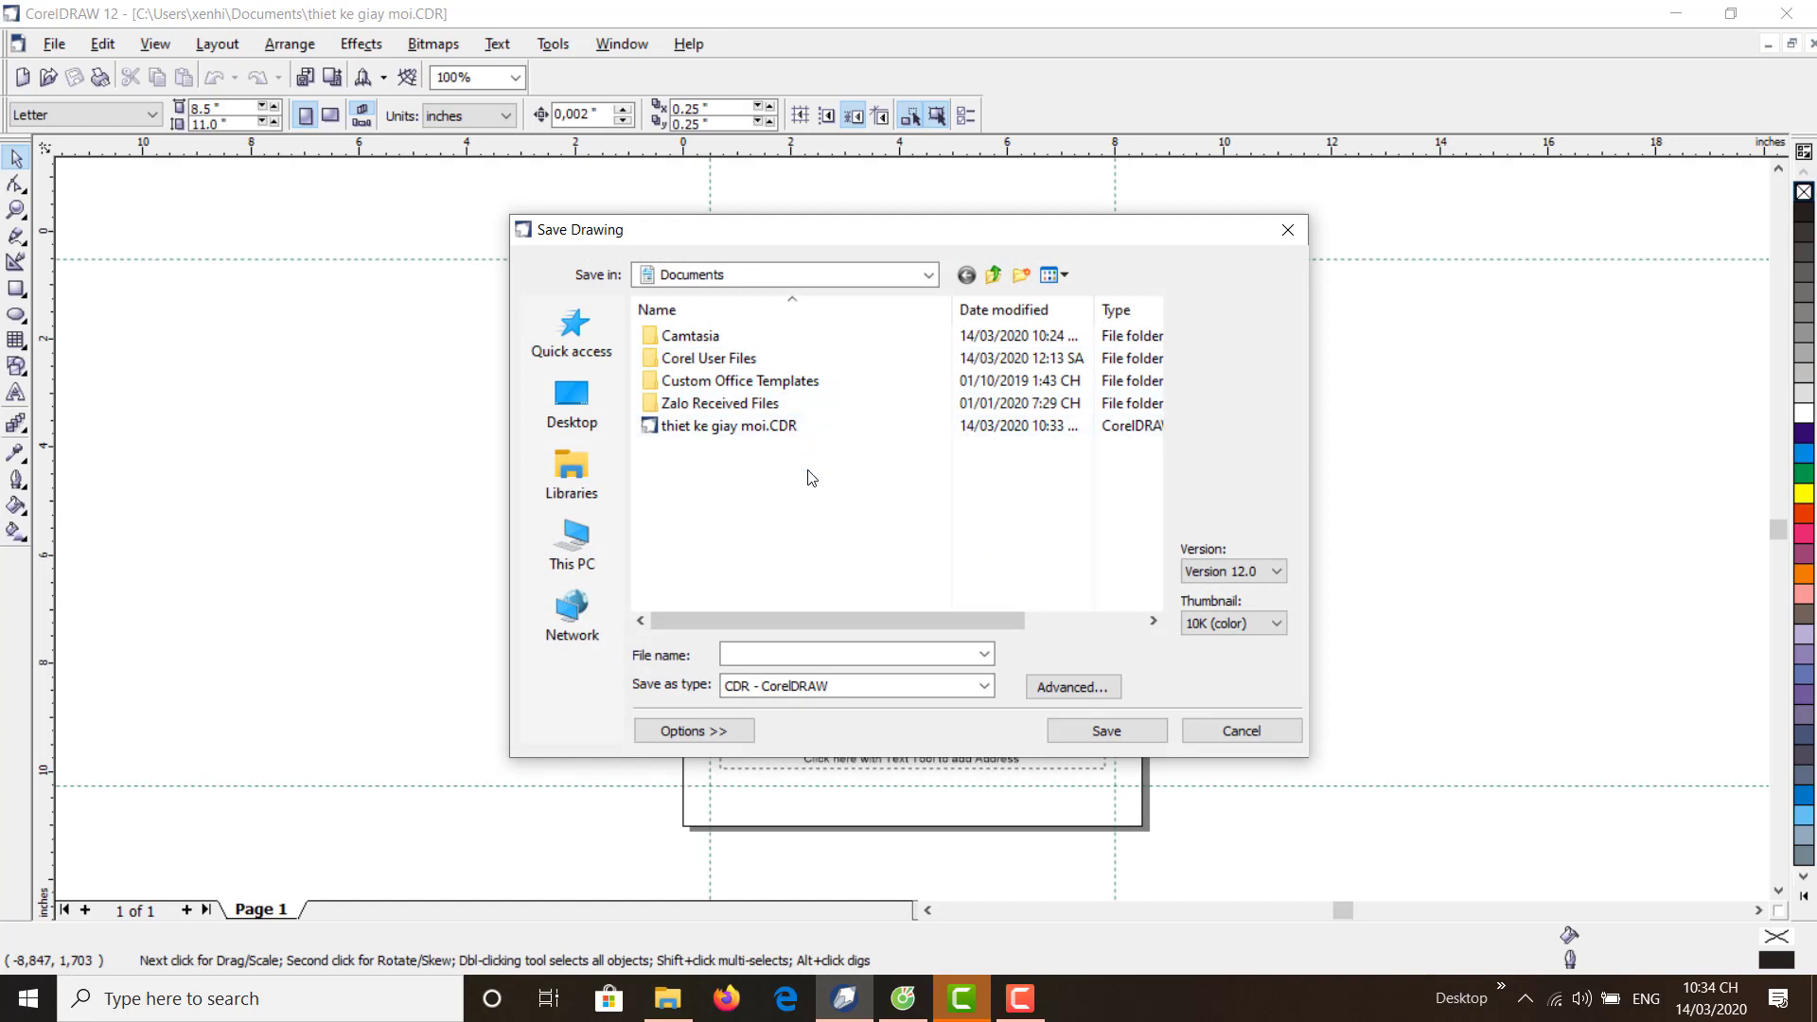
click(1238, 740)
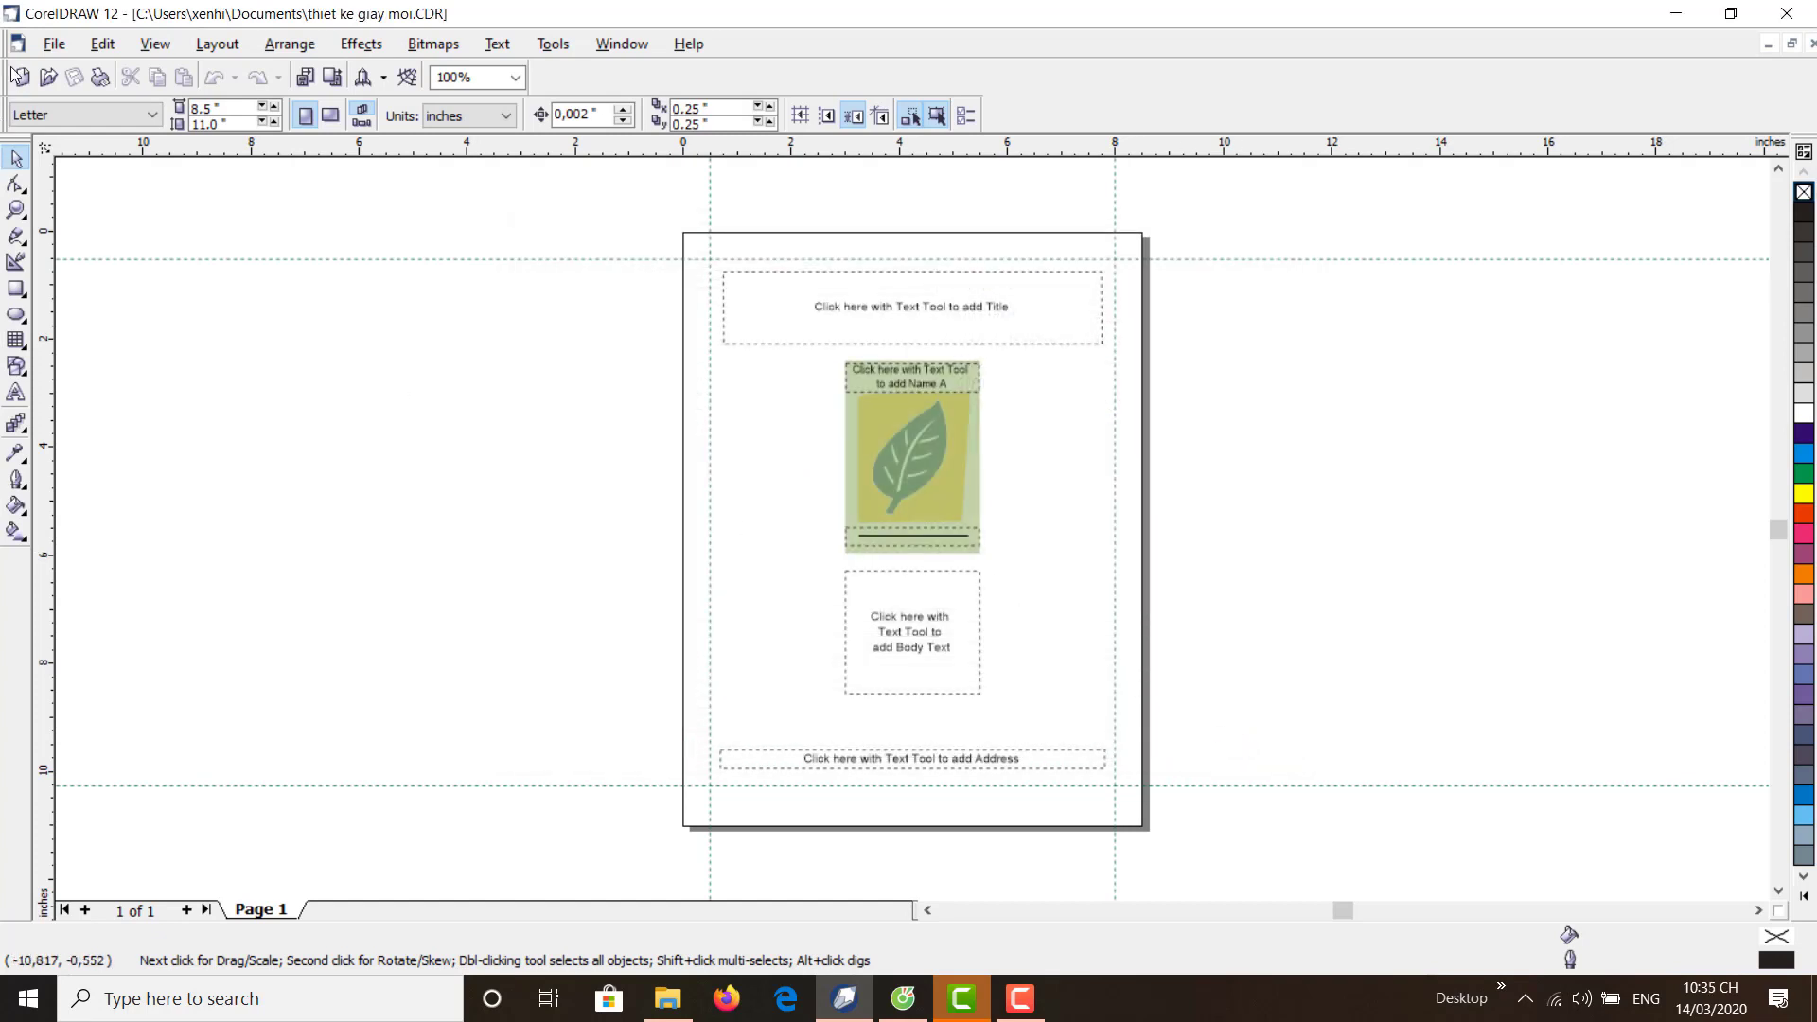
- Save a copy of the drawing in Documents under the new name "thiet ke giay moi dam cuoi.CDR"
click(44, 46)
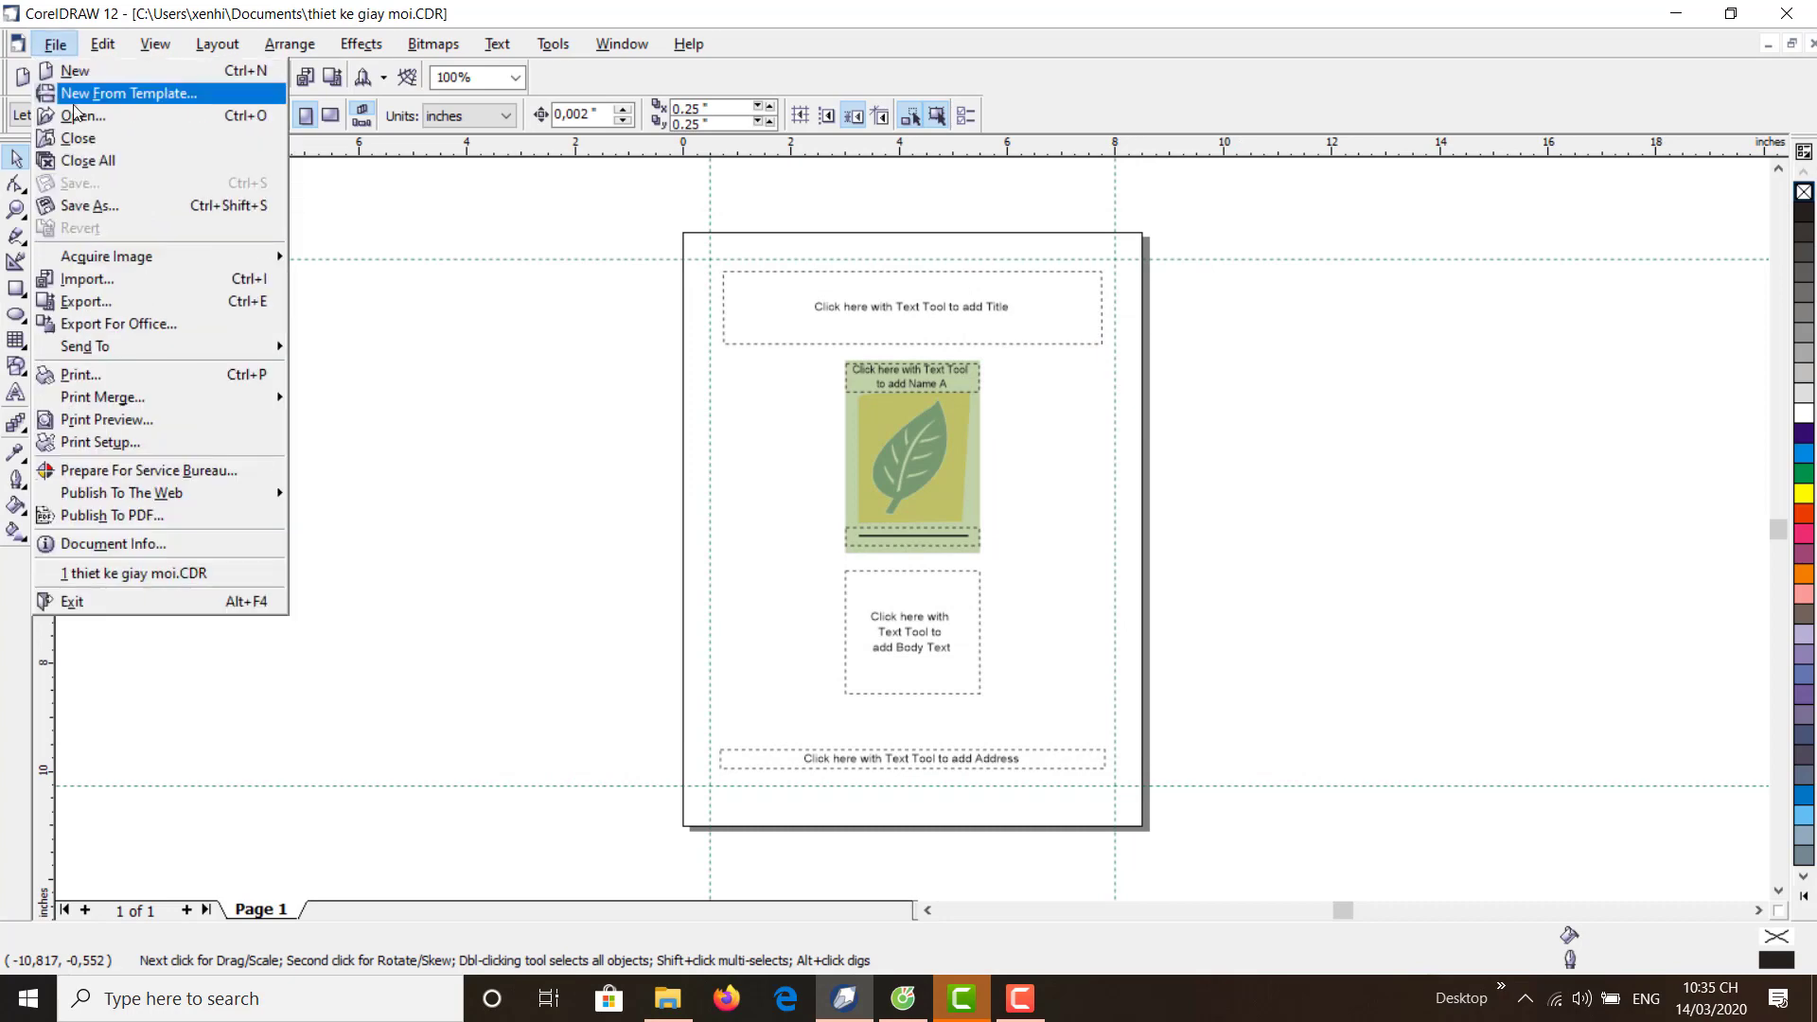
click(102, 202)
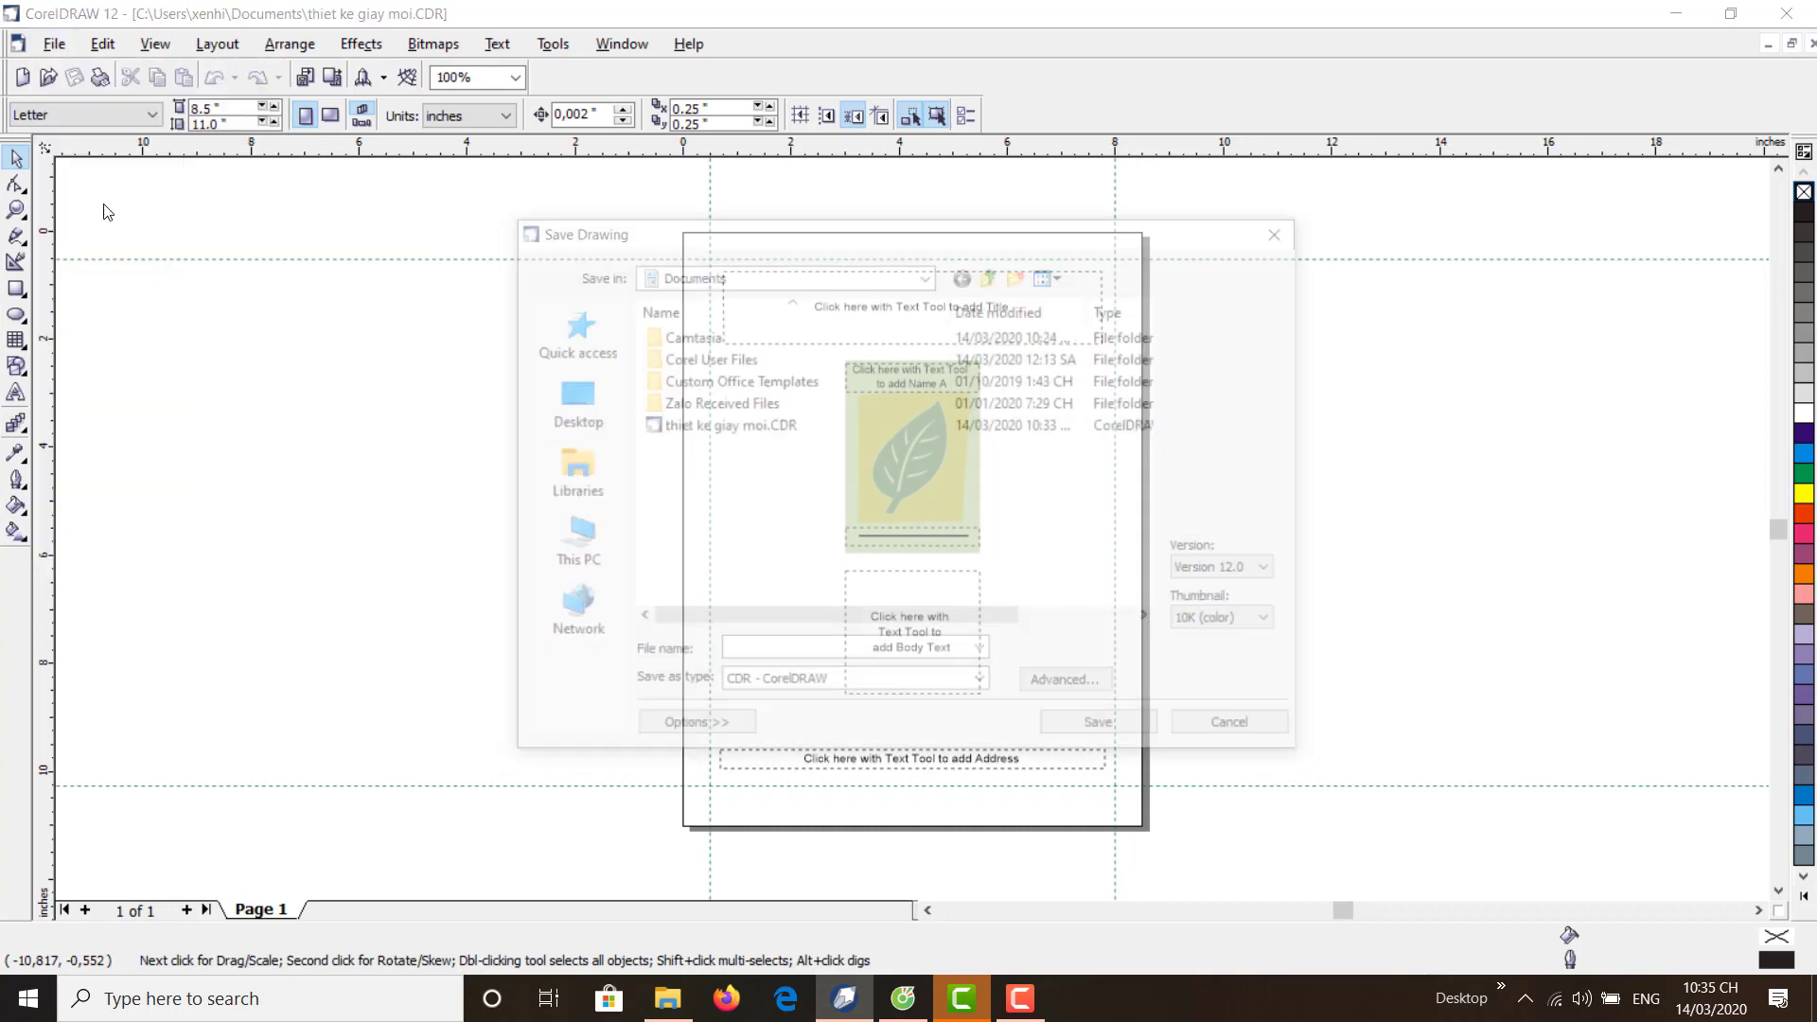
click(692, 428)
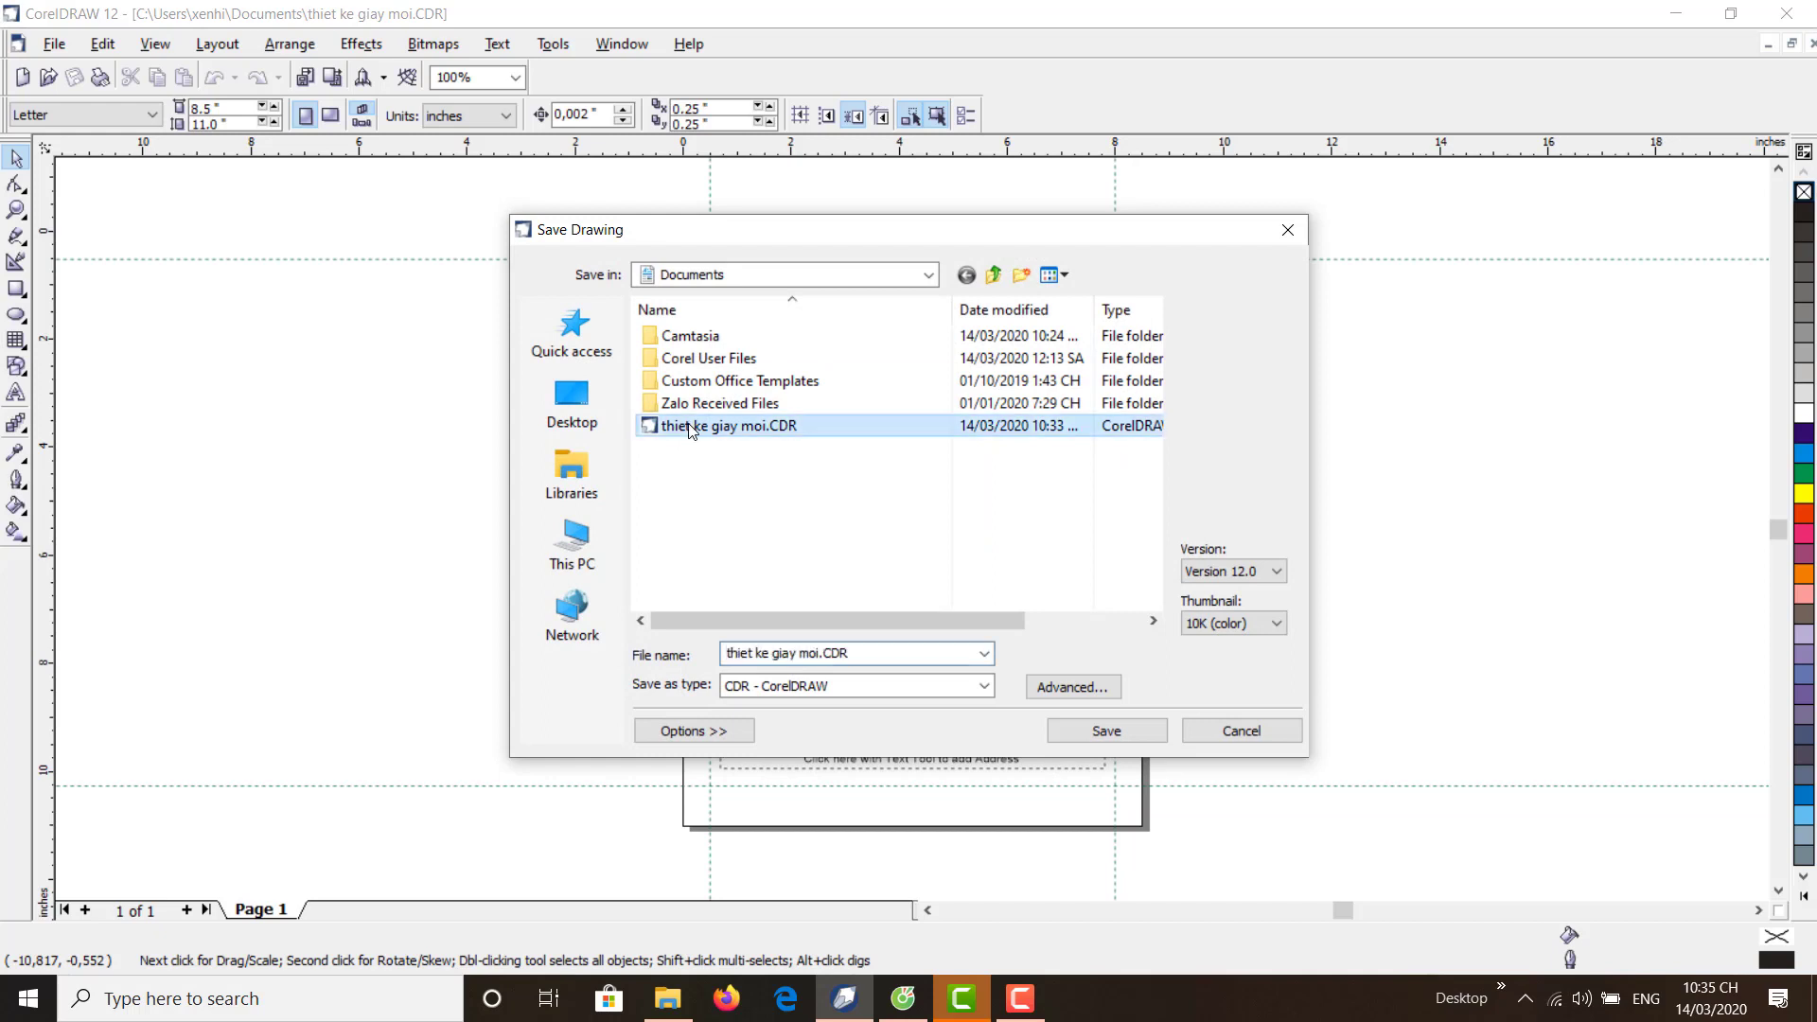
click(833, 653)
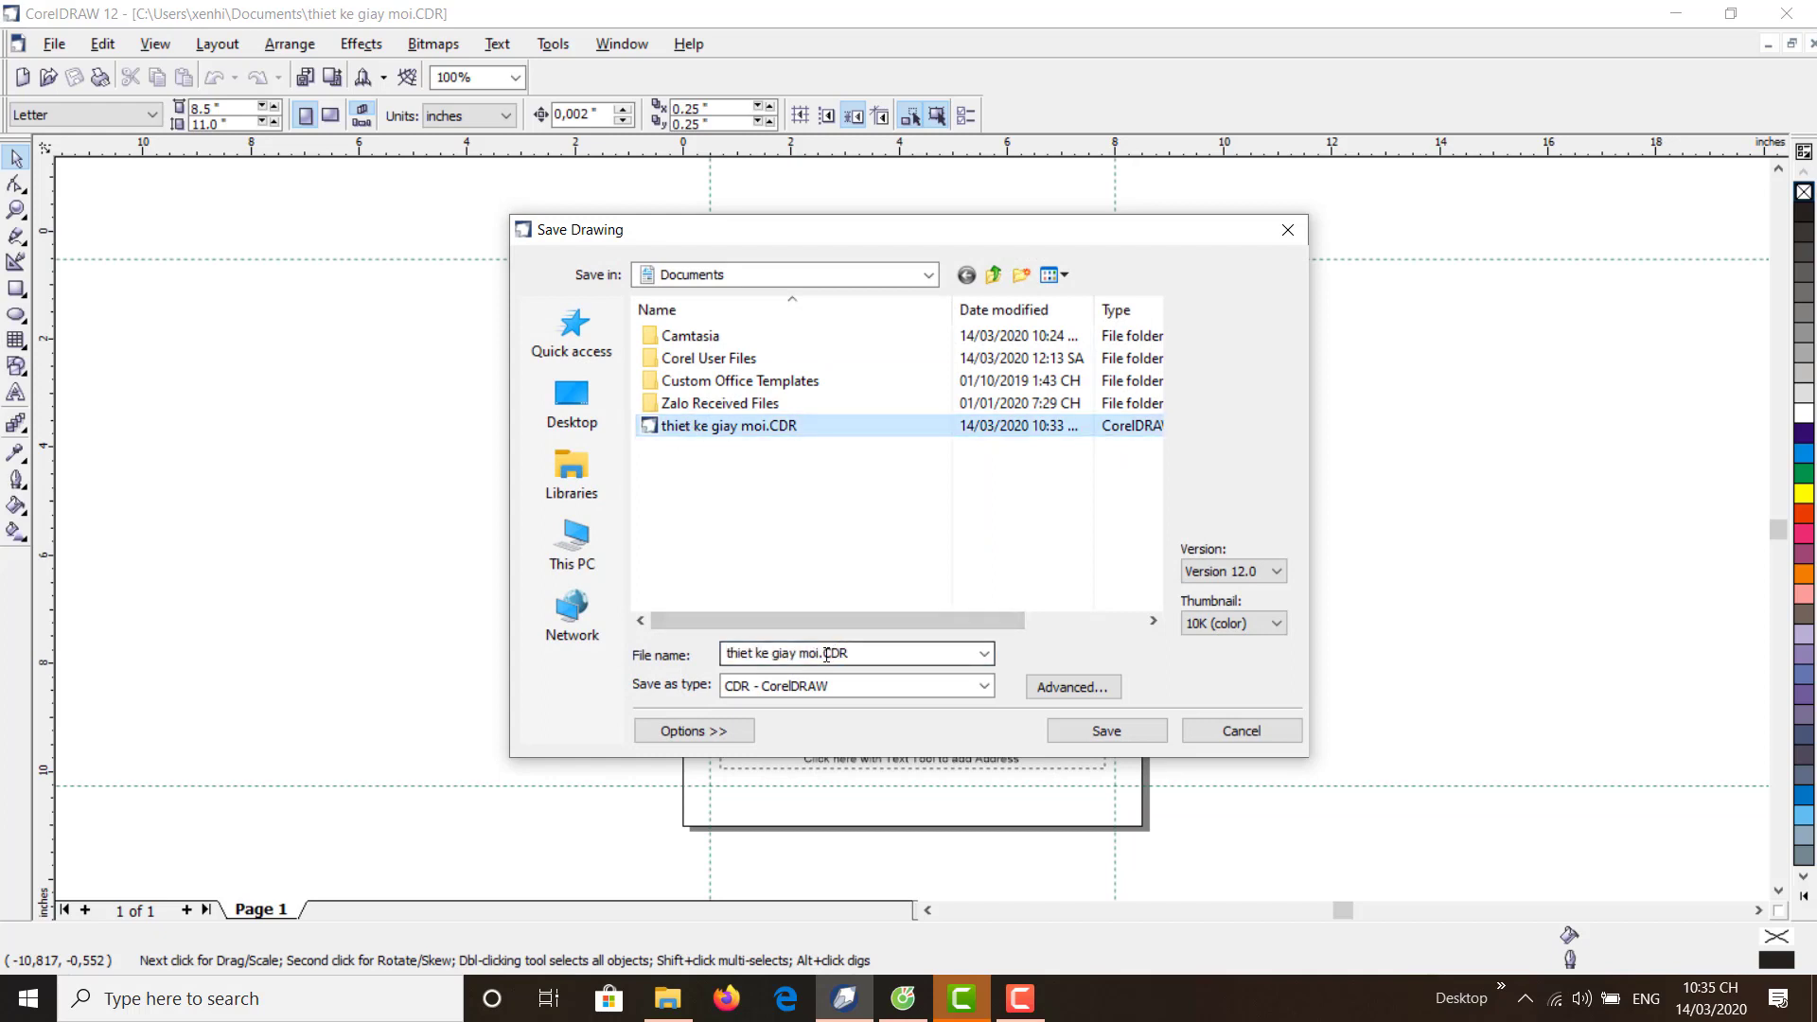
click(818, 655)
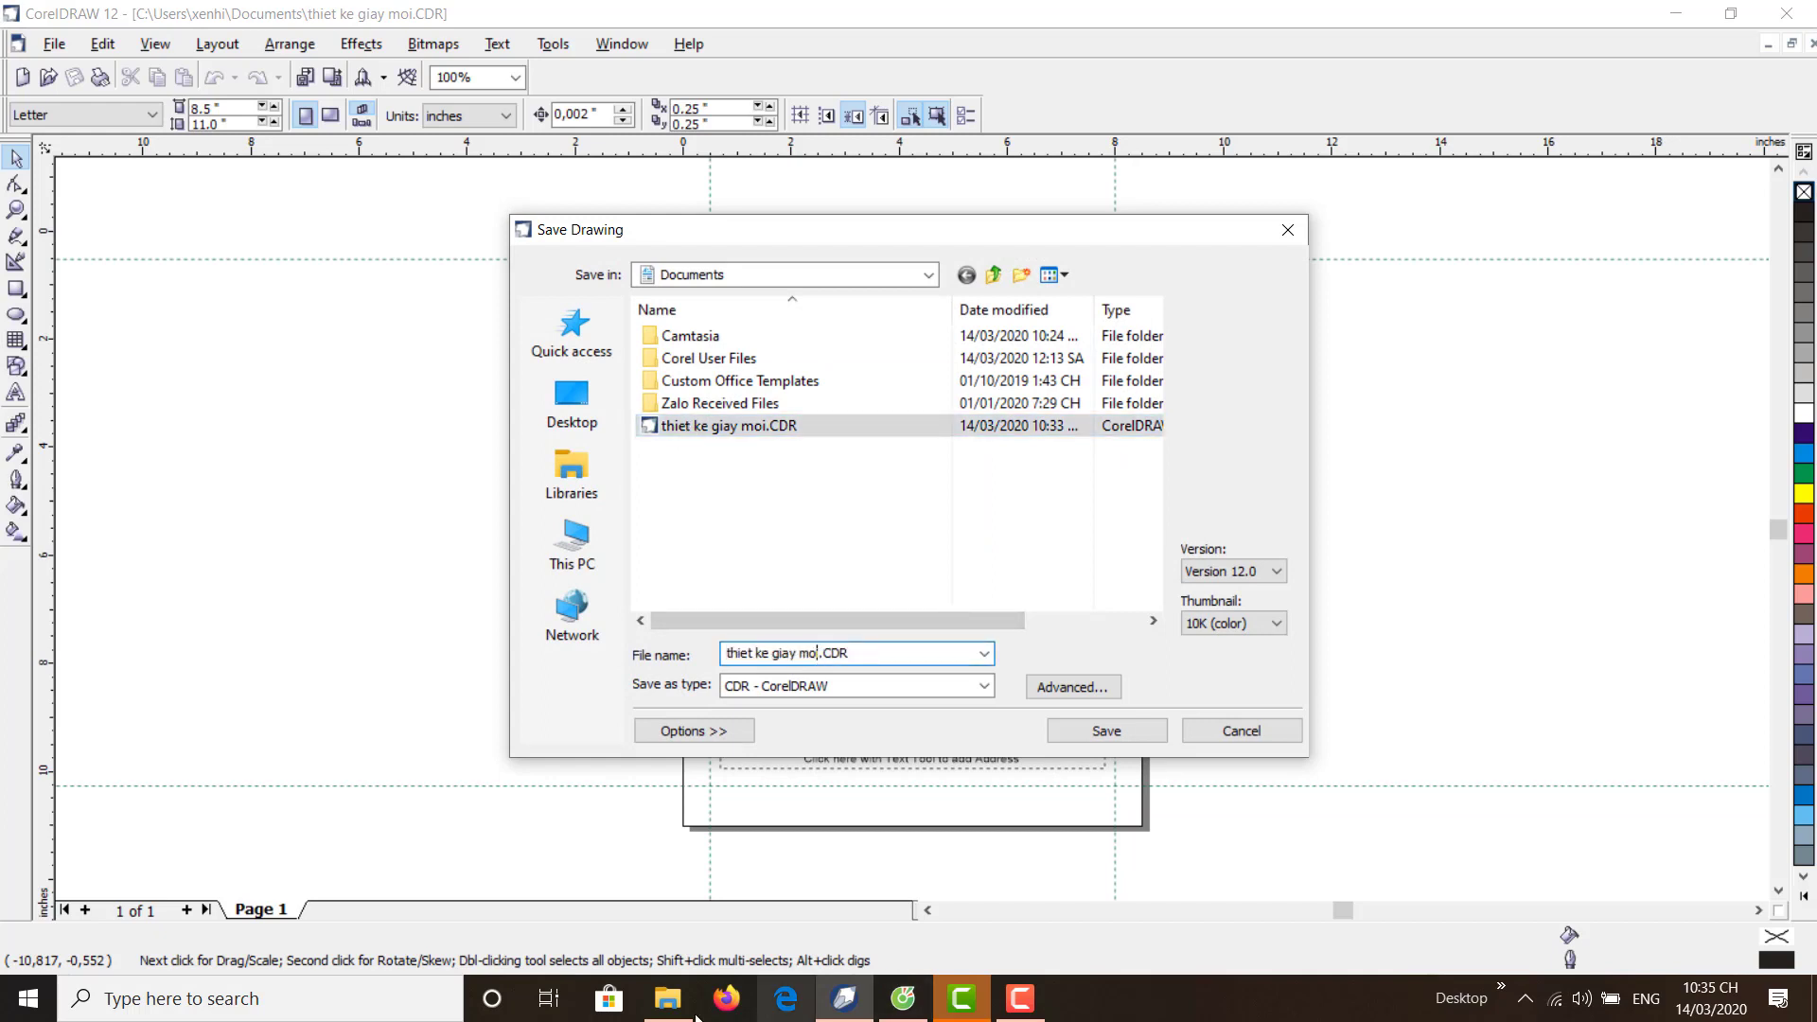
mouse_move(670, 1013)
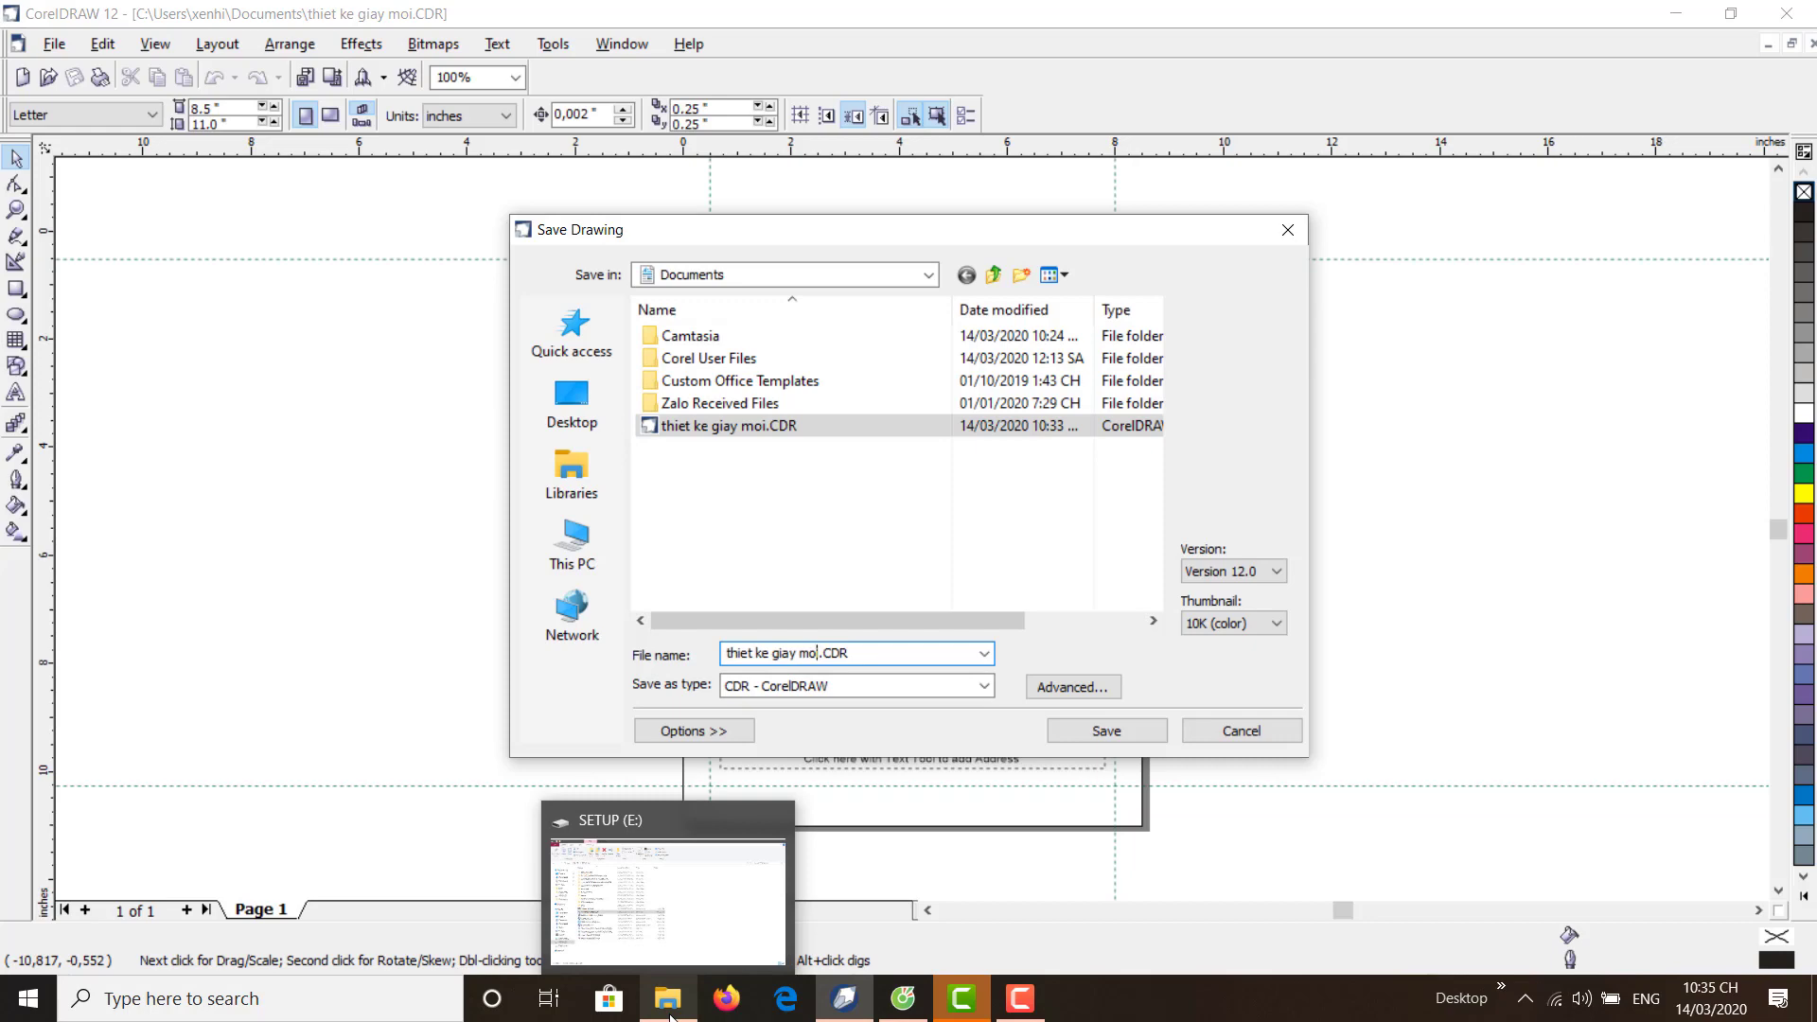
key(BackSpace)
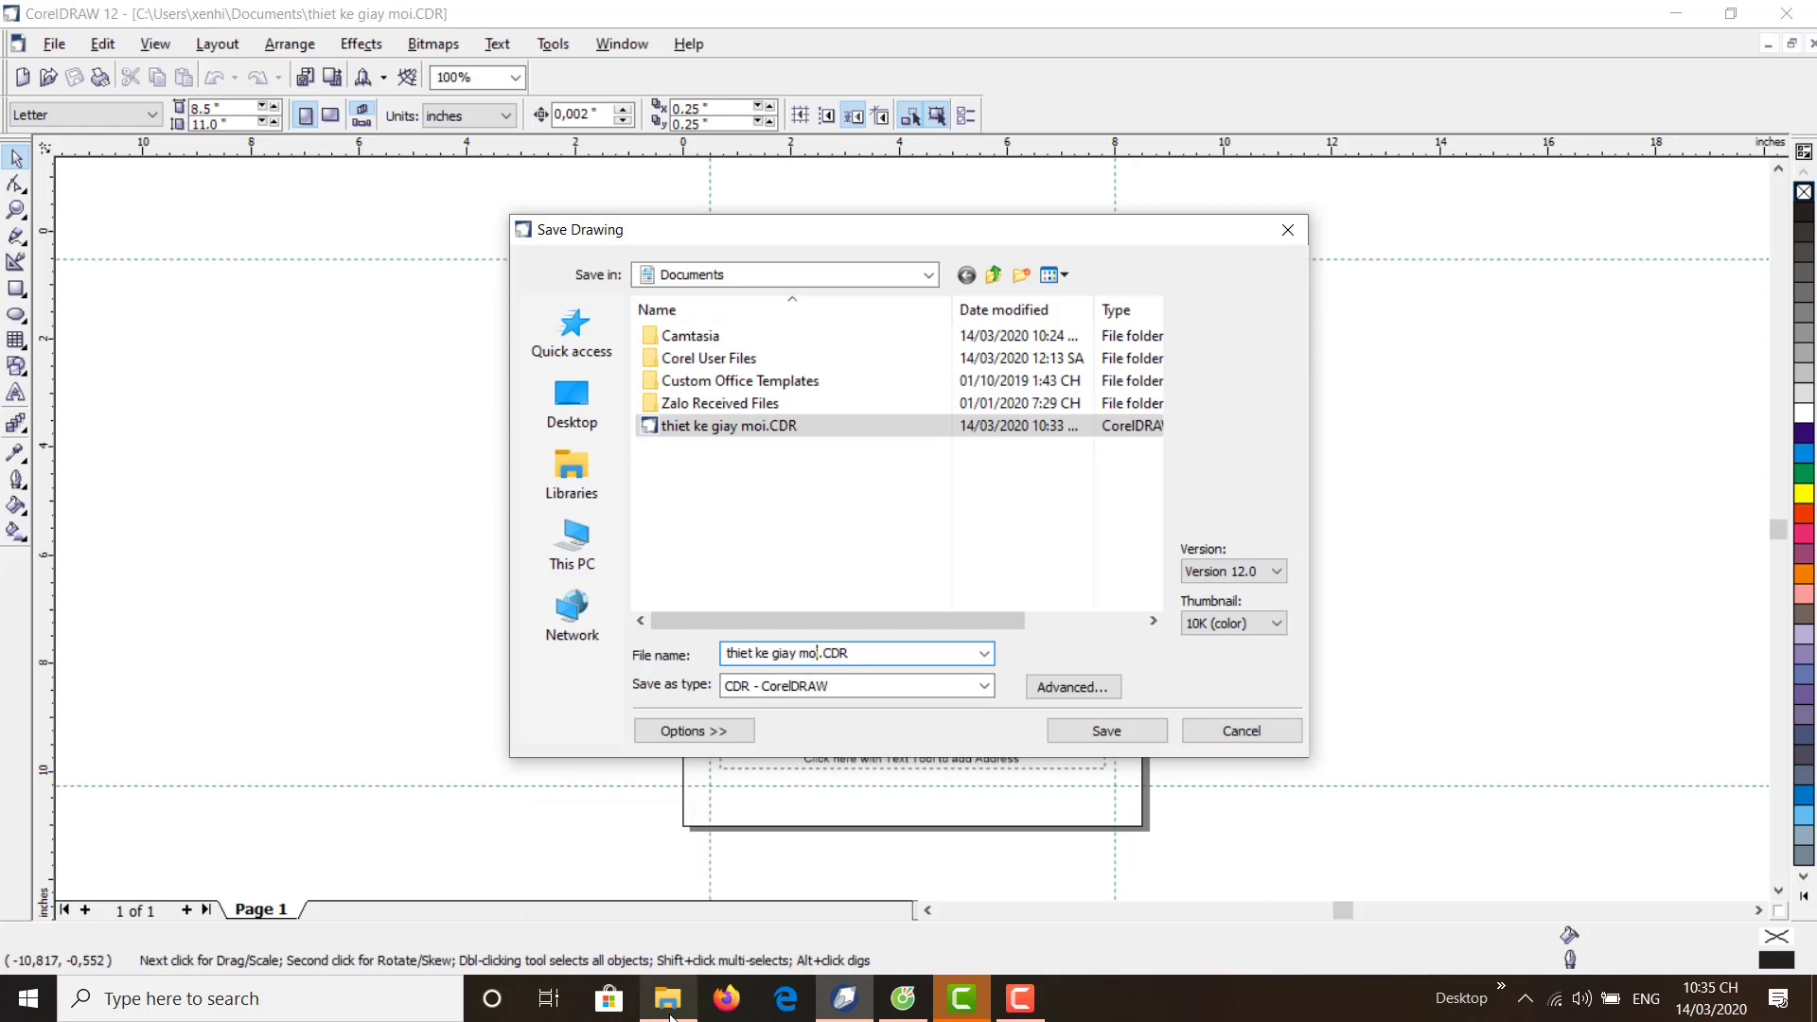
text(dam cuoi)
key(Return)
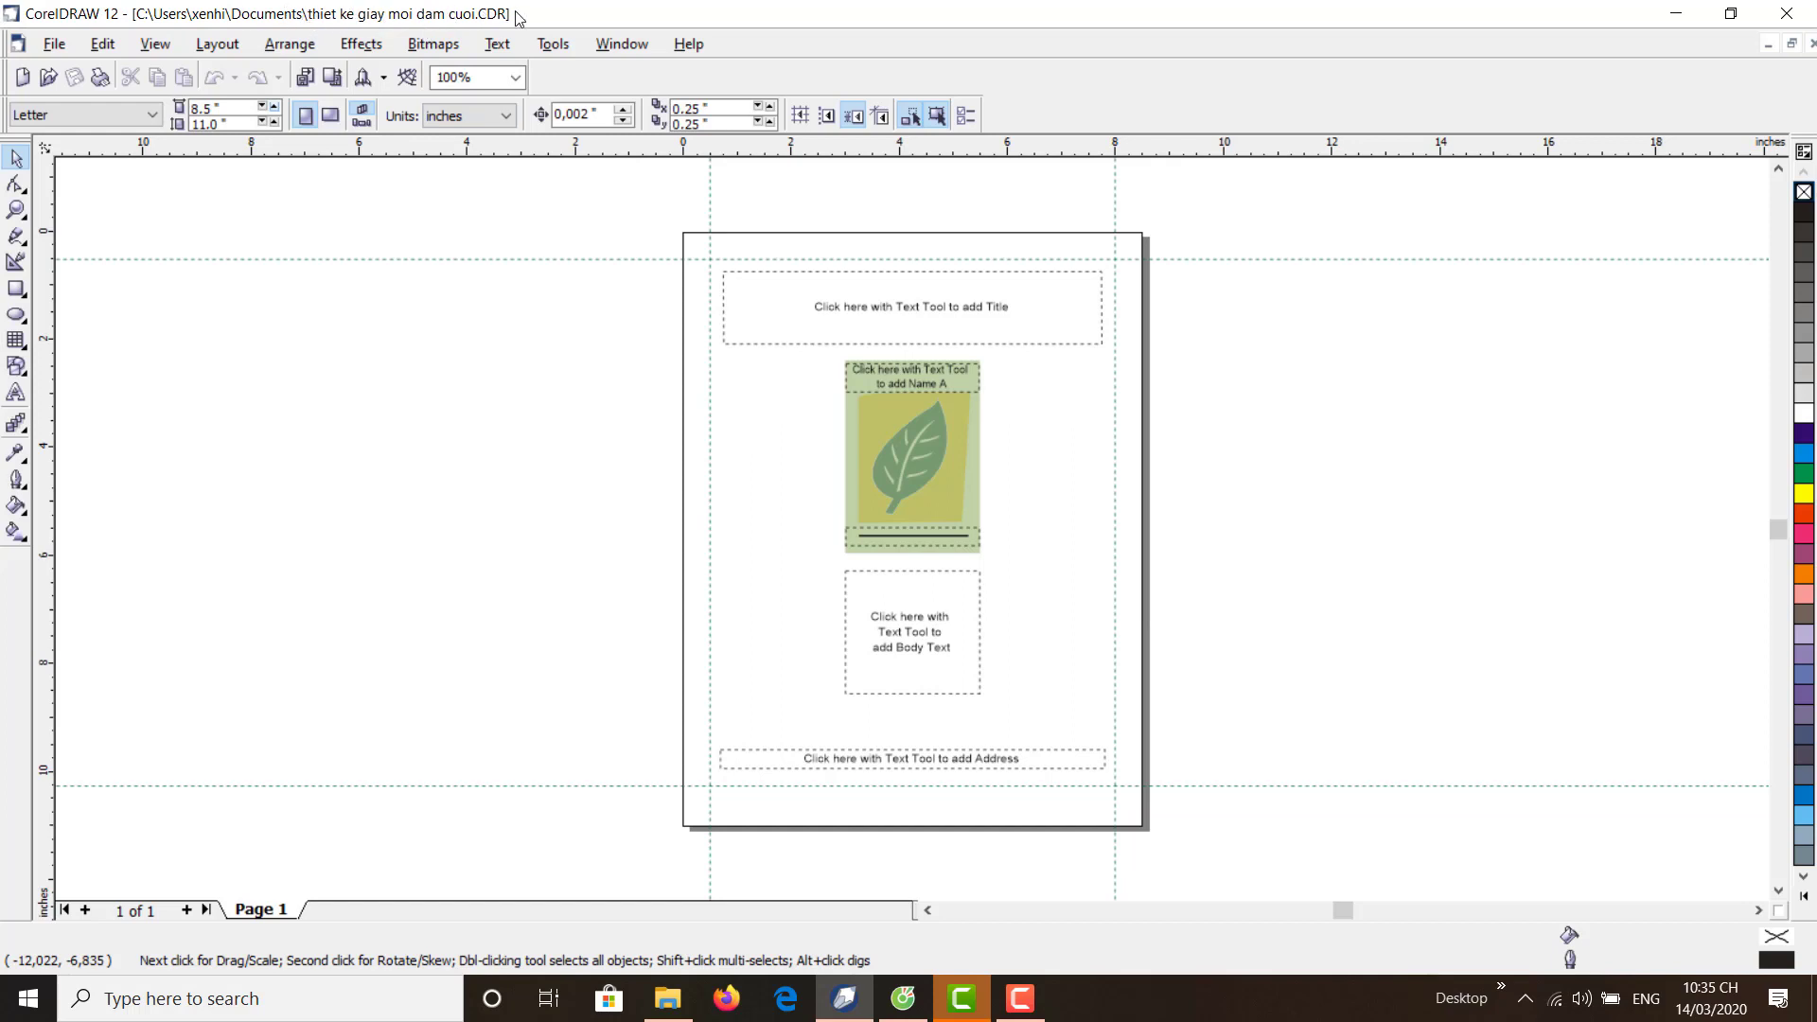
- Check the Documents folder for thiet ke giay moi.CDR and thiet ke giay moi dam cuoi.CDR without opening either drawing
click(54, 46)
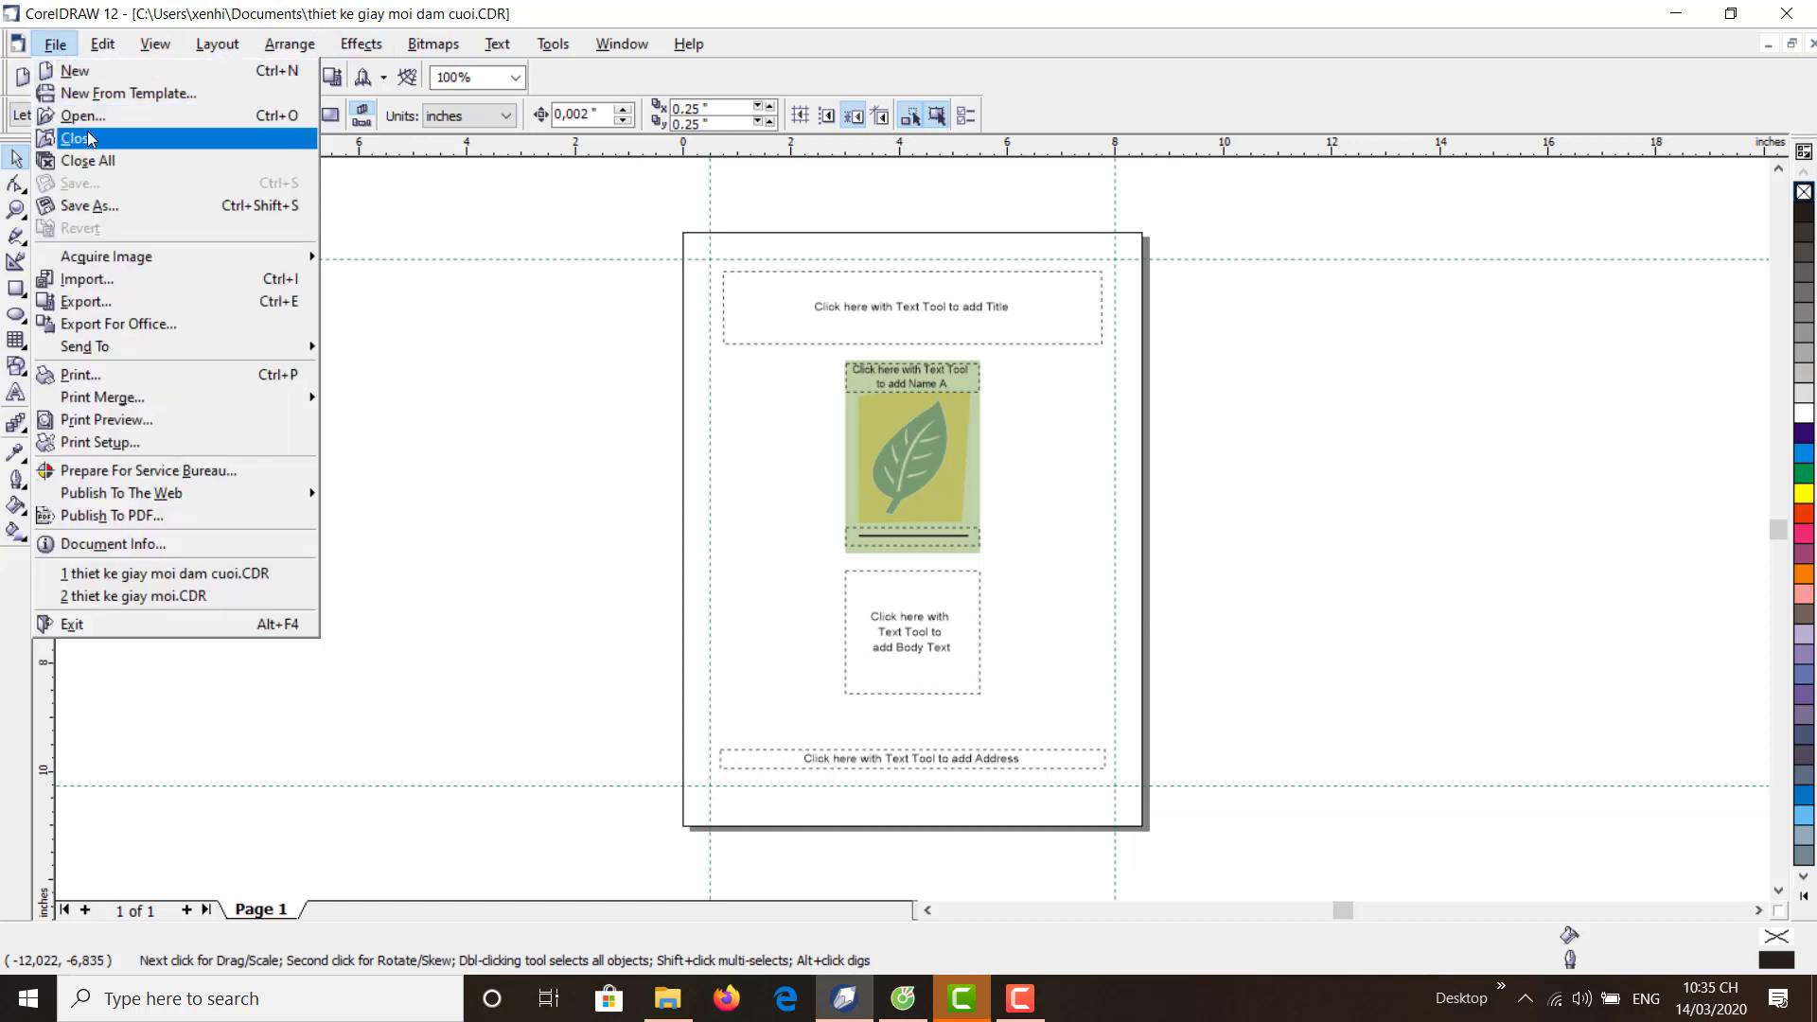
click(56, 114)
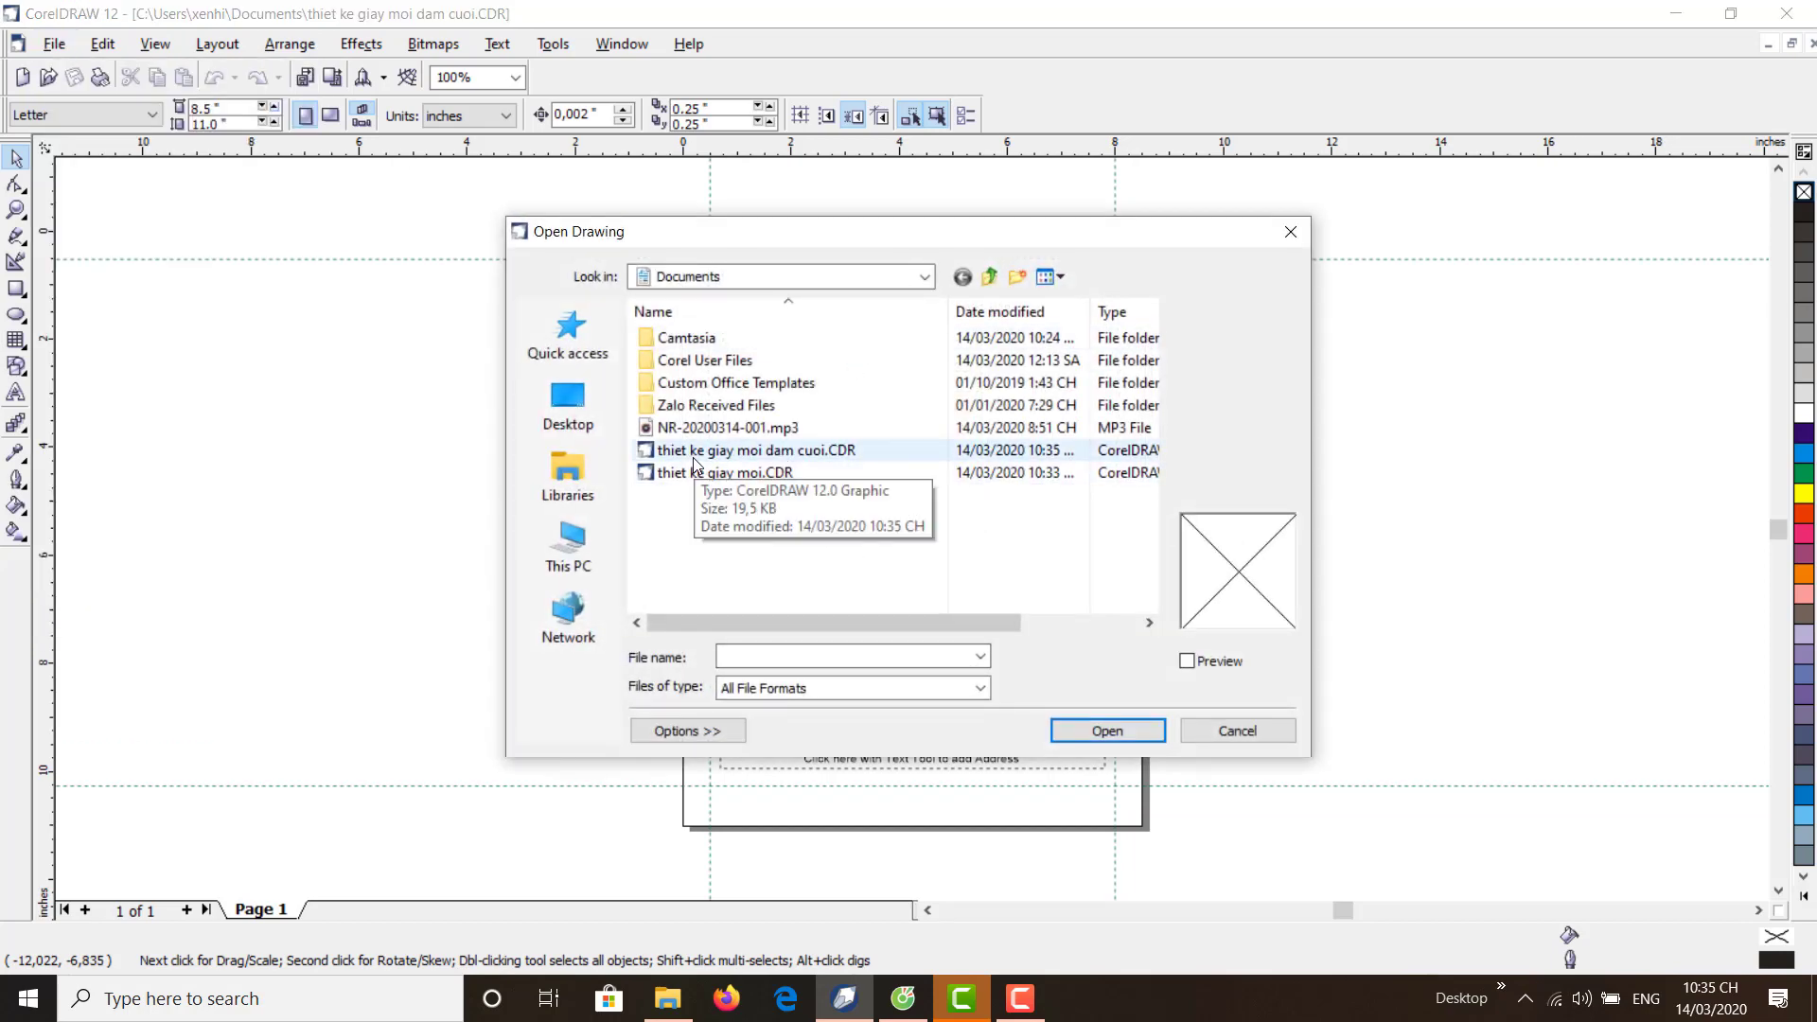
click(809, 455)
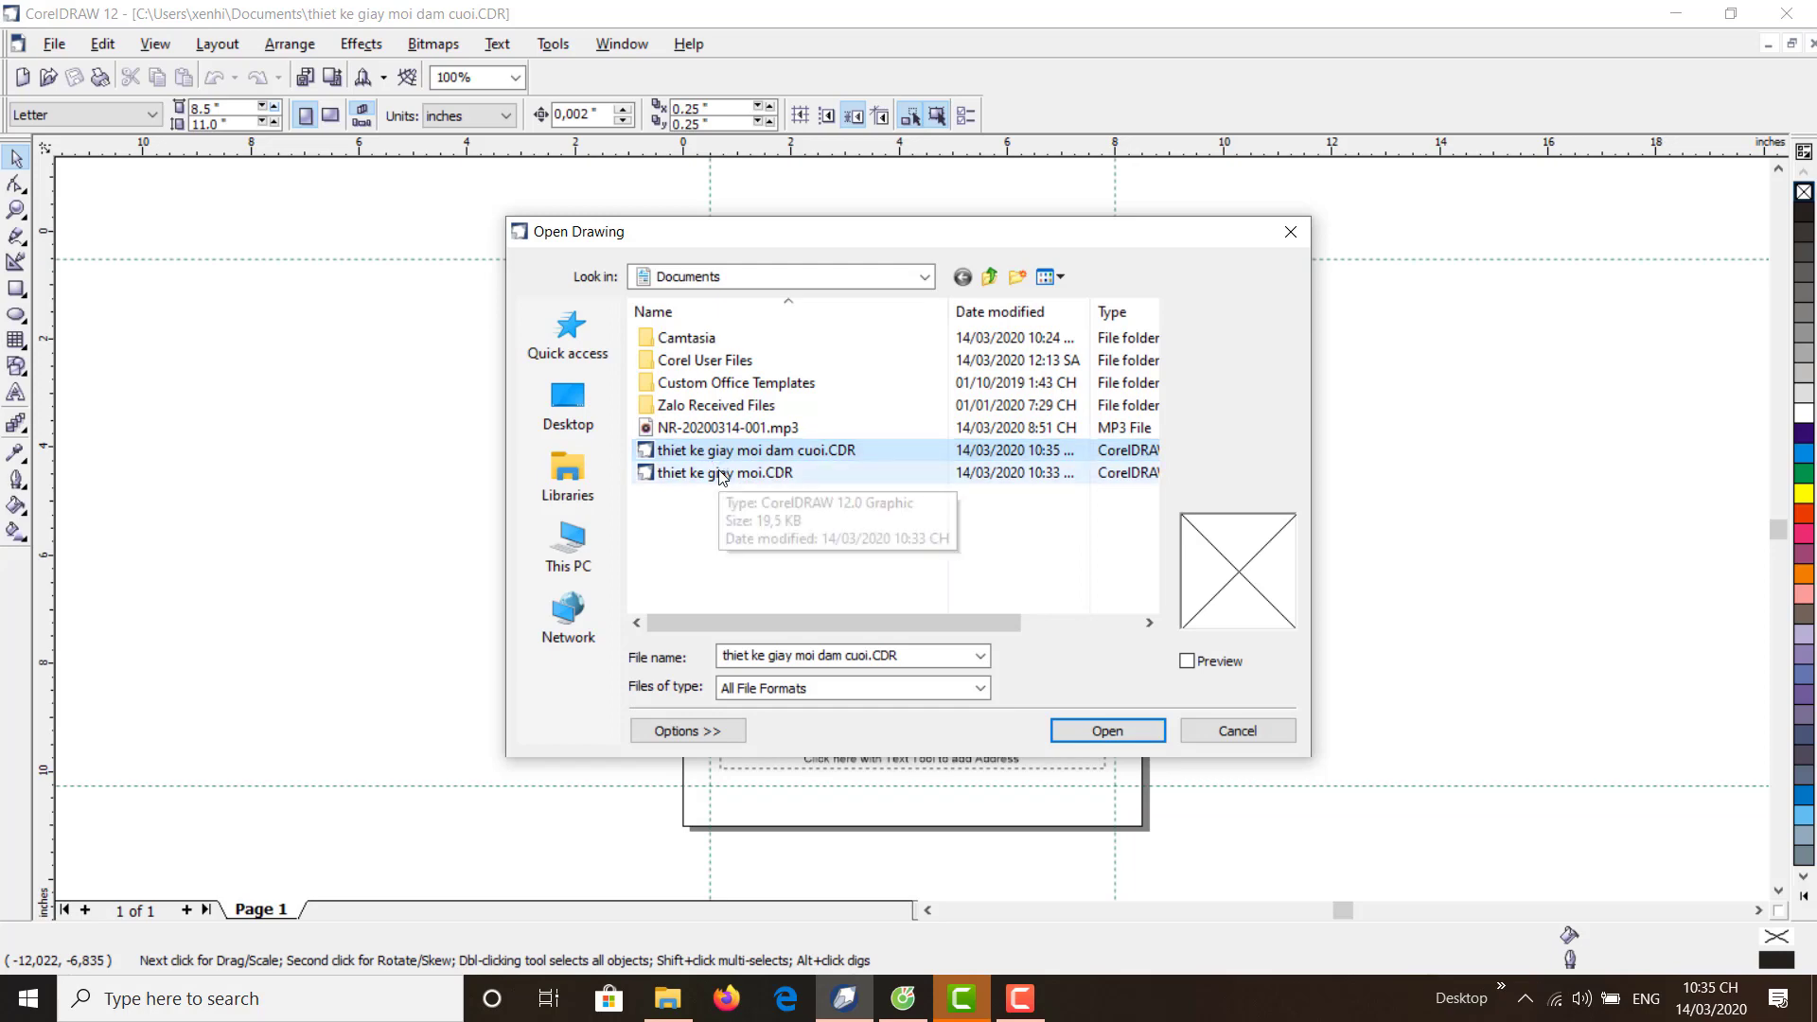
click(720, 472)
click(767, 451)
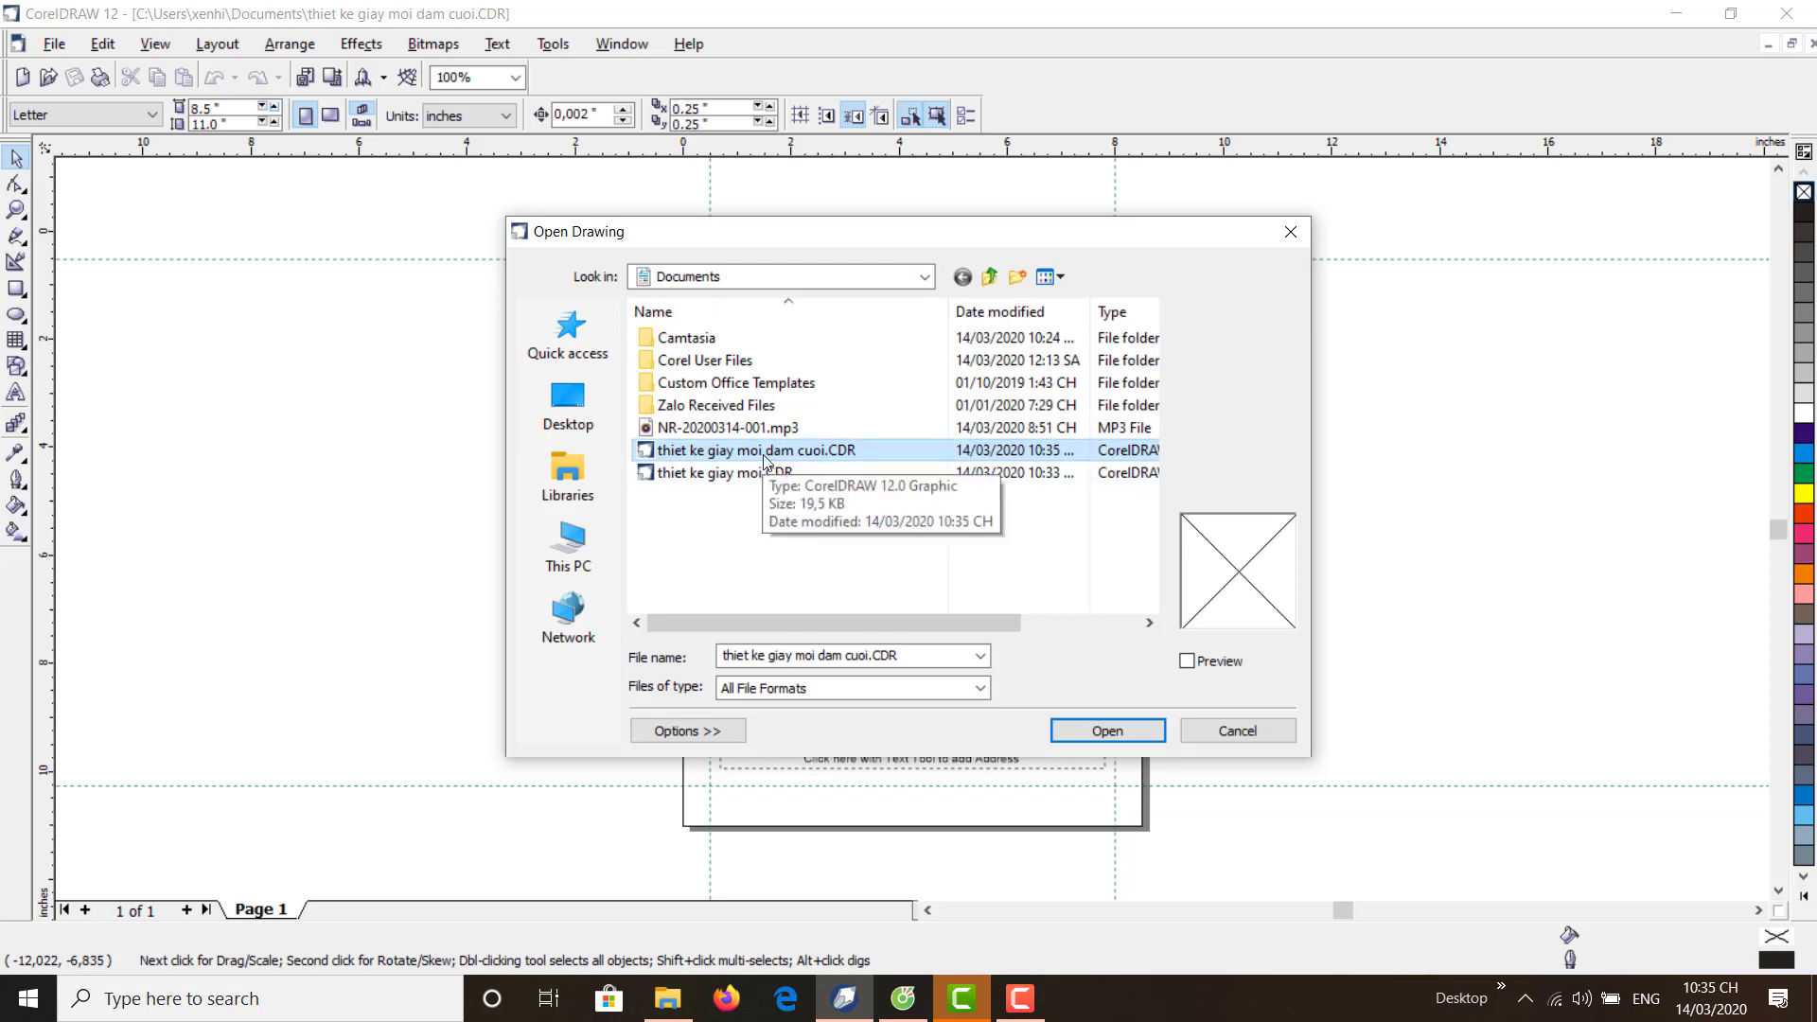
click(1233, 731)
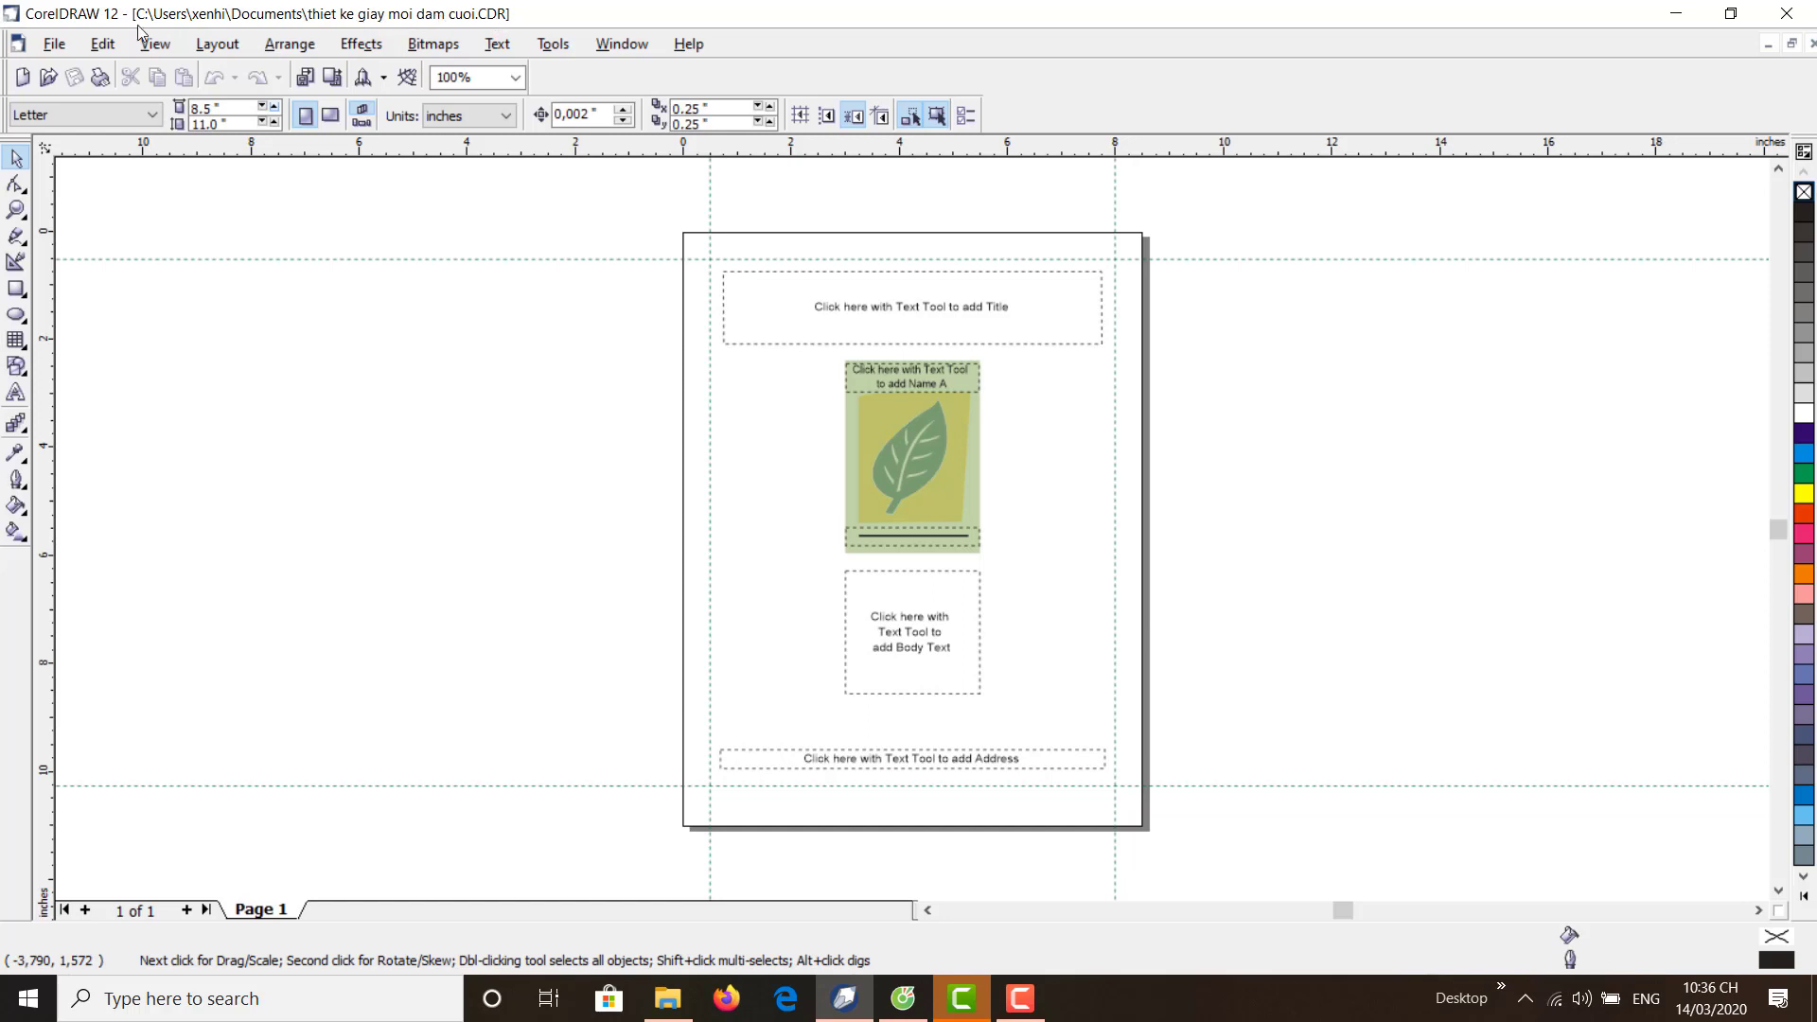
- Add sample text to the Title placeholder above the leaf picture with the Text tool and apply a blue fill
click(55, 45)
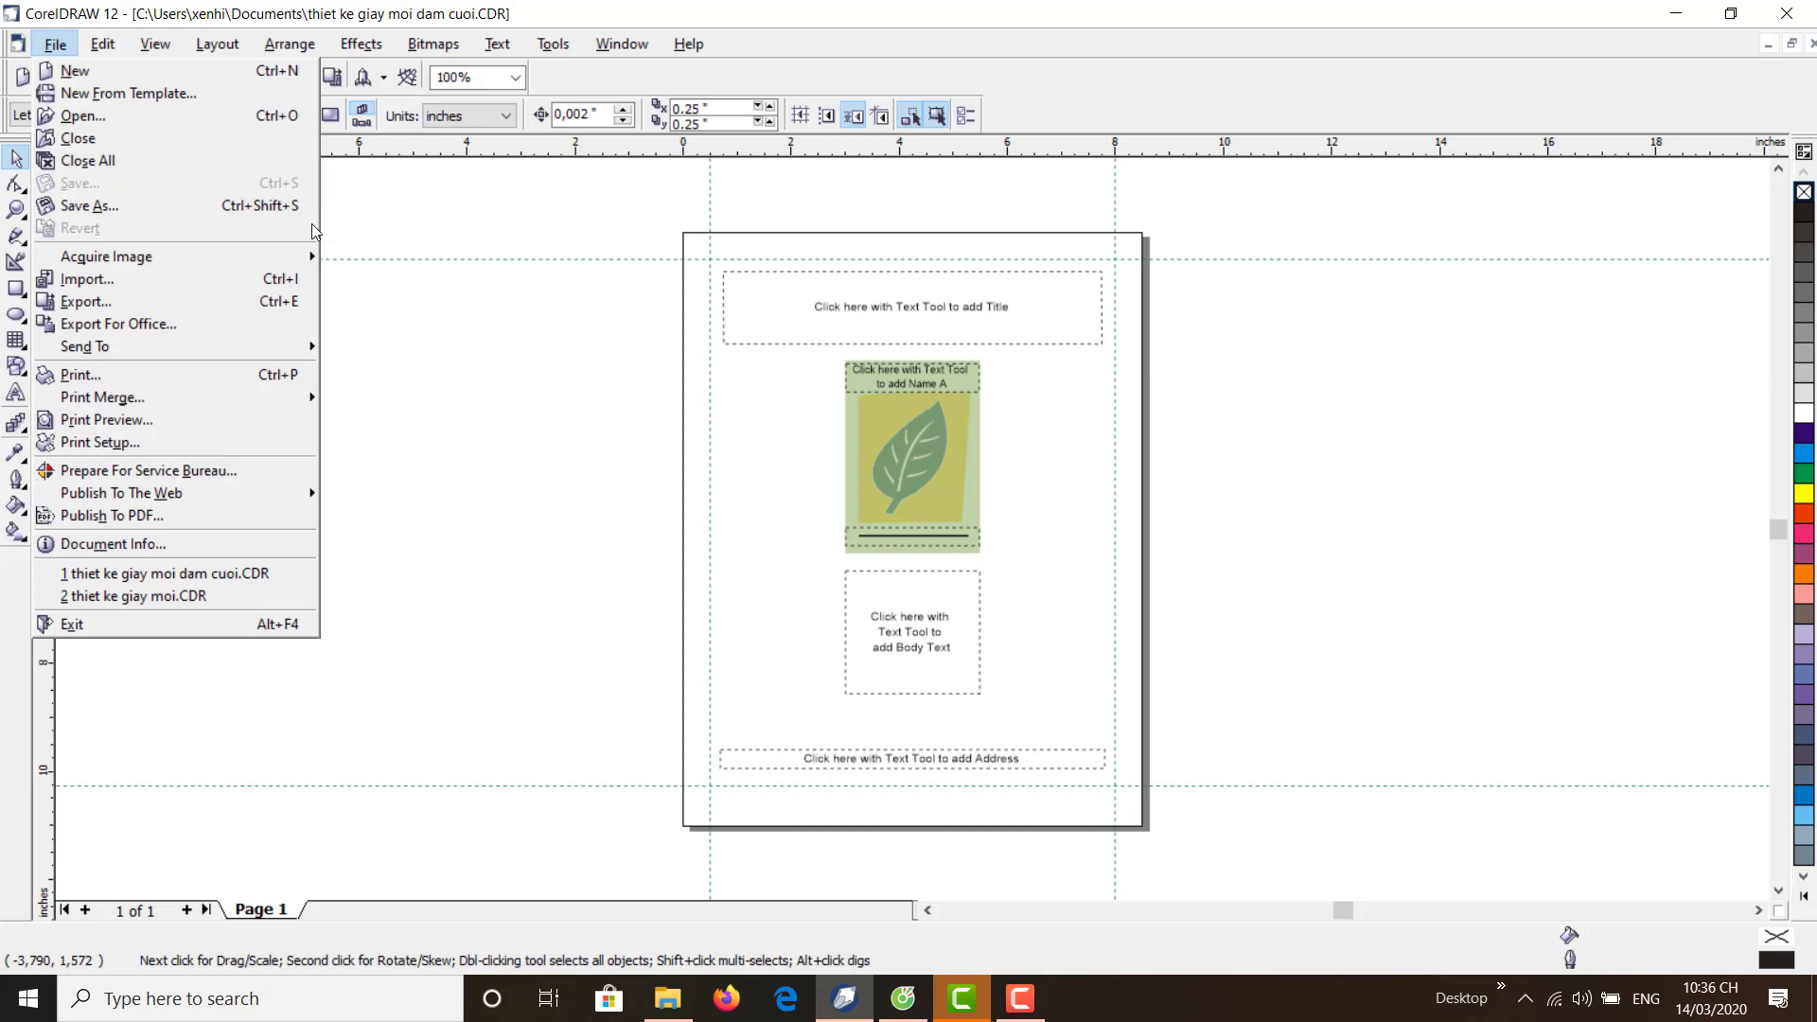
click(772, 308)
click(841, 305)
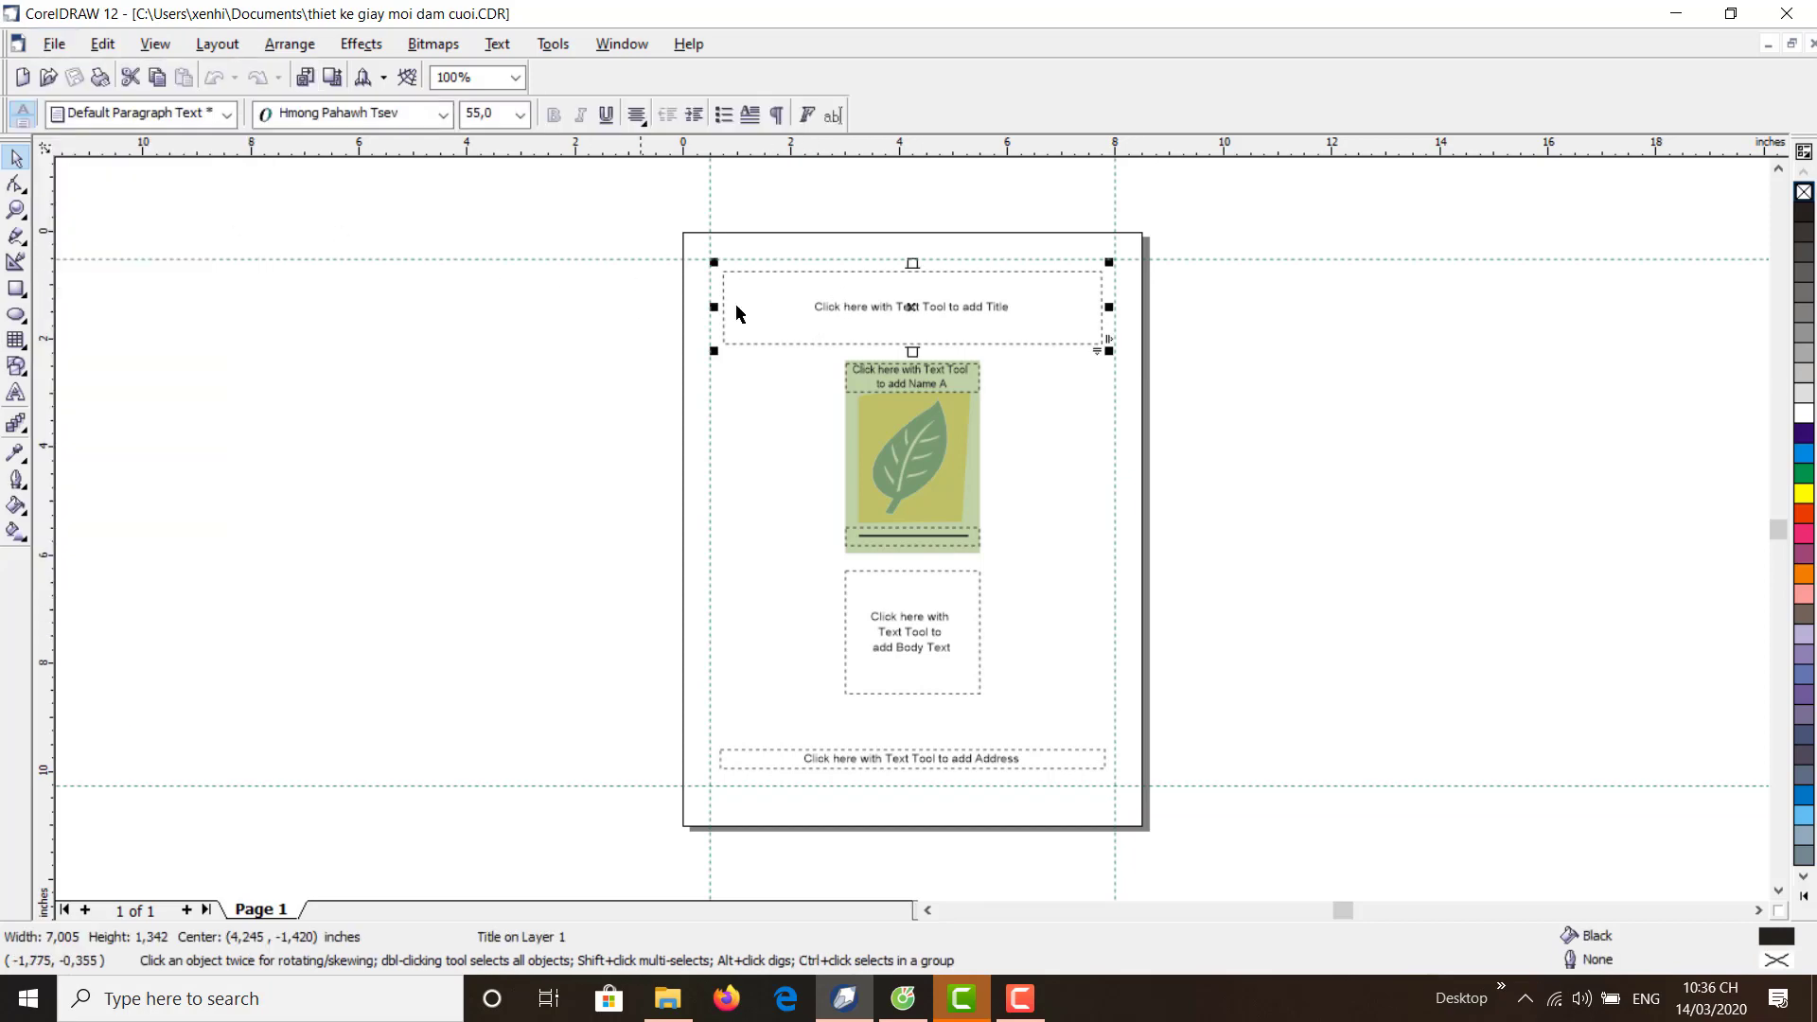
click(820, 308)
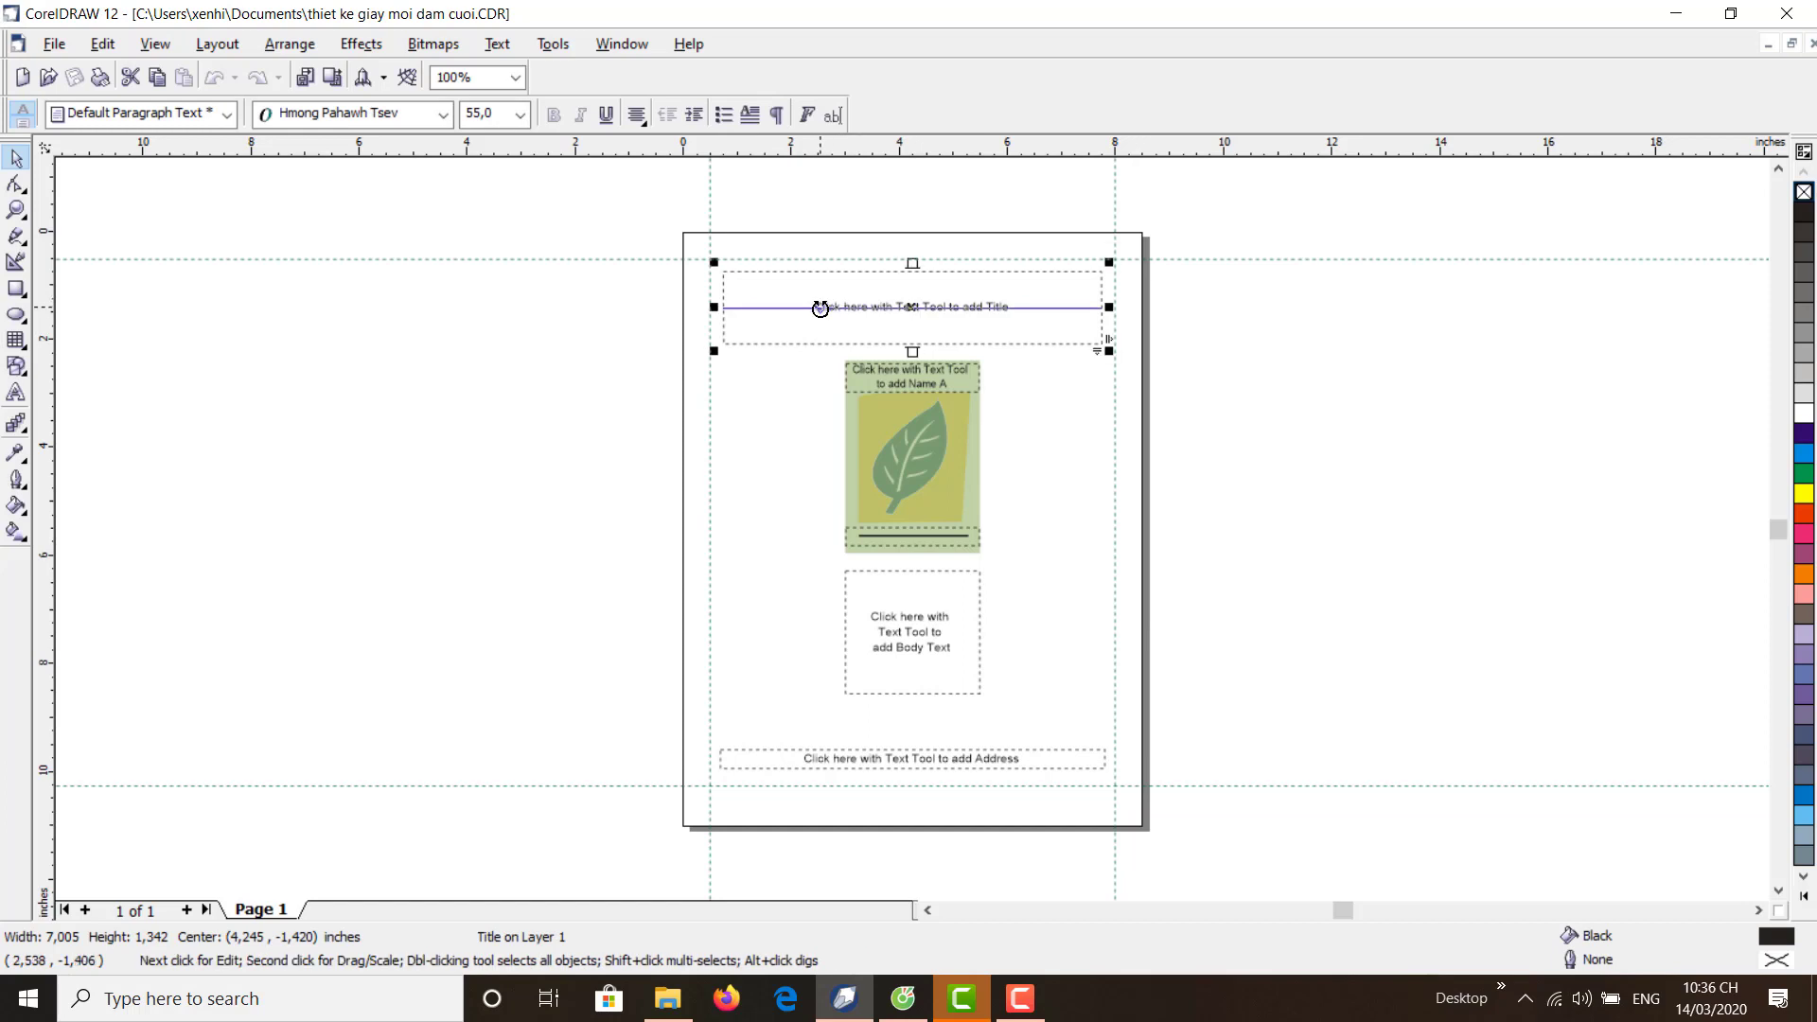
click(822, 306)
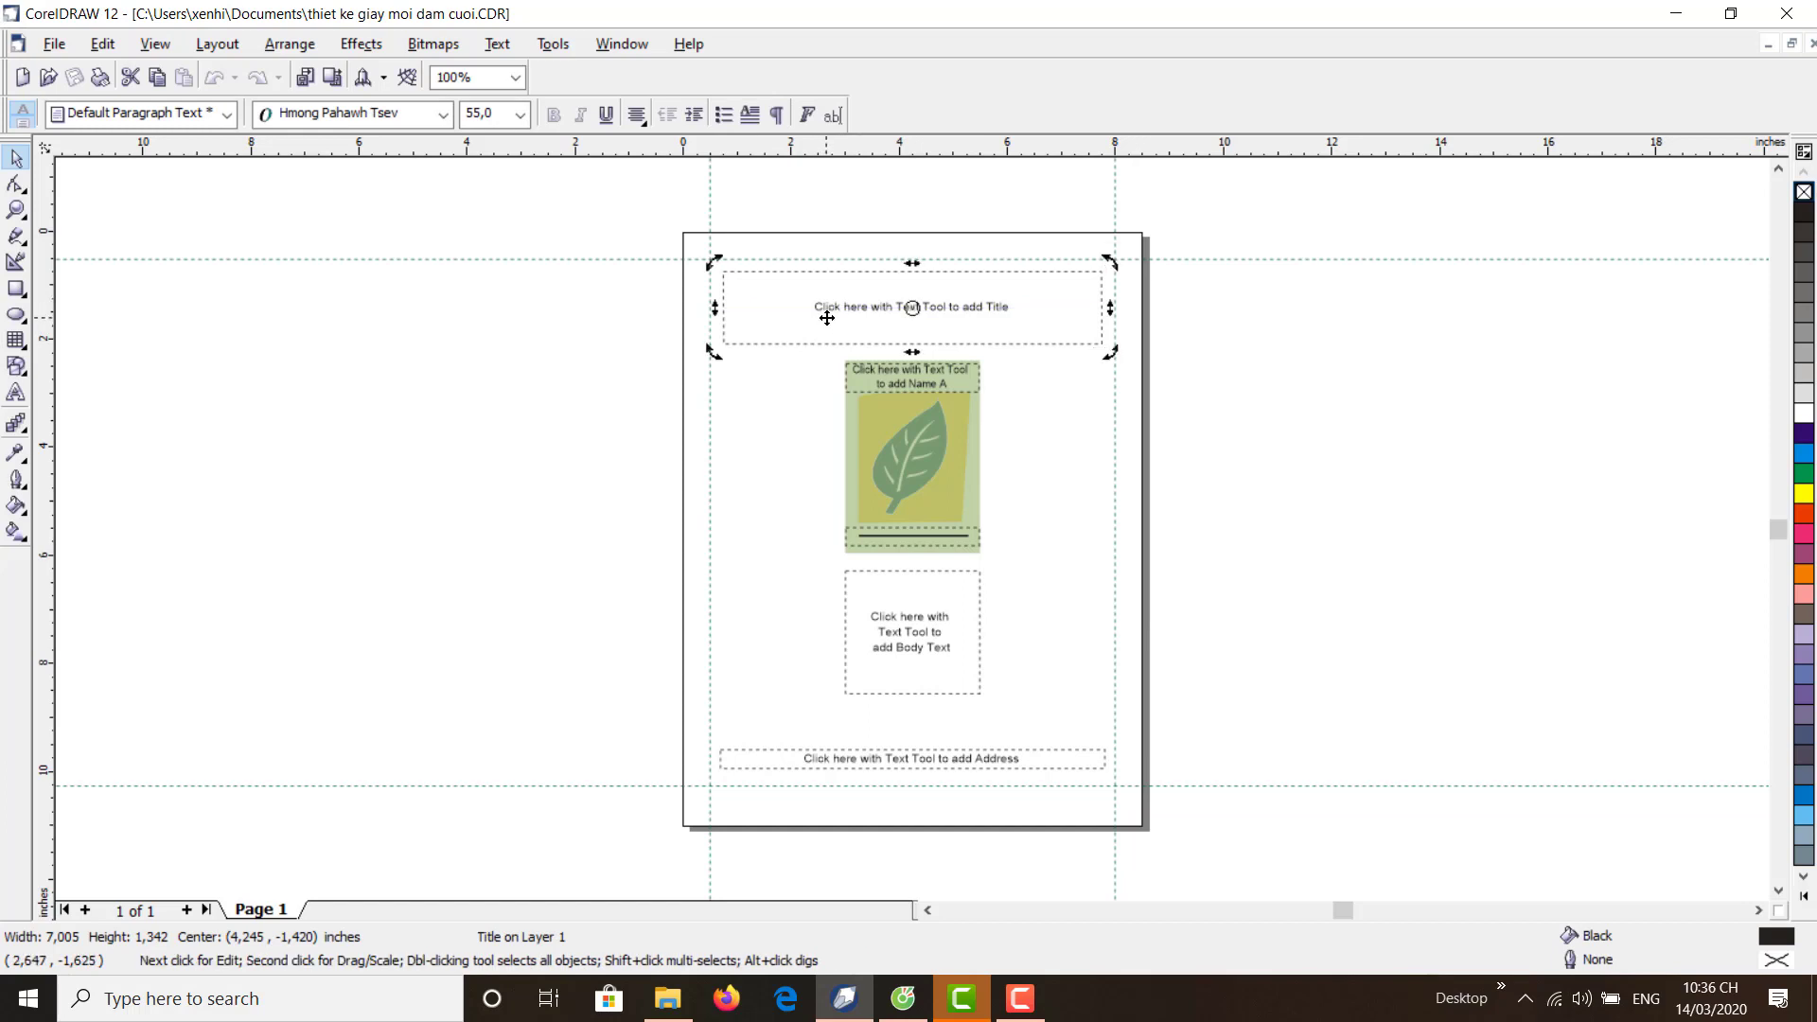
click(825, 304)
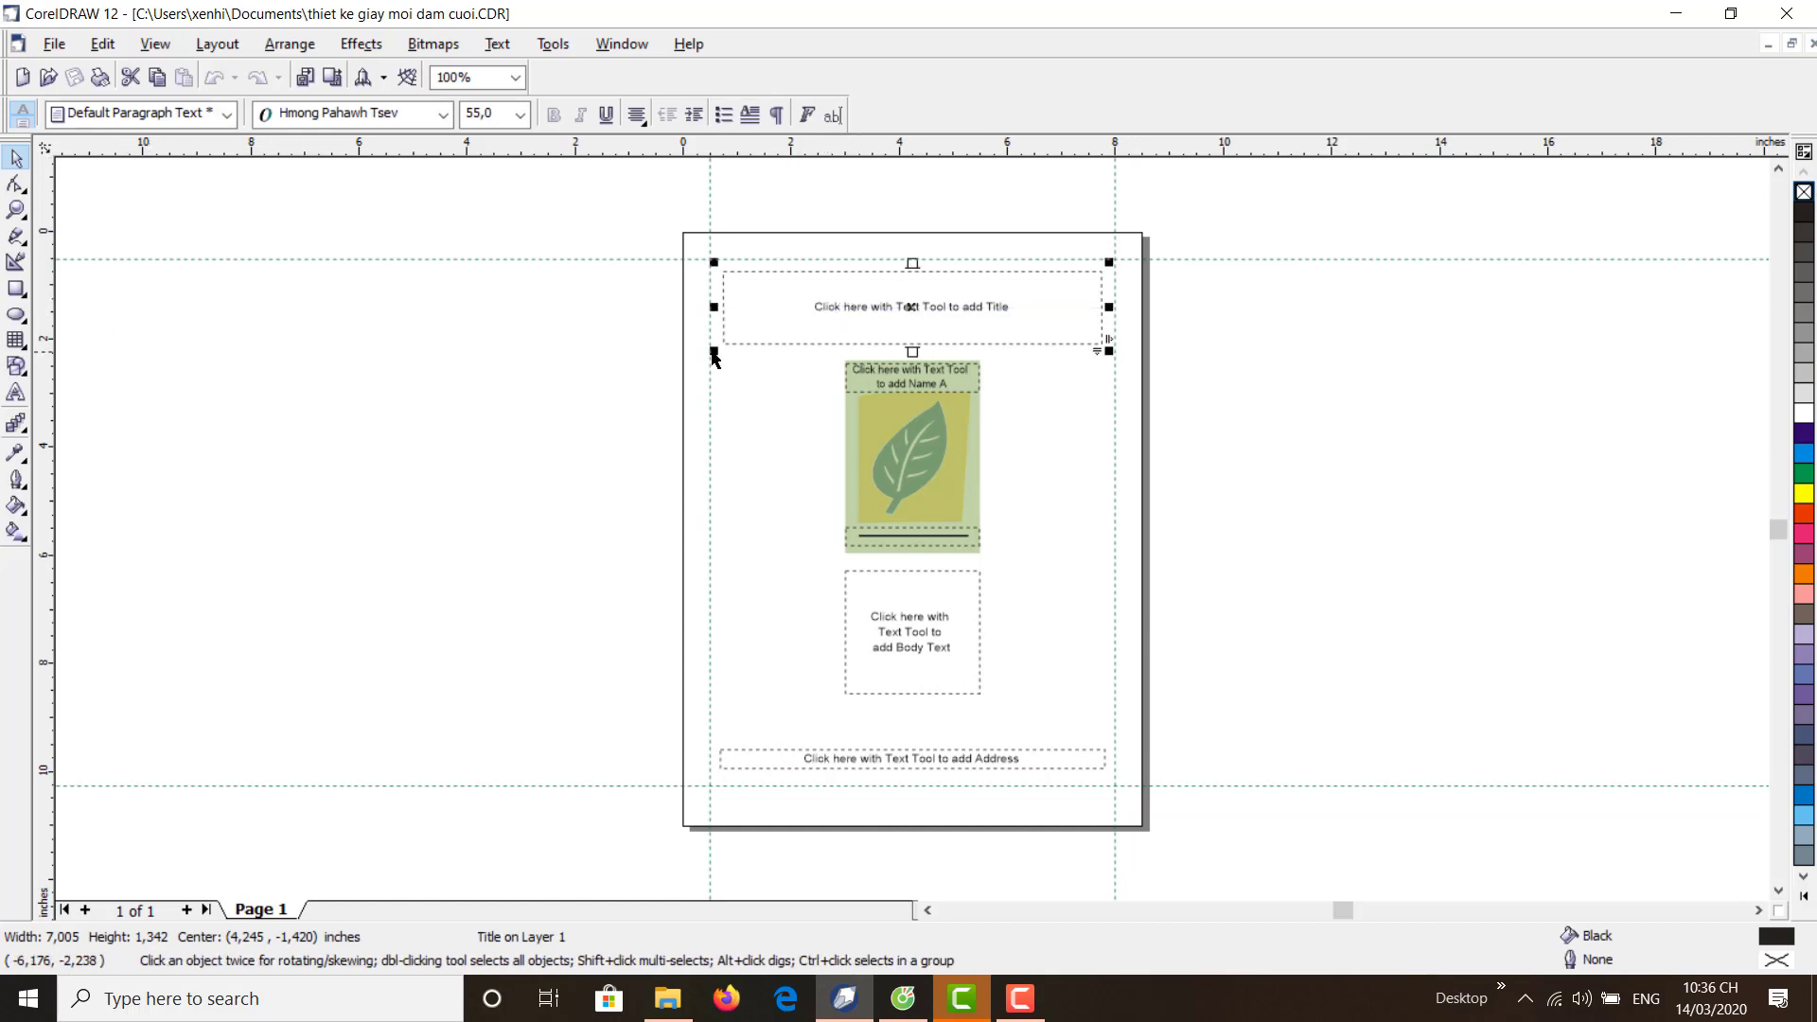
click(16, 393)
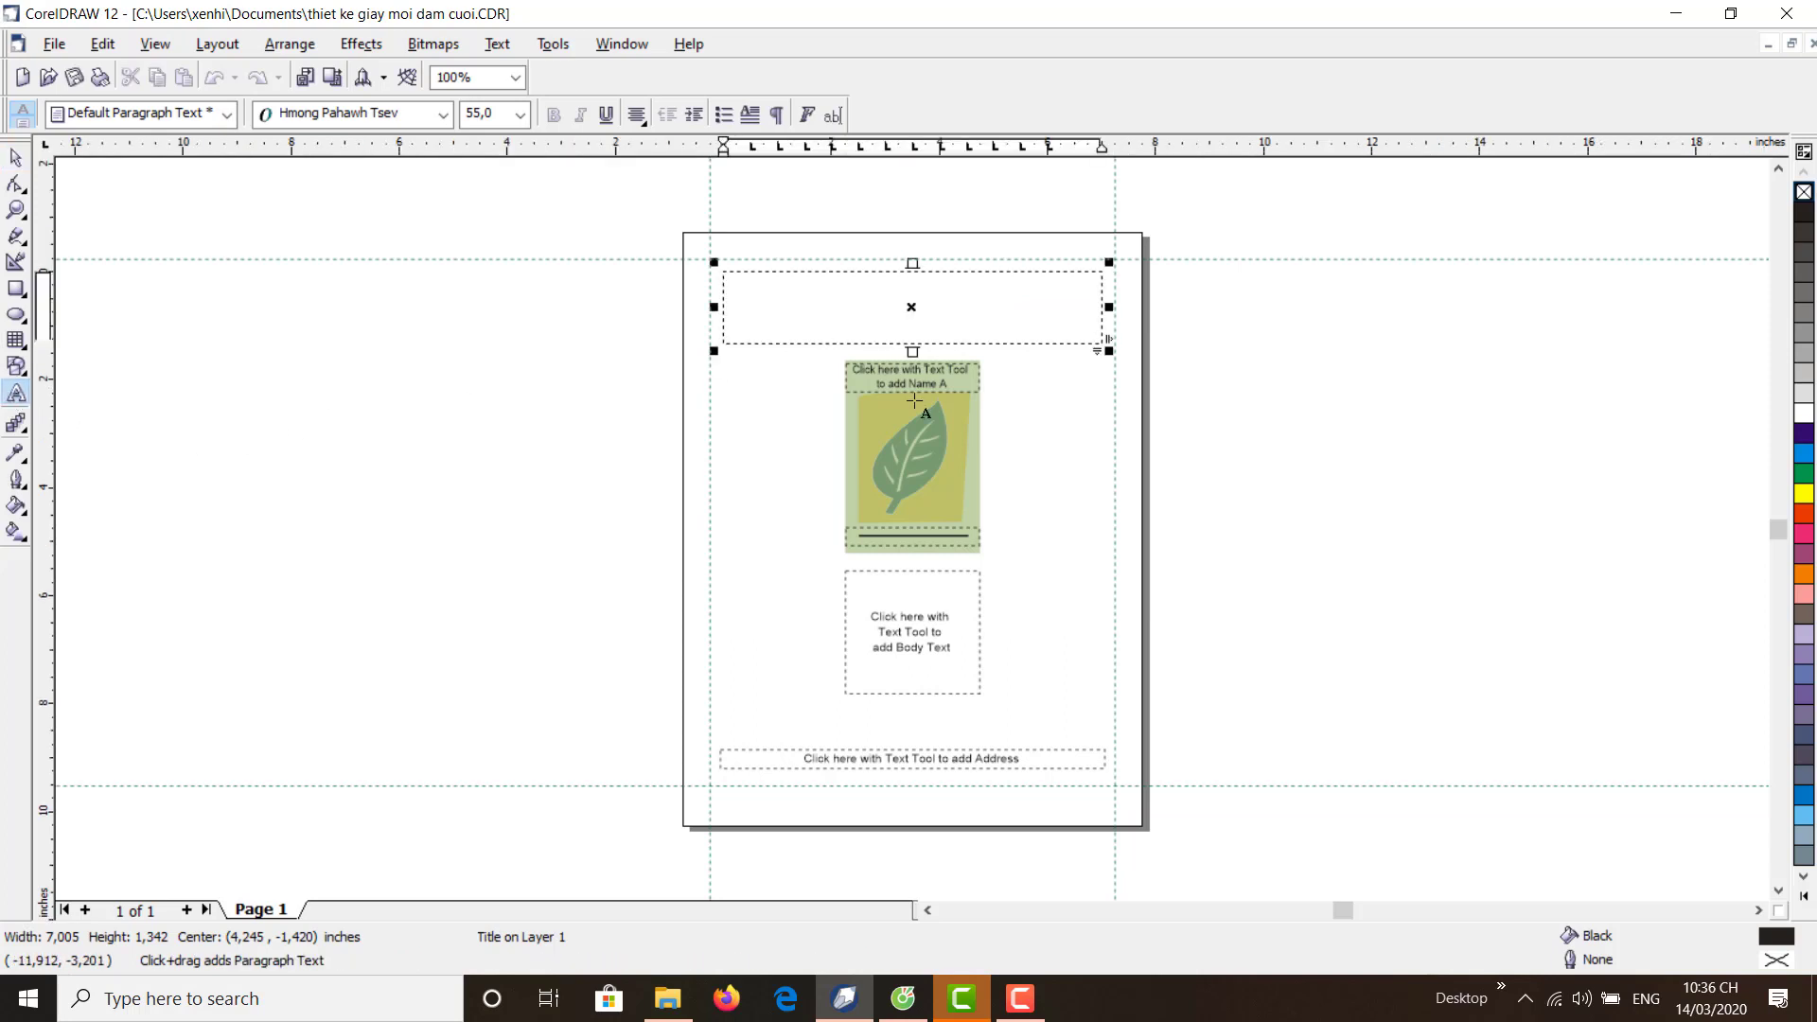
key(Escape)
click(966, 294)
click(1804, 432)
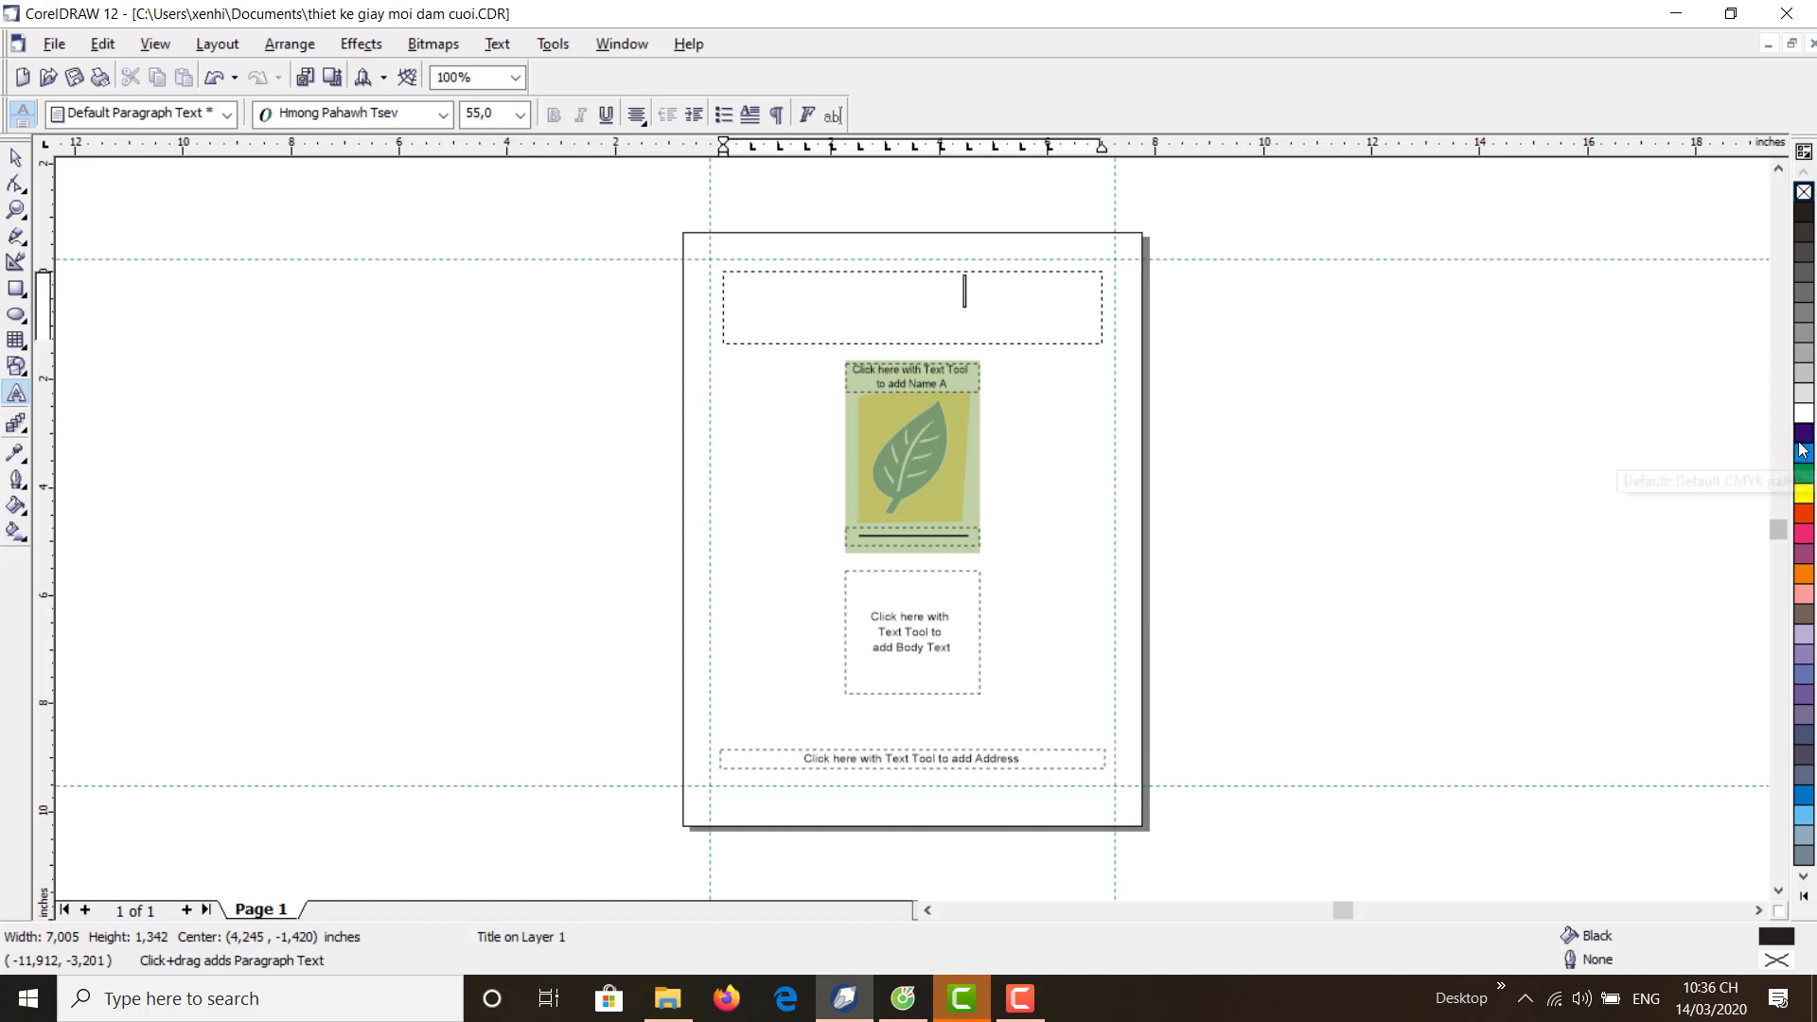
text(a)
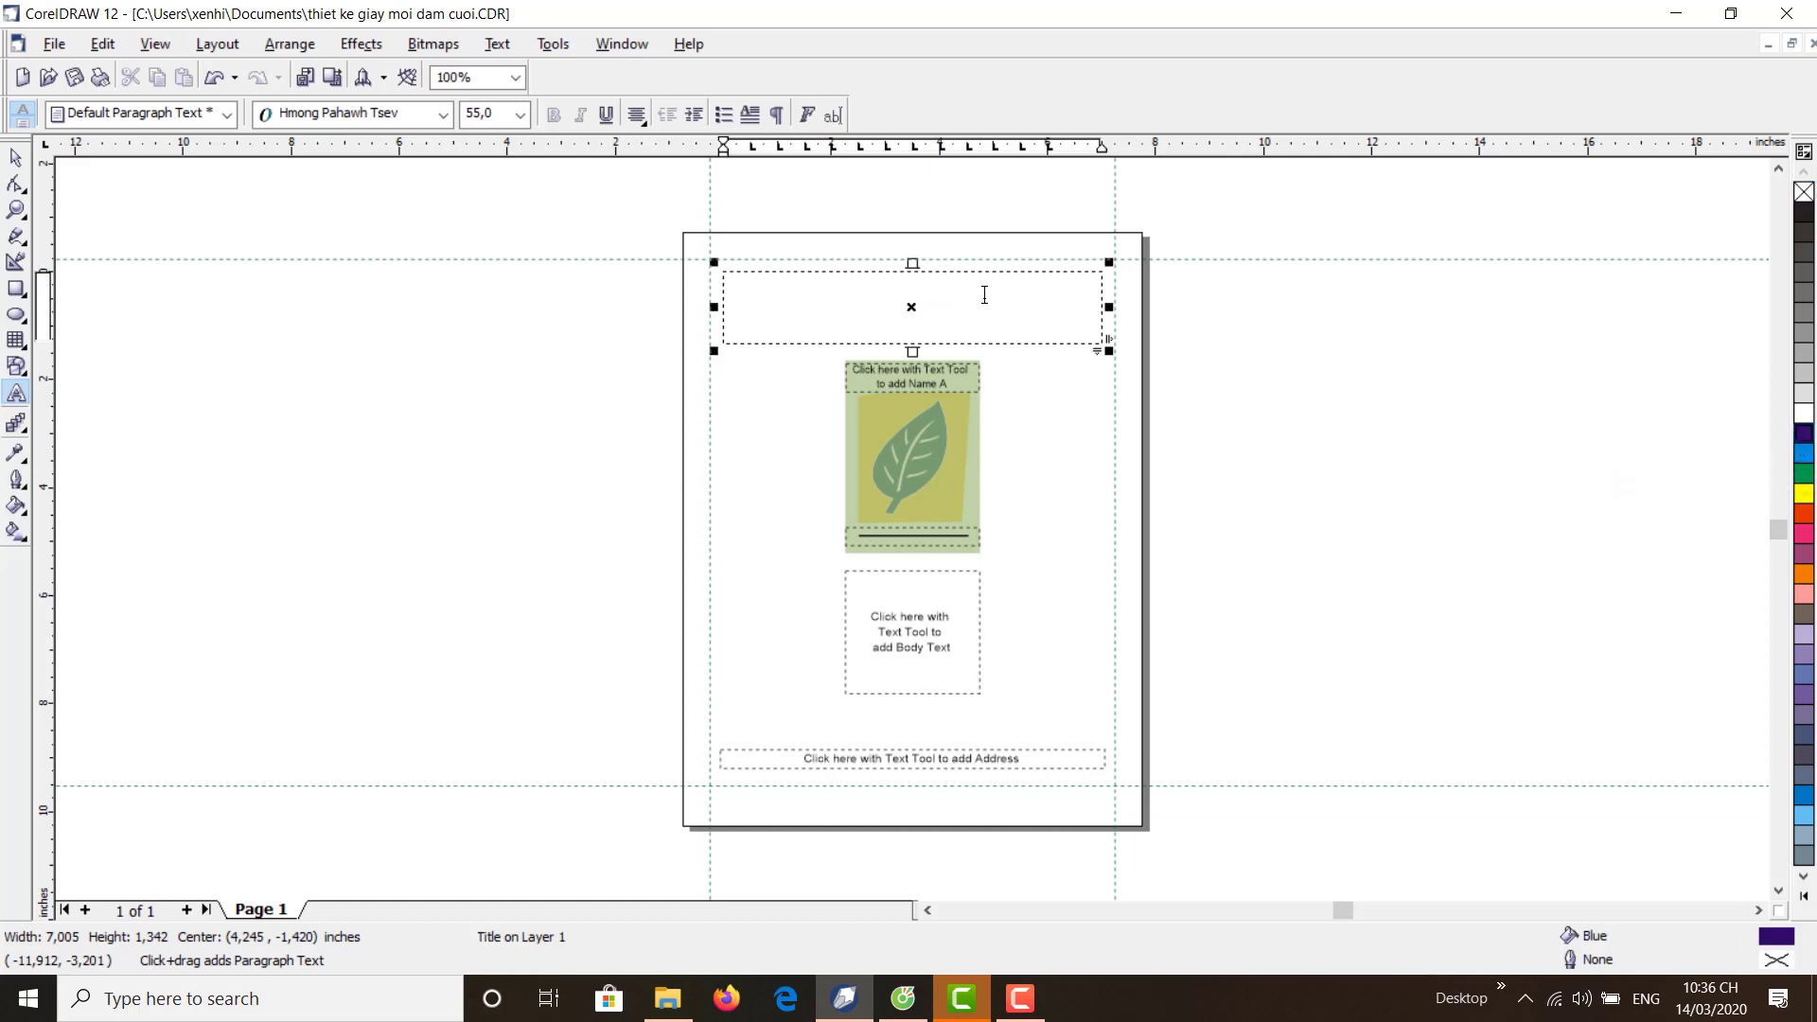
- Set the Title text's fill colour to black from the expanded colour palette
click(1804, 895)
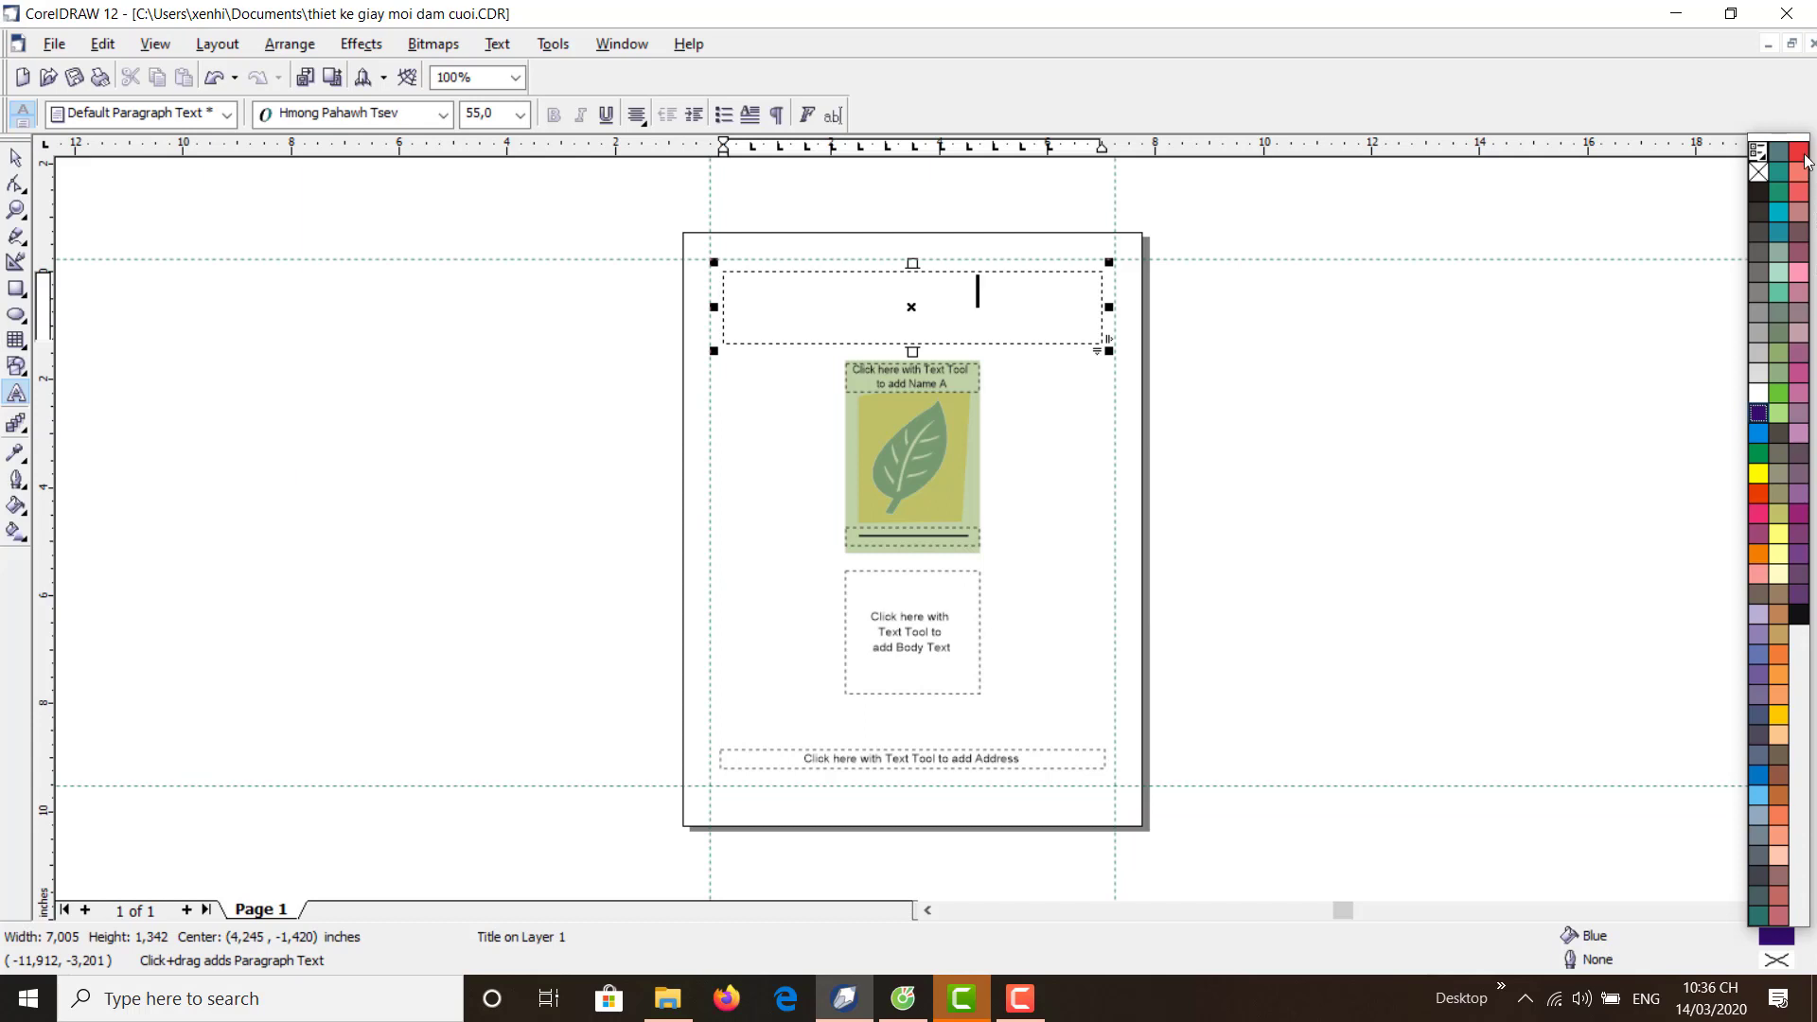
click(1759, 191)
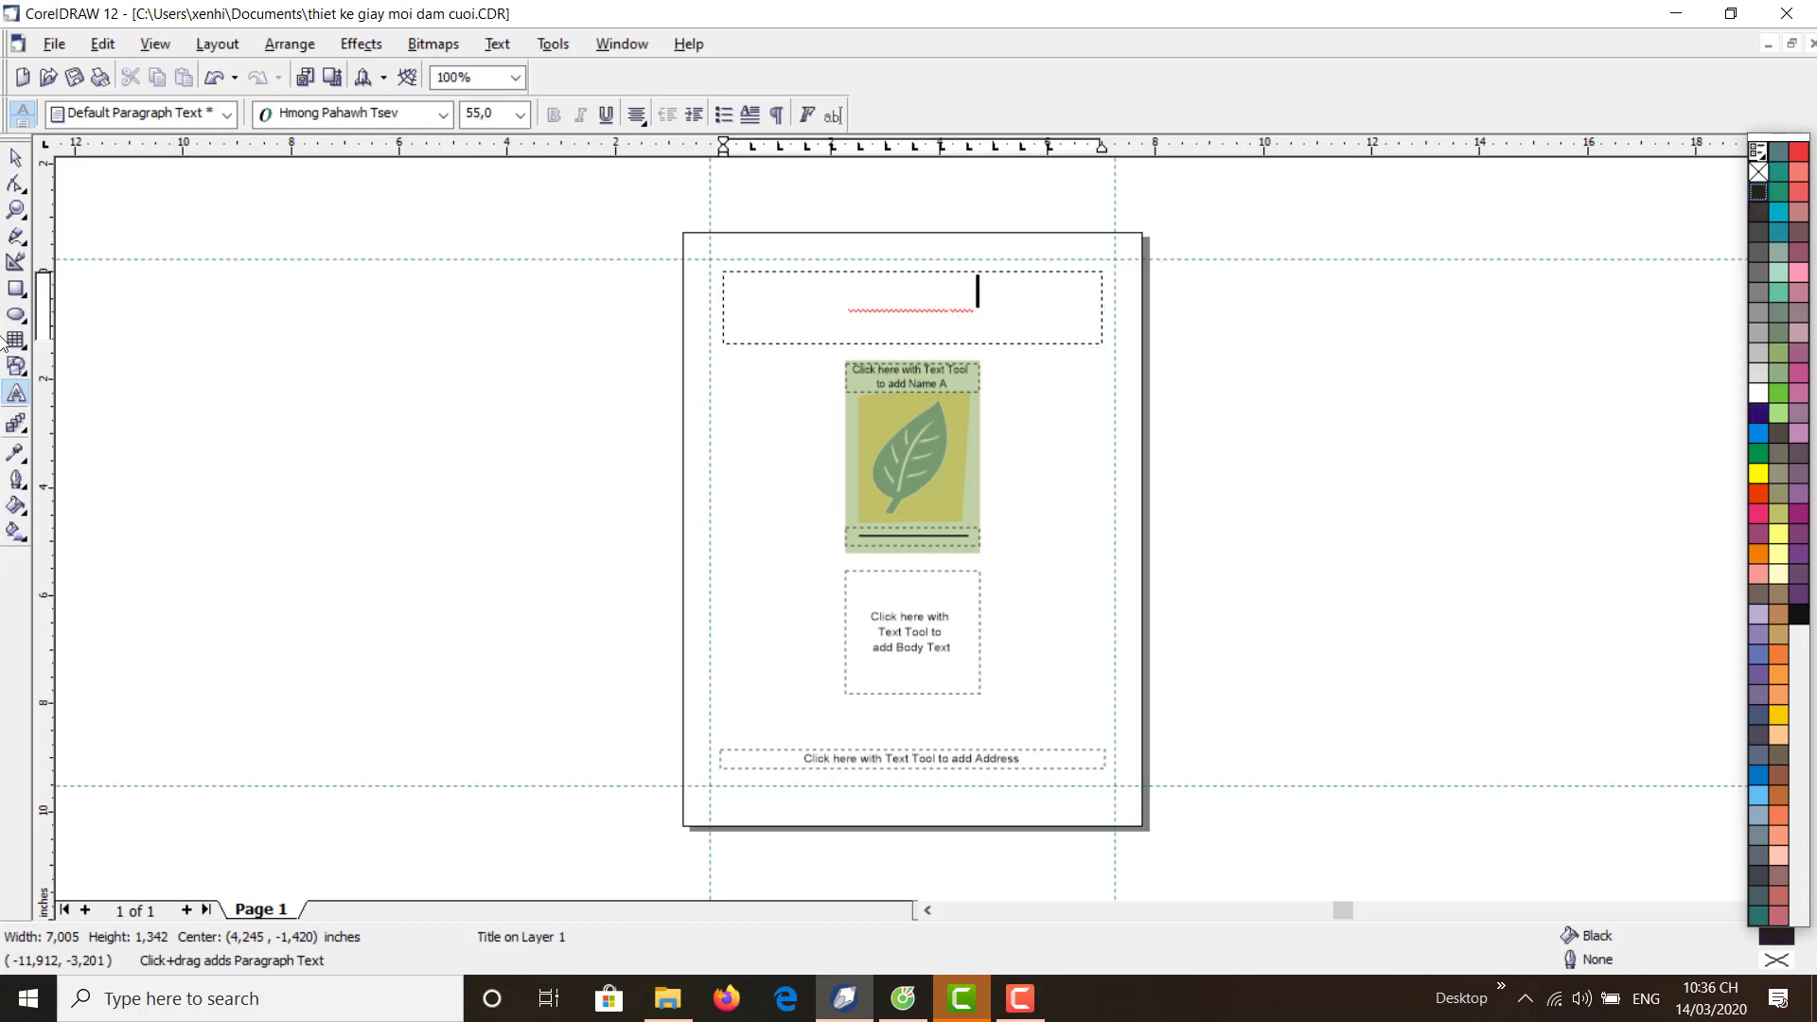
click(16, 393)
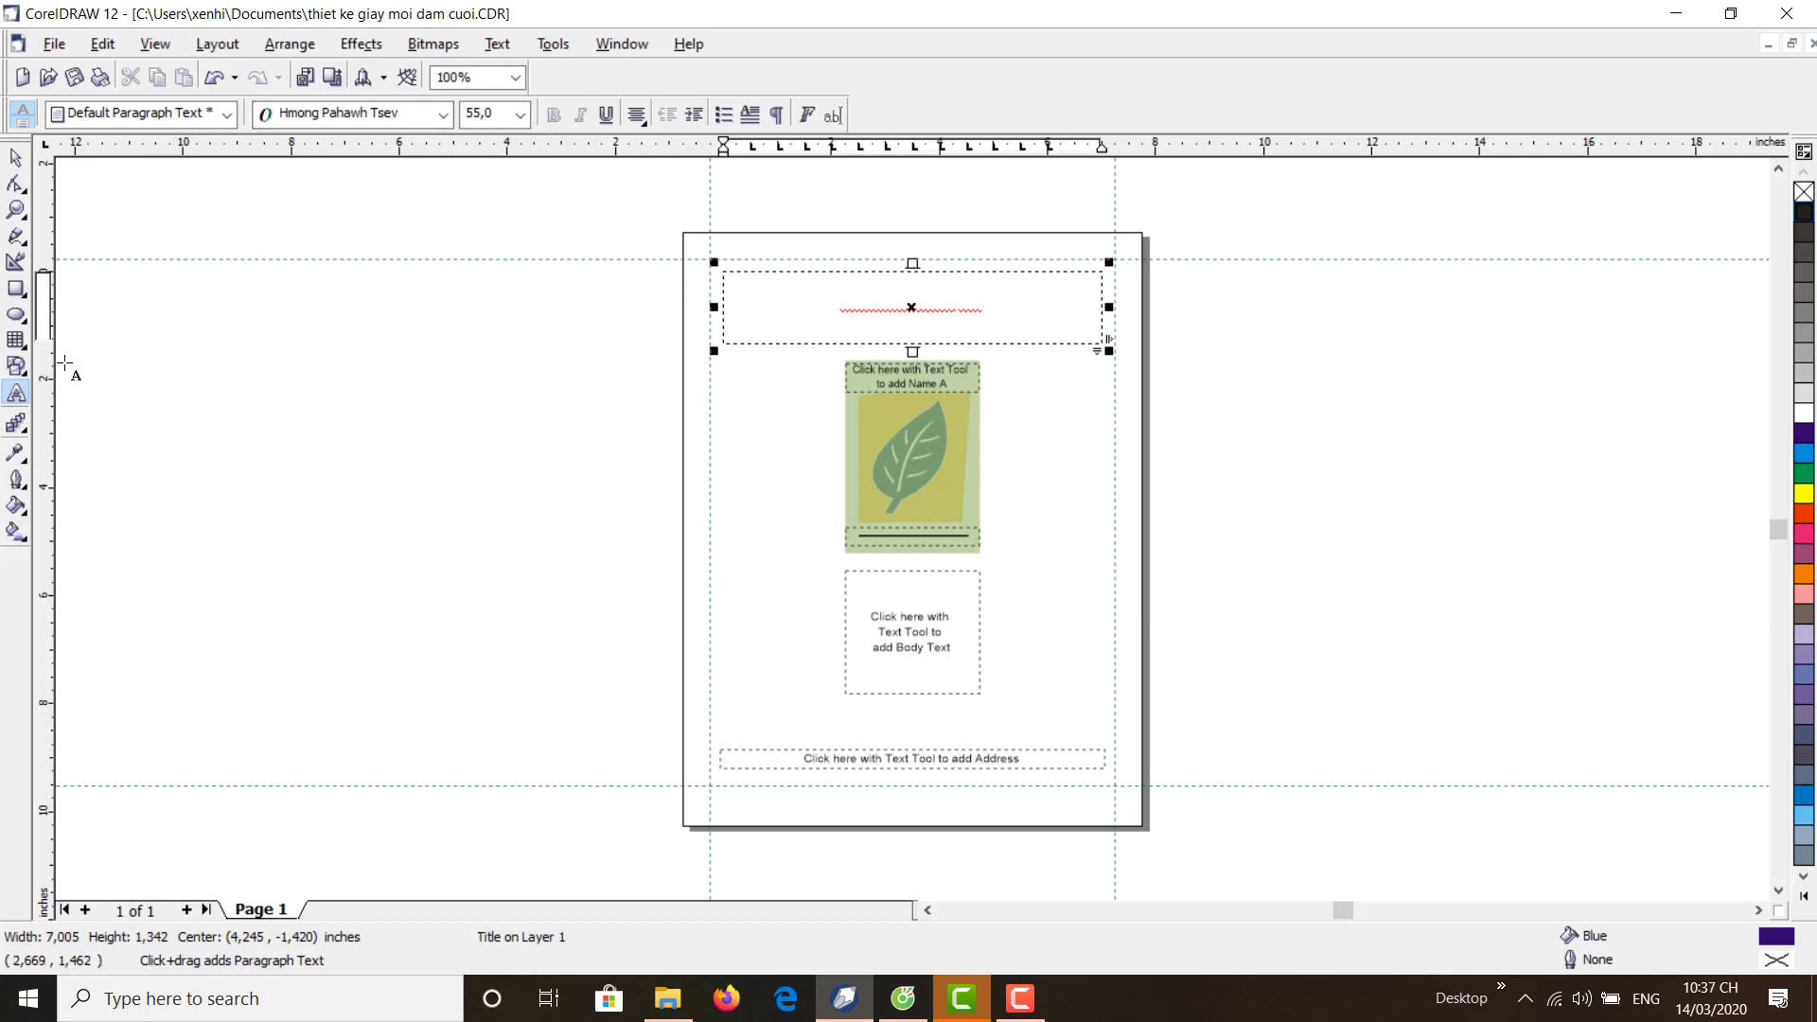
click(52, 45)
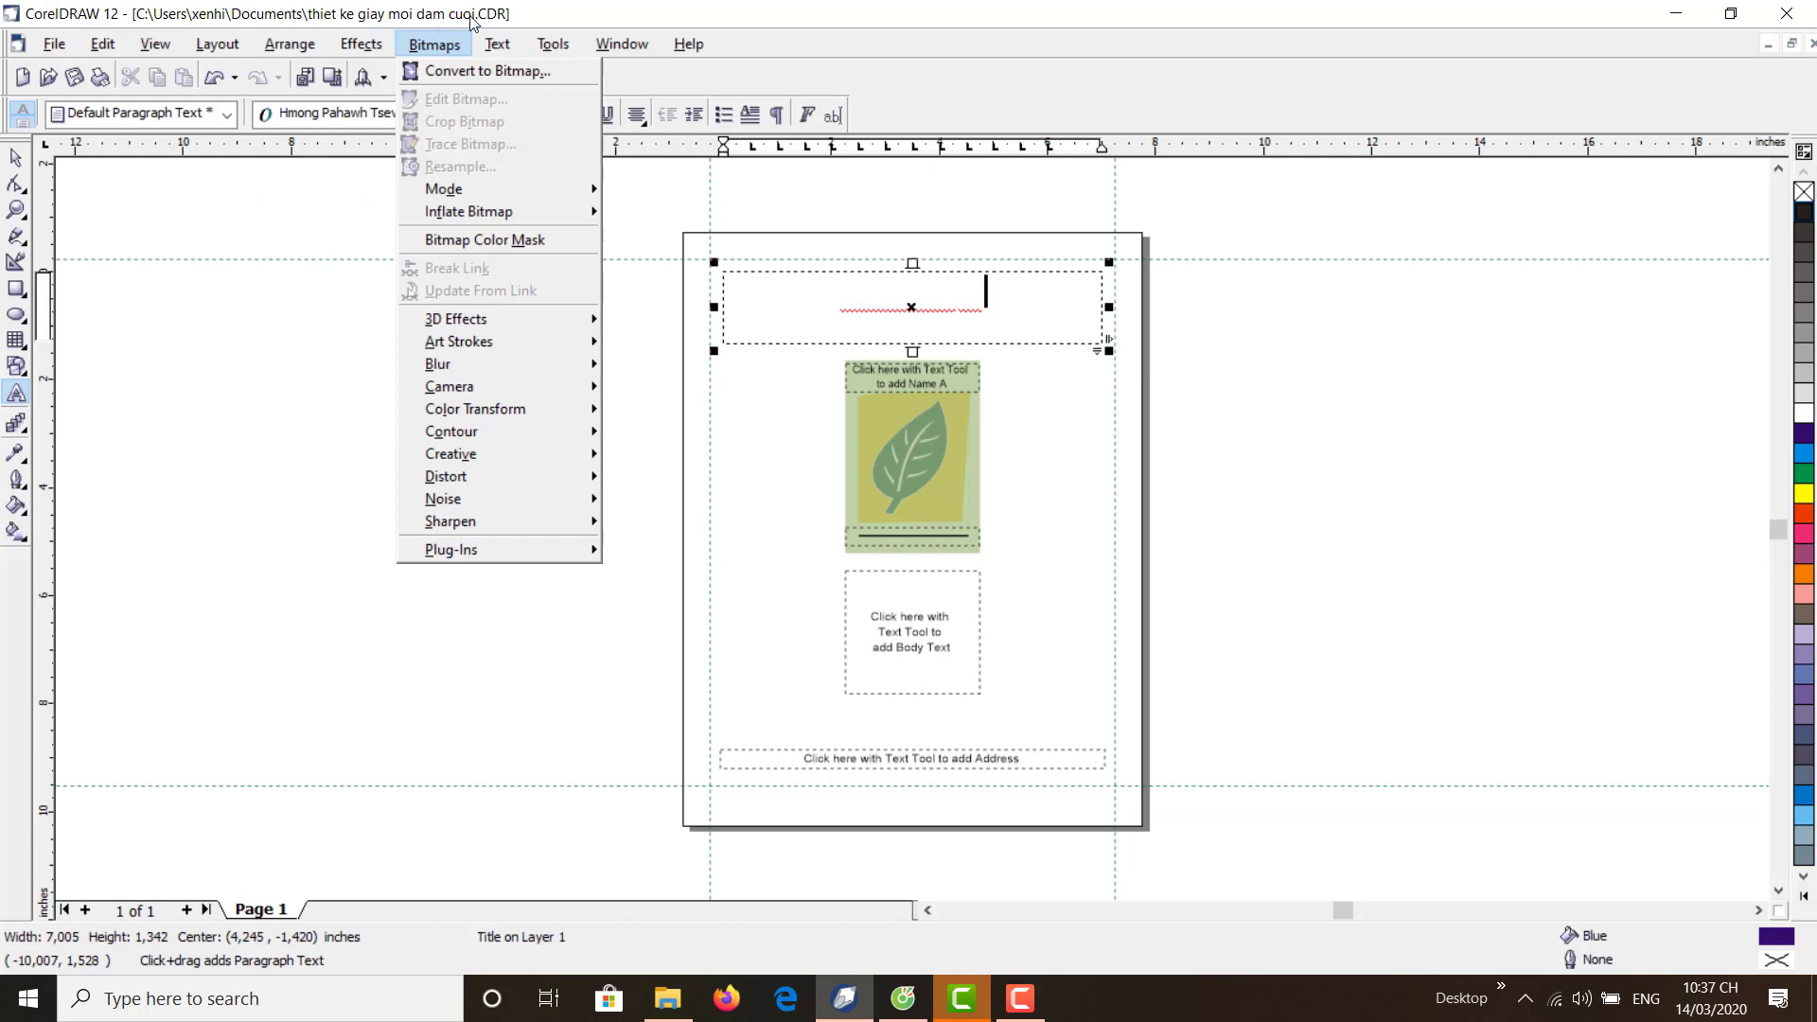
click(120, 21)
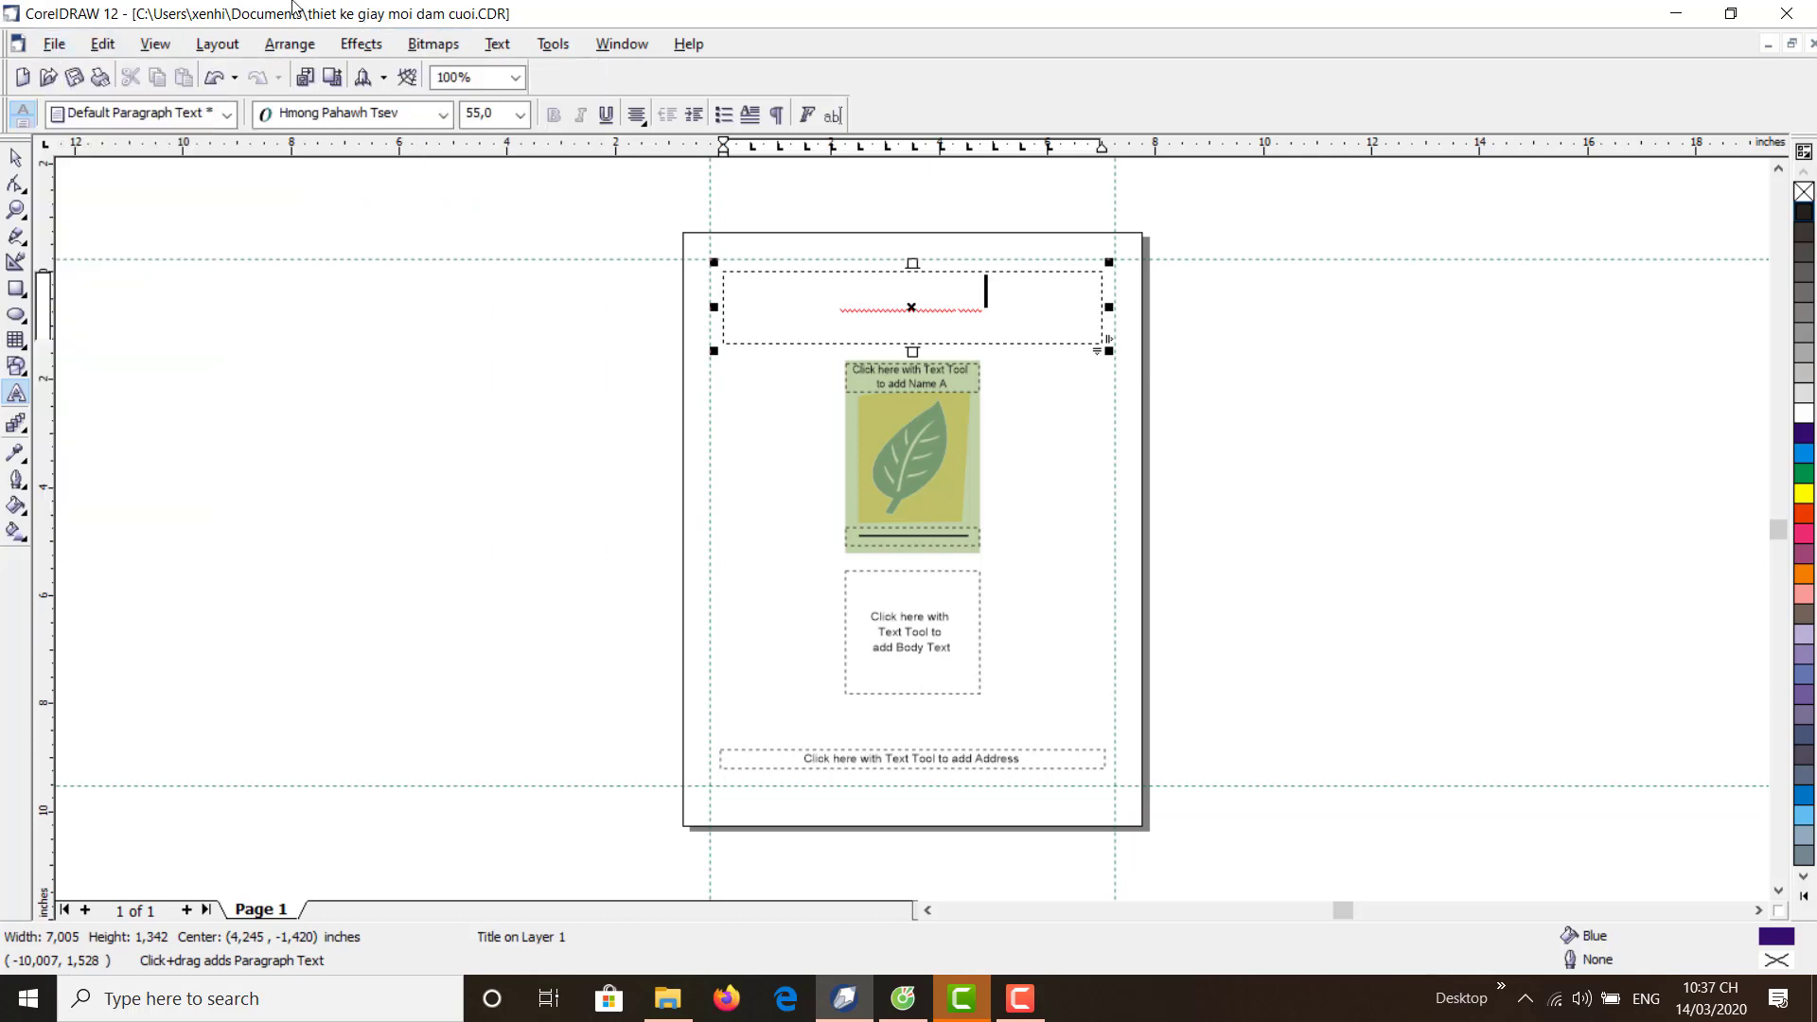
click(56, 47)
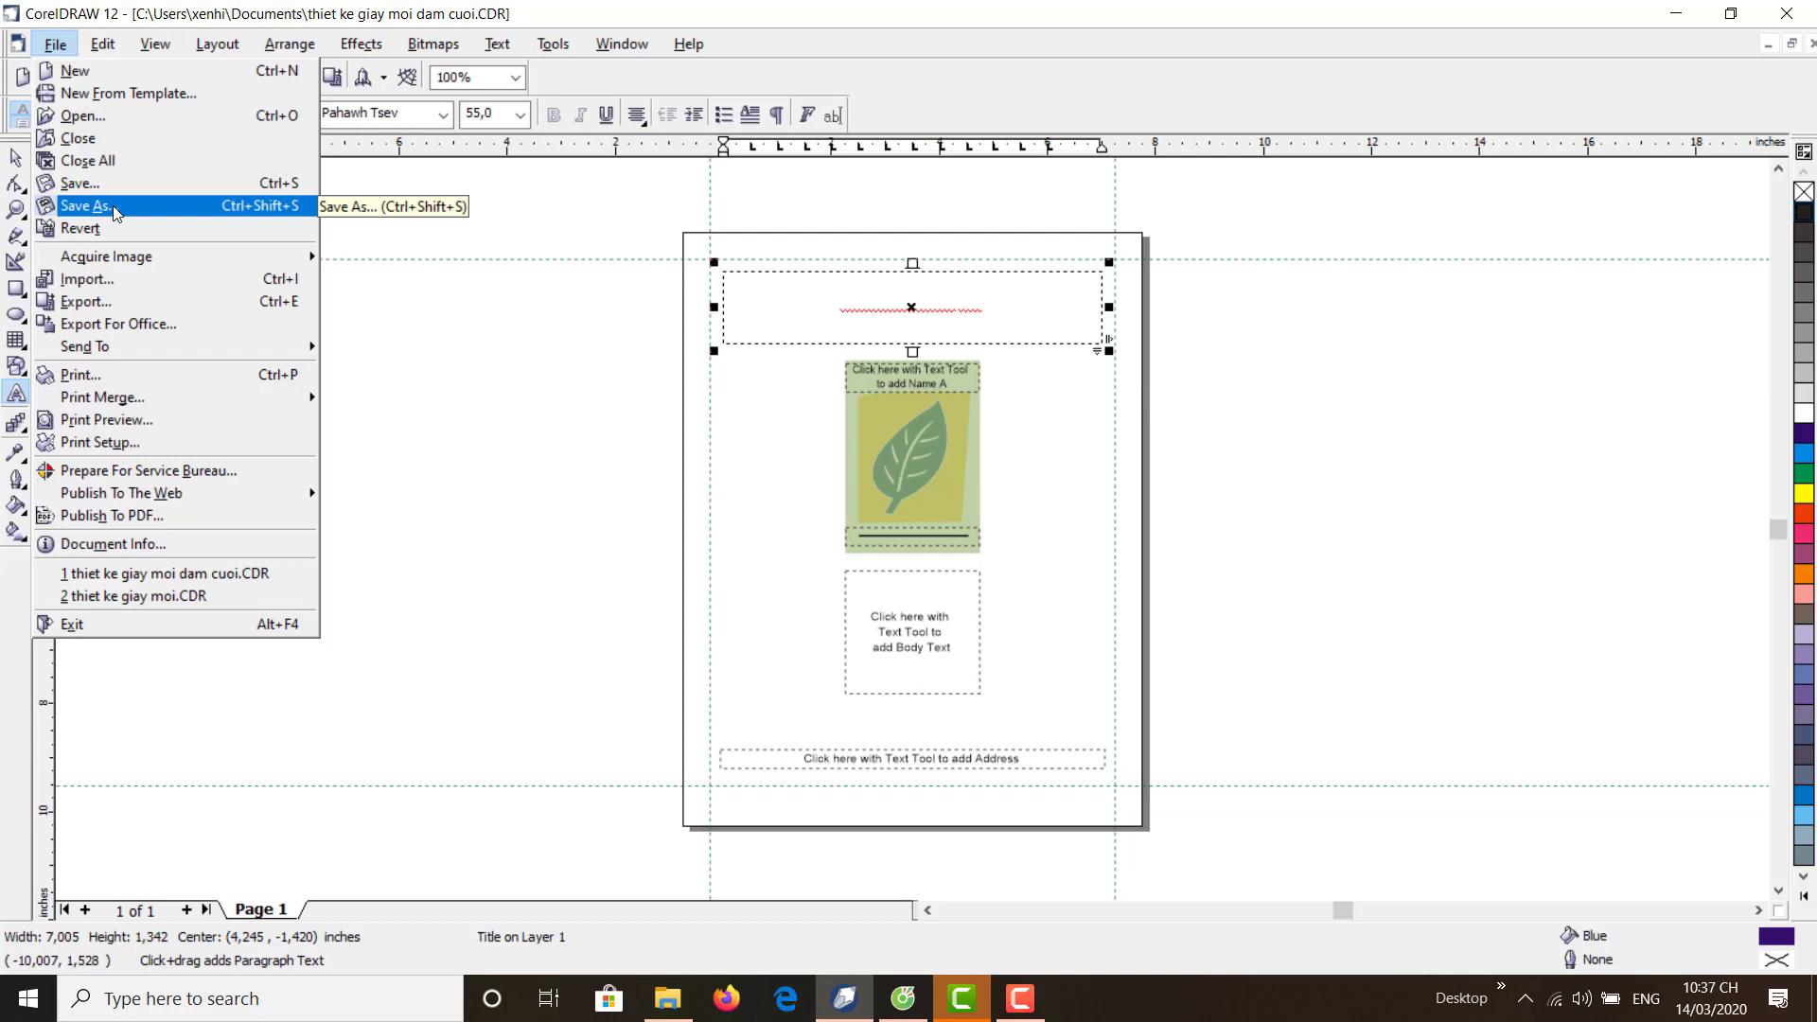
click(269, 204)
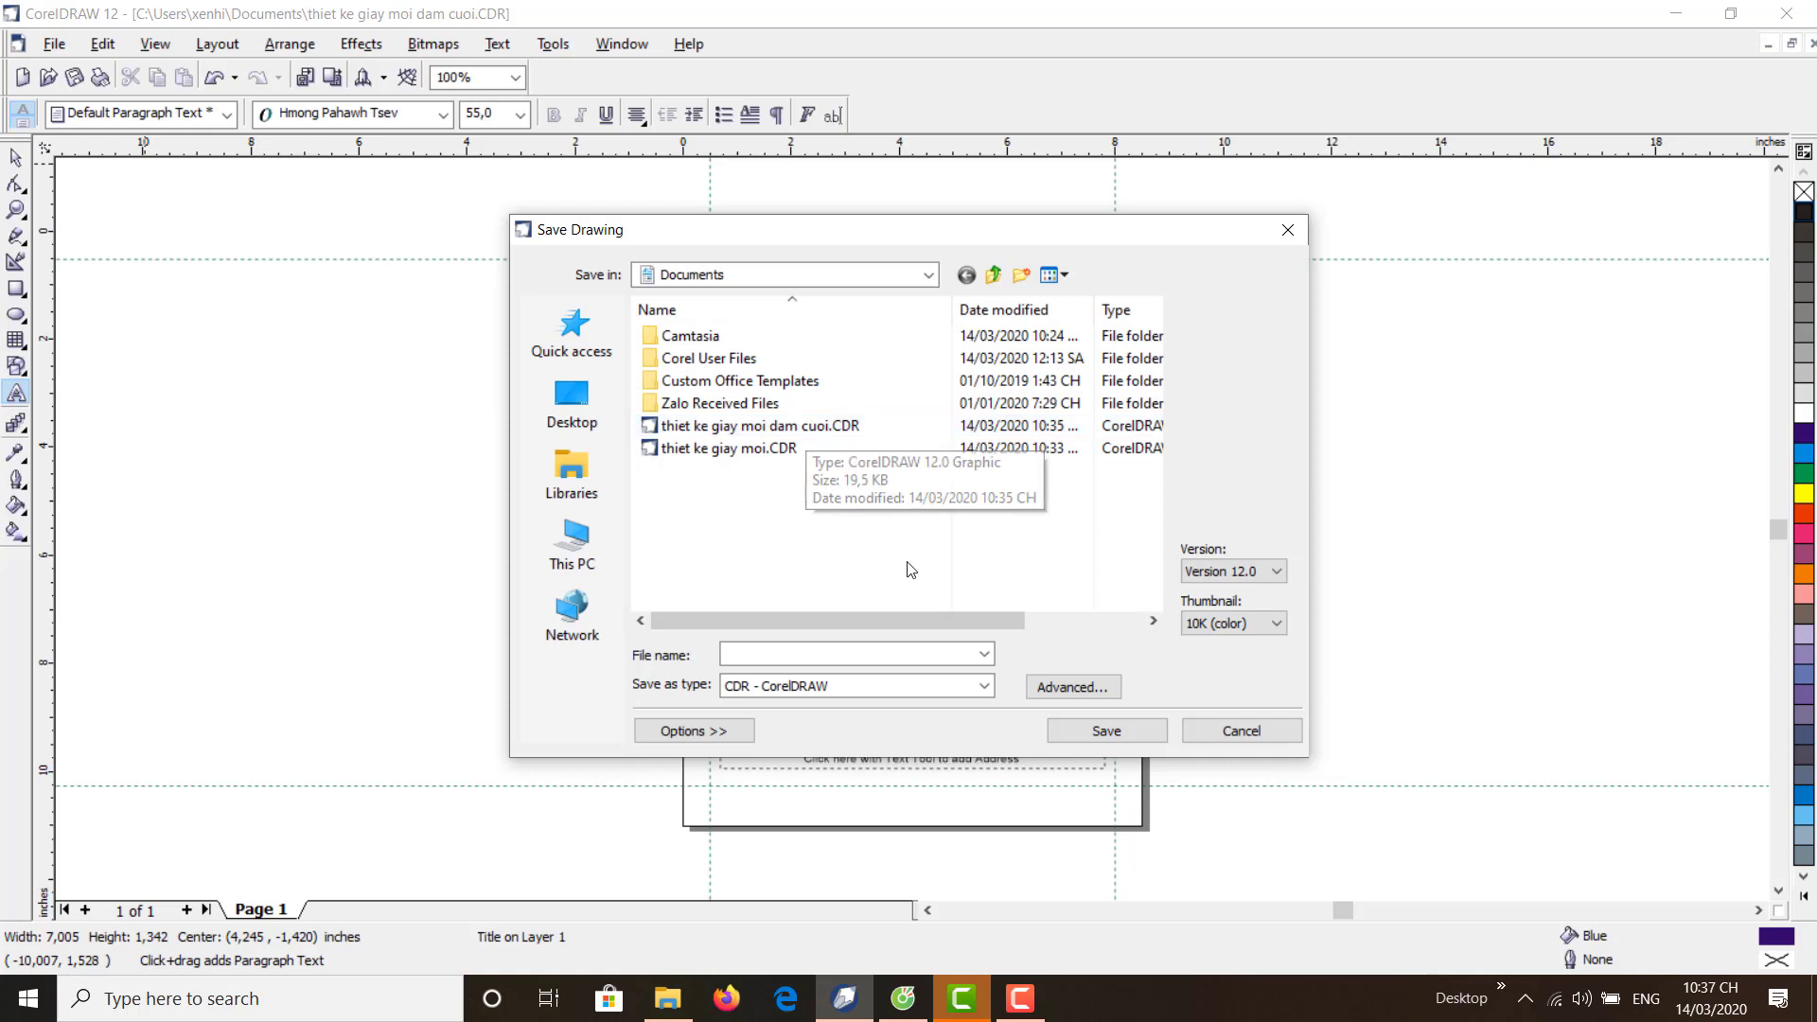
click(778, 428)
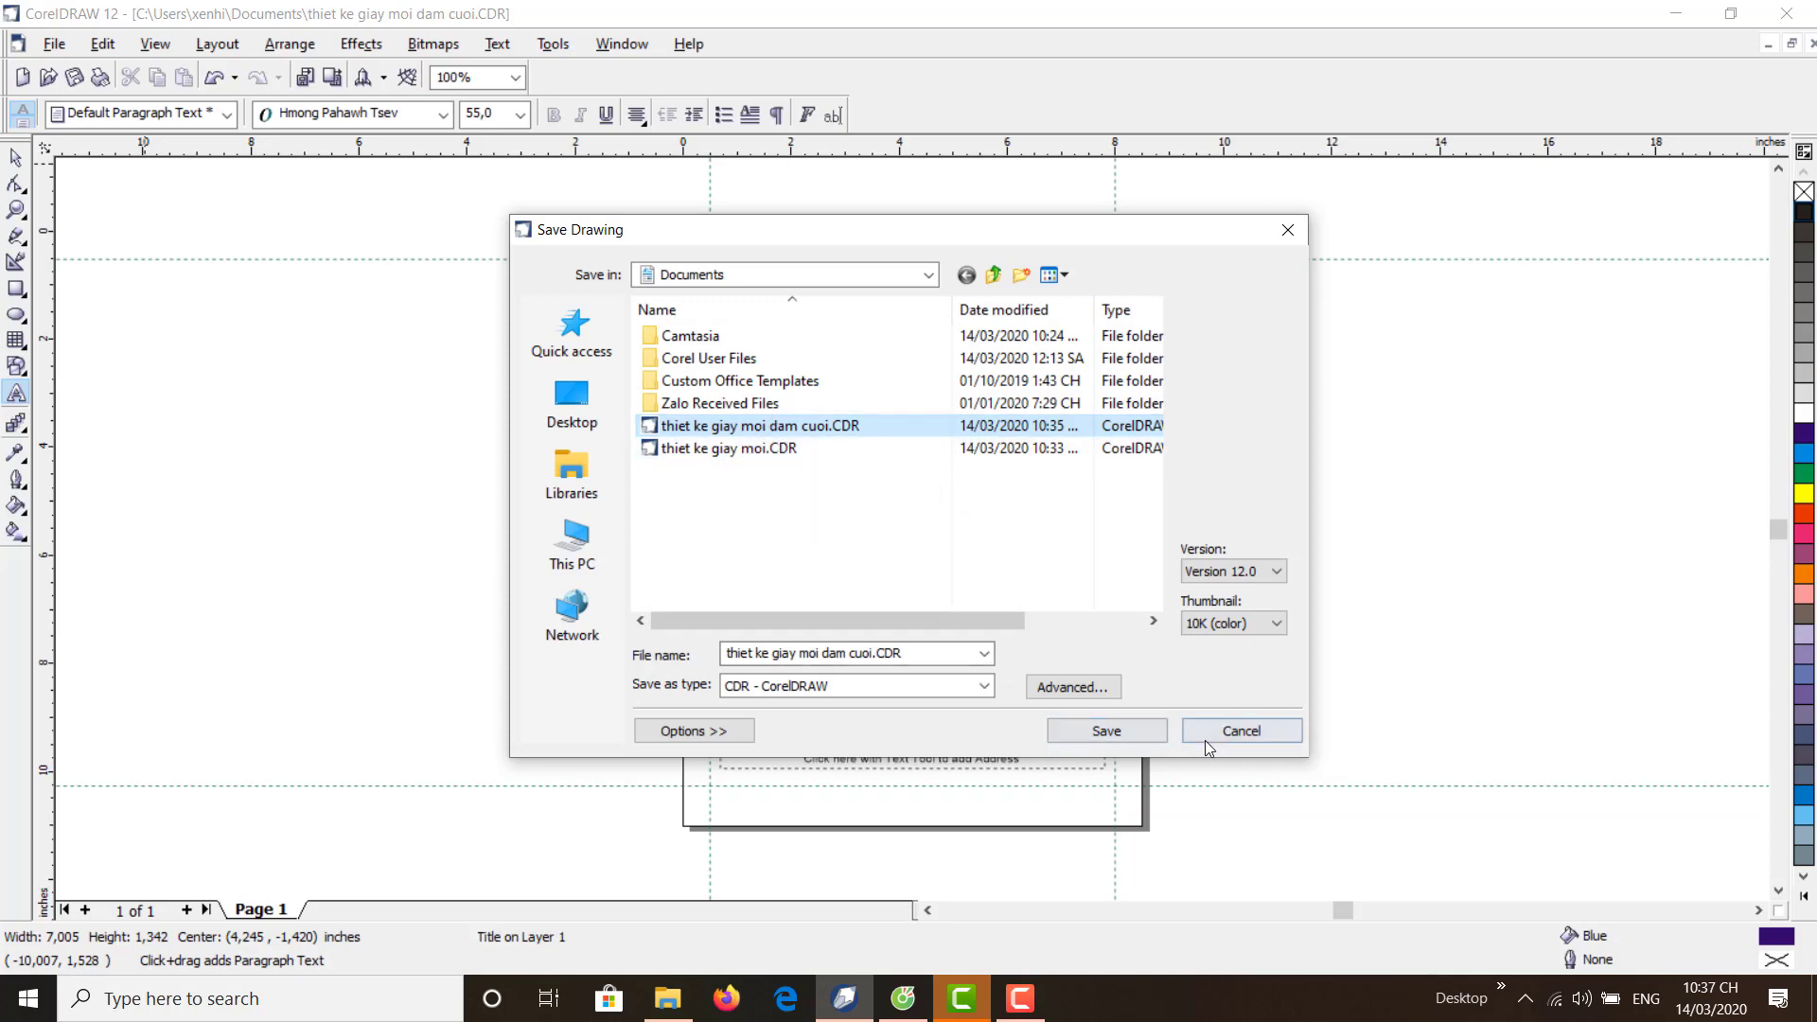
click(1241, 731)
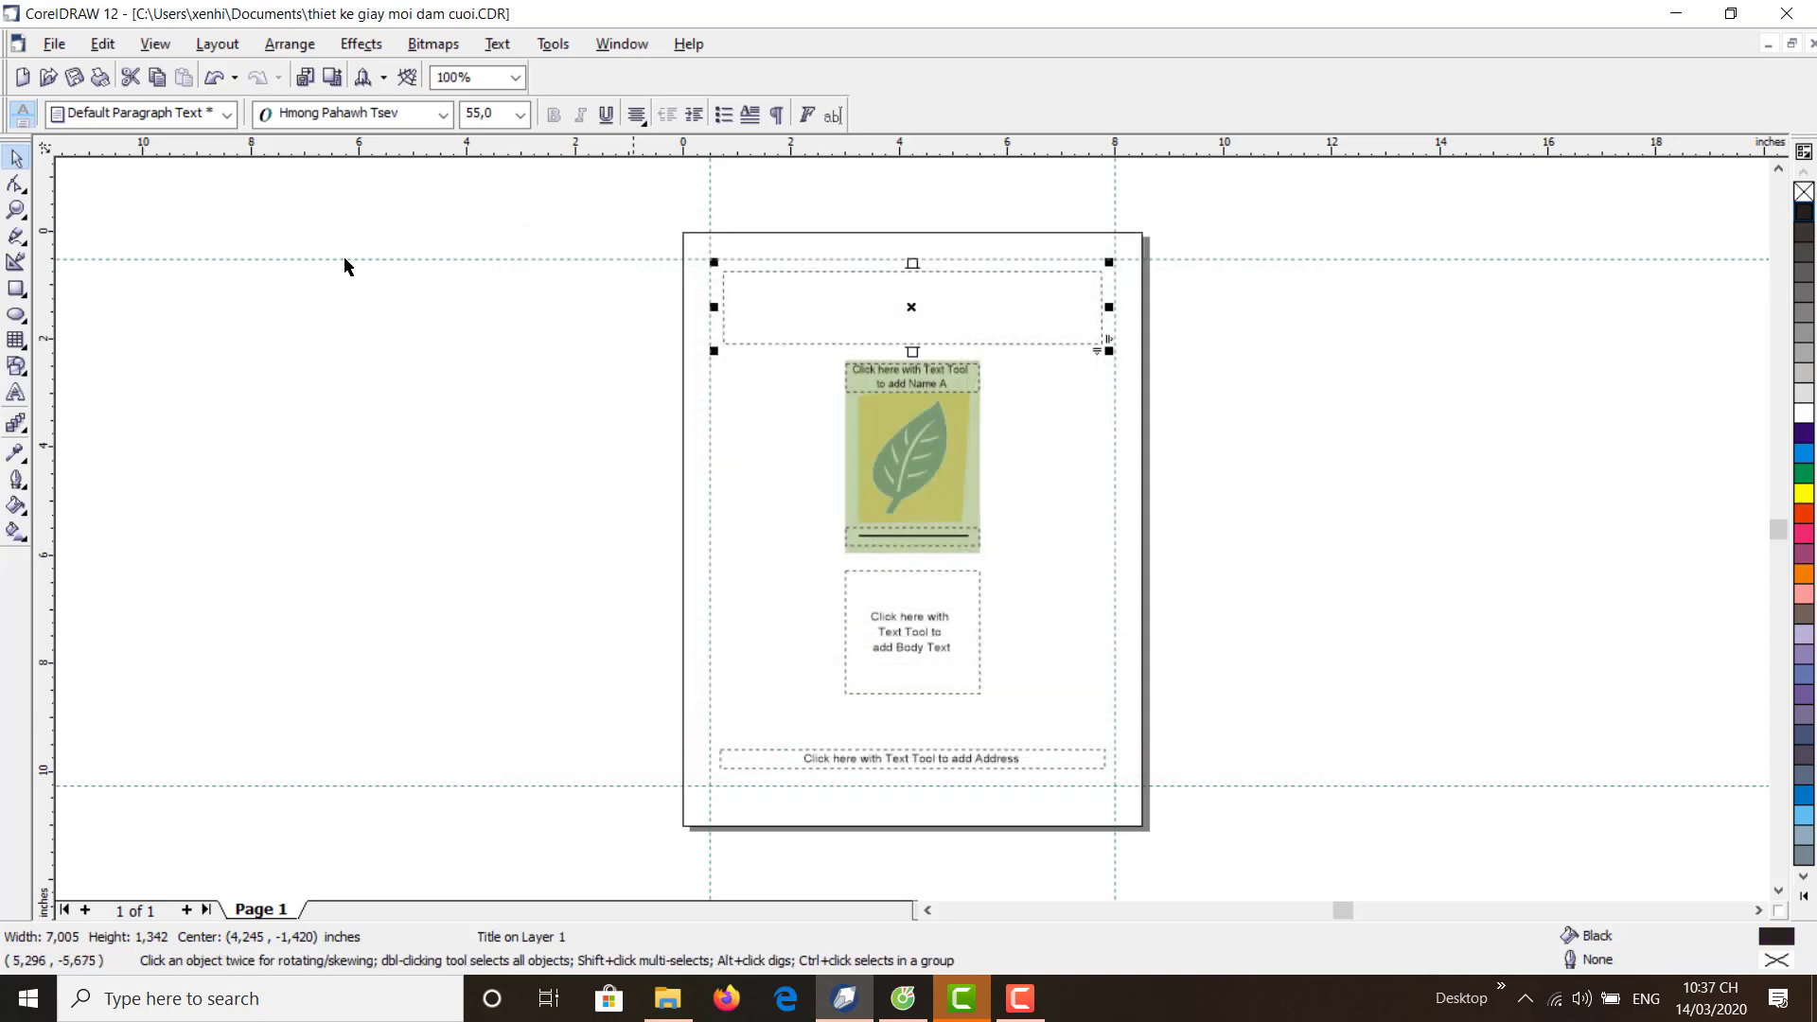
- Review the import, export and printing commands, display the invitation drawing's print preview, and close the preview
click(54, 45)
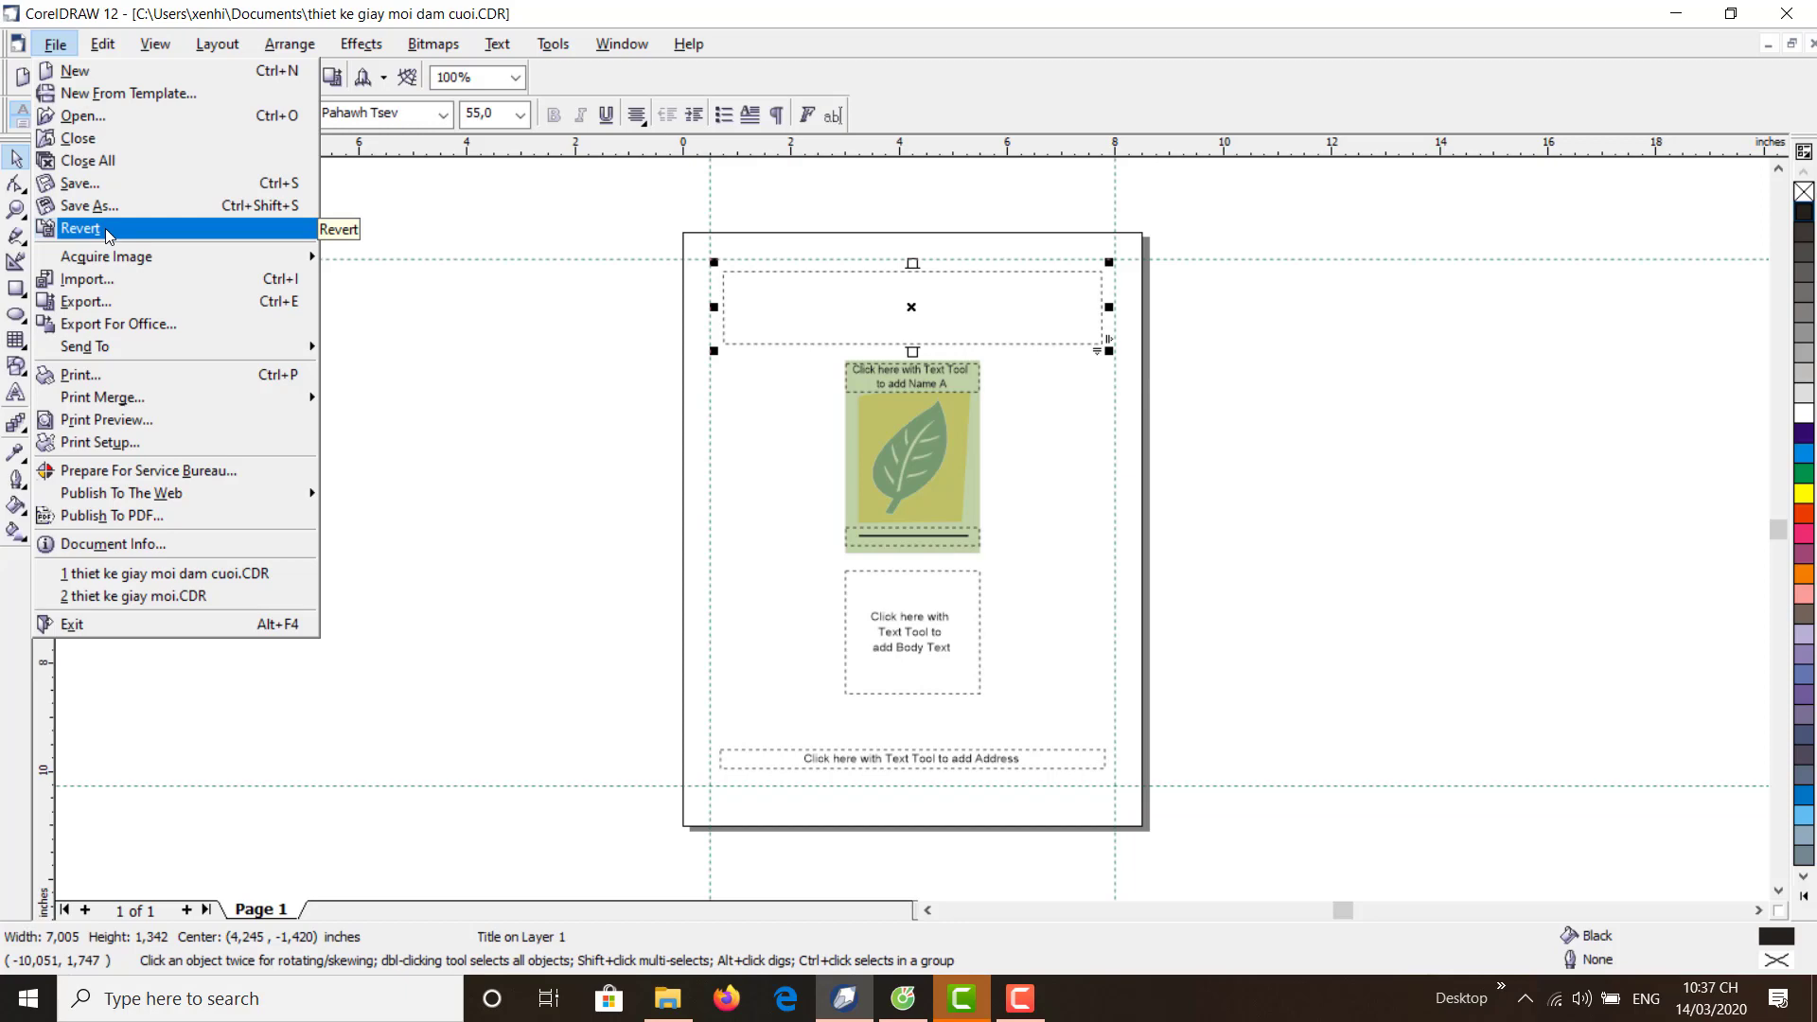
mouse_move(106, 254)
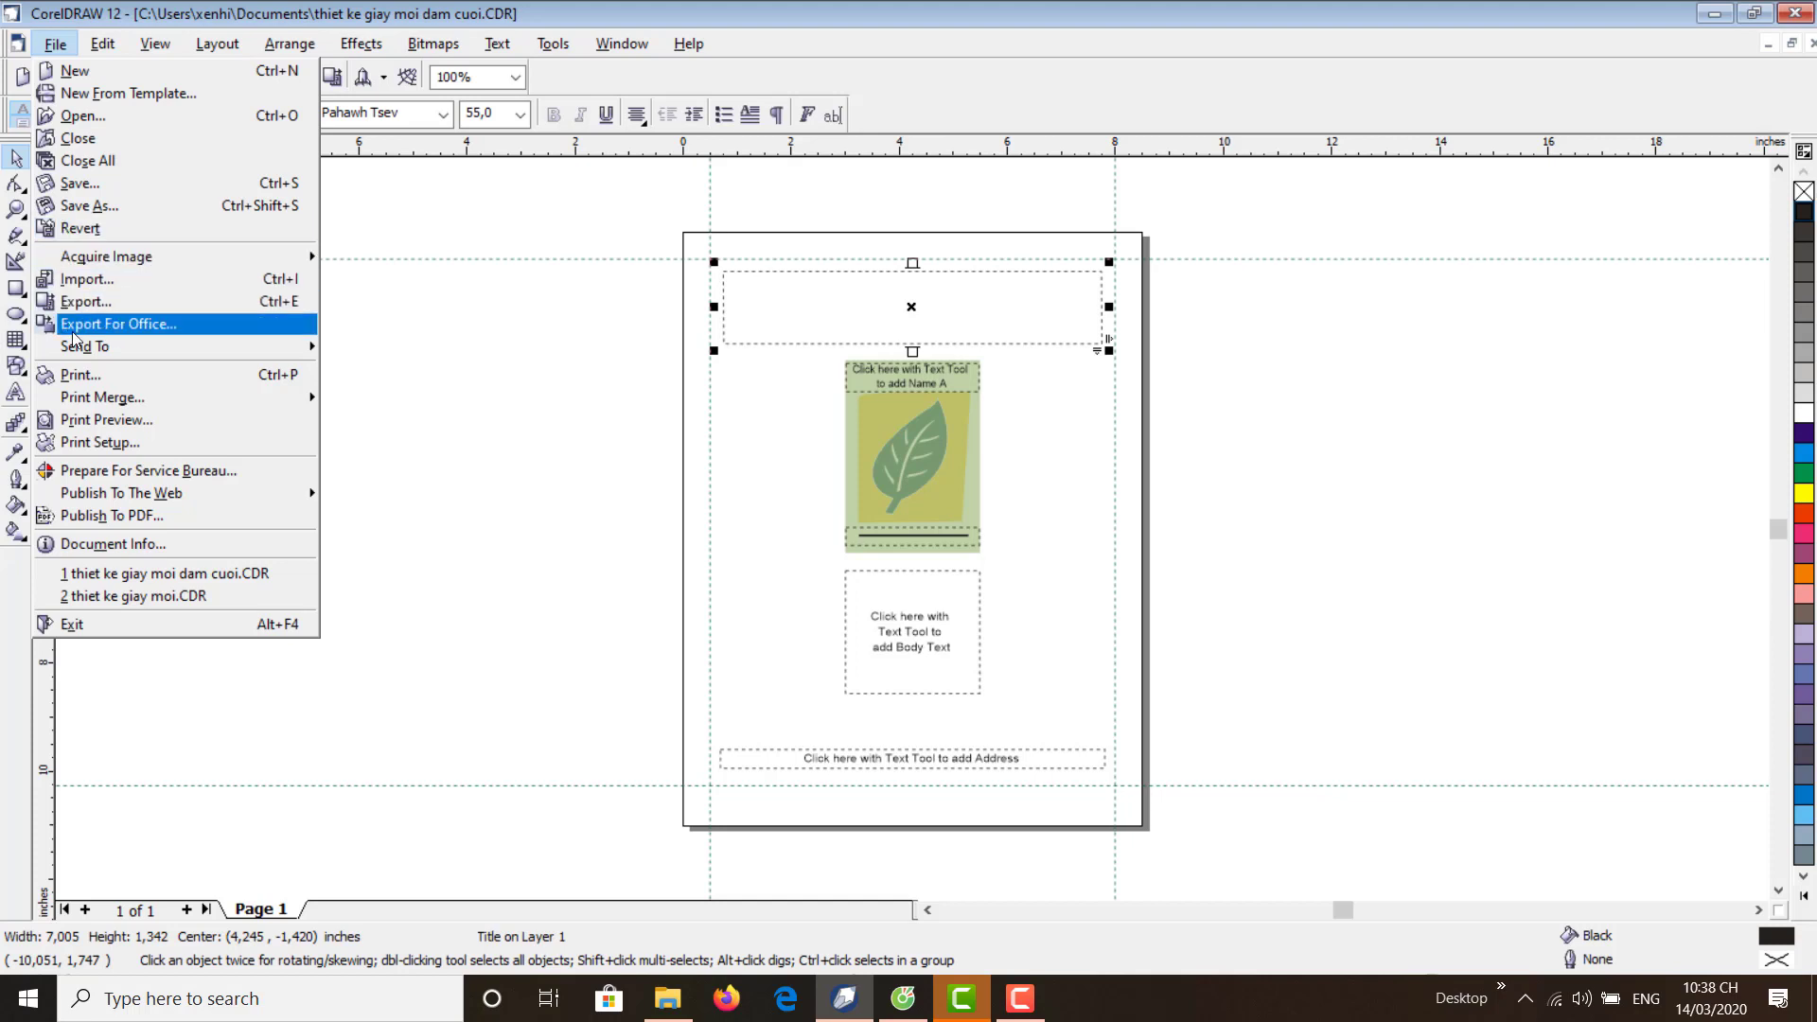
mouse_move(121, 344)
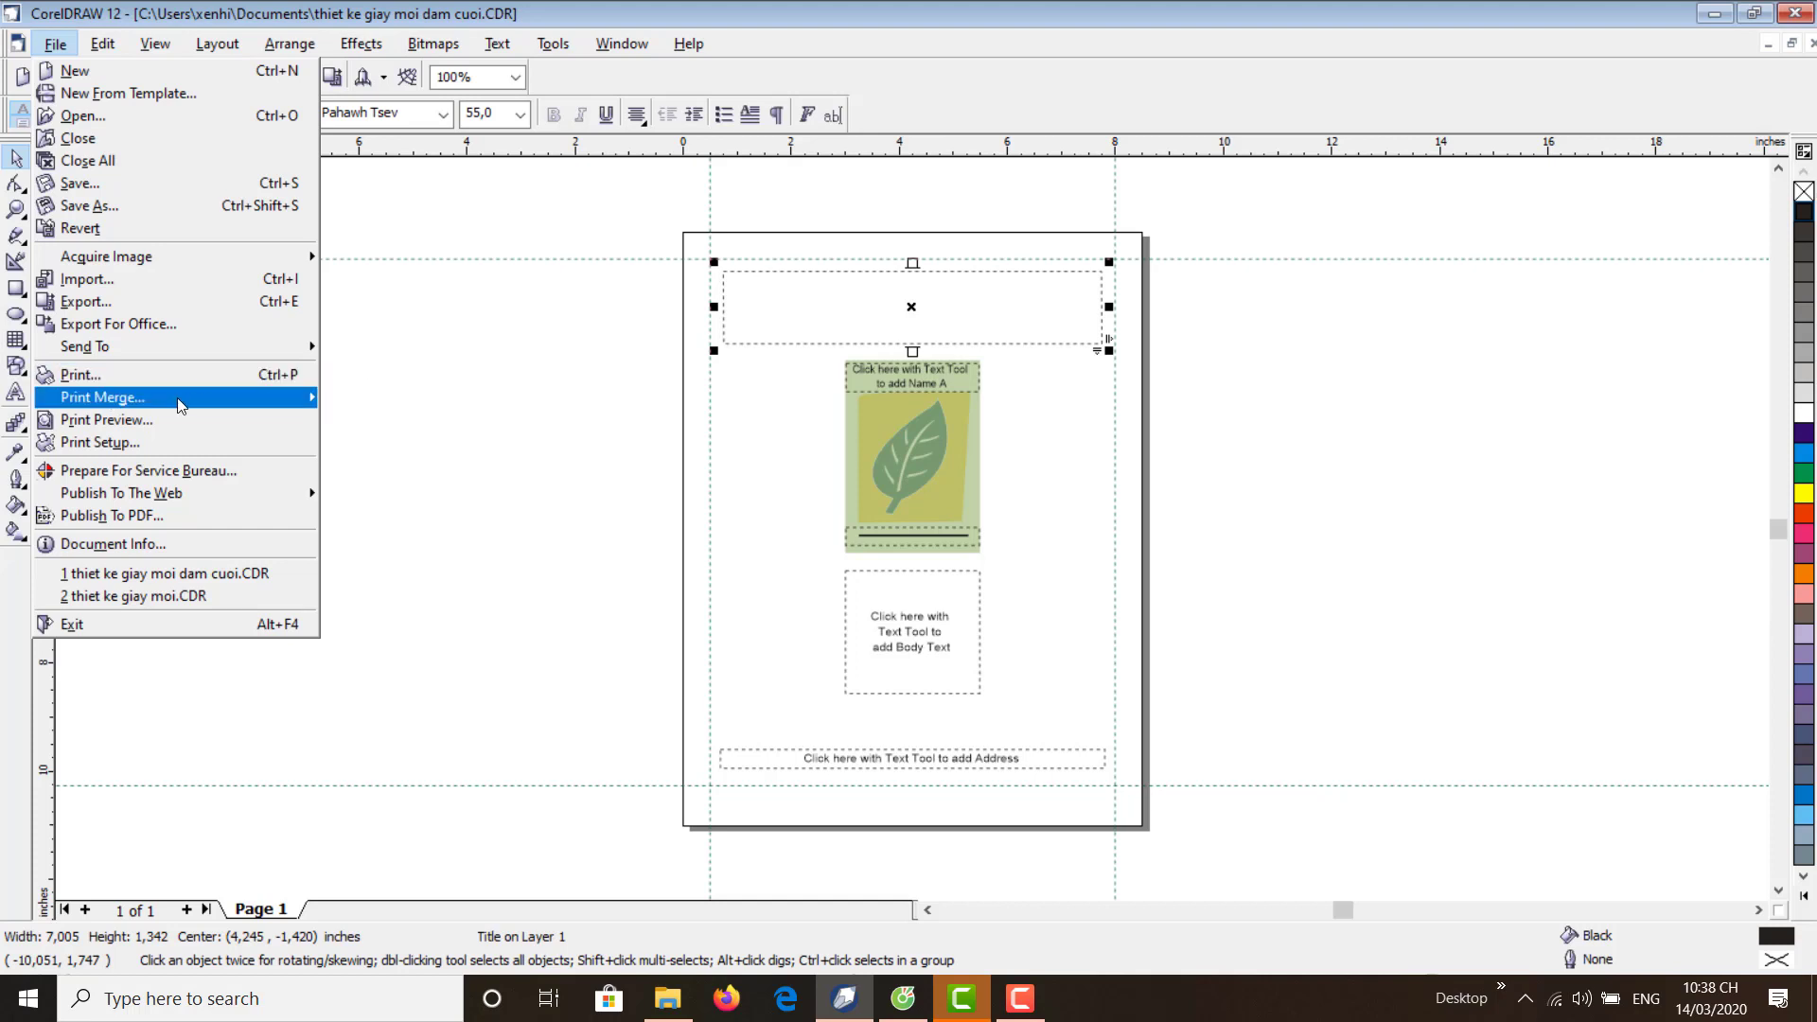
mouse_move(159, 409)
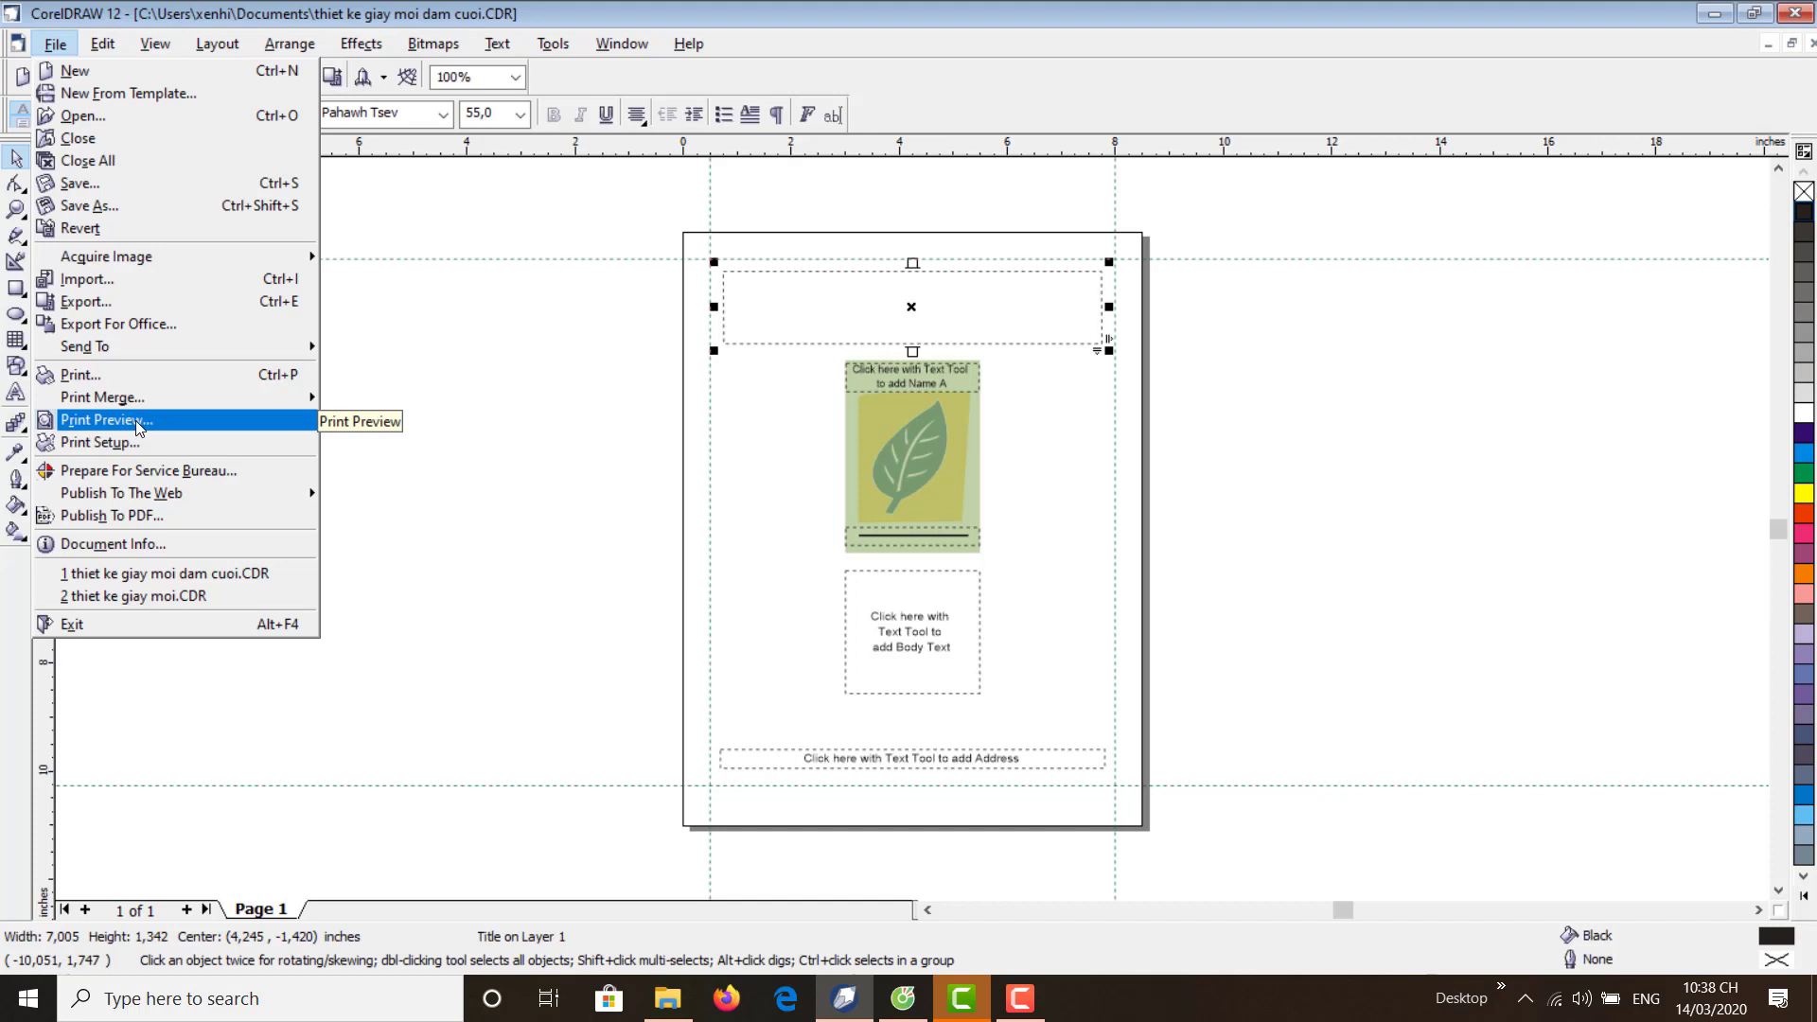
click(195, 425)
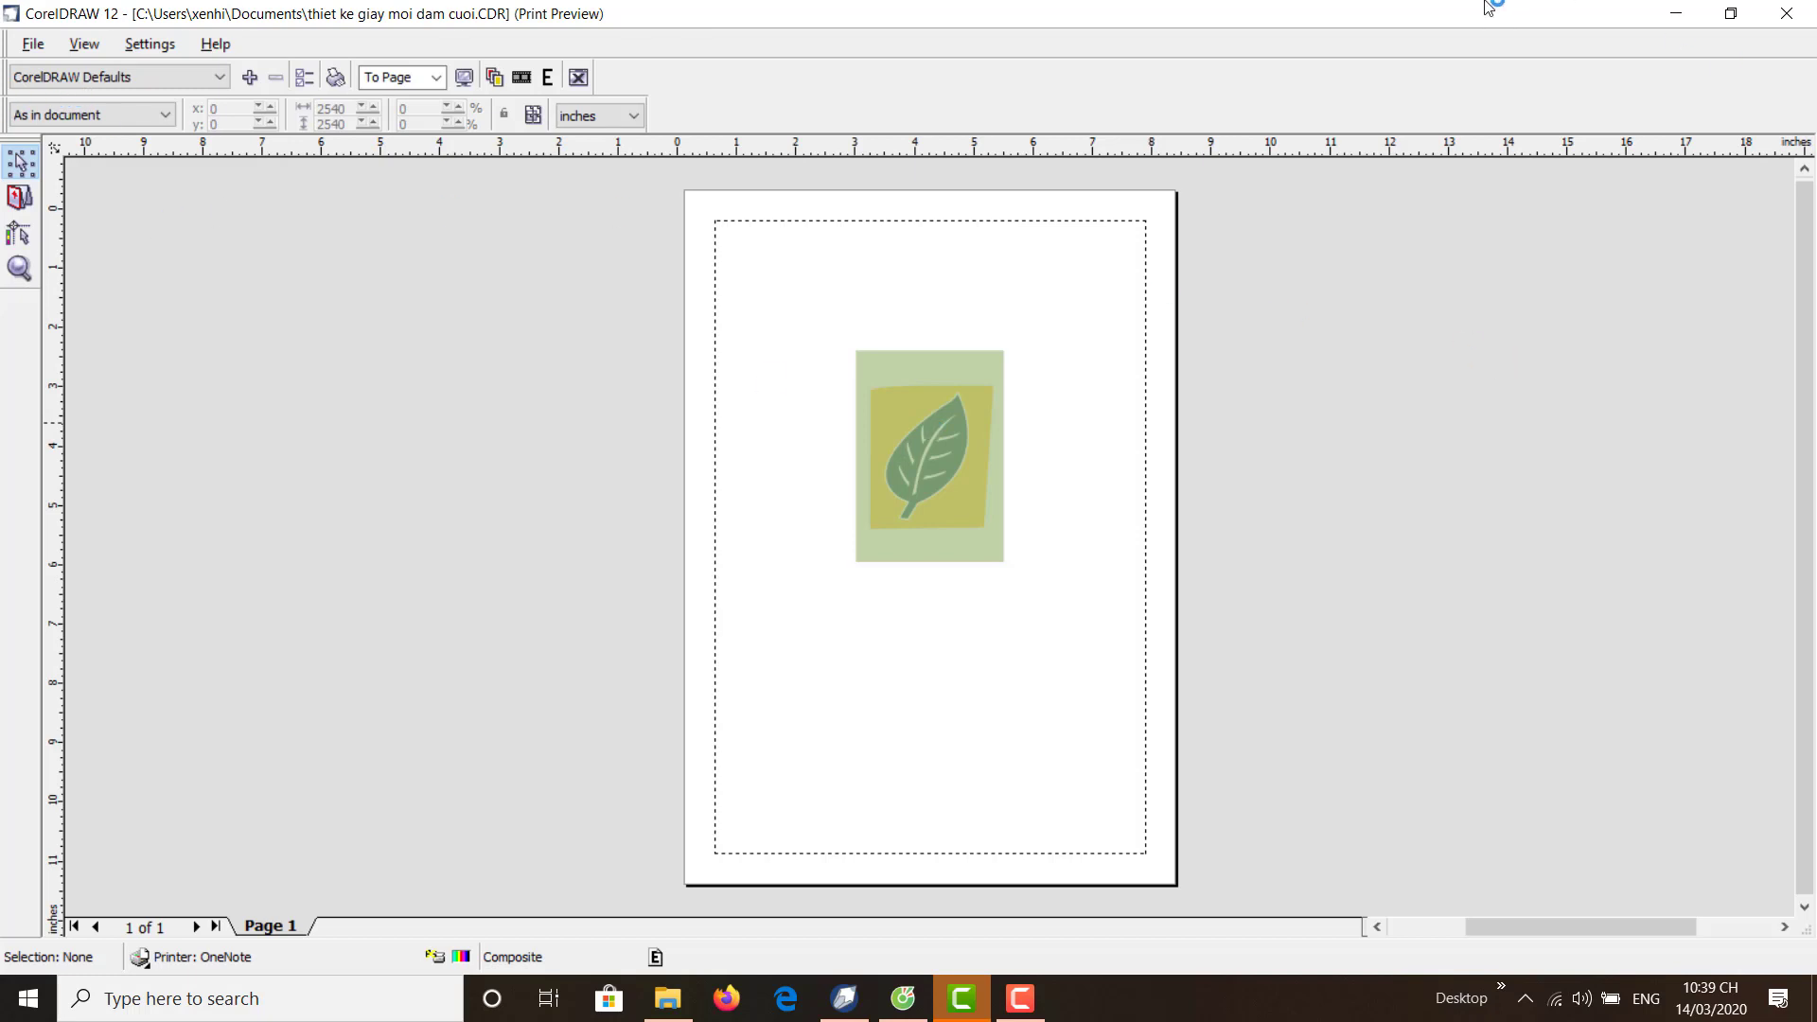
click(586, 77)
- Display the print preview of thiet ke giay moi dam cuoi.CDR again and close it
click(54, 44)
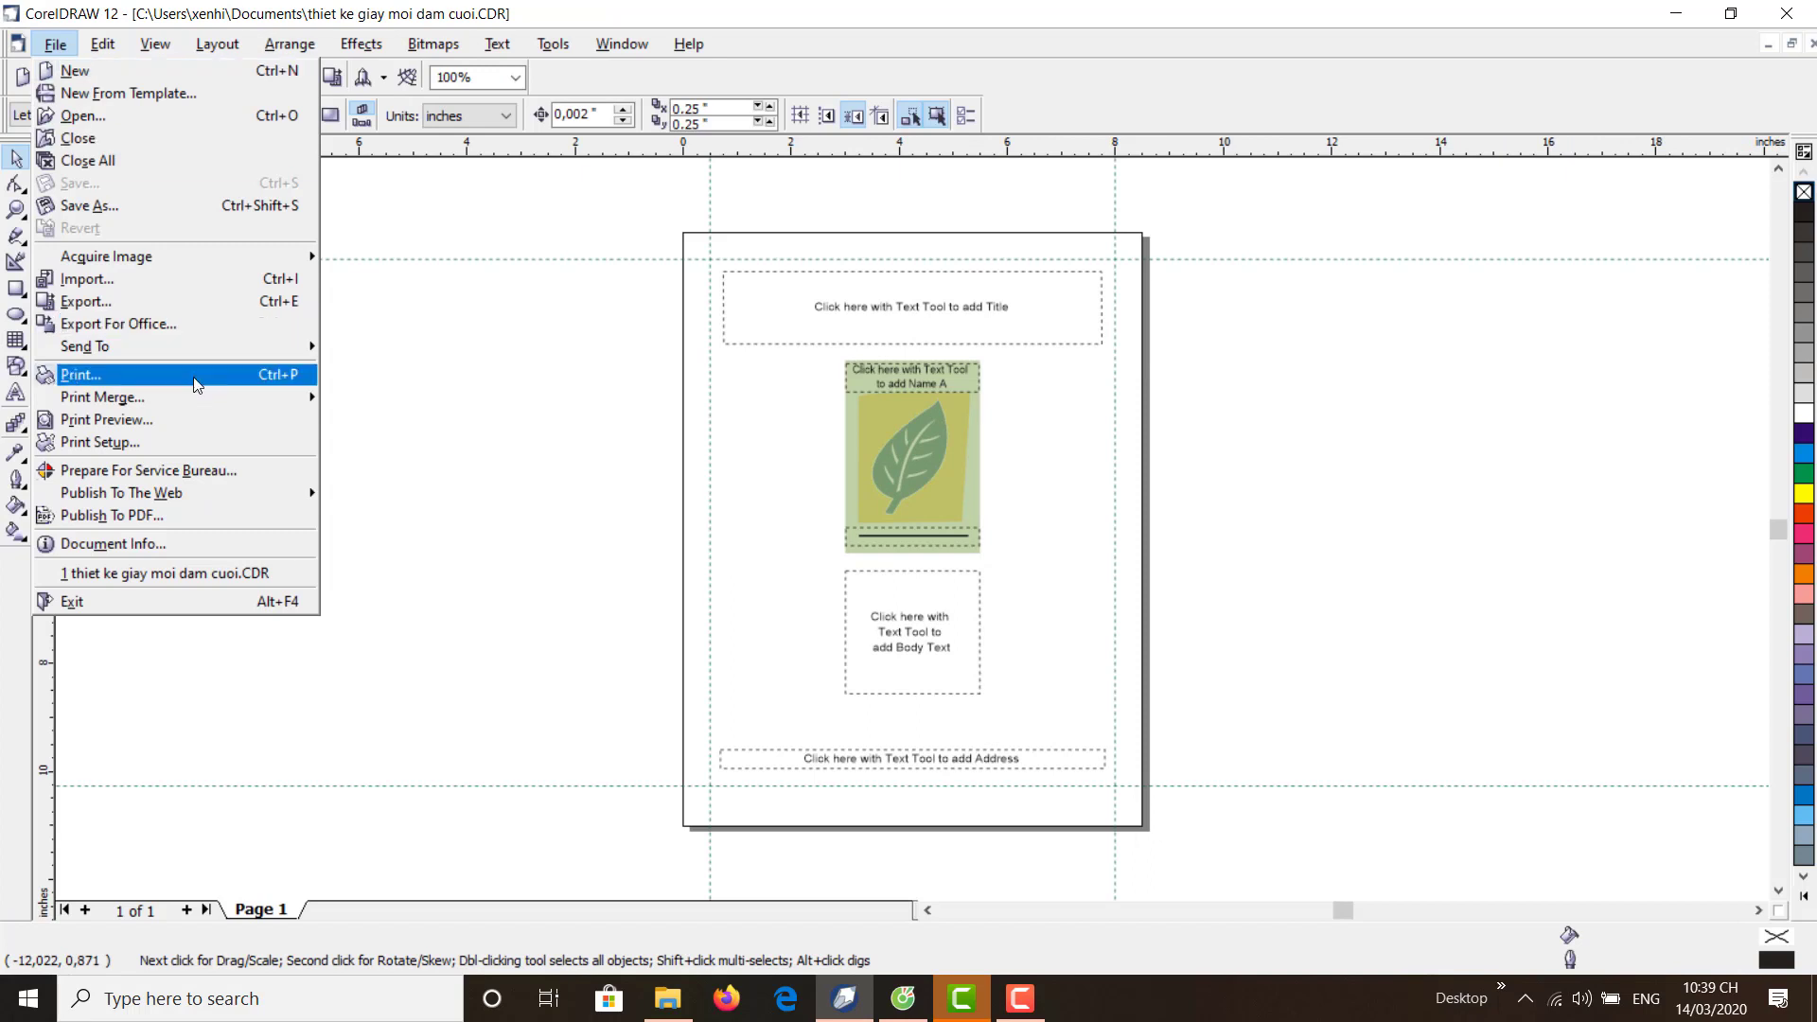
click(180, 433)
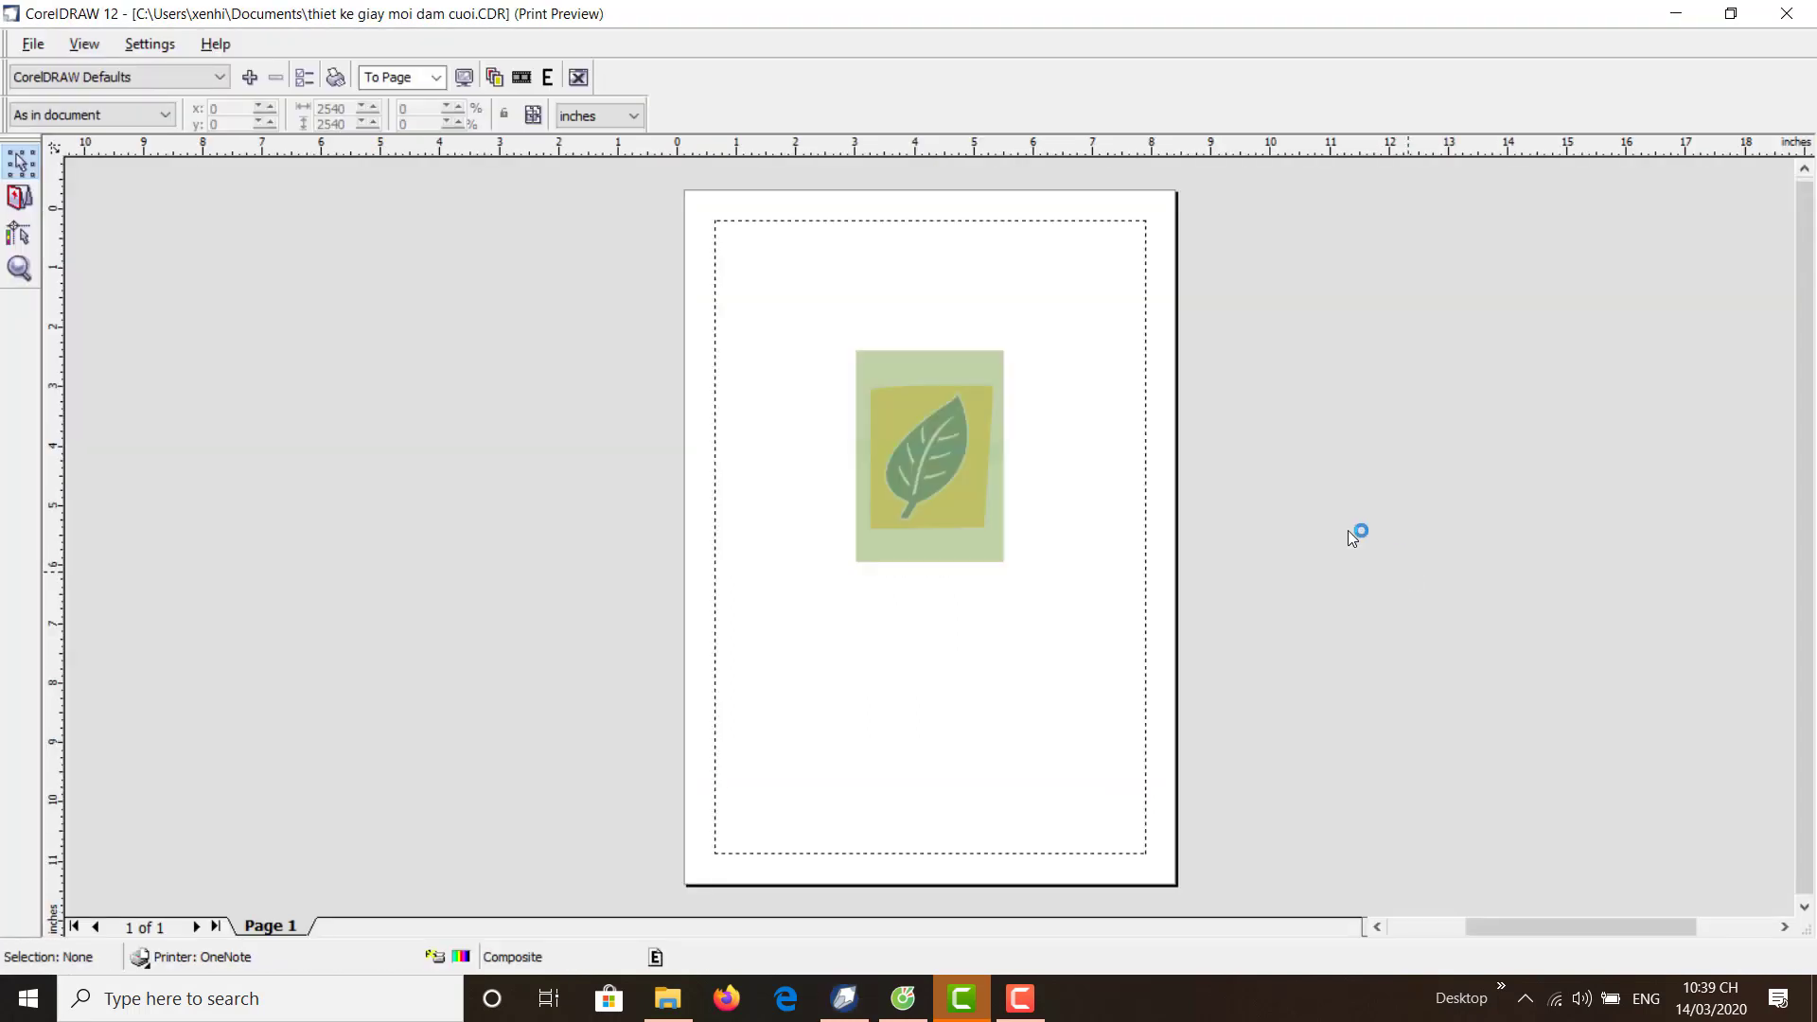
click(585, 81)
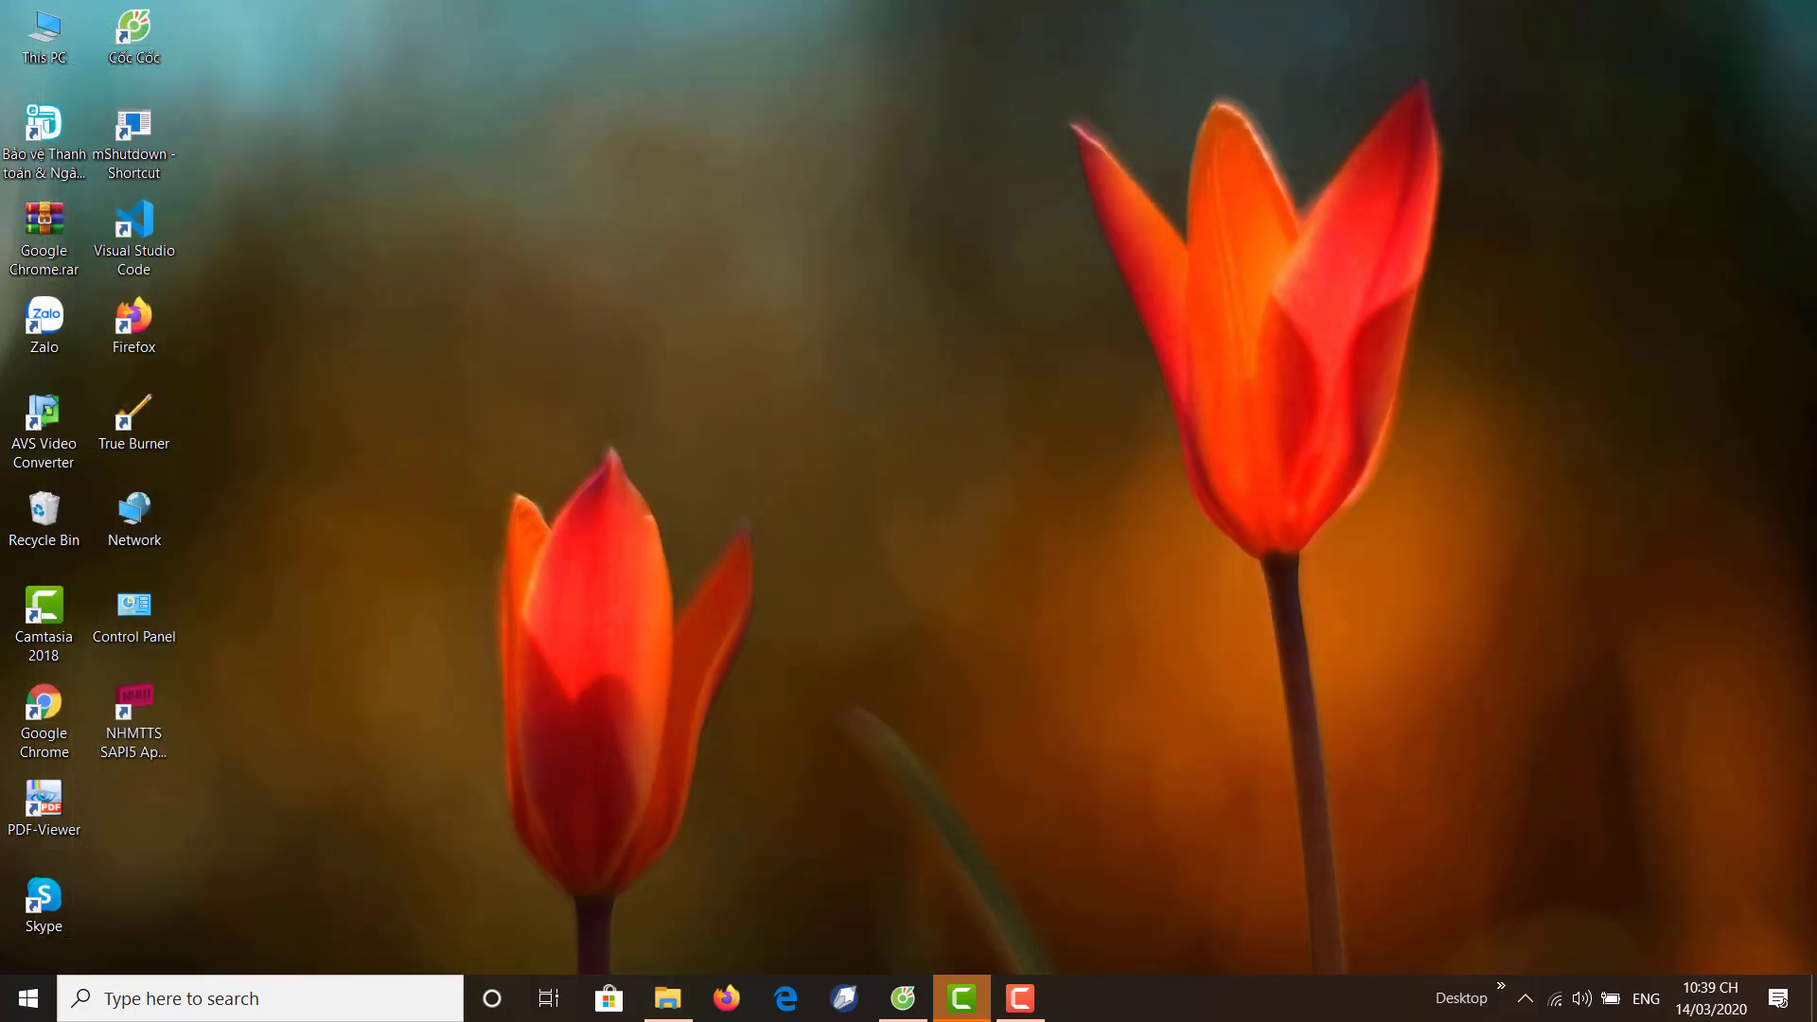
- Restart CorelDRAW 12 with a new blank drawing and open thiet ke giay moi dam cuoi.CDR from Documents
click(843, 999)
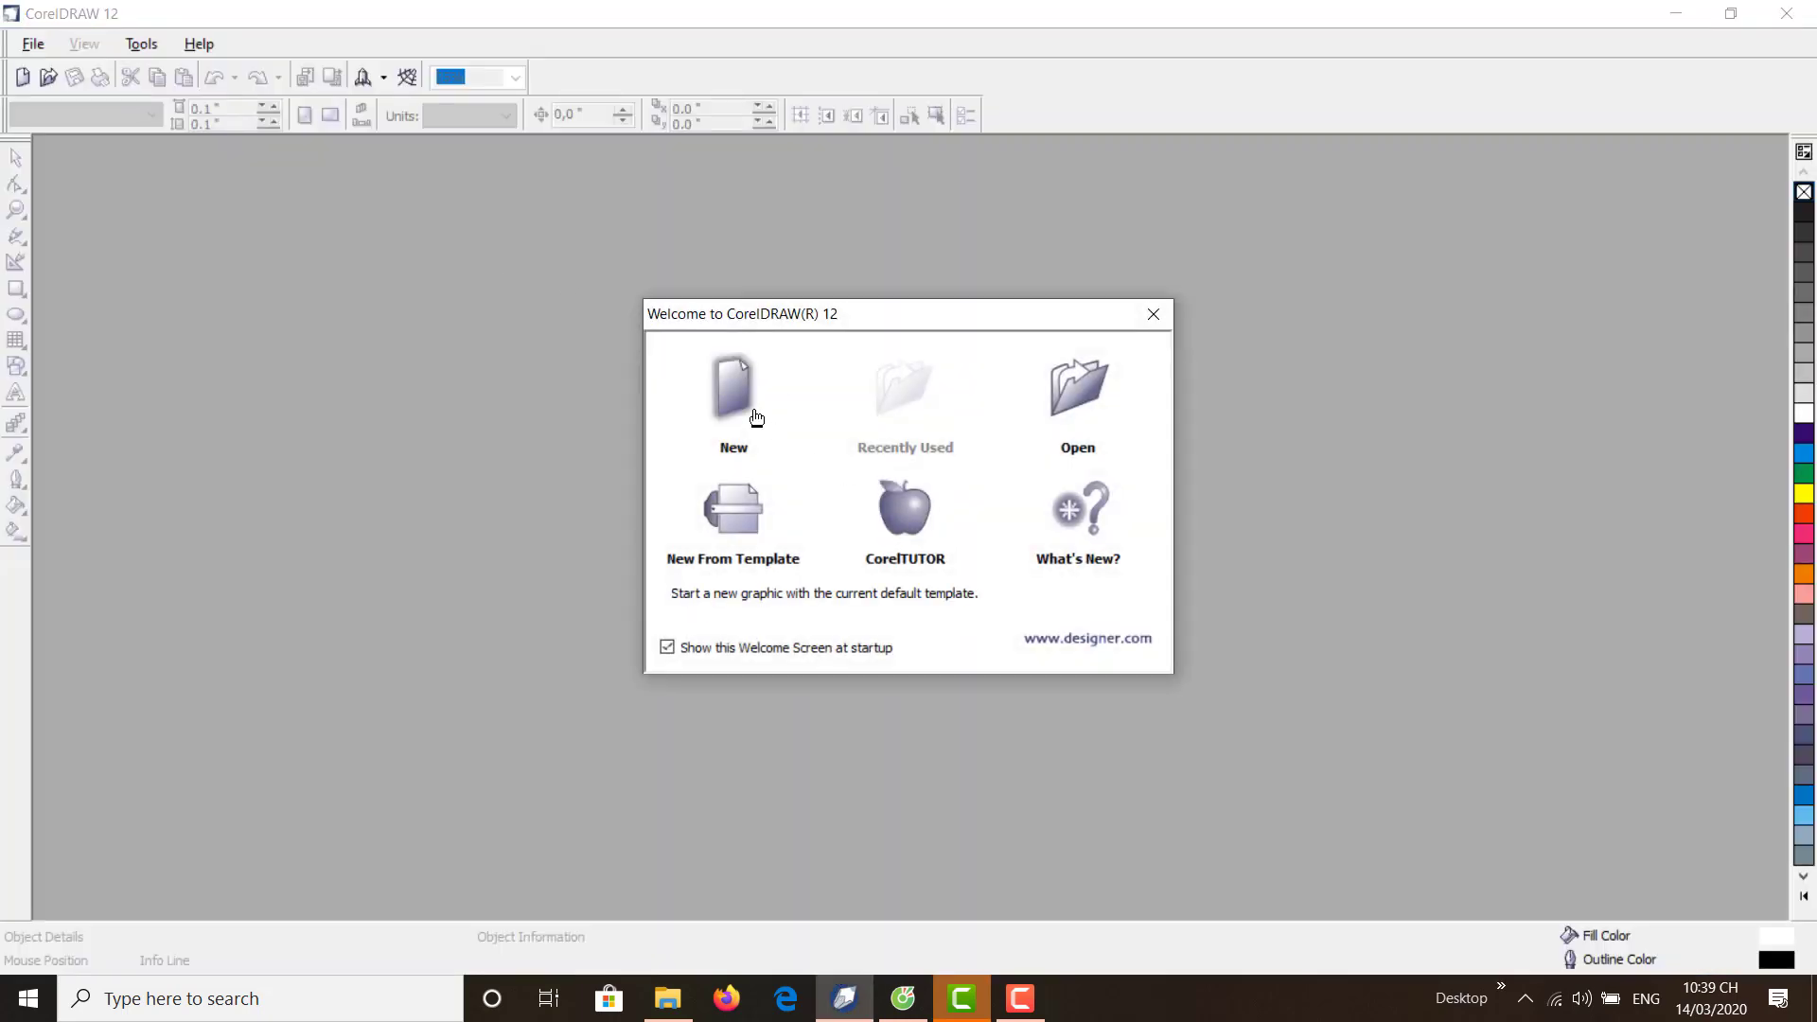
click(756, 417)
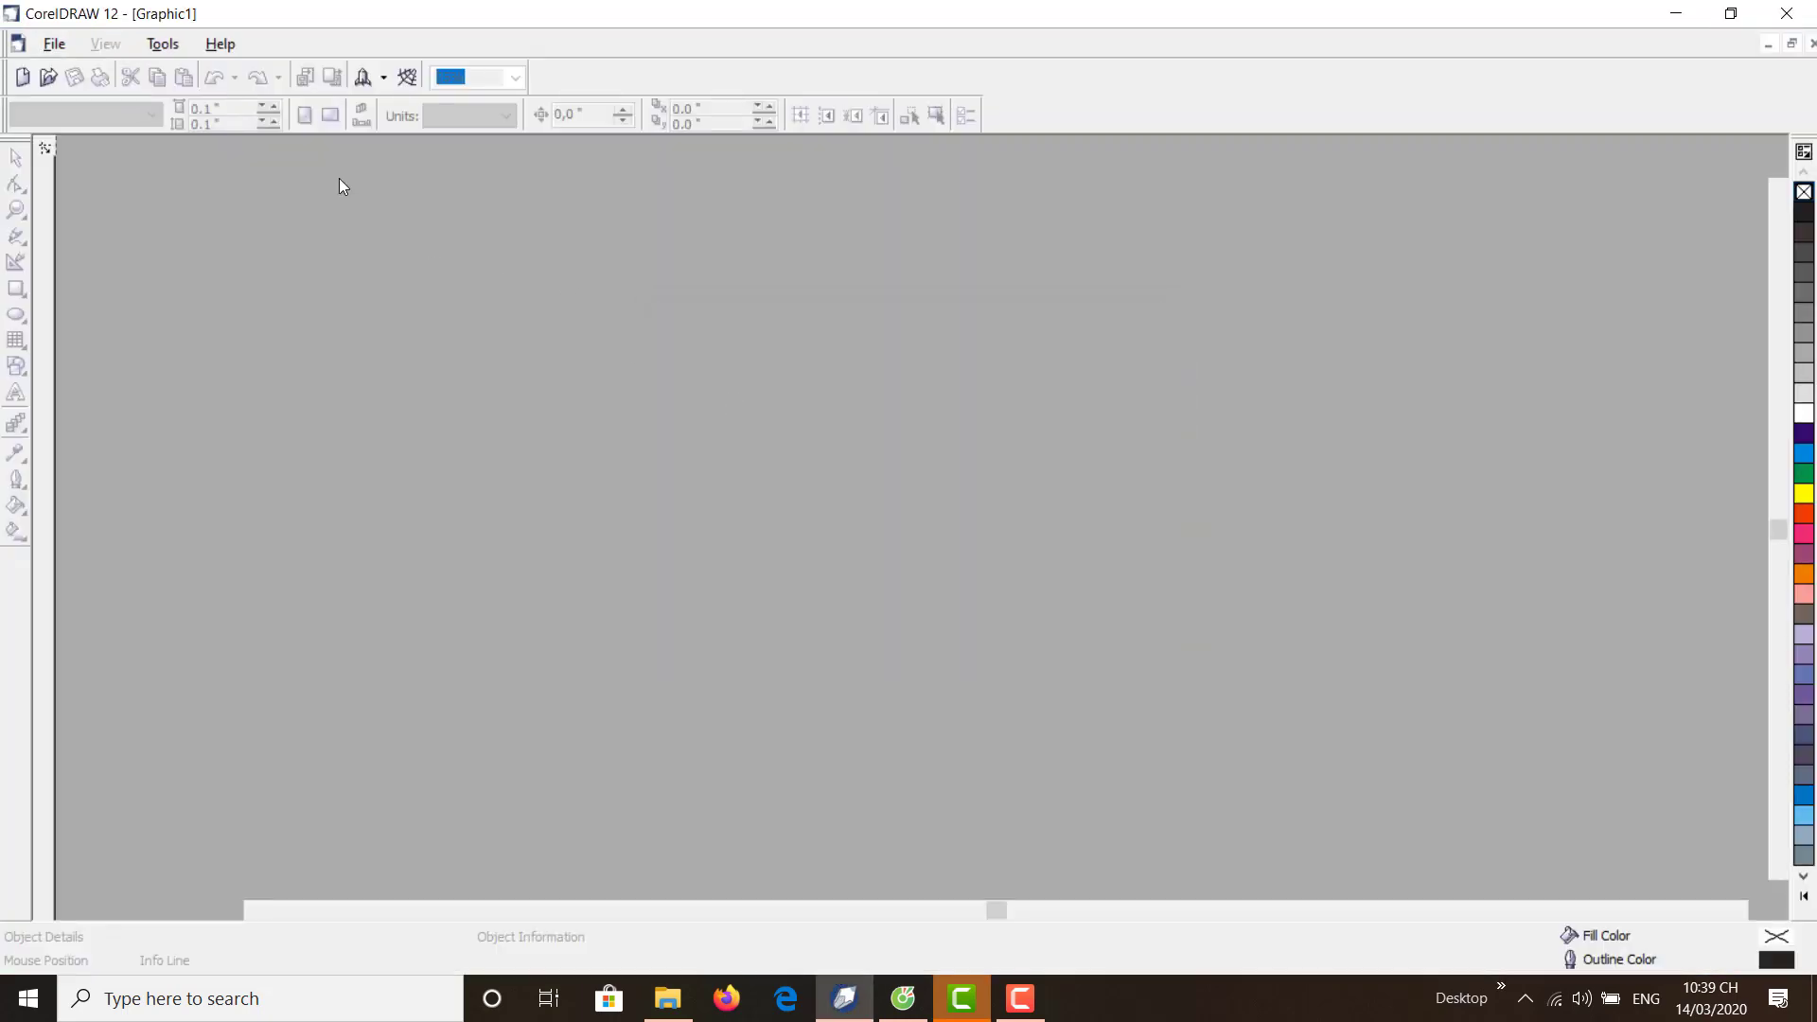
click(55, 44)
click(60, 123)
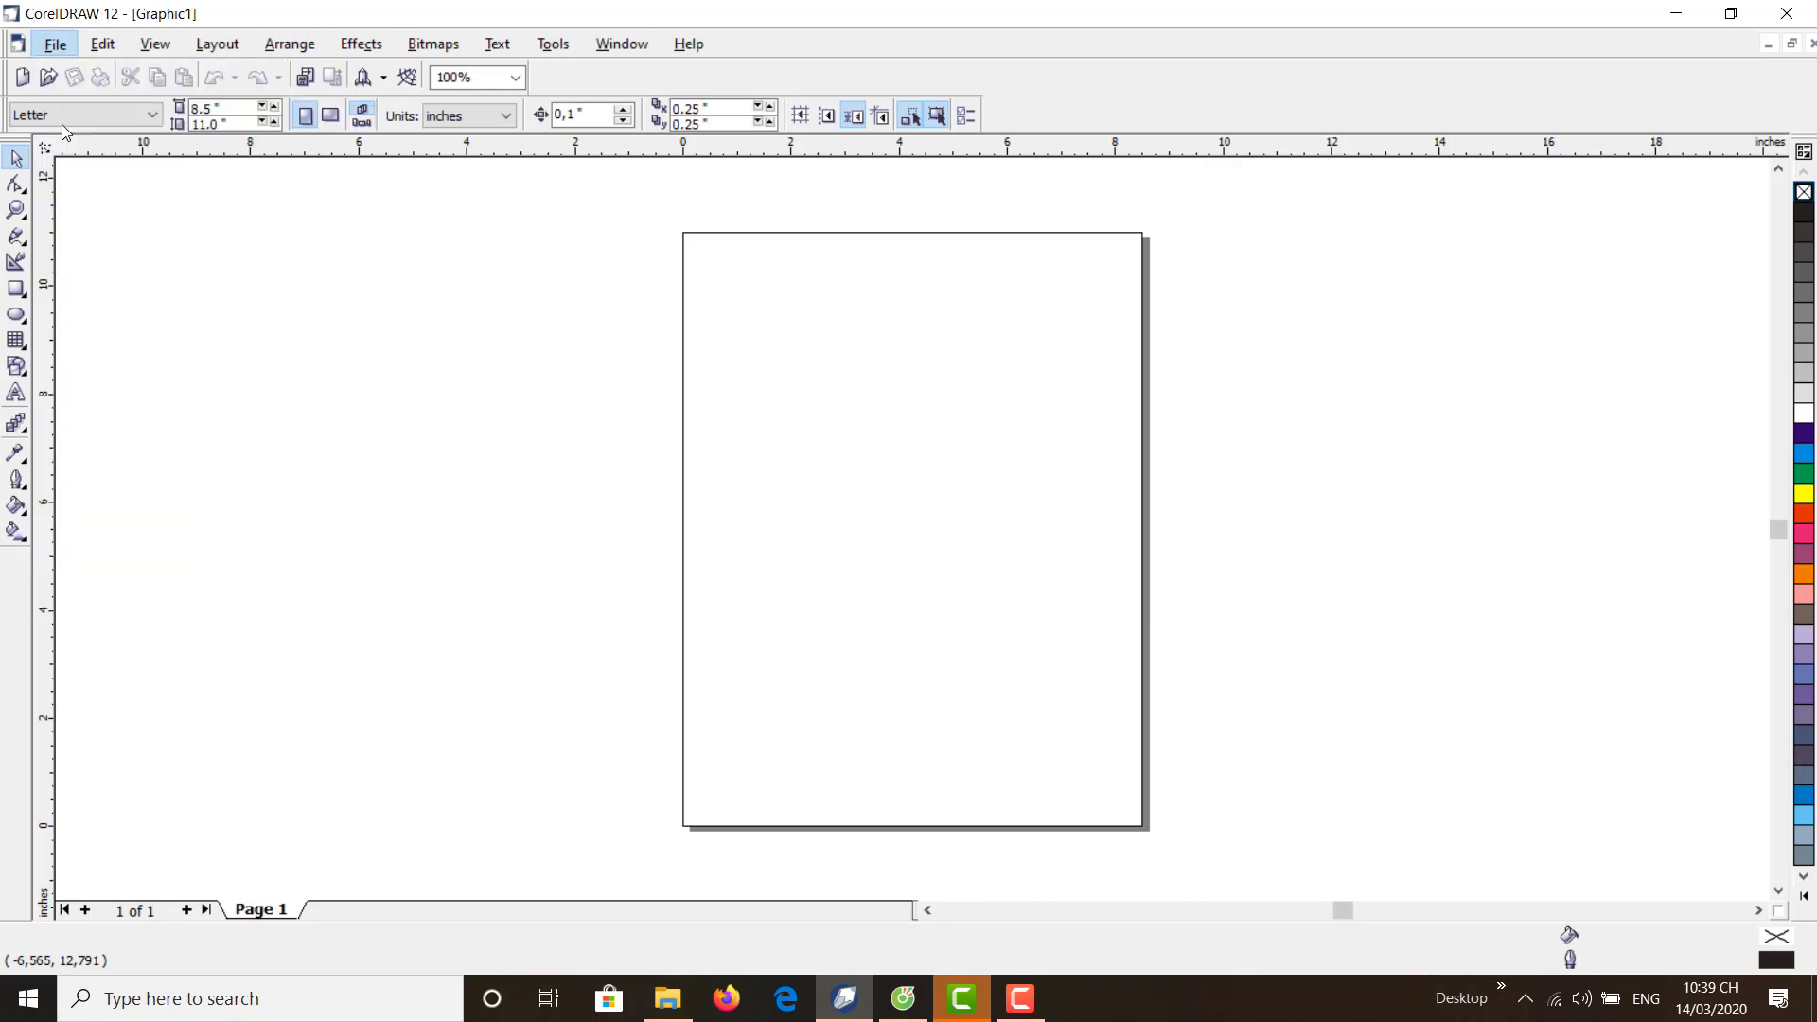
double_click(677, 451)
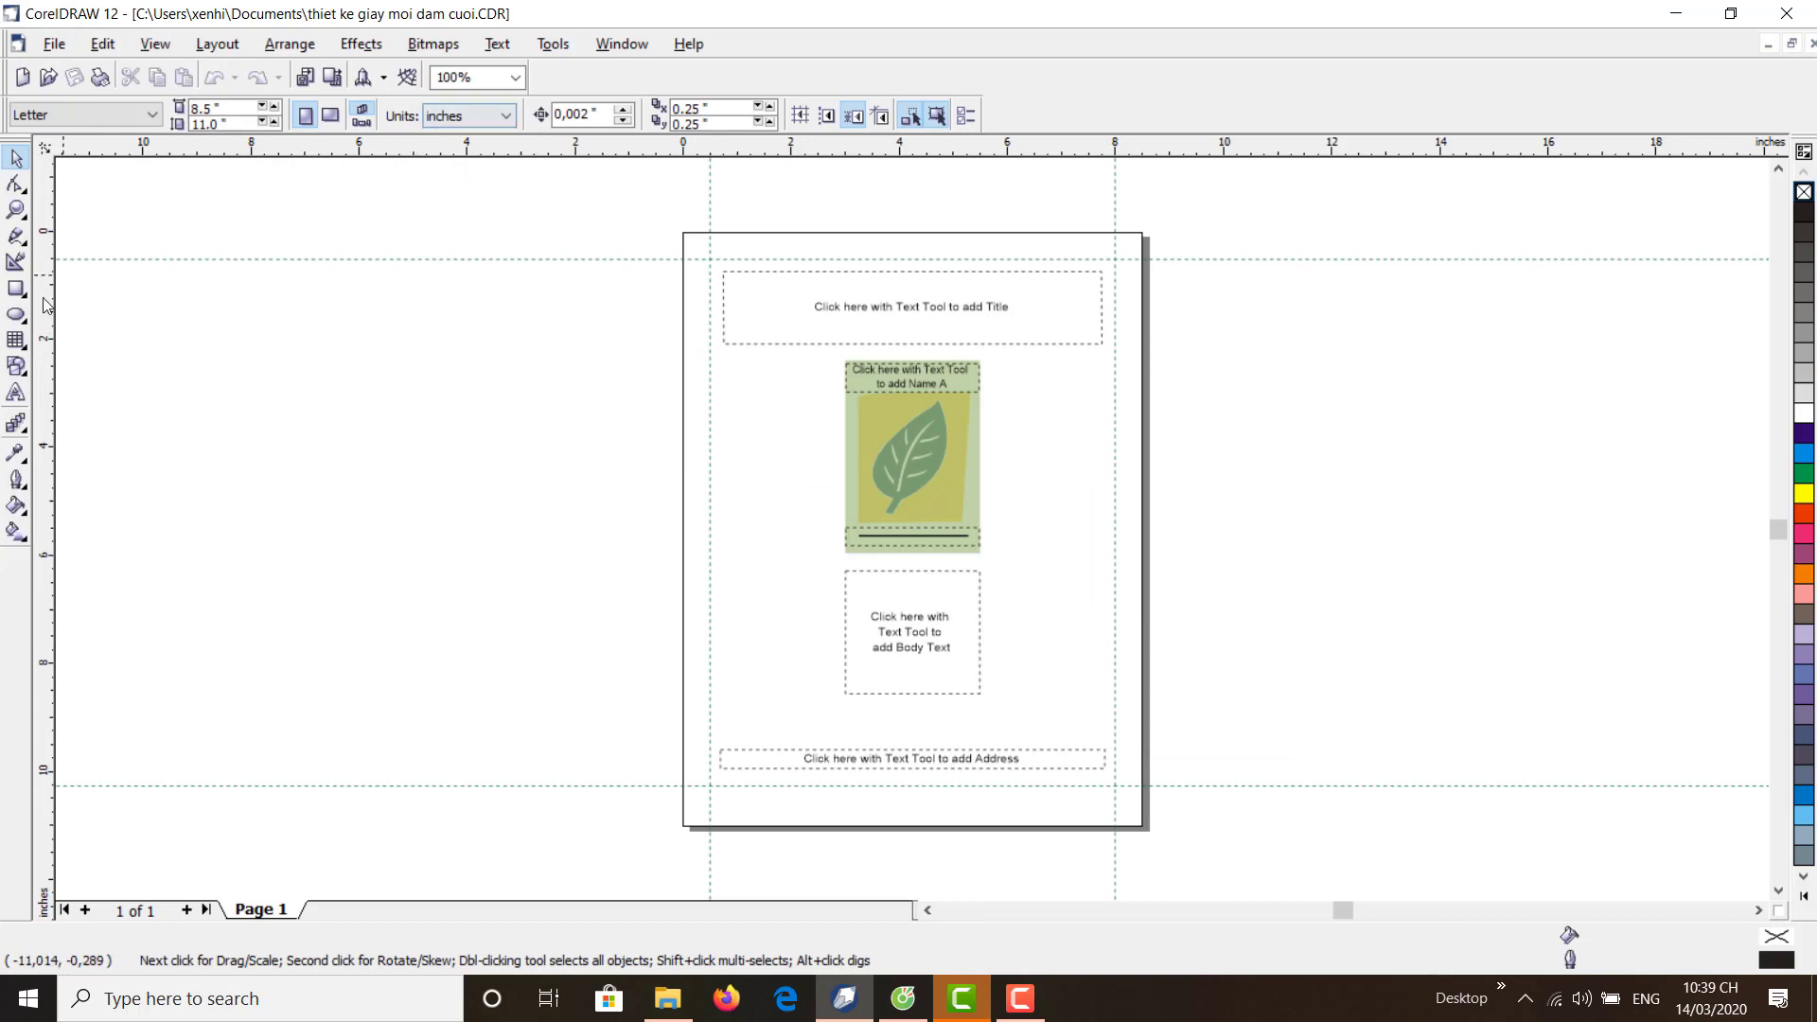
- Check how the reopened invitation drawing will print in the print preview, and exit the preview
click(61, 49)
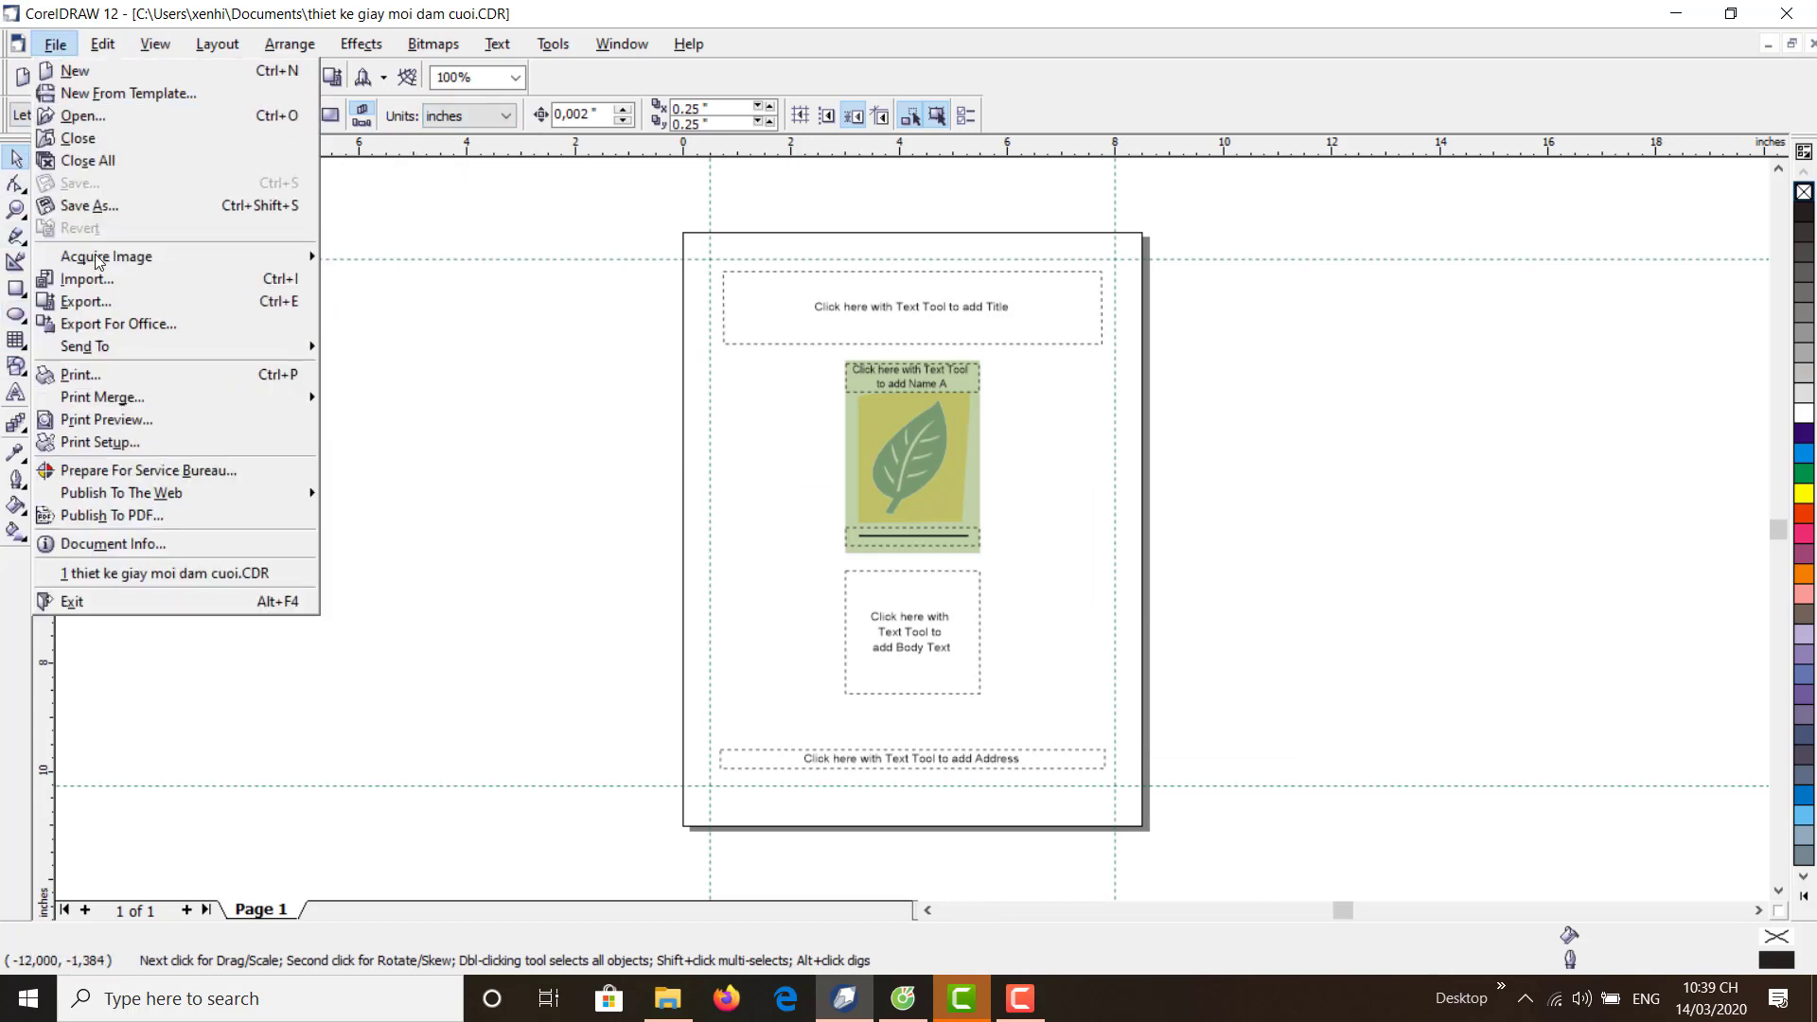
click(142, 418)
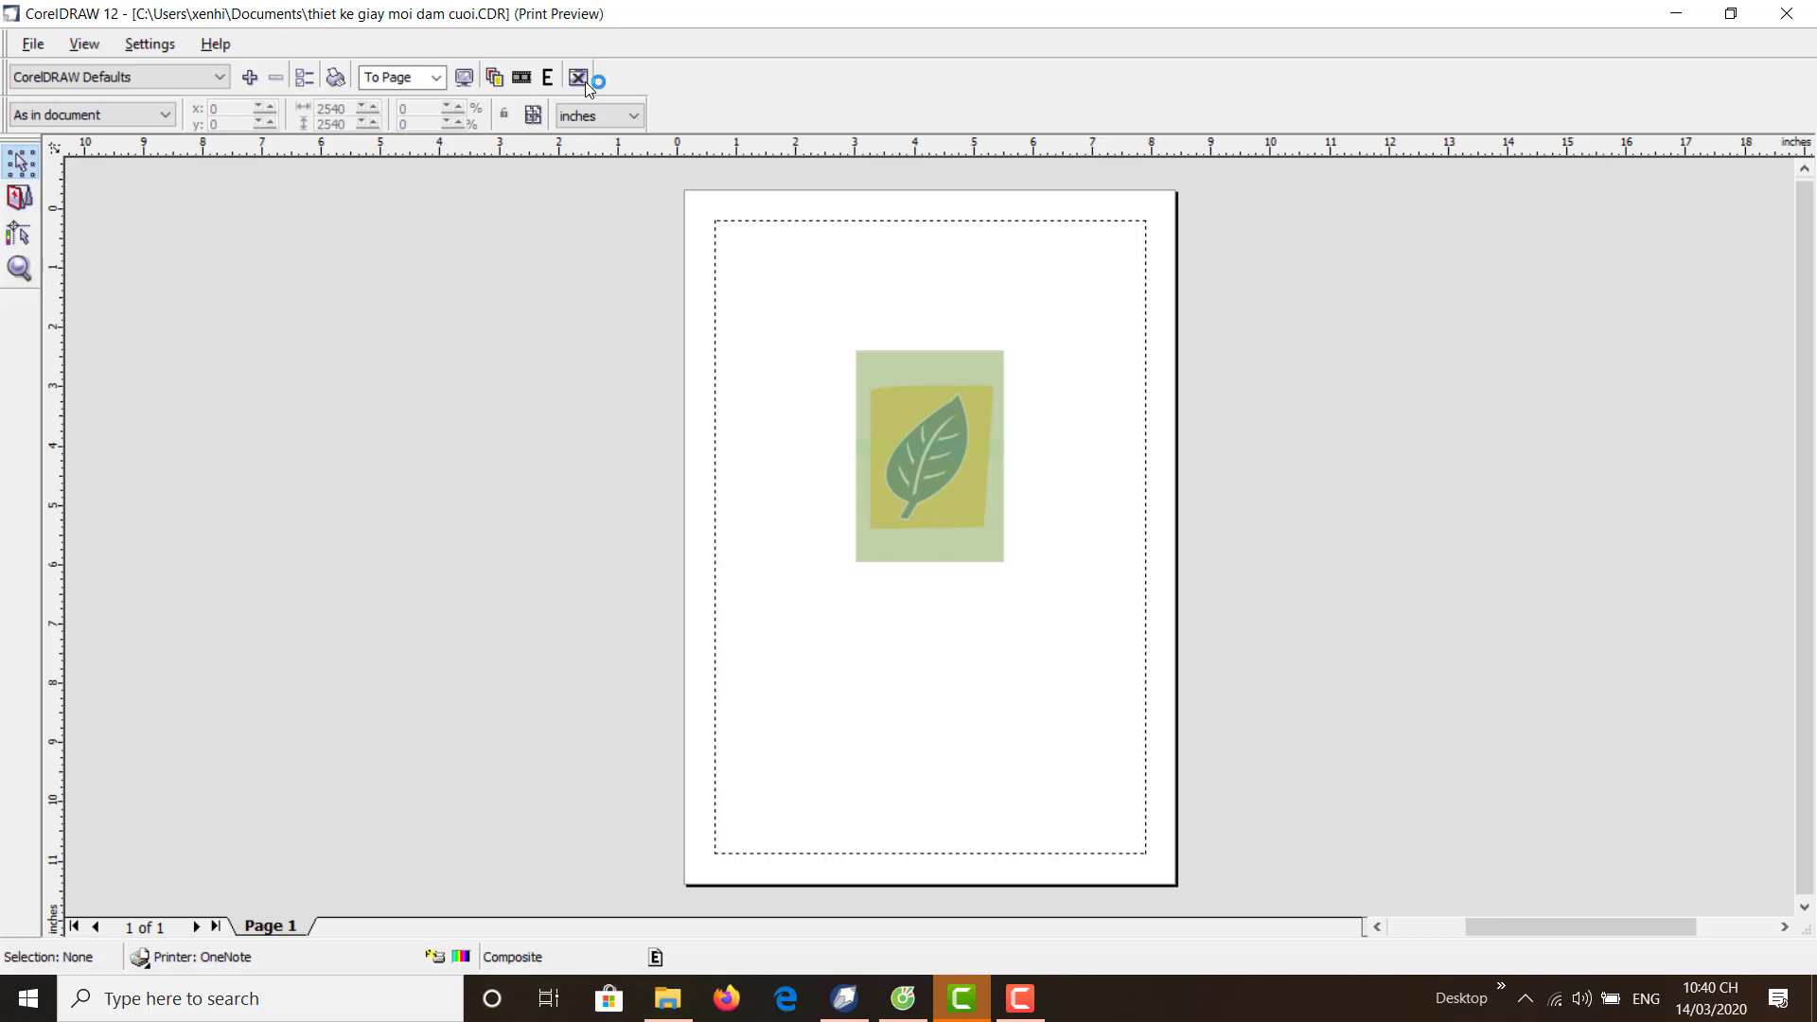
click(578, 78)
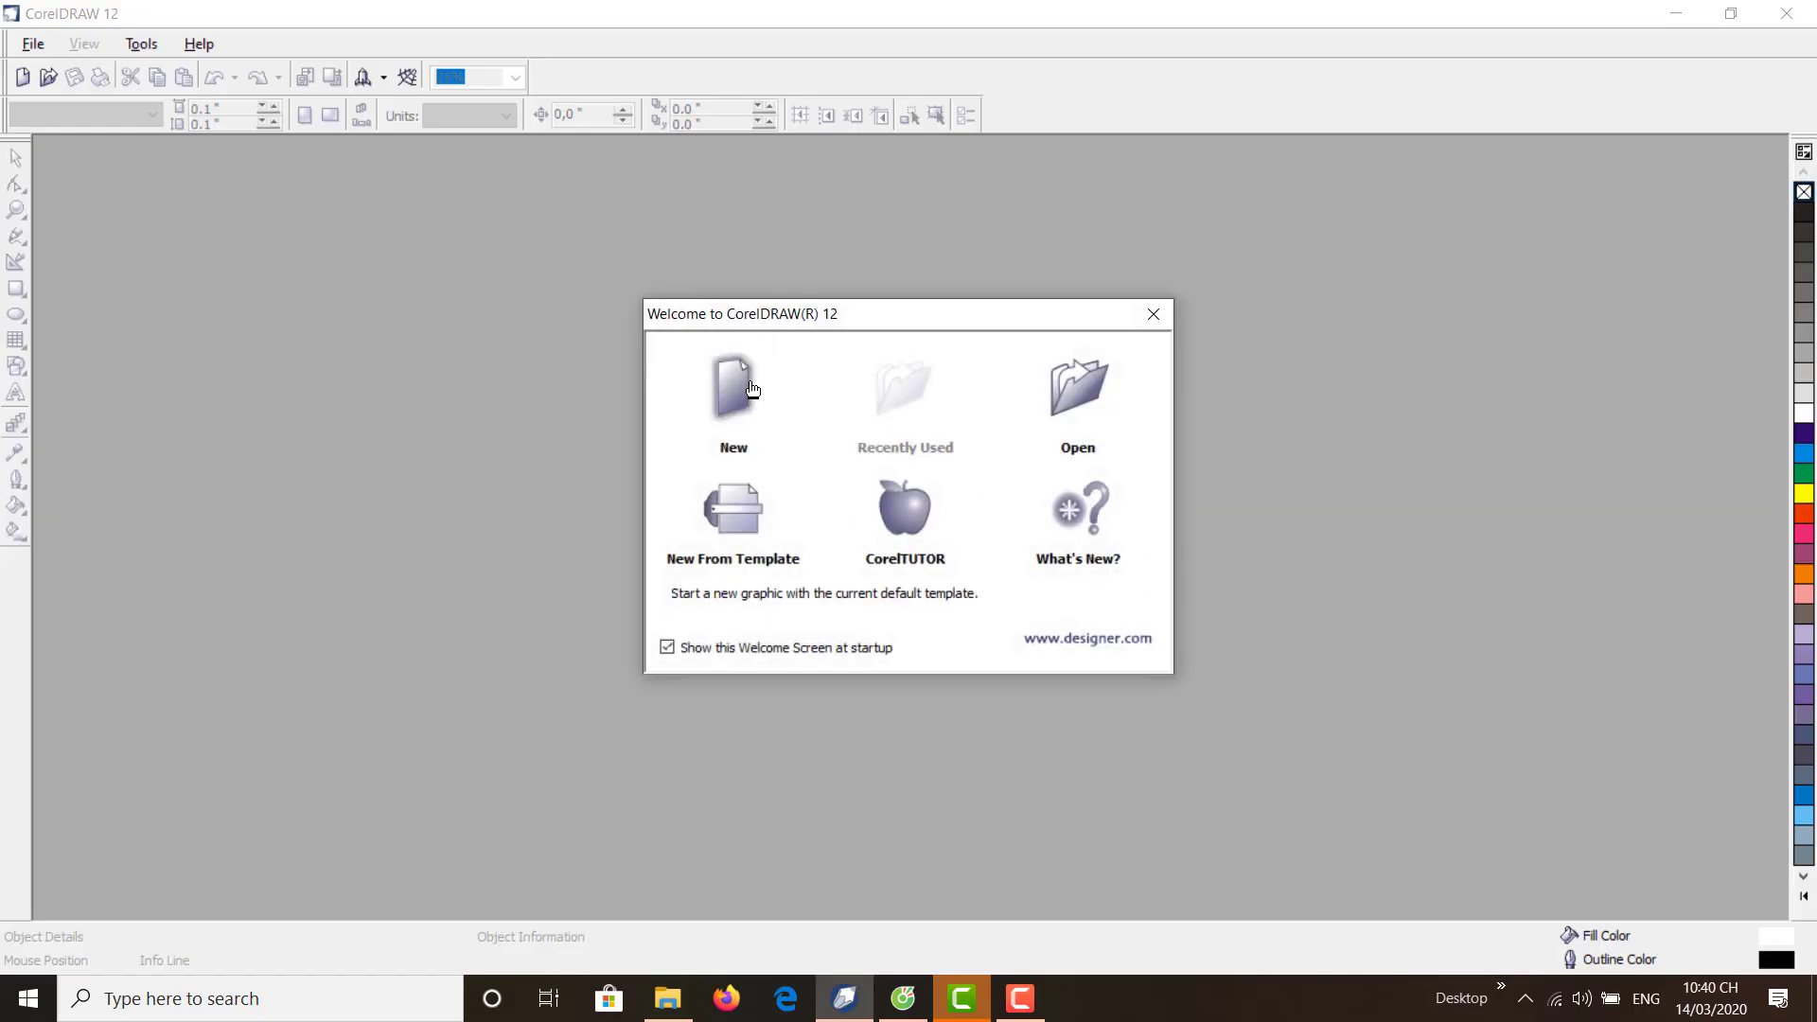
- Create a new blank drawing and open thiet ke giay moi dam cuoi.CDR from the Documents folder
click(743, 388)
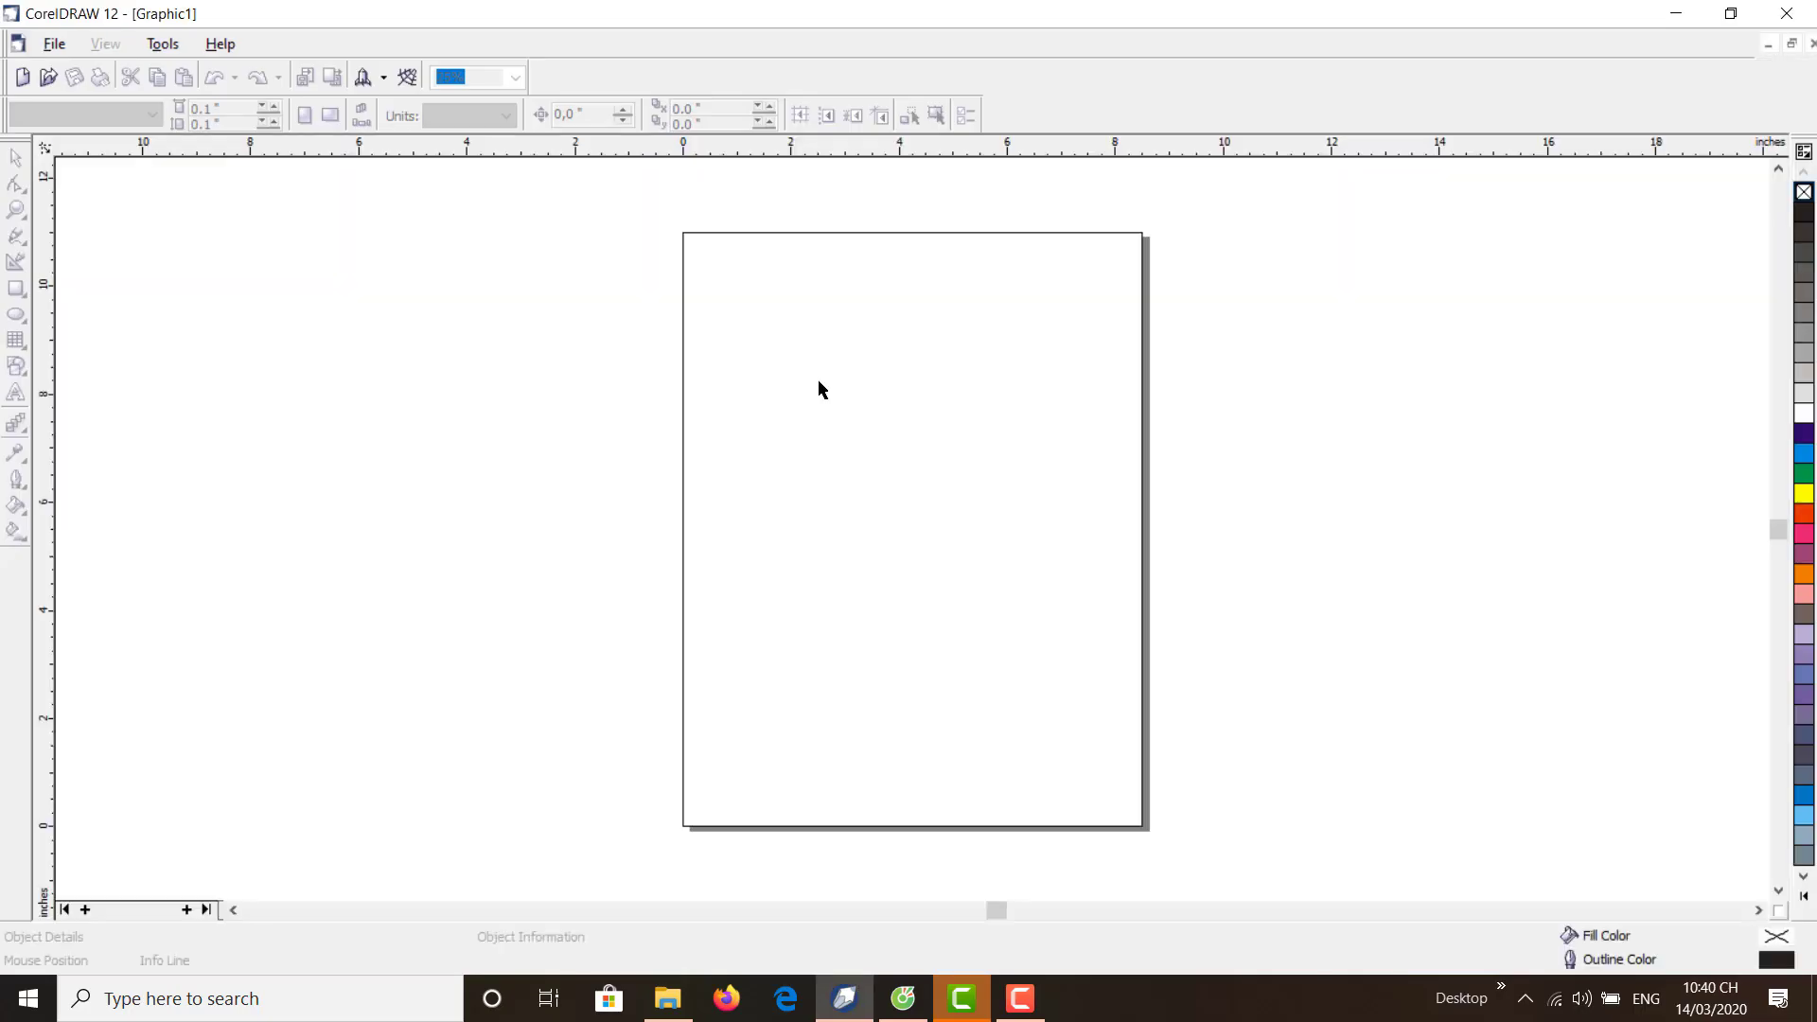
click(54, 44)
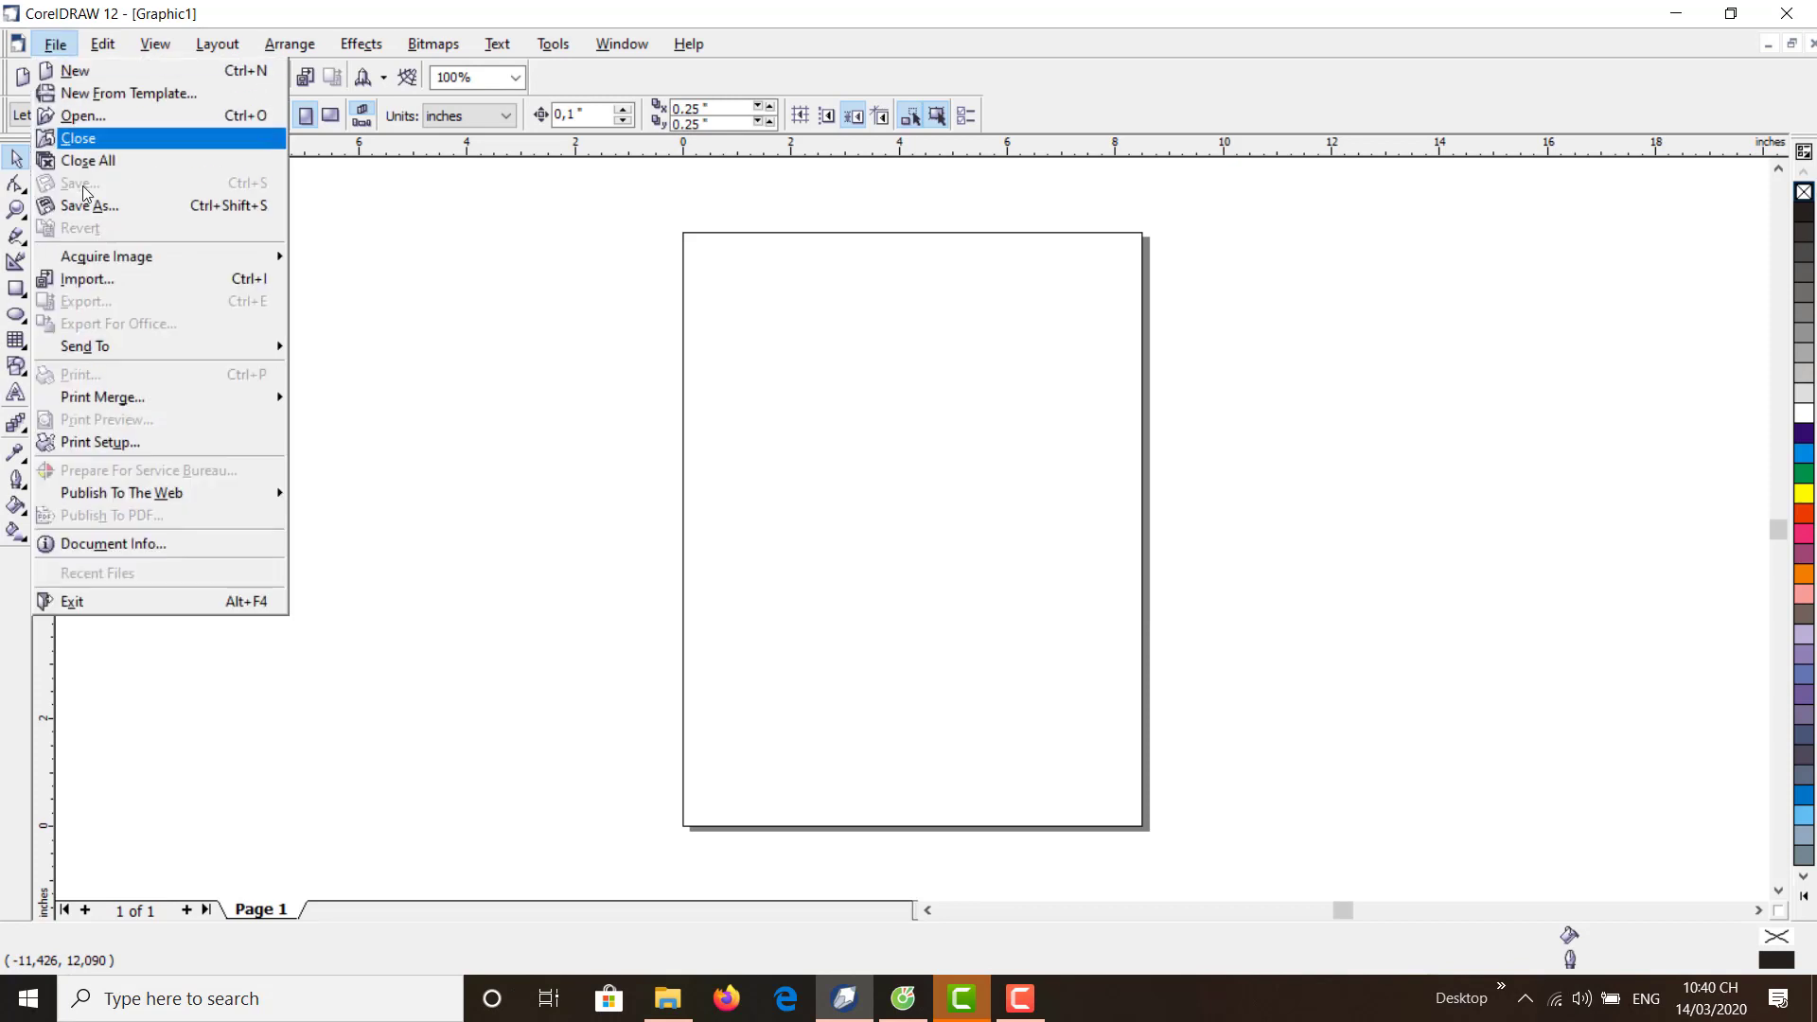
click(322, 423)
click(54, 44)
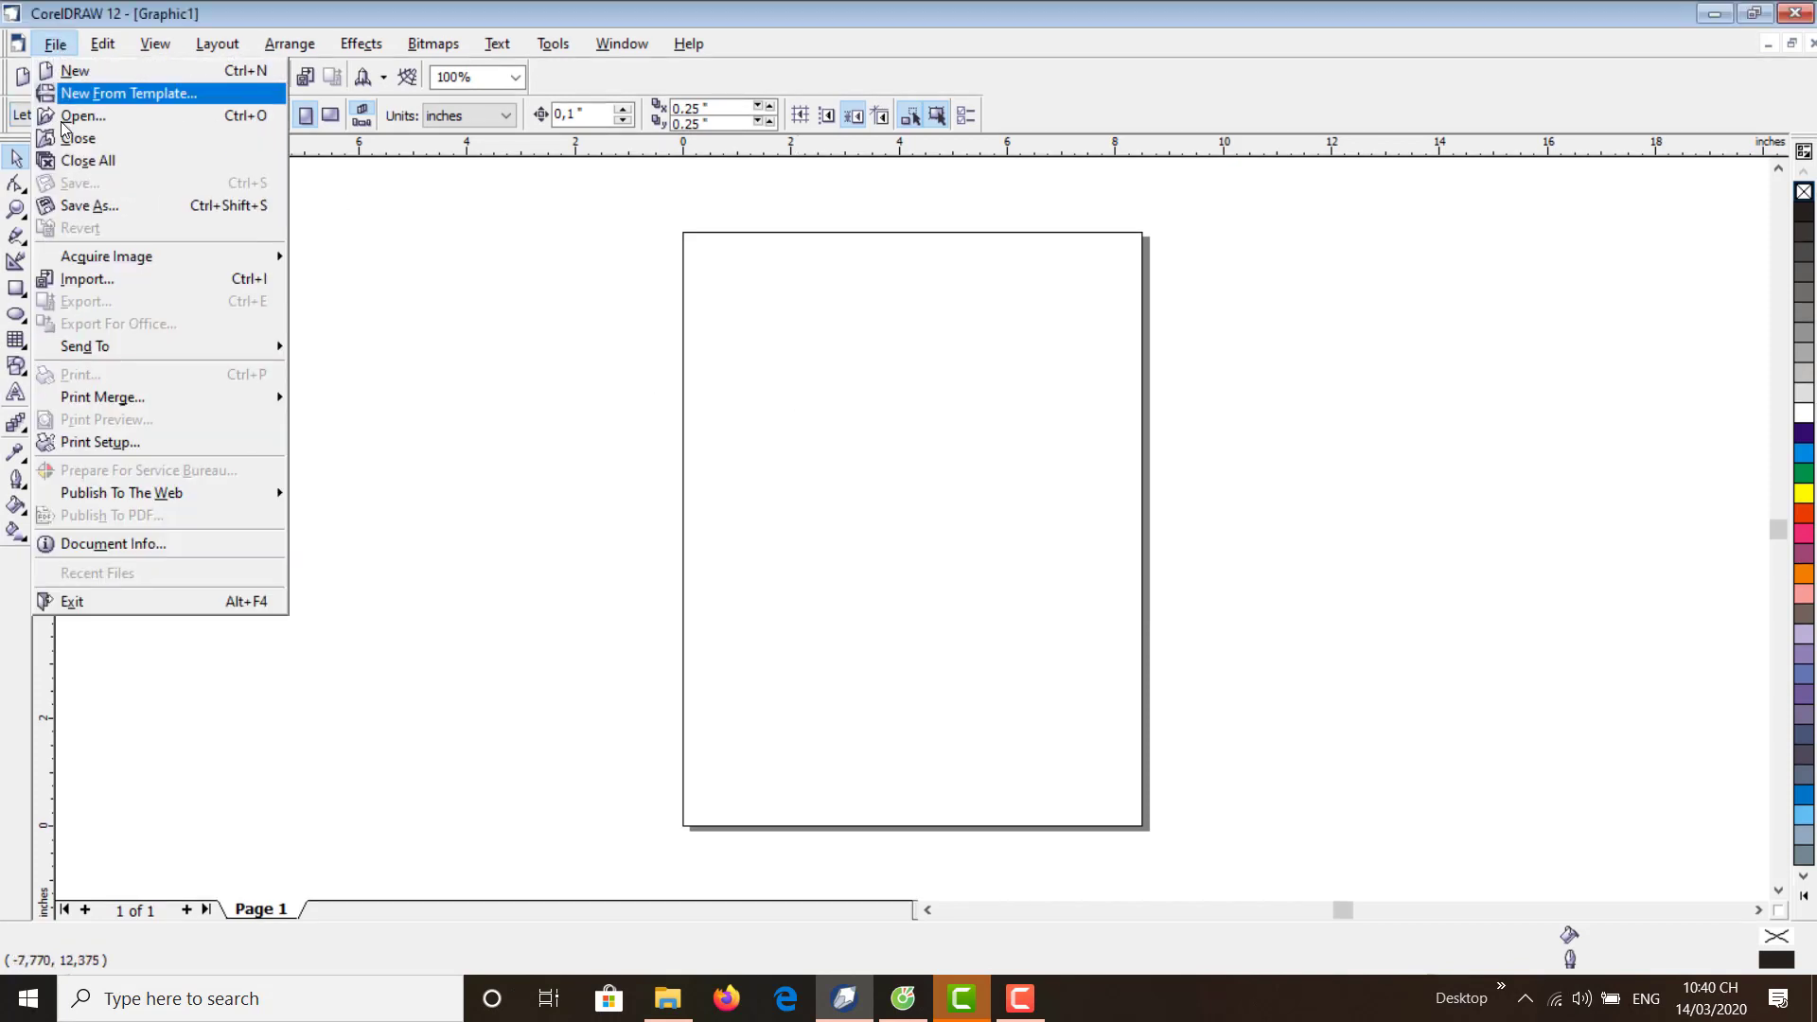
click(515, 252)
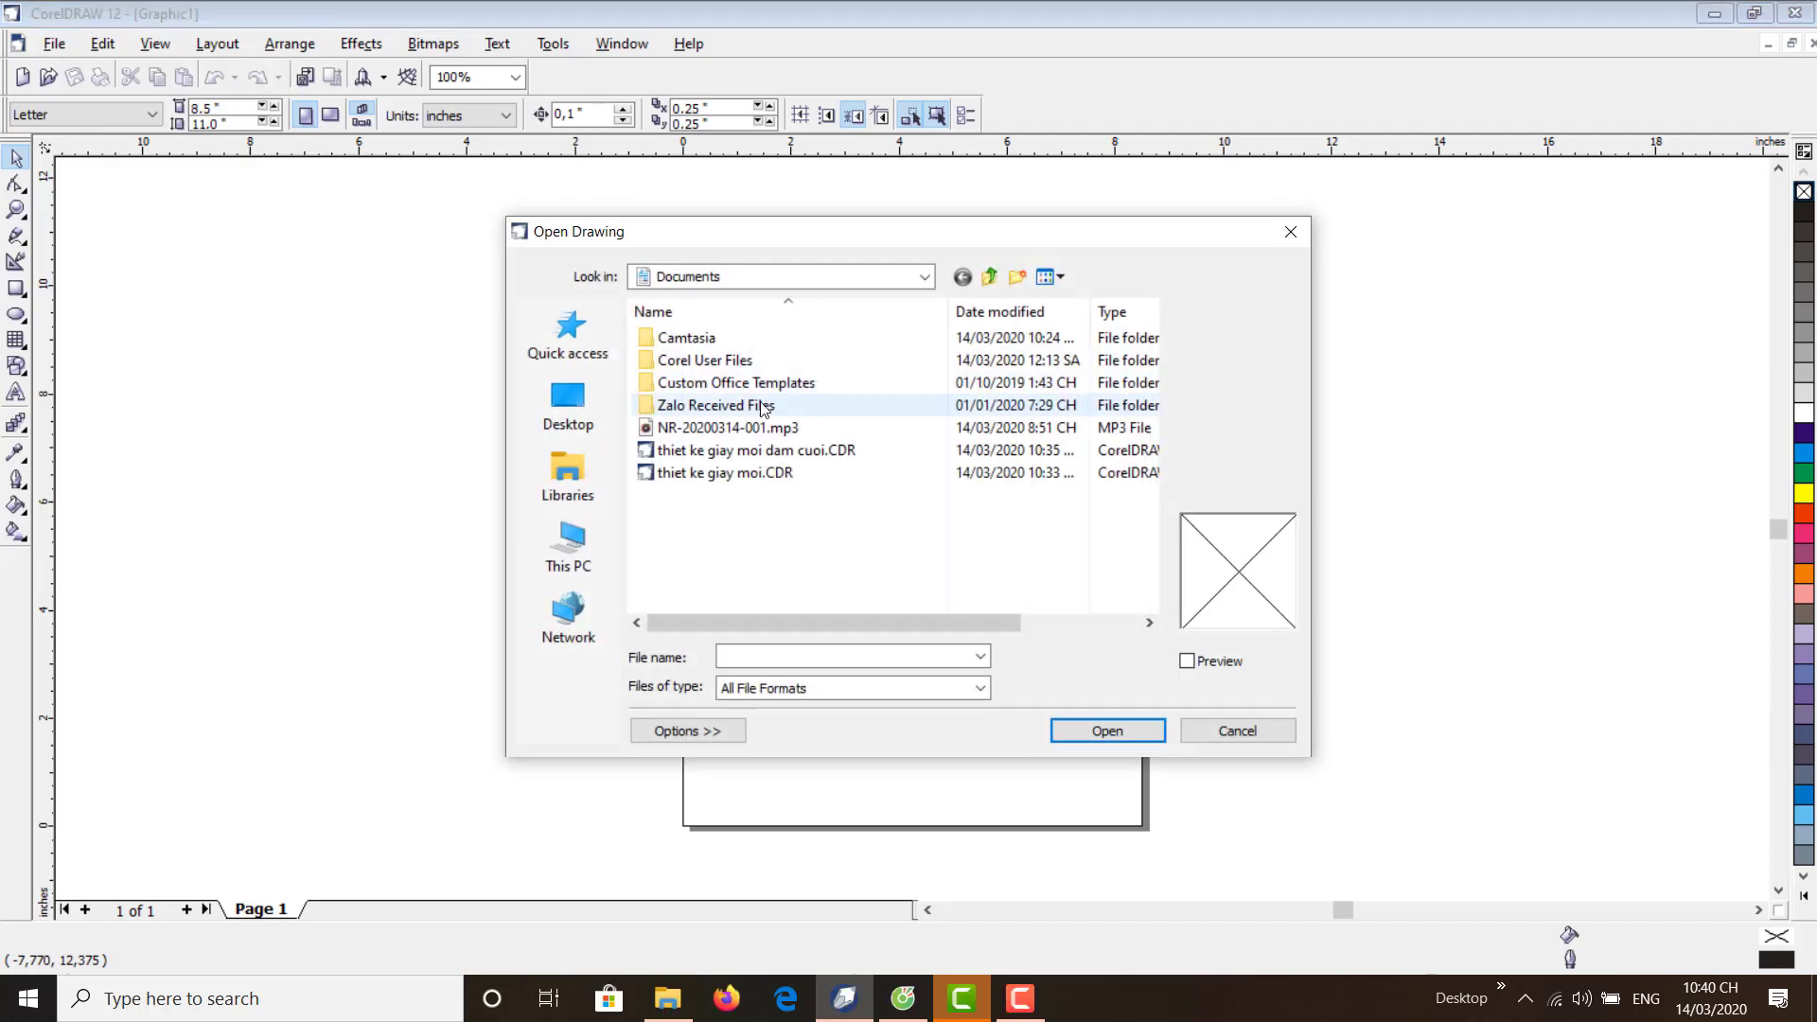
double_click(662, 674)
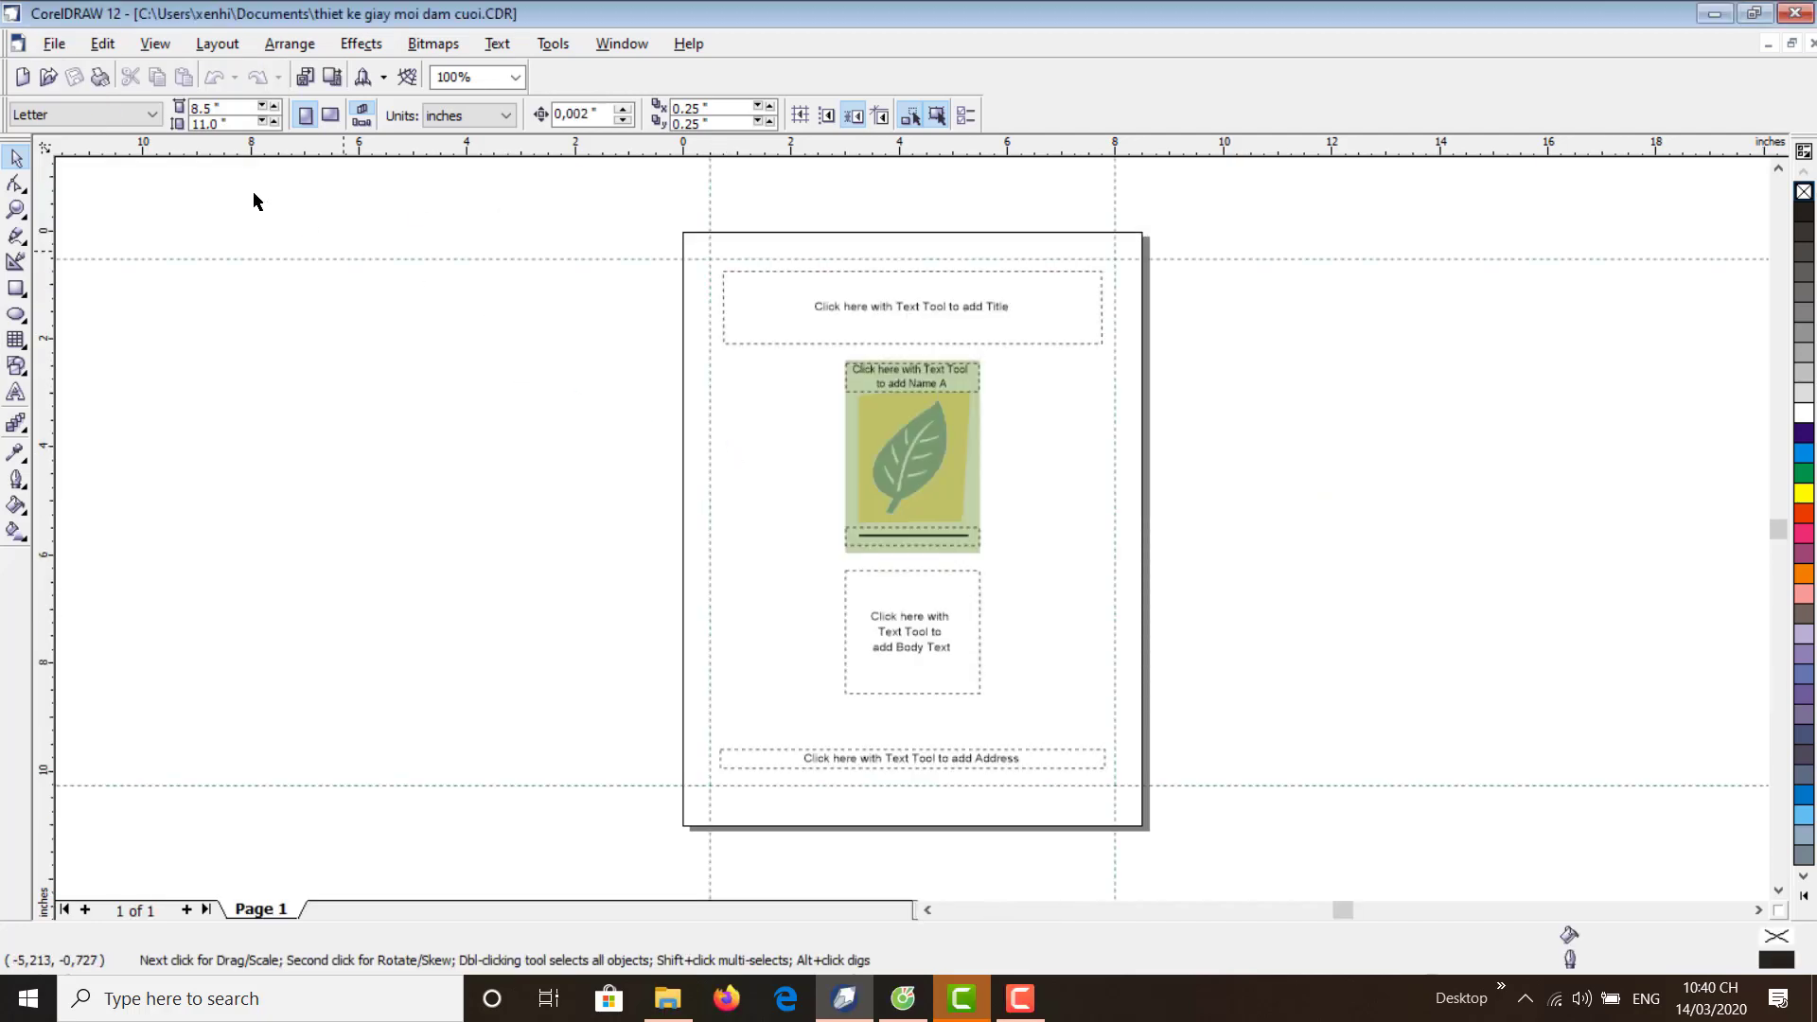
- Review the available printers in the invitation drawing's print setup and accept OneNote as the destination
click(55, 44)
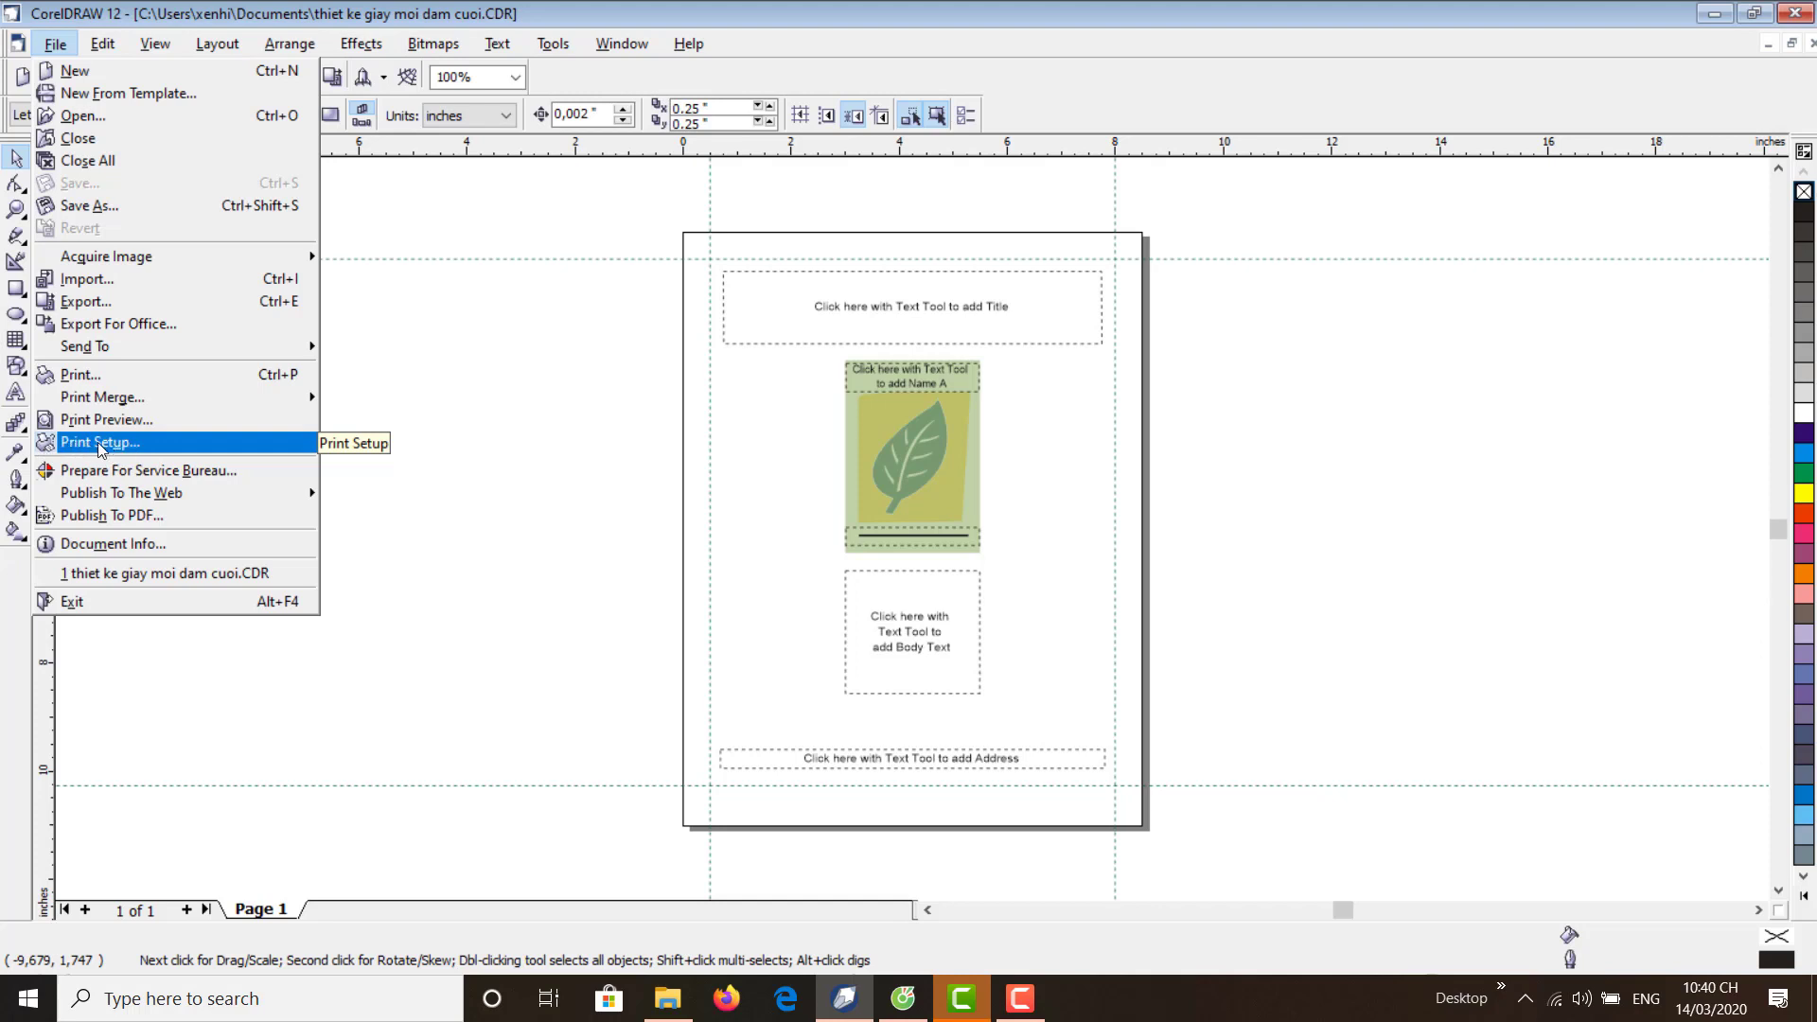
click(193, 452)
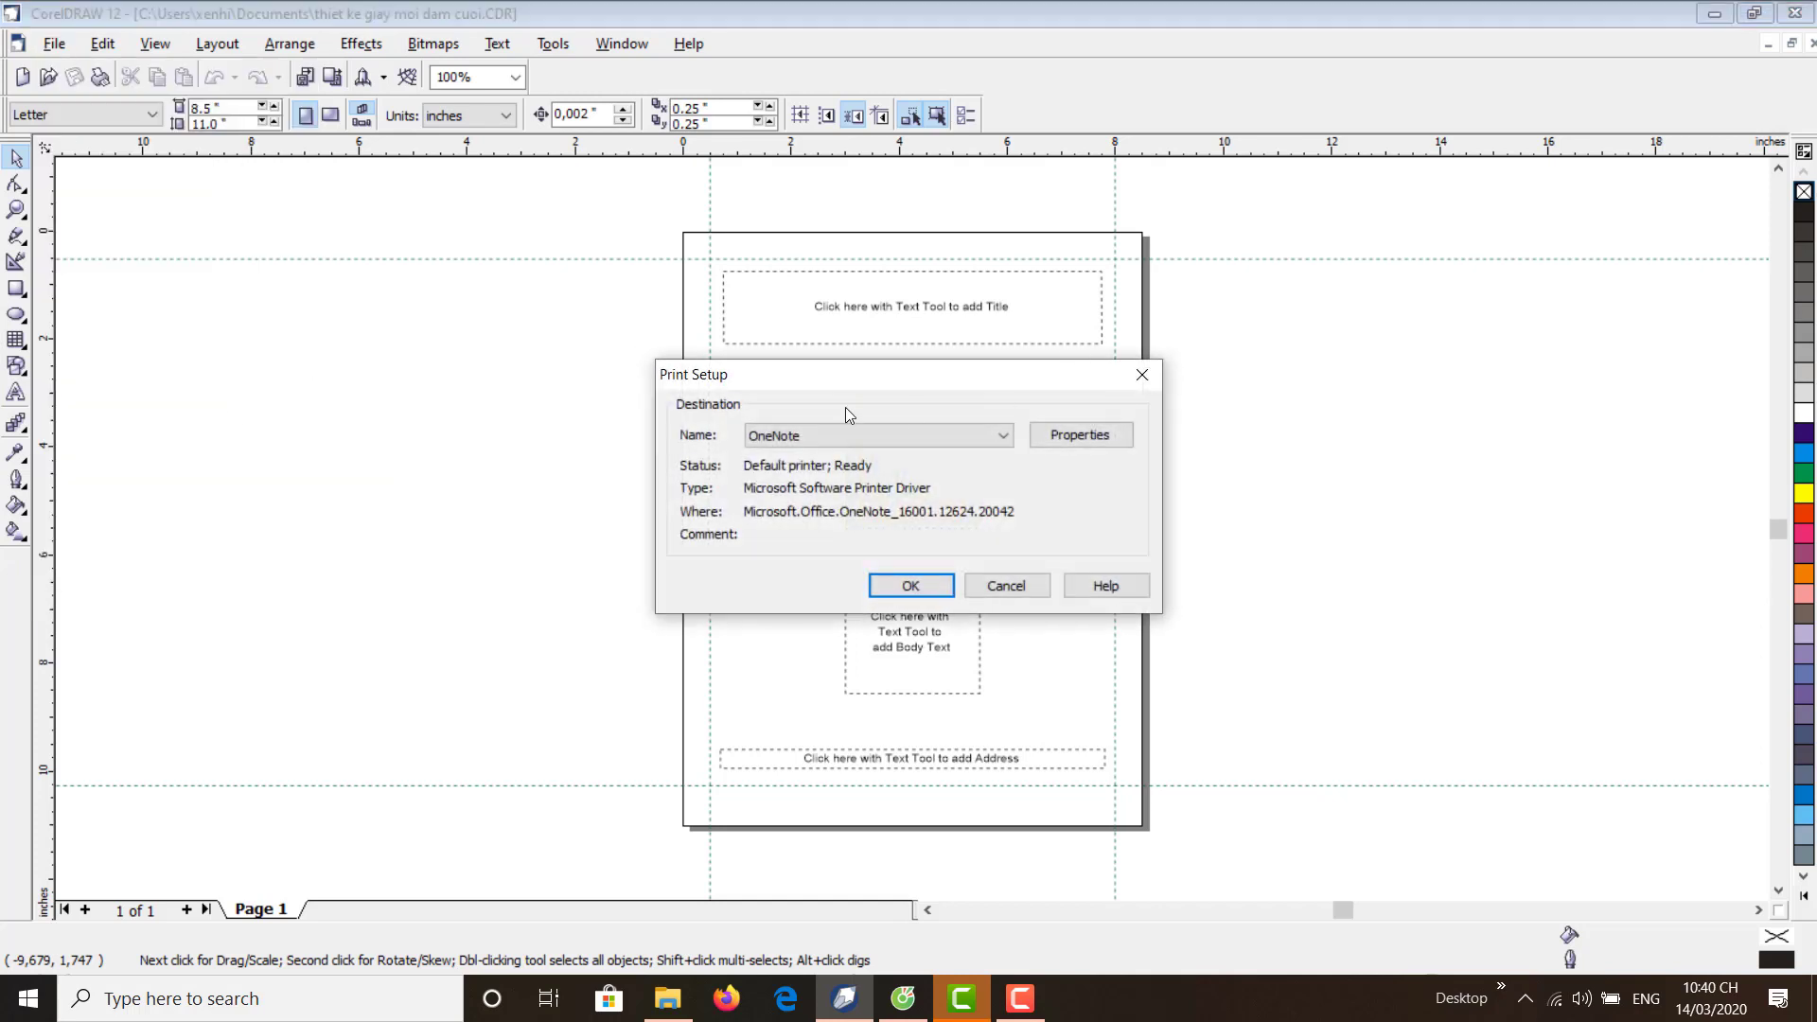
click(1009, 430)
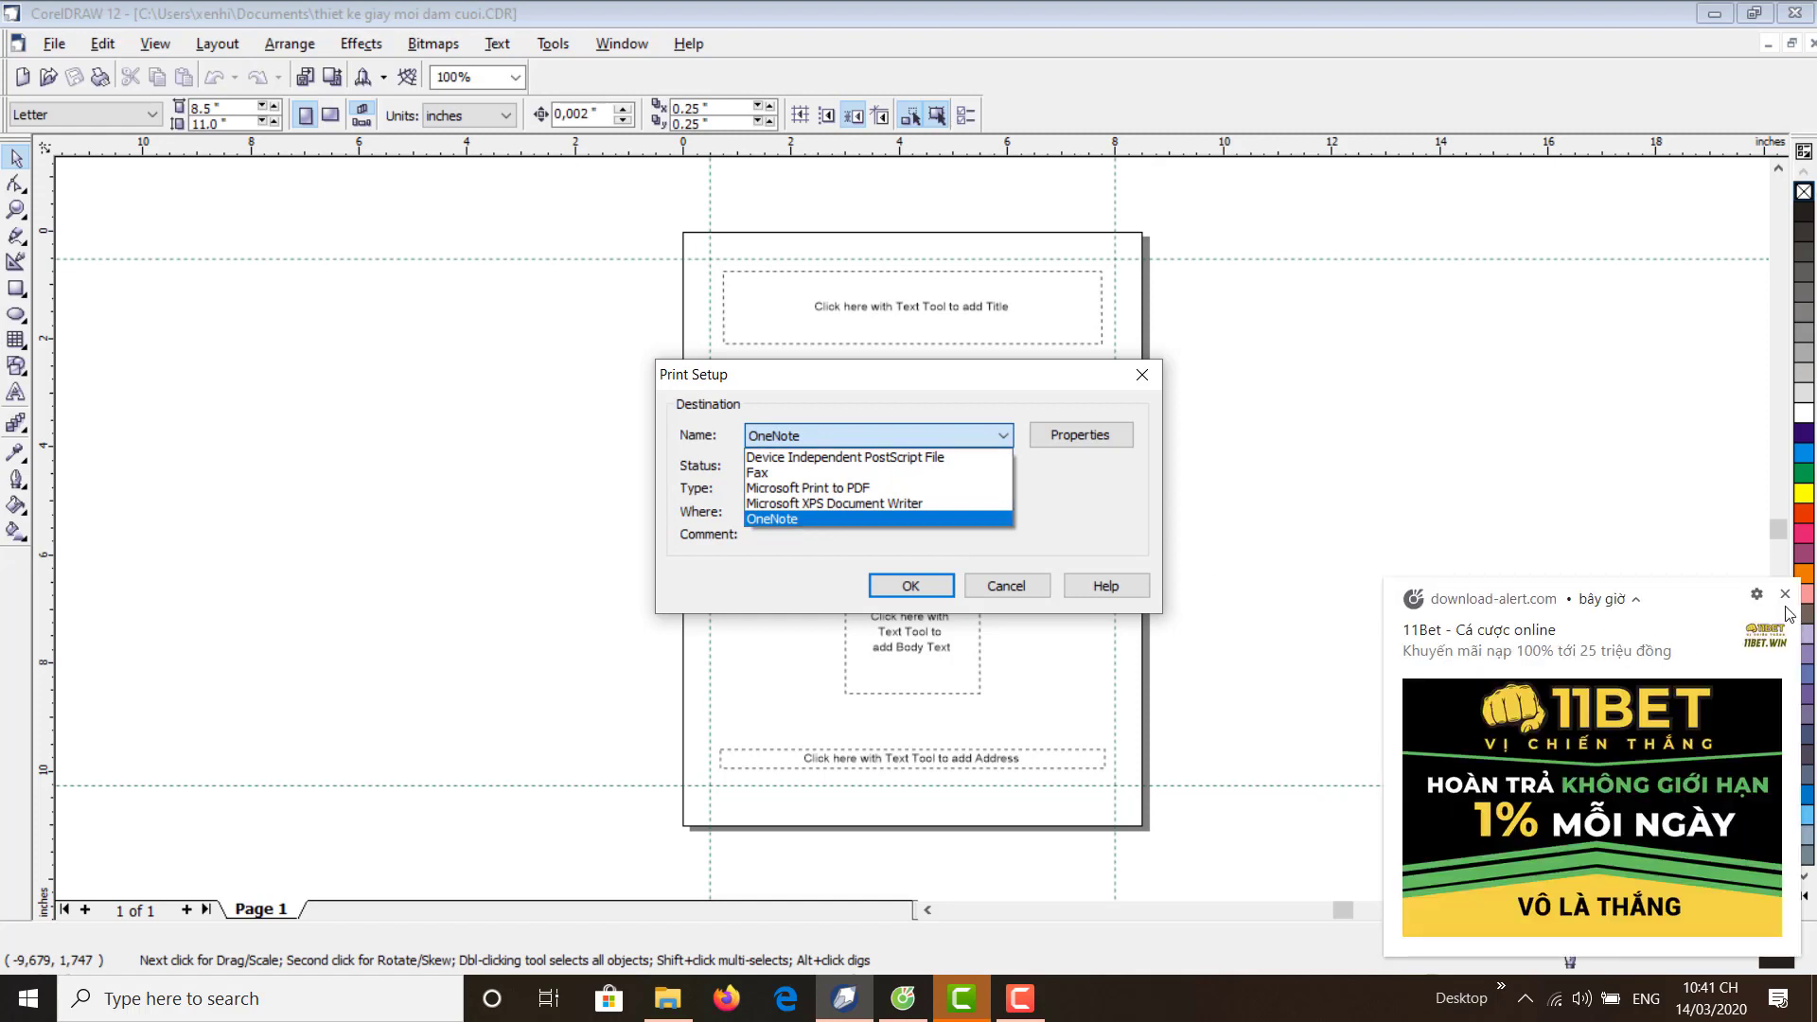
click(1785, 594)
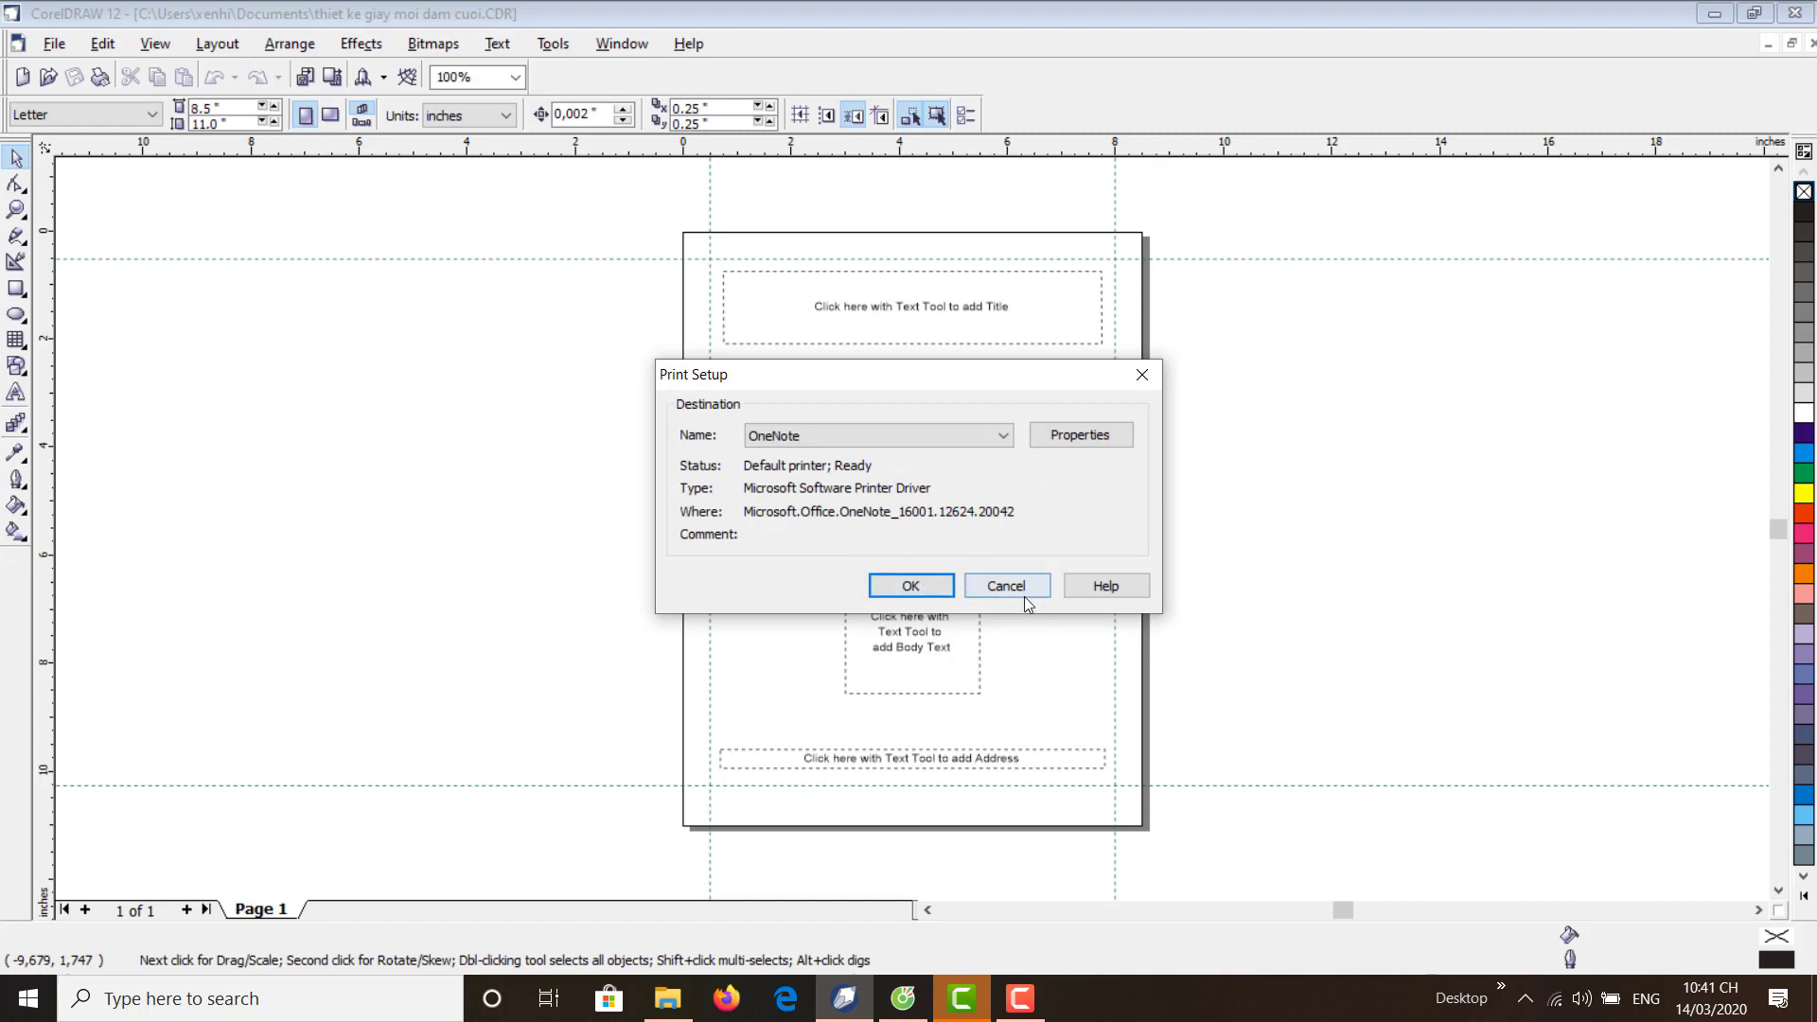
click(911, 586)
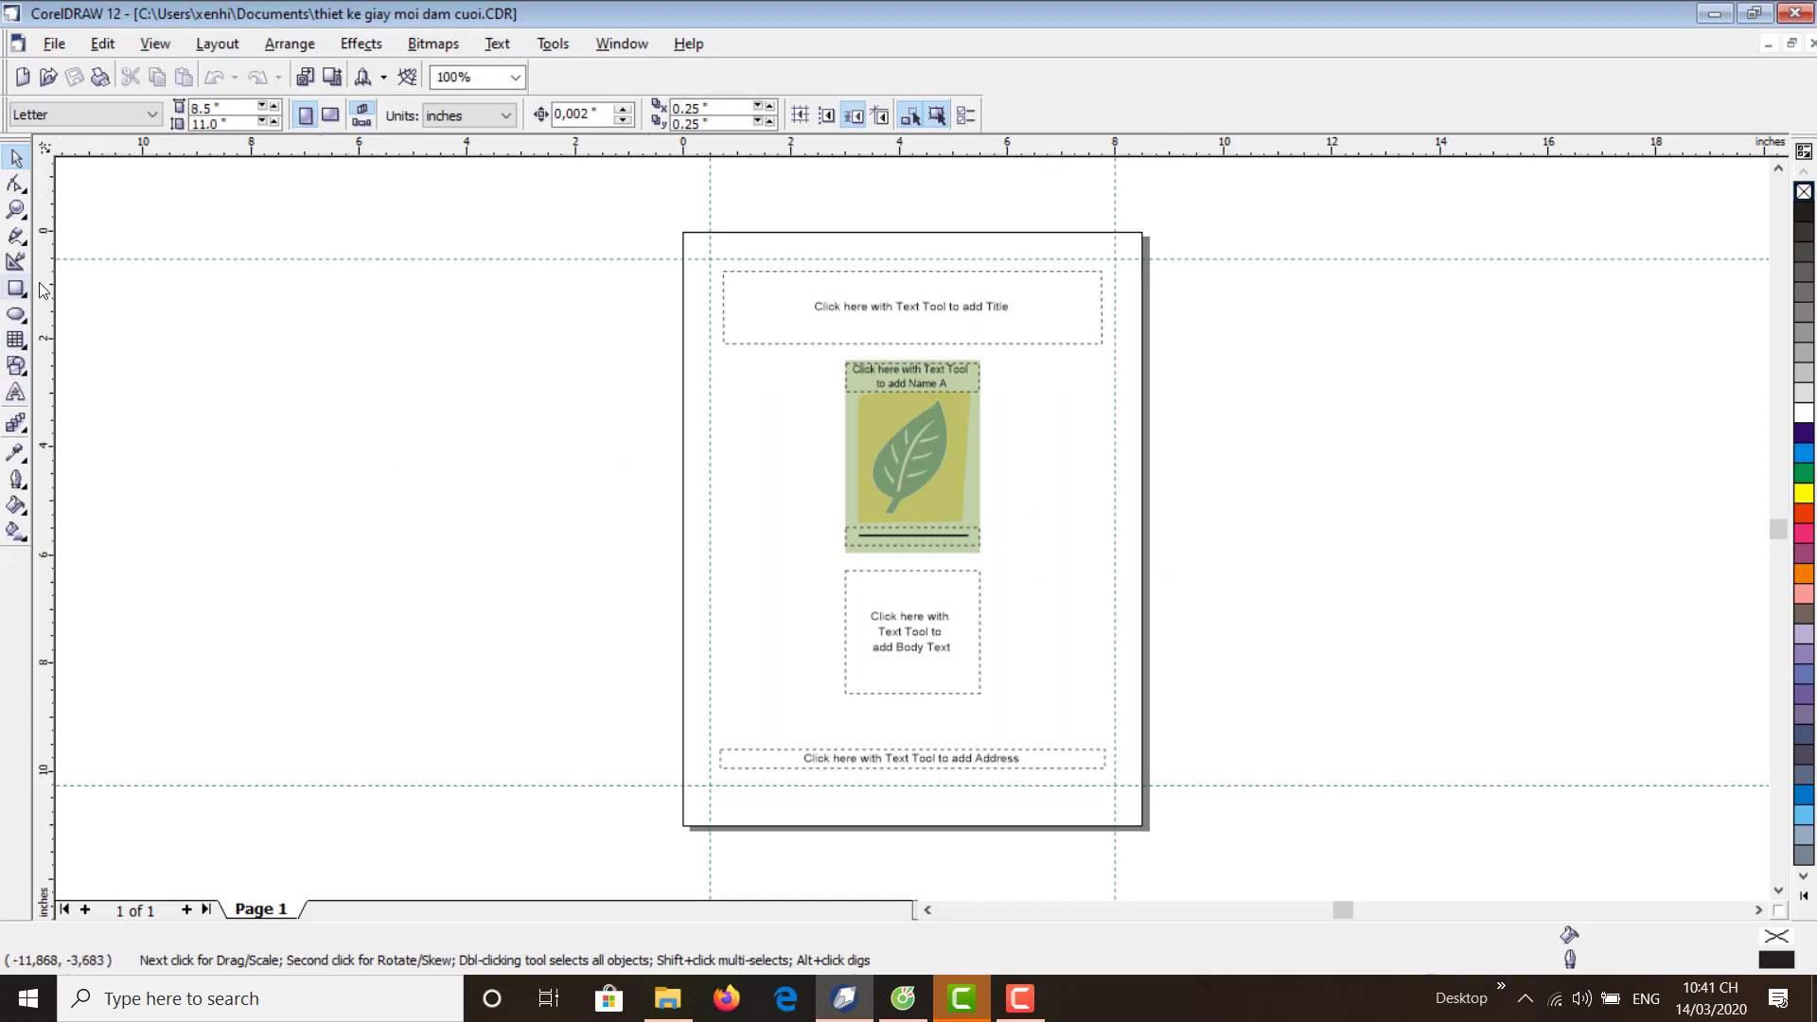
- Review the PDF publishing command and the remaining file commands, and exit CorelDRAW 12
click(66, 49)
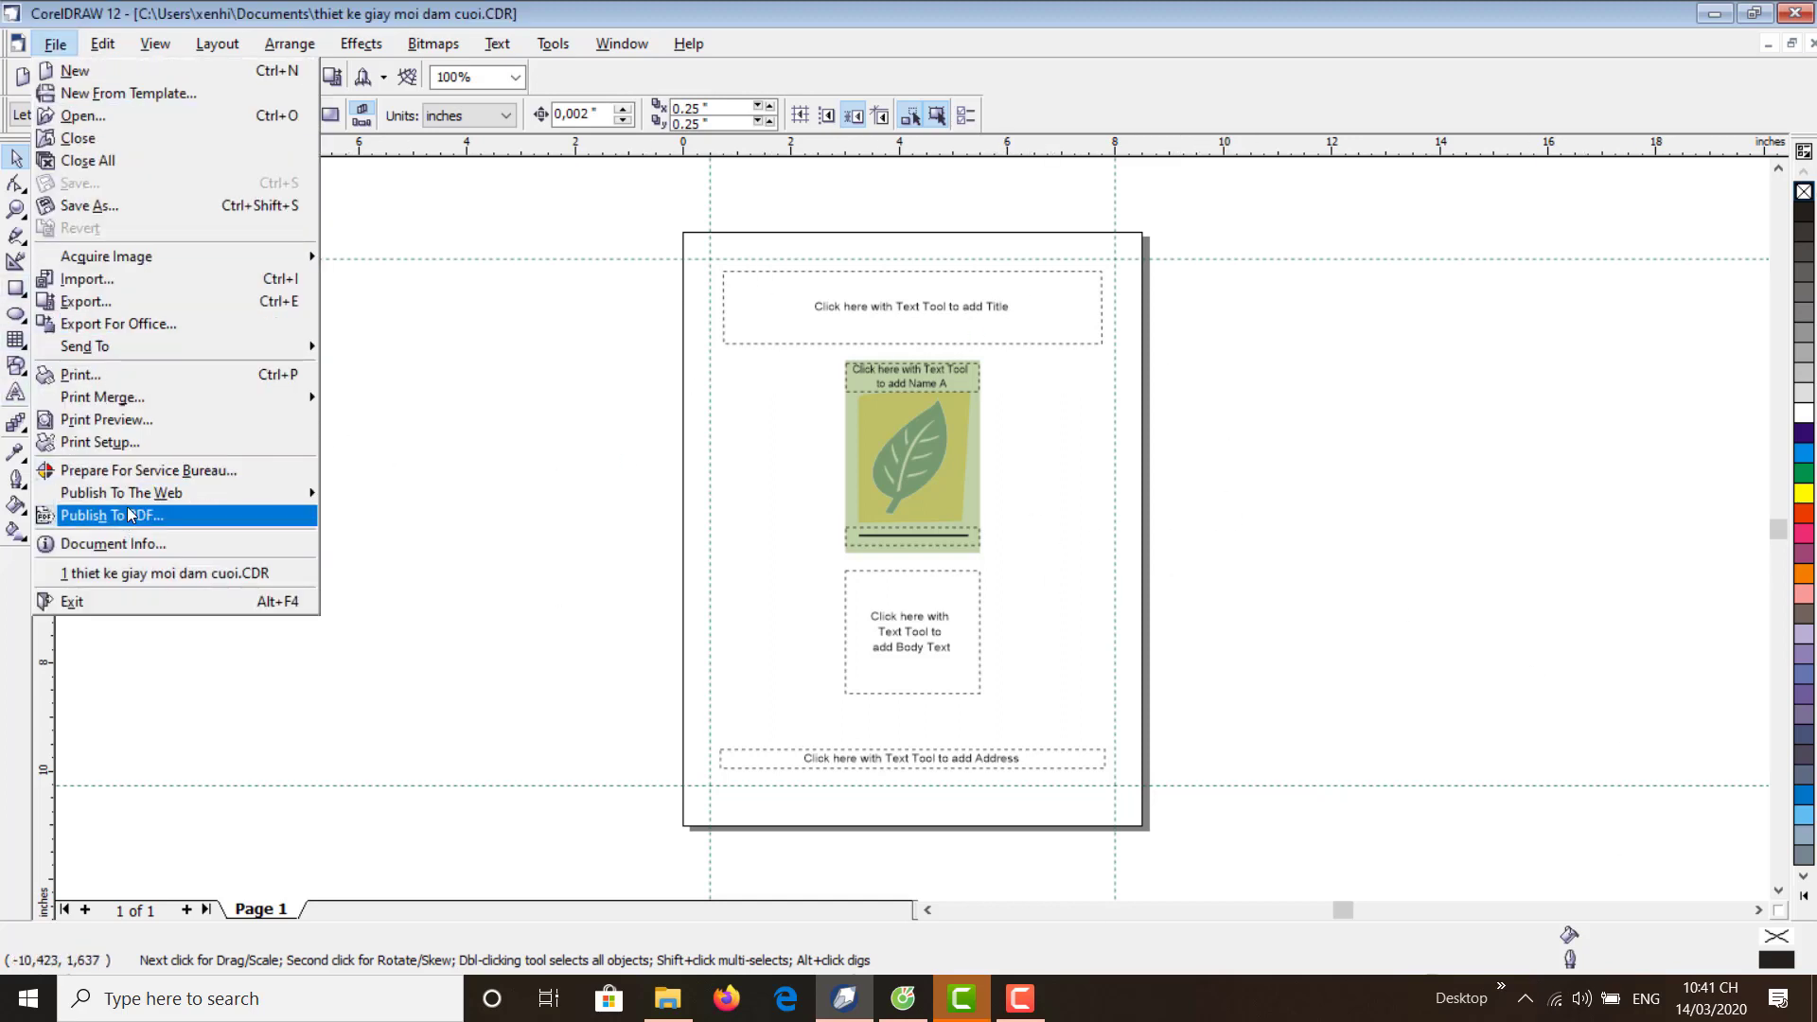
mouse_move(85, 41)
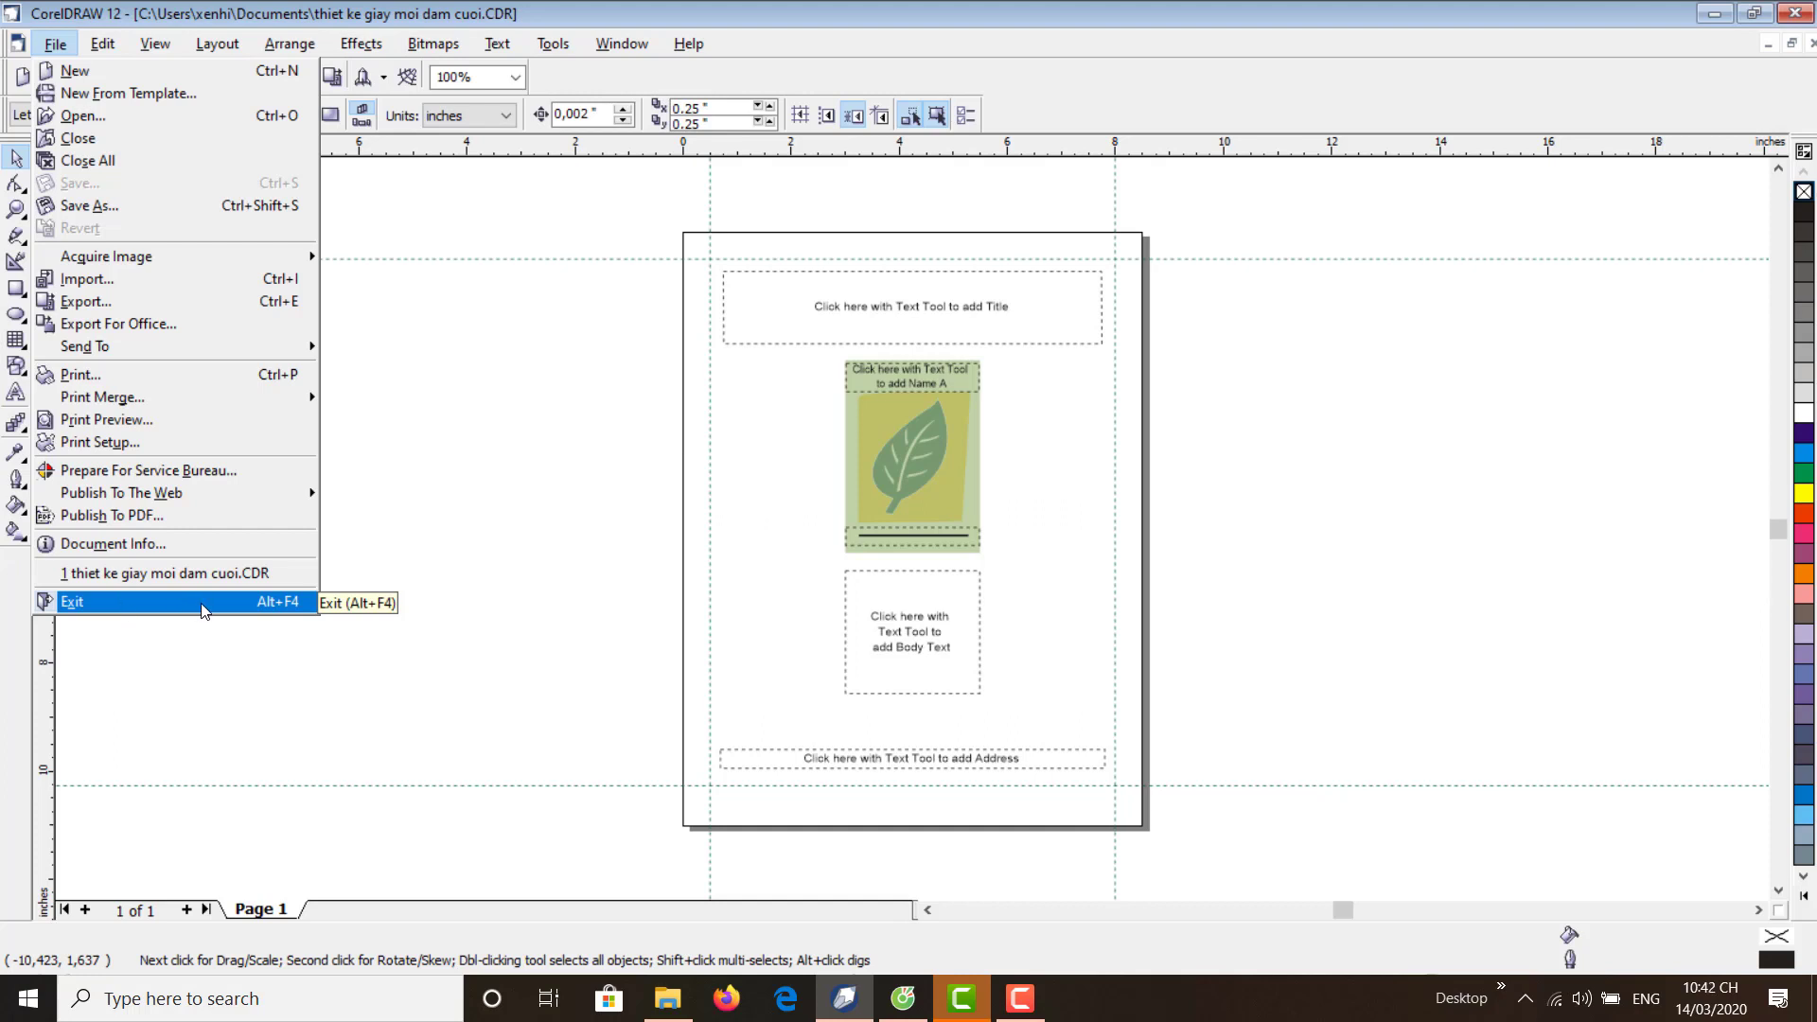
click(266, 607)
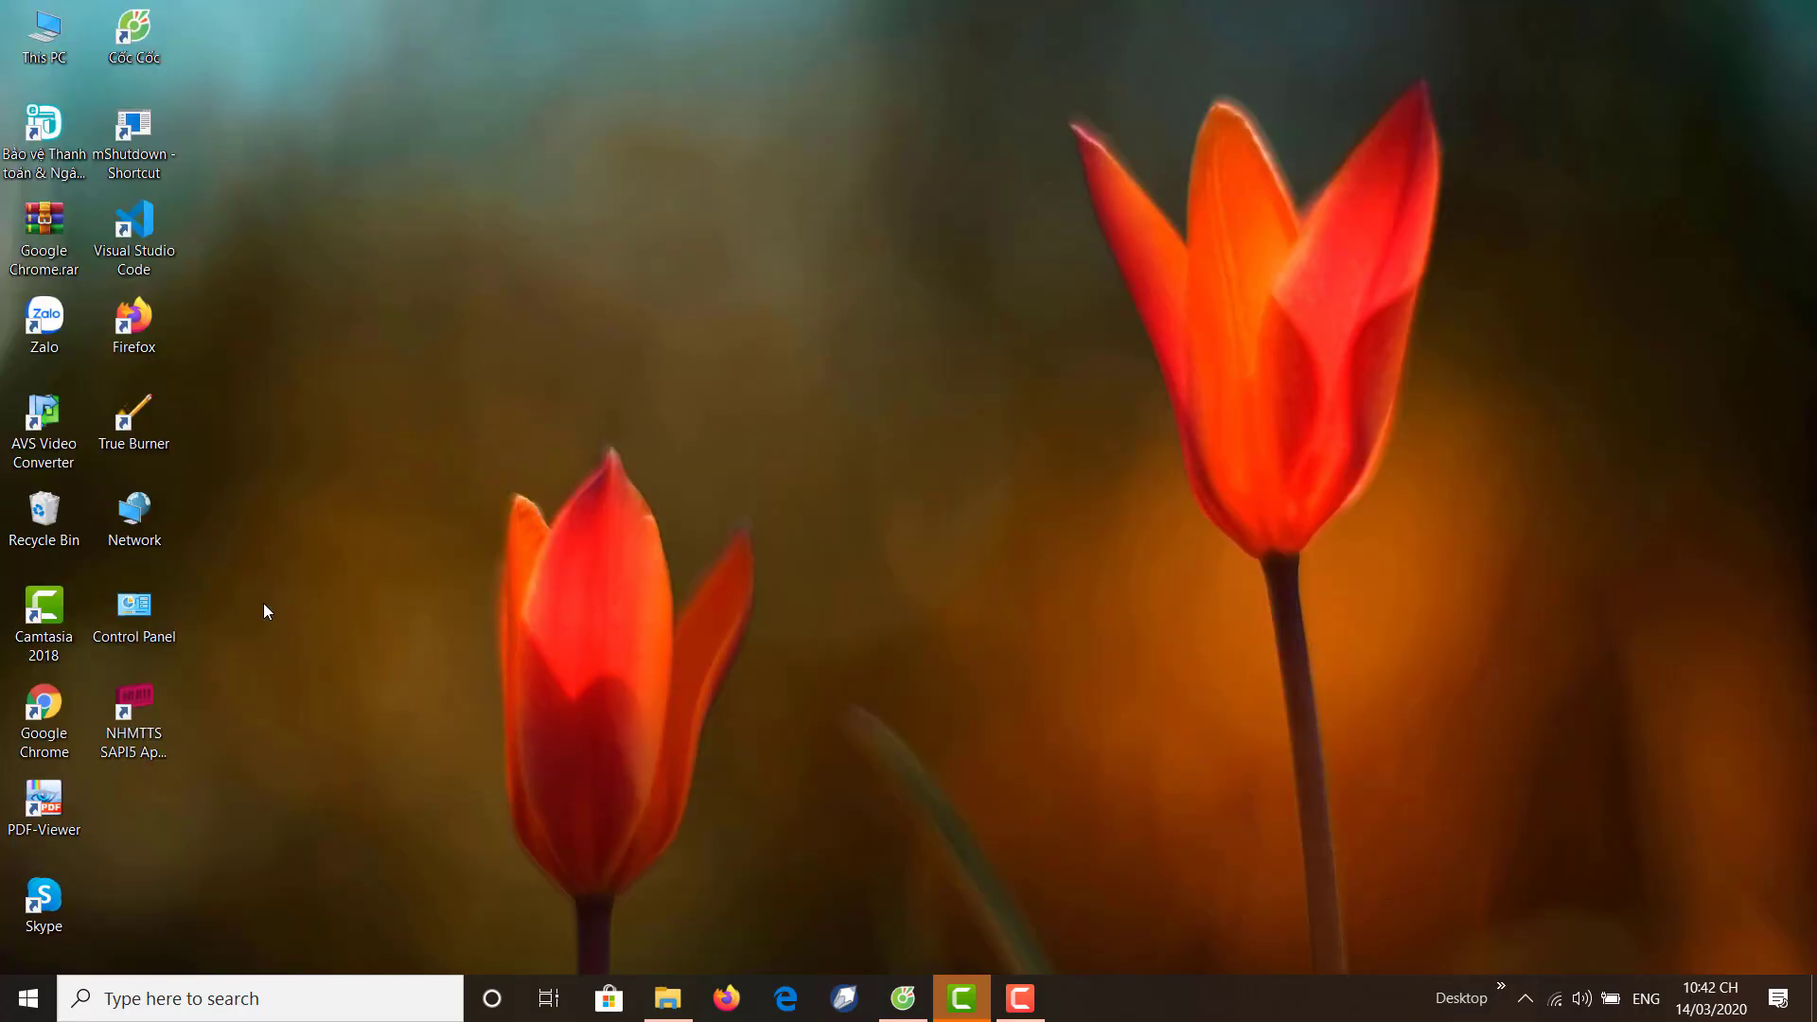
- Relaunch CorelDRAW 12 with a blank drawing and reopen thiet ke giay moi dam cuoi.CDR
click(844, 998)
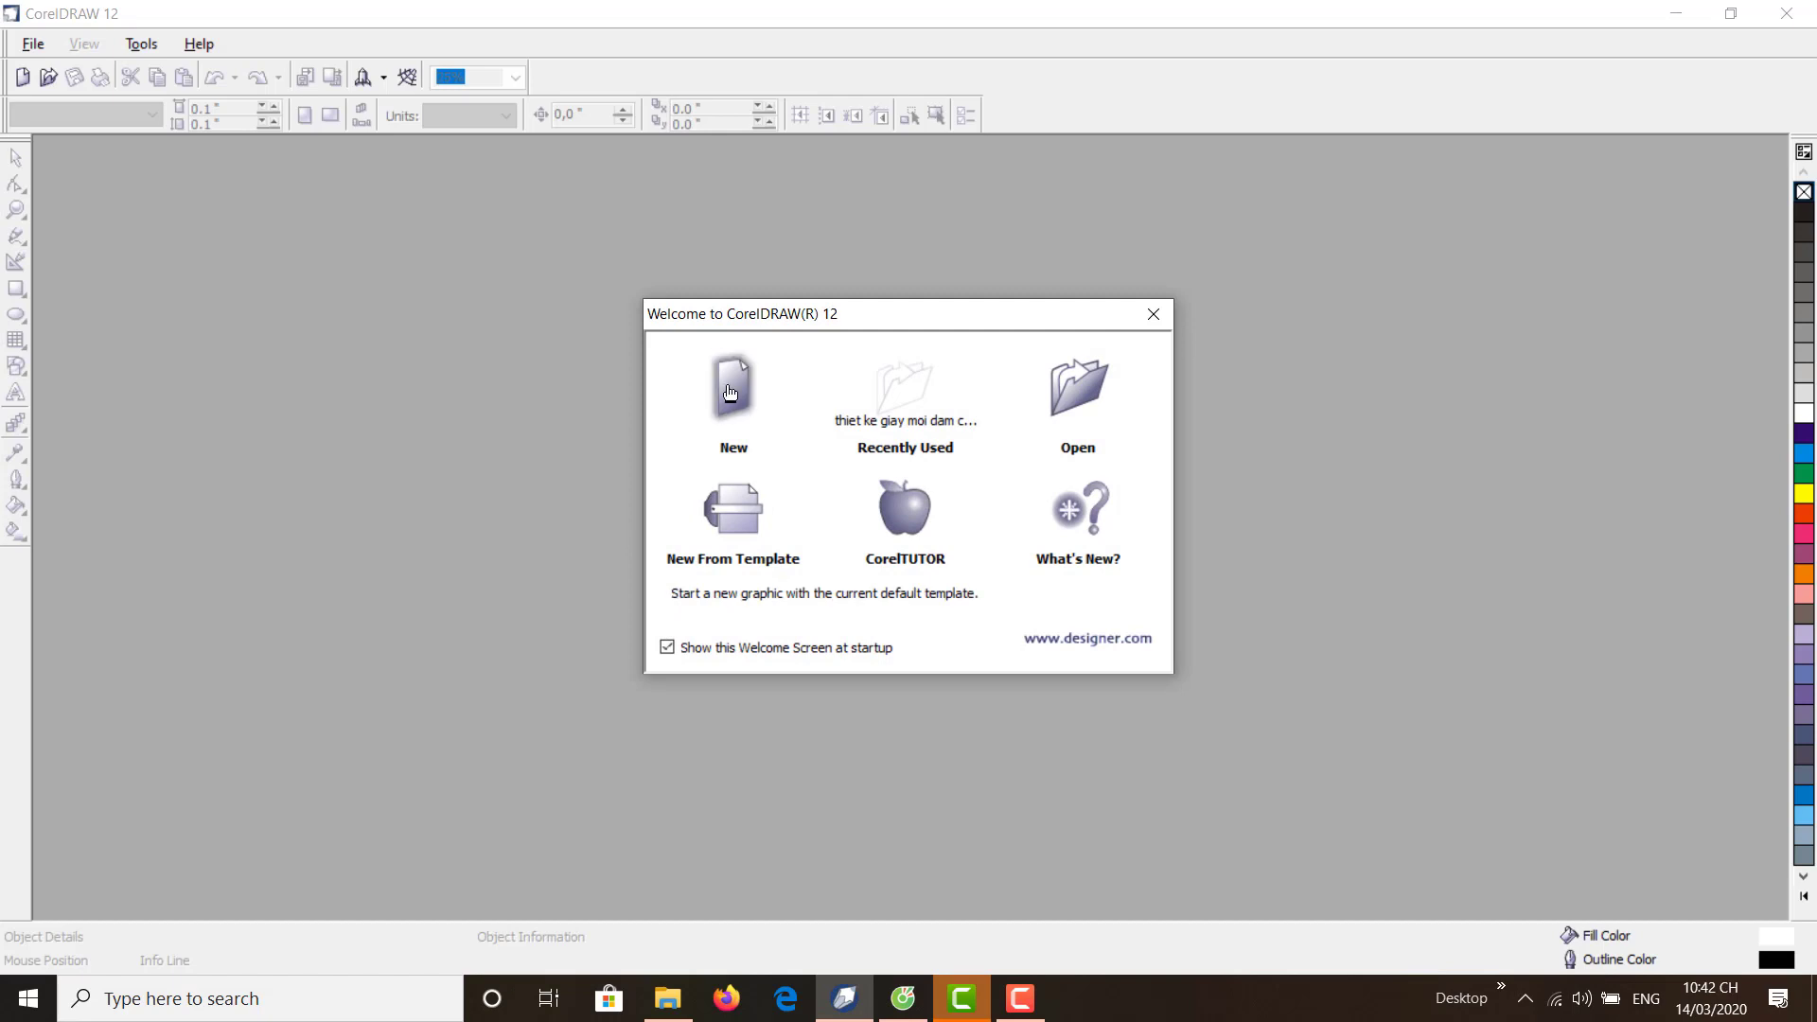
click(731, 388)
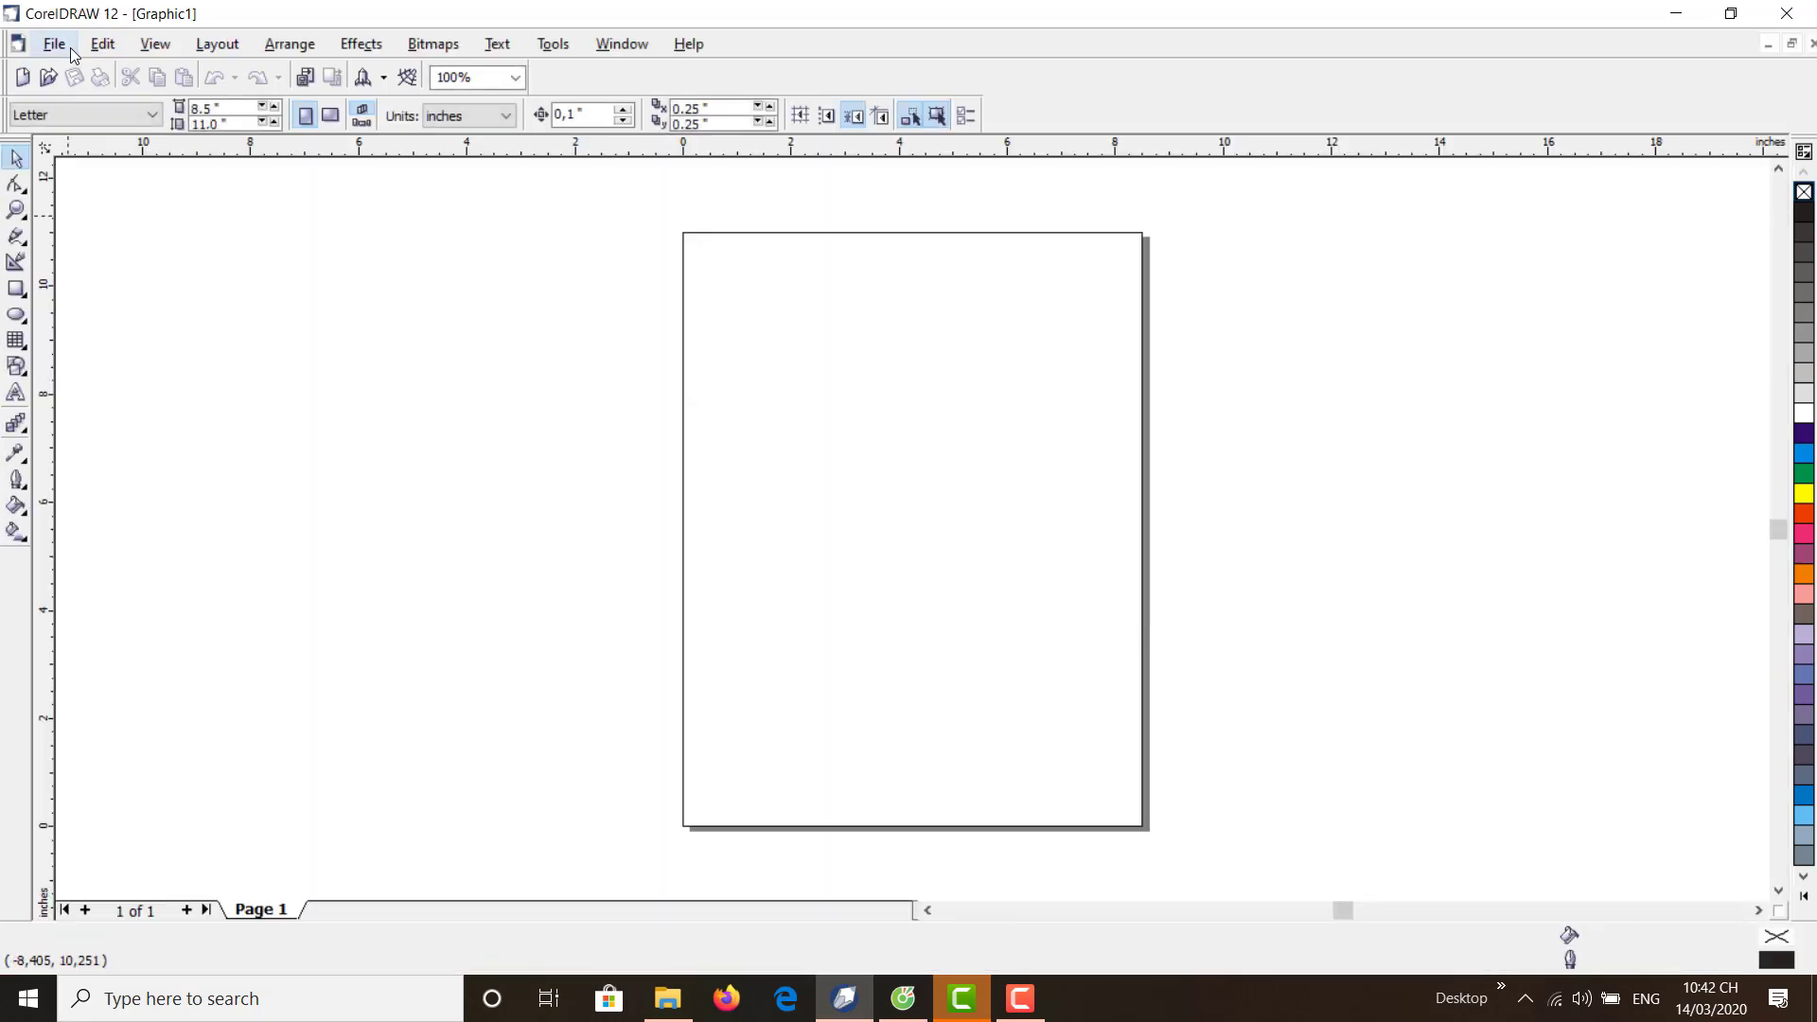
click(66, 46)
click(76, 115)
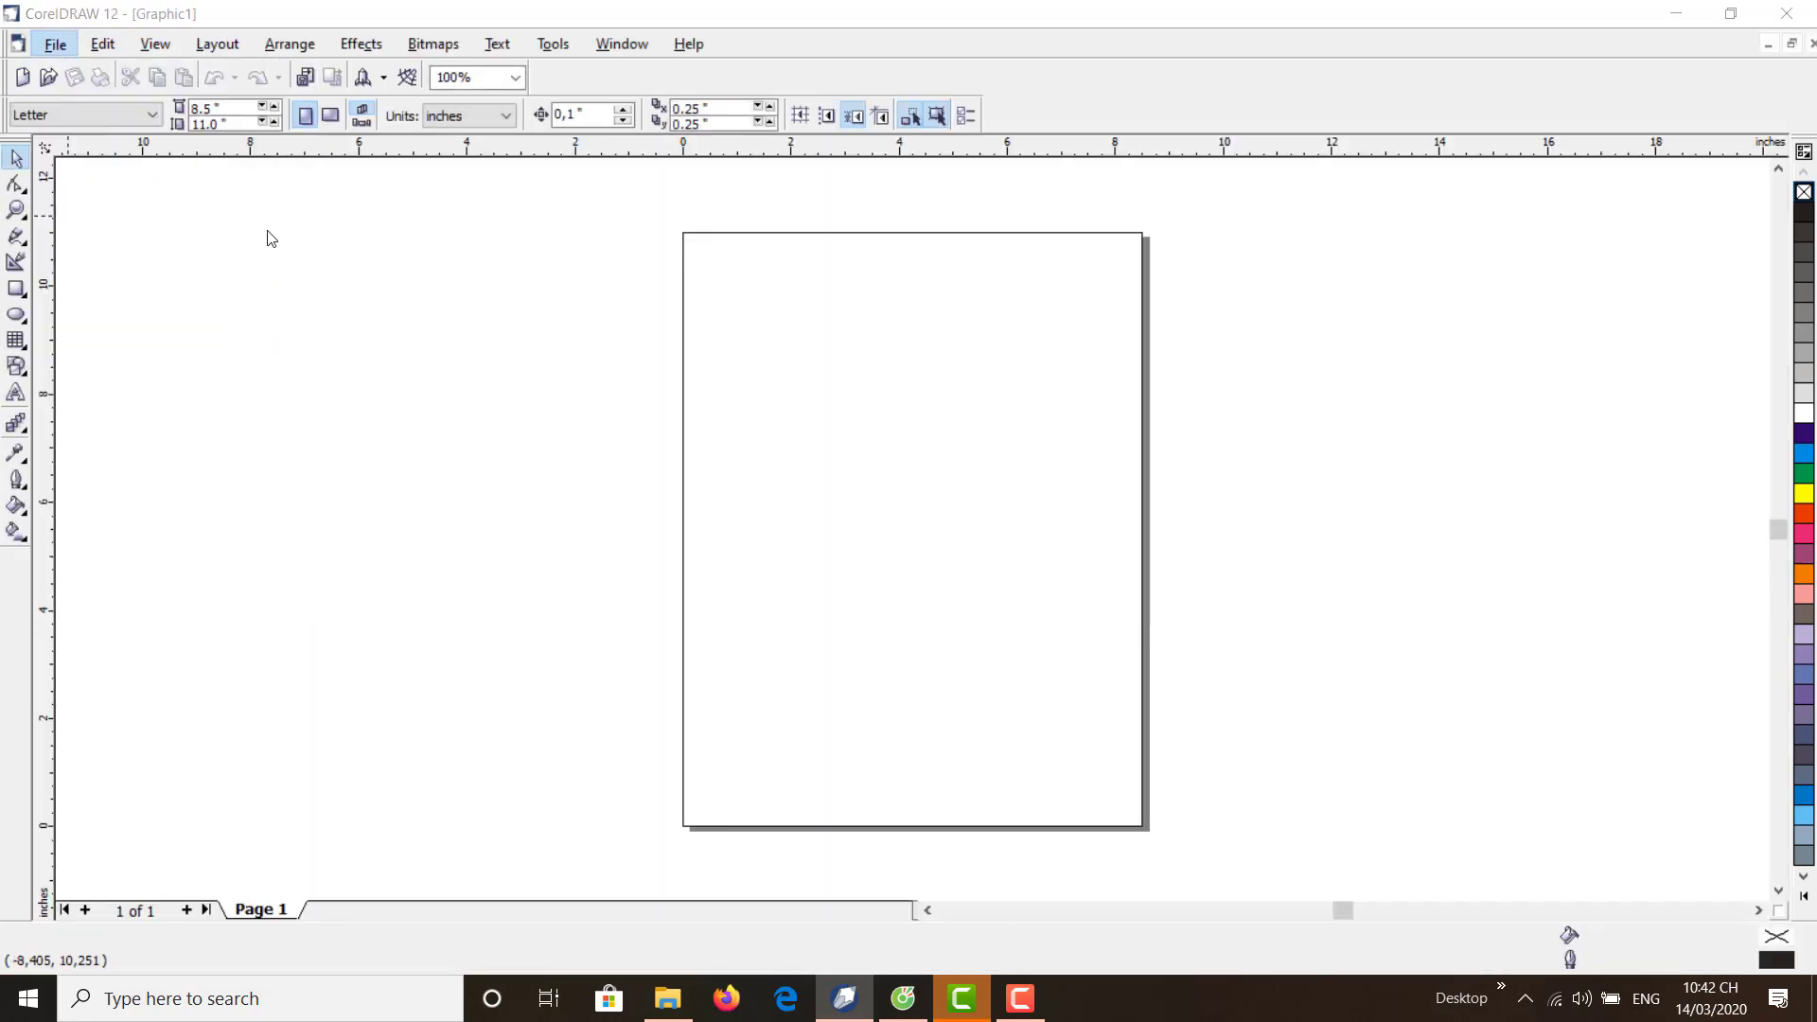
double_click(701, 452)
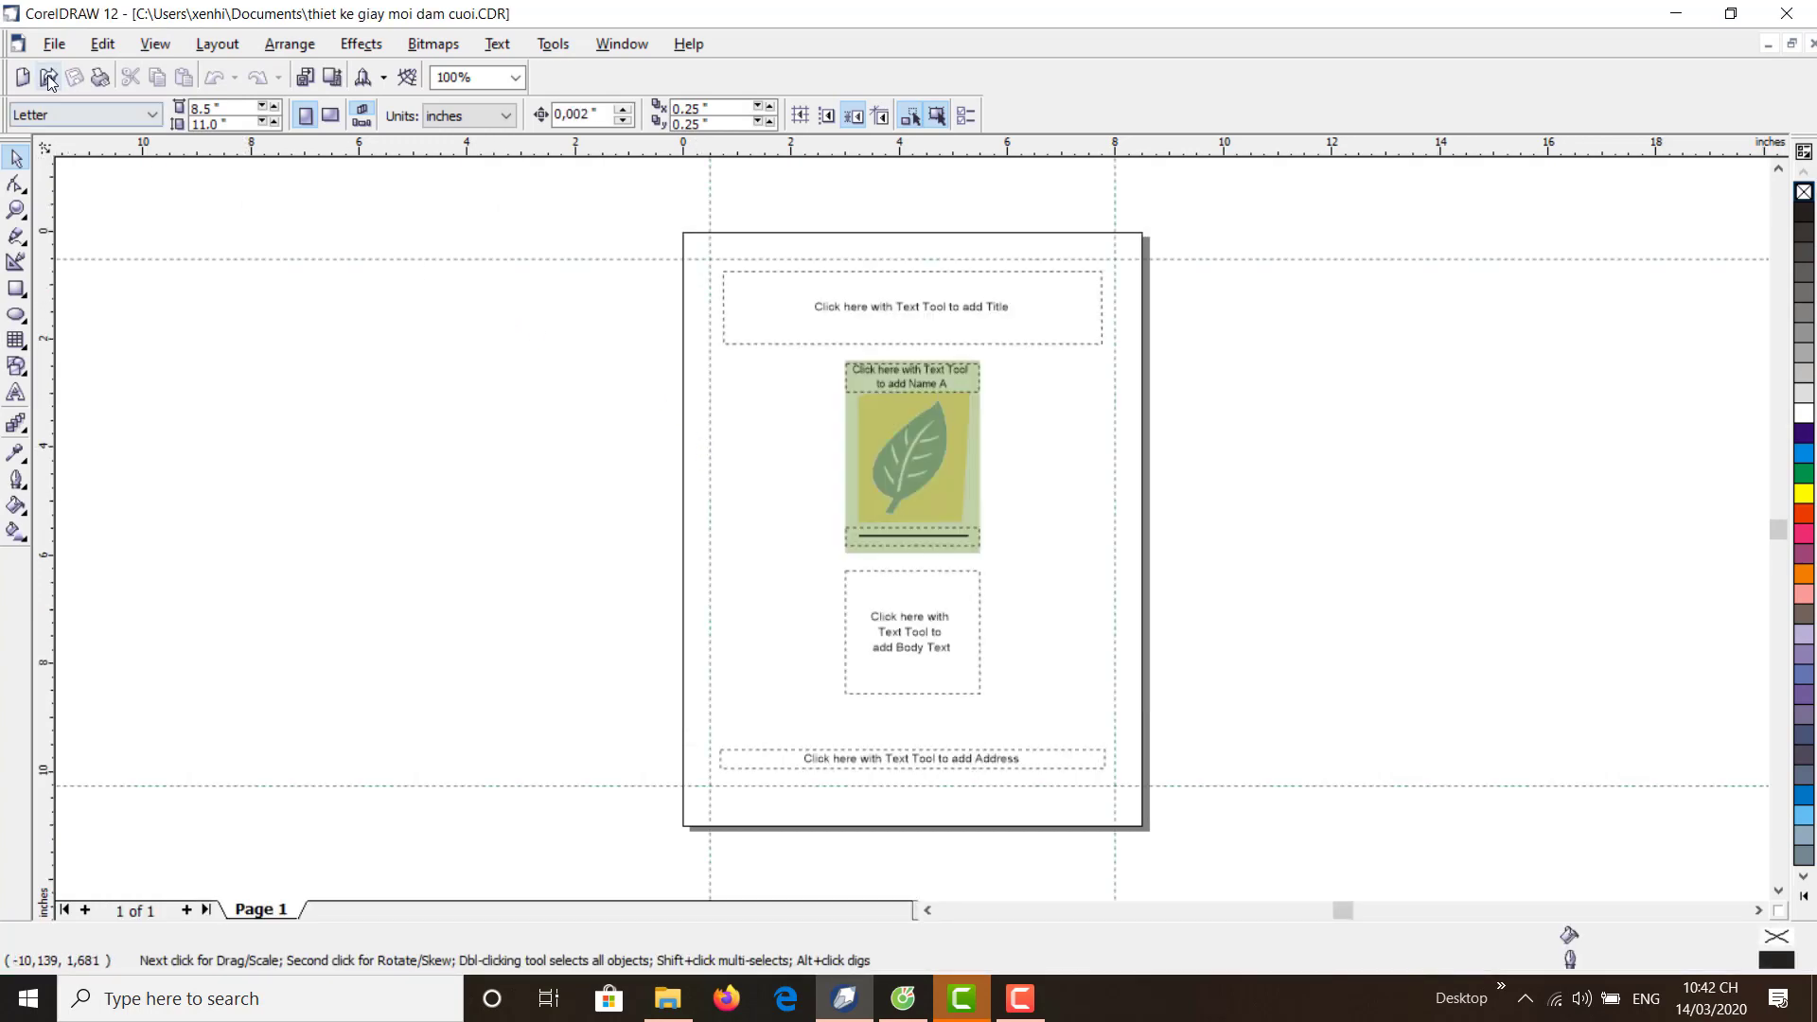
- Review the file and editing commands available for the invitation drawing with nothing selected
click(53, 44)
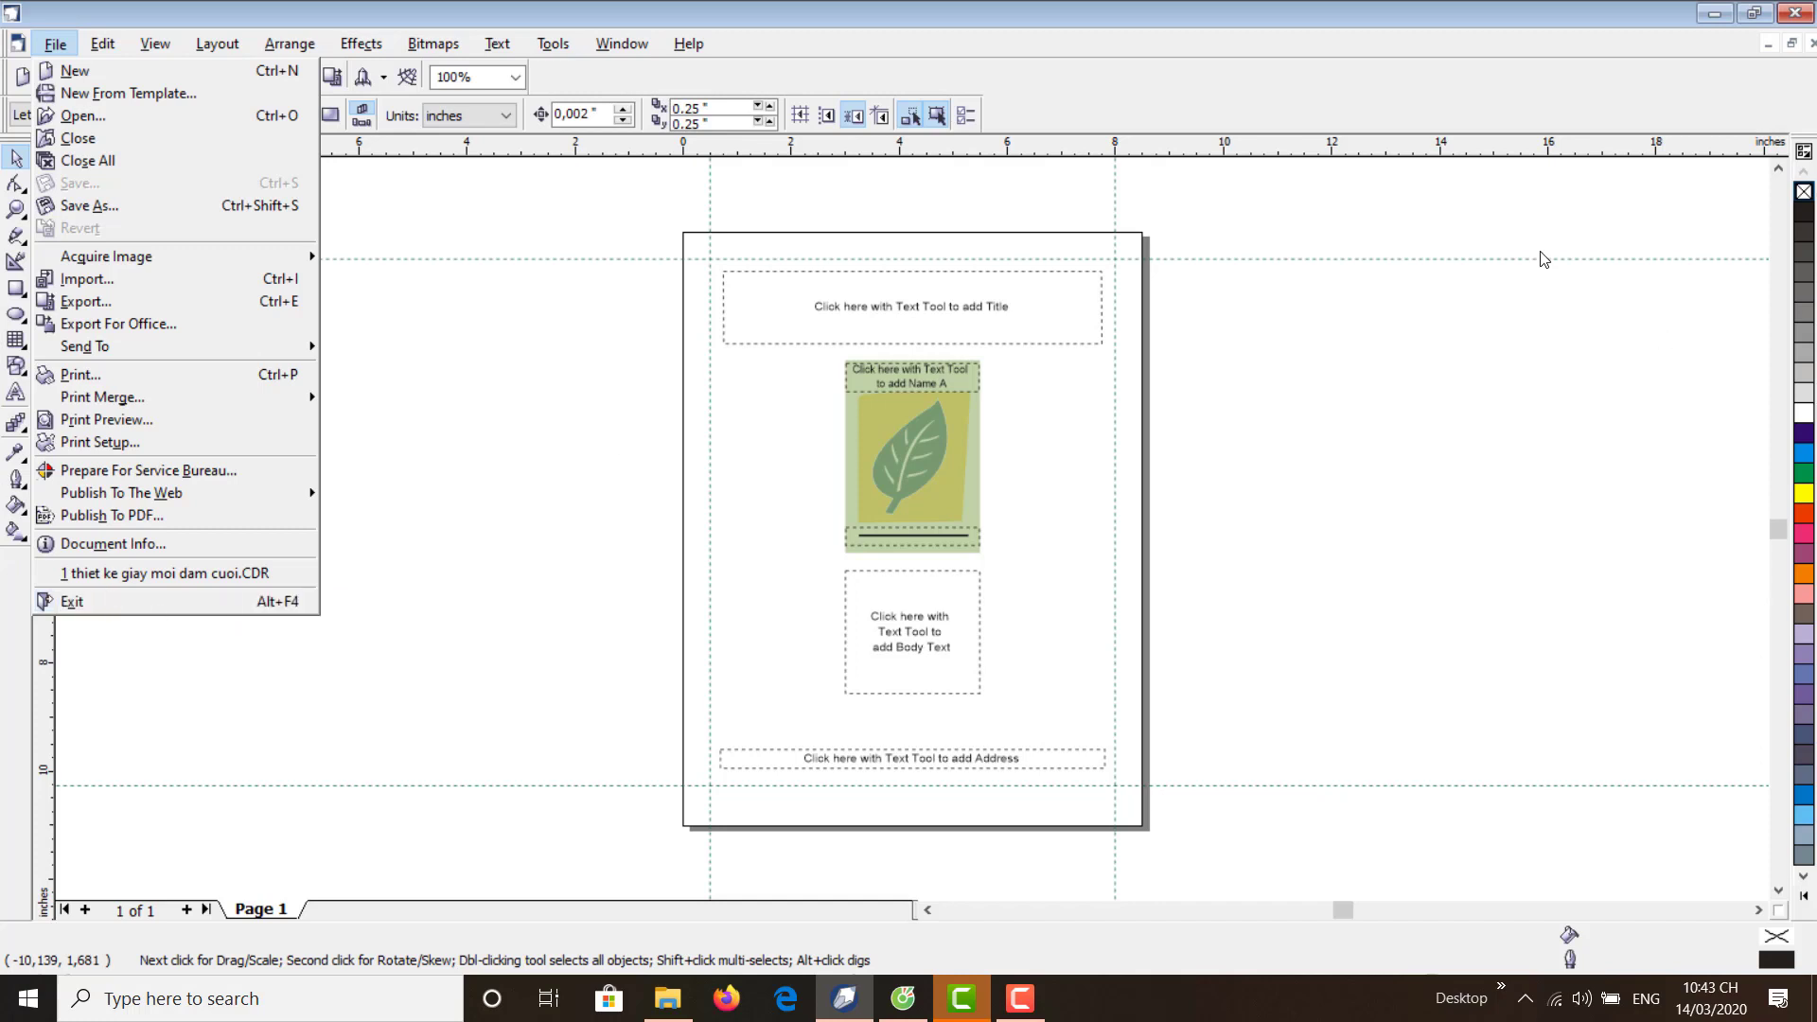
click(451, 203)
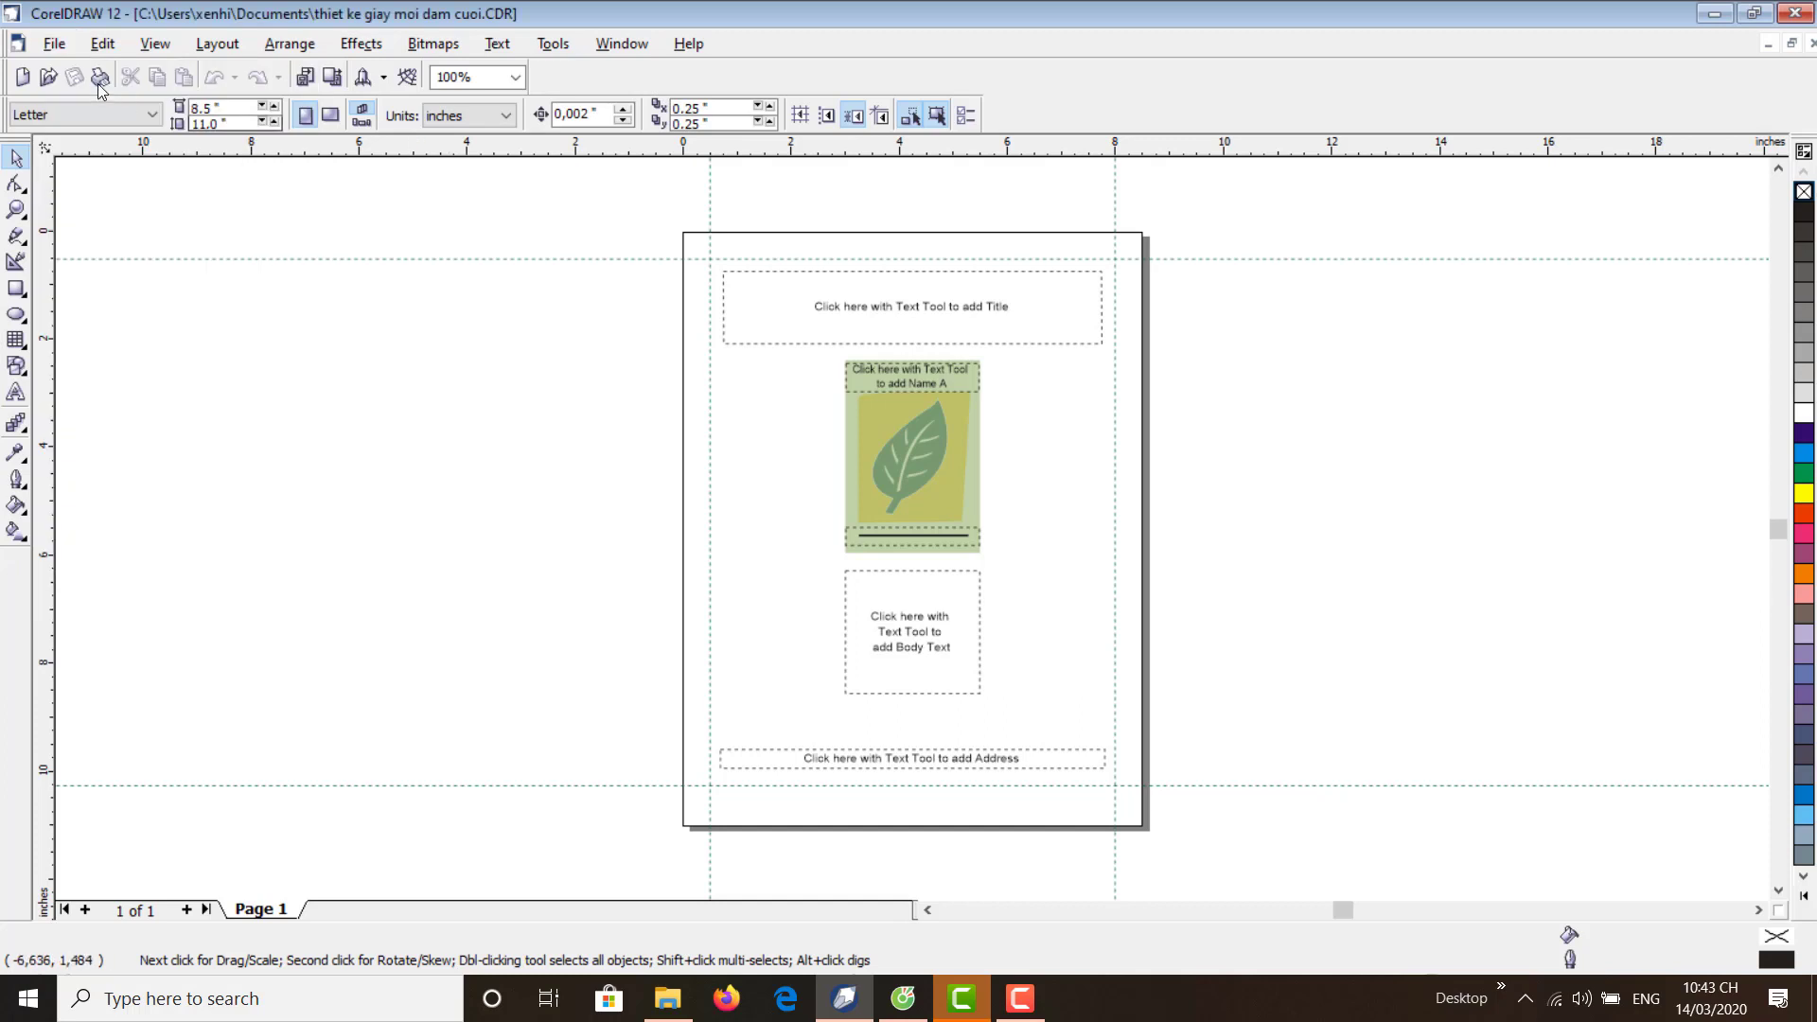
click(102, 44)
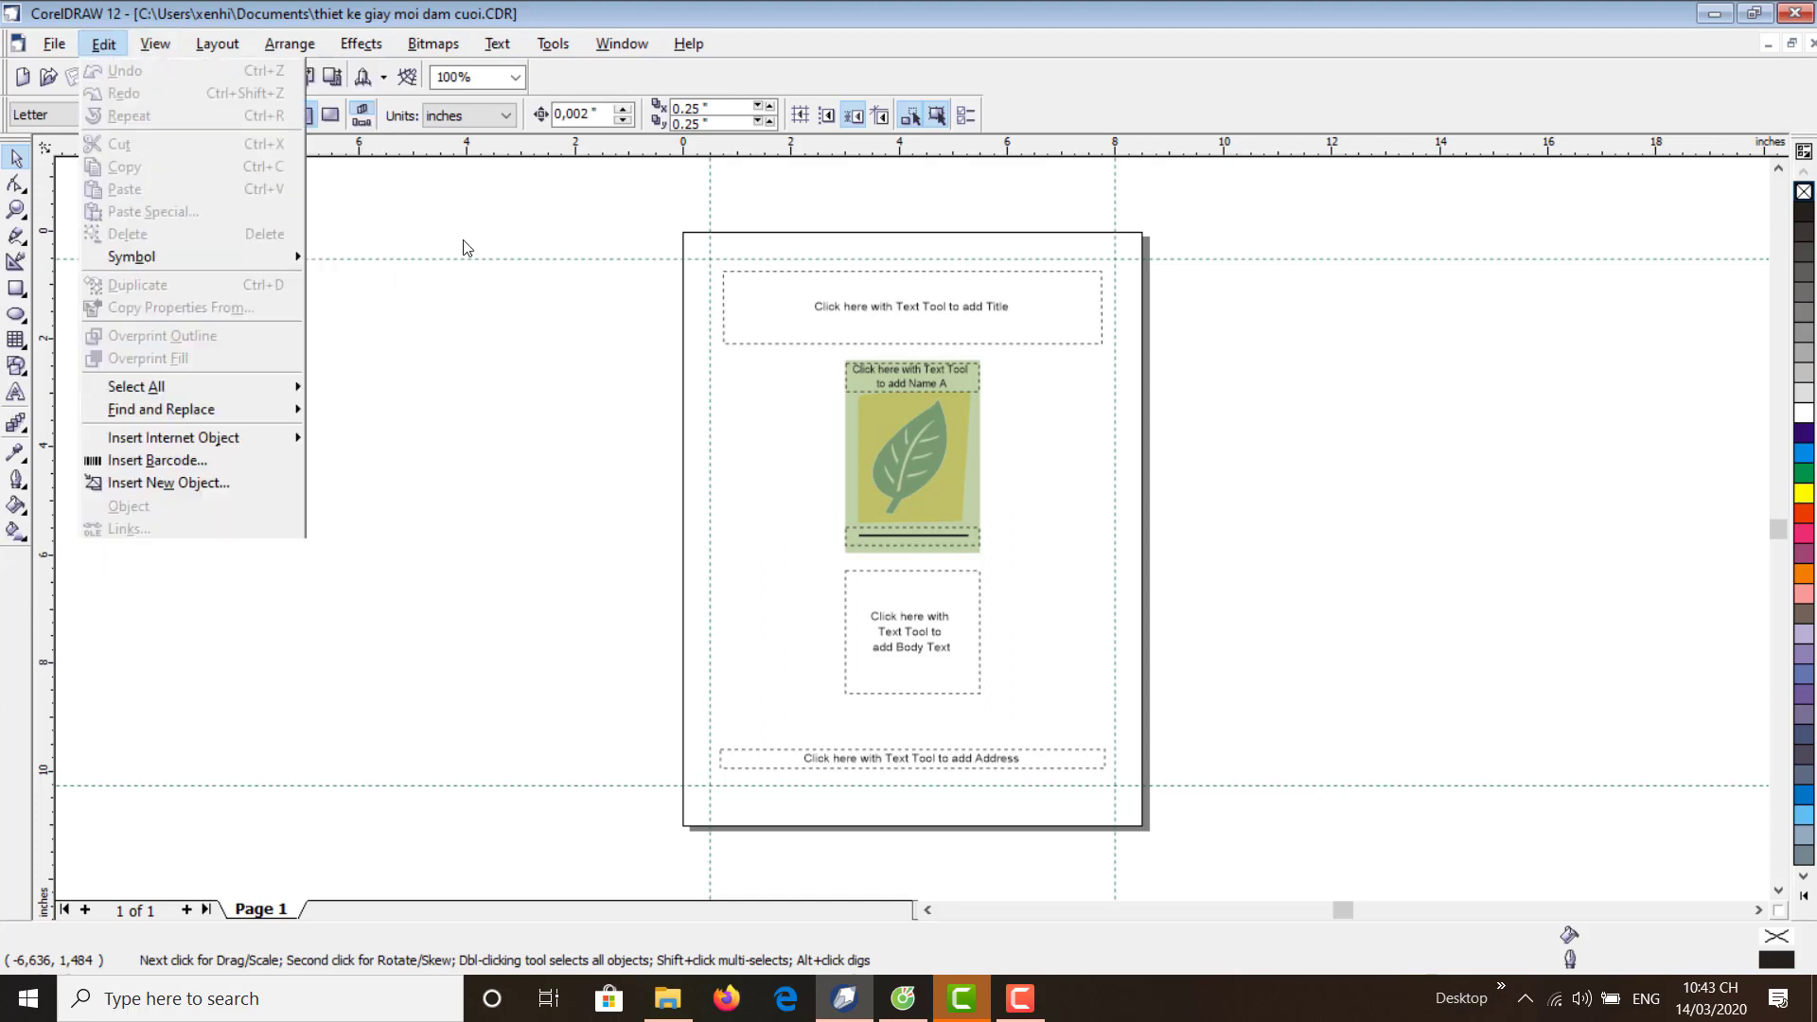
click(876, 369)
- Open the invitation's title placeholder for text editing, and place a text cursor in the blank area beside the leaf picture
click(852, 322)
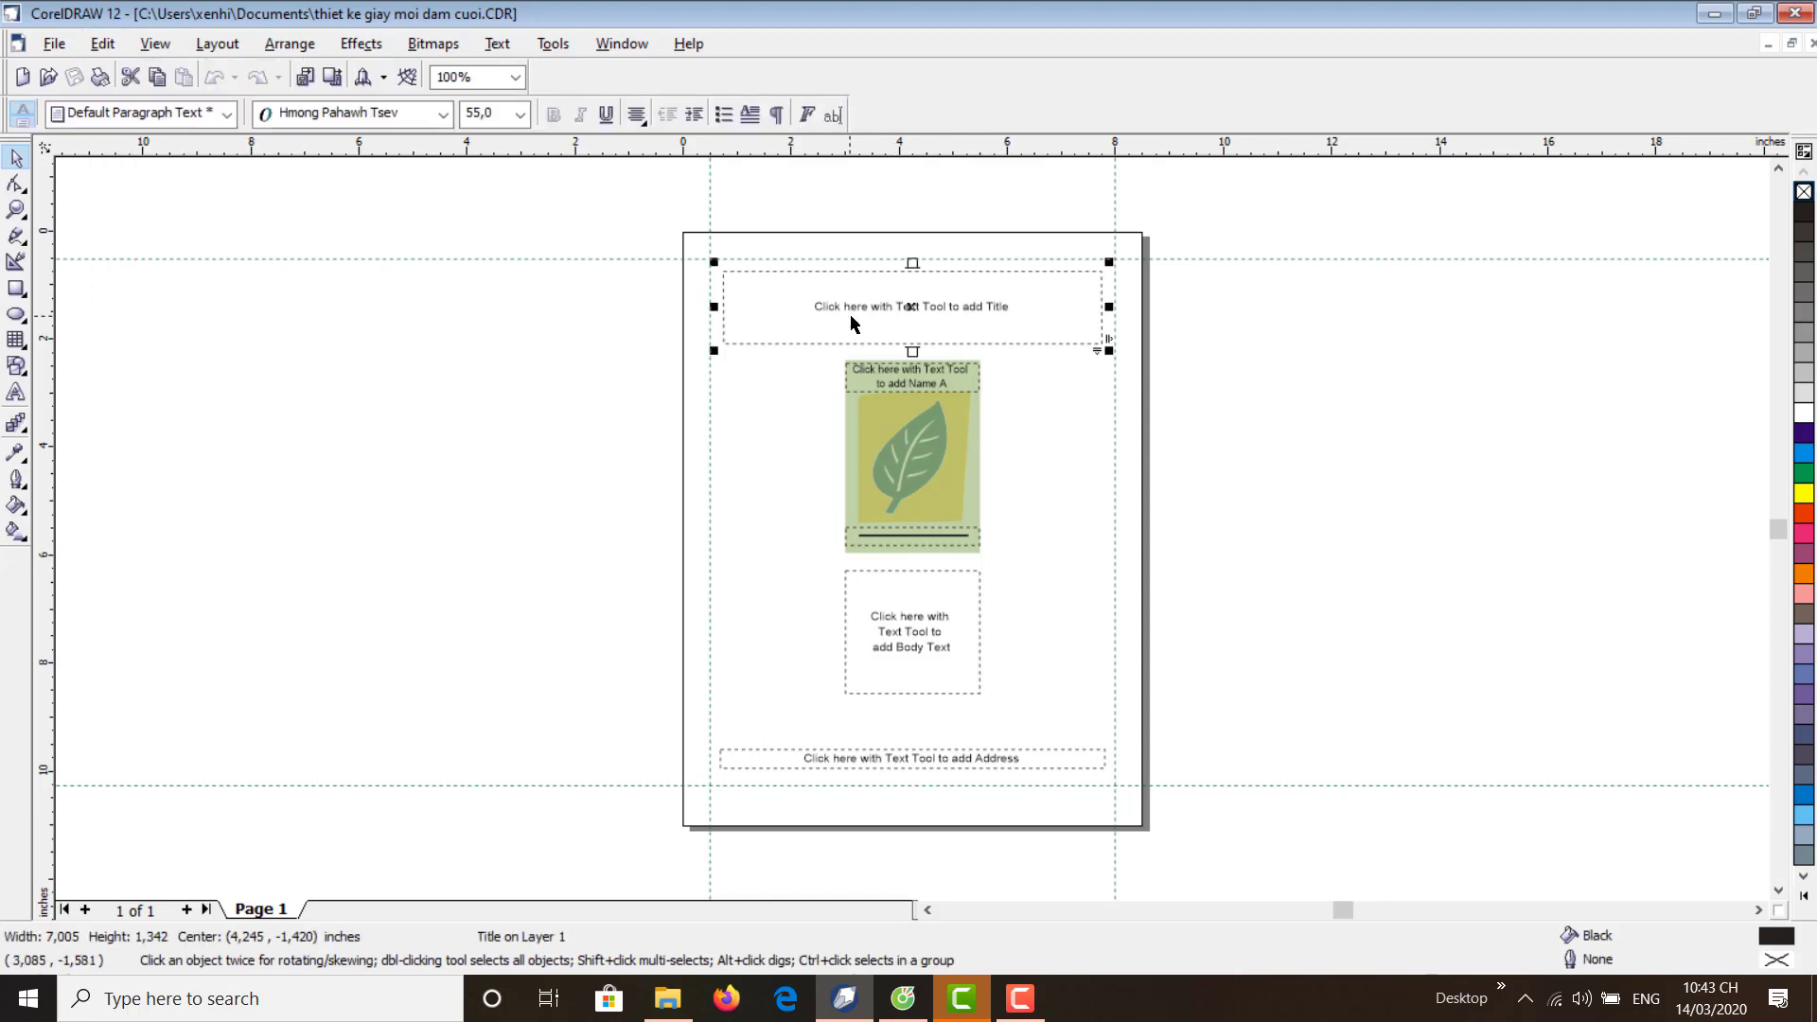
double_click(810, 301)
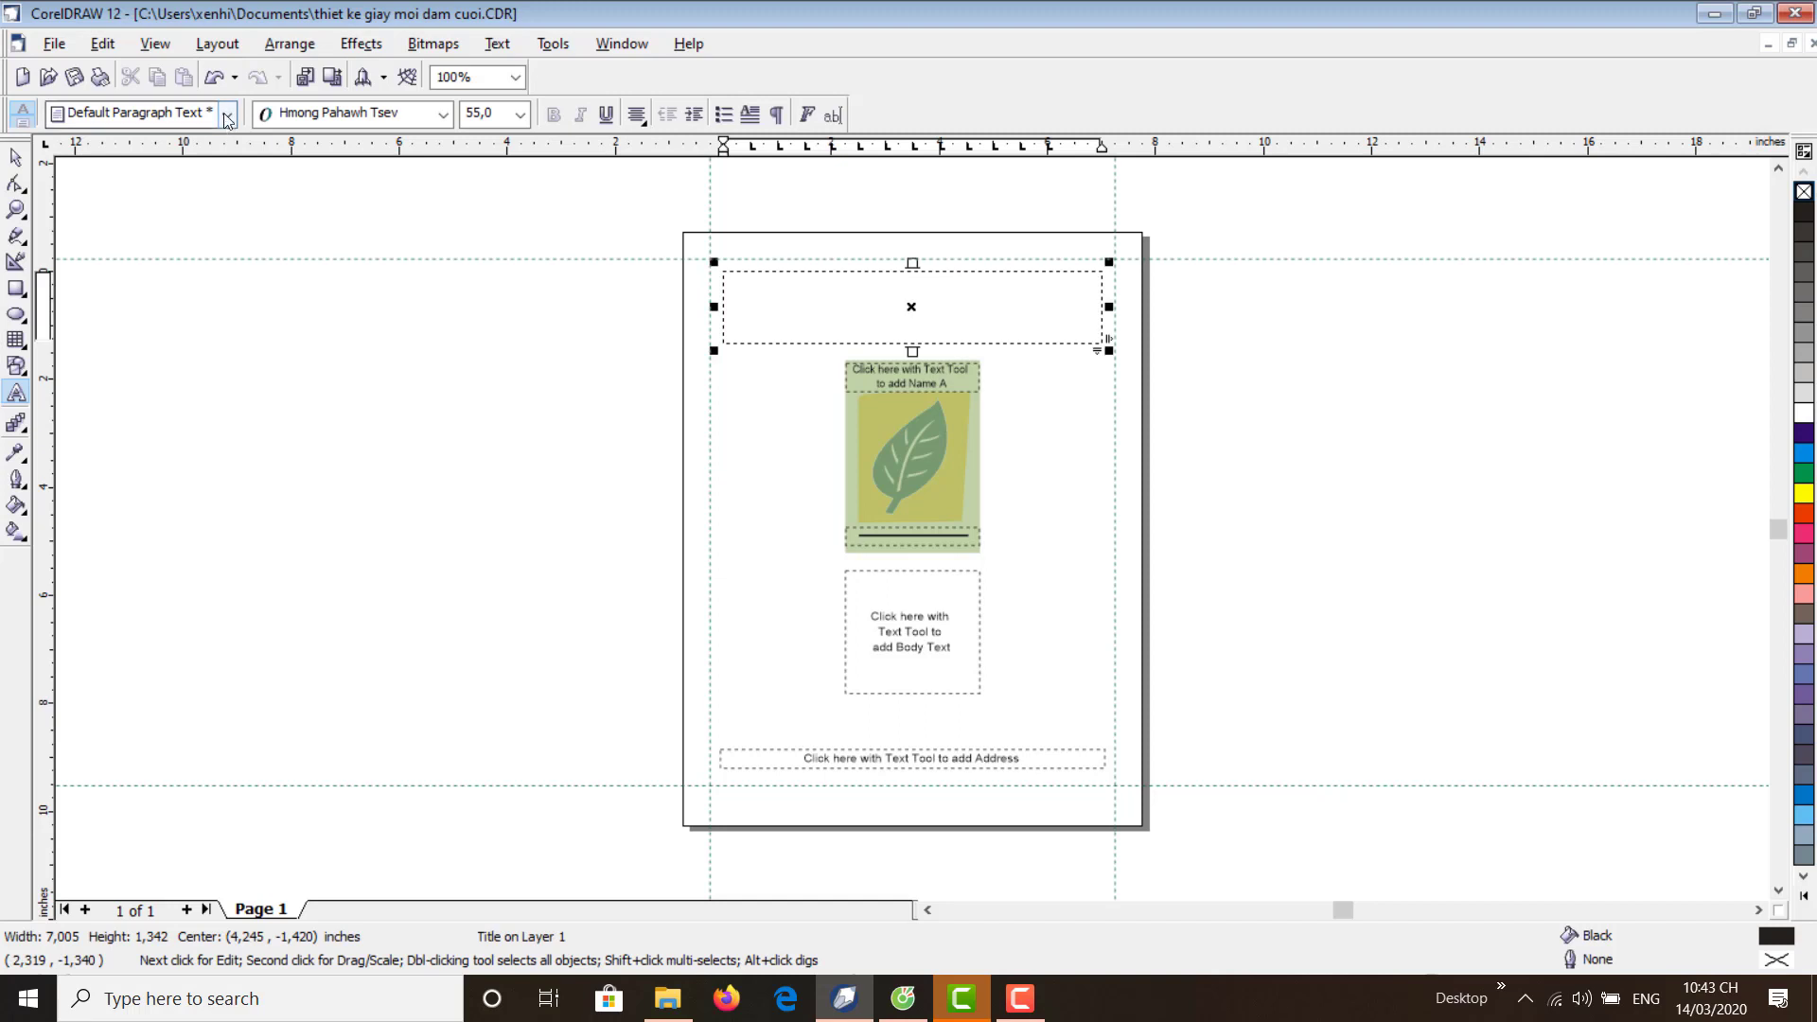
click(712, 388)
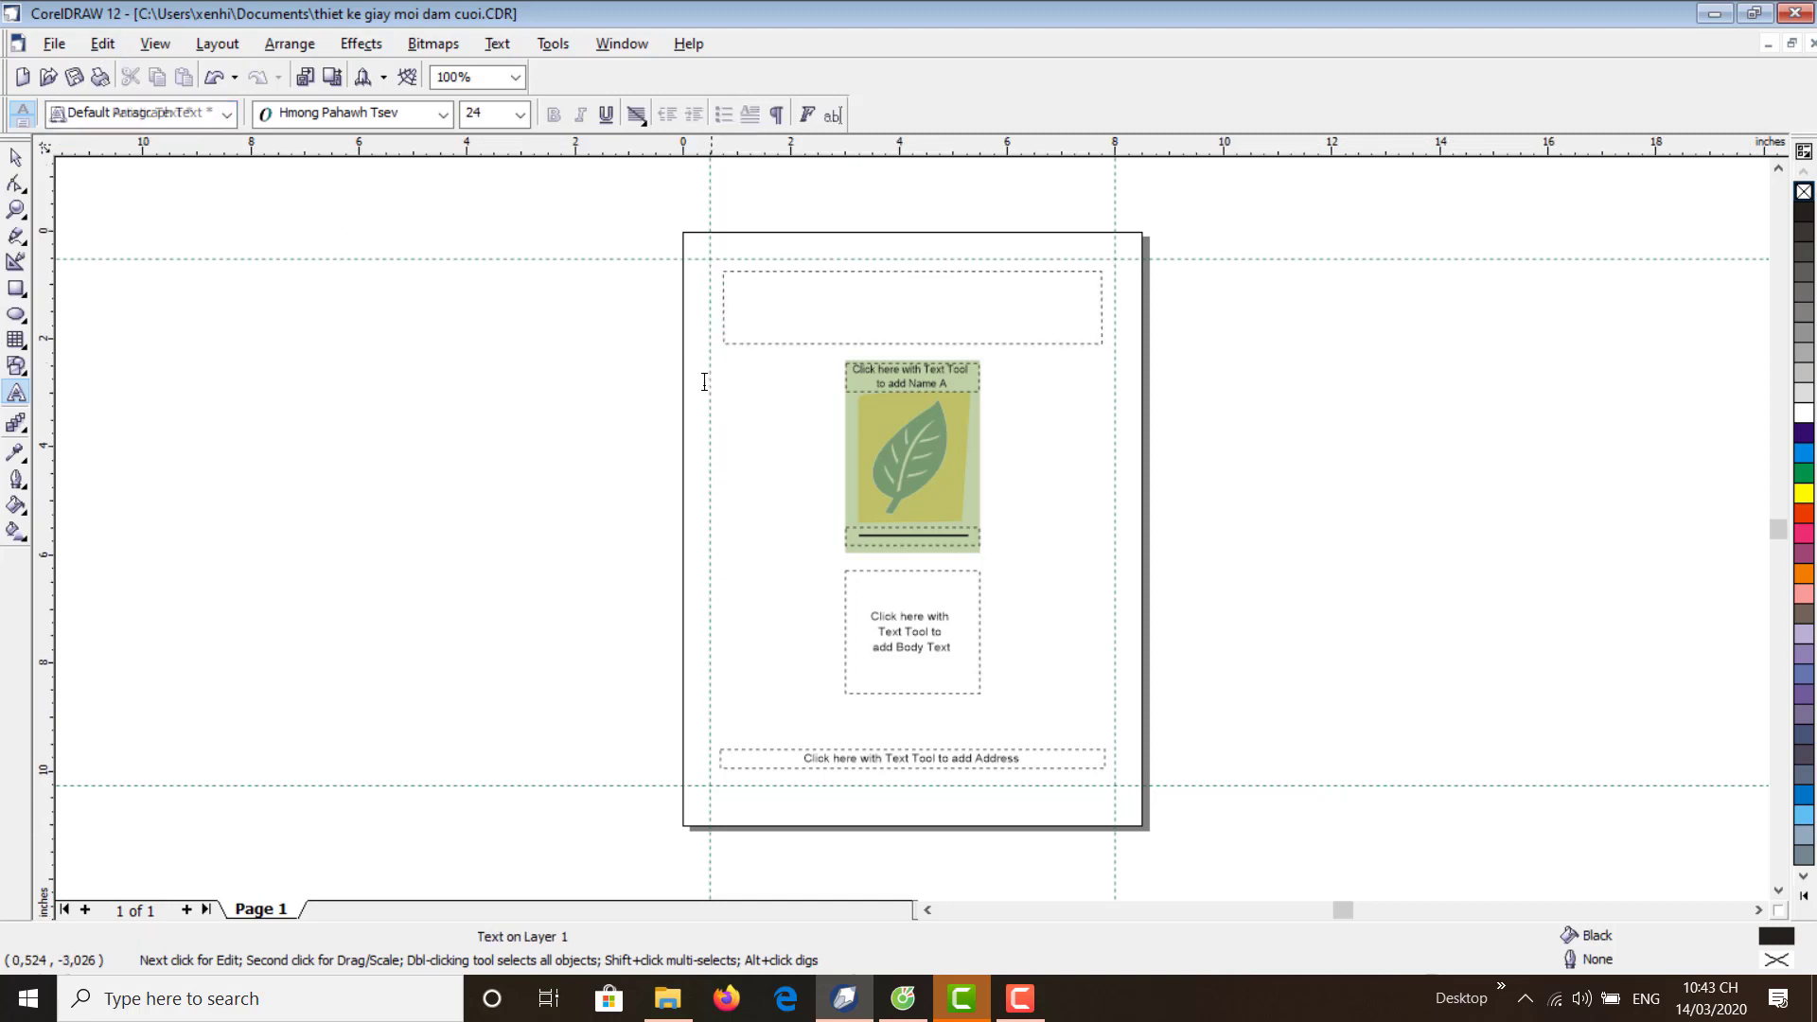
- Review the undo, delete and other editing commands offered while working with text
click(103, 45)
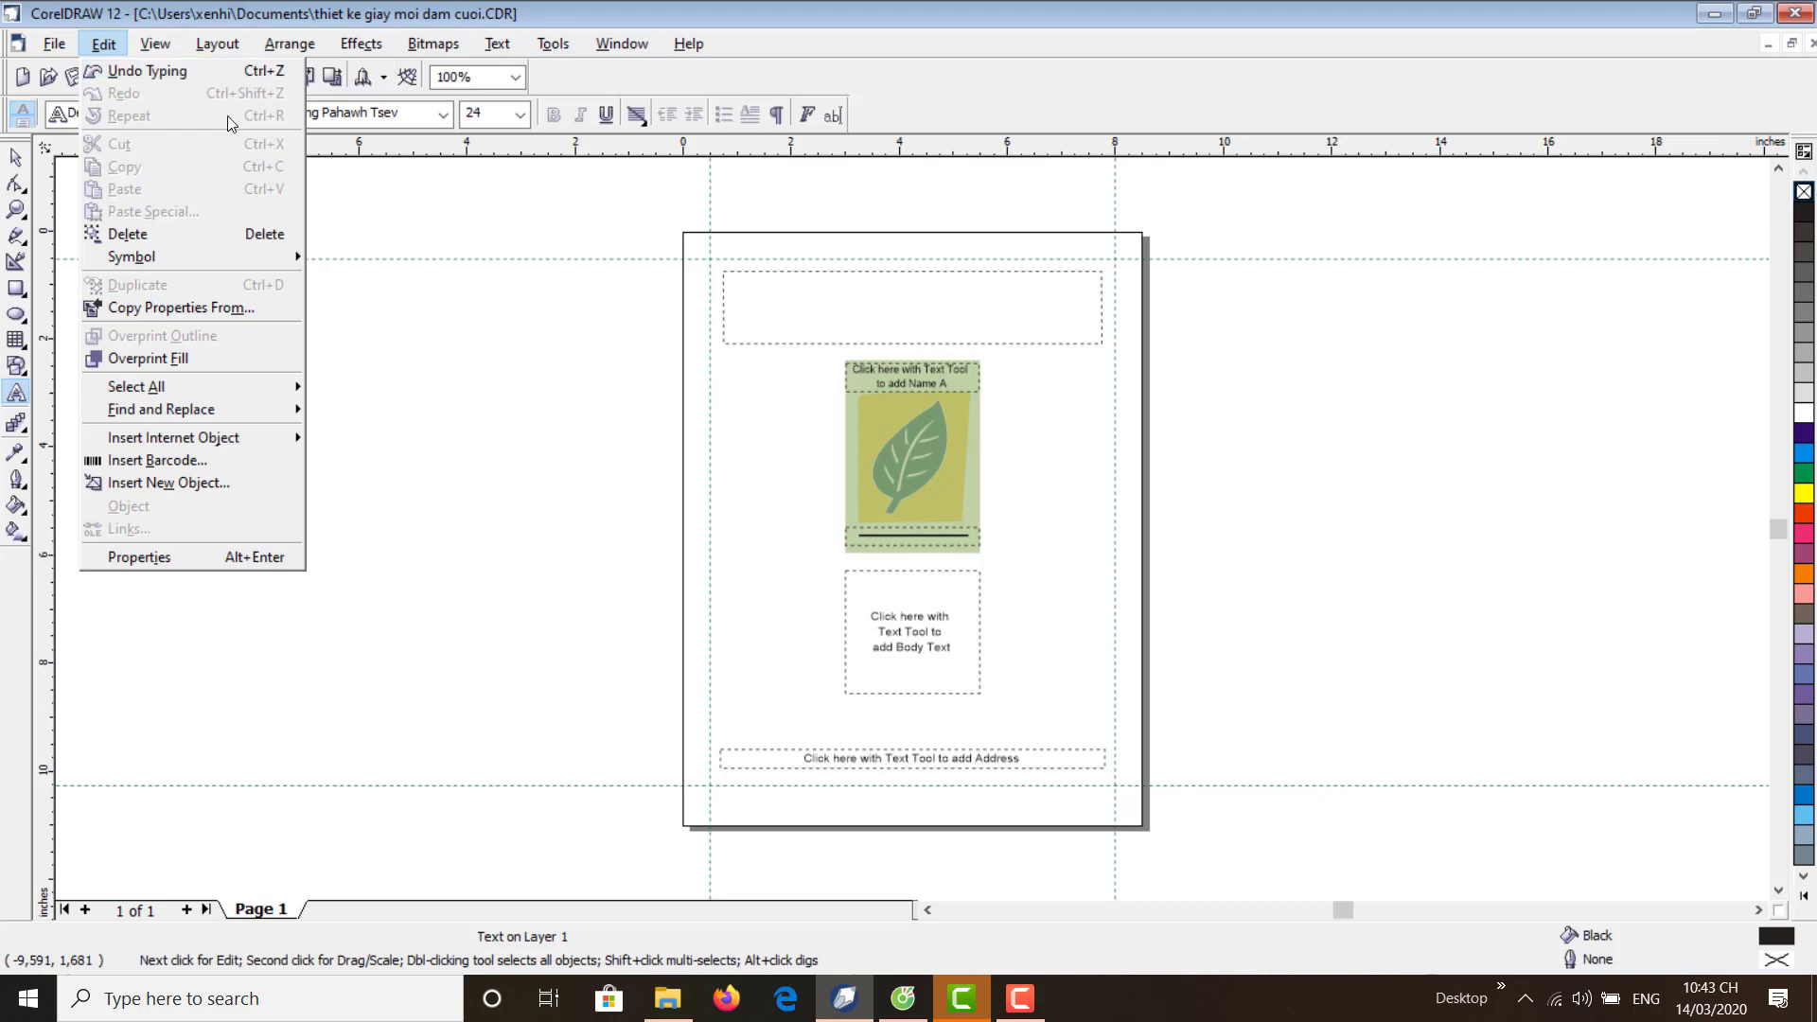
key(Right)
key(Left)
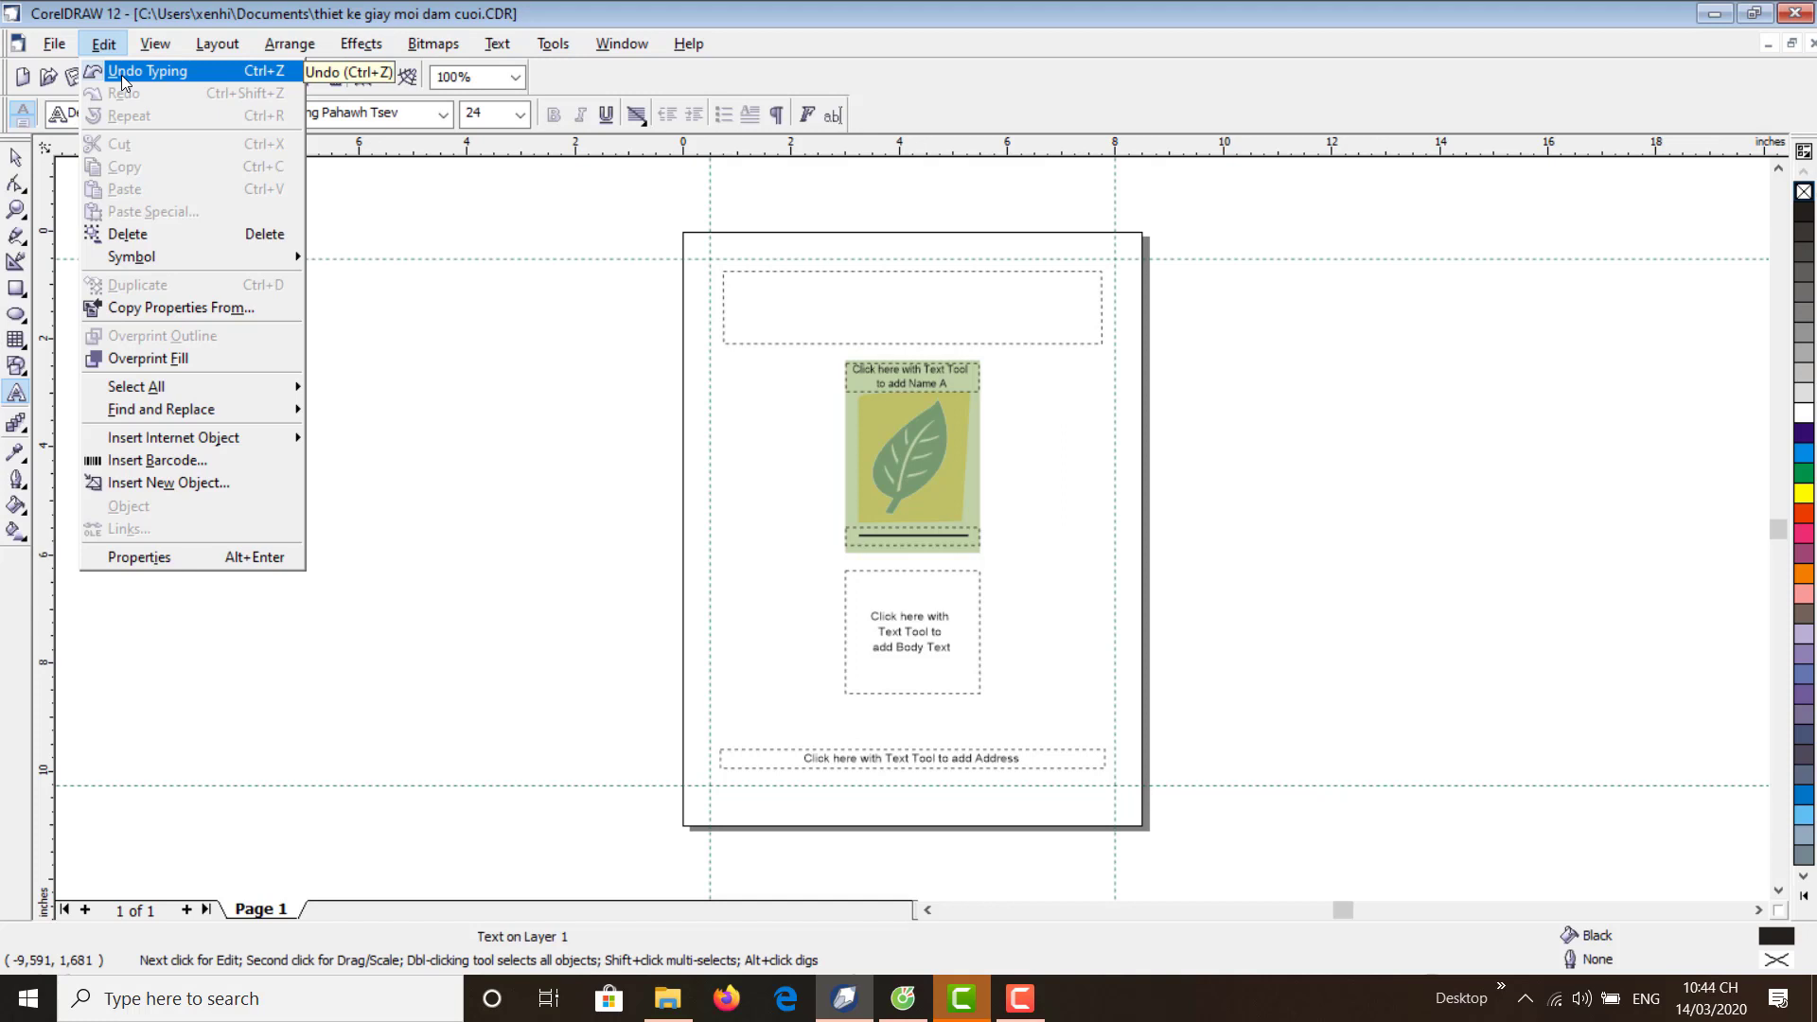
click(814, 276)
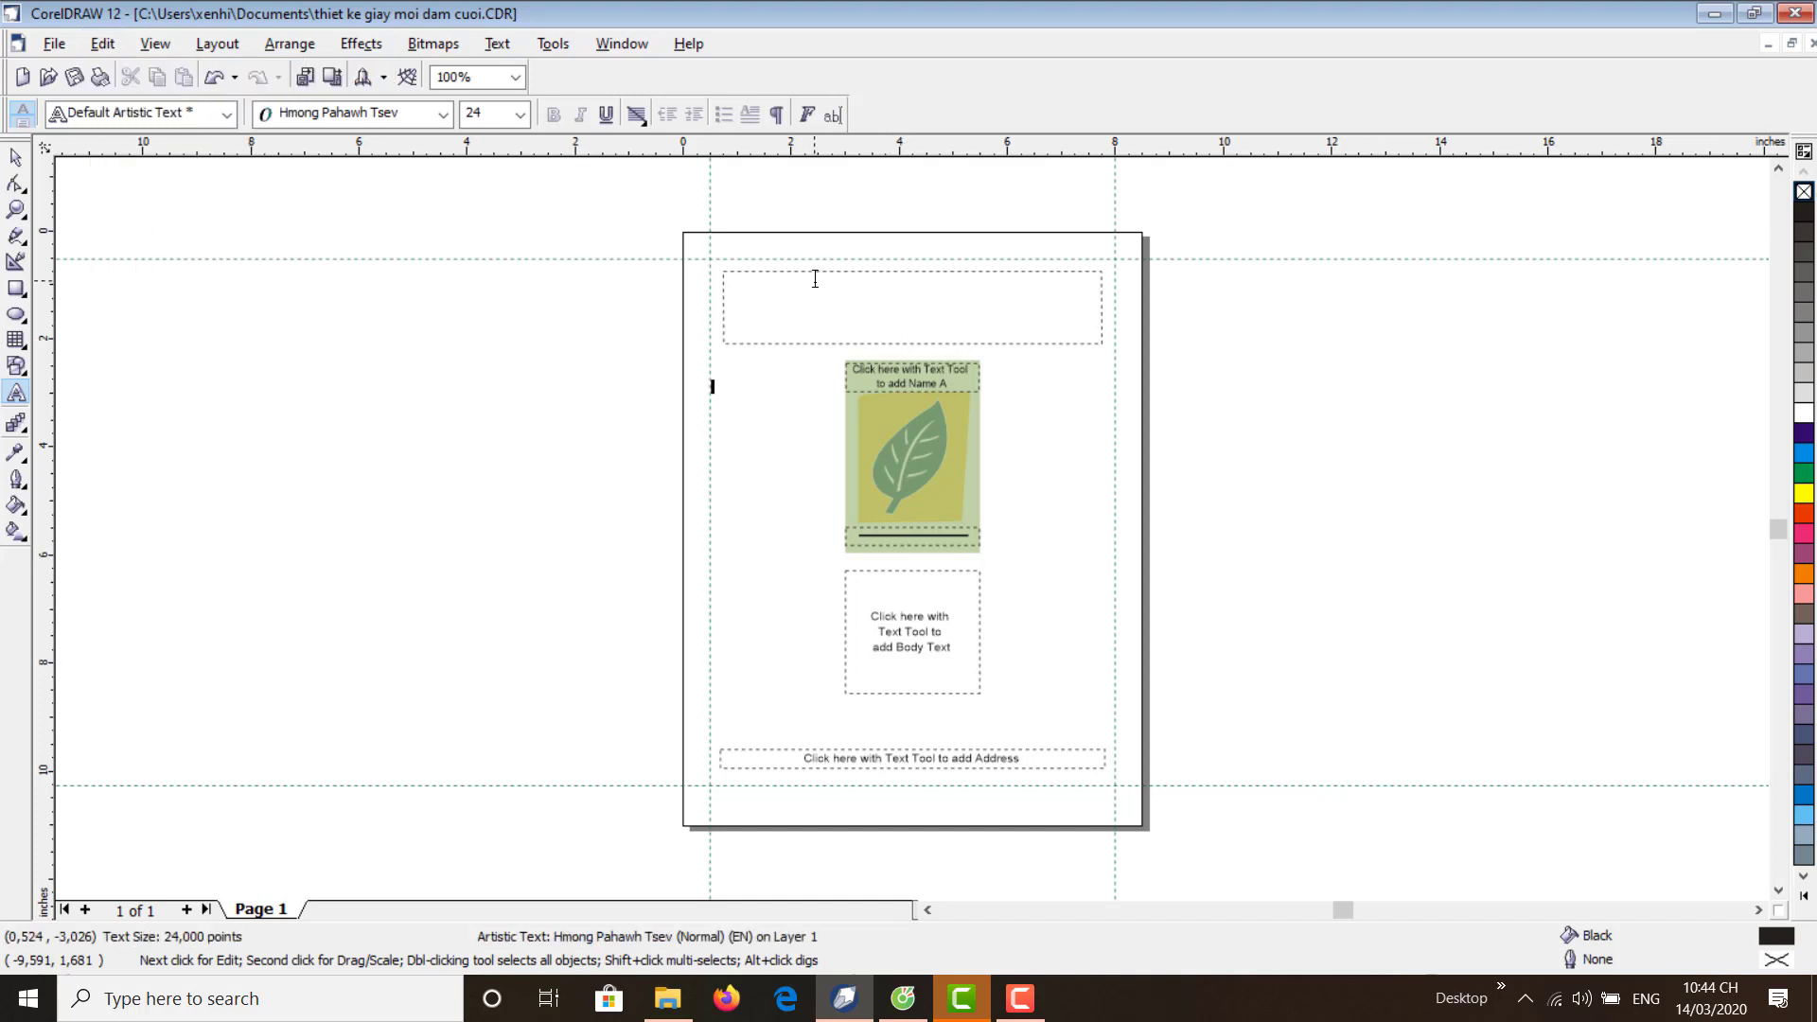
- Enter the sample text "Jjhjh" in the invitation's title frame
click(807, 284)
key(Delete)
click(795, 261)
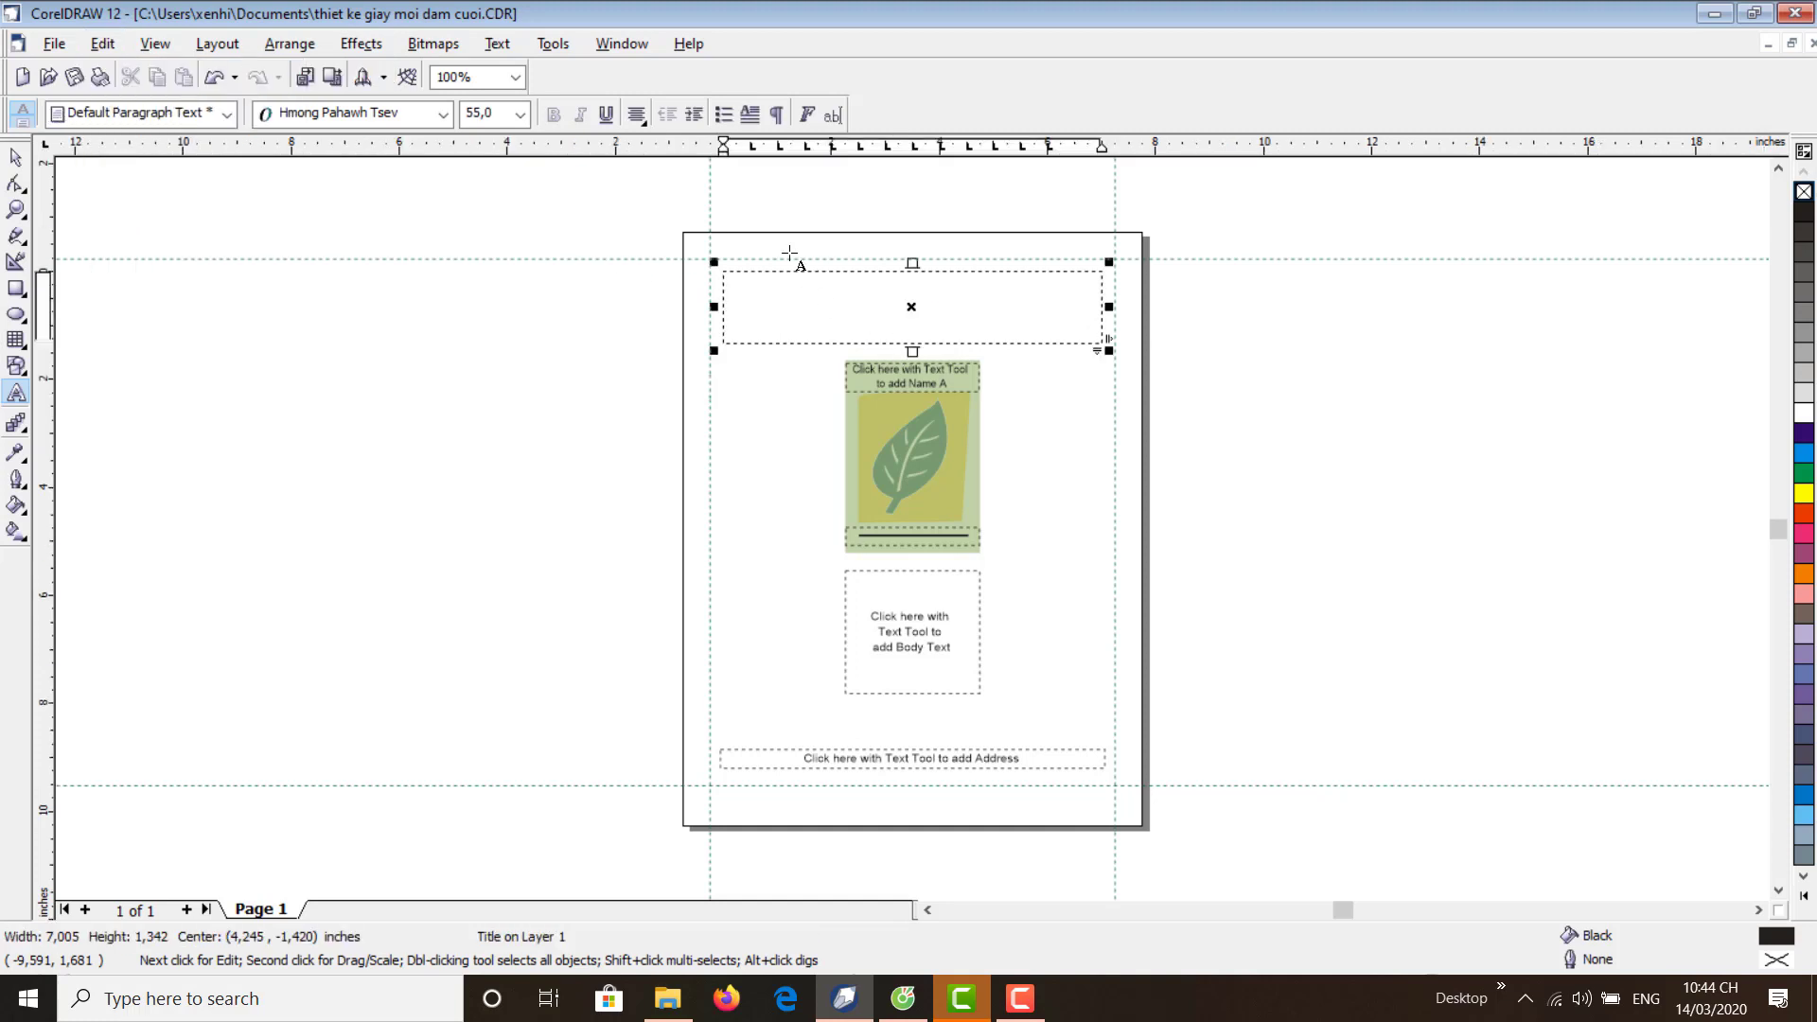
click(804, 335)
- Set the font of the invitation's title text to Arial in the text formatting settings
click(485, 44)
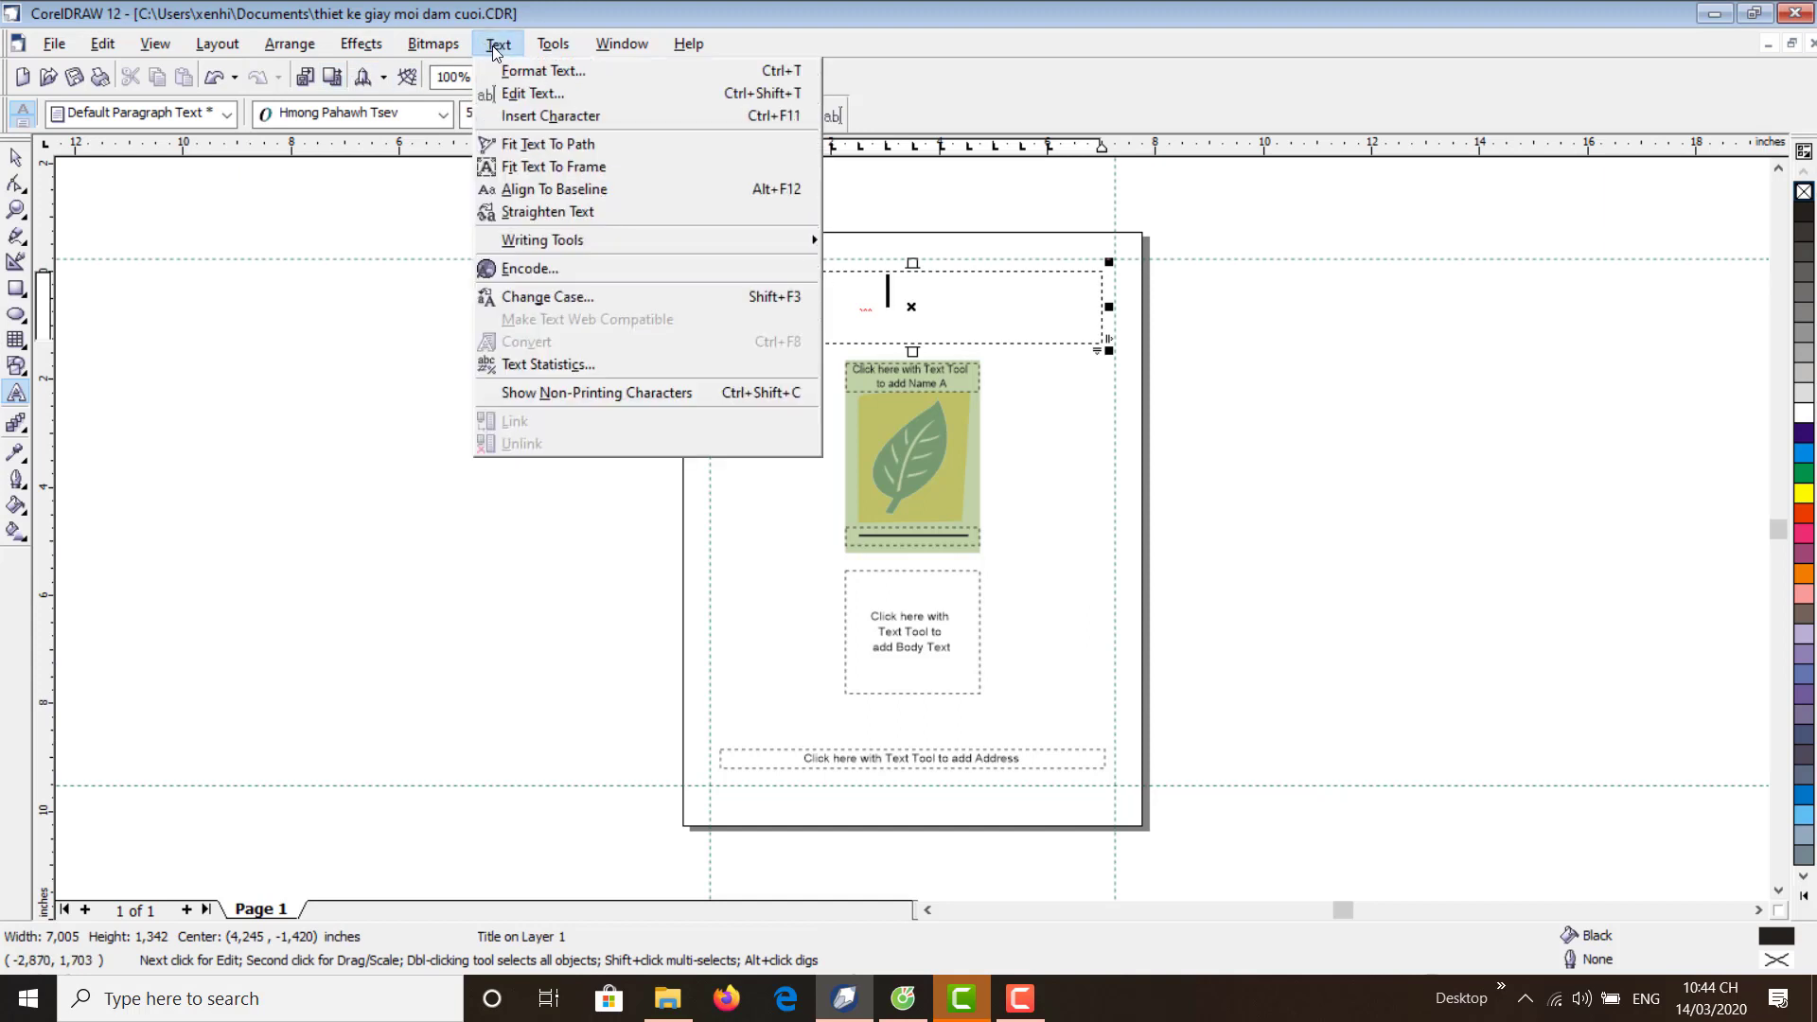
click(545, 72)
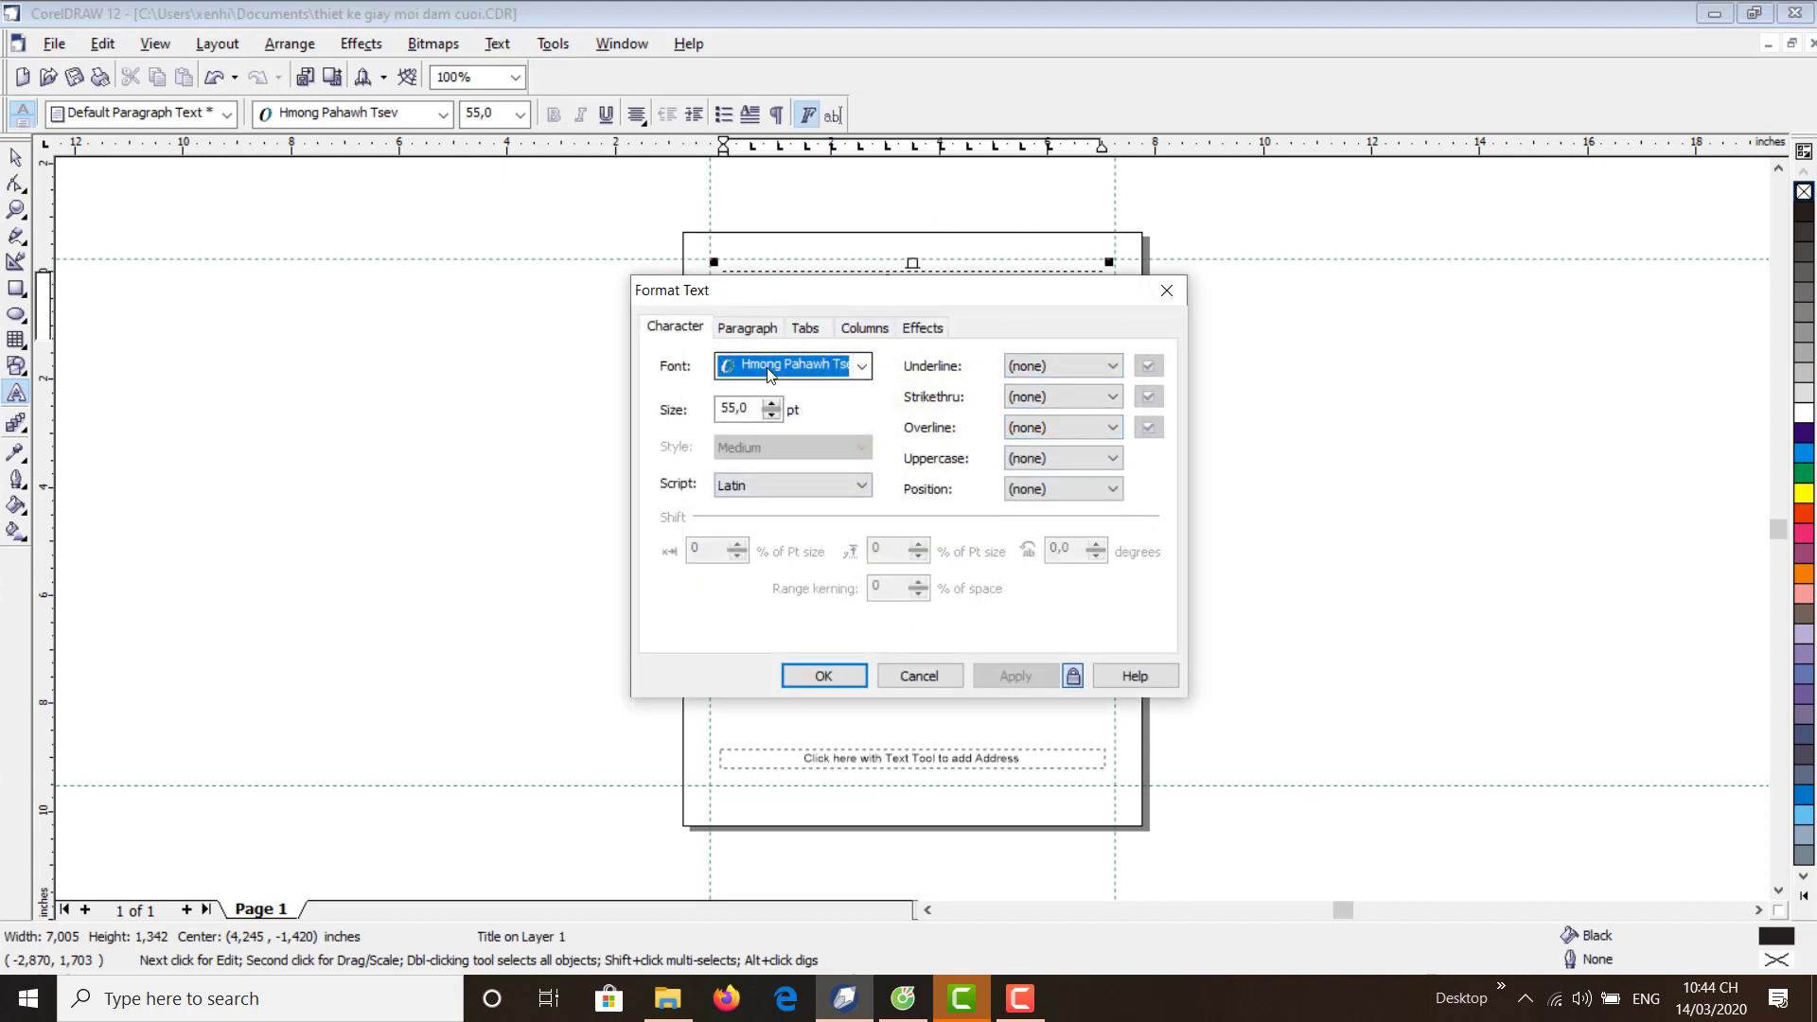
click(861, 366)
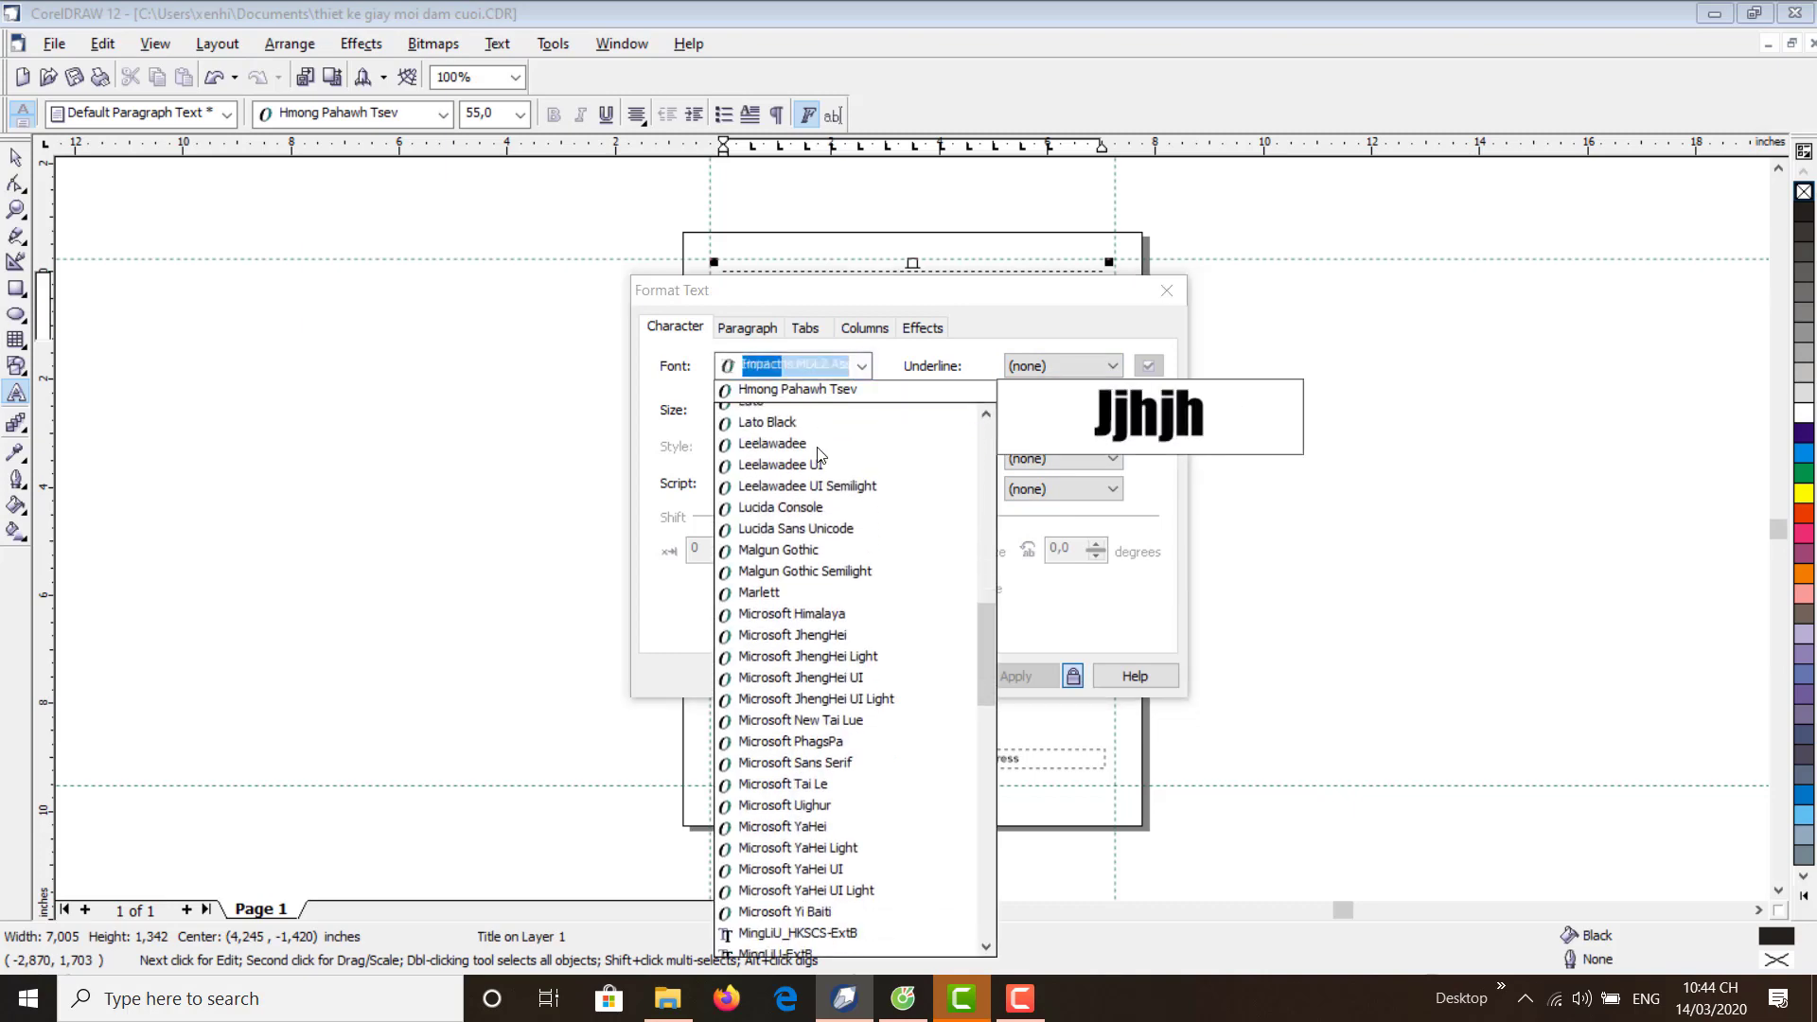
scroll(833, 502, down, 20)
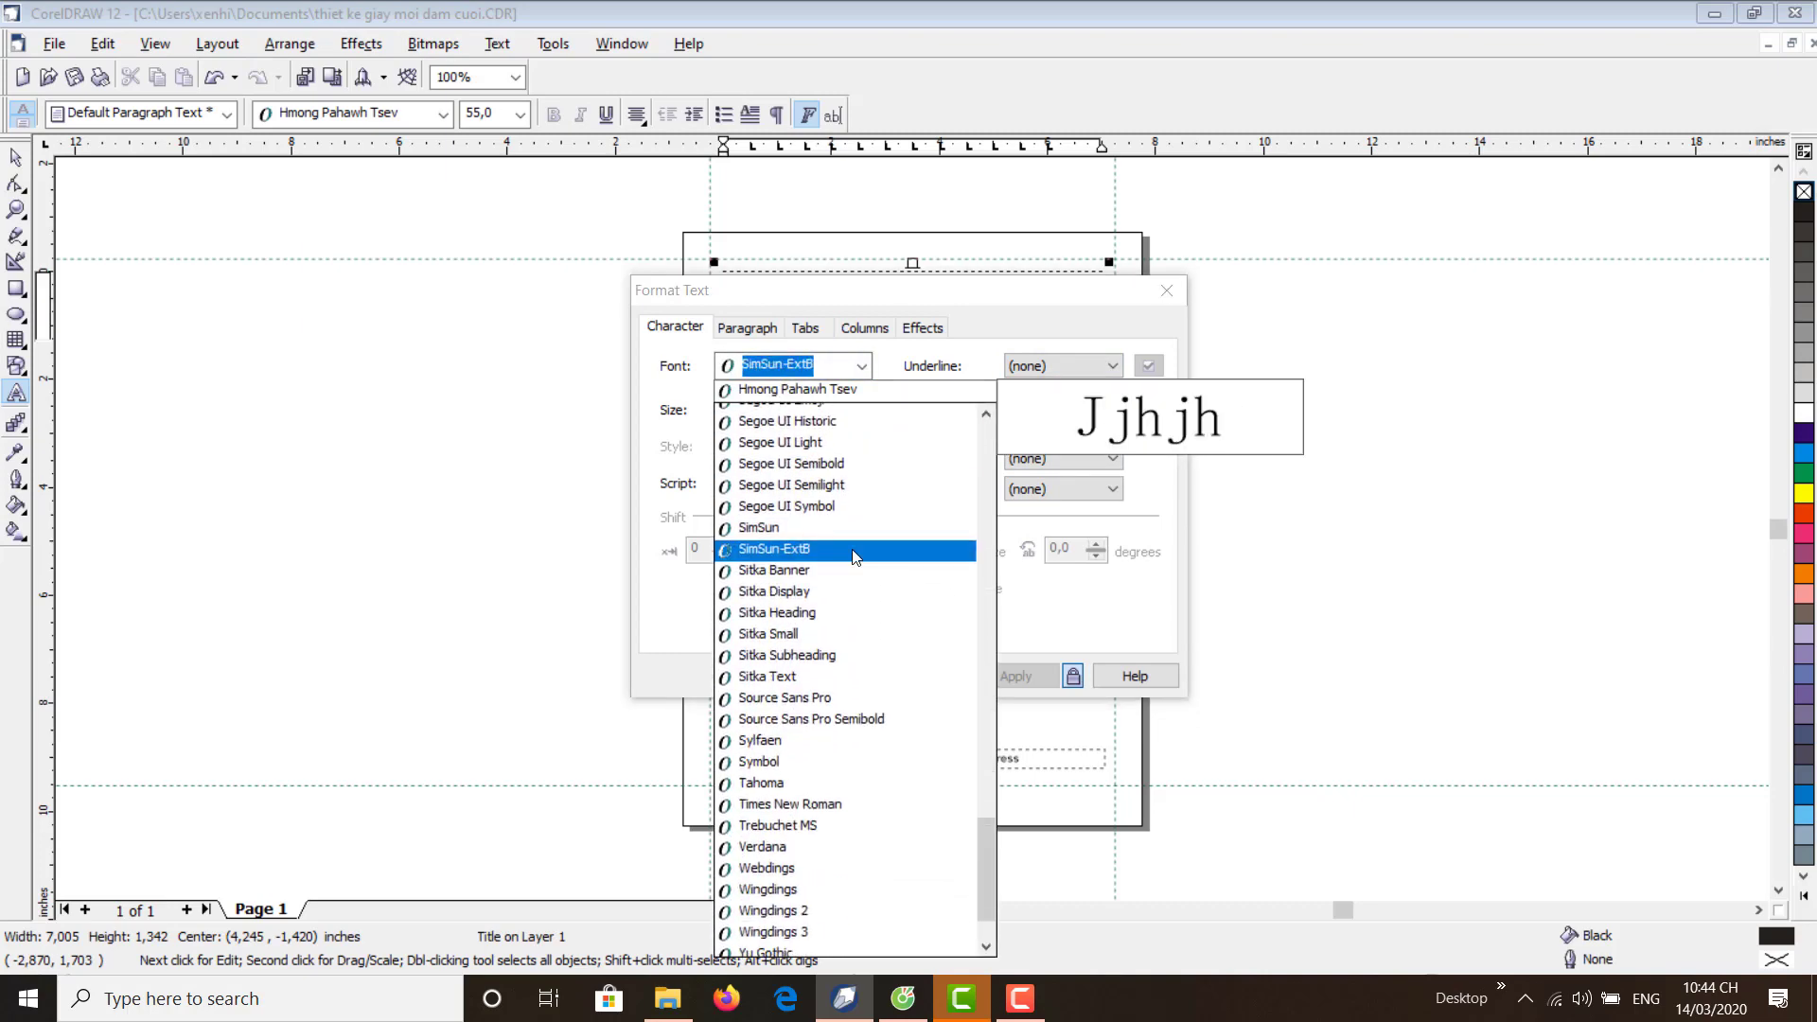
scroll(854, 556, down, 3)
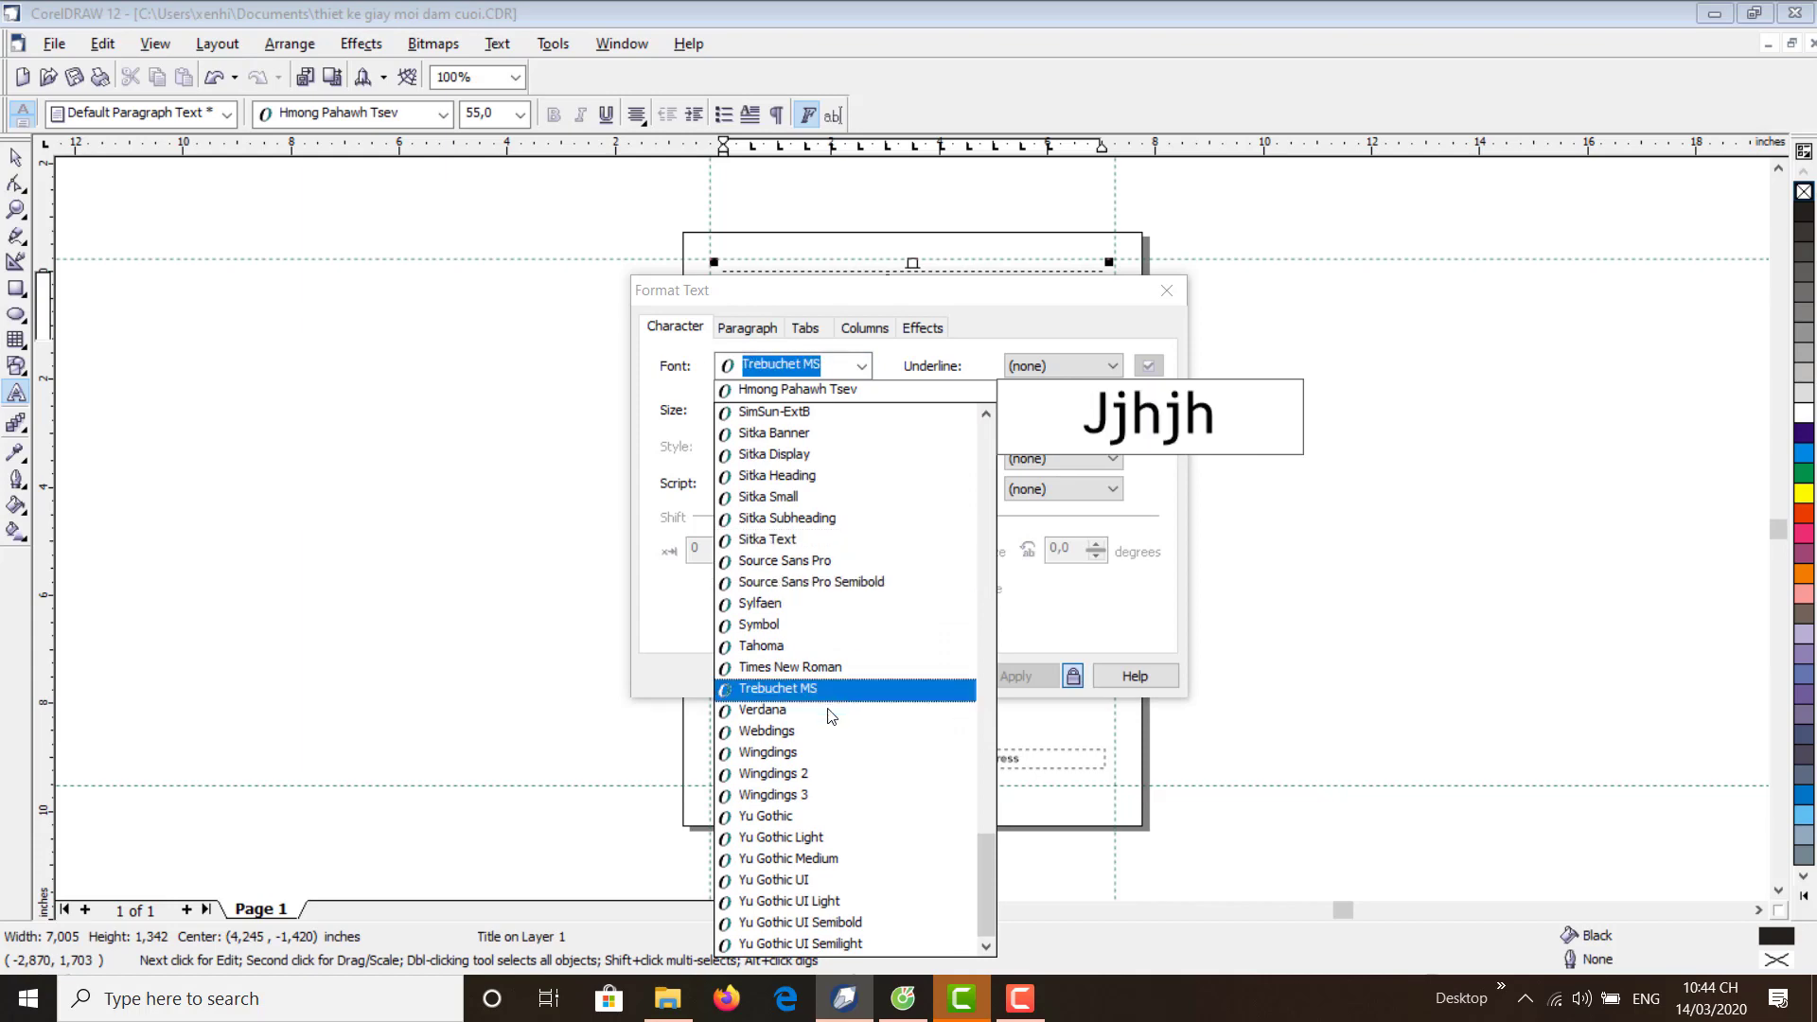
scroll(831, 716, up, 20)
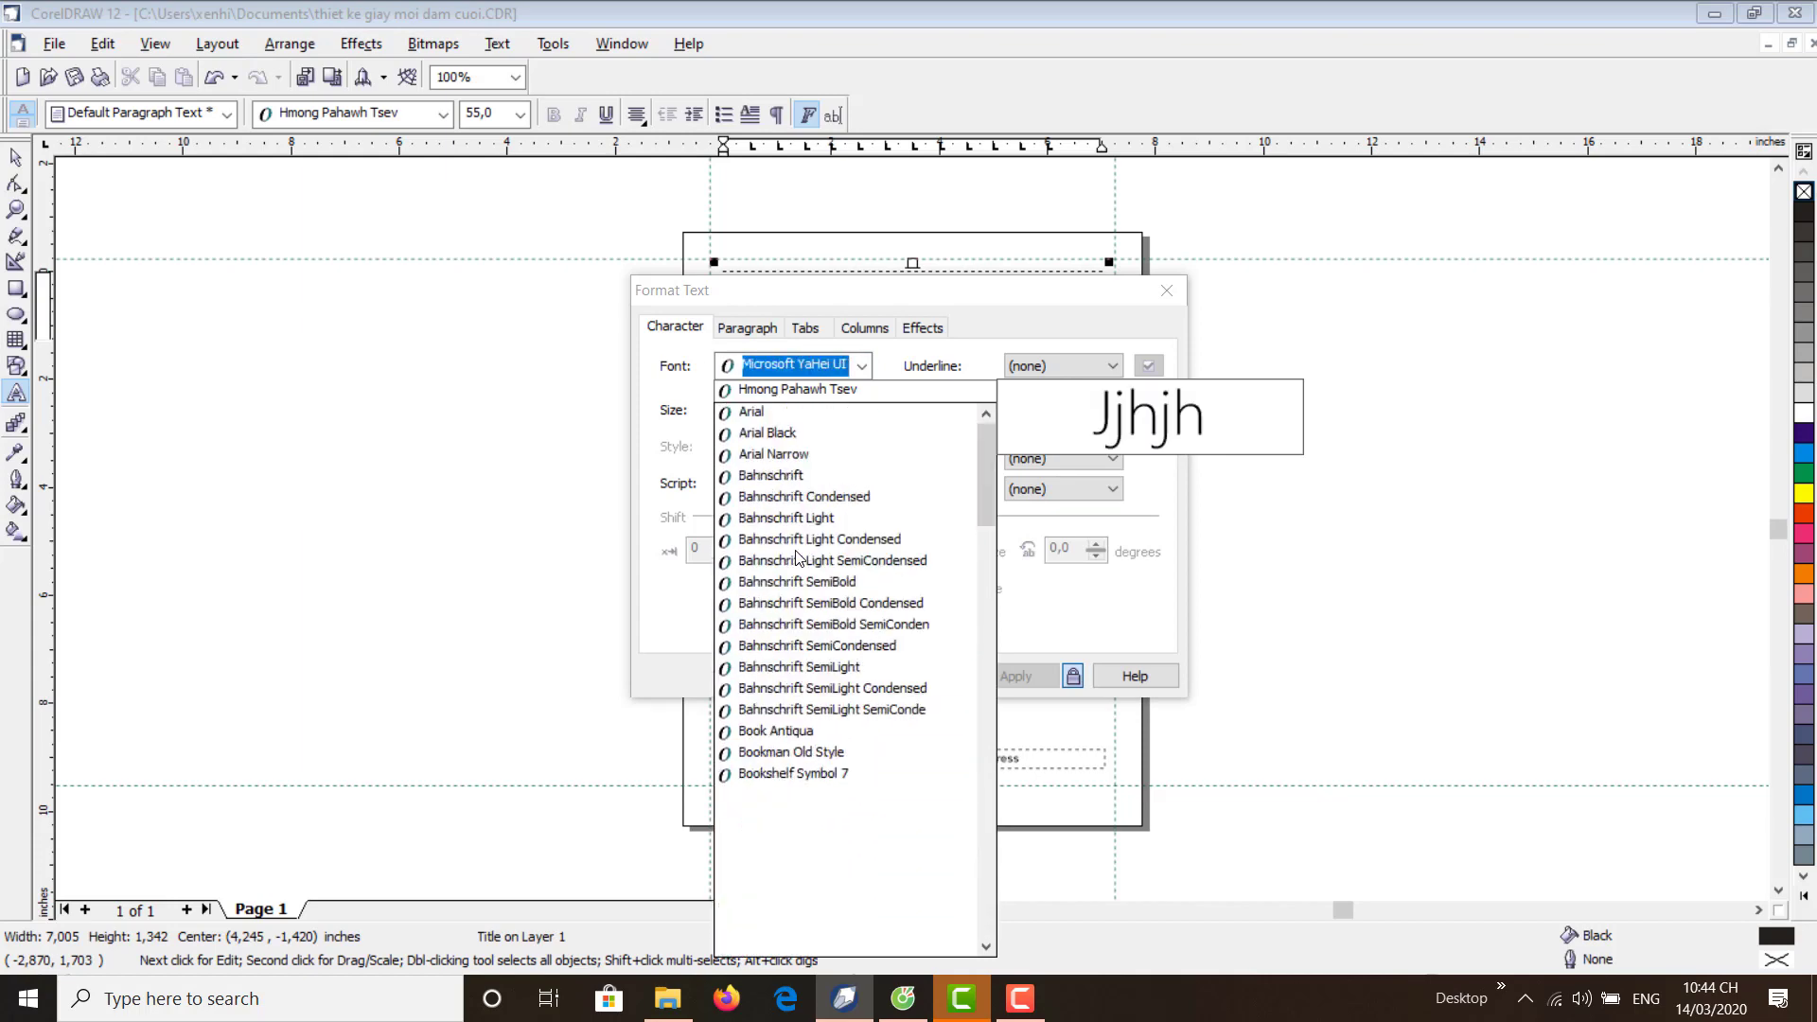
click(751, 411)
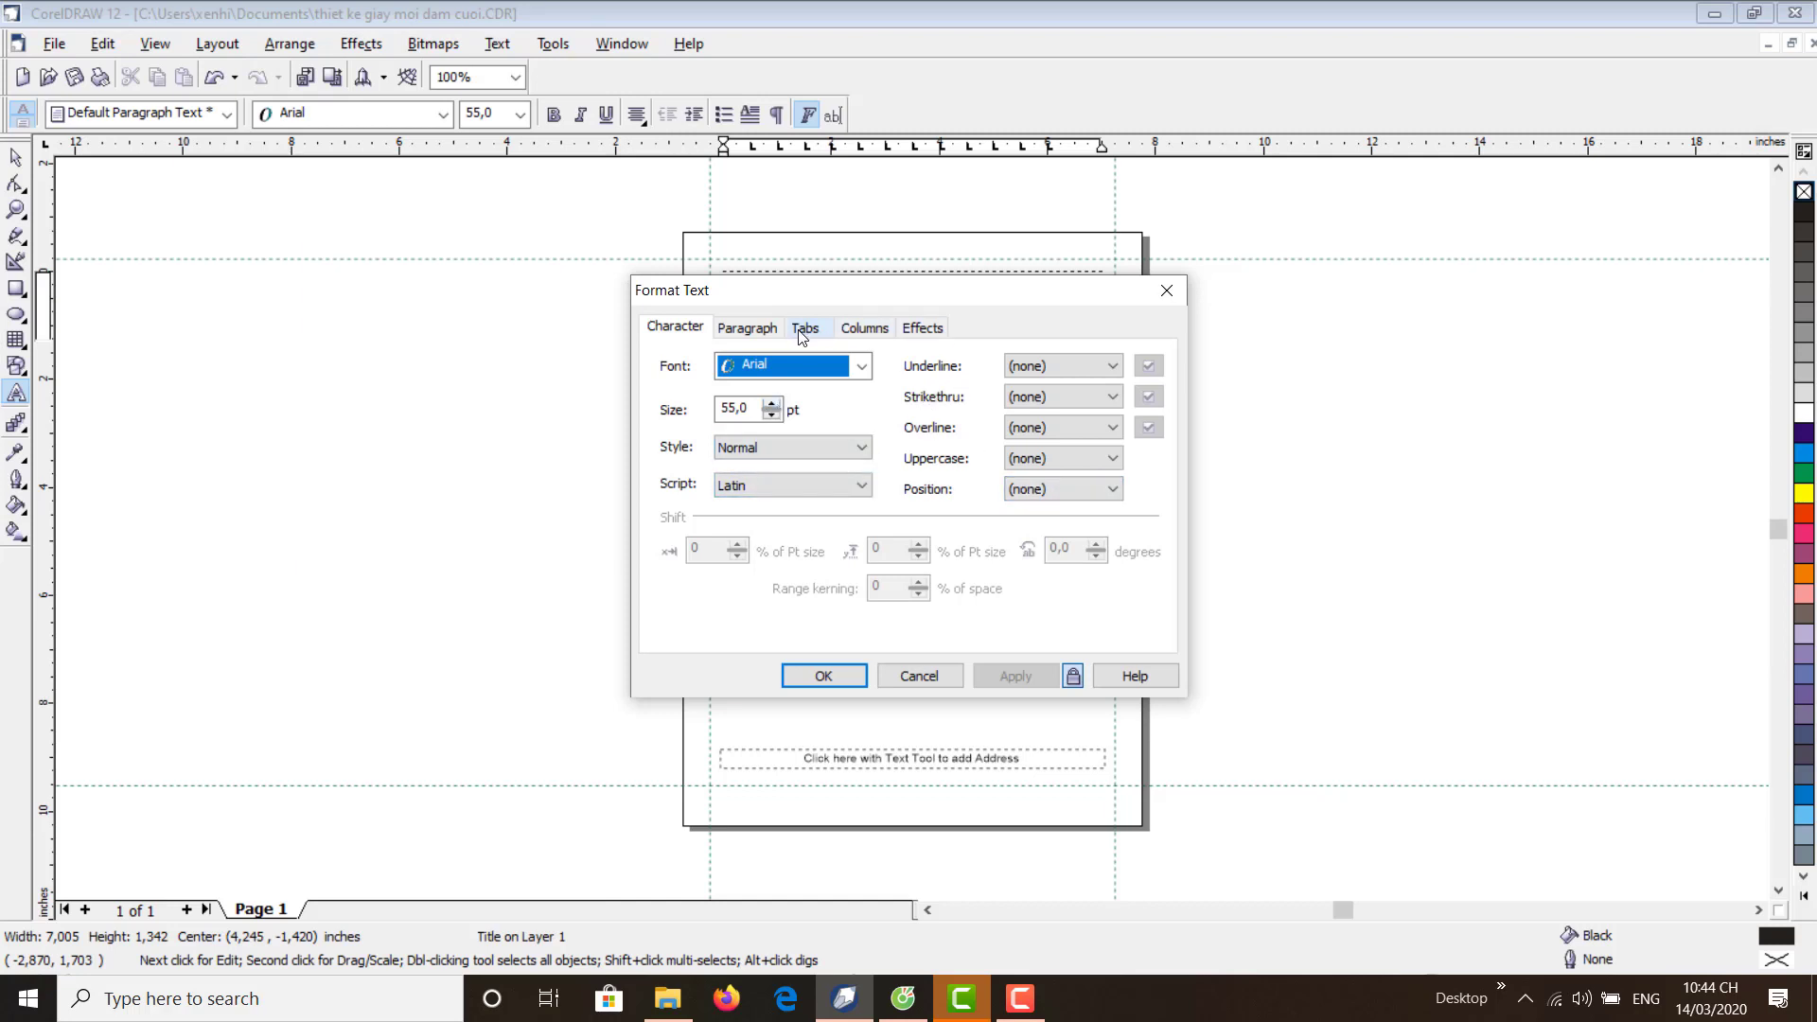
- Review the paragraph, tab, column and effect settings offered for formatting the title text
click(763, 331)
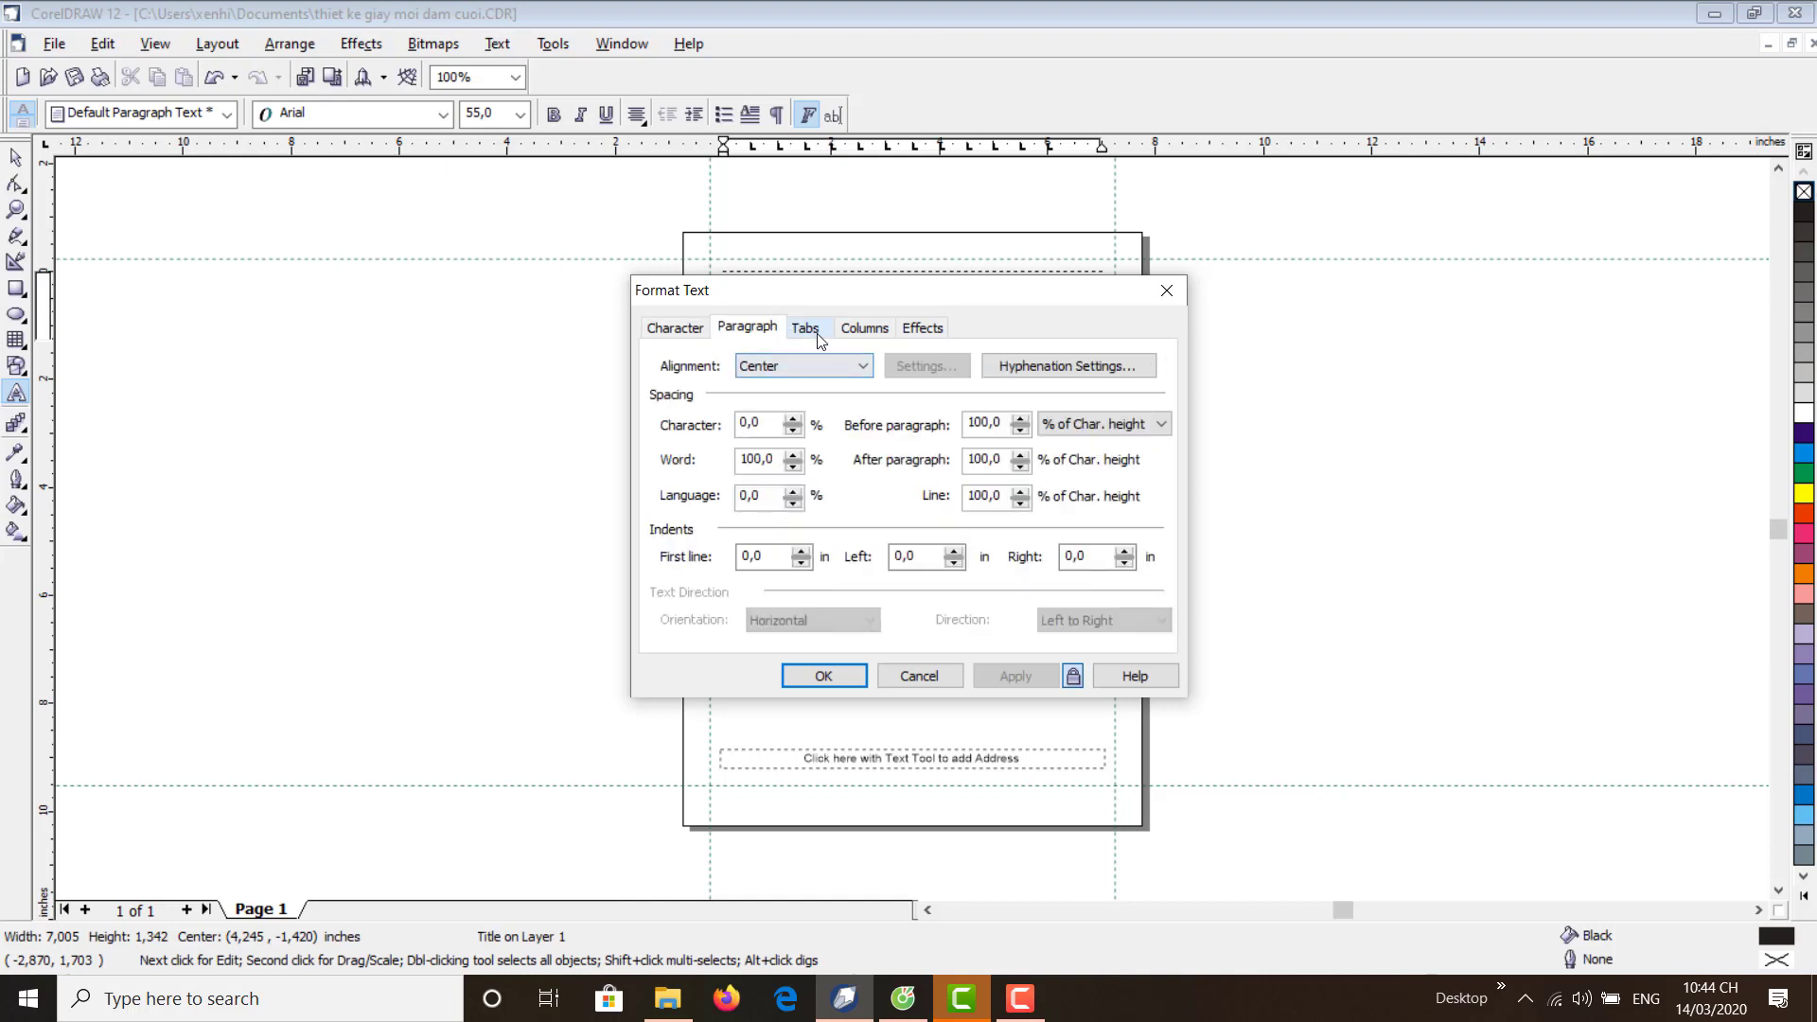
click(805, 329)
click(873, 331)
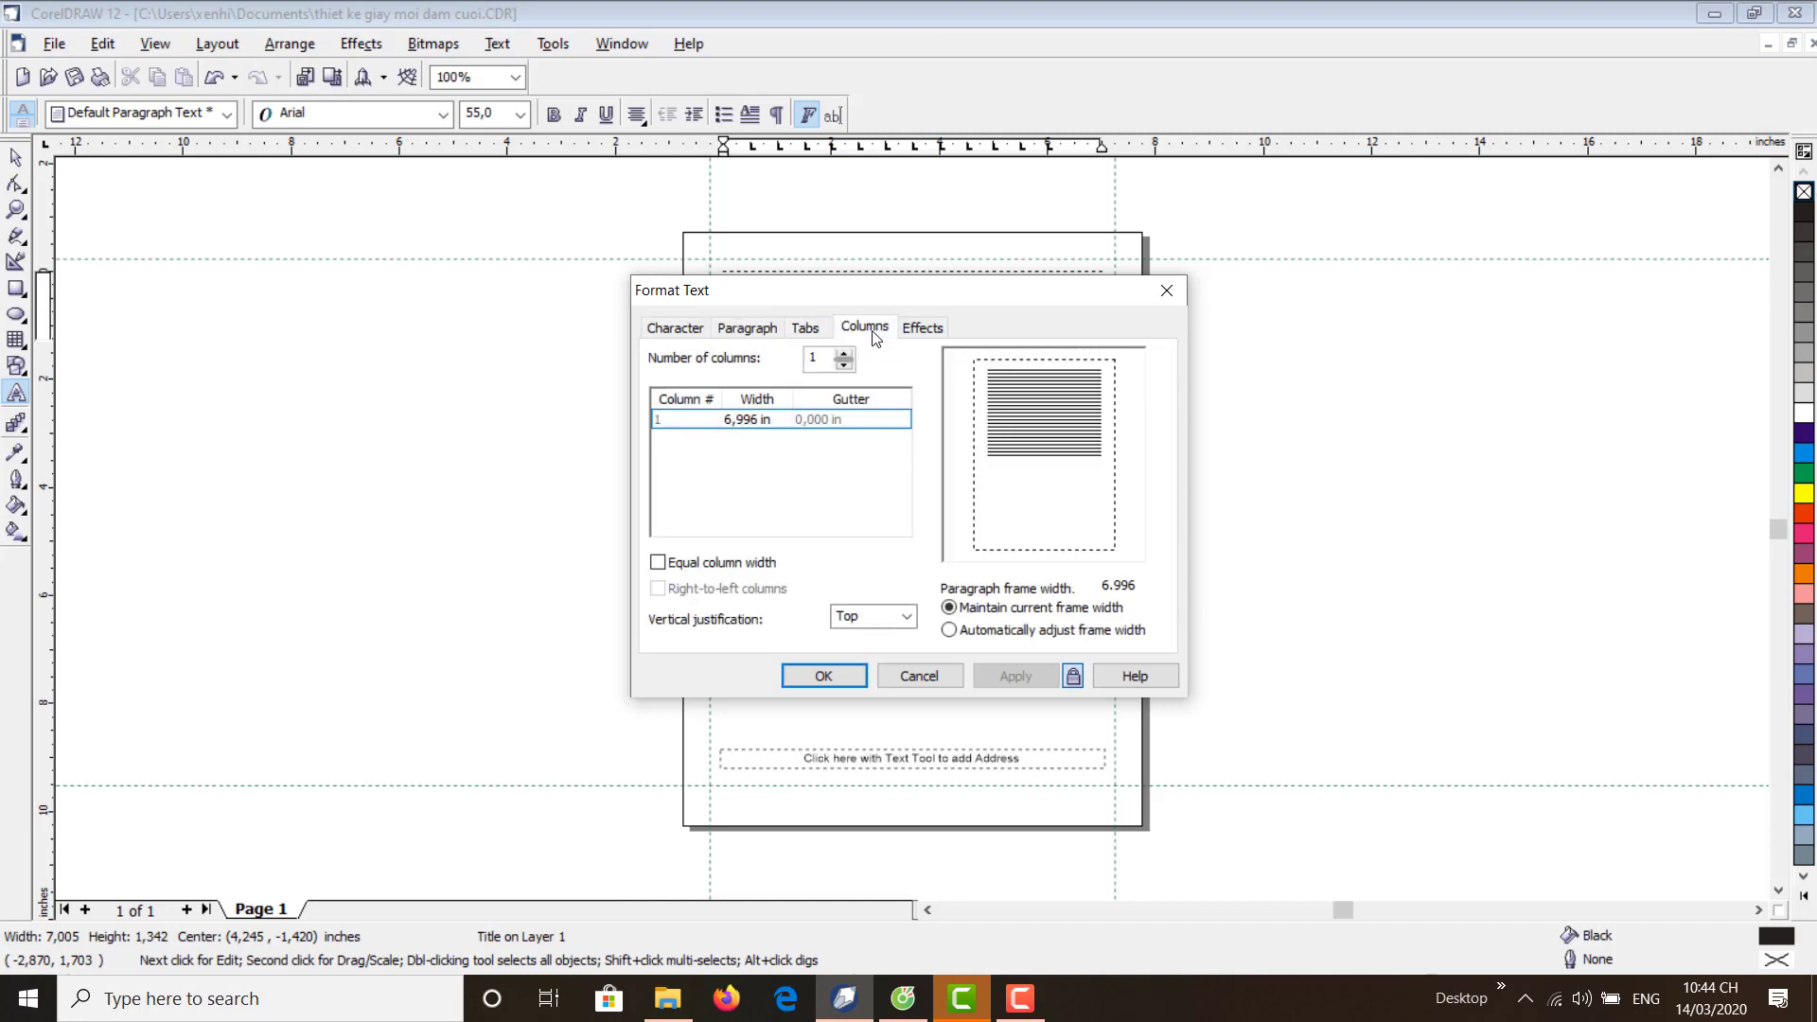
click(927, 329)
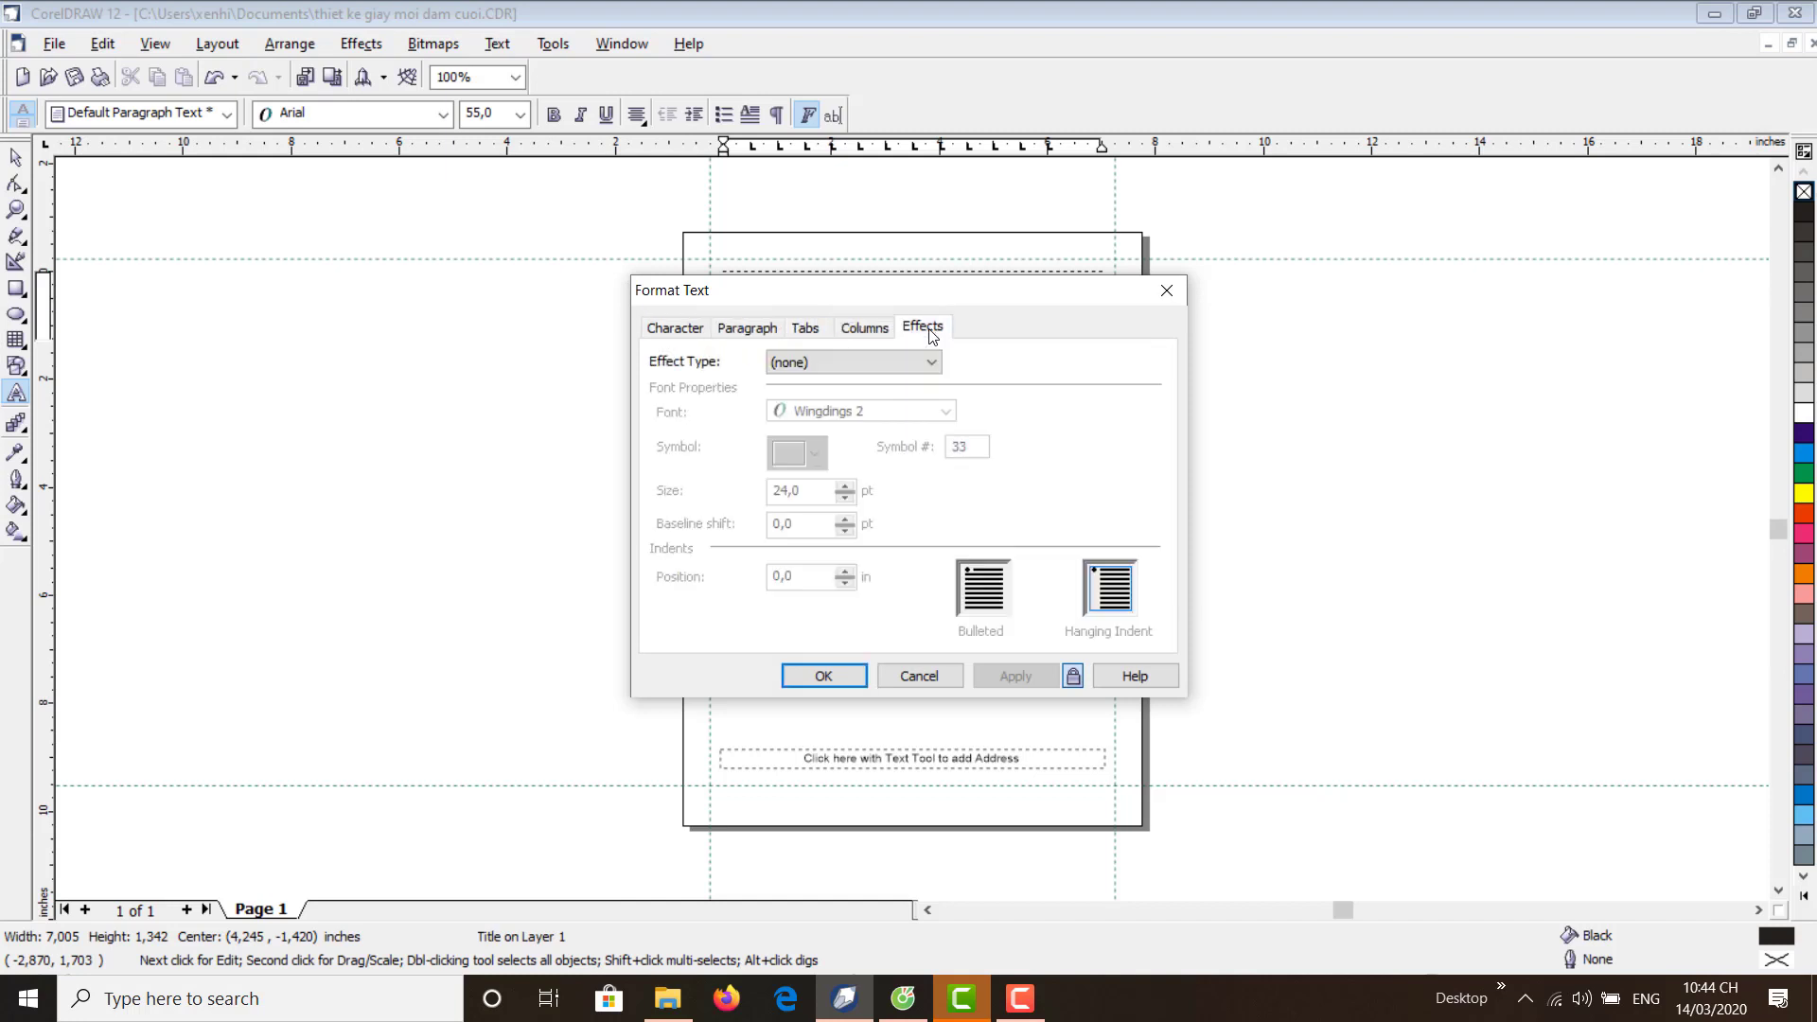
click(873, 330)
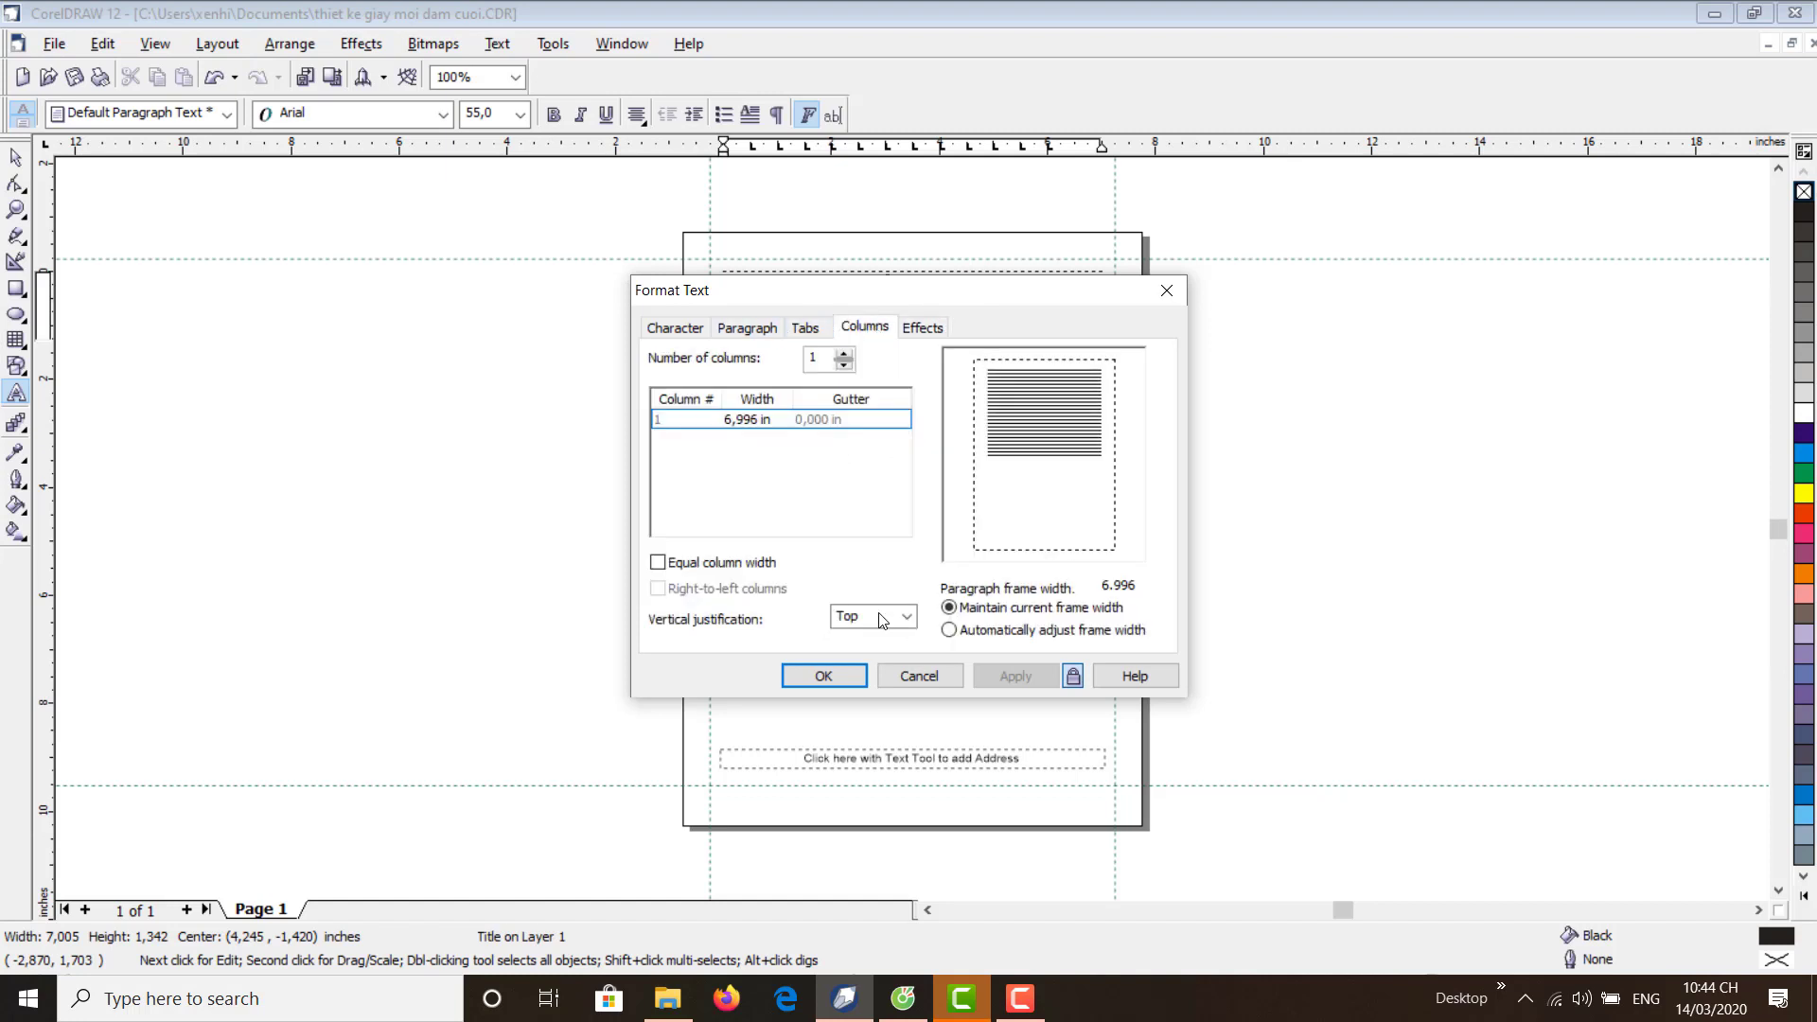
- Accept the text formatting and enter the sample text "ghghghghgh" in the title frame
click(844, 680)
text(g)
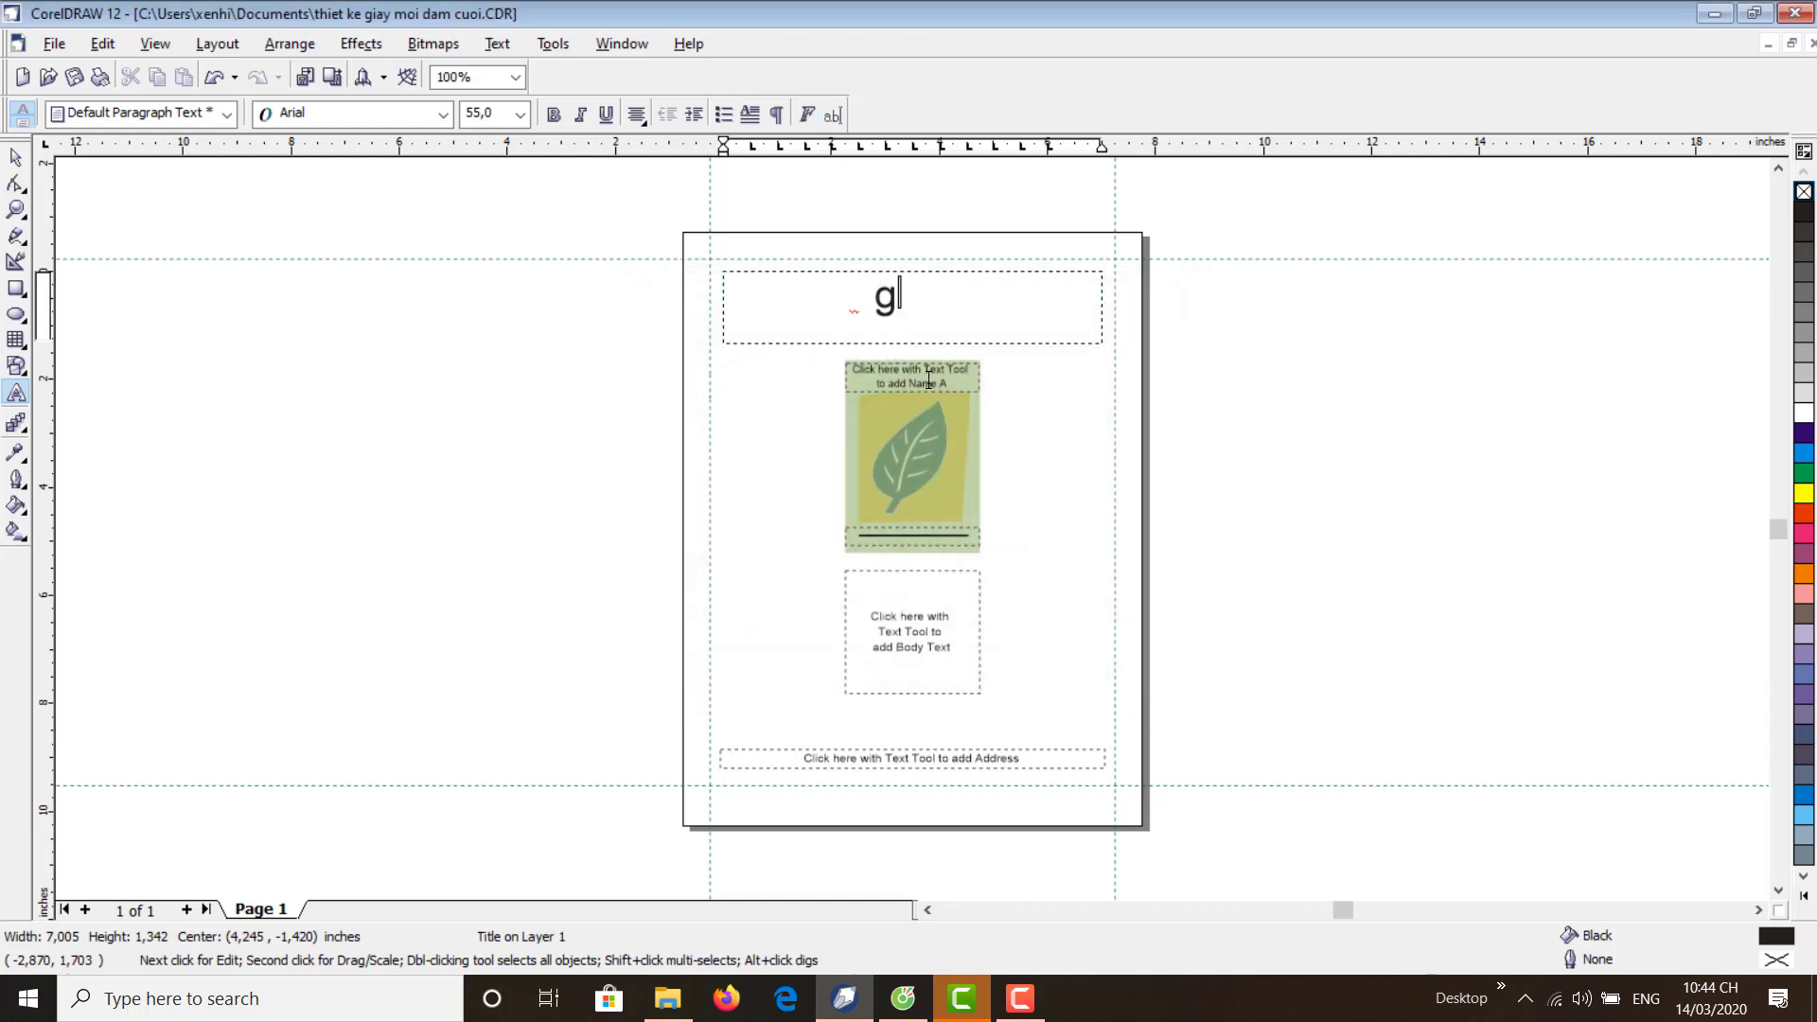
text(hghghghgh)
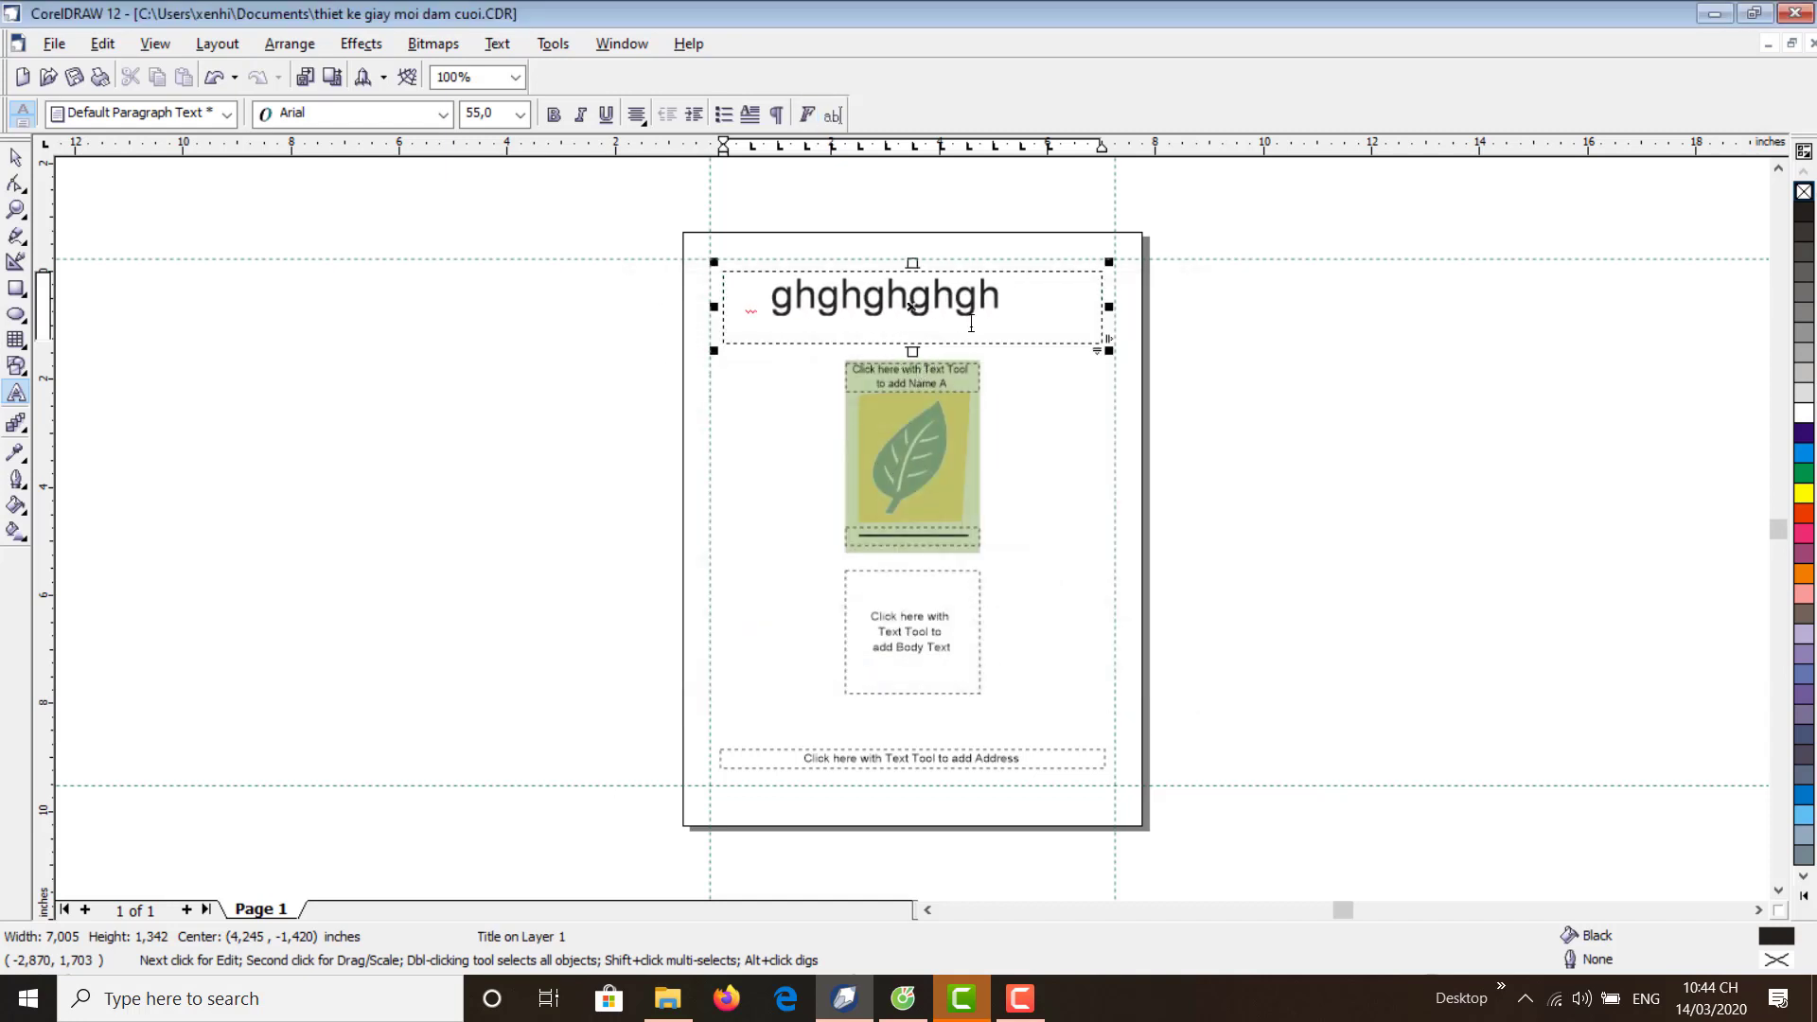
- Undo the typing in the title frame and redo it, twice in a row
click(104, 44)
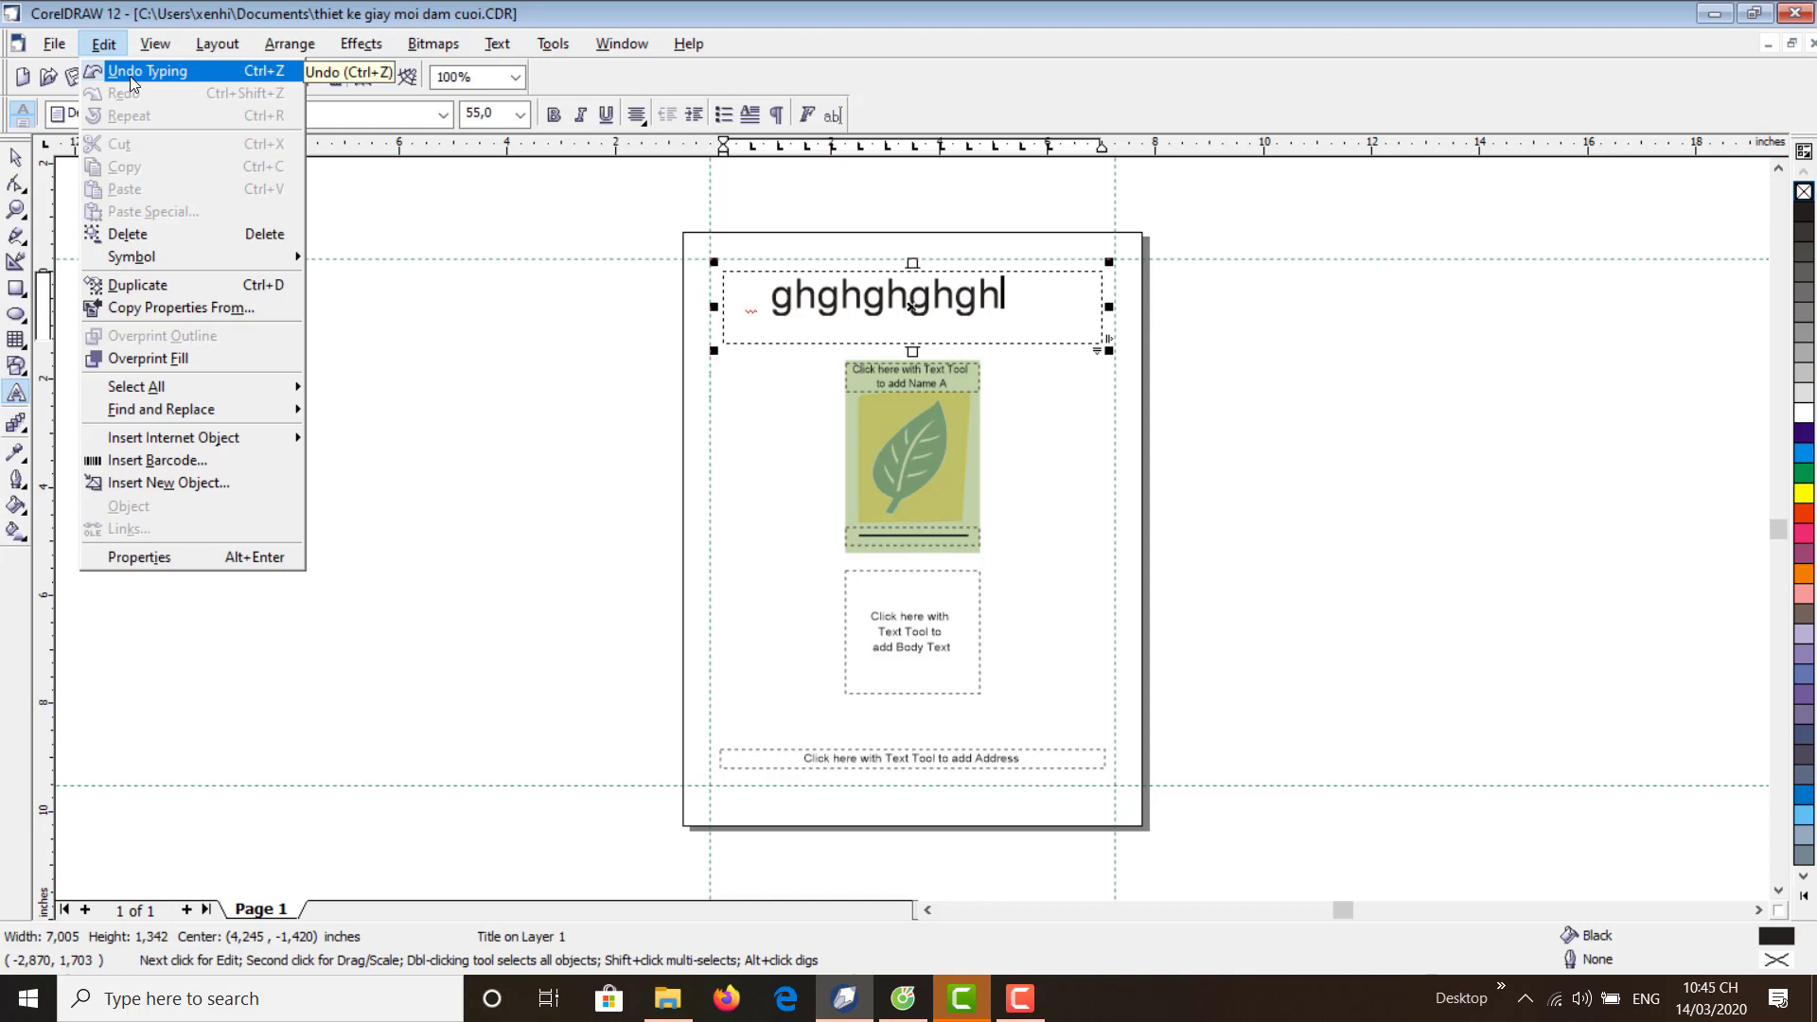
click(269, 72)
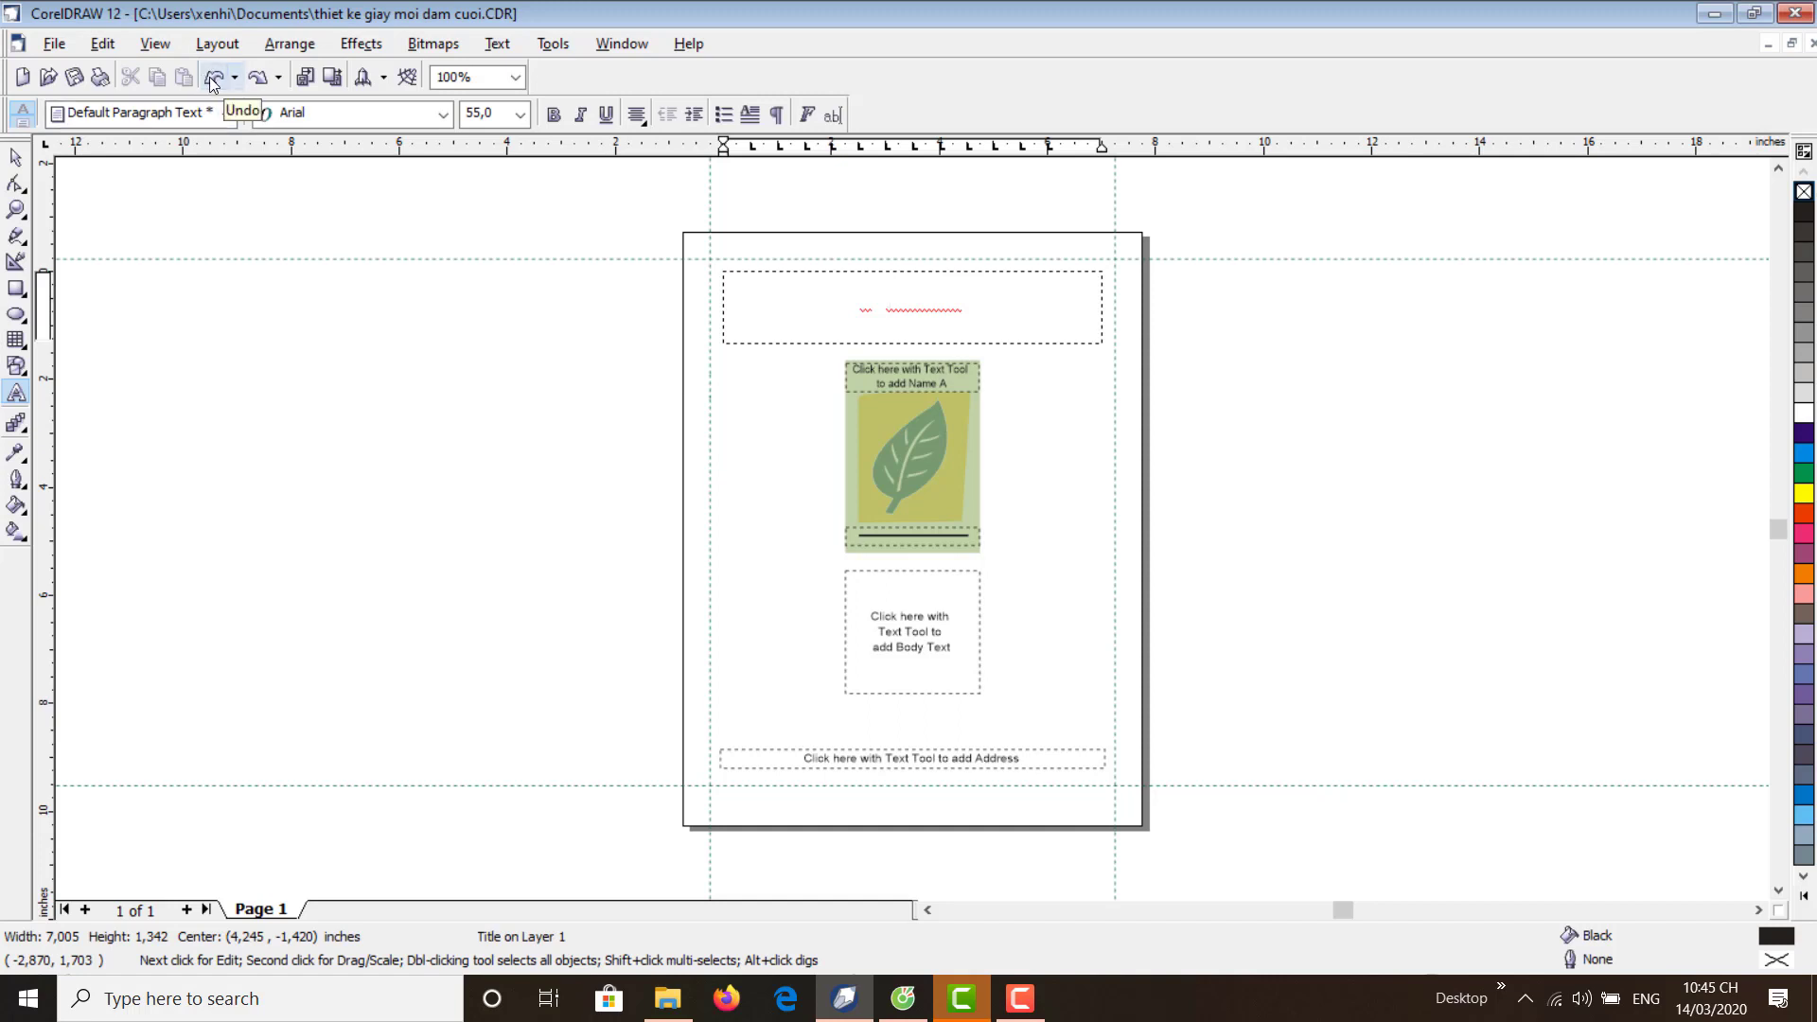
click(261, 80)
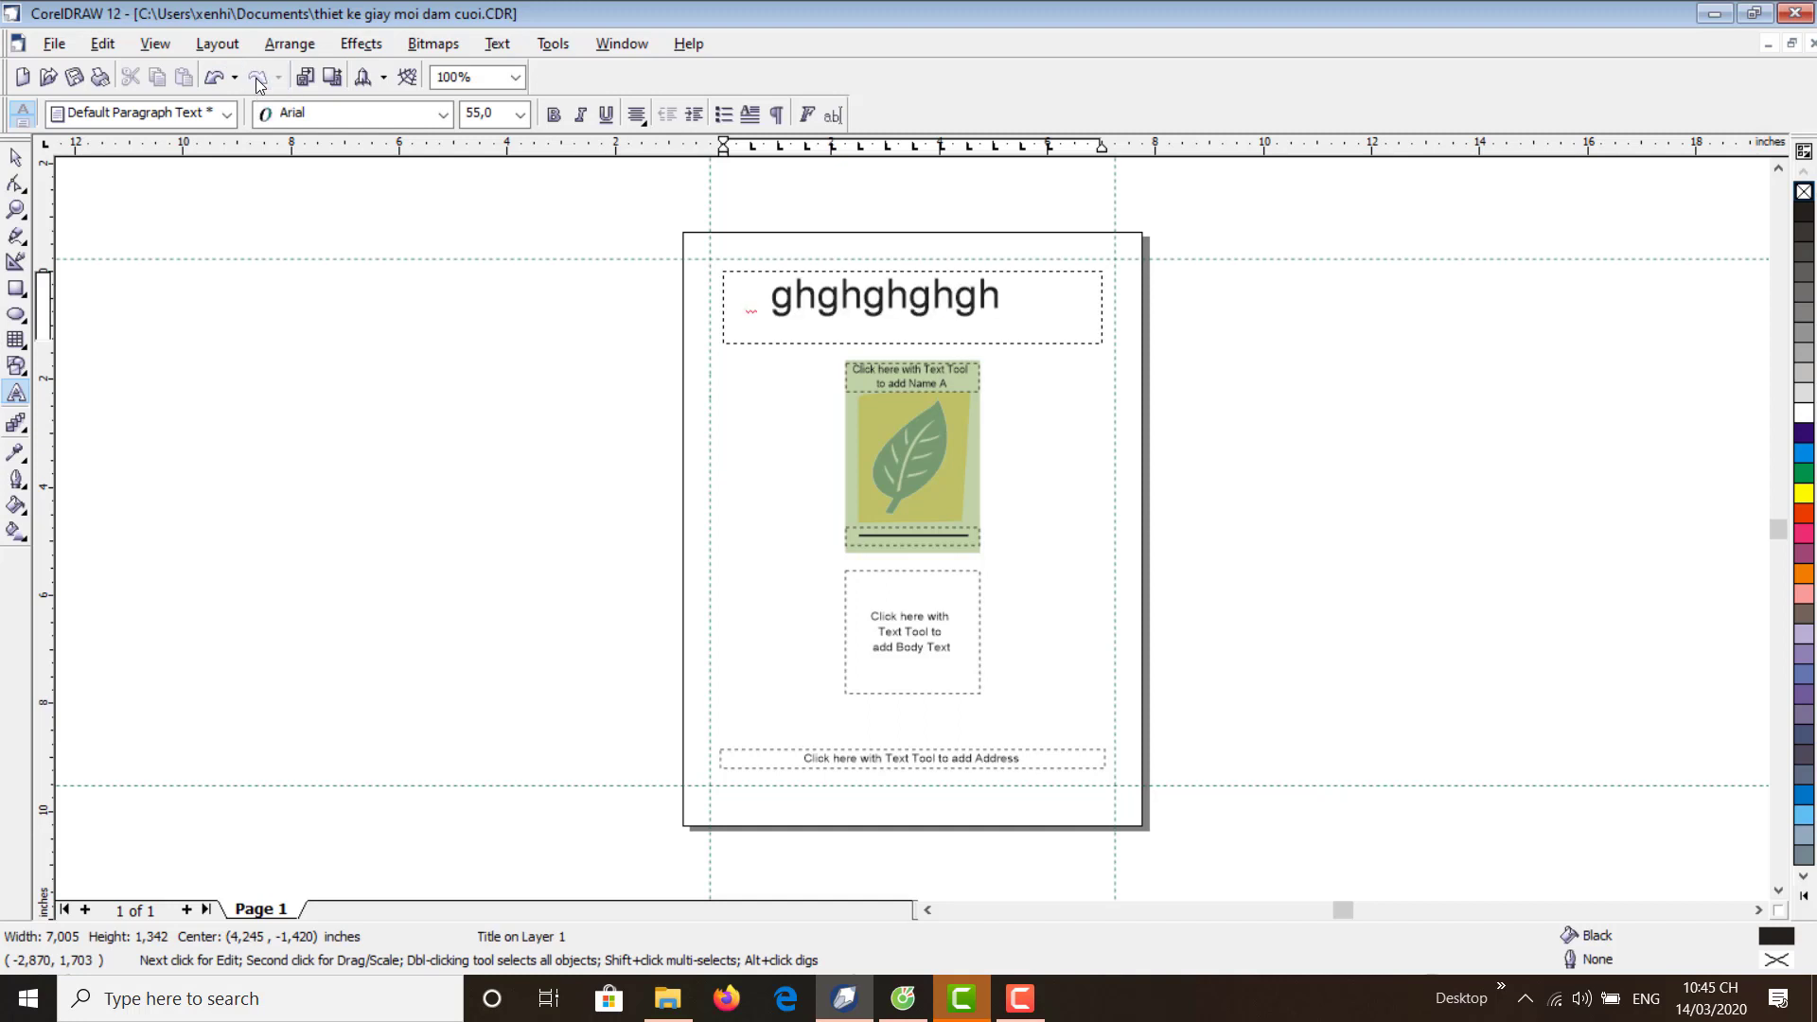
click(216, 77)
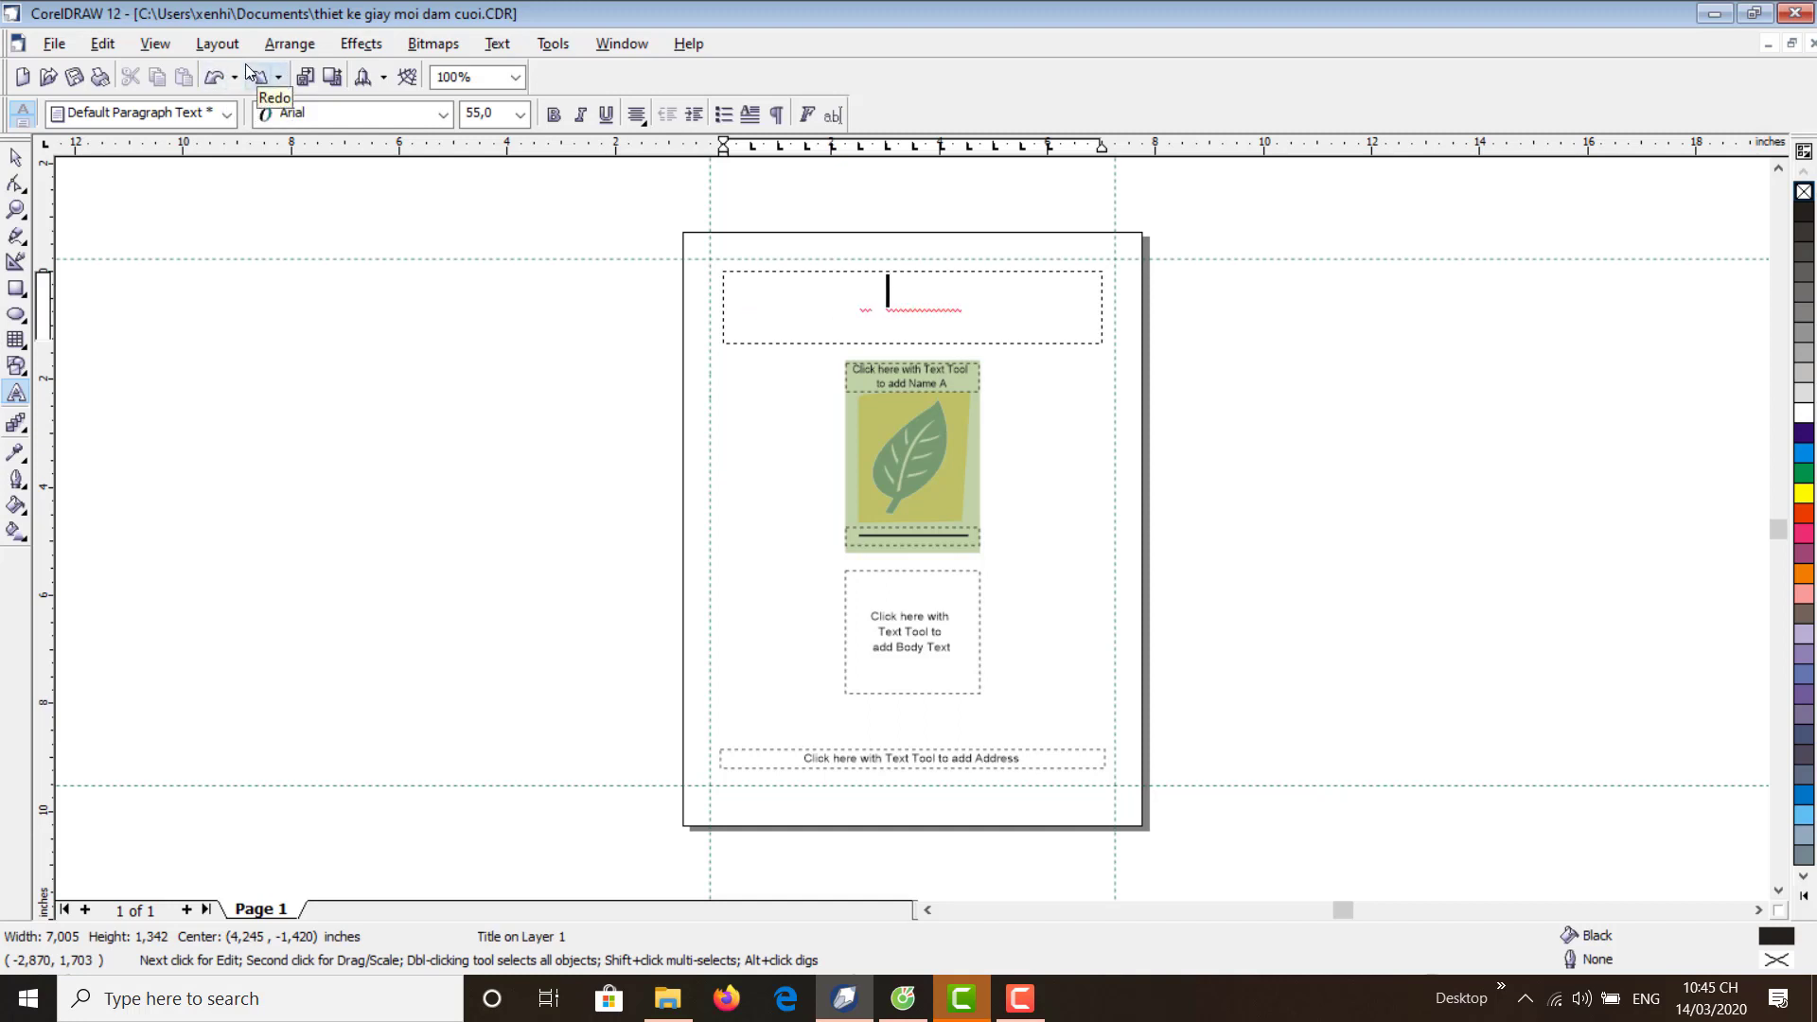
click(256, 76)
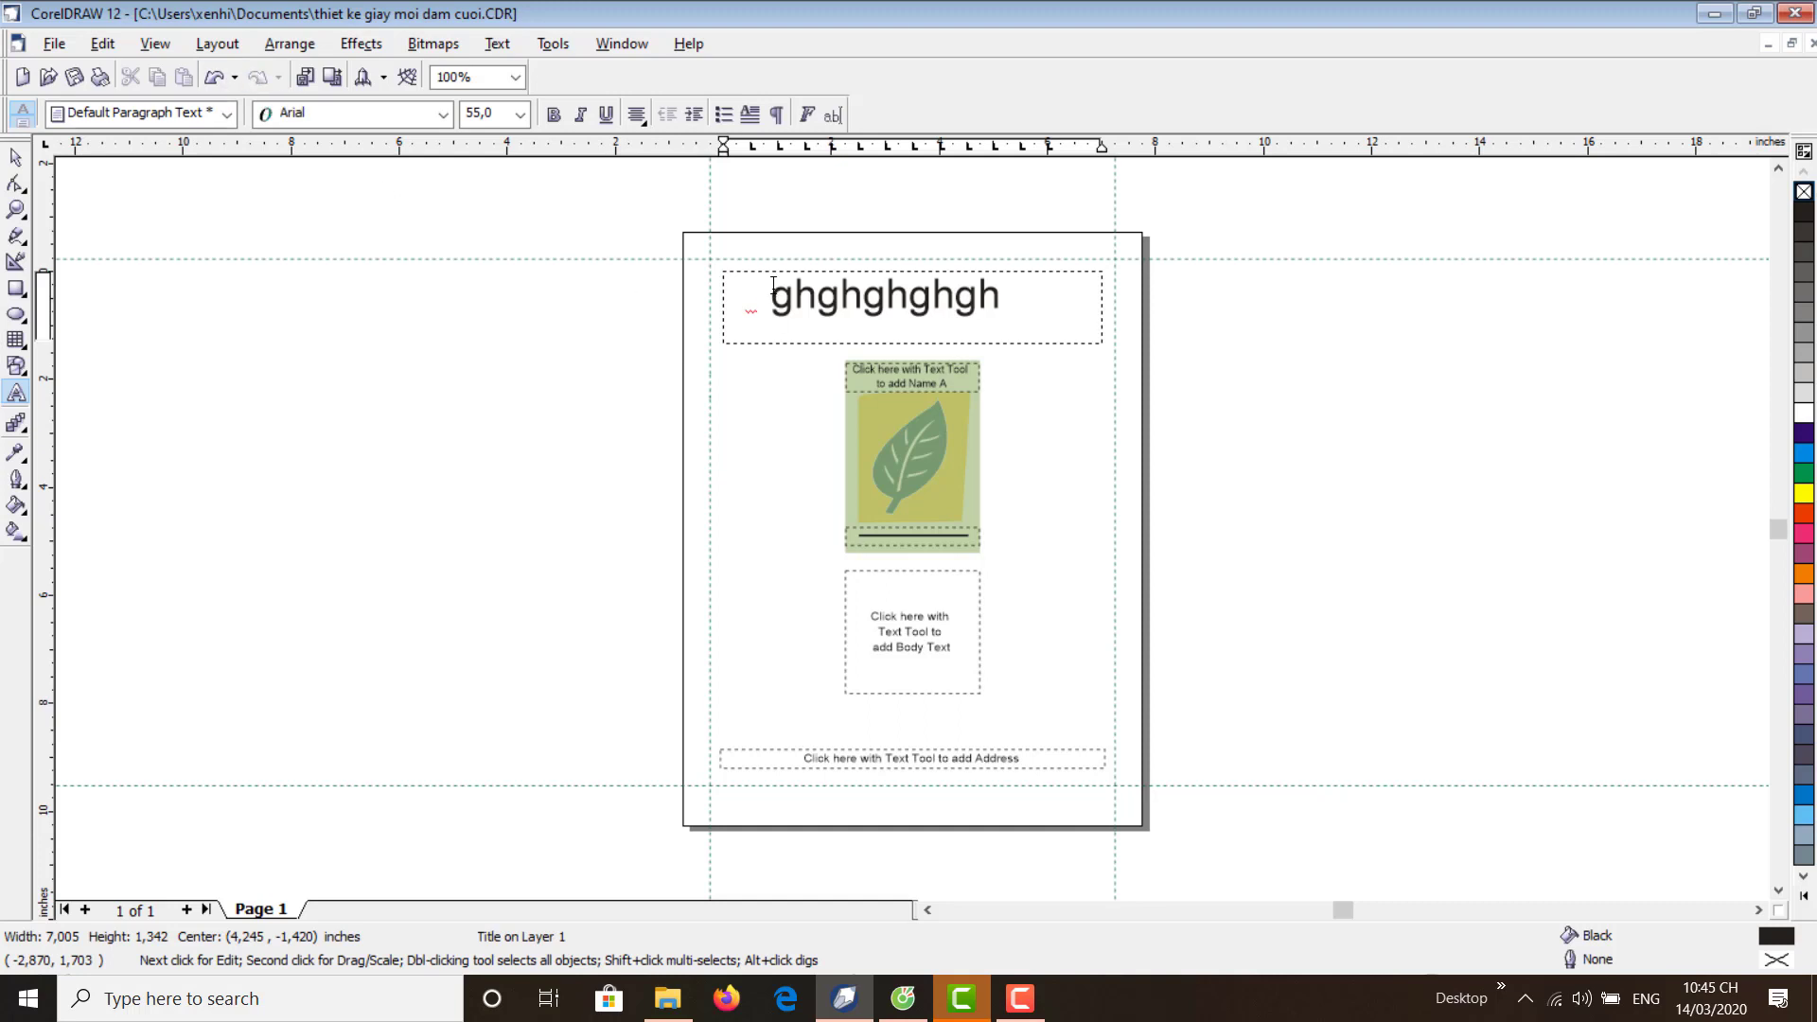
- Select the whole sample text in the title frame and copy it to the clipboard
drag(1035, 300, 746, 295)
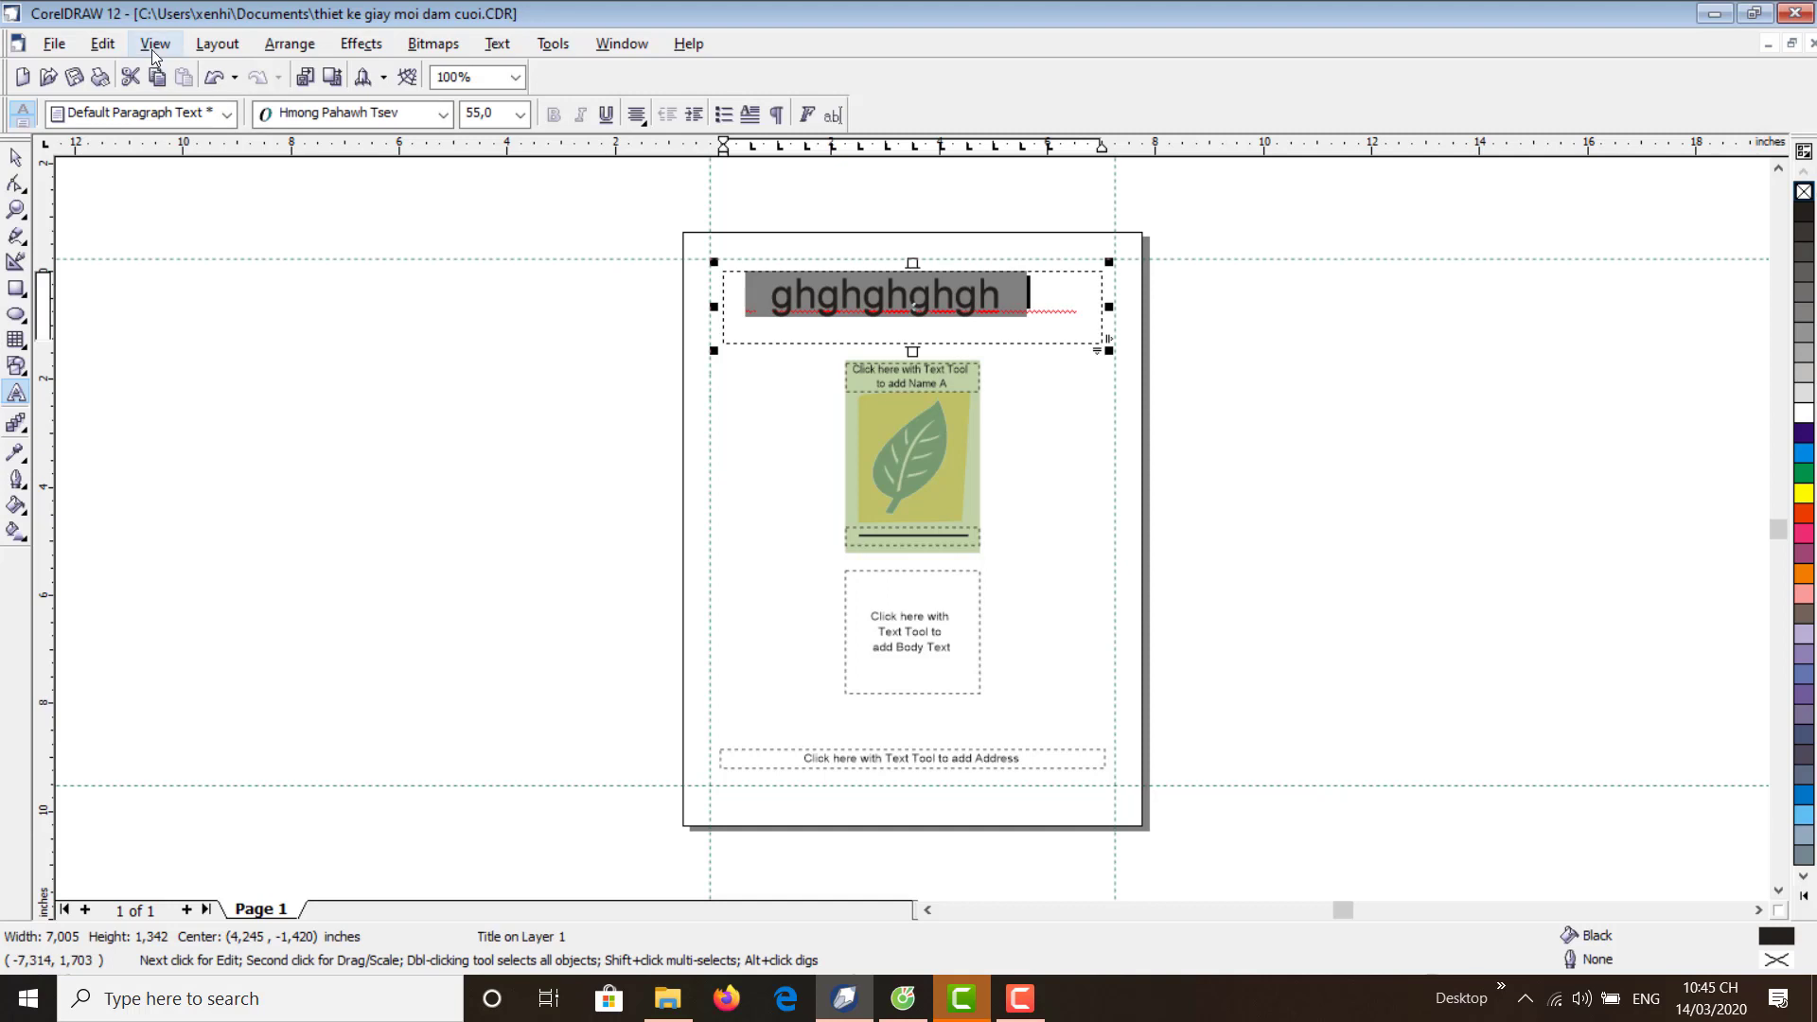
click(109, 48)
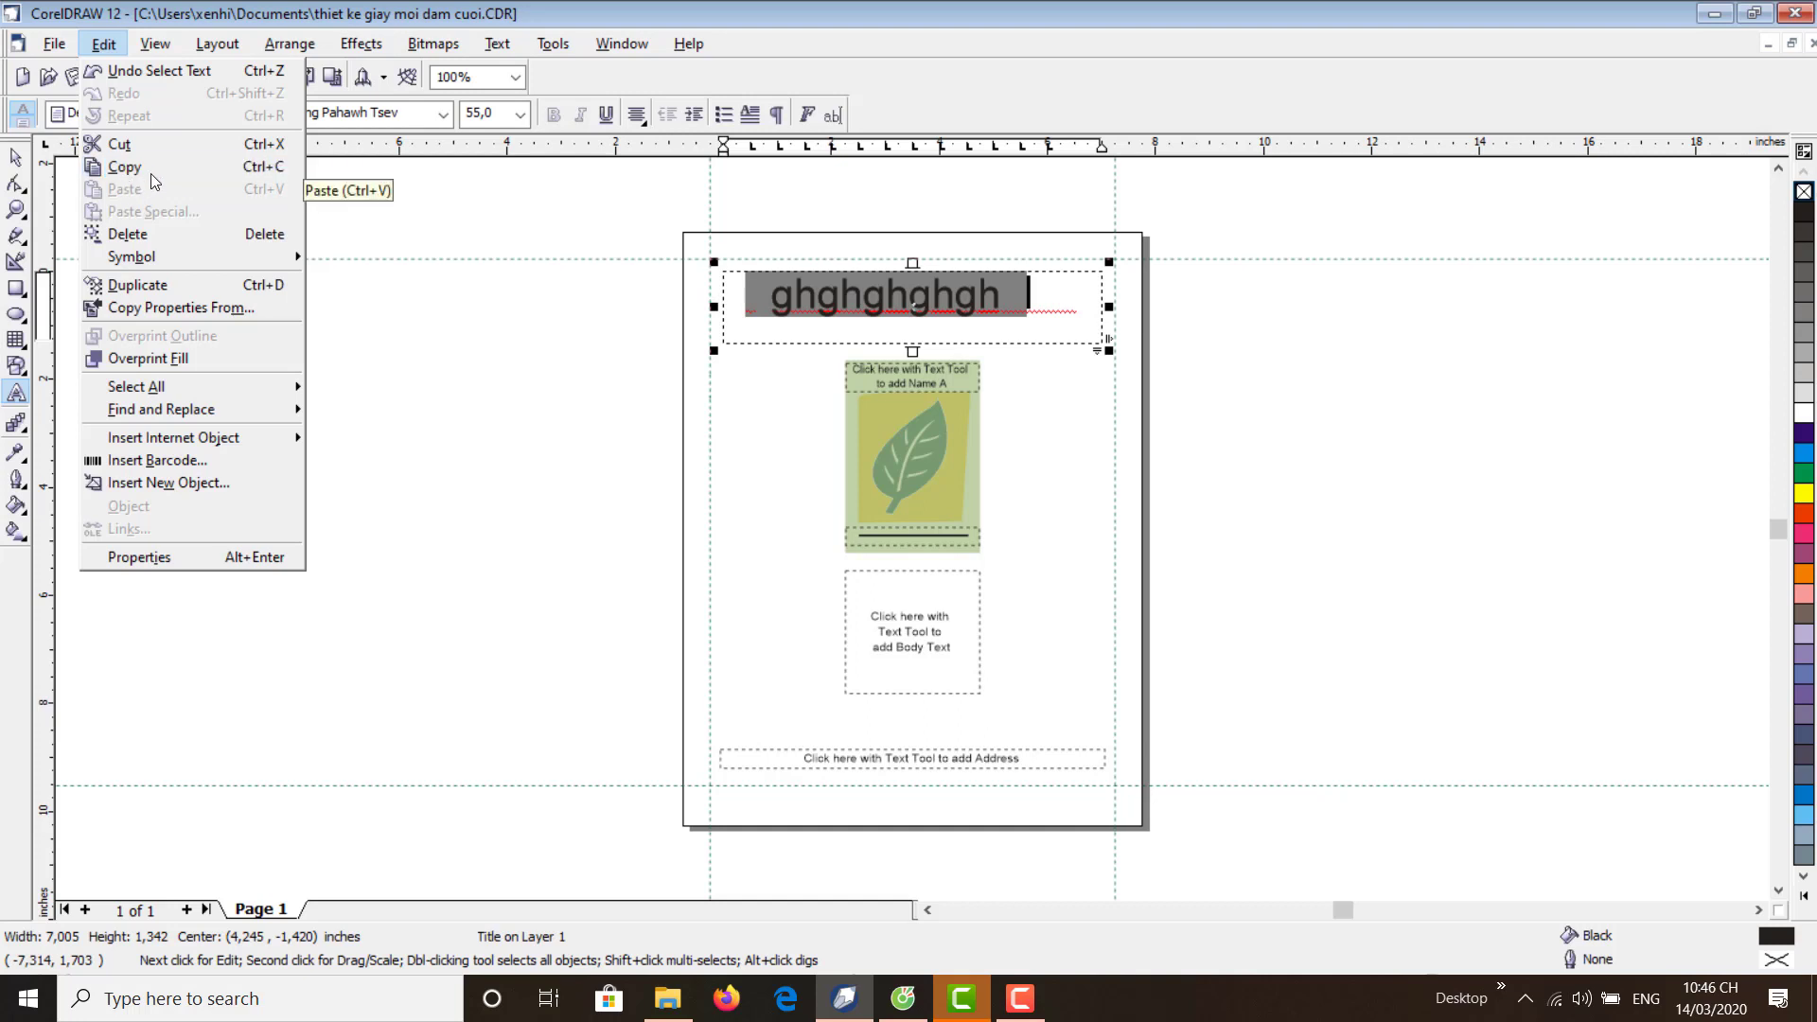
click(155, 175)
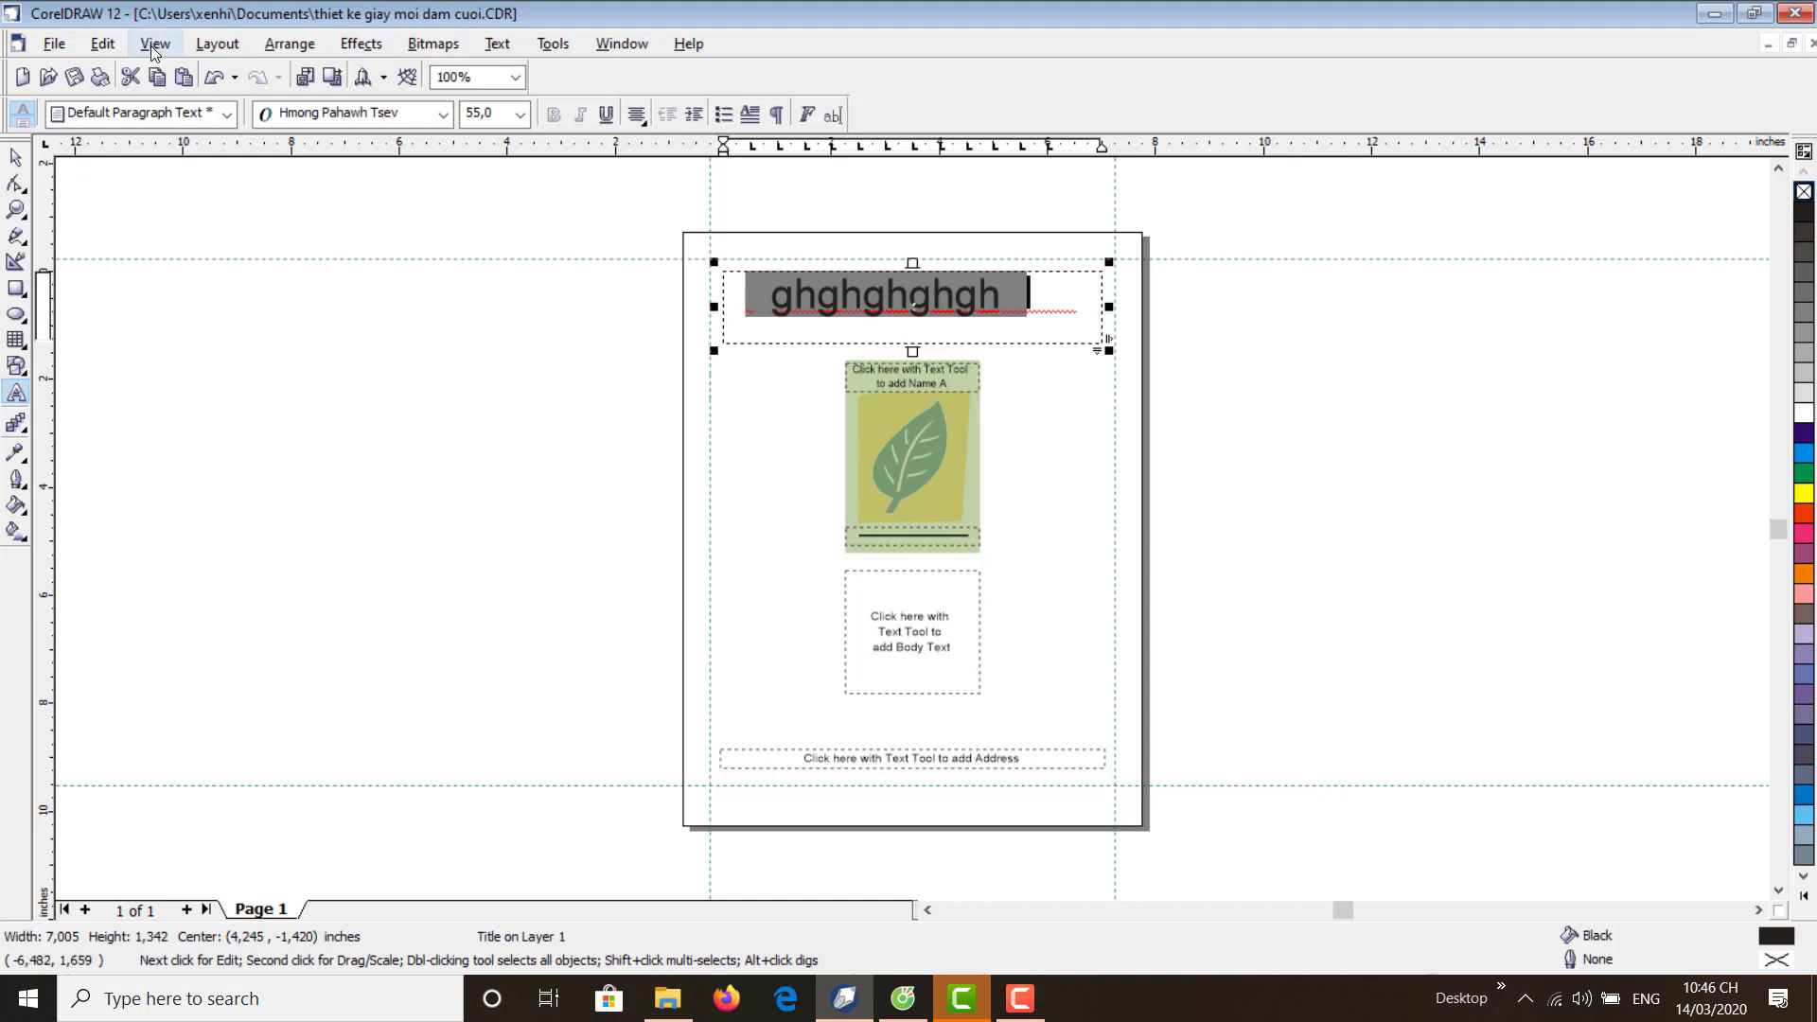
- Examine the Paste Special formats Text and Corel 32-bit Presentation Exchange Data for the copied title text, and close without pasting
click(103, 43)
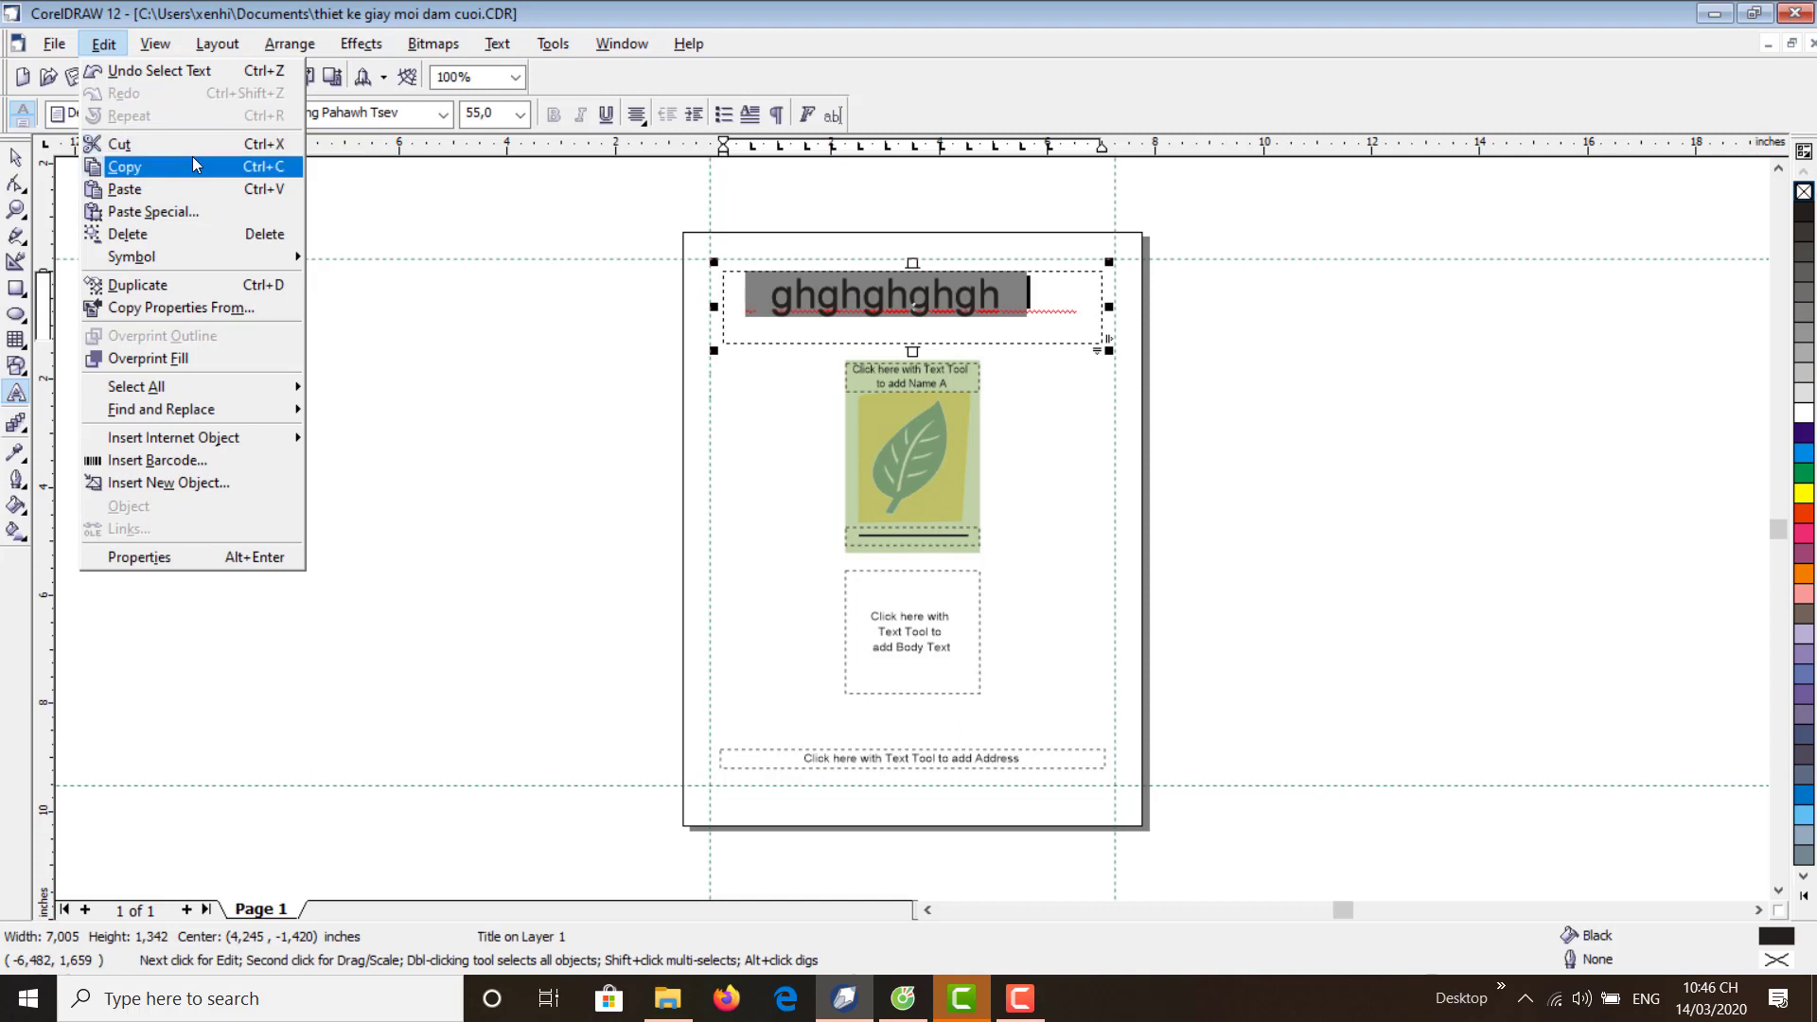
click(137, 216)
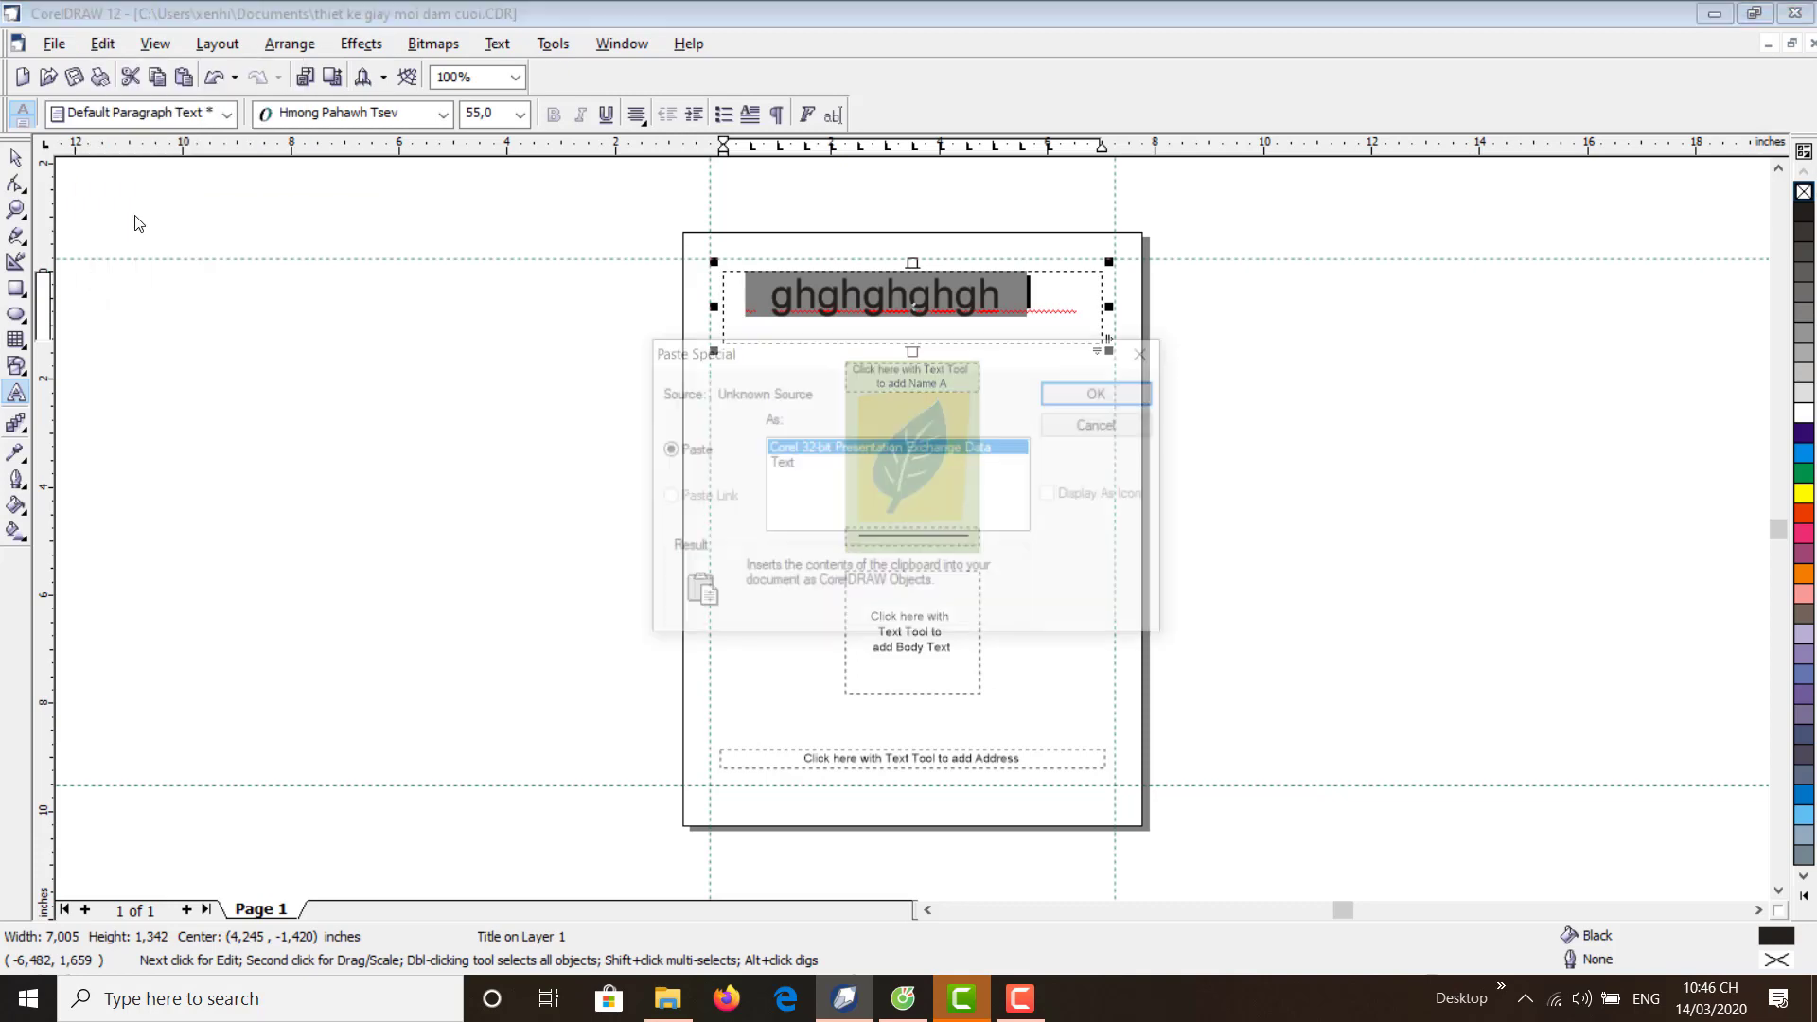
click(786, 465)
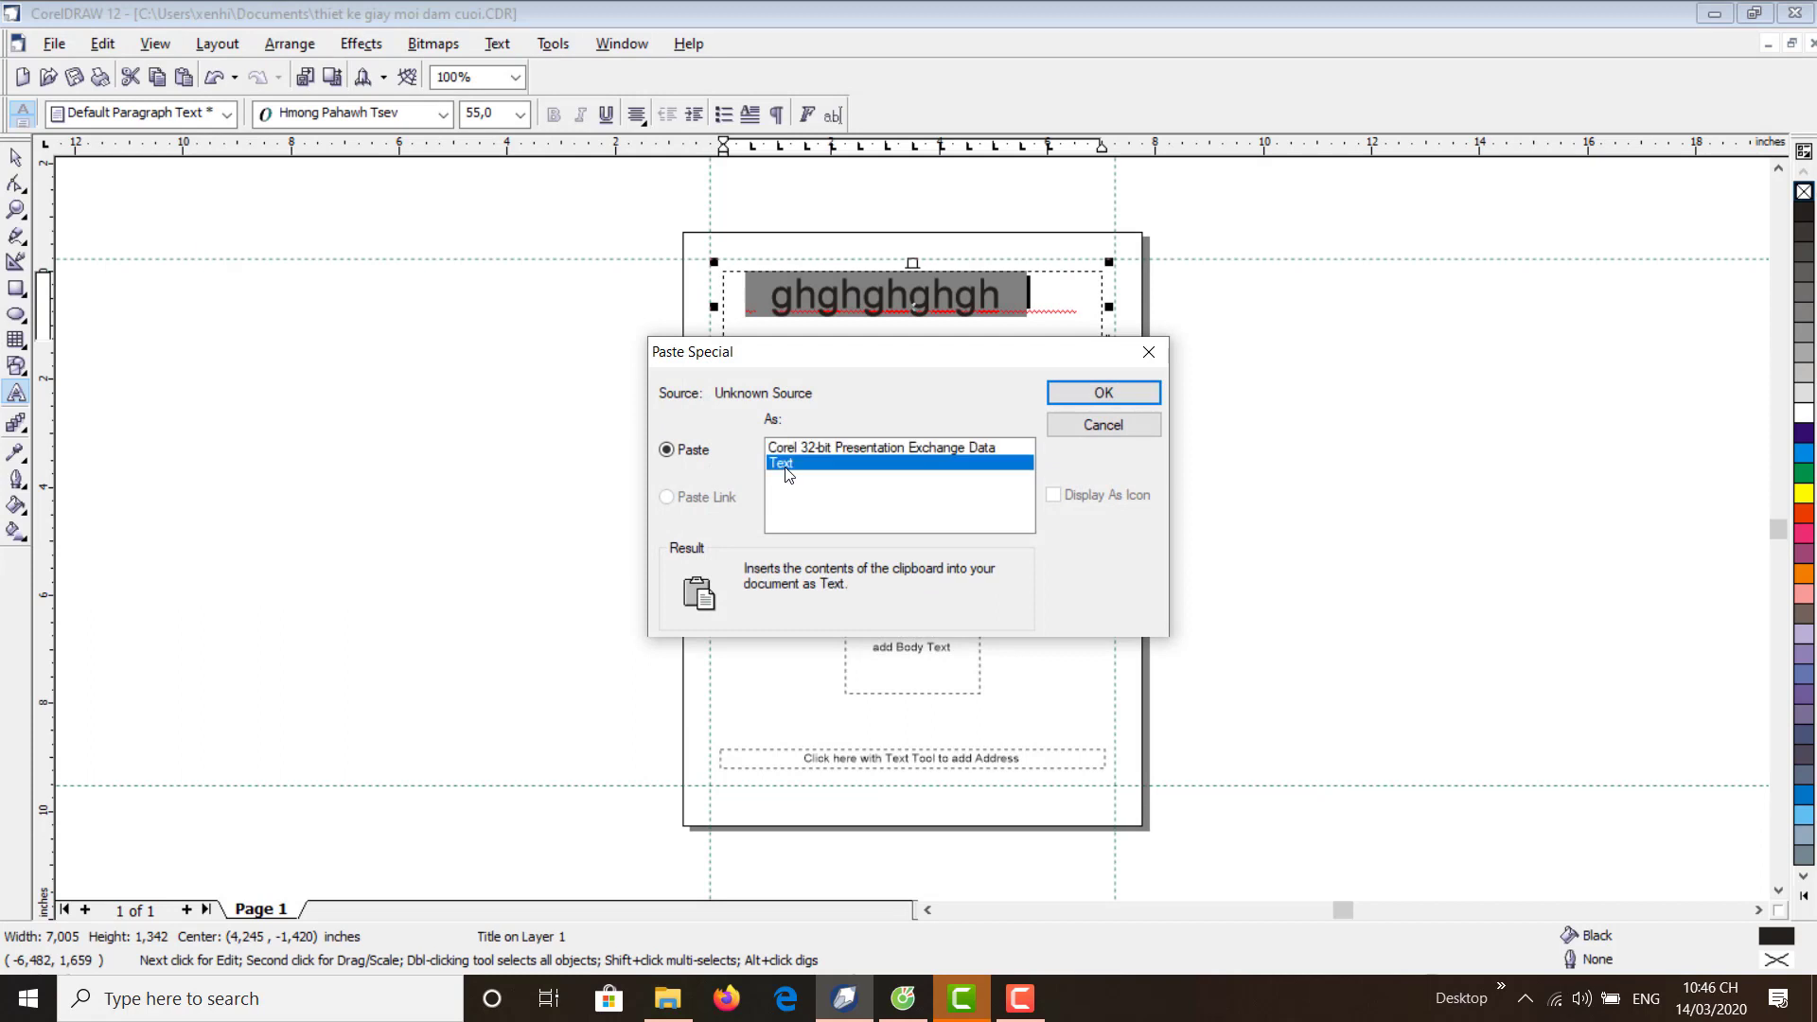
click(809, 454)
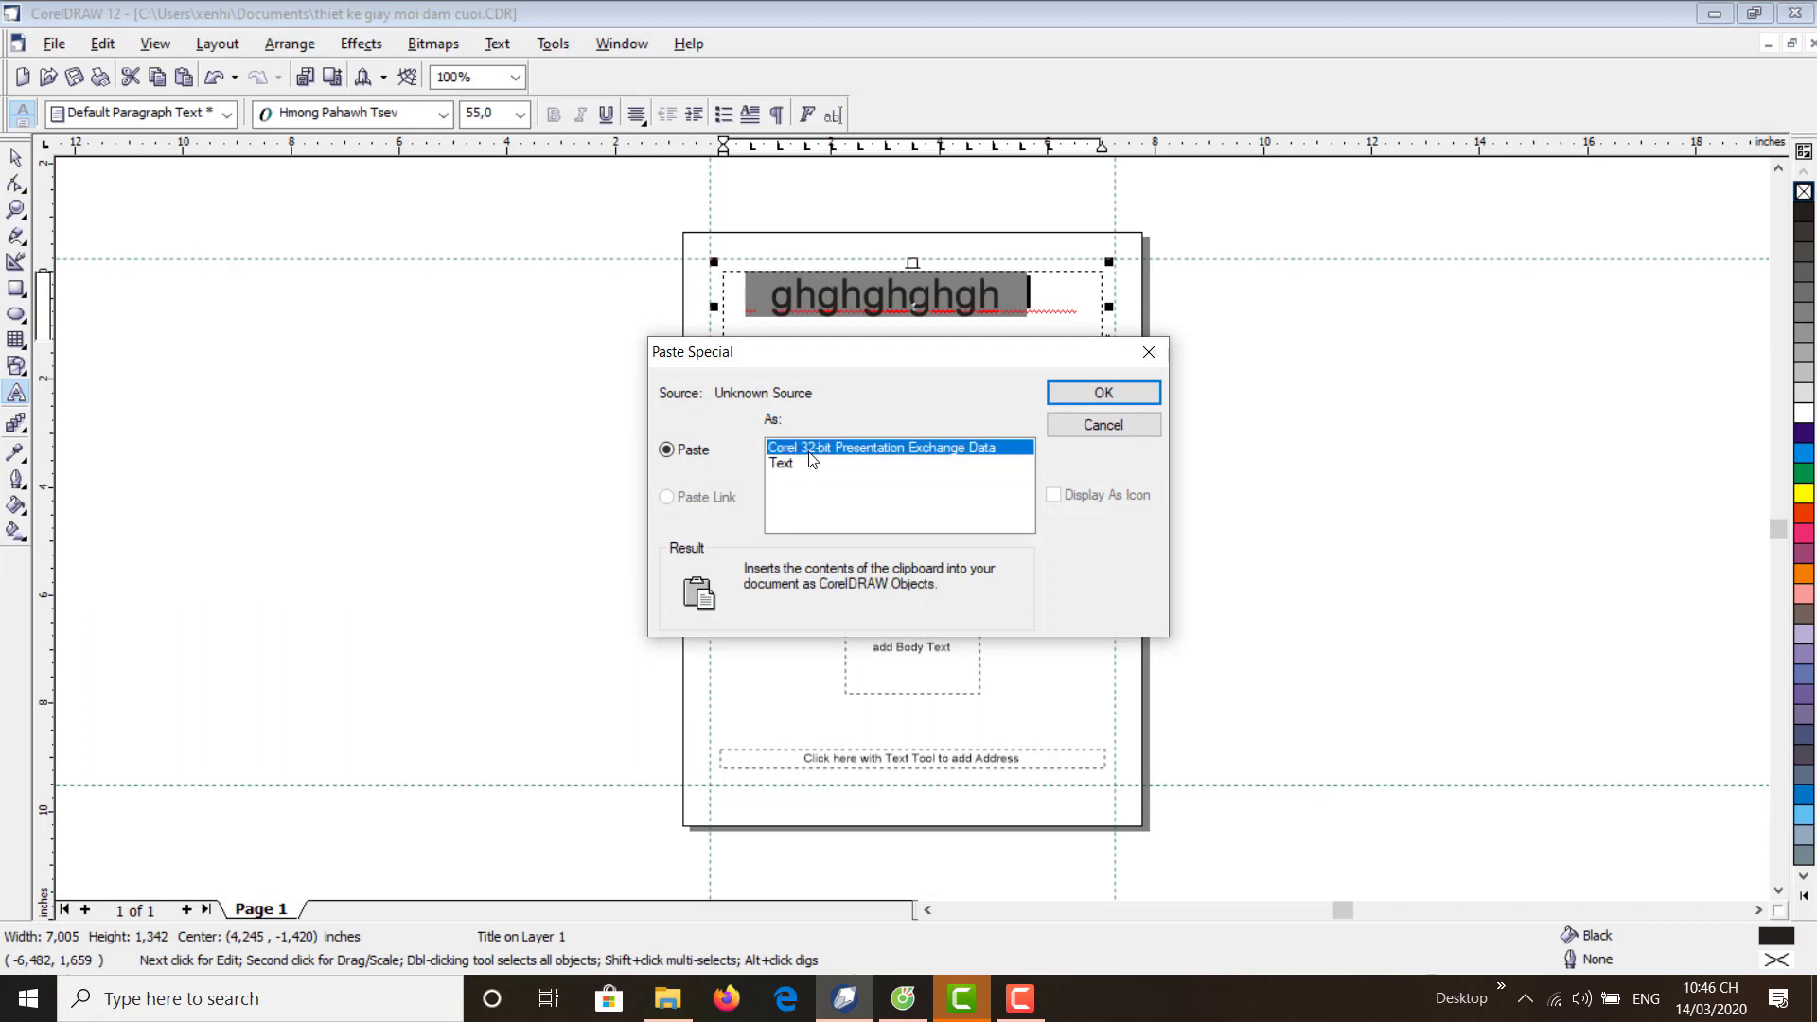
click(1077, 426)
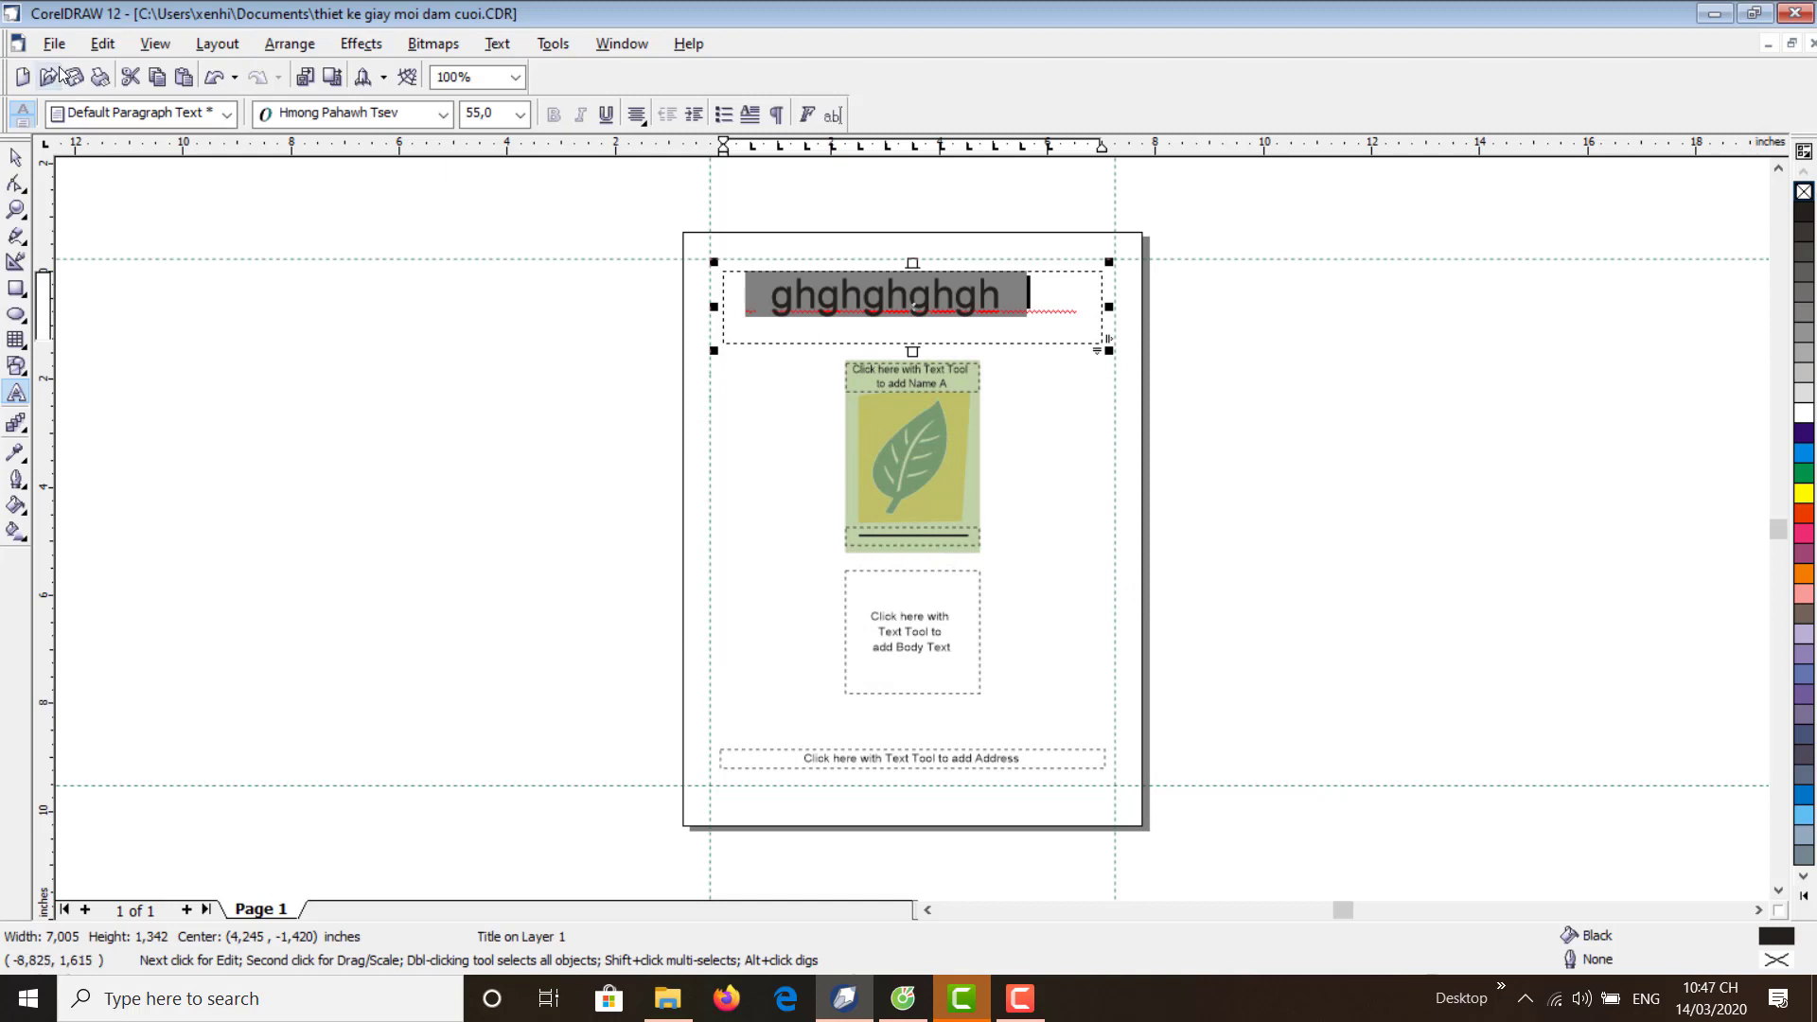
- Delete the invitation's title frame and undo the deletion
click(104, 44)
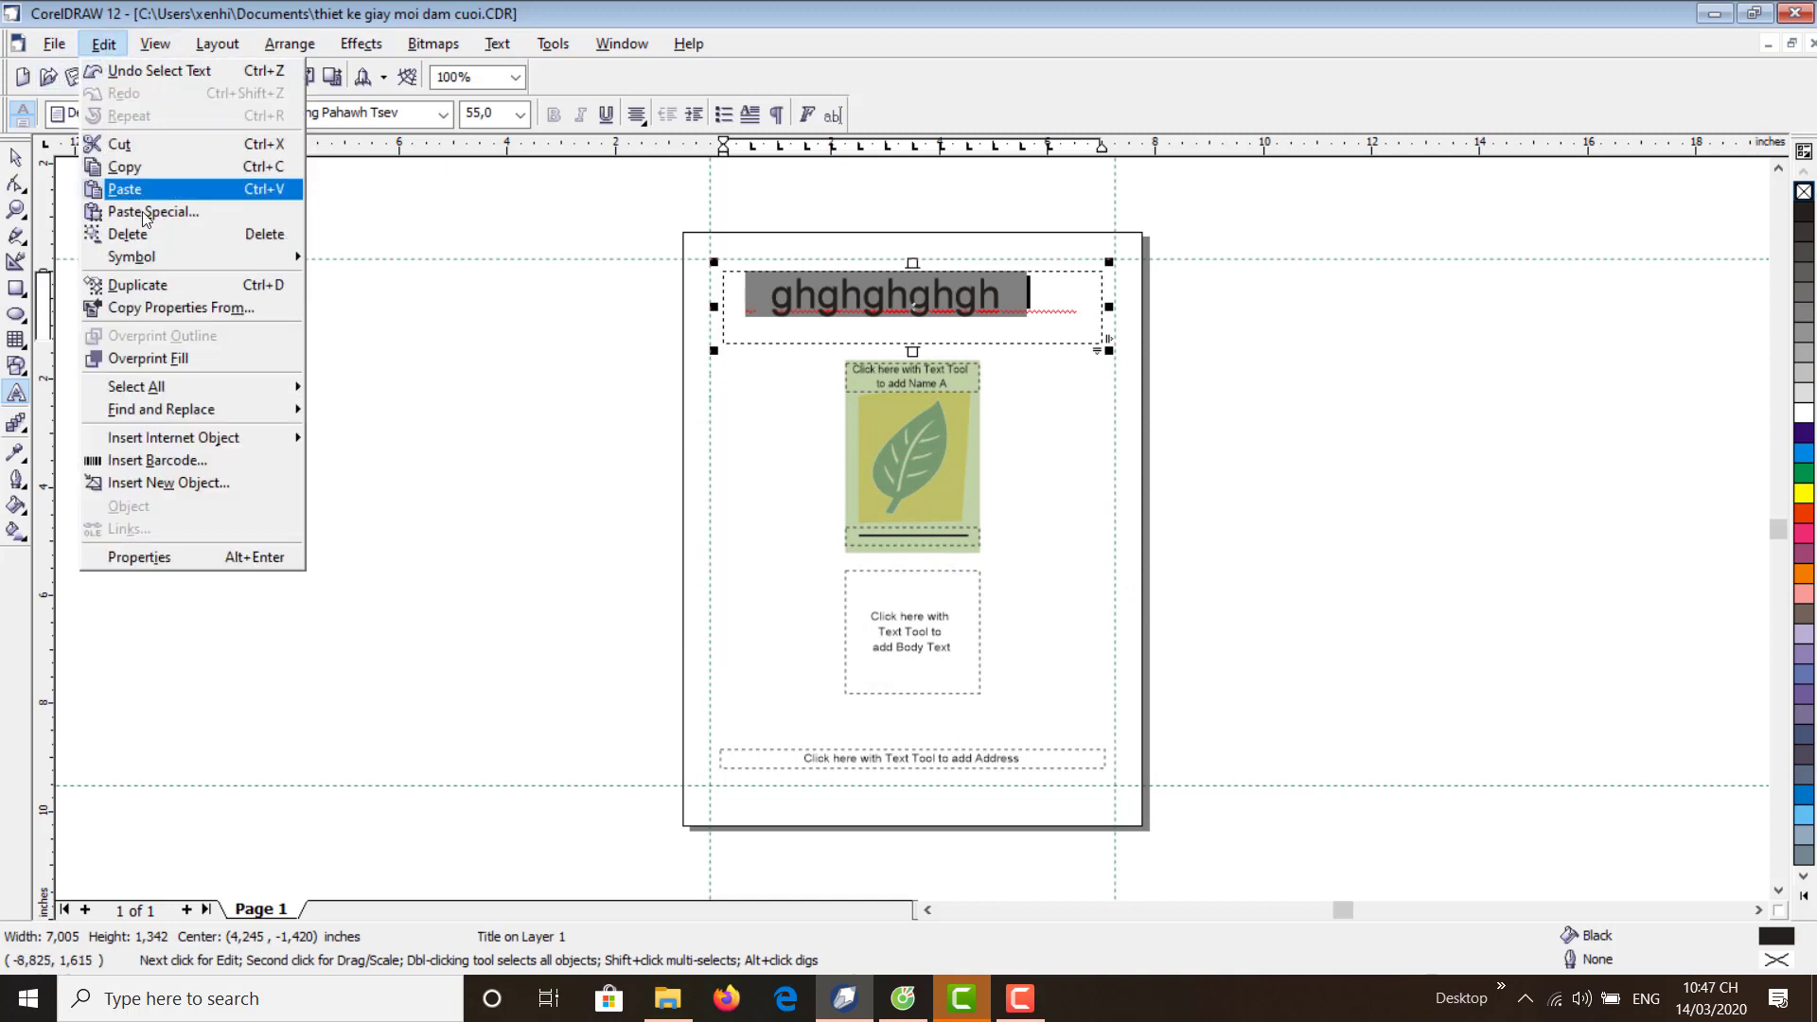
click(185, 246)
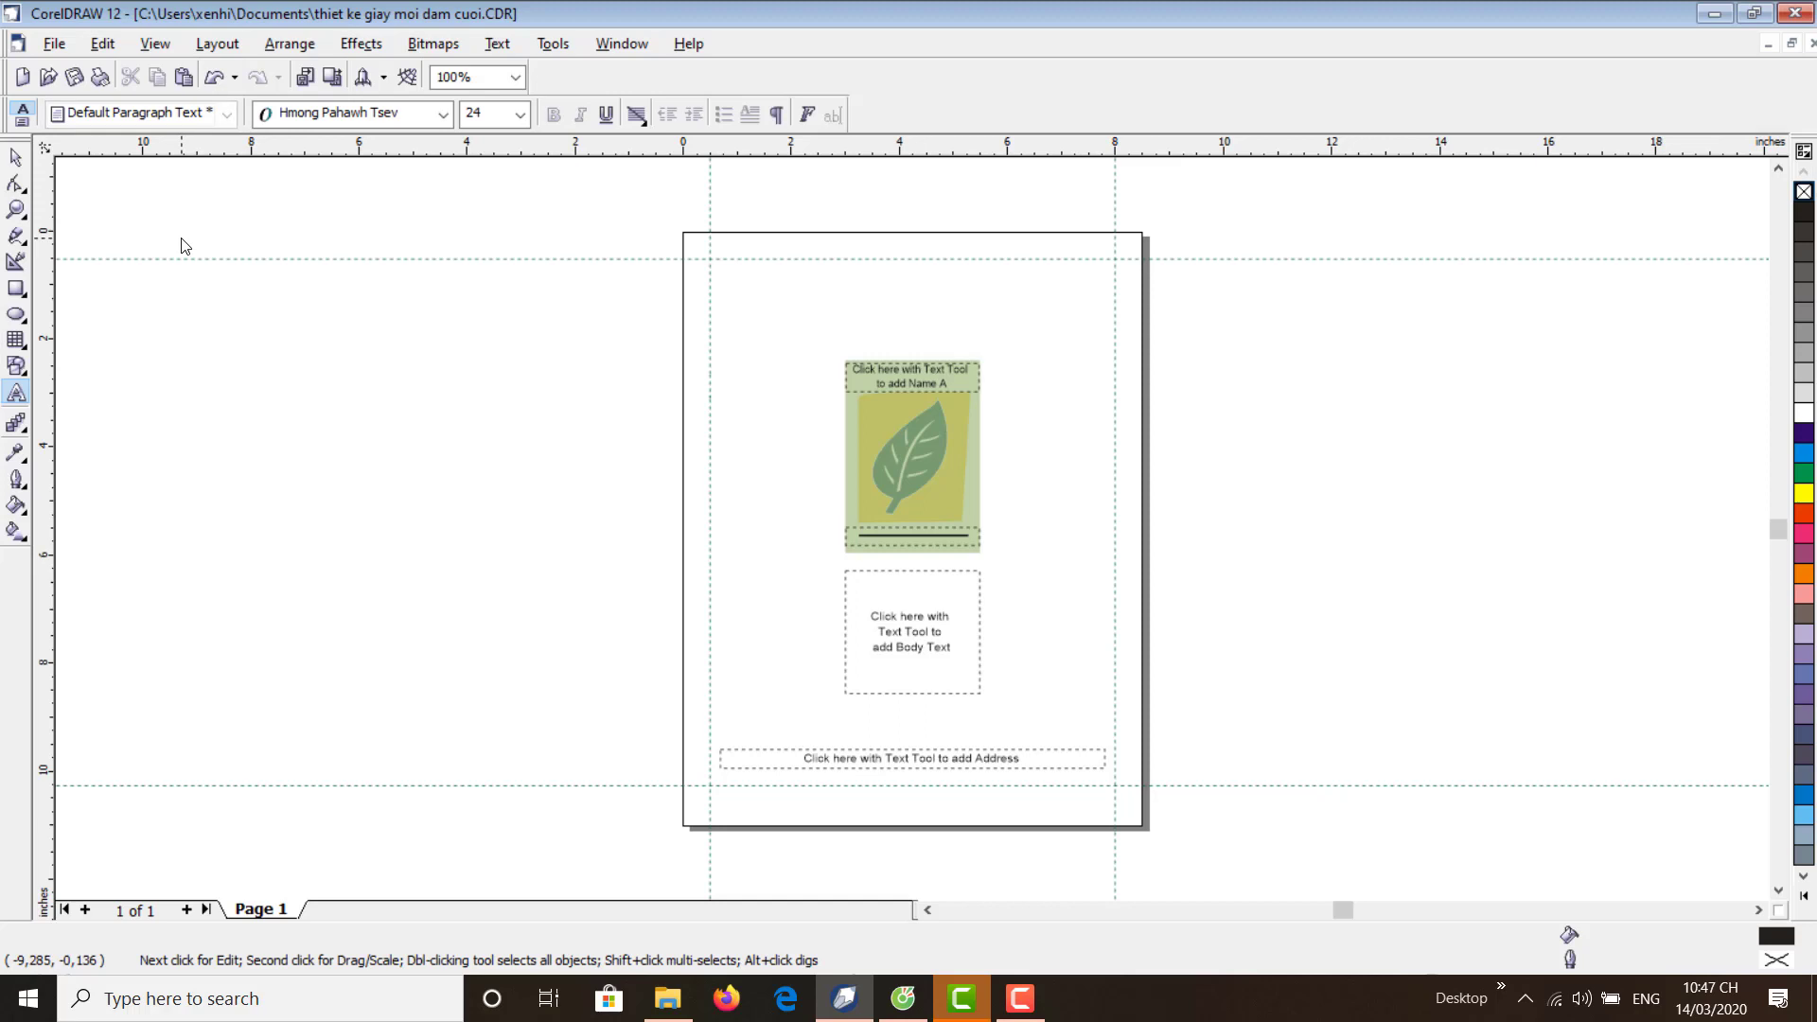
click(214, 81)
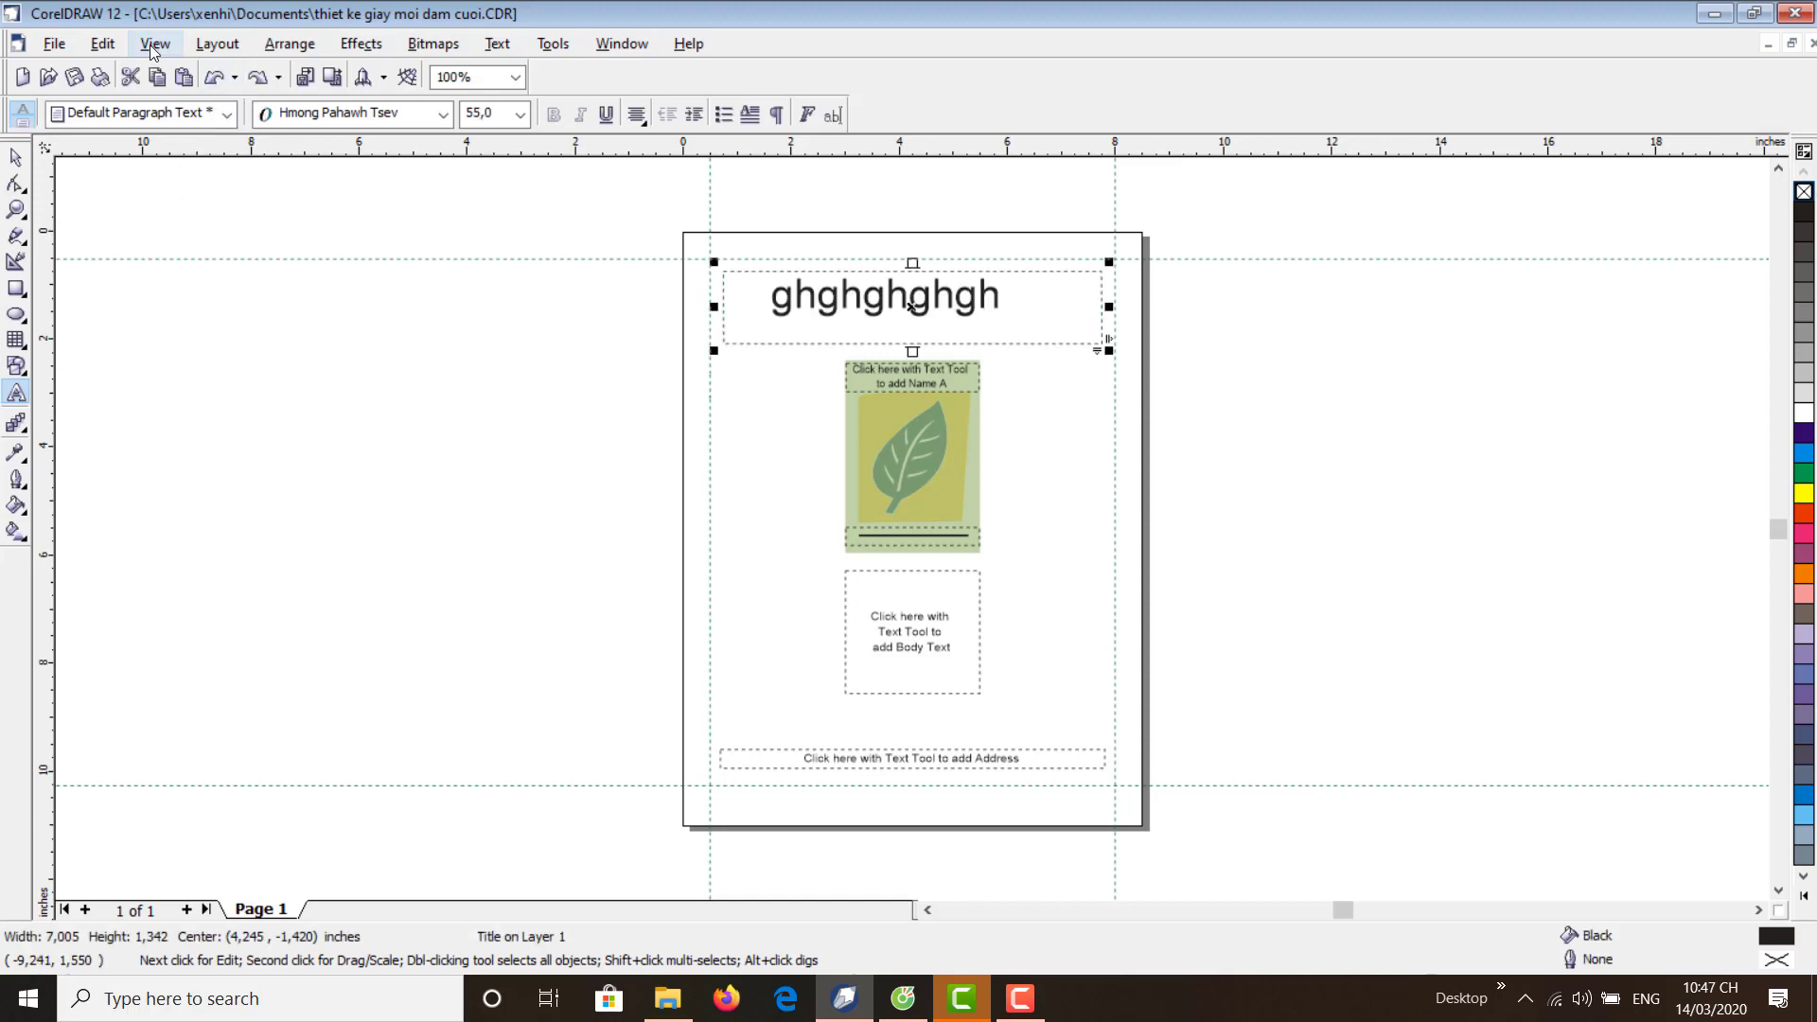
- Review the arranging commands and the cut, copy and paste commands available for the selected title frame
click(102, 43)
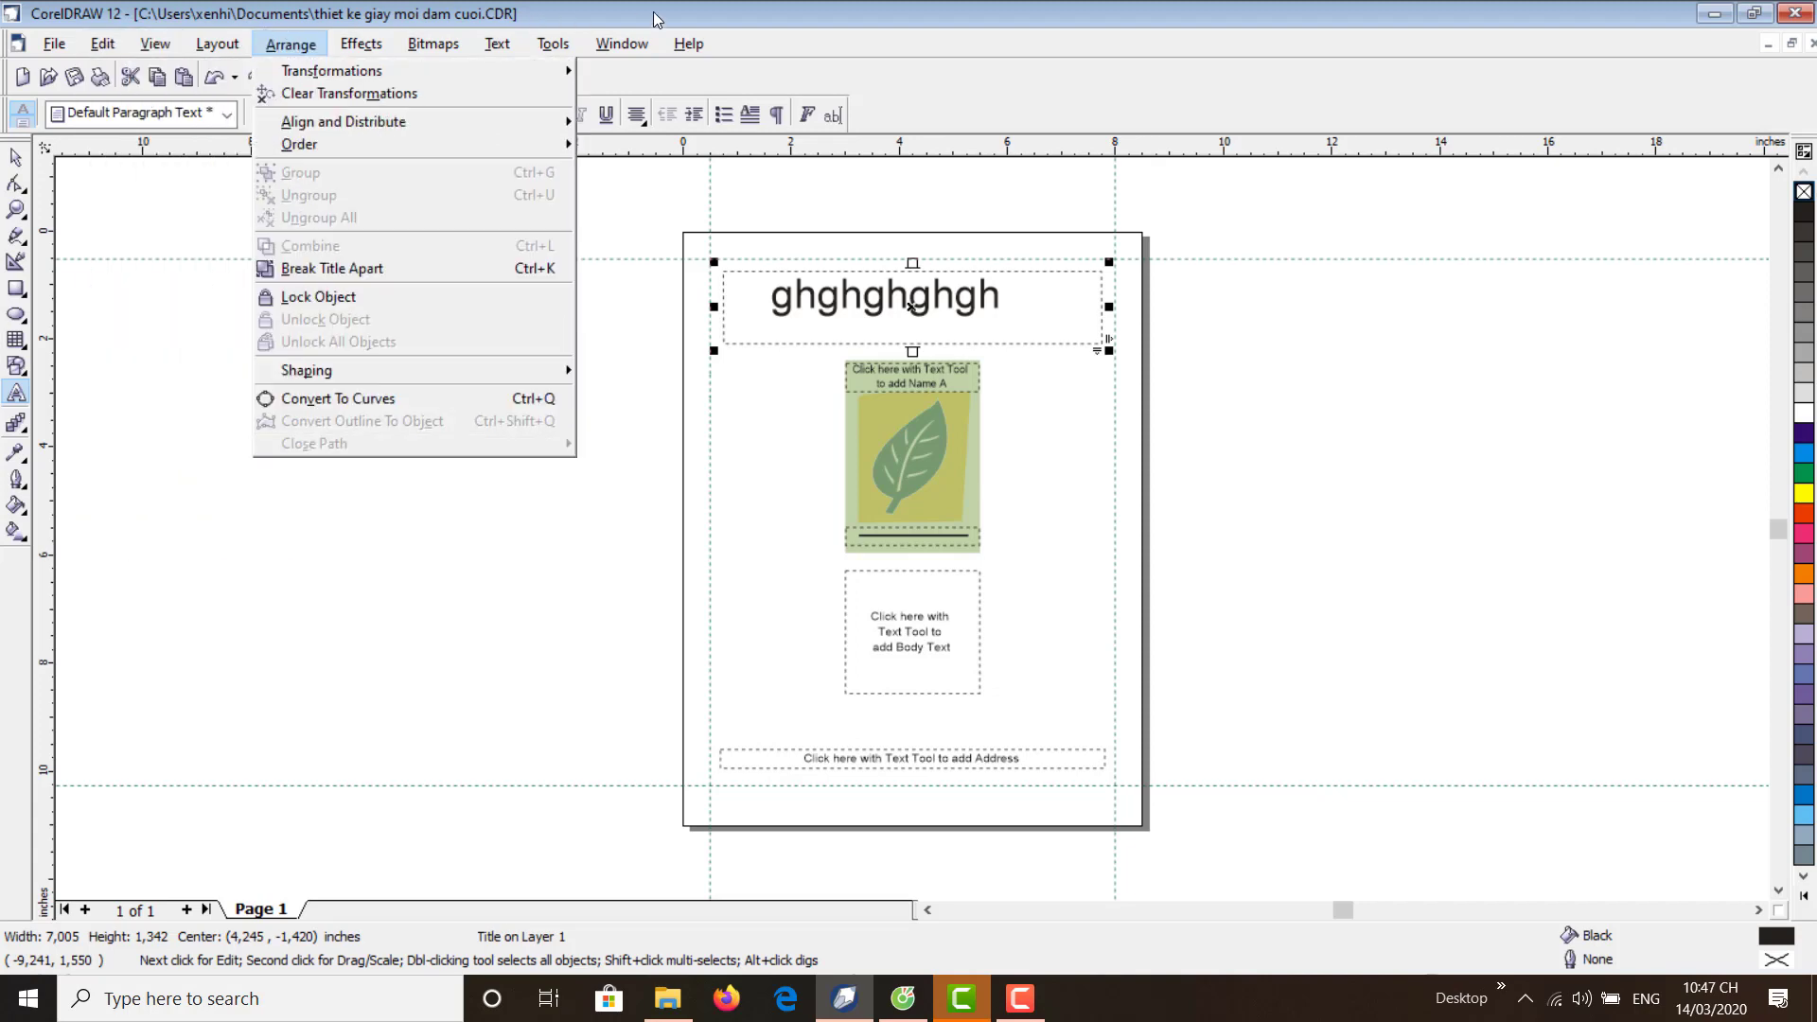
click(290, 43)
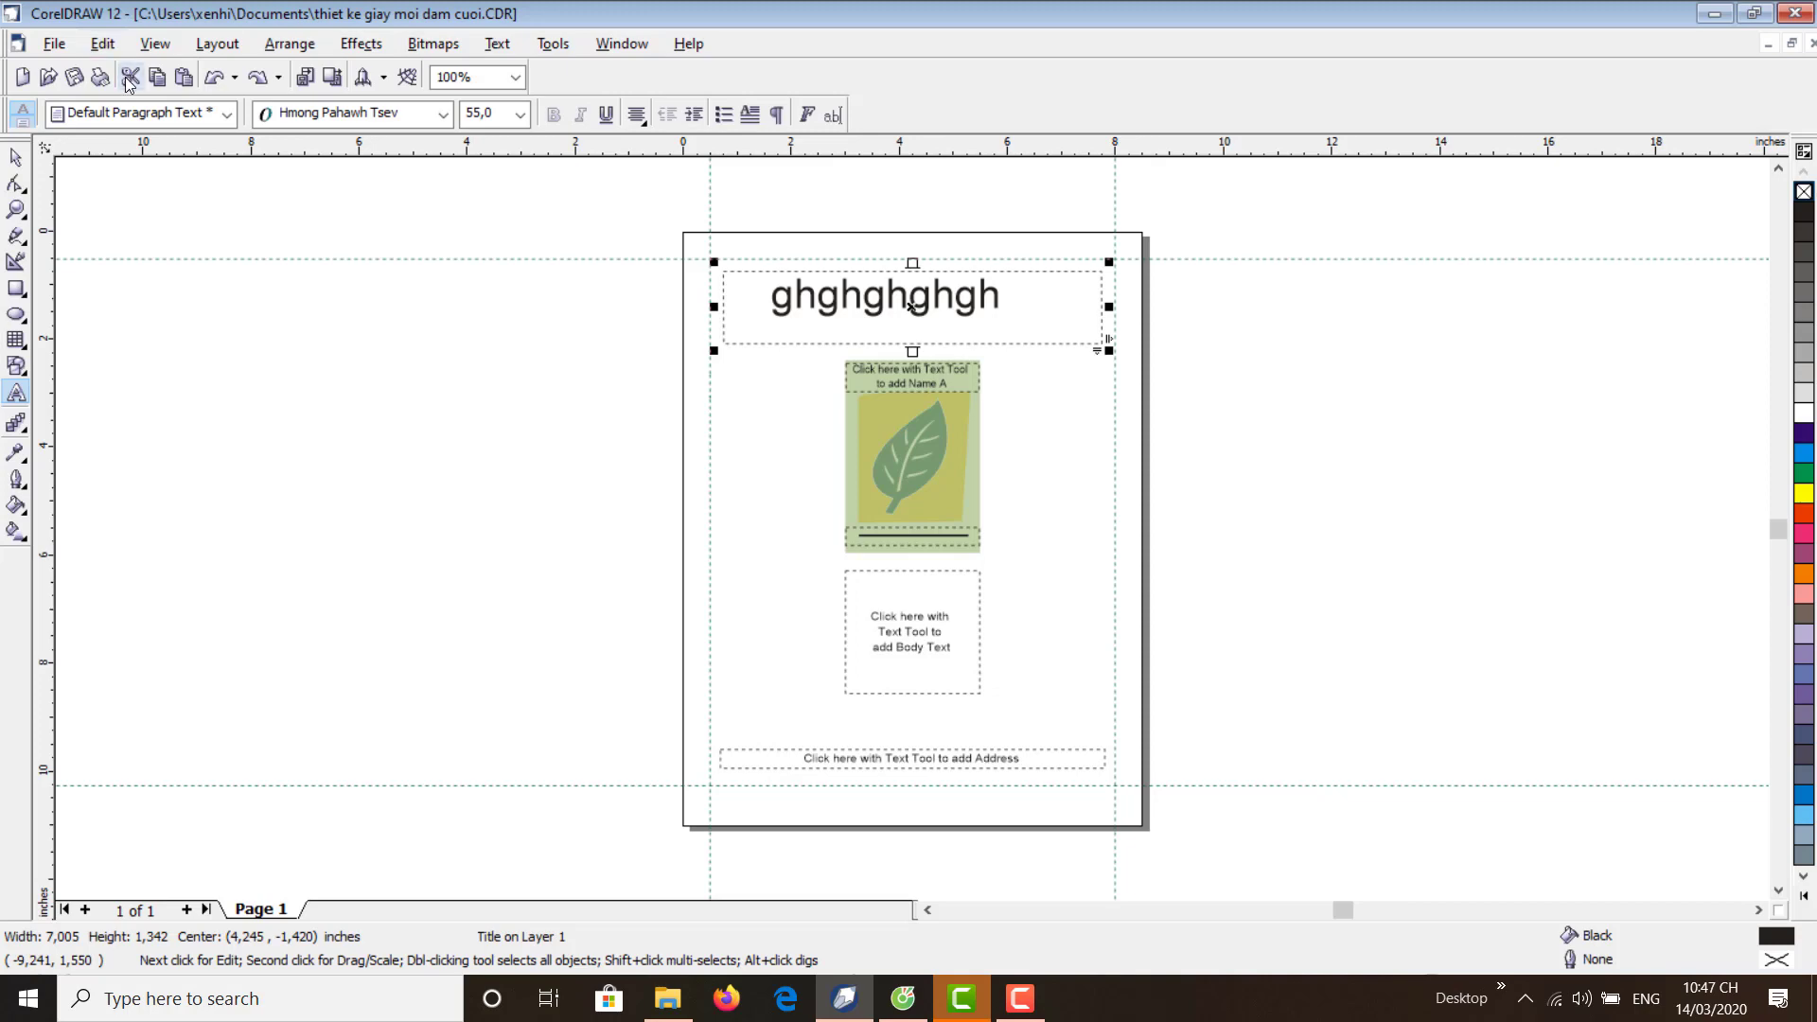
click(106, 45)
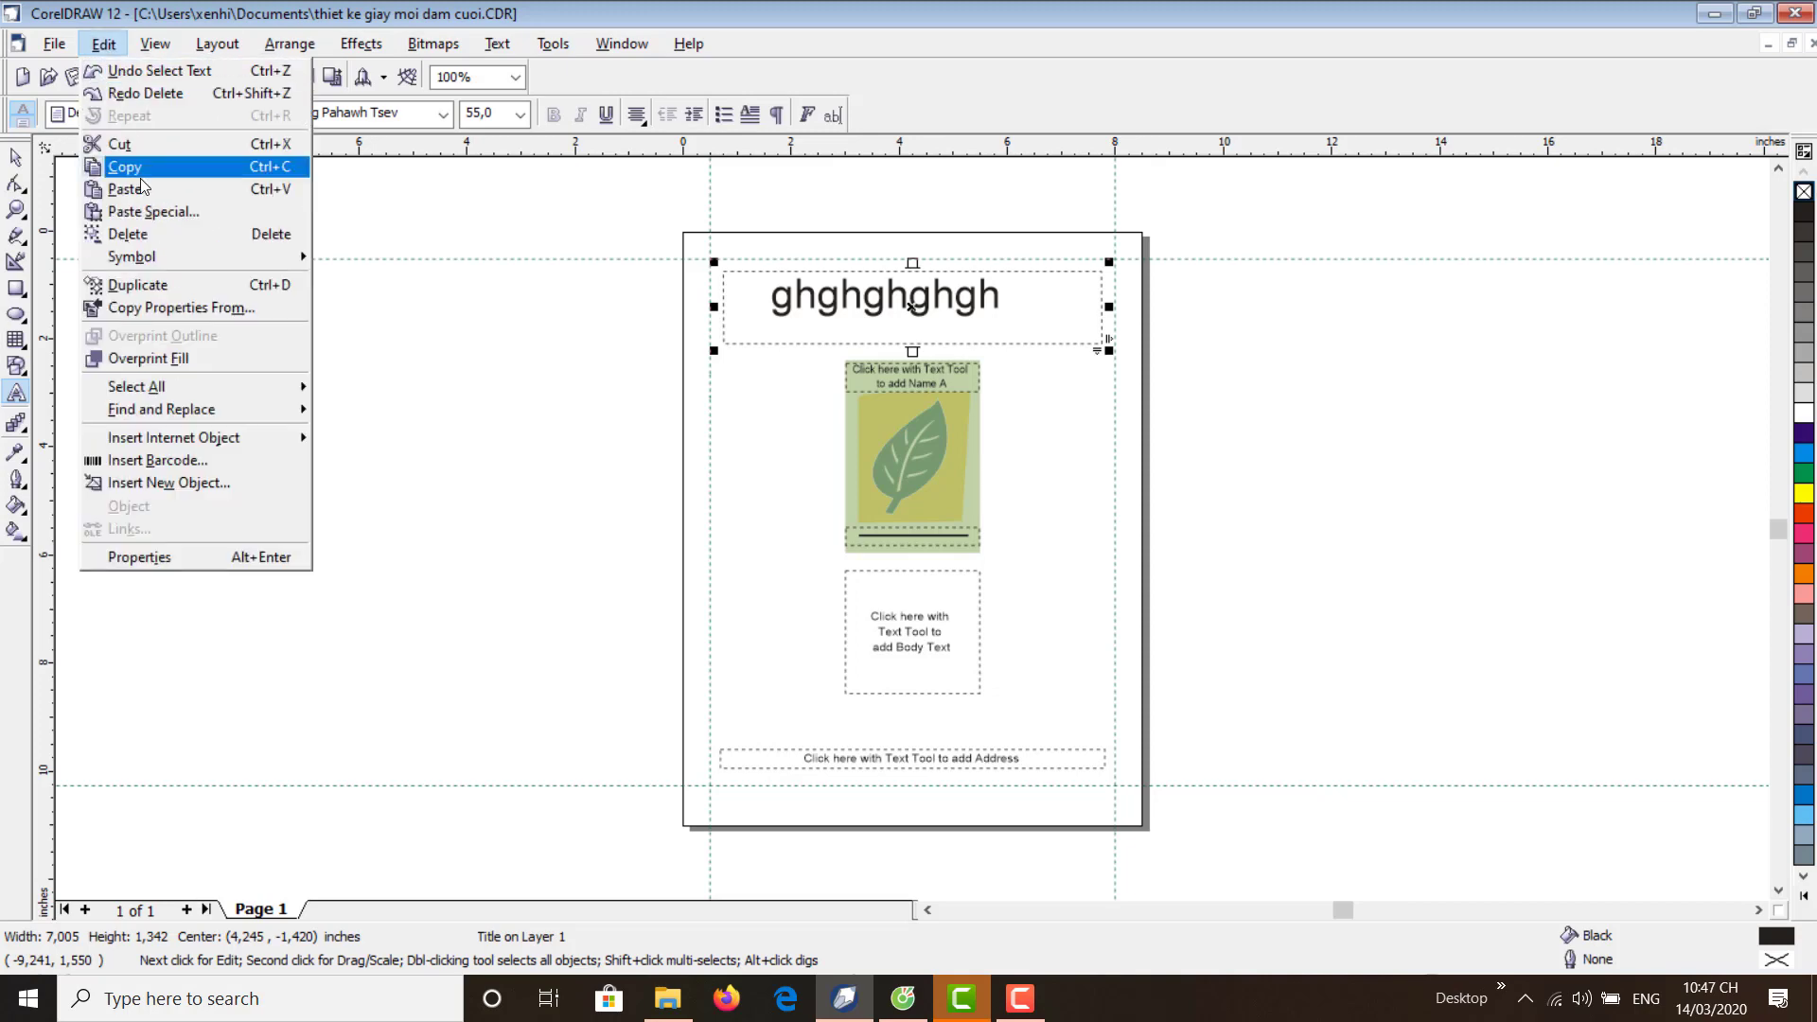
mouse_move(157, 45)
click(583, 15)
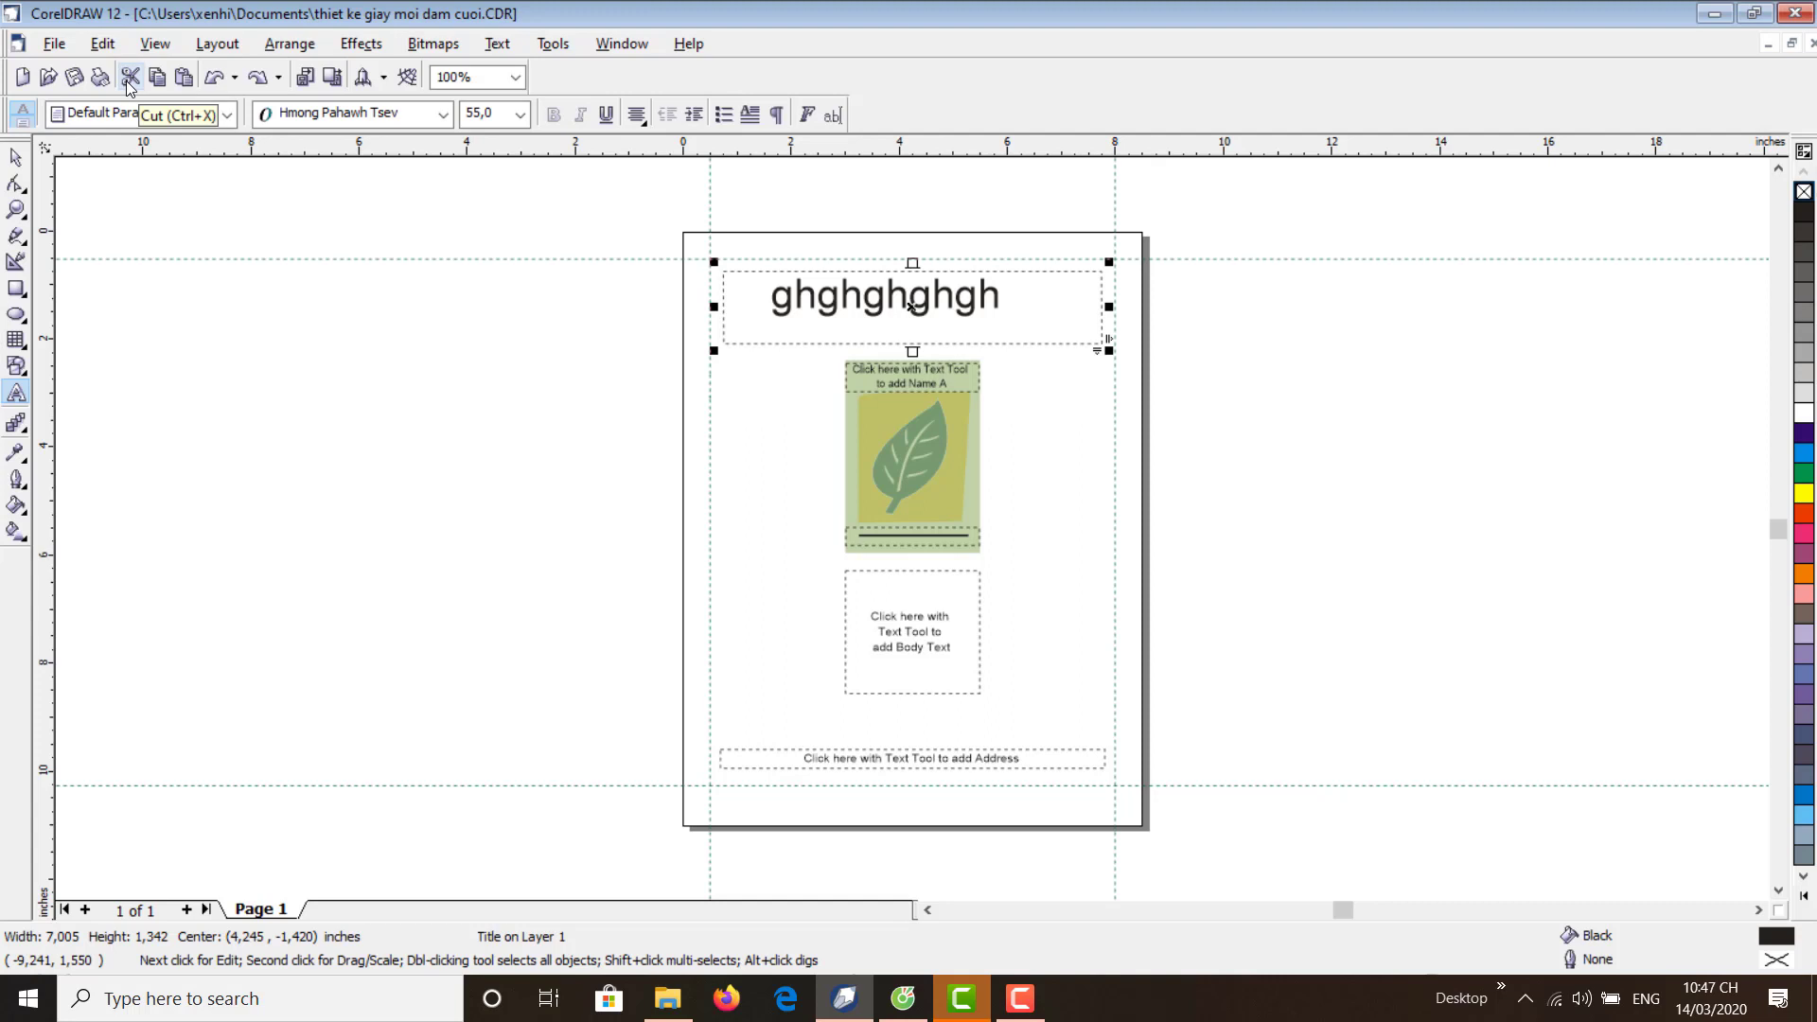
click(103, 43)
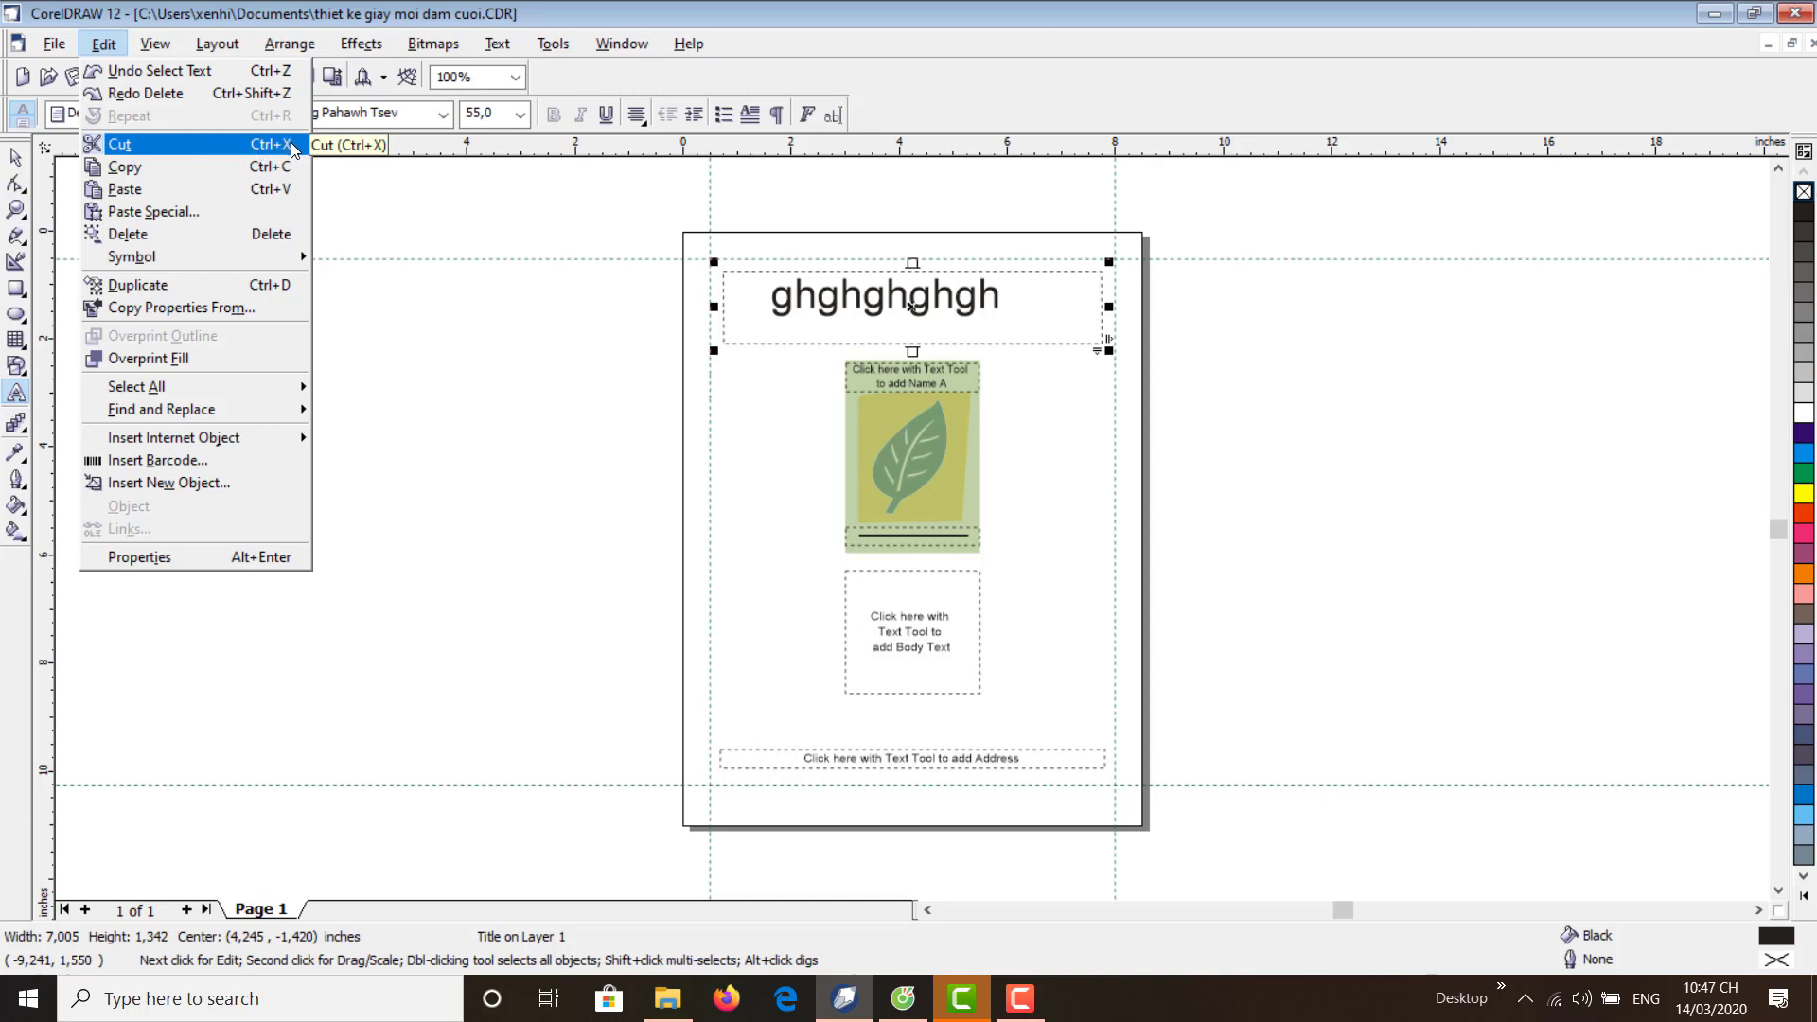
click(485, 263)
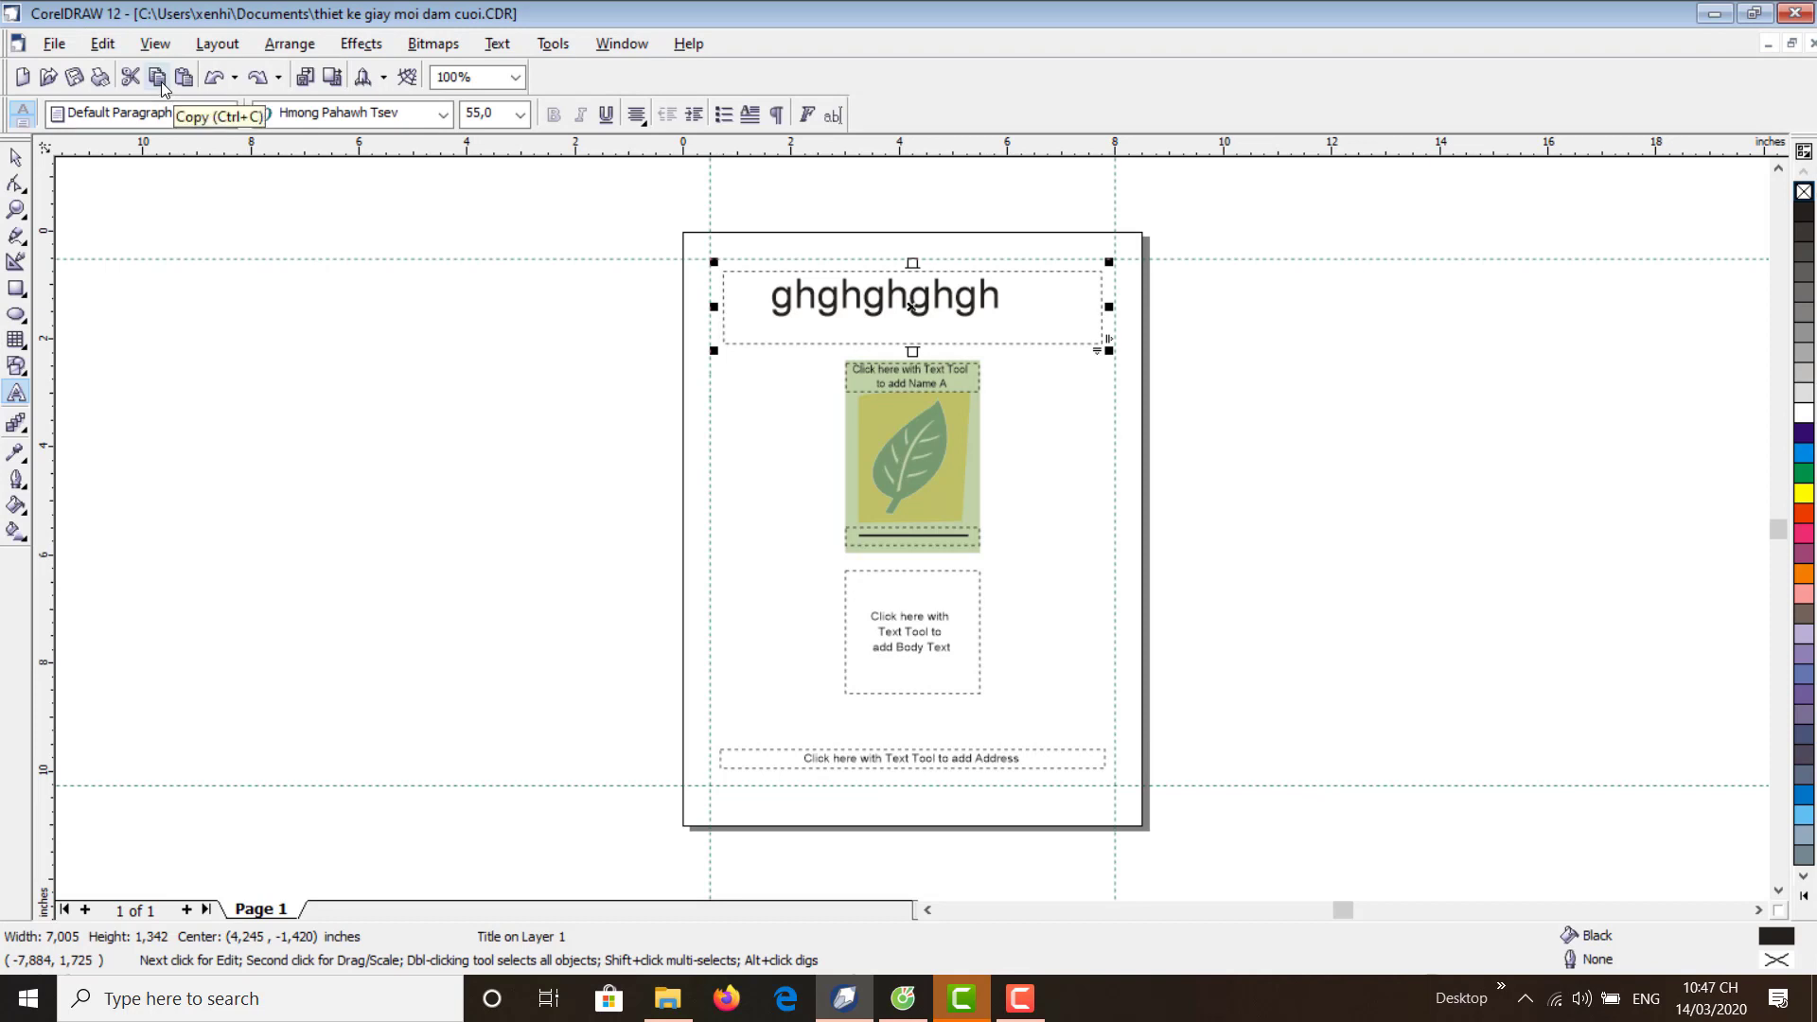
click(103, 43)
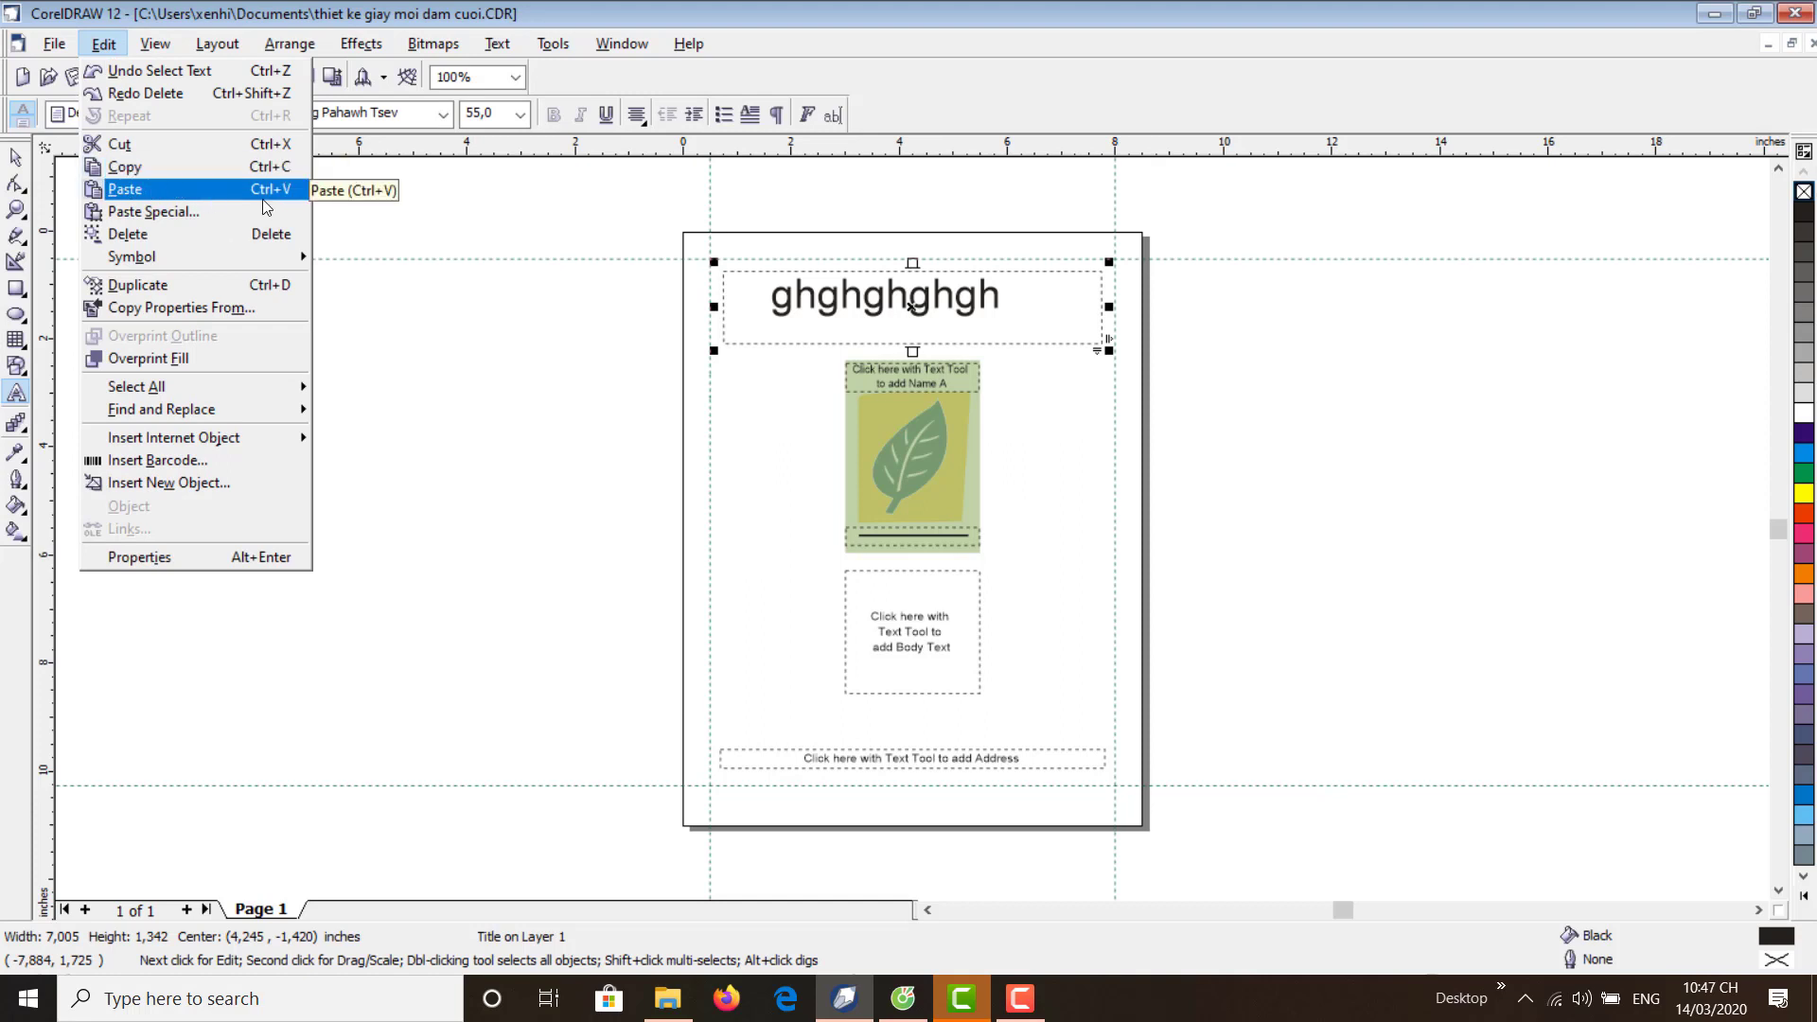
click(509, 211)
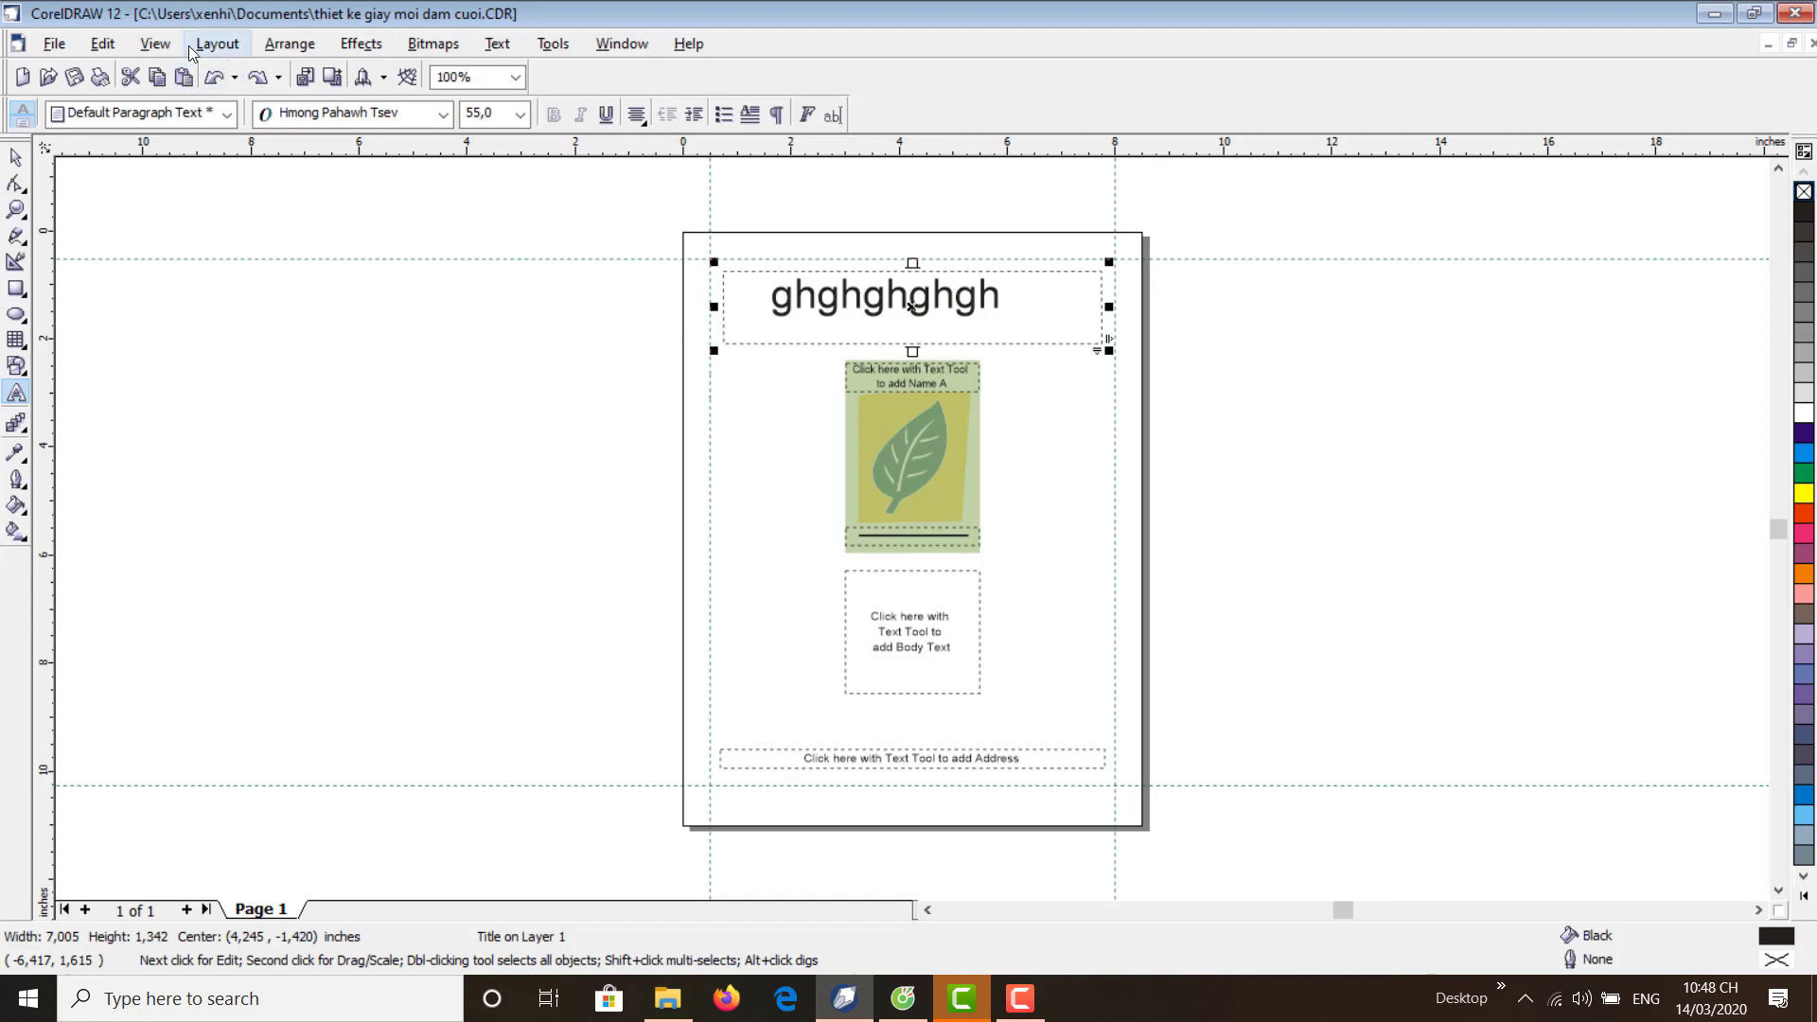
- Switch the display mode of the invitation drawing to Normal
click(154, 44)
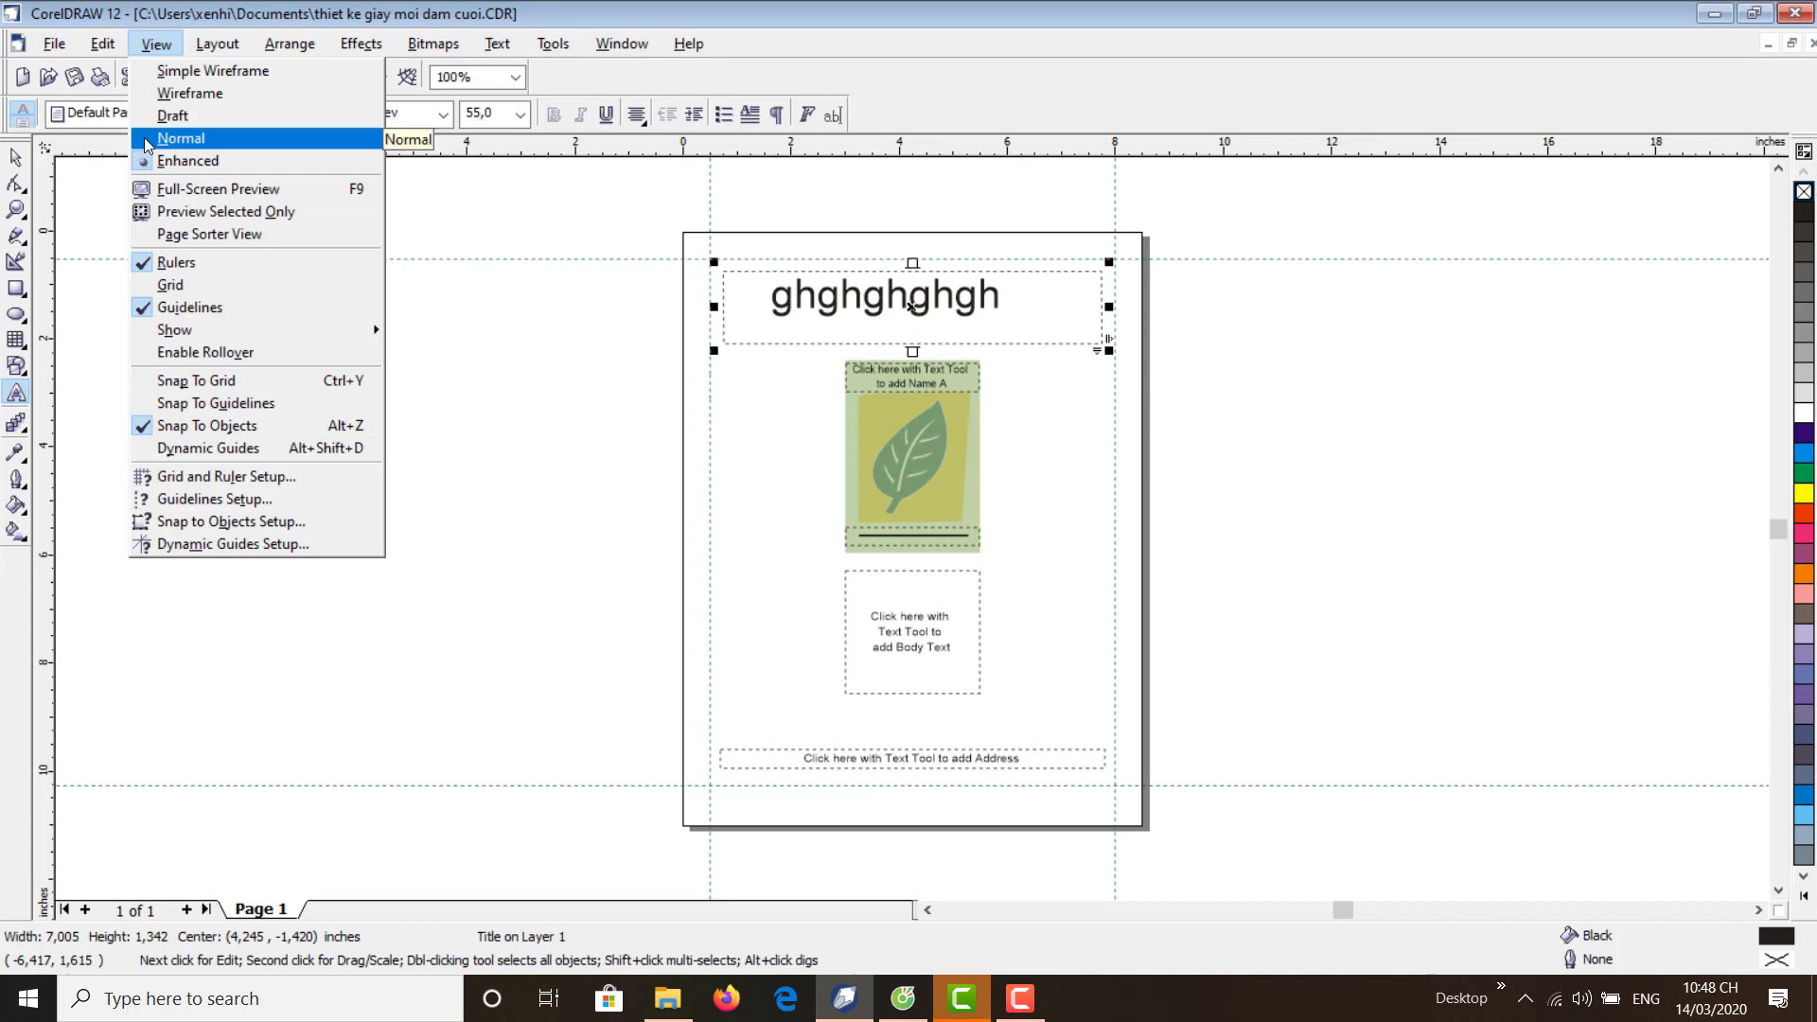
click(147, 142)
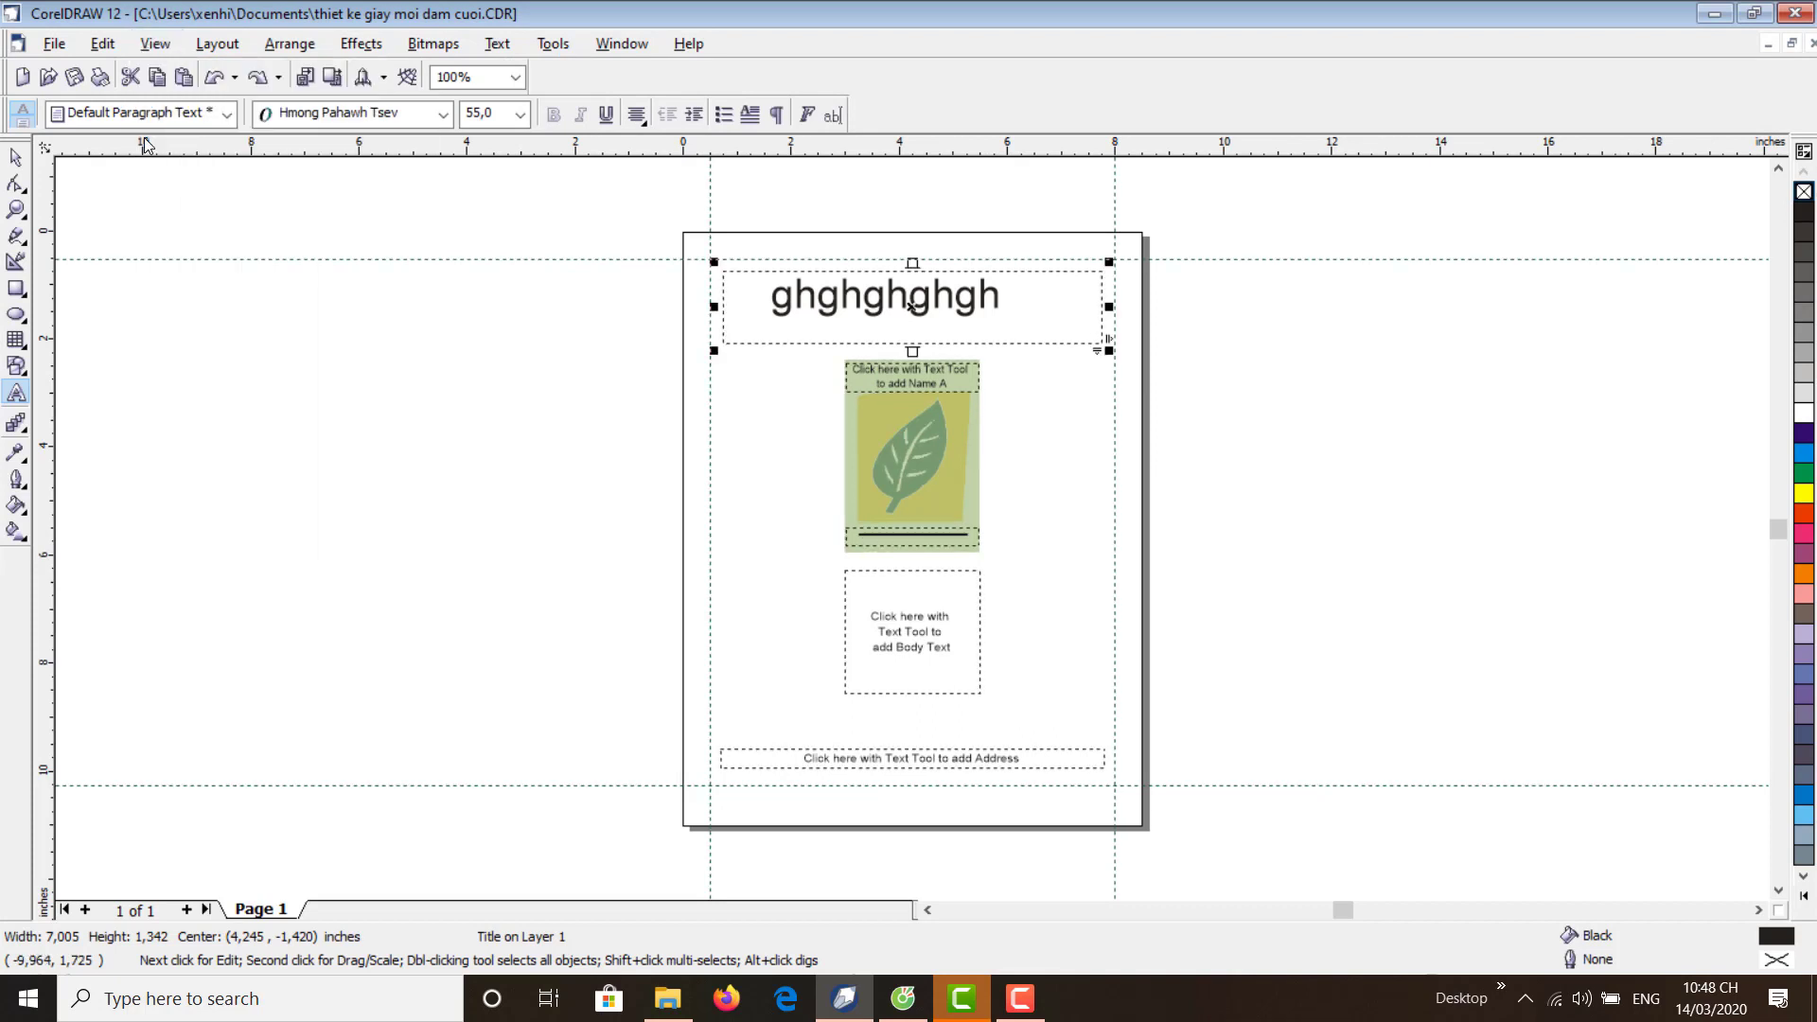
- Preview the invitation page in full screen twice, returning to the normal workspace each time
click(141, 49)
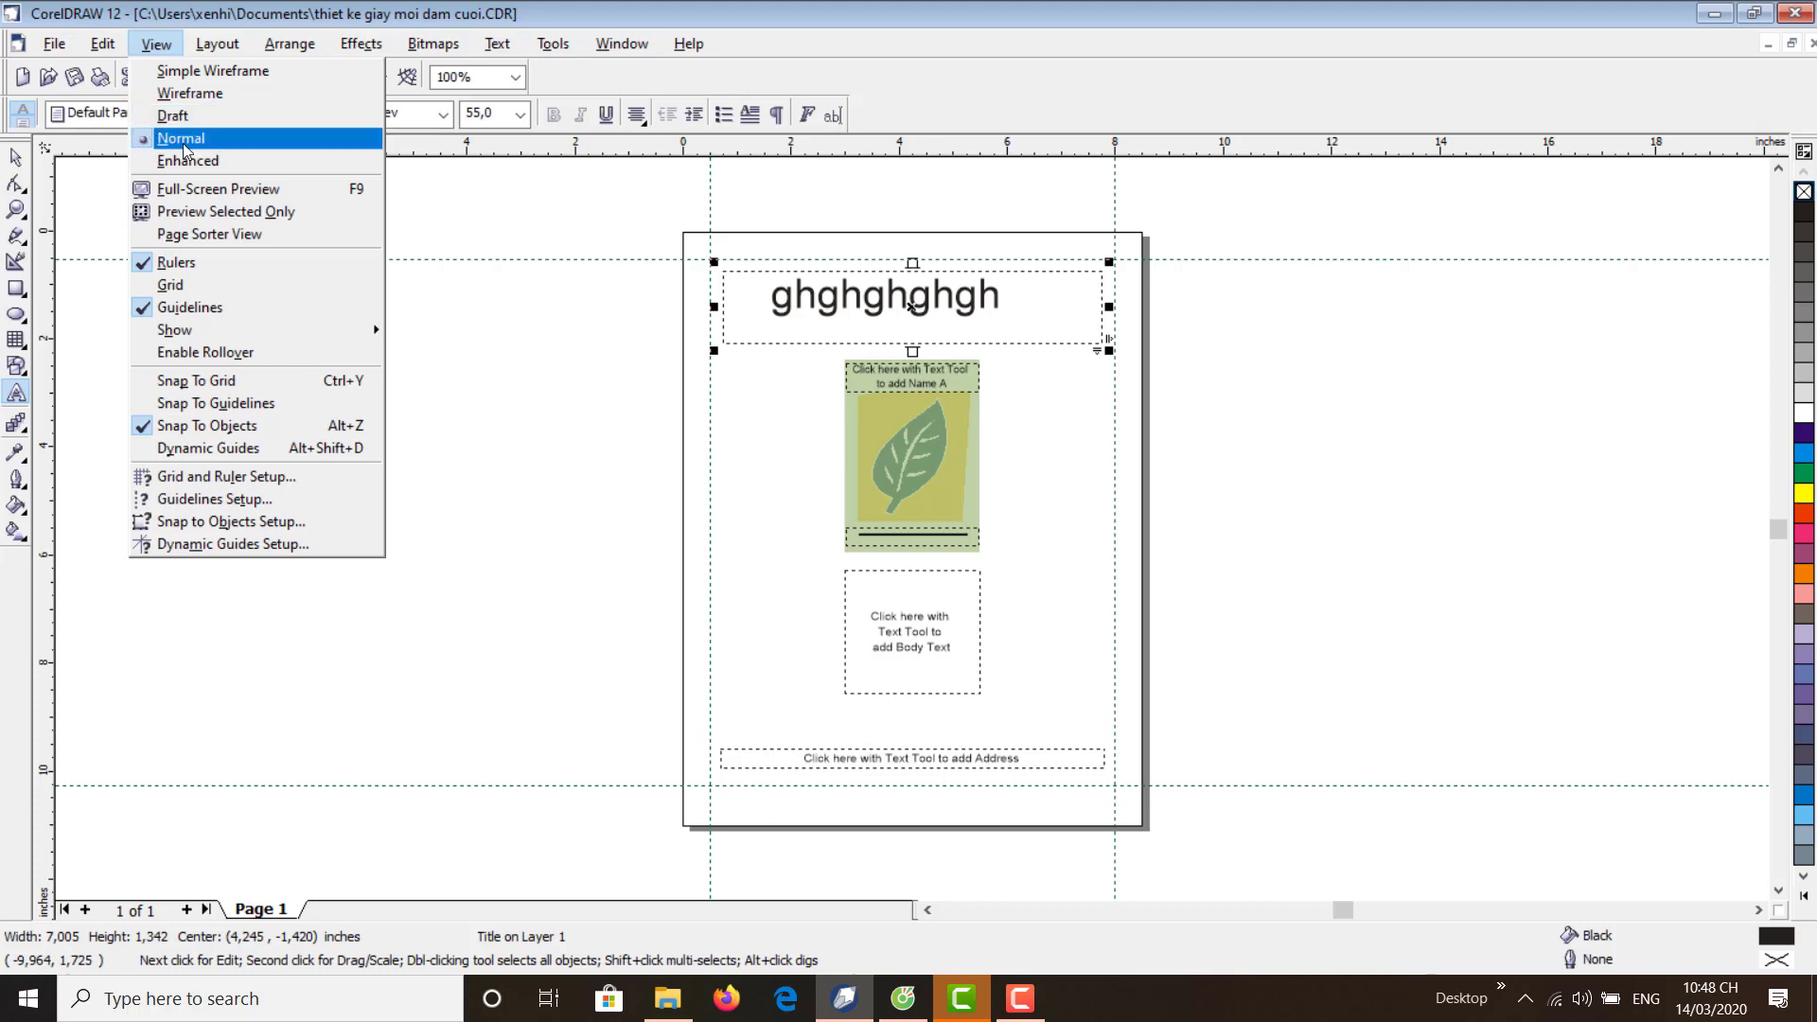
click(236, 192)
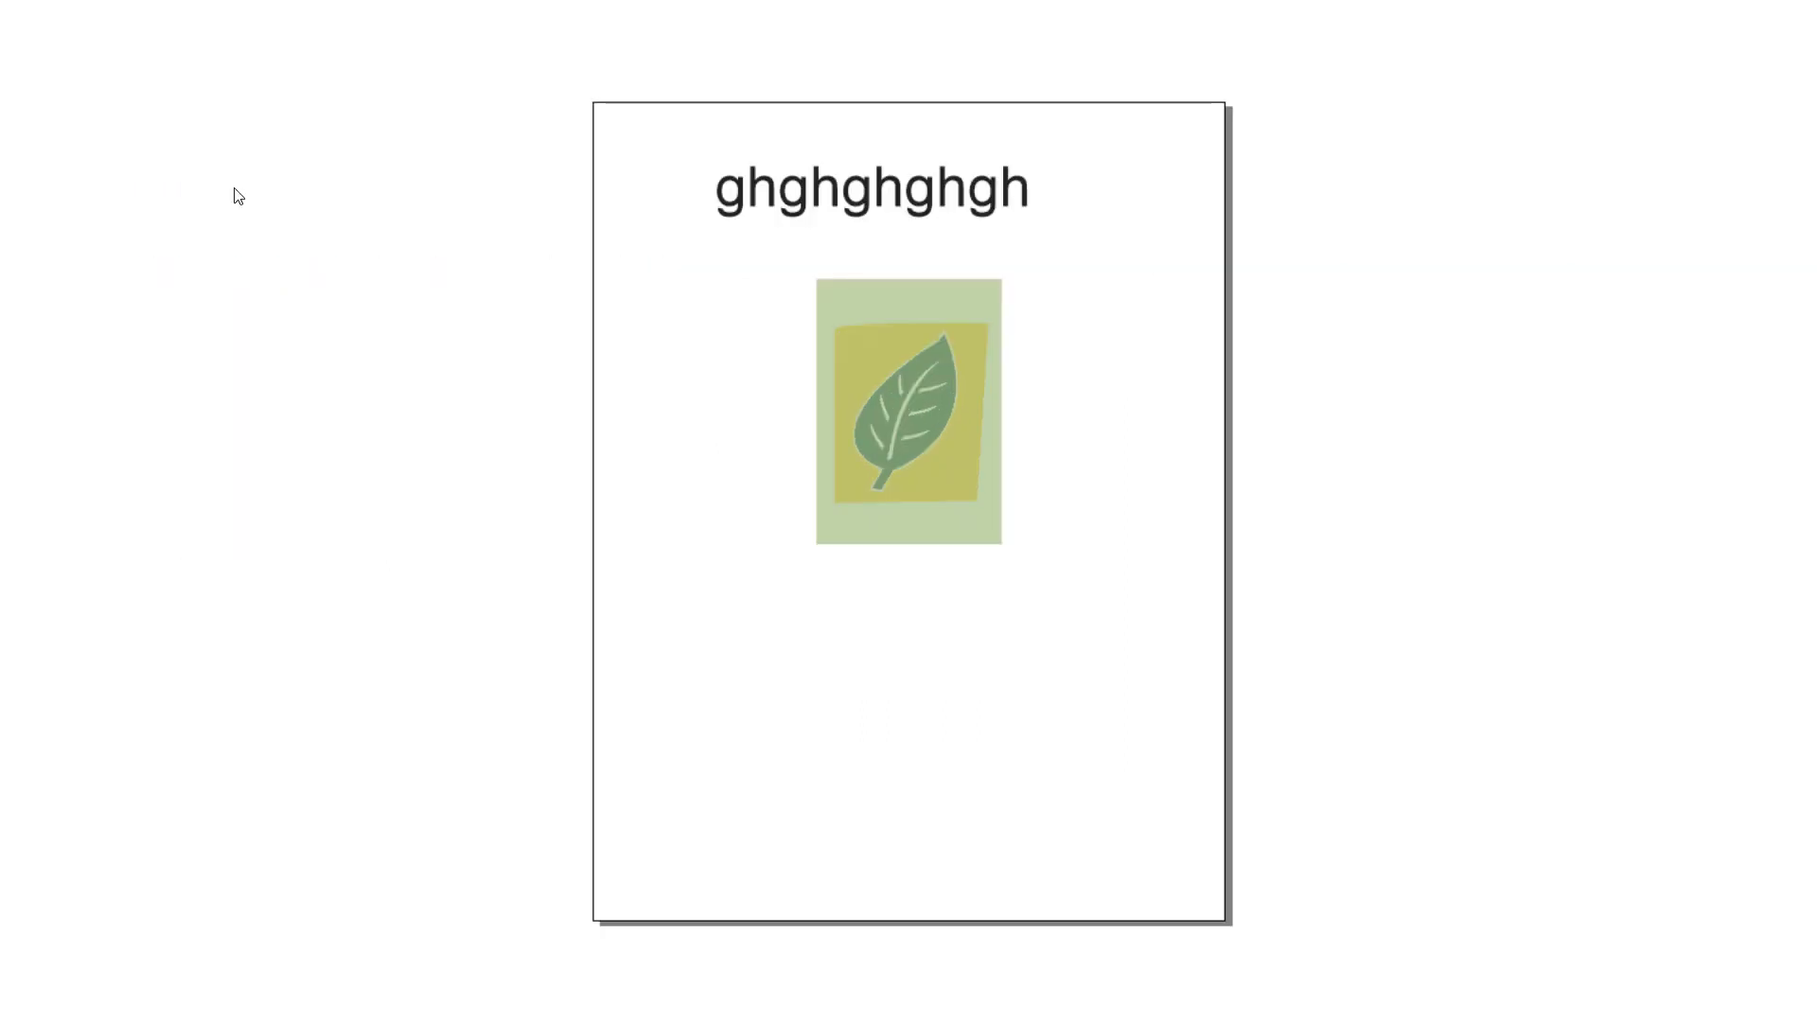
click(236, 187)
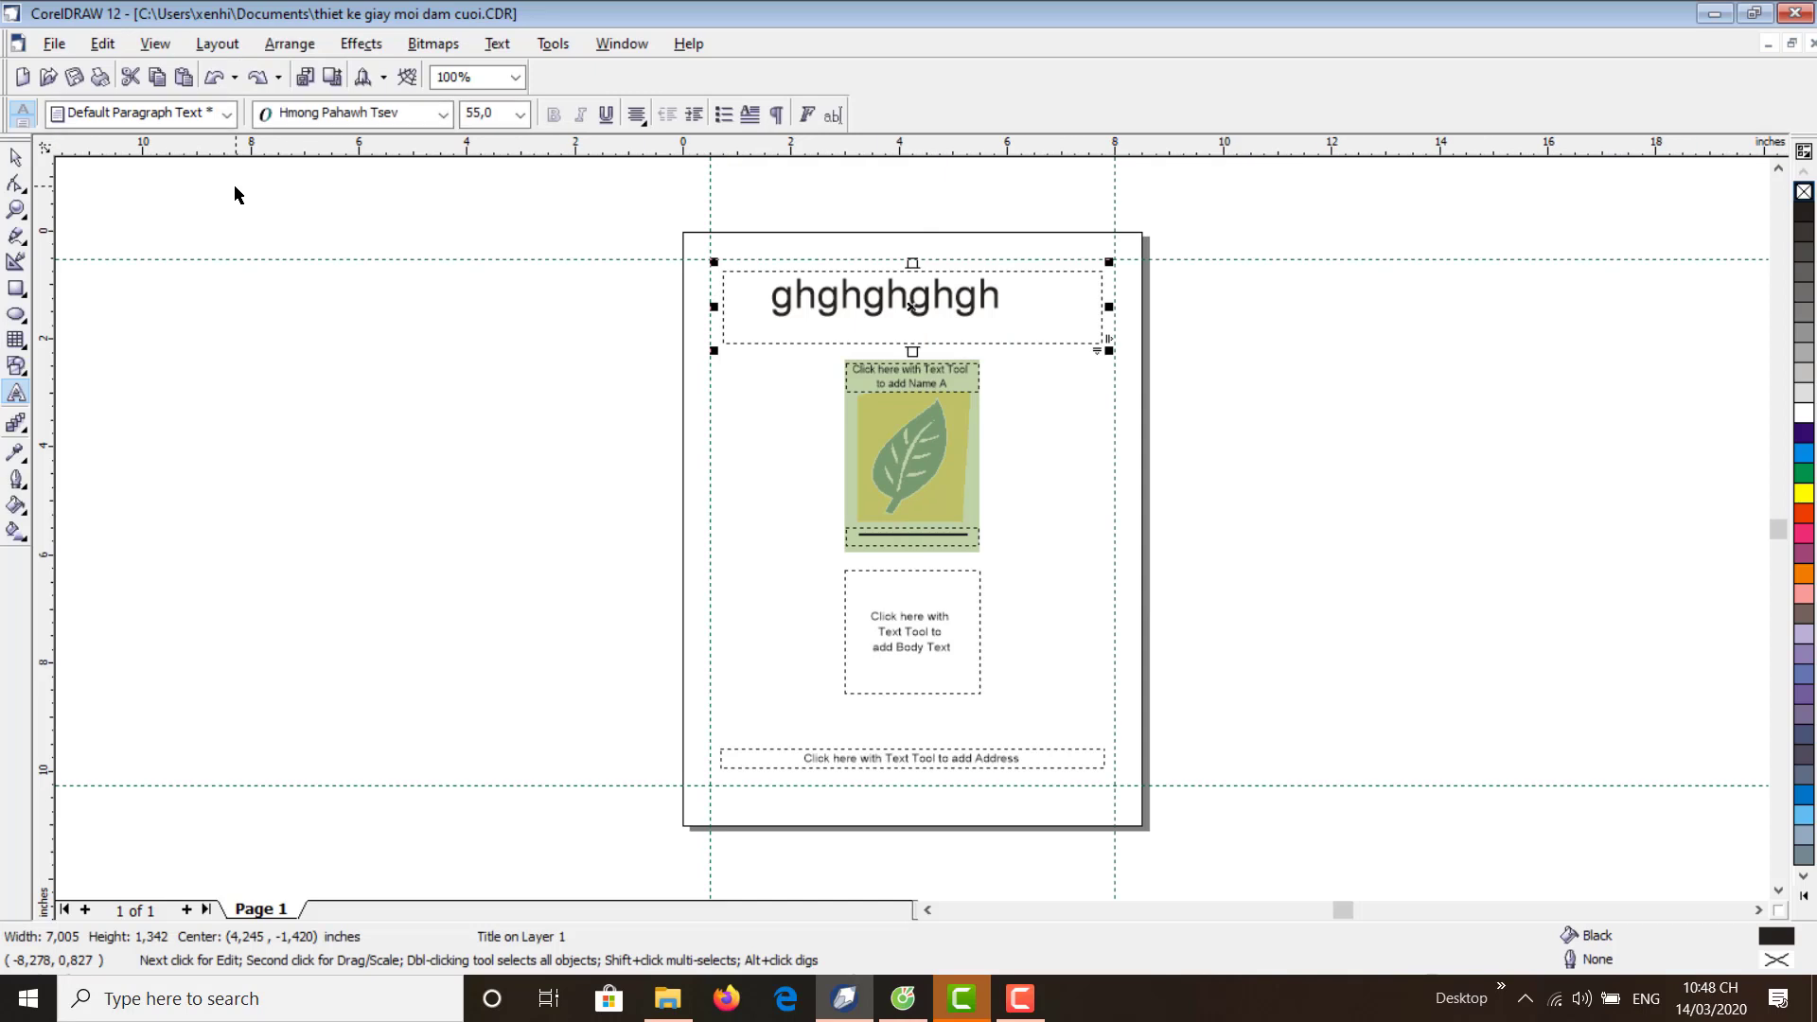
click(157, 44)
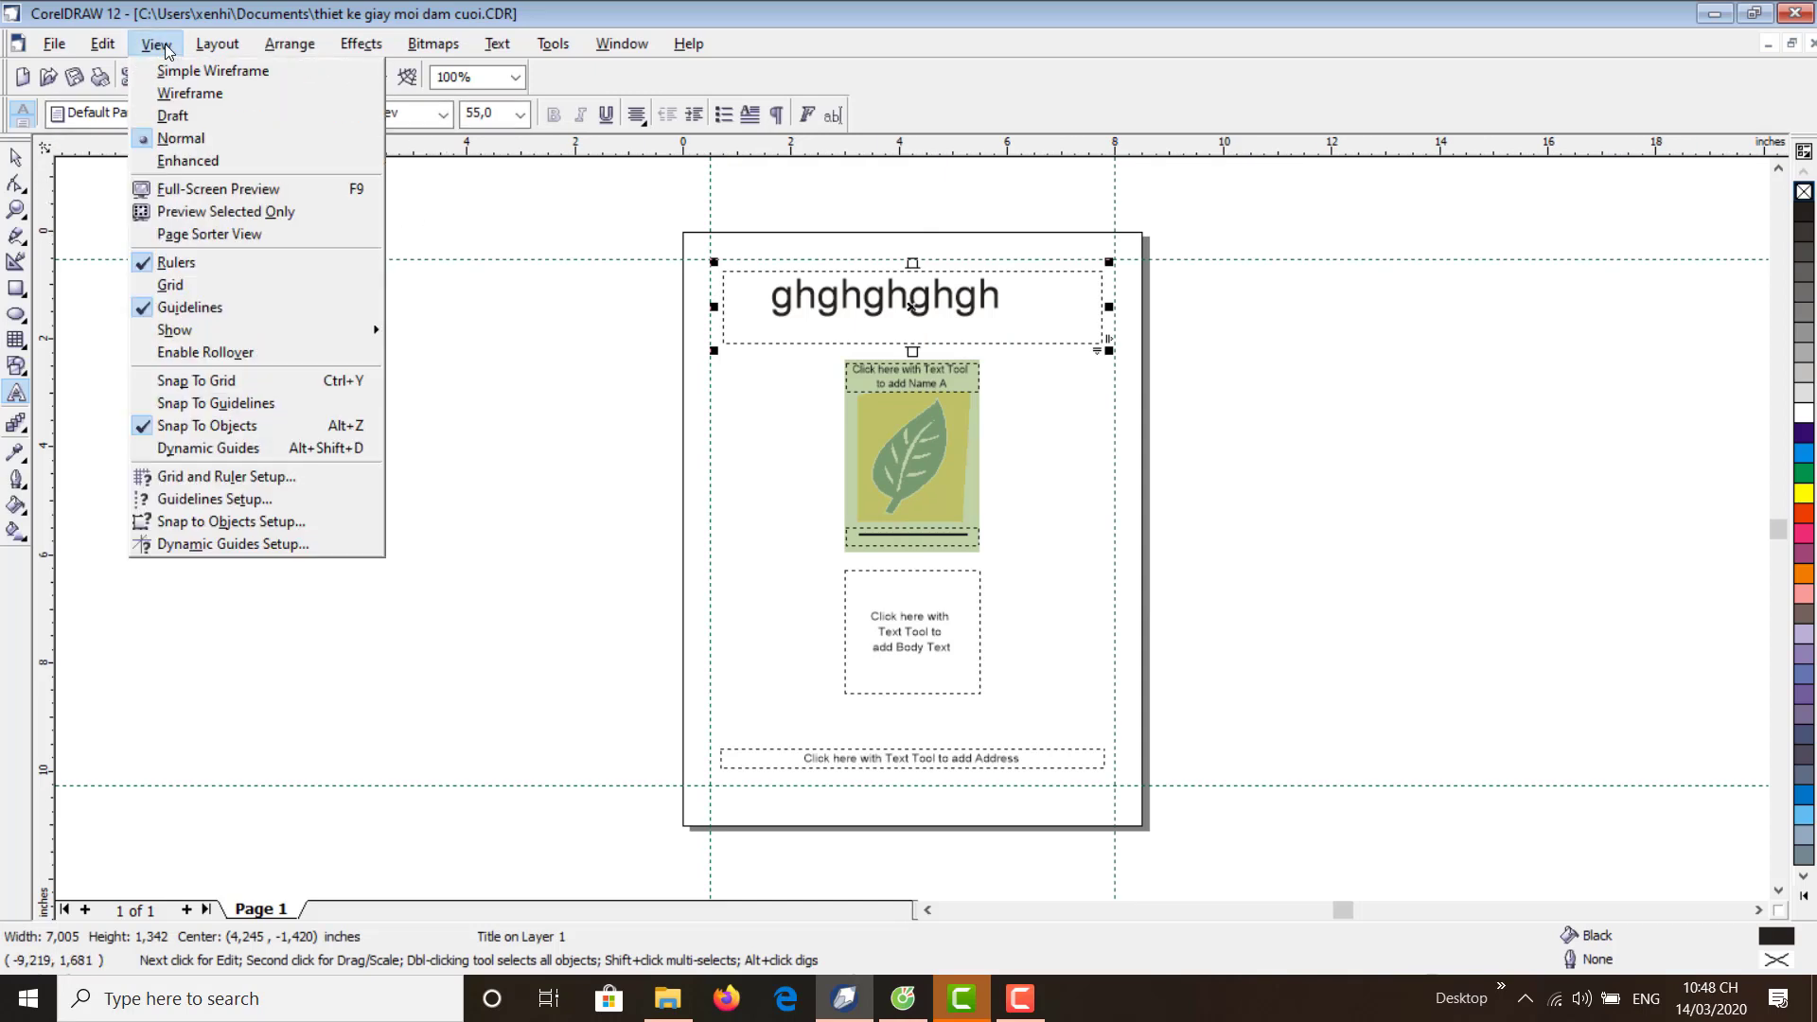
click(192, 190)
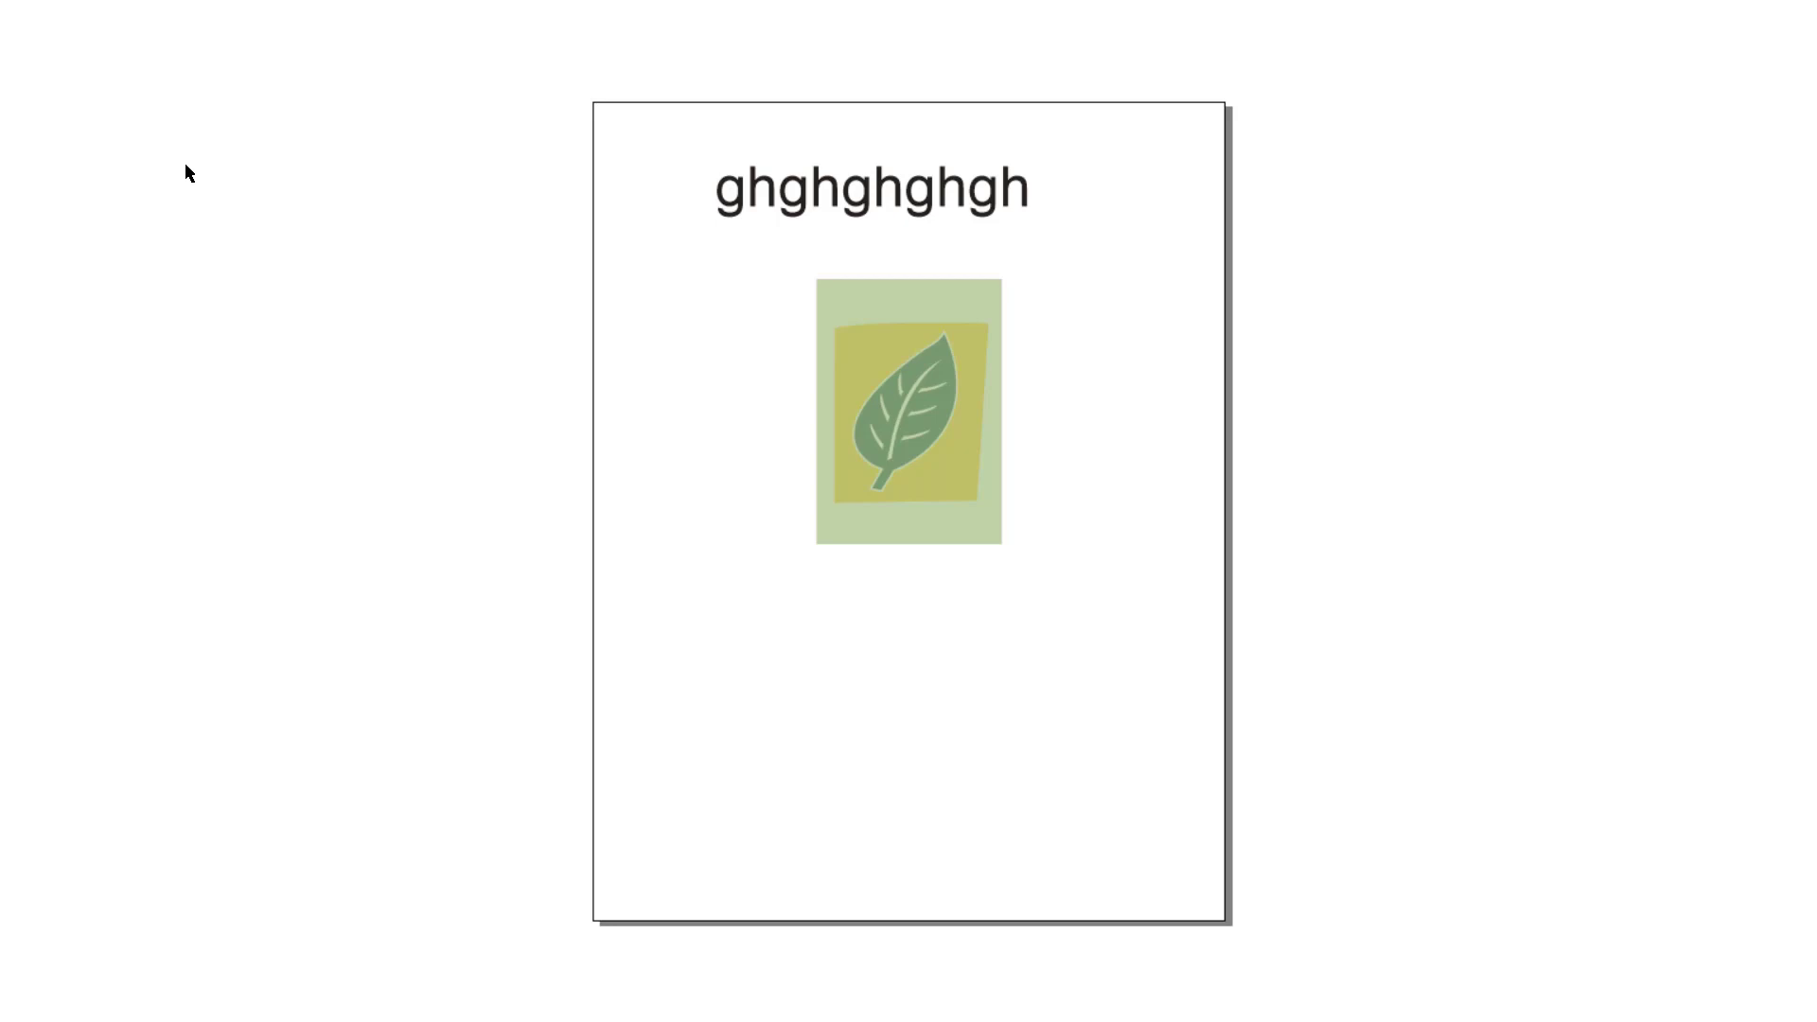
click(184, 170)
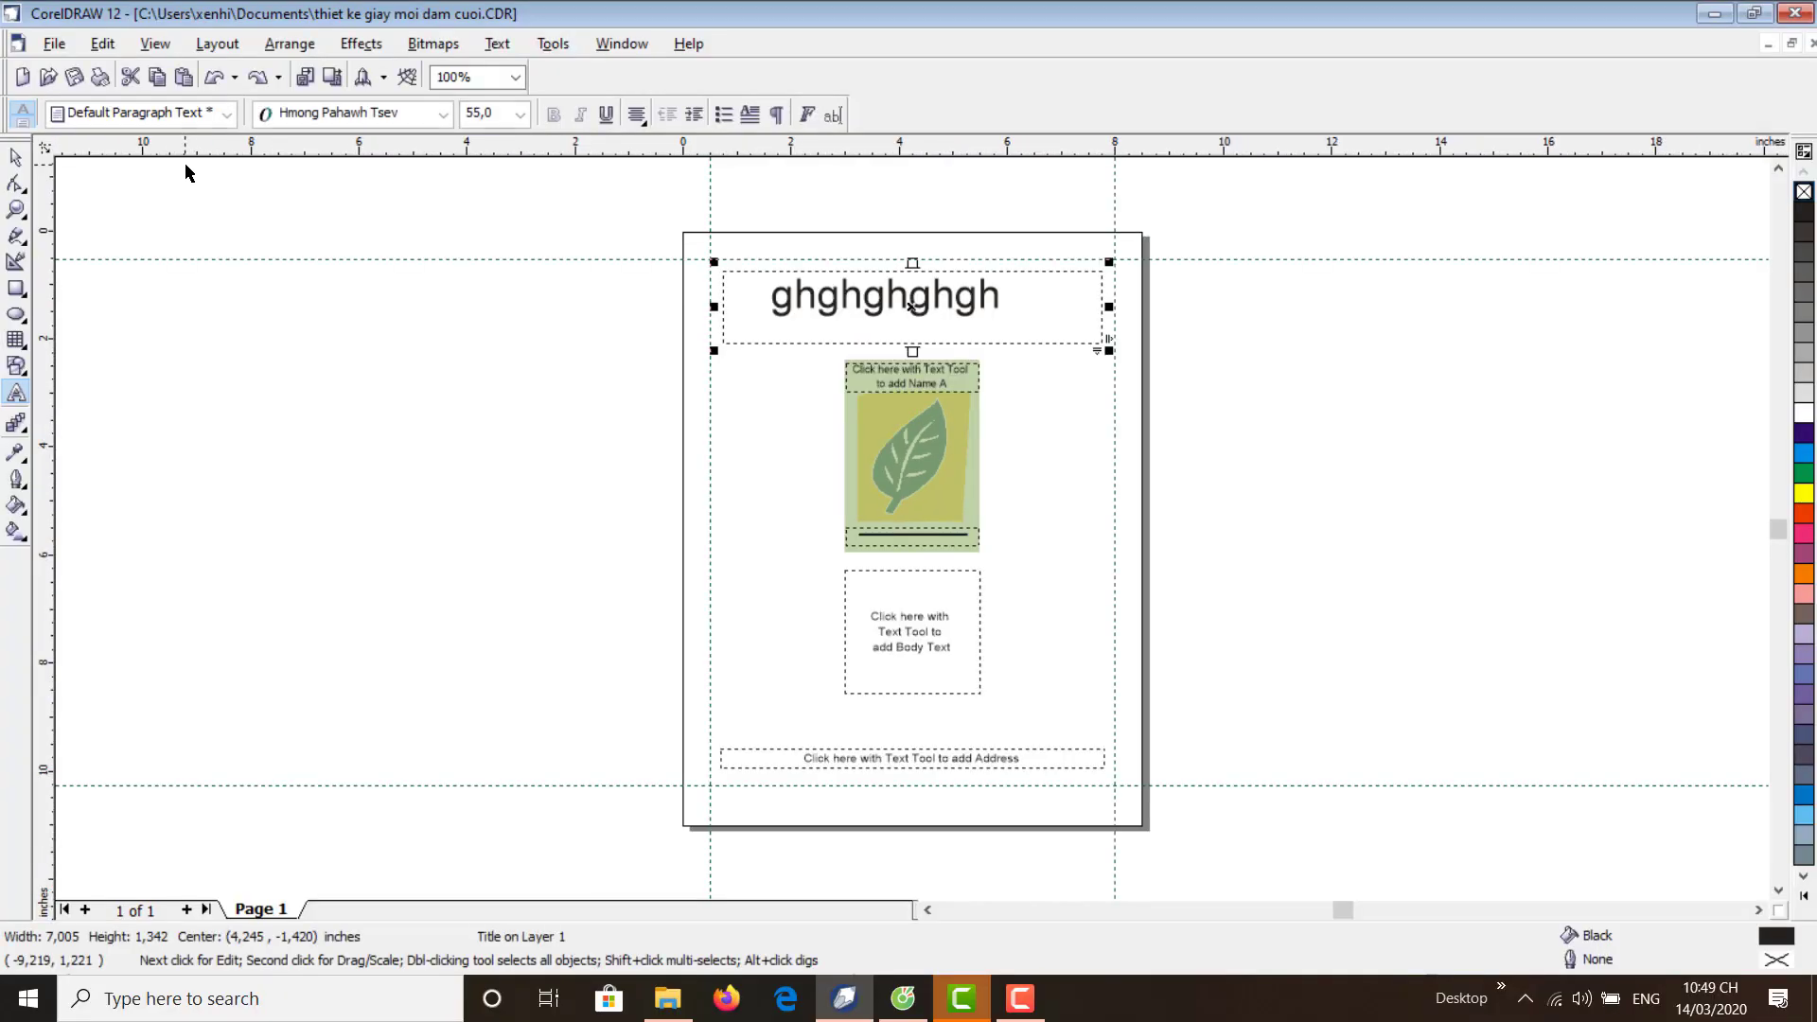
- Hide the rulers around the drawing area and show them again
click(157, 44)
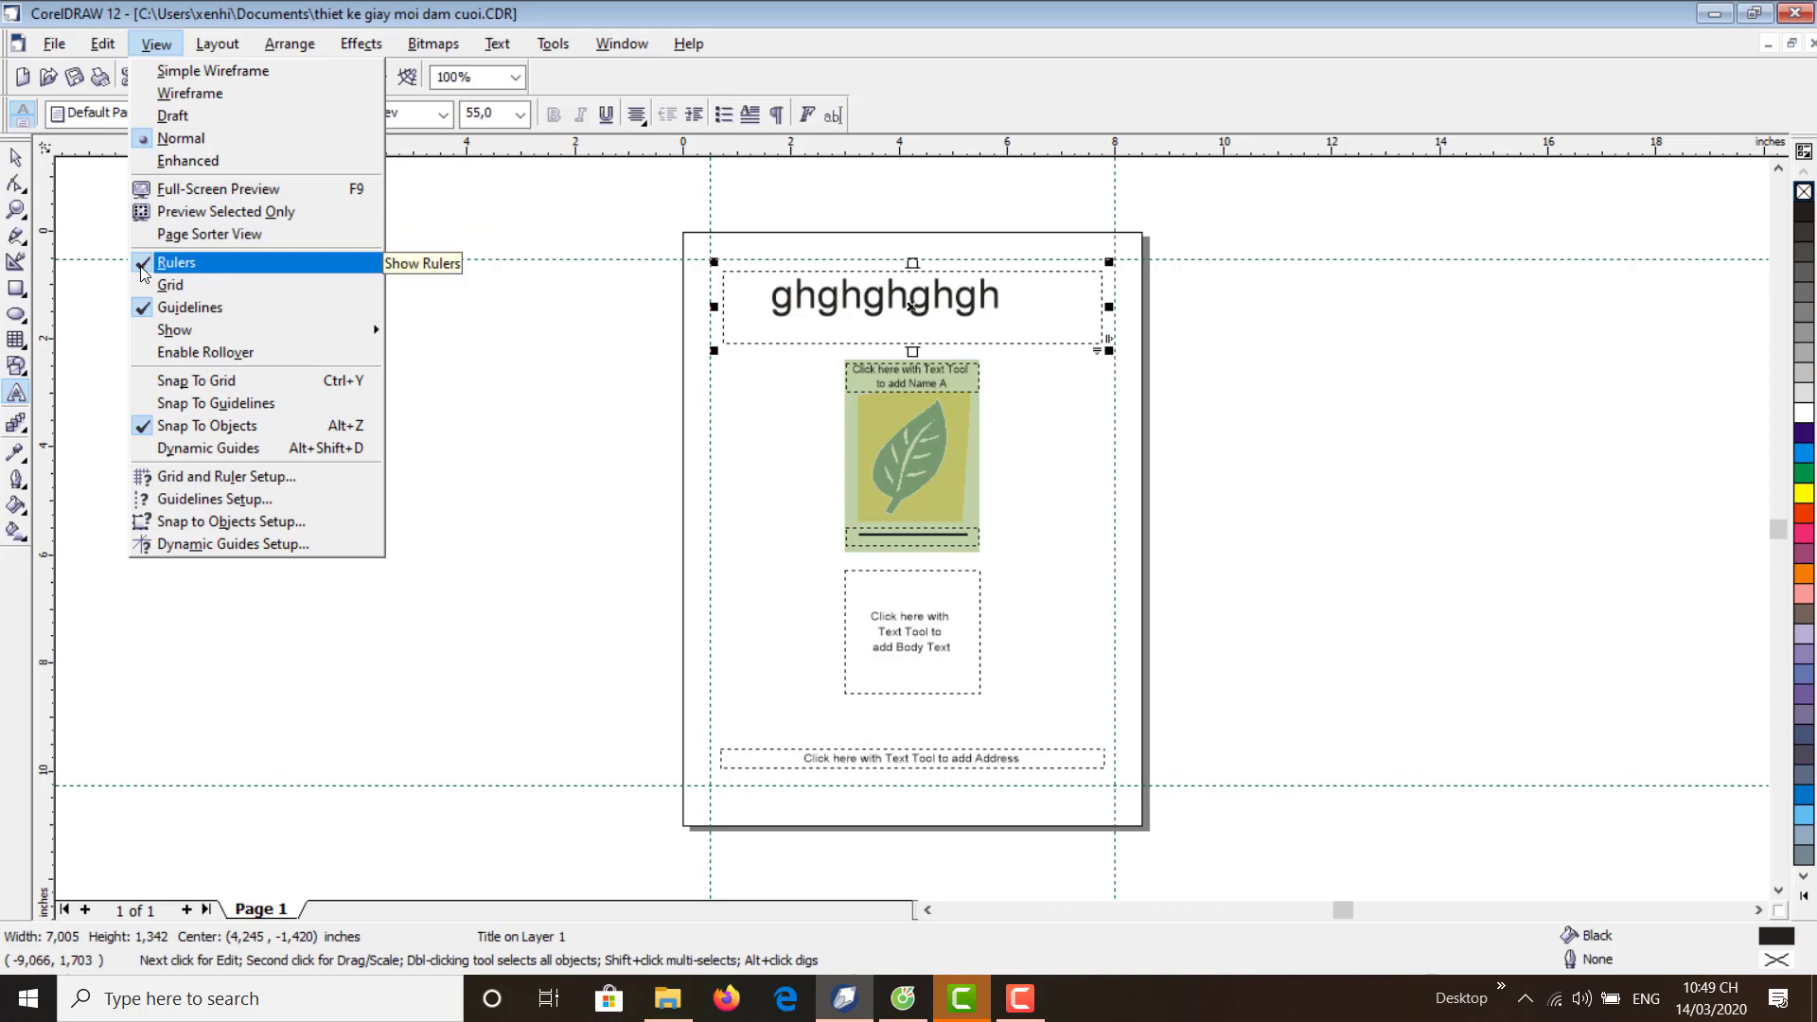
click(176, 262)
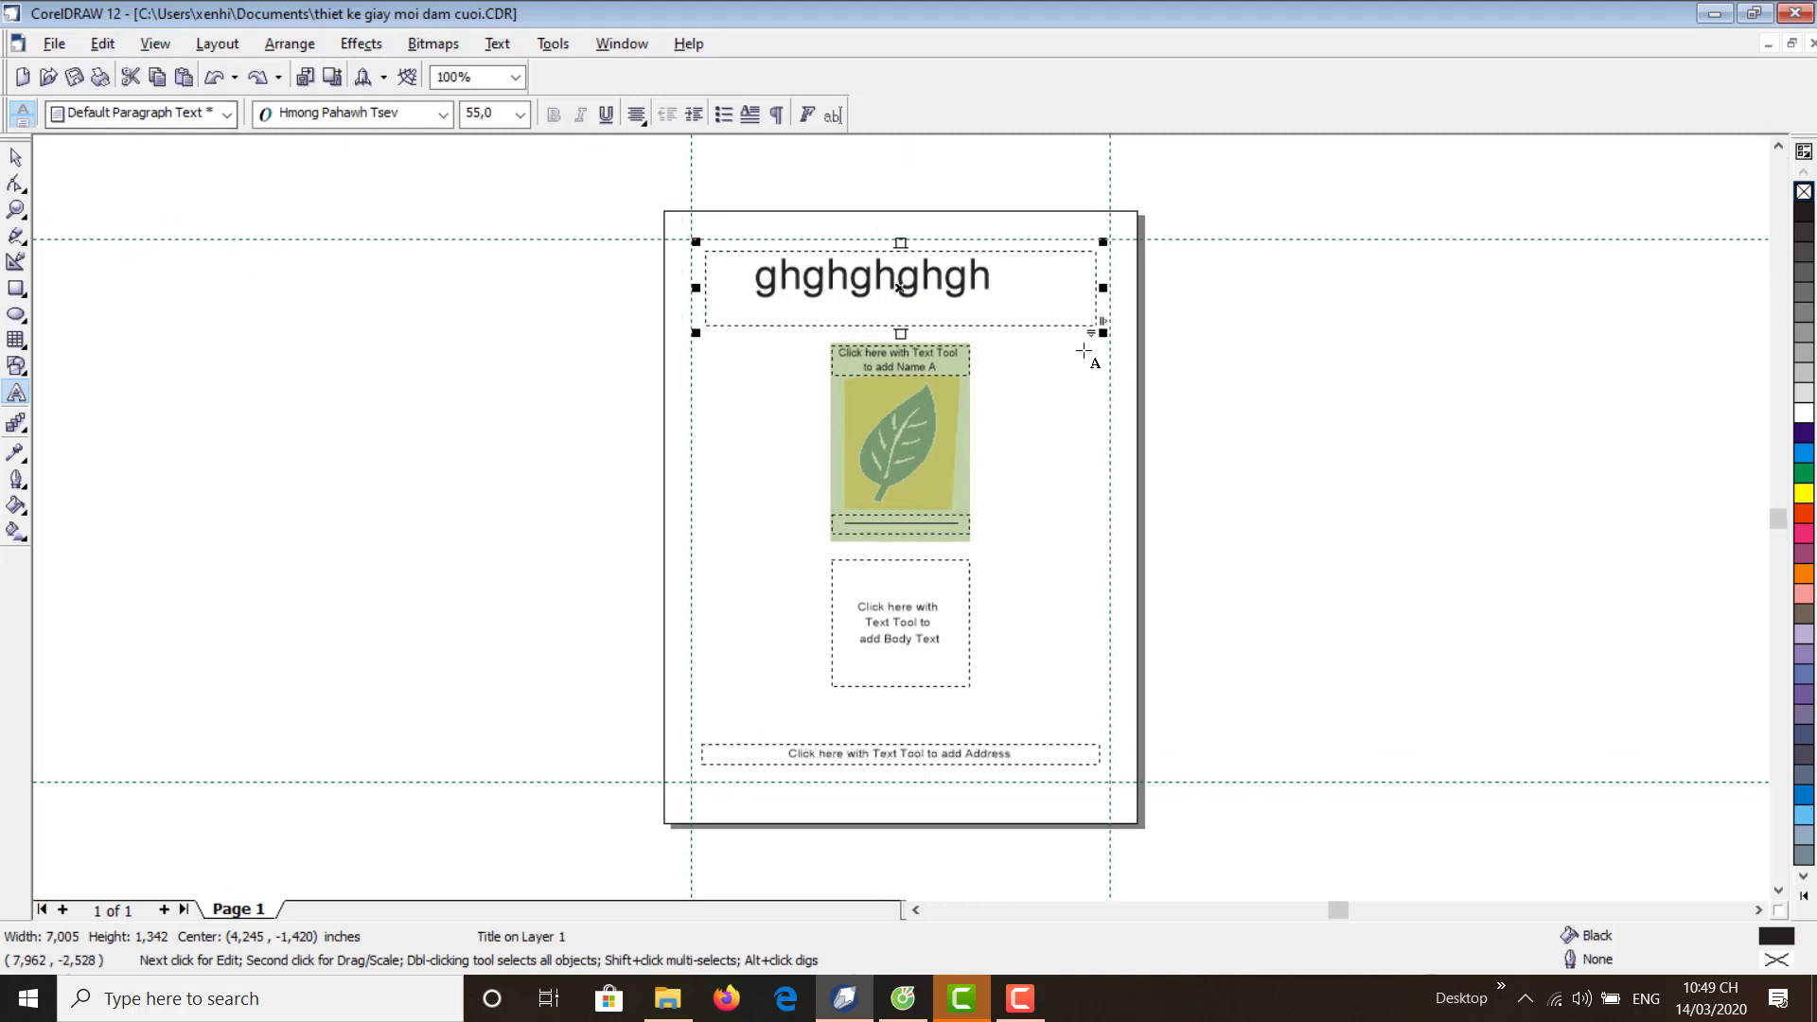
click(155, 44)
click(163, 268)
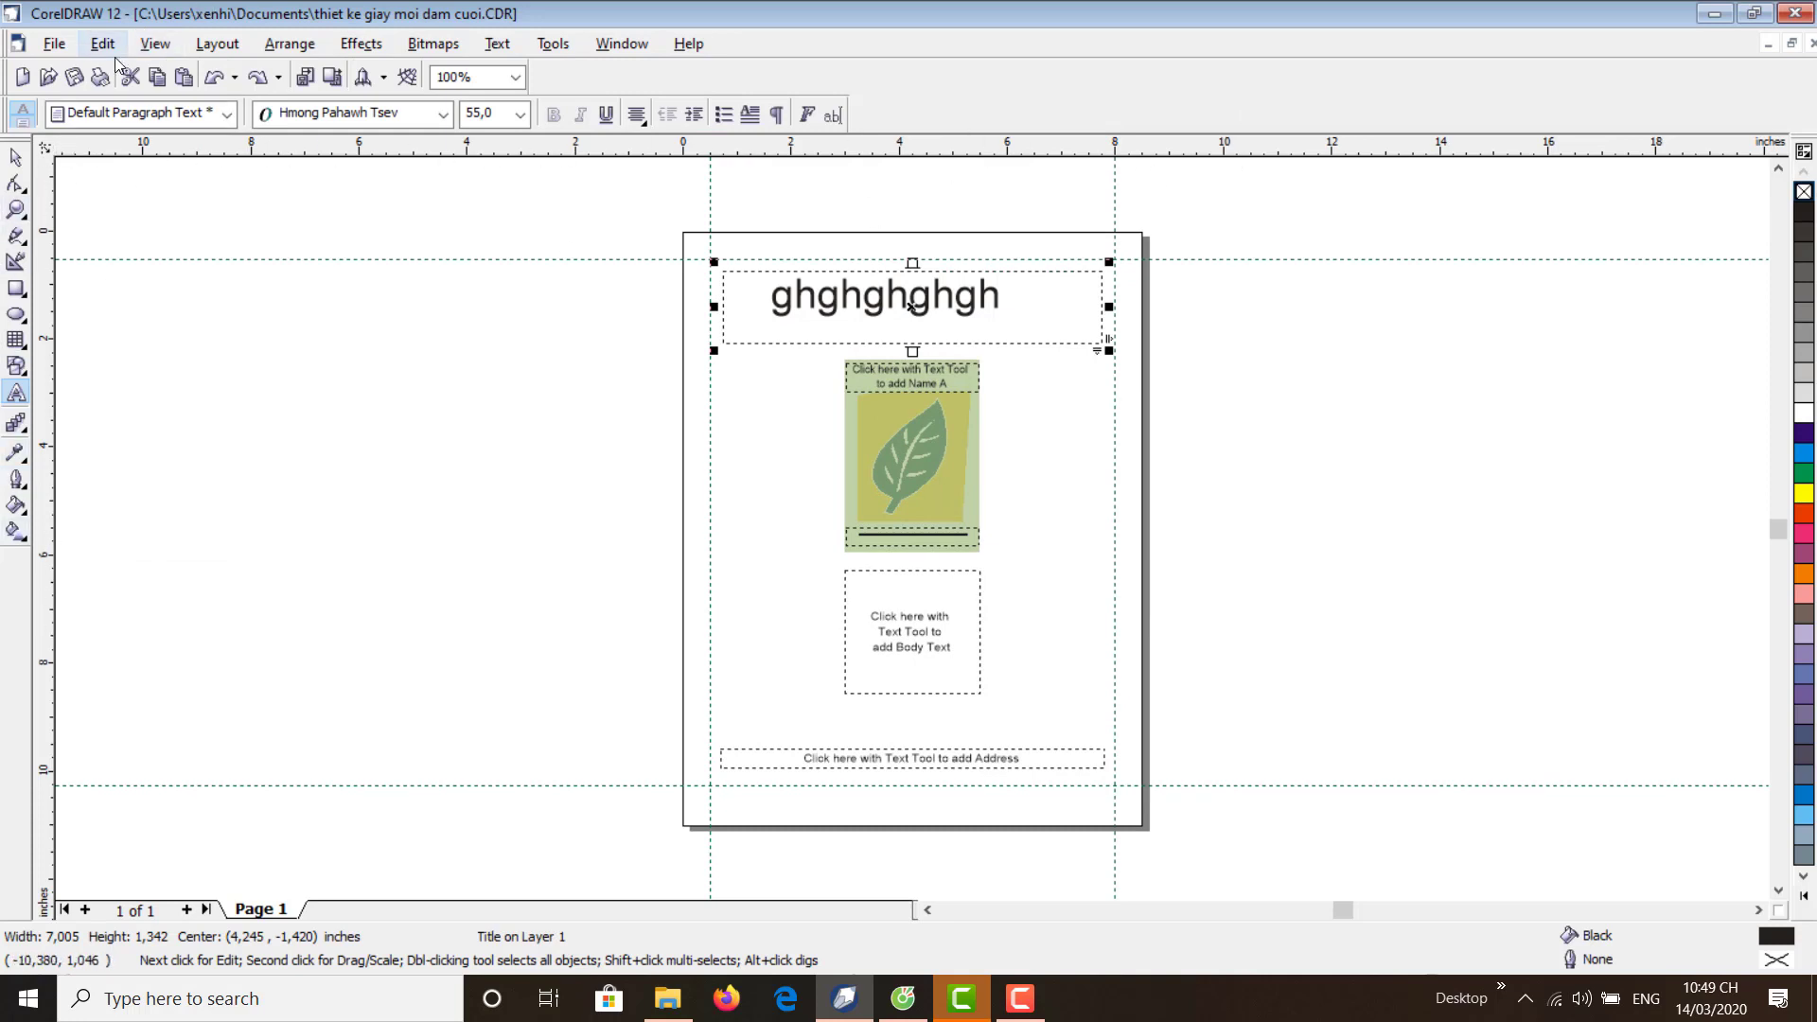
- Show the grid behind the invitation page and hide it again
click(155, 43)
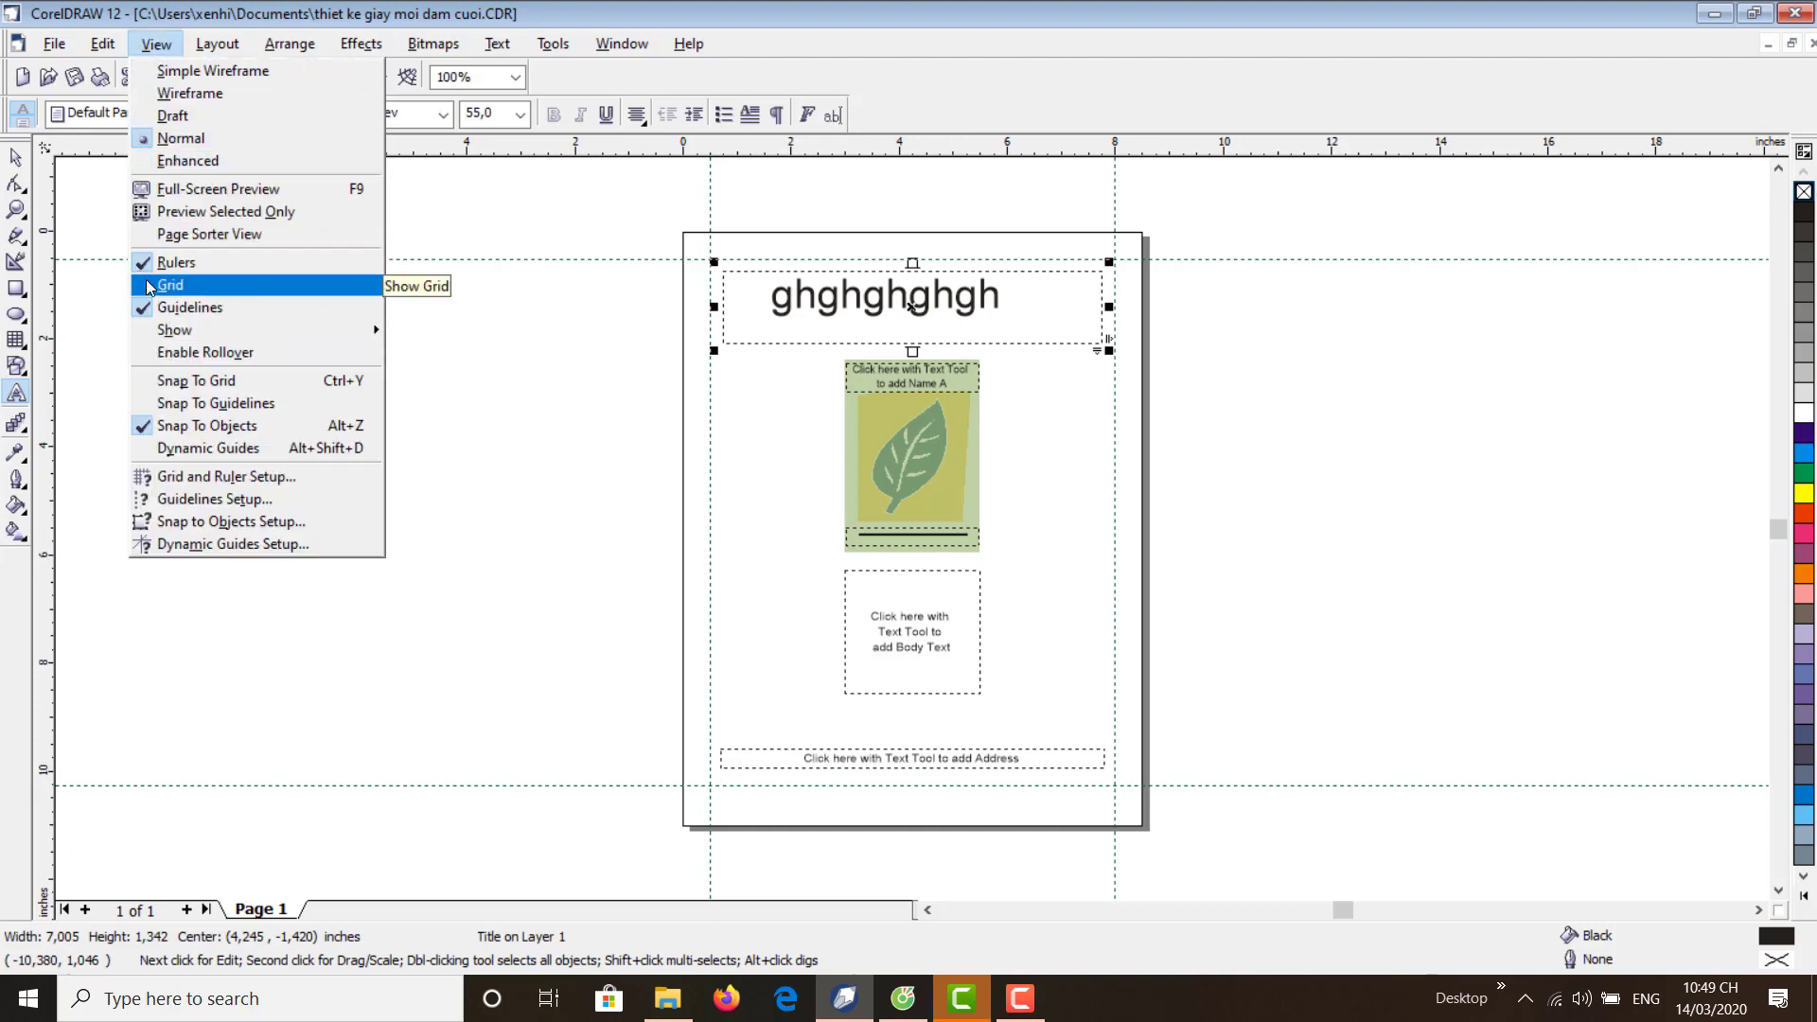
click(149, 286)
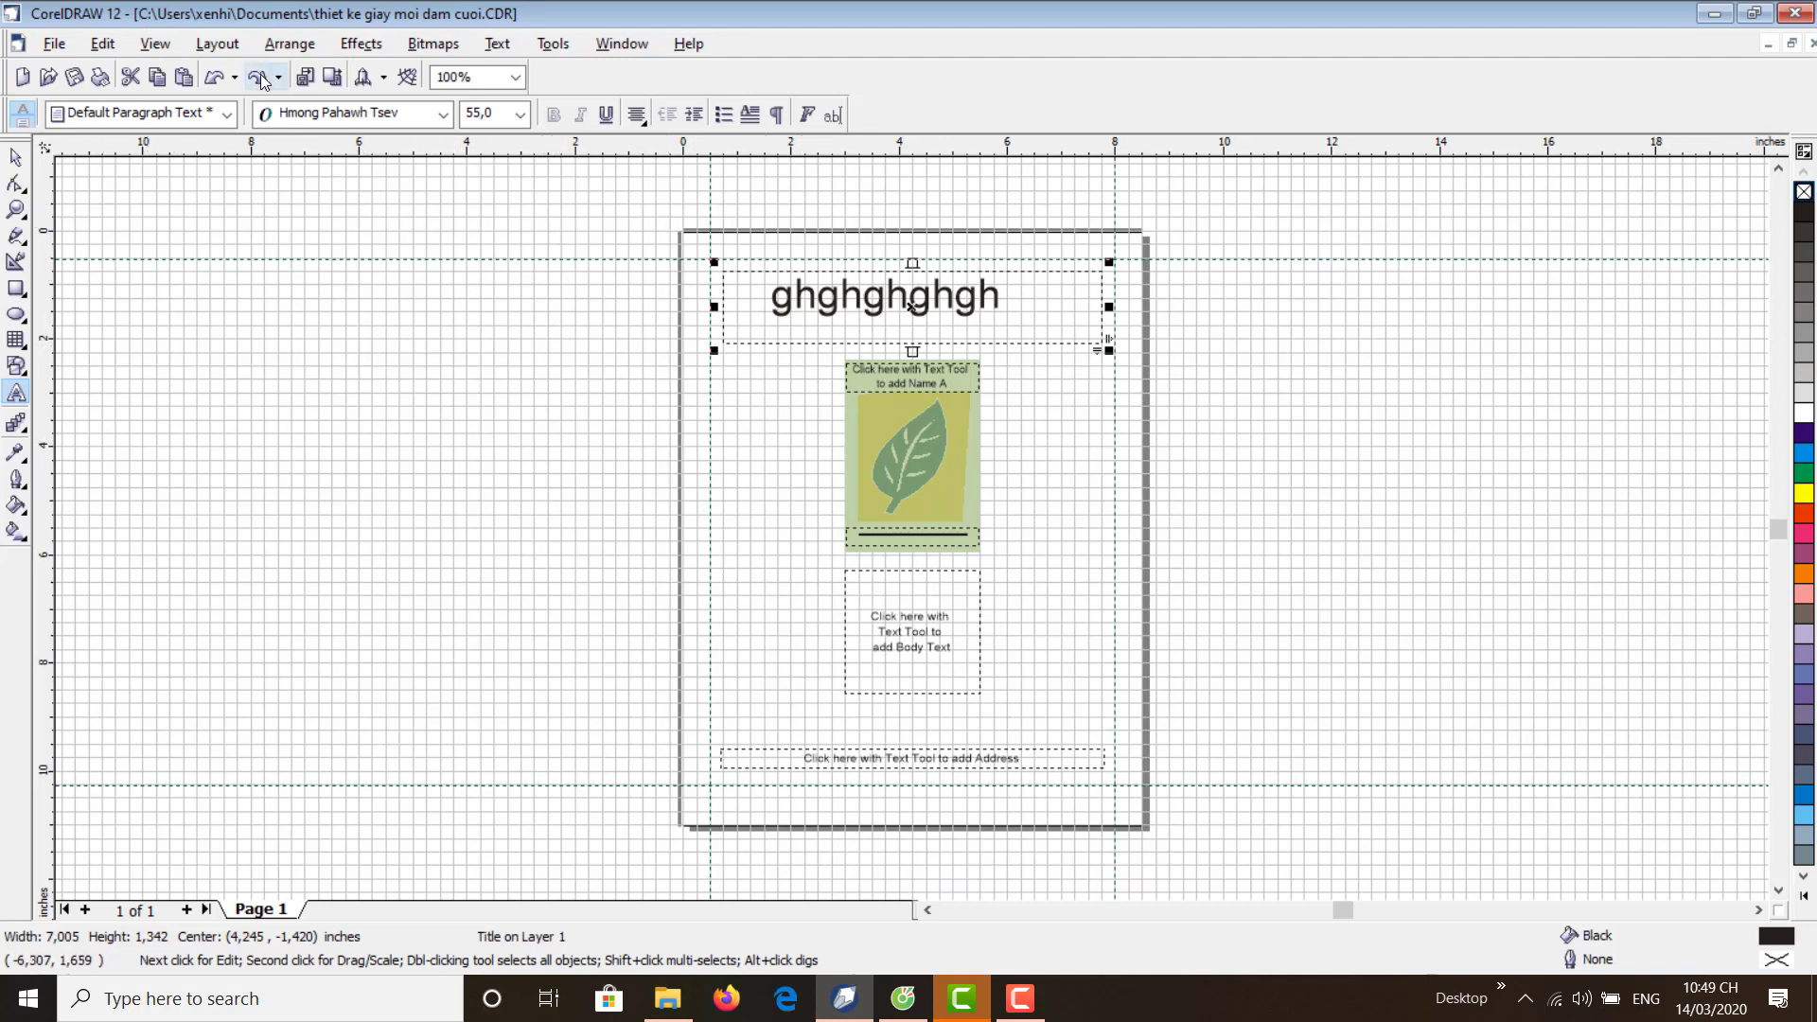
click(165, 49)
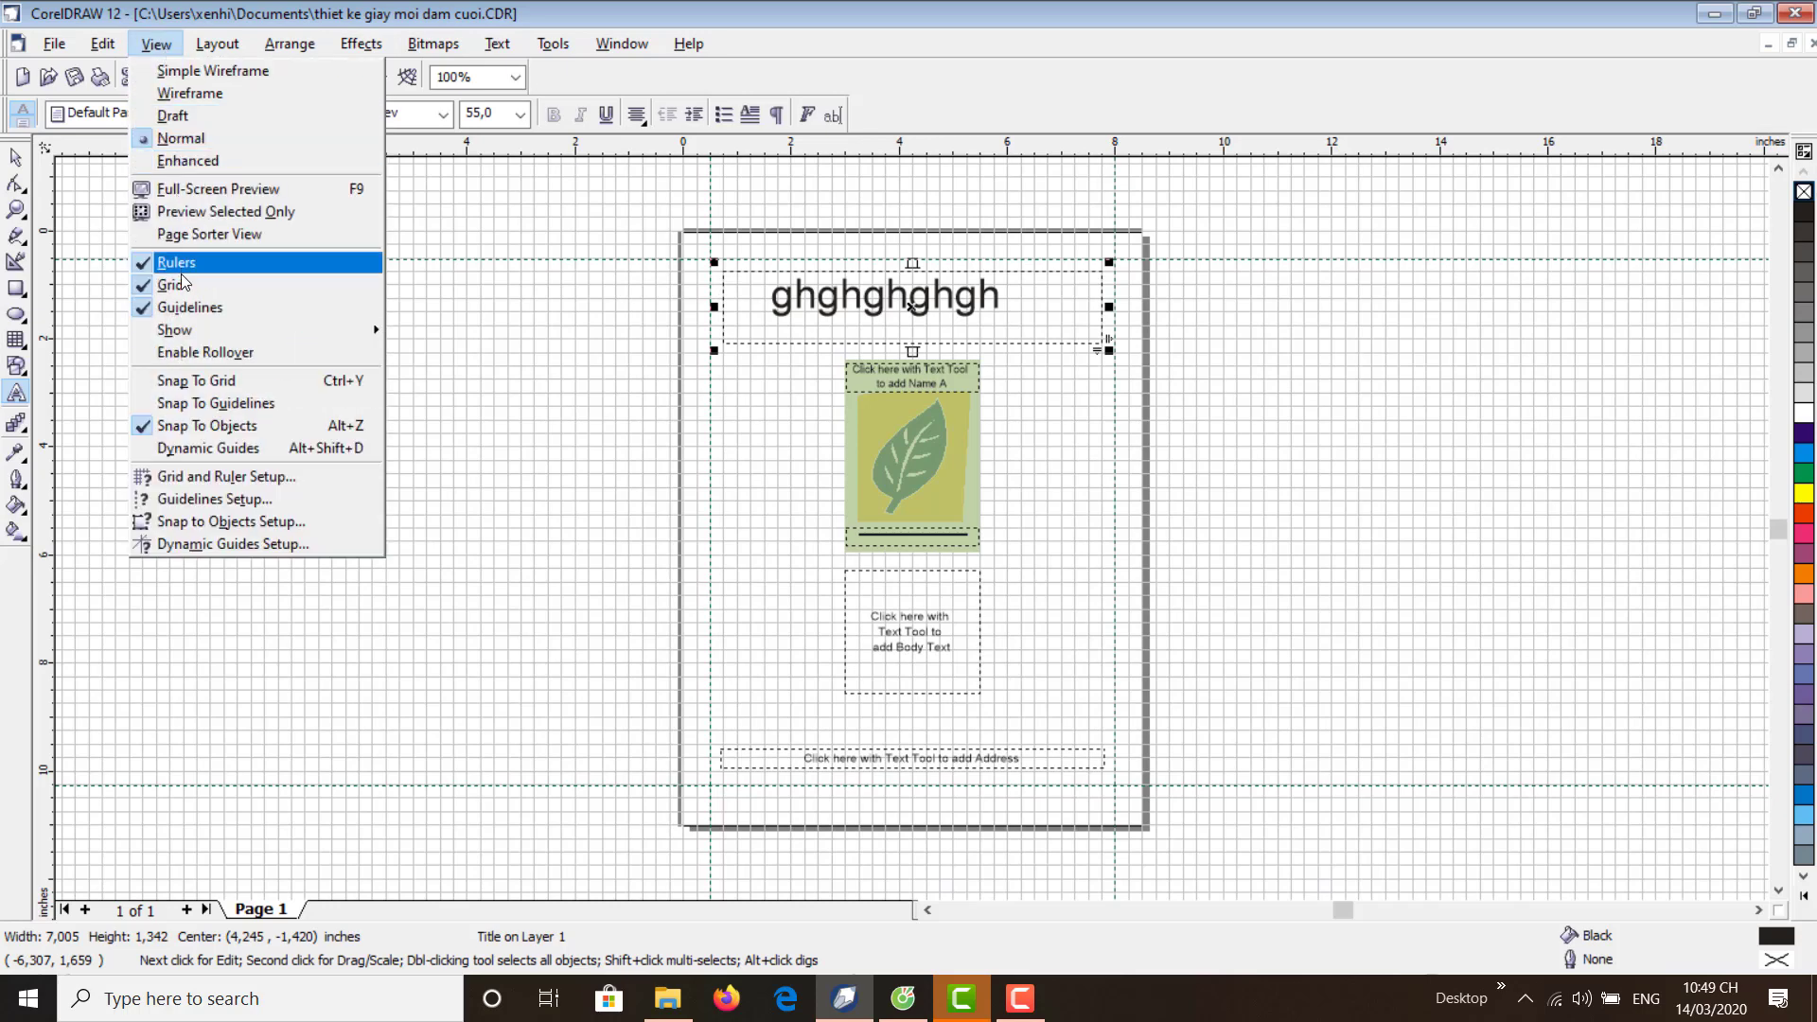
click(169, 287)
- Hide the dashed guidelines around the page margins and bring them back
click(155, 47)
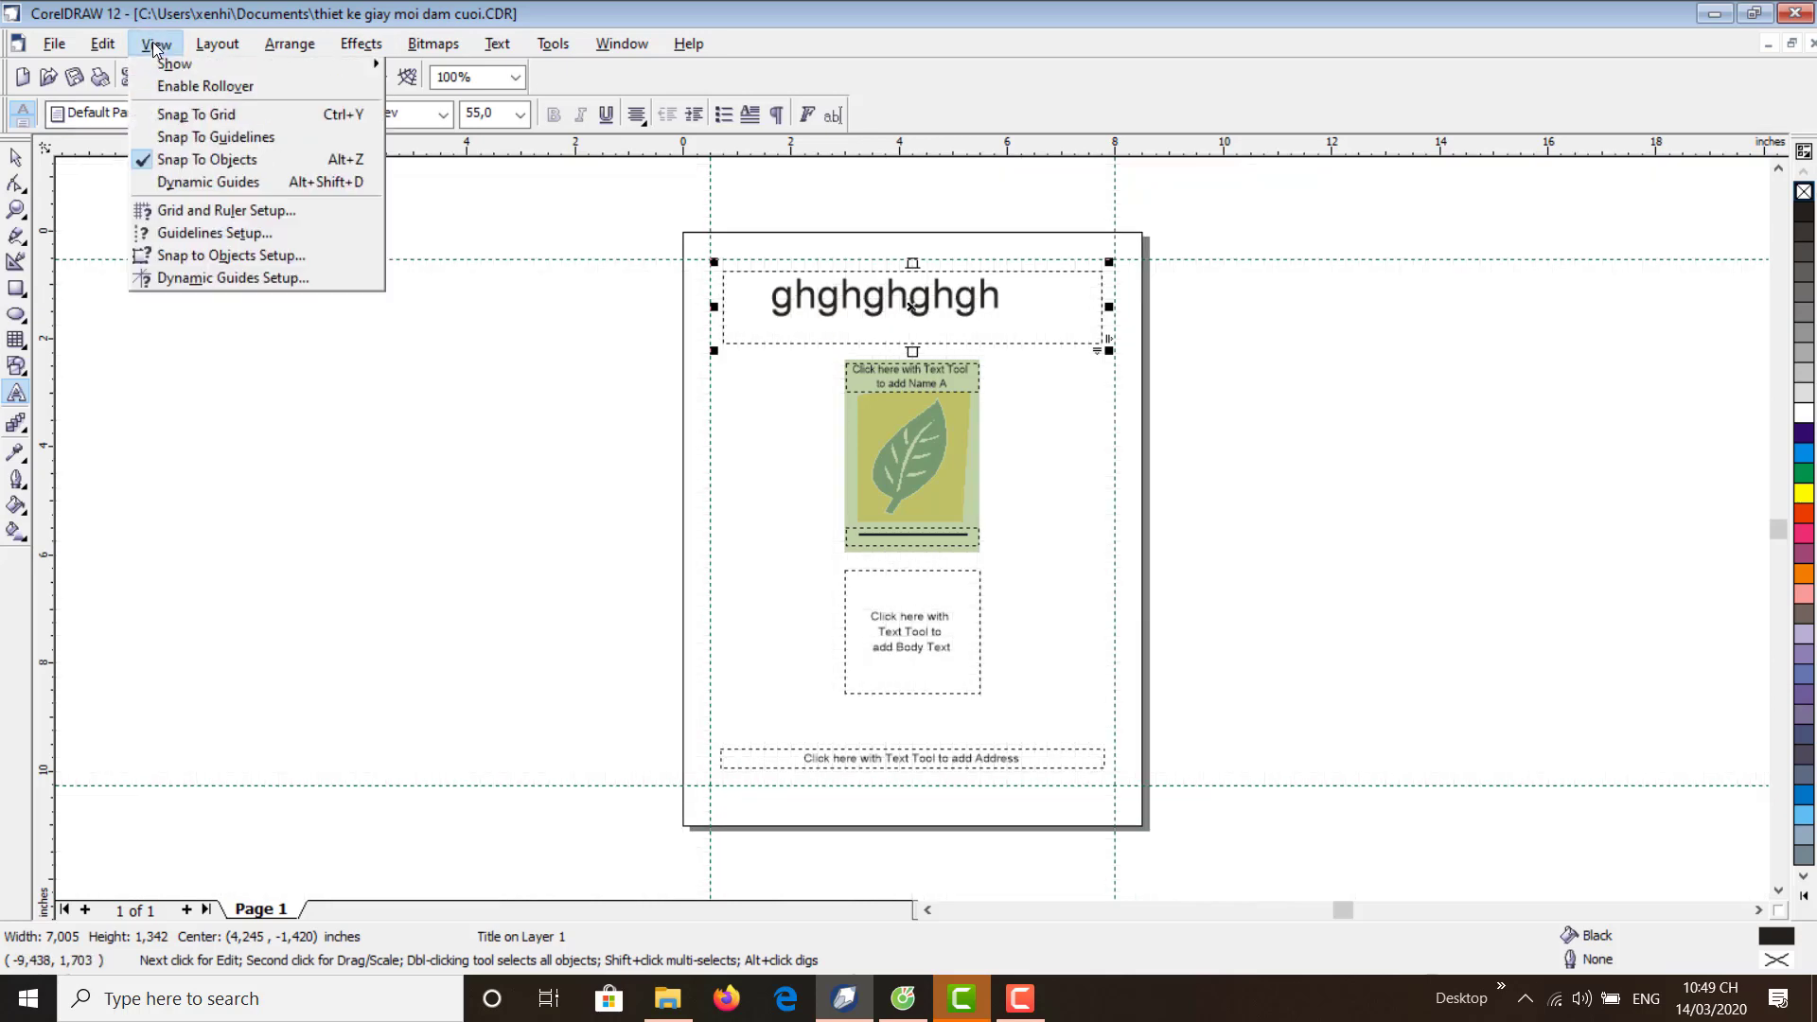
click(185, 312)
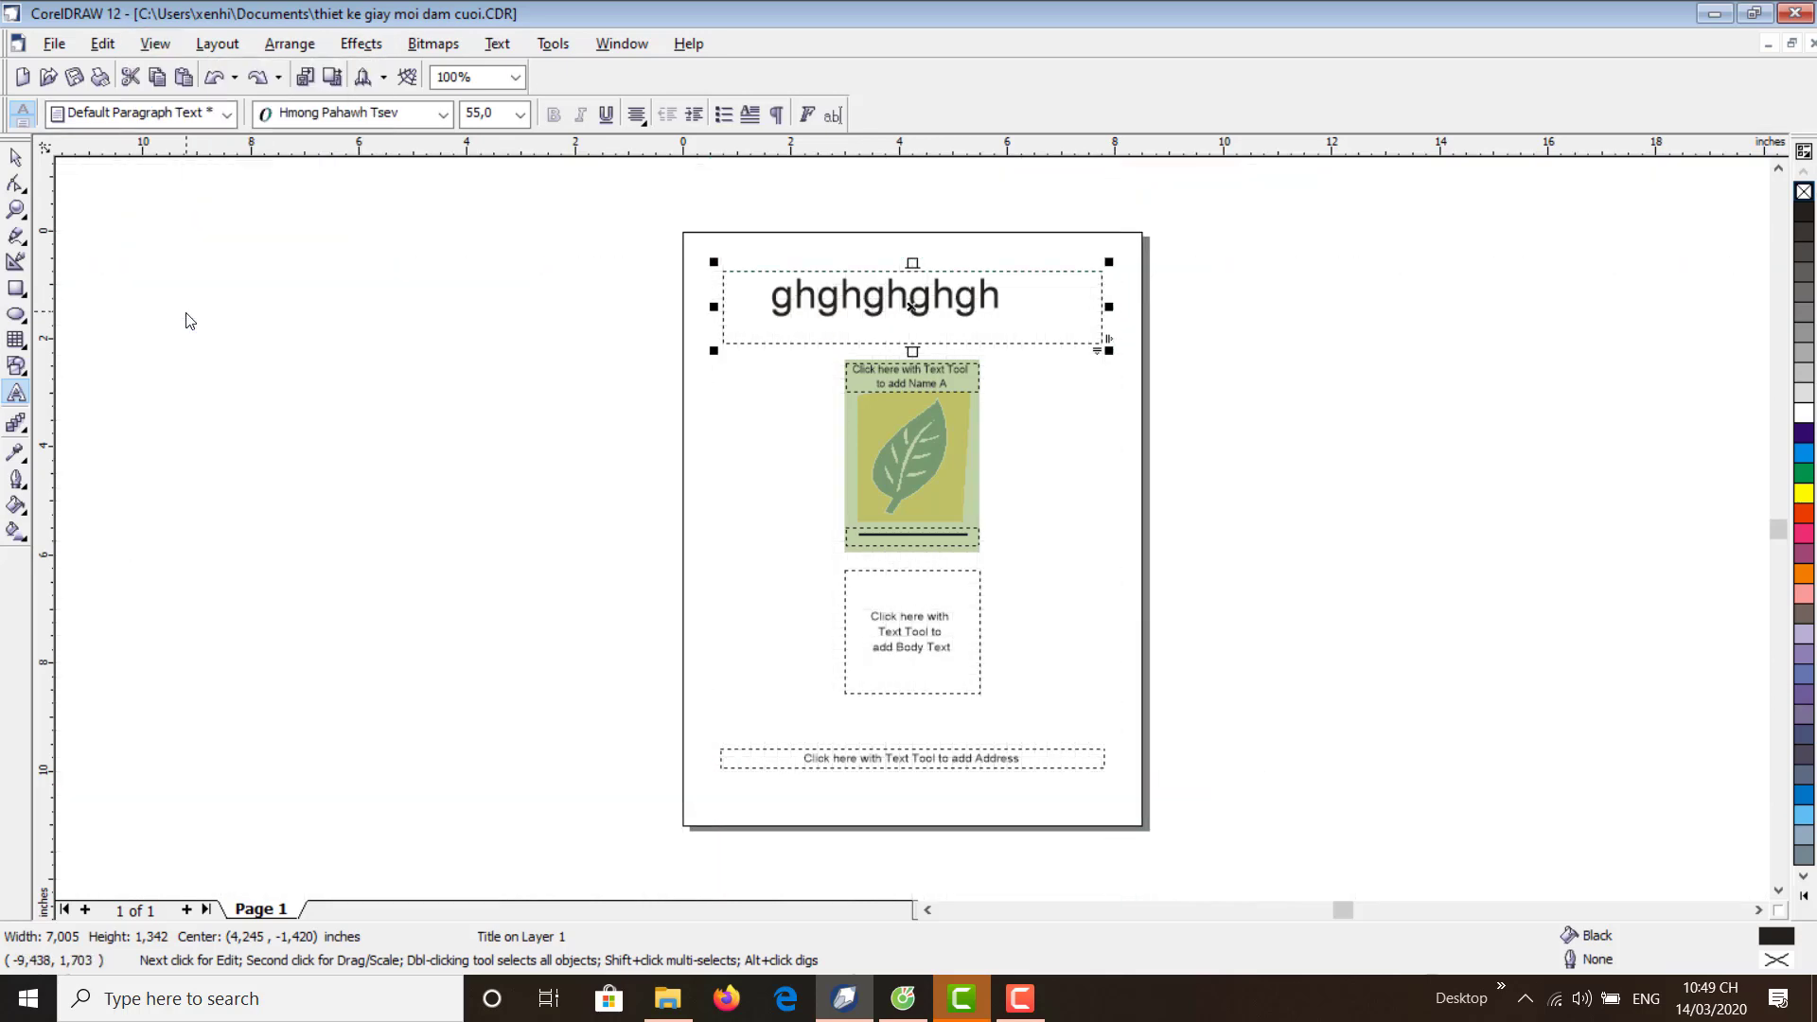
click(161, 46)
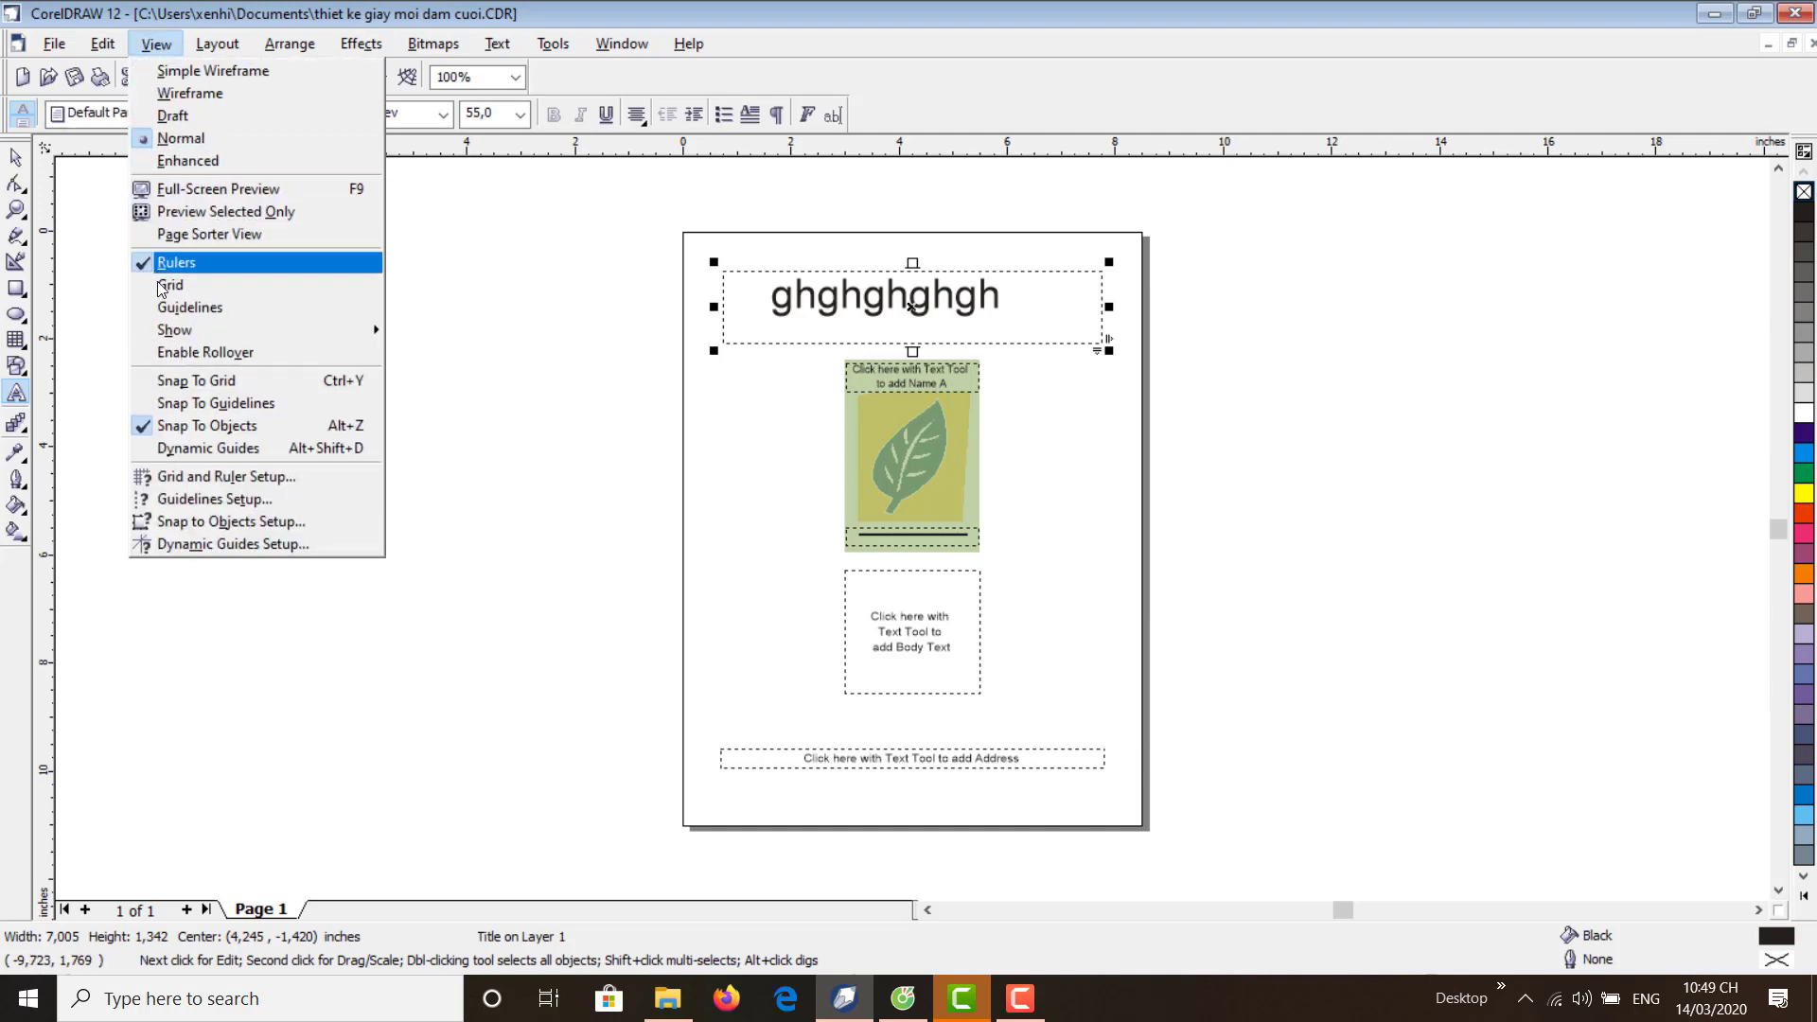
click(169, 313)
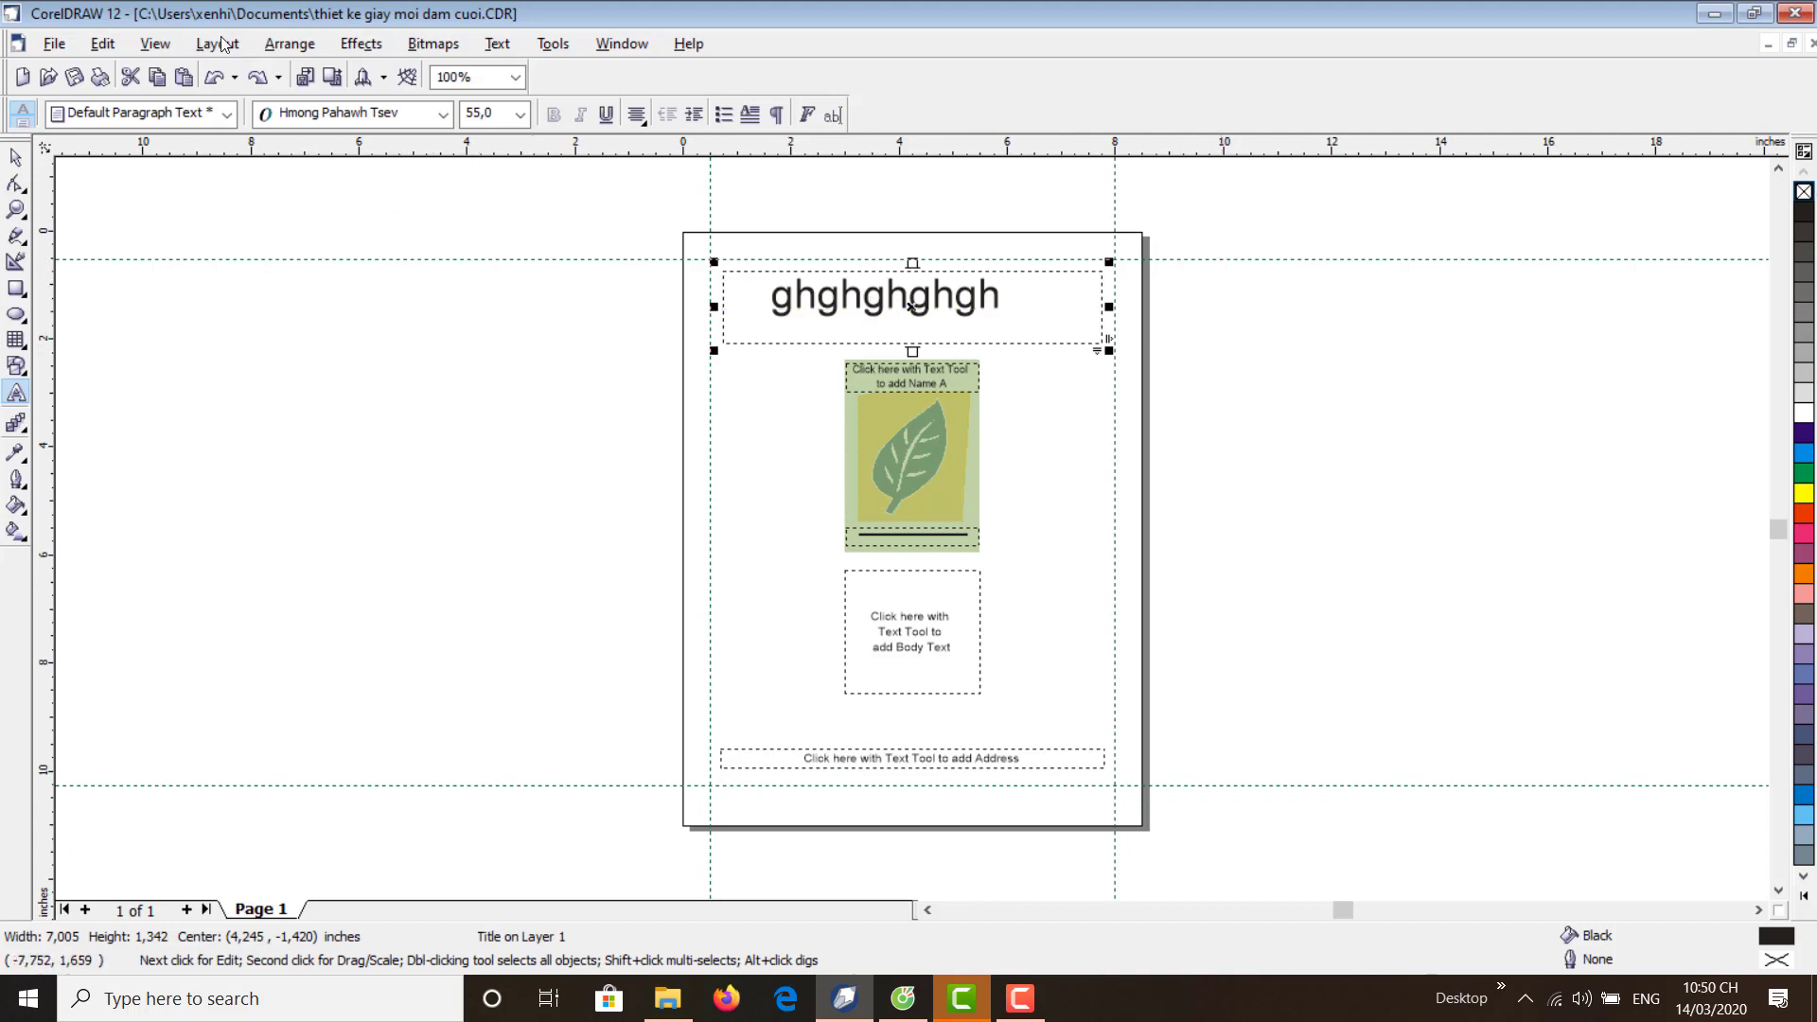
- Turn off the display of guidelines in the invitation drawing
click(156, 44)
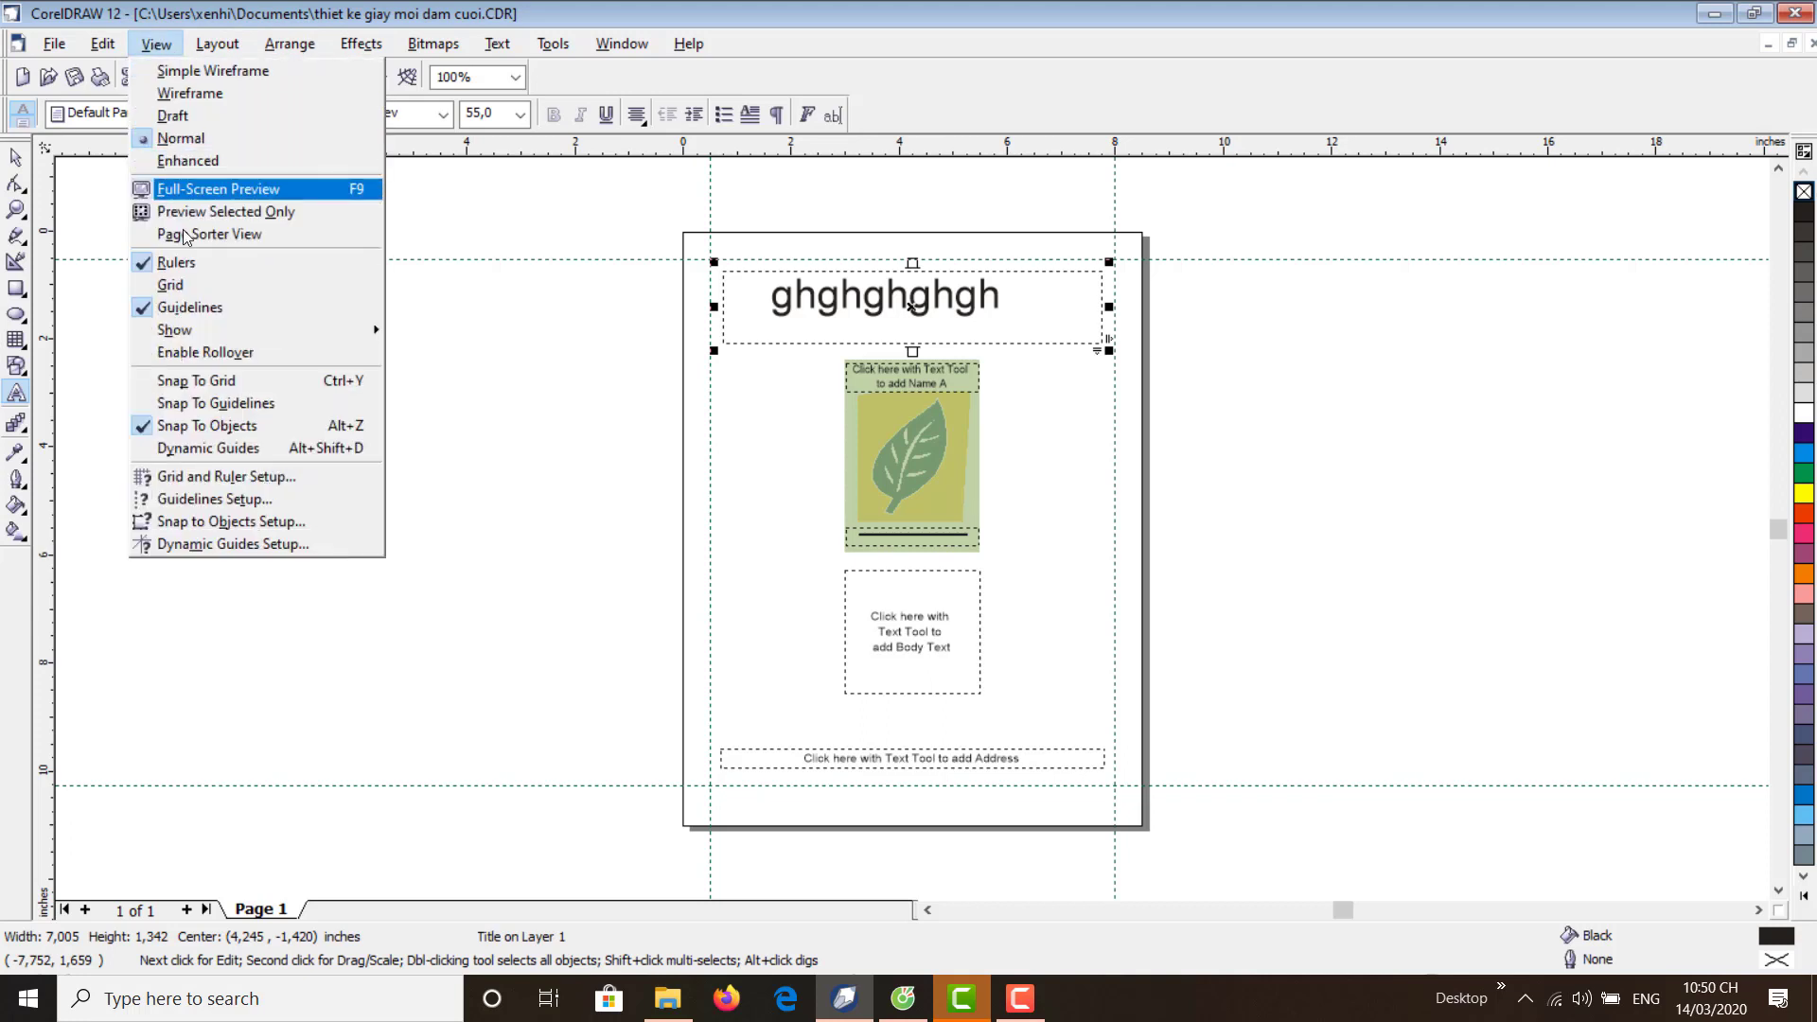
click(190, 307)
- Turn off Snap To Objects for the drawing and dismiss the pop-up advertisement
click(175, 44)
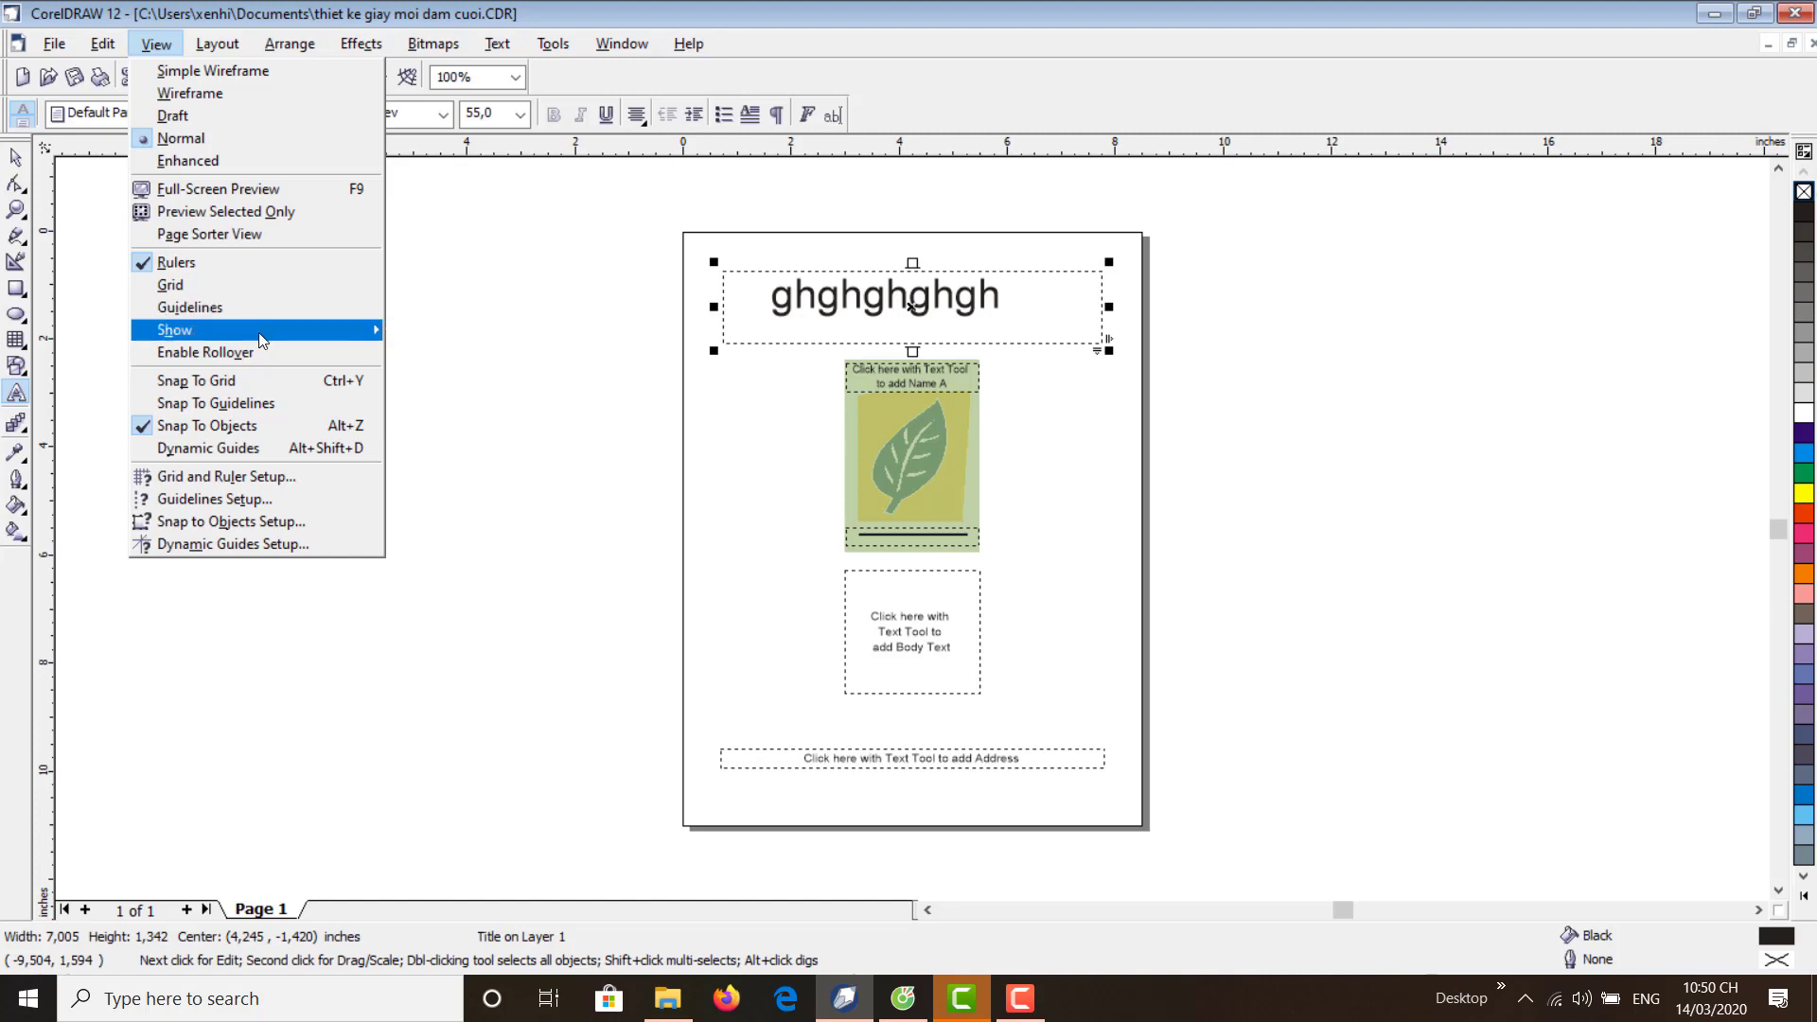
mouse_move(263, 339)
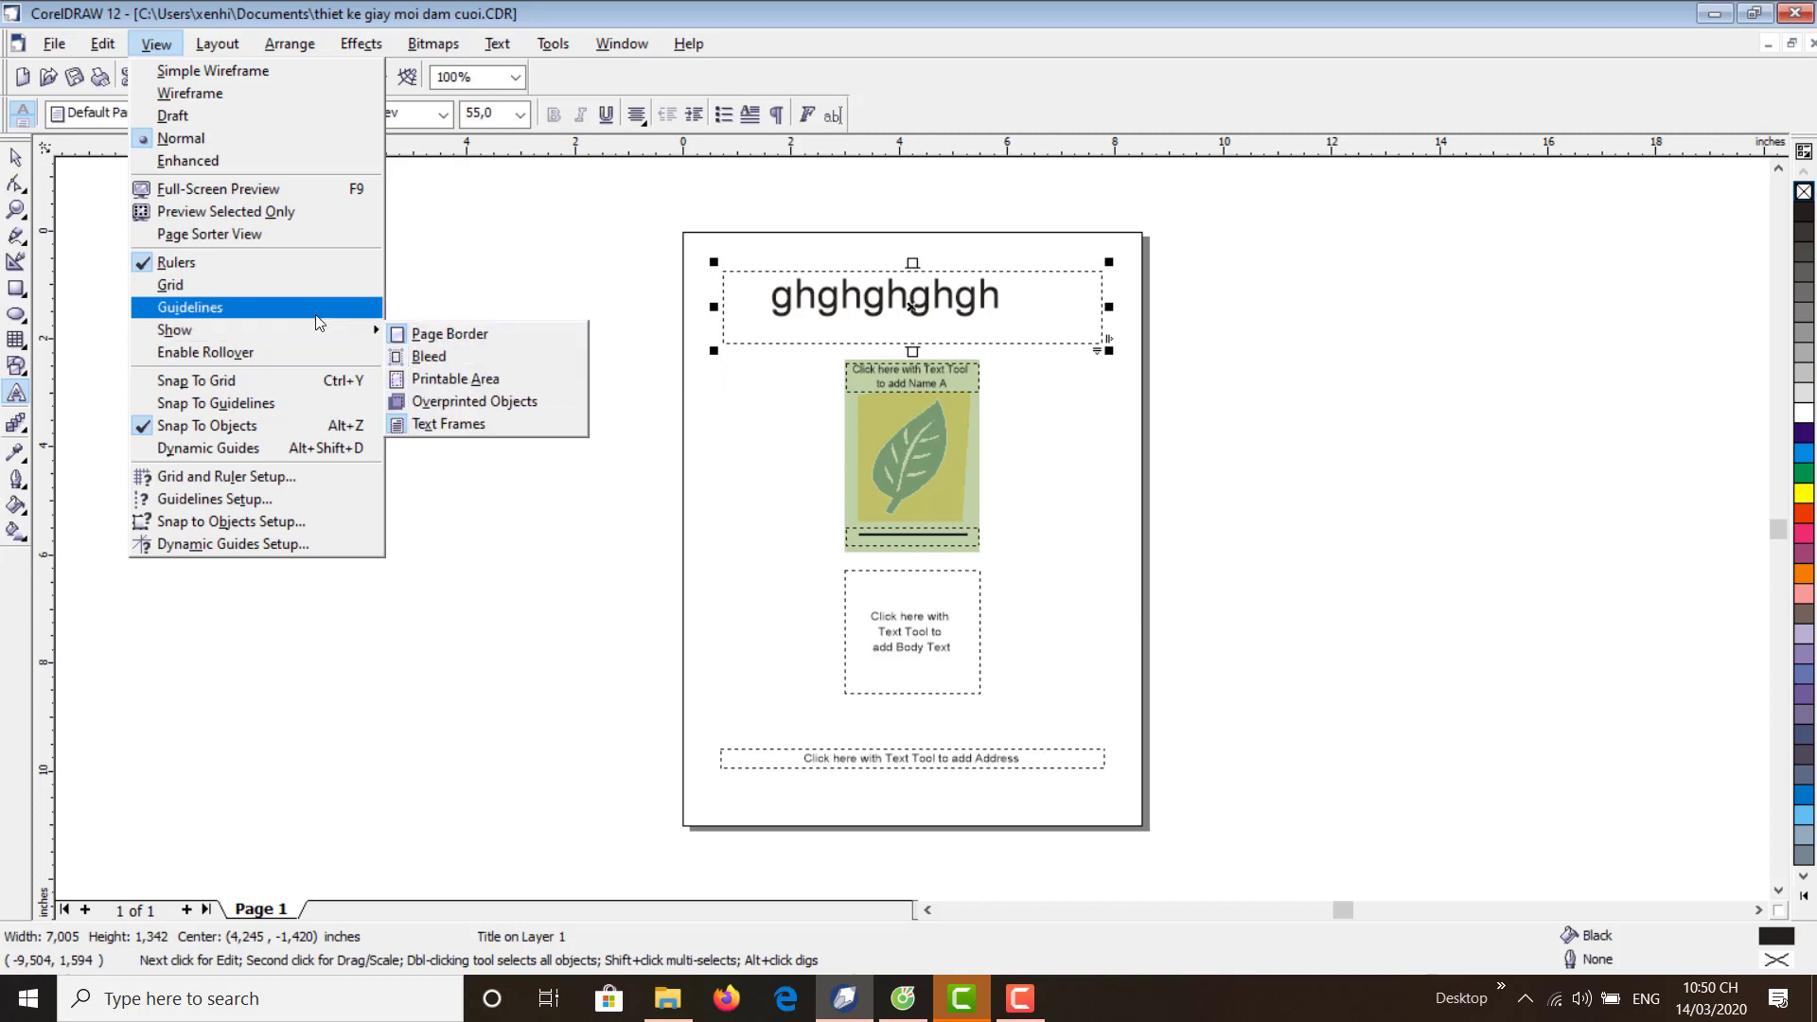
mouse_move(355, 338)
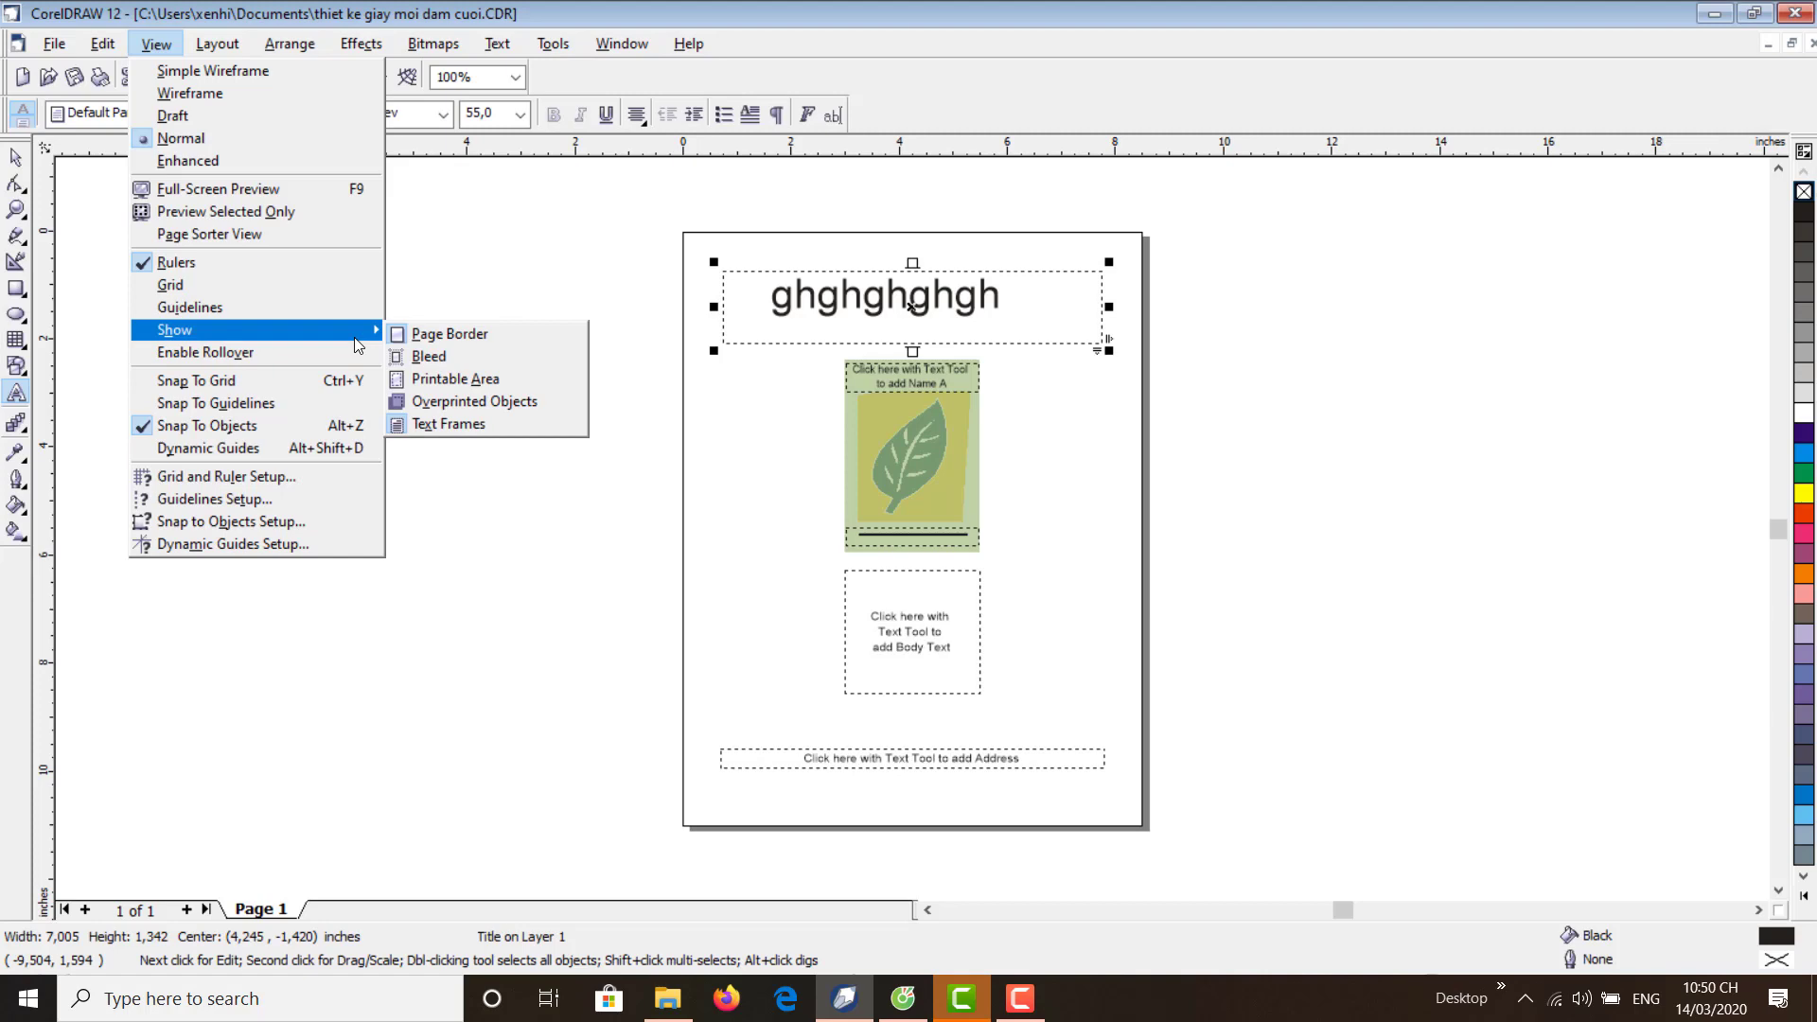
click(147, 429)
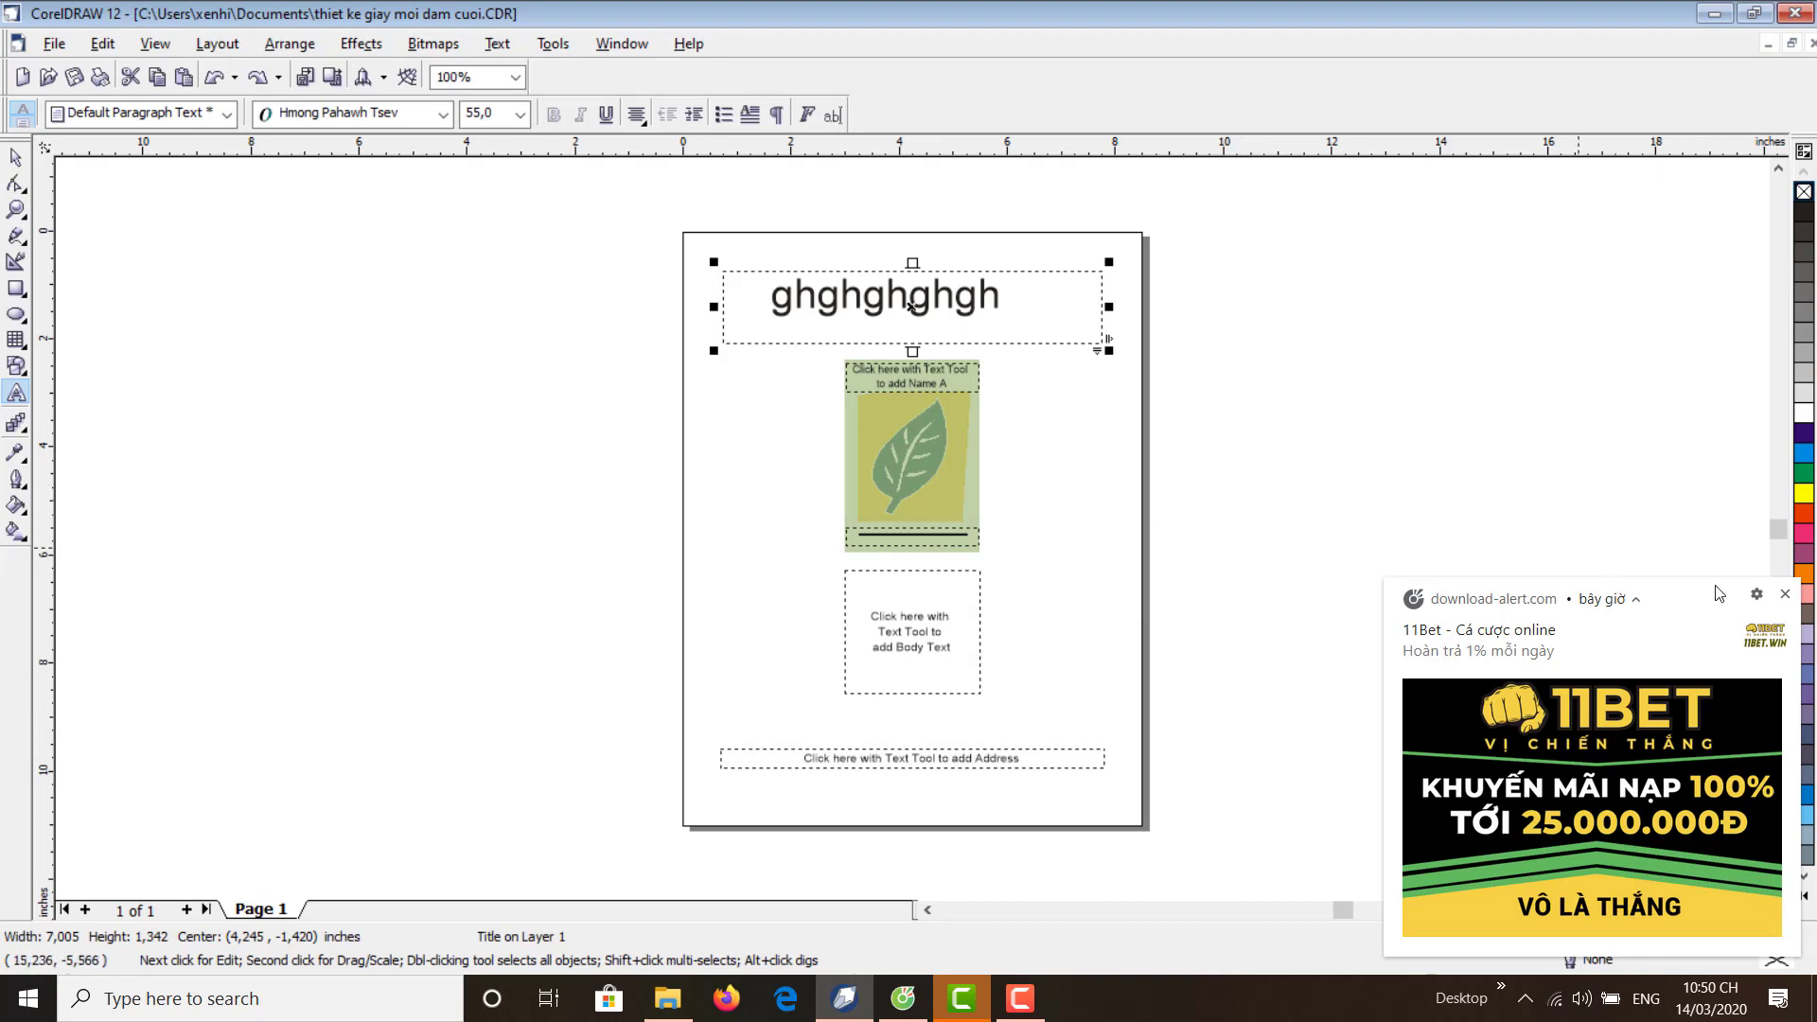
click(1785, 593)
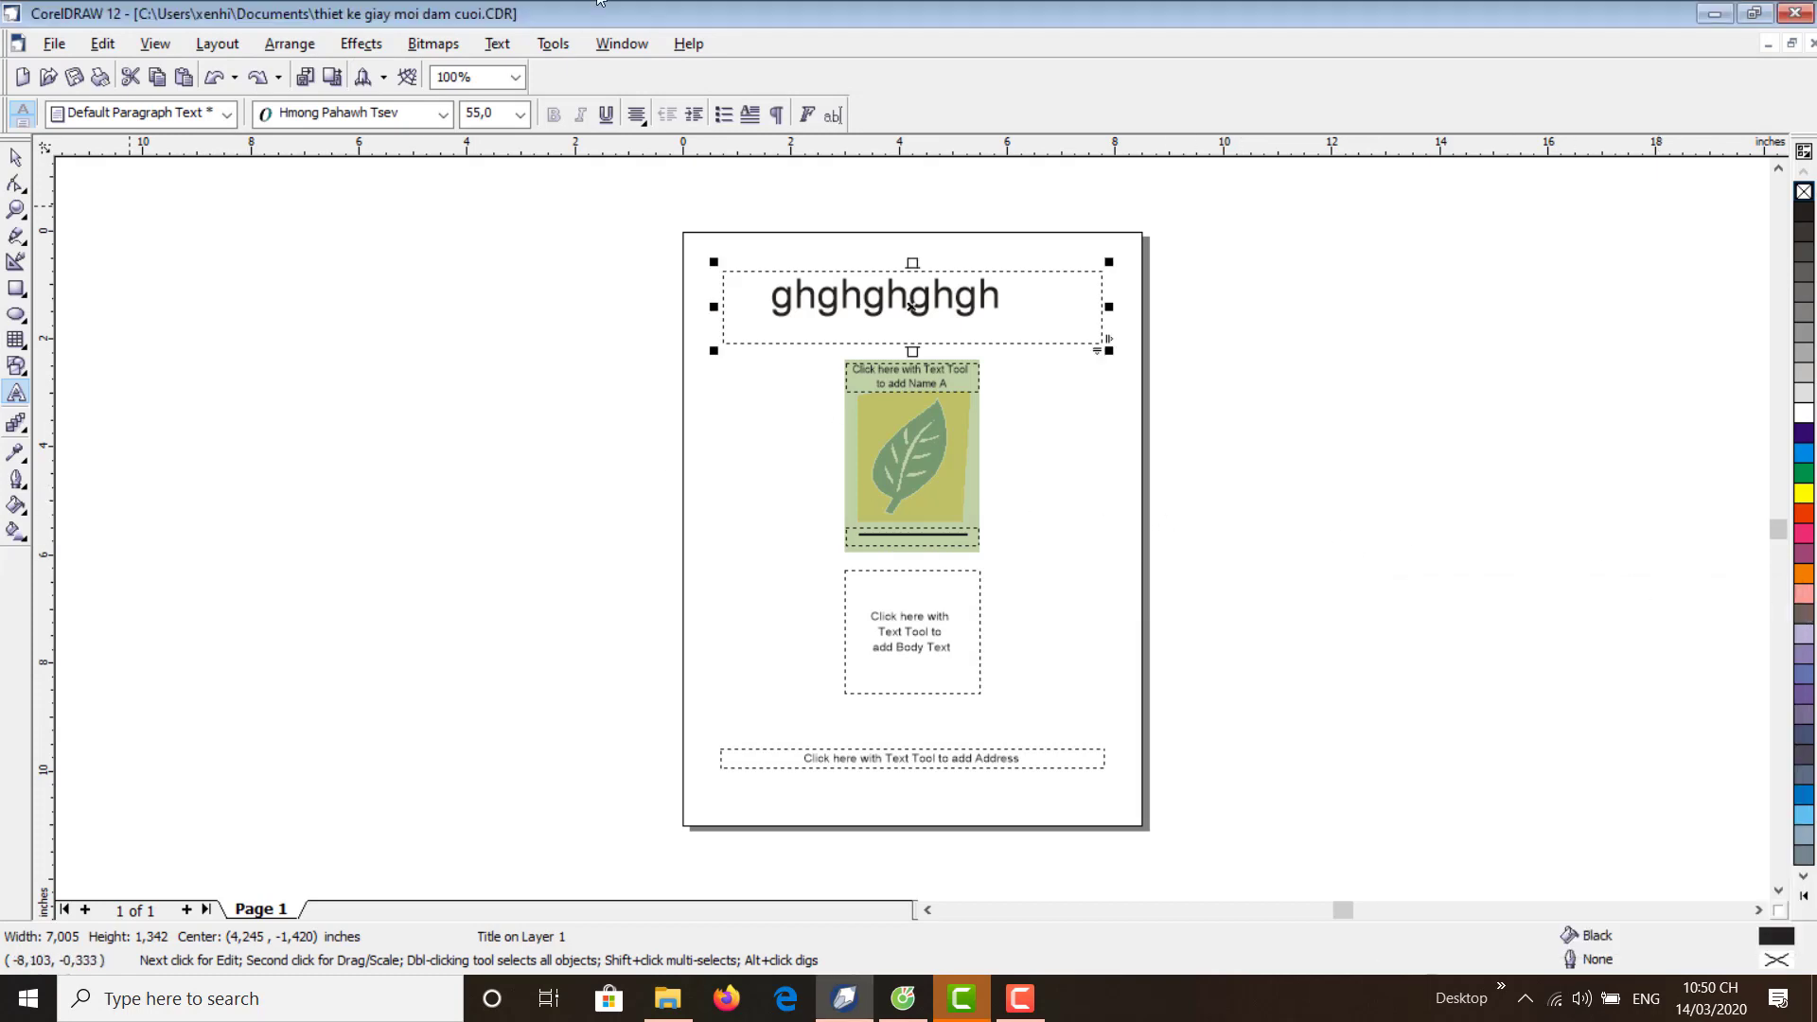
- Insert 2 pages after page 1 of the invitation, in portrait orientation with A4 paper size
click(218, 44)
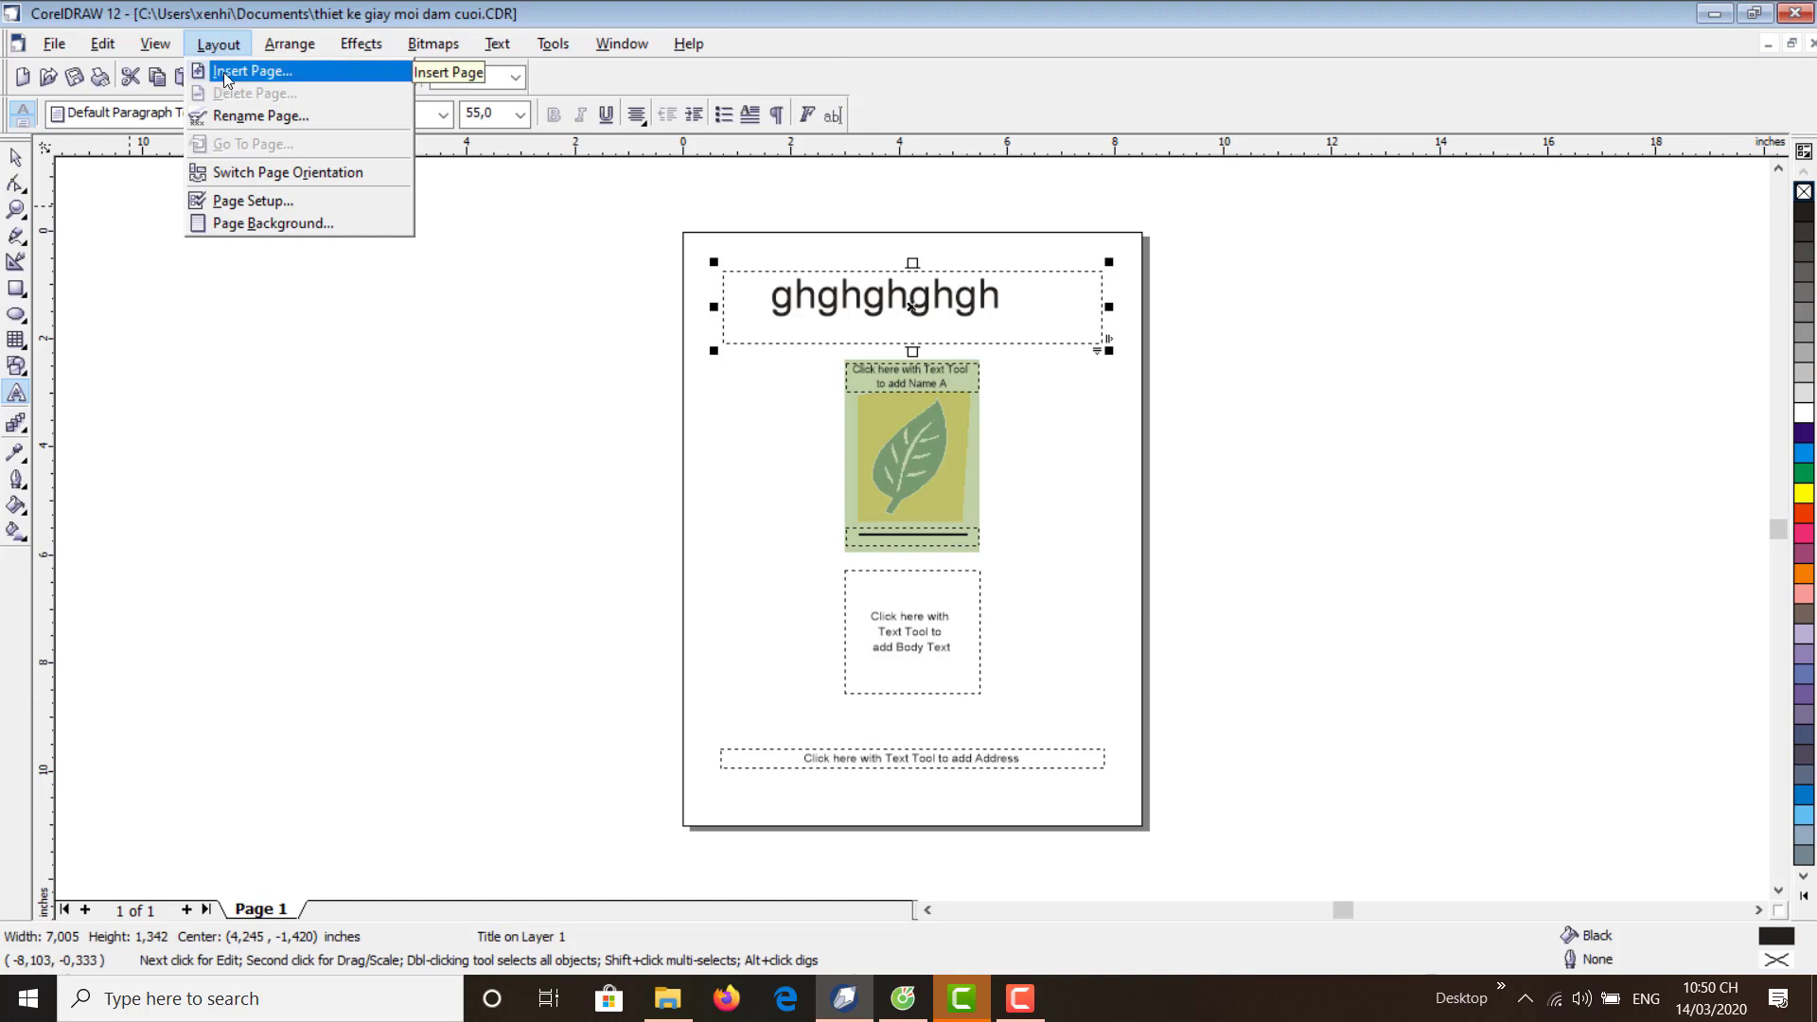
click(227, 74)
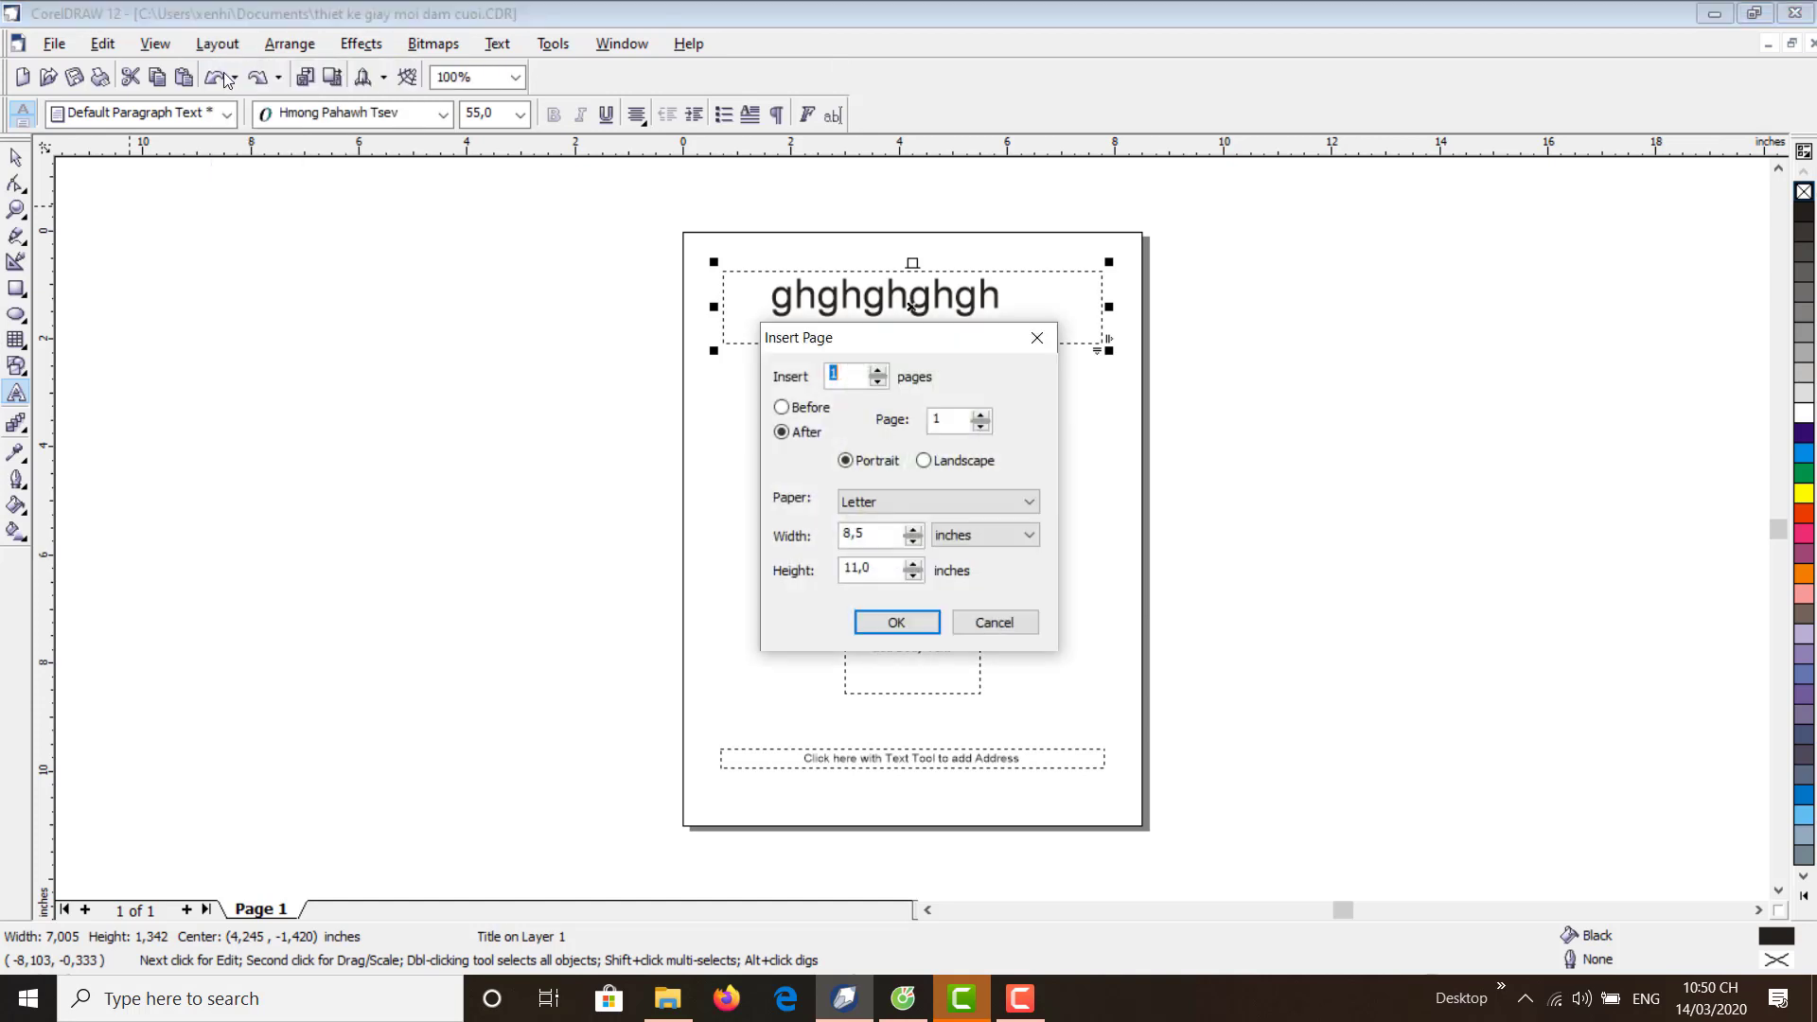
click(881, 371)
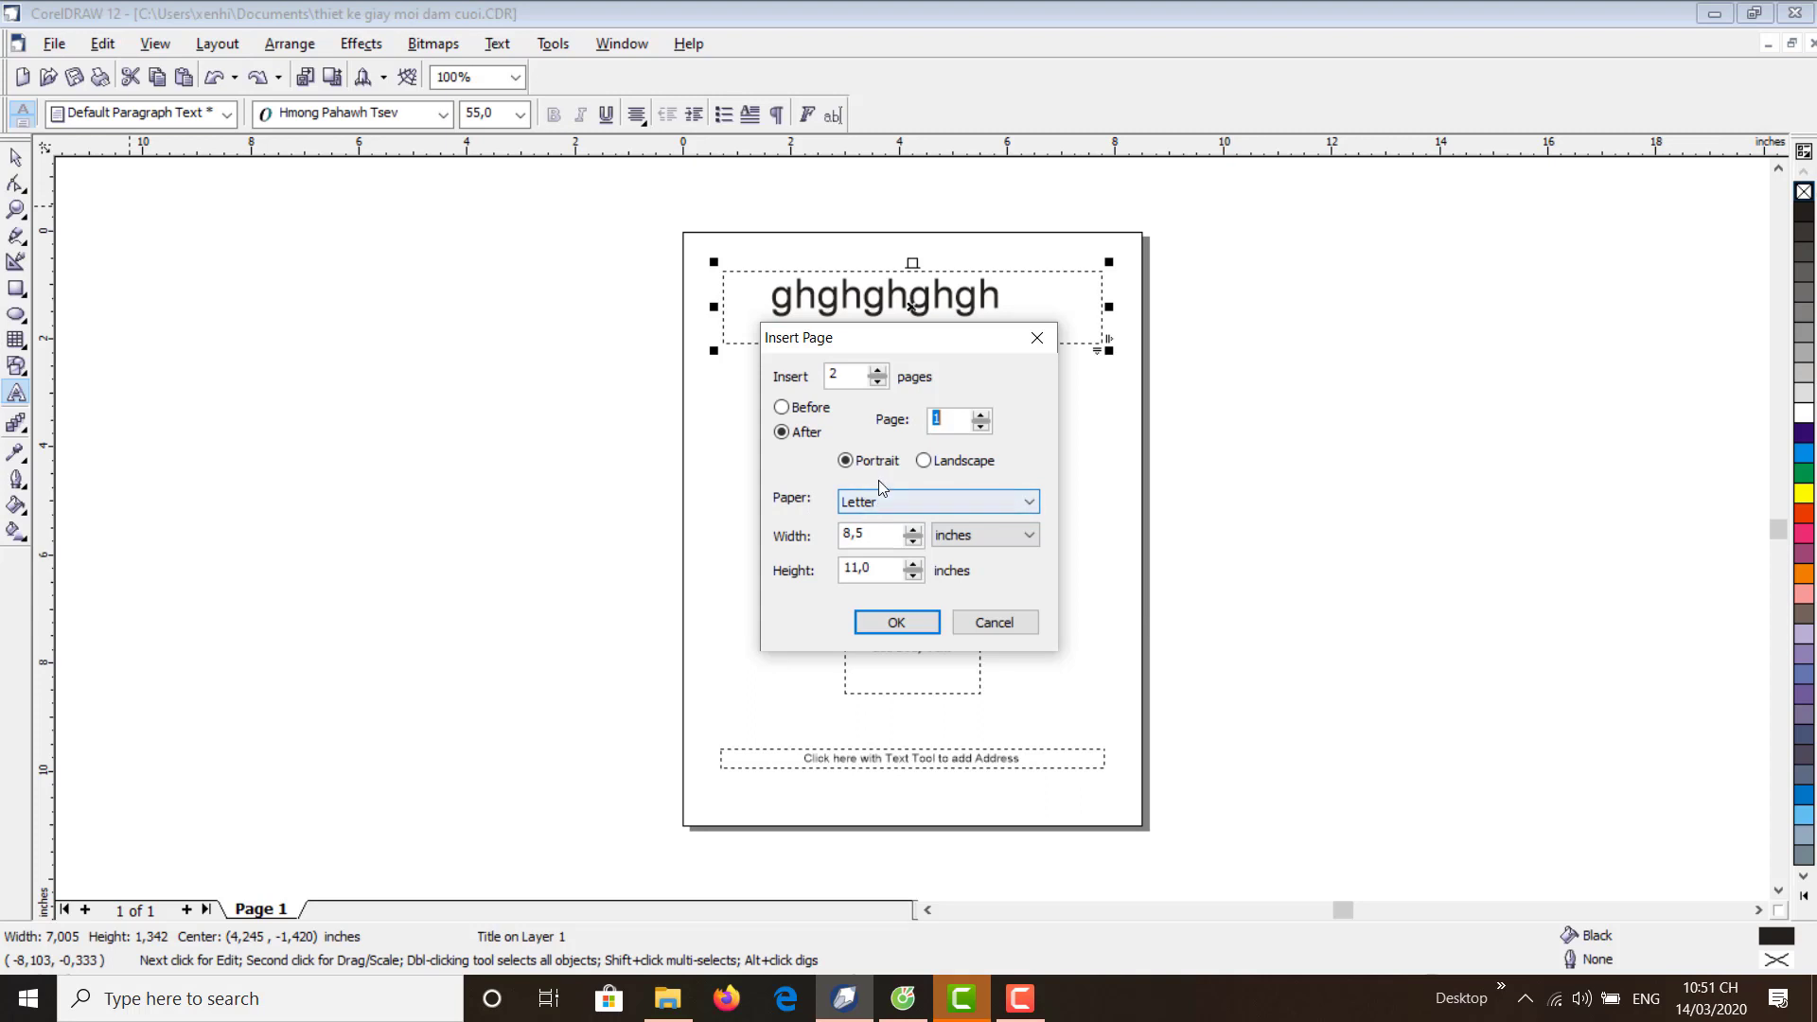
click(1021, 507)
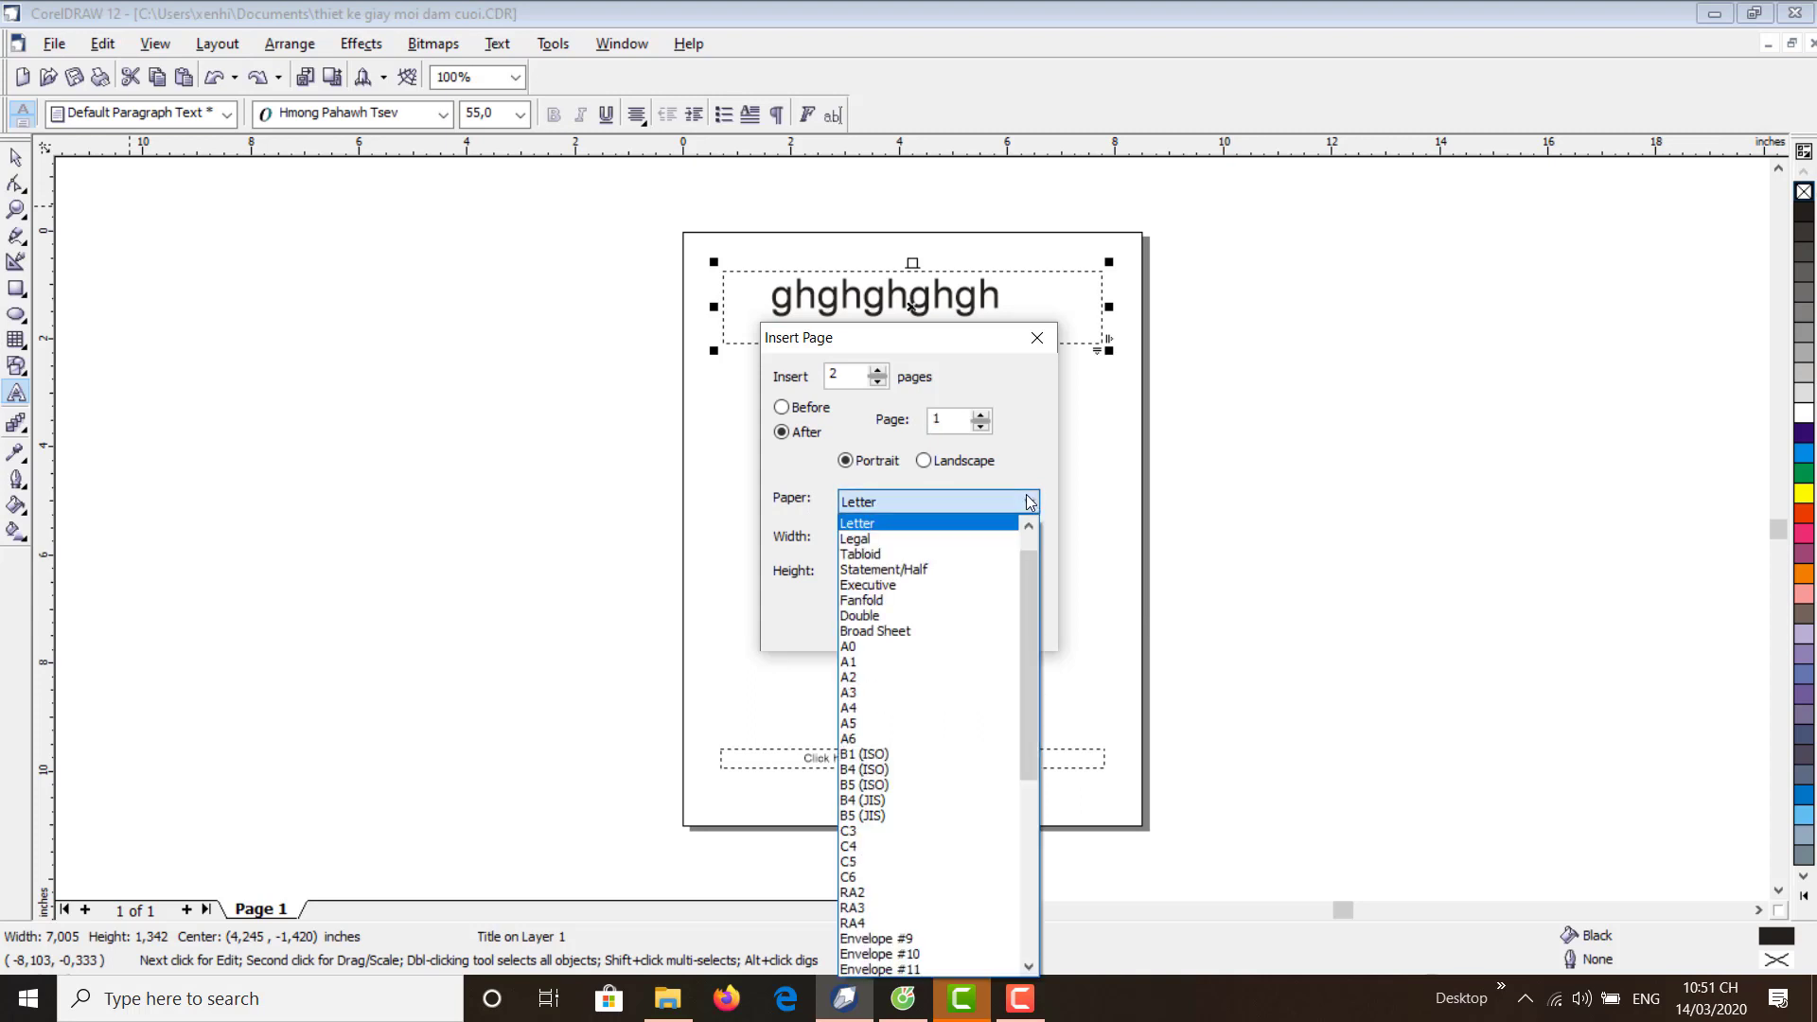
click(870, 709)
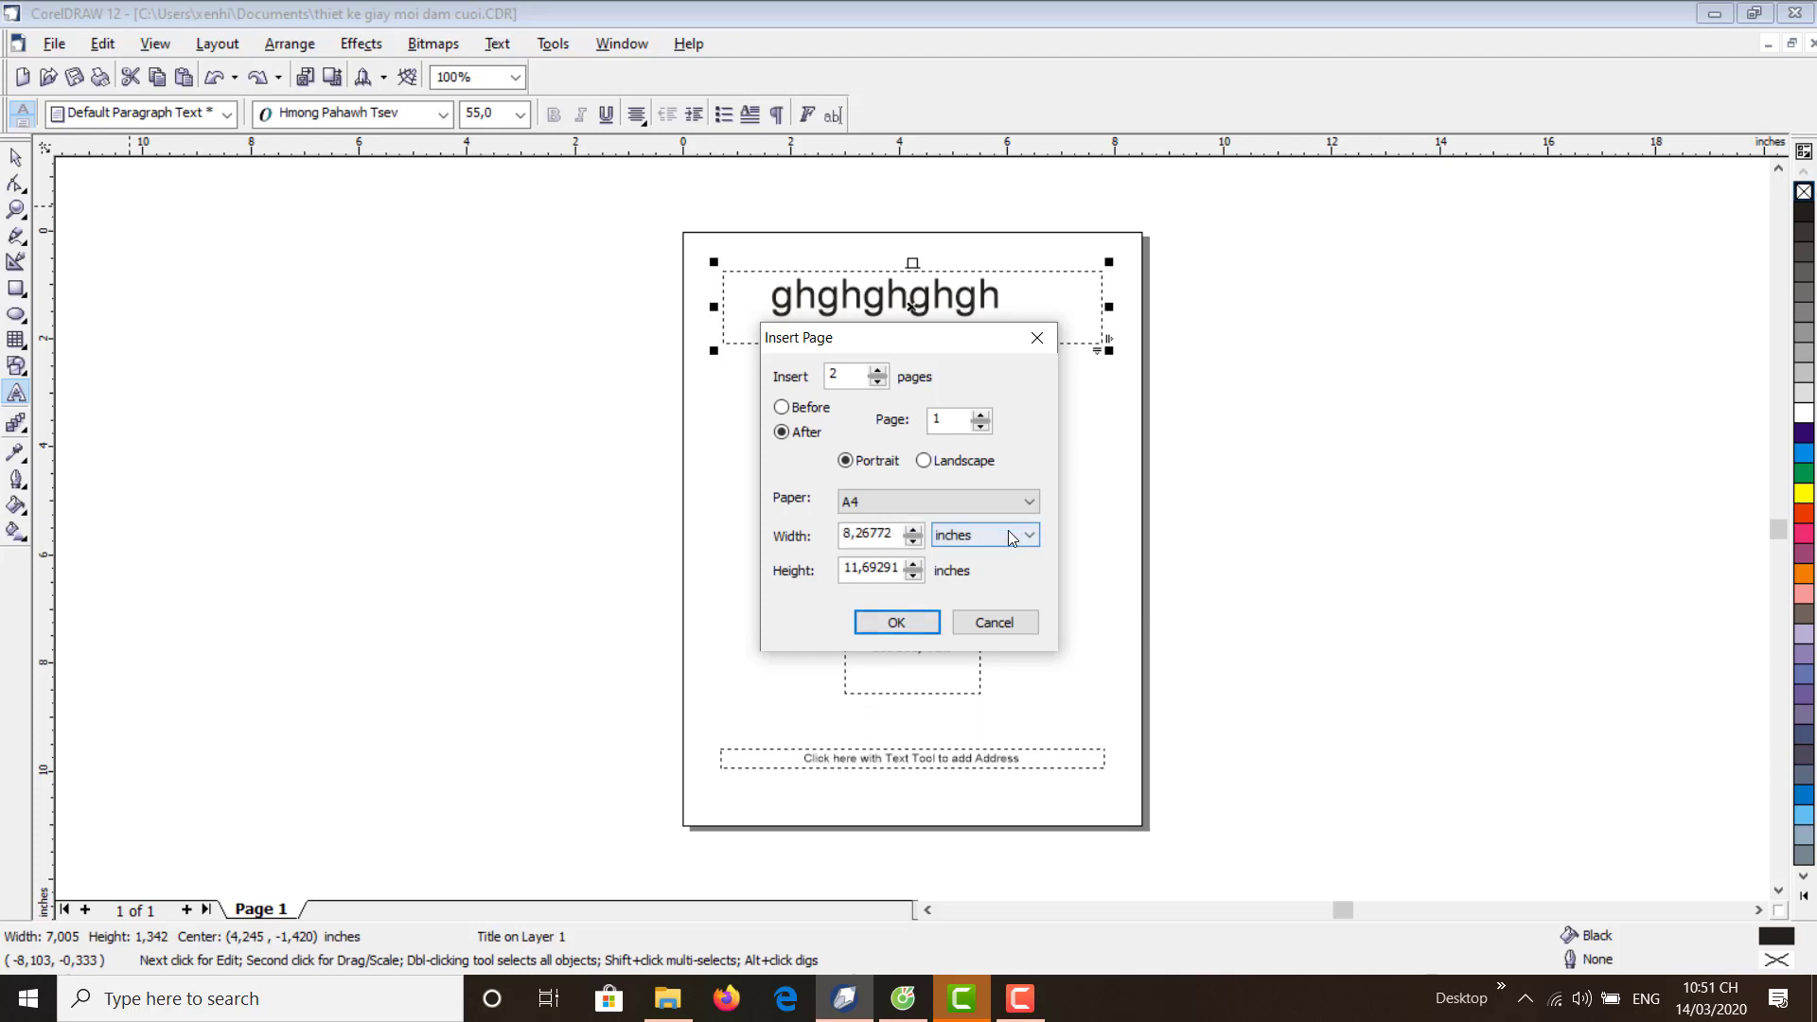
click(897, 623)
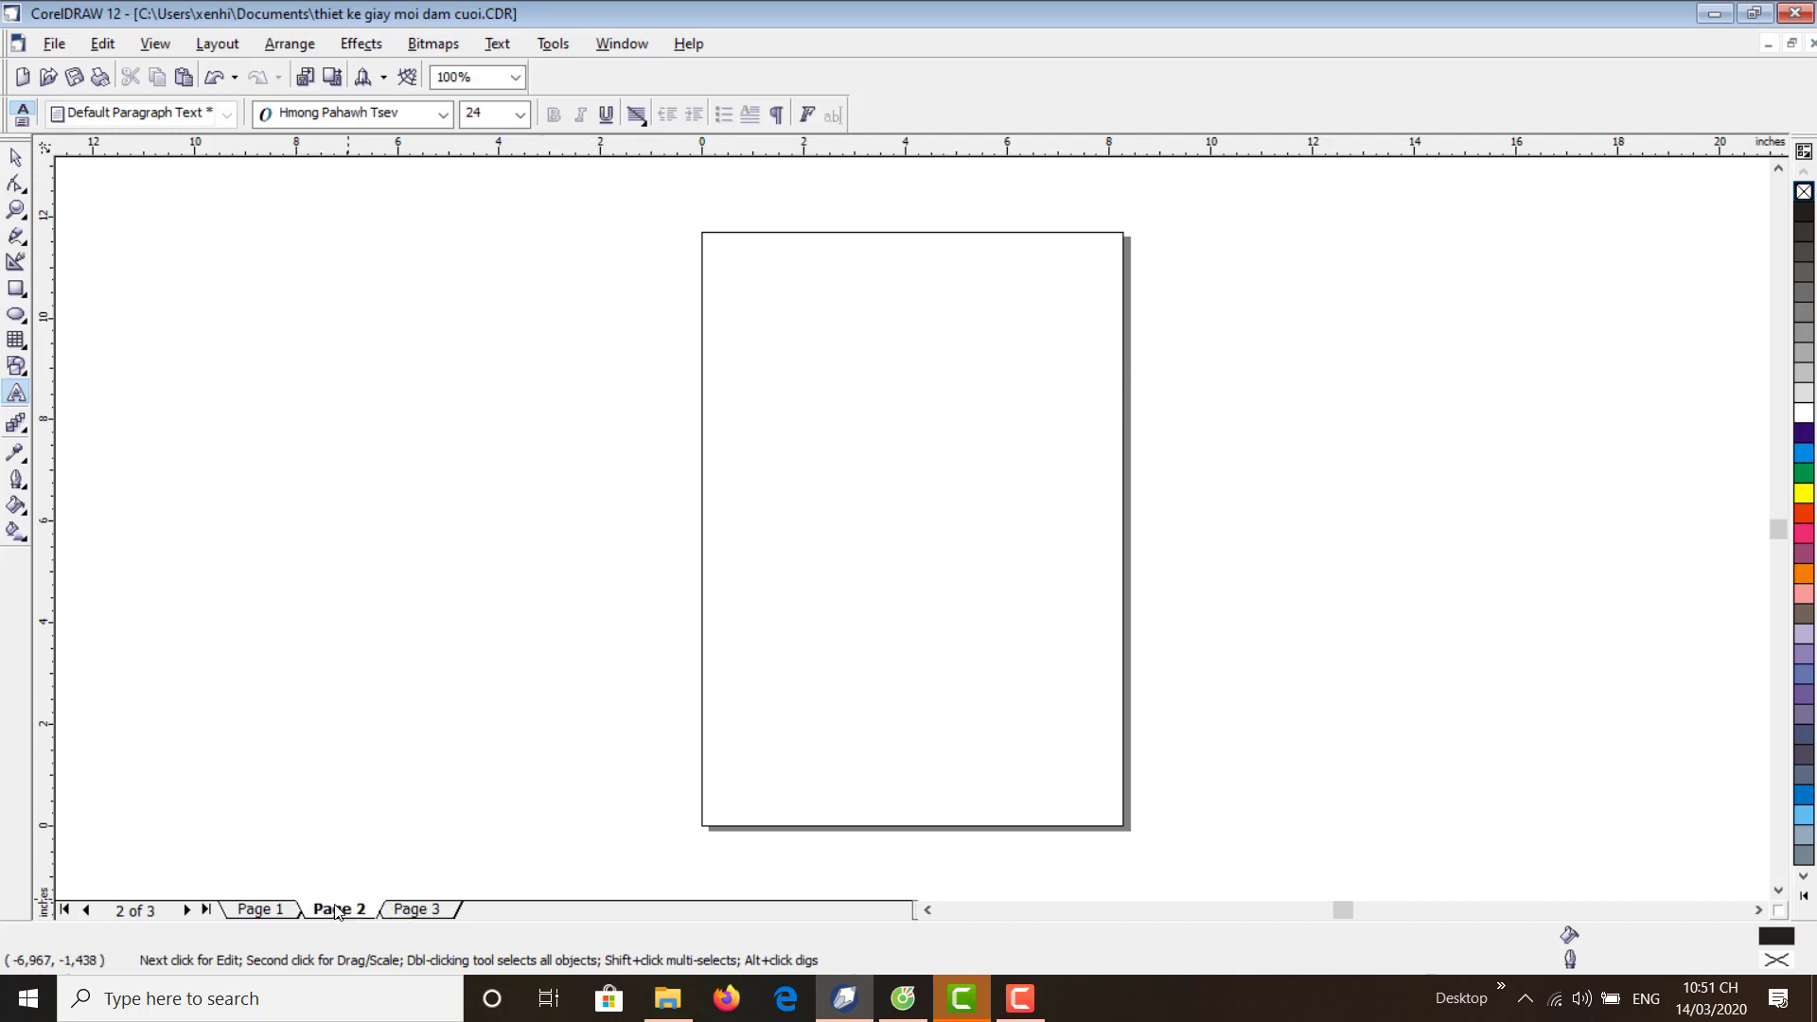
- Look through Page 1, Page 2 and Page 3 of the document and return to Page 1
click(256, 911)
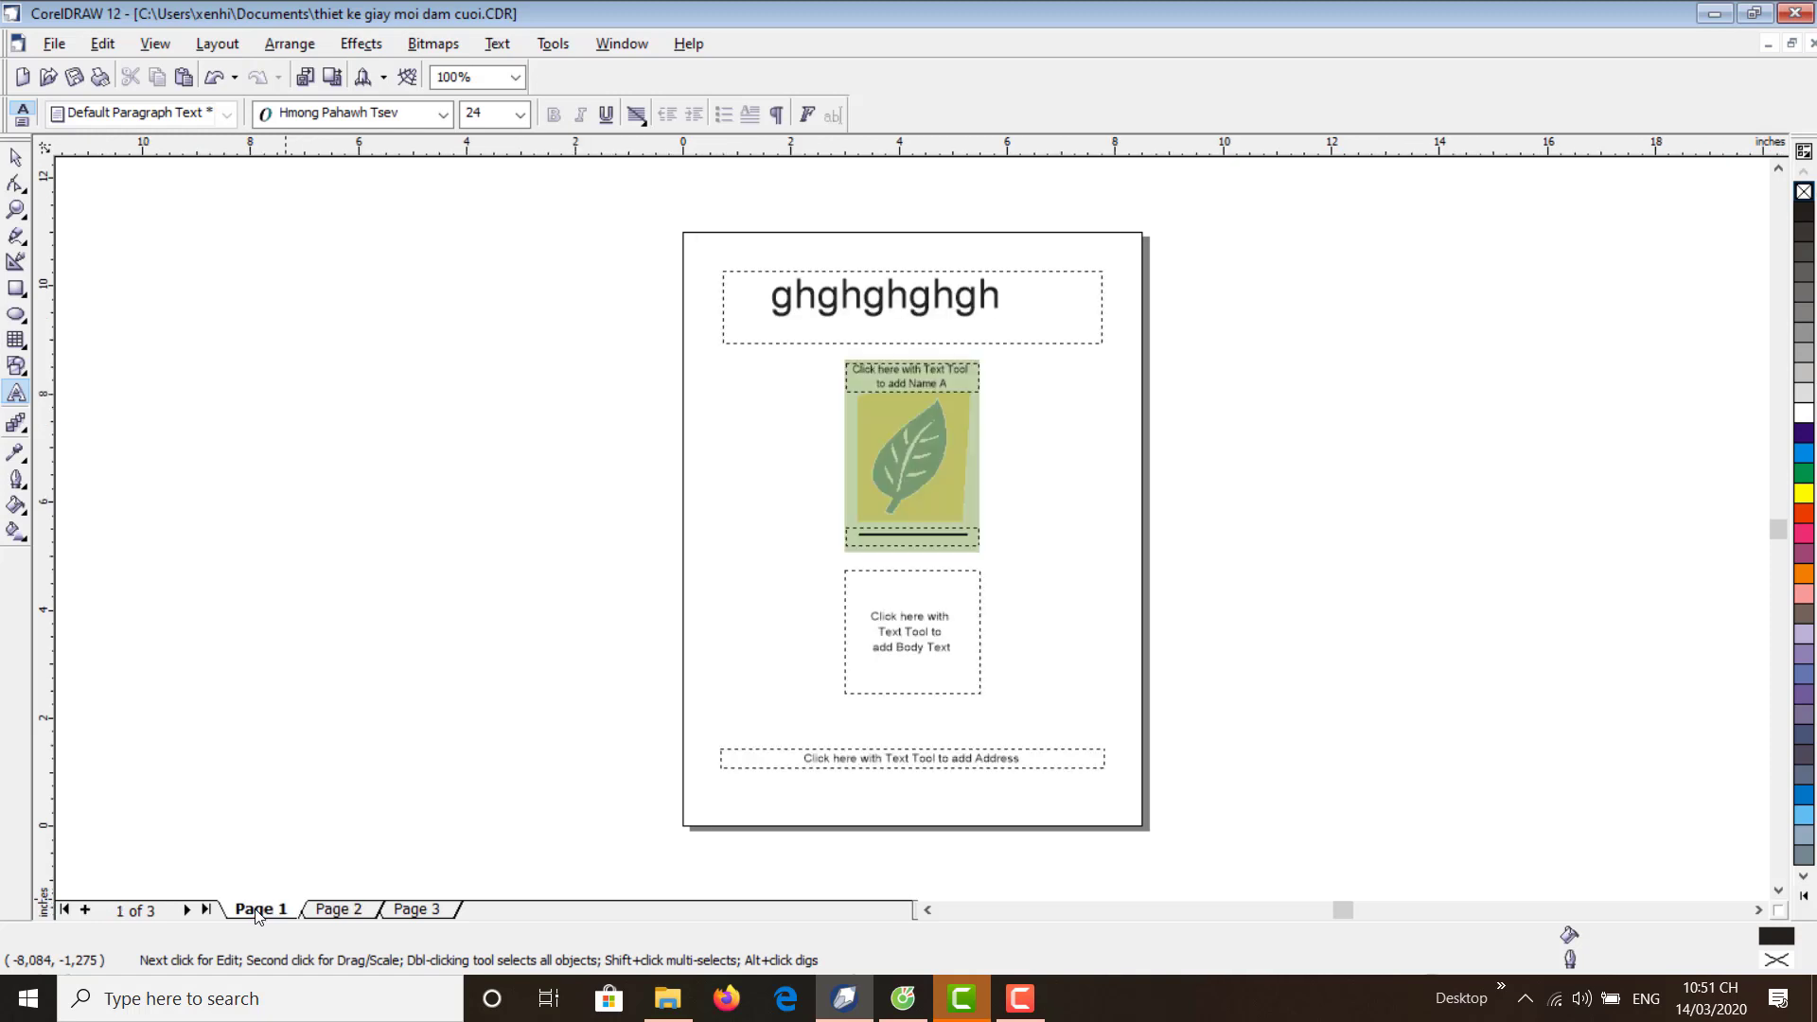
click(330, 911)
click(426, 910)
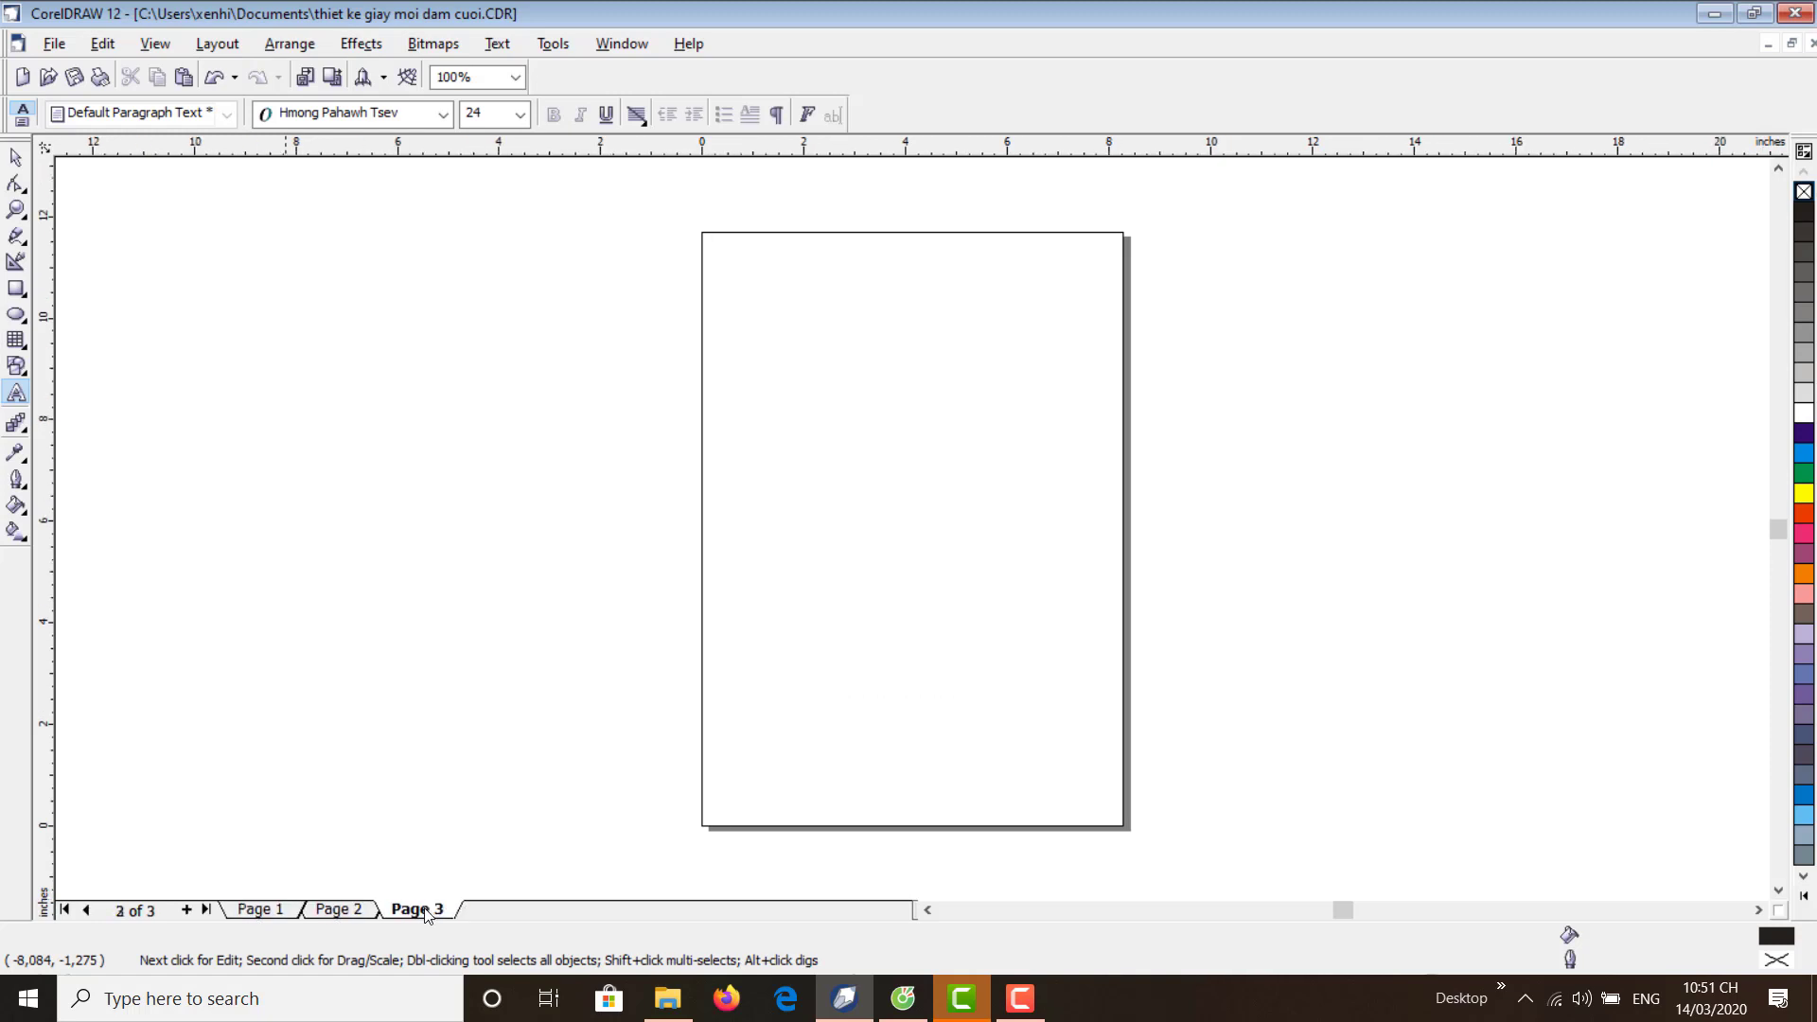
click(274, 911)
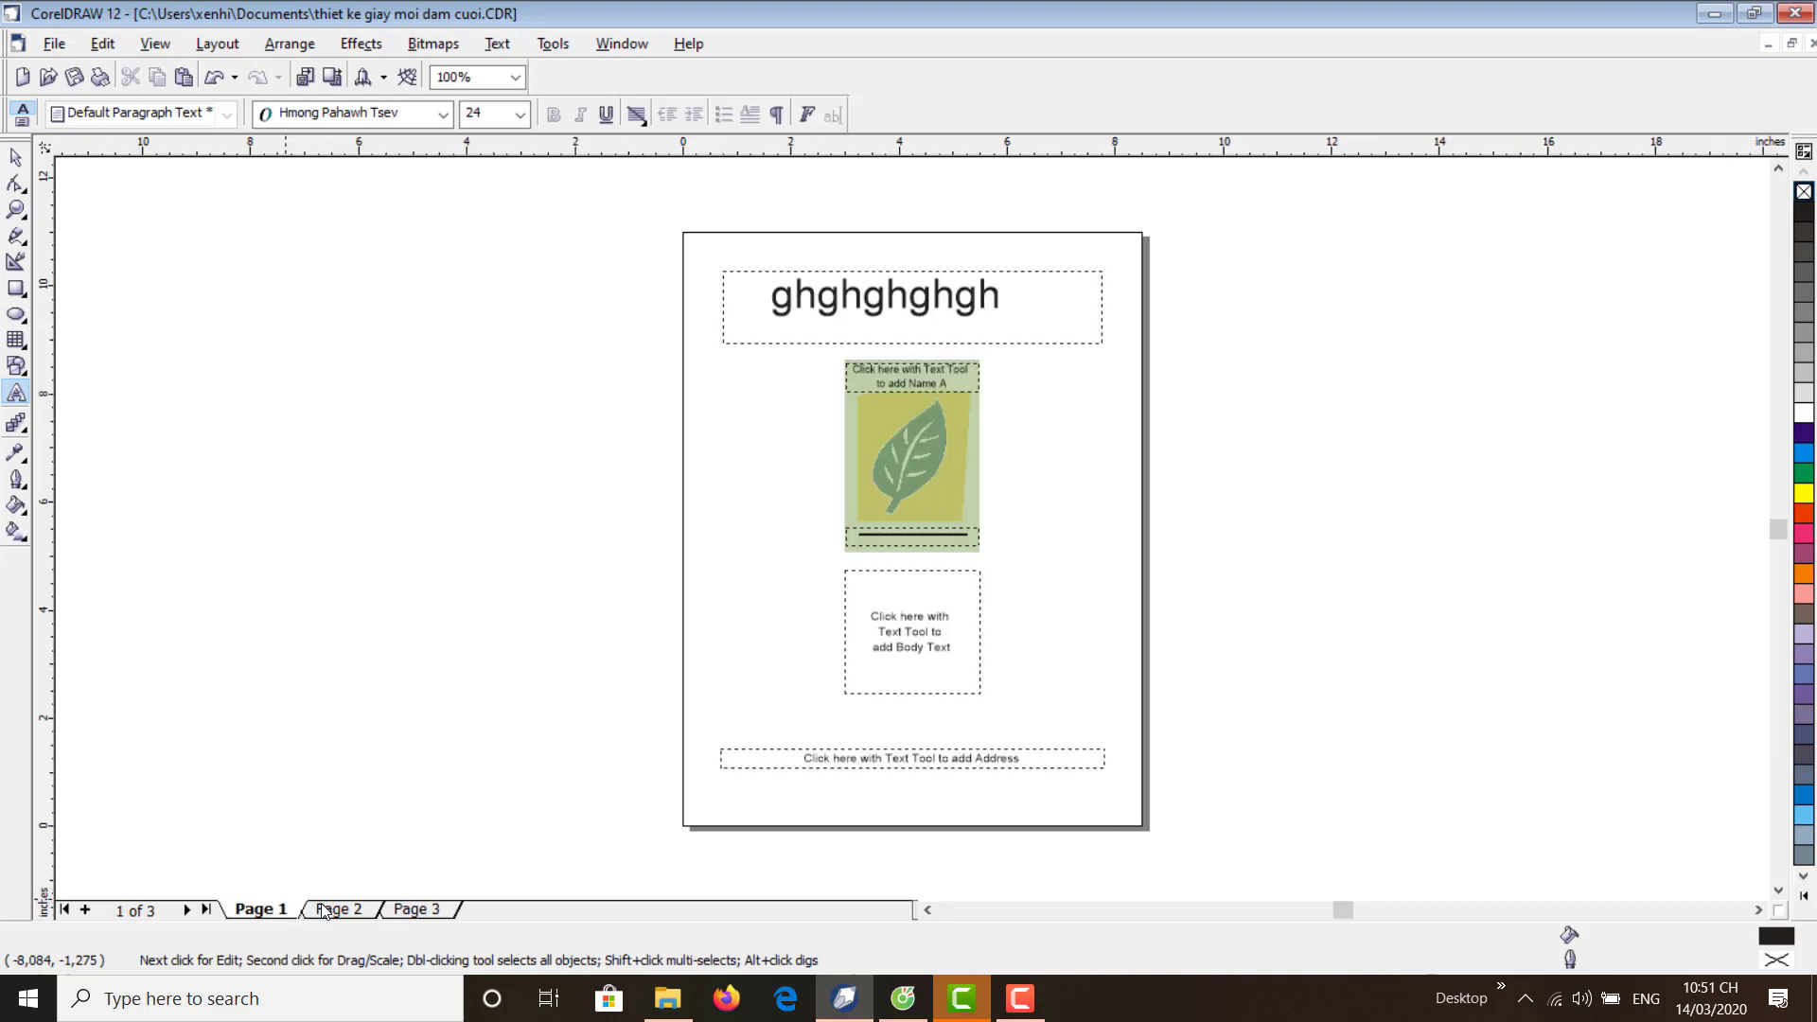
- Switch repeatedly between the document's three pages to compare the inserted ones with the first, ending on Page 1
click(331, 910)
click(276, 911)
click(326, 912)
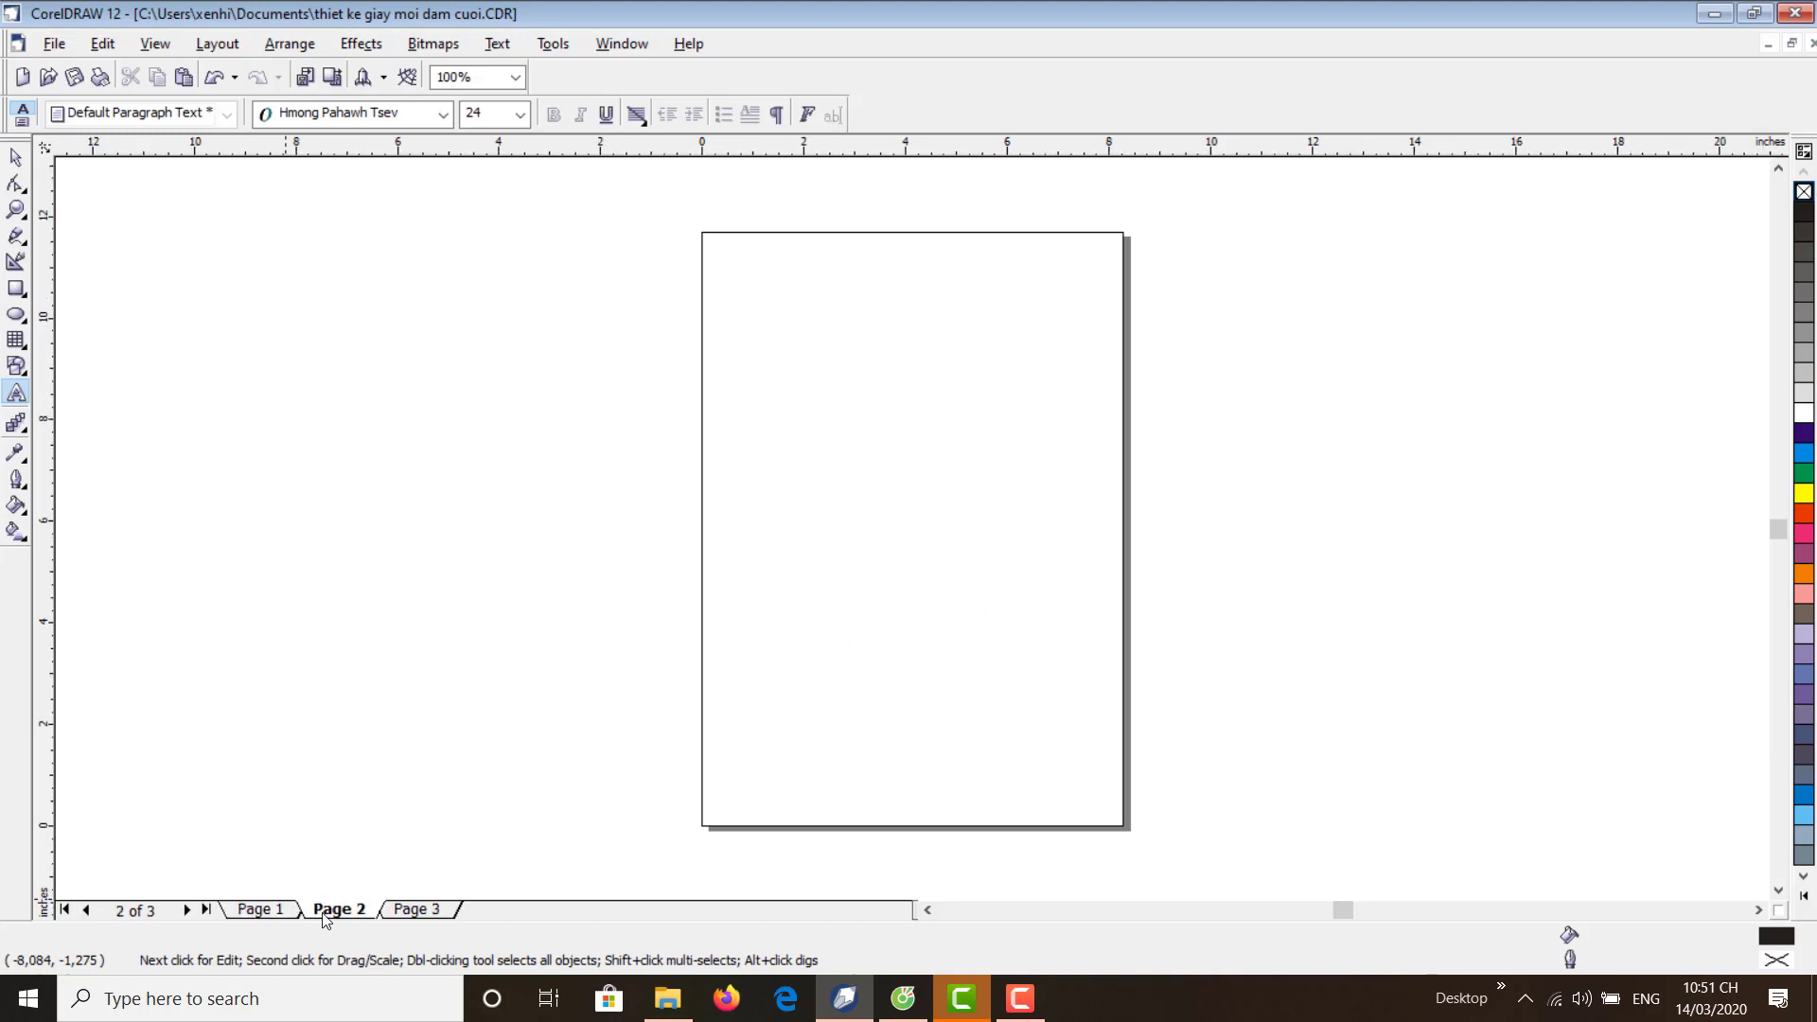
click(396, 911)
click(275, 910)
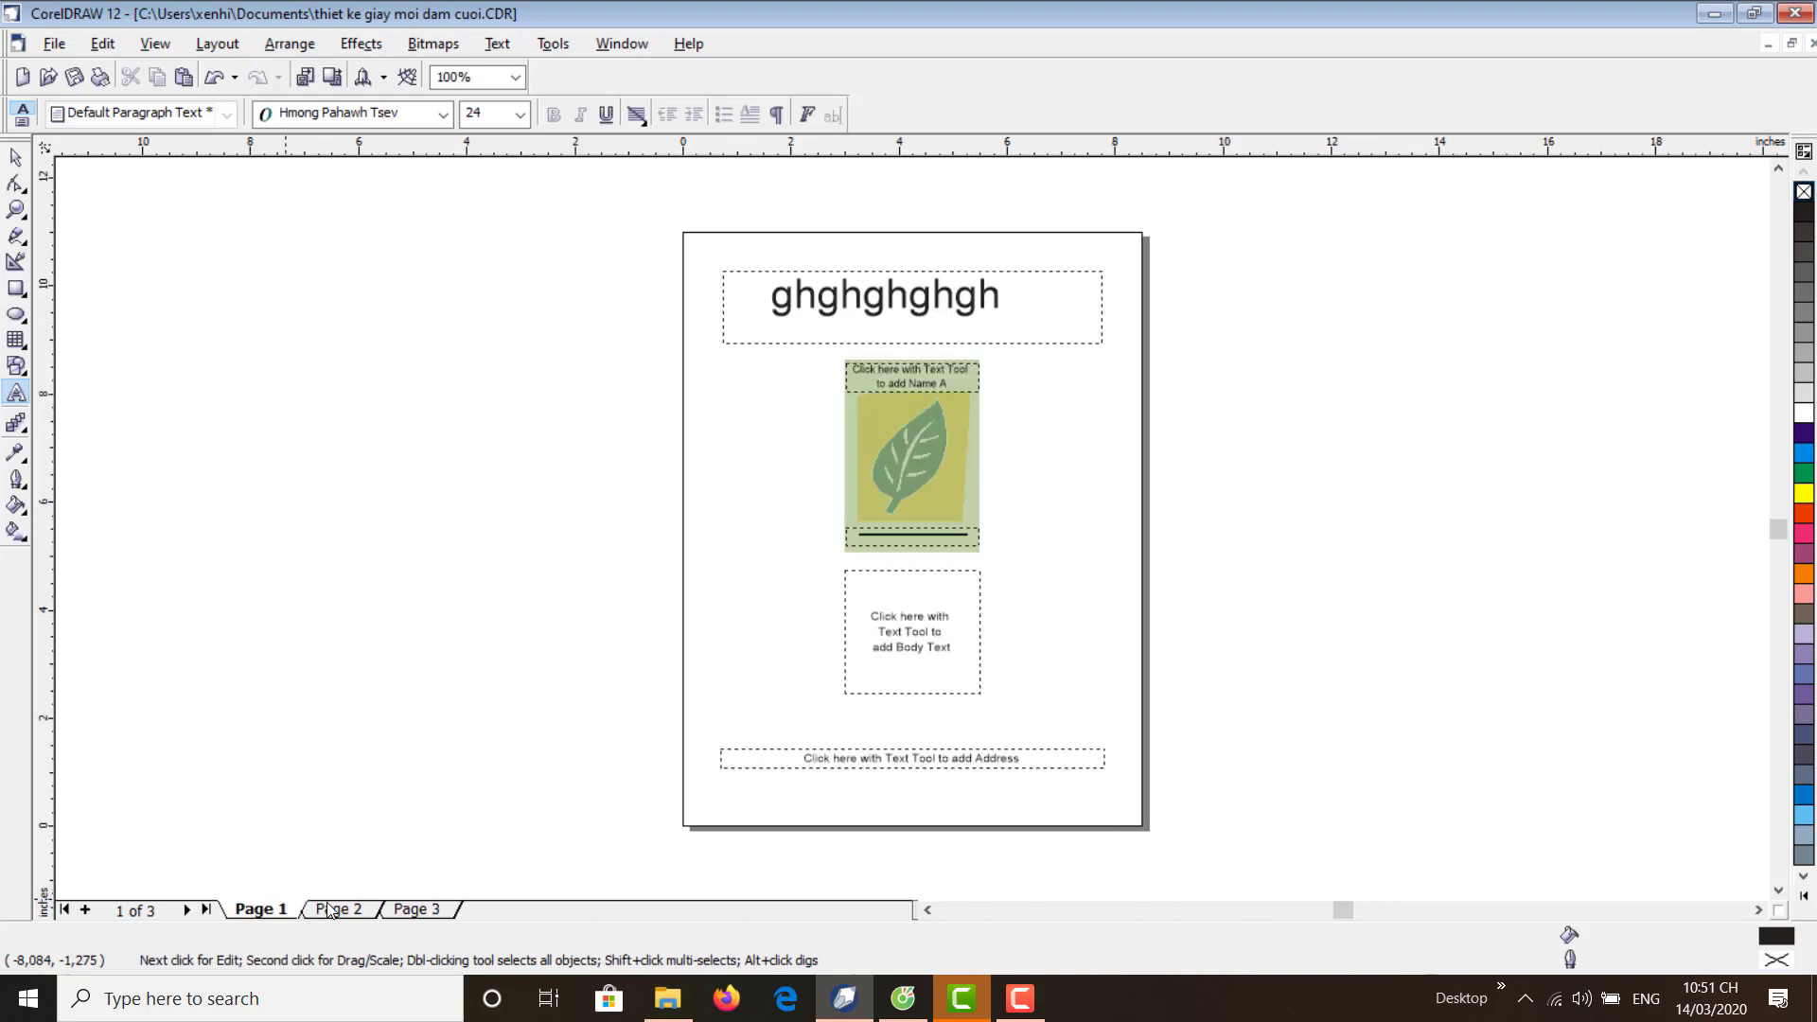
click(331, 910)
click(429, 910)
click(275, 911)
- Delete page 2 from the invitation document
click(204, 51)
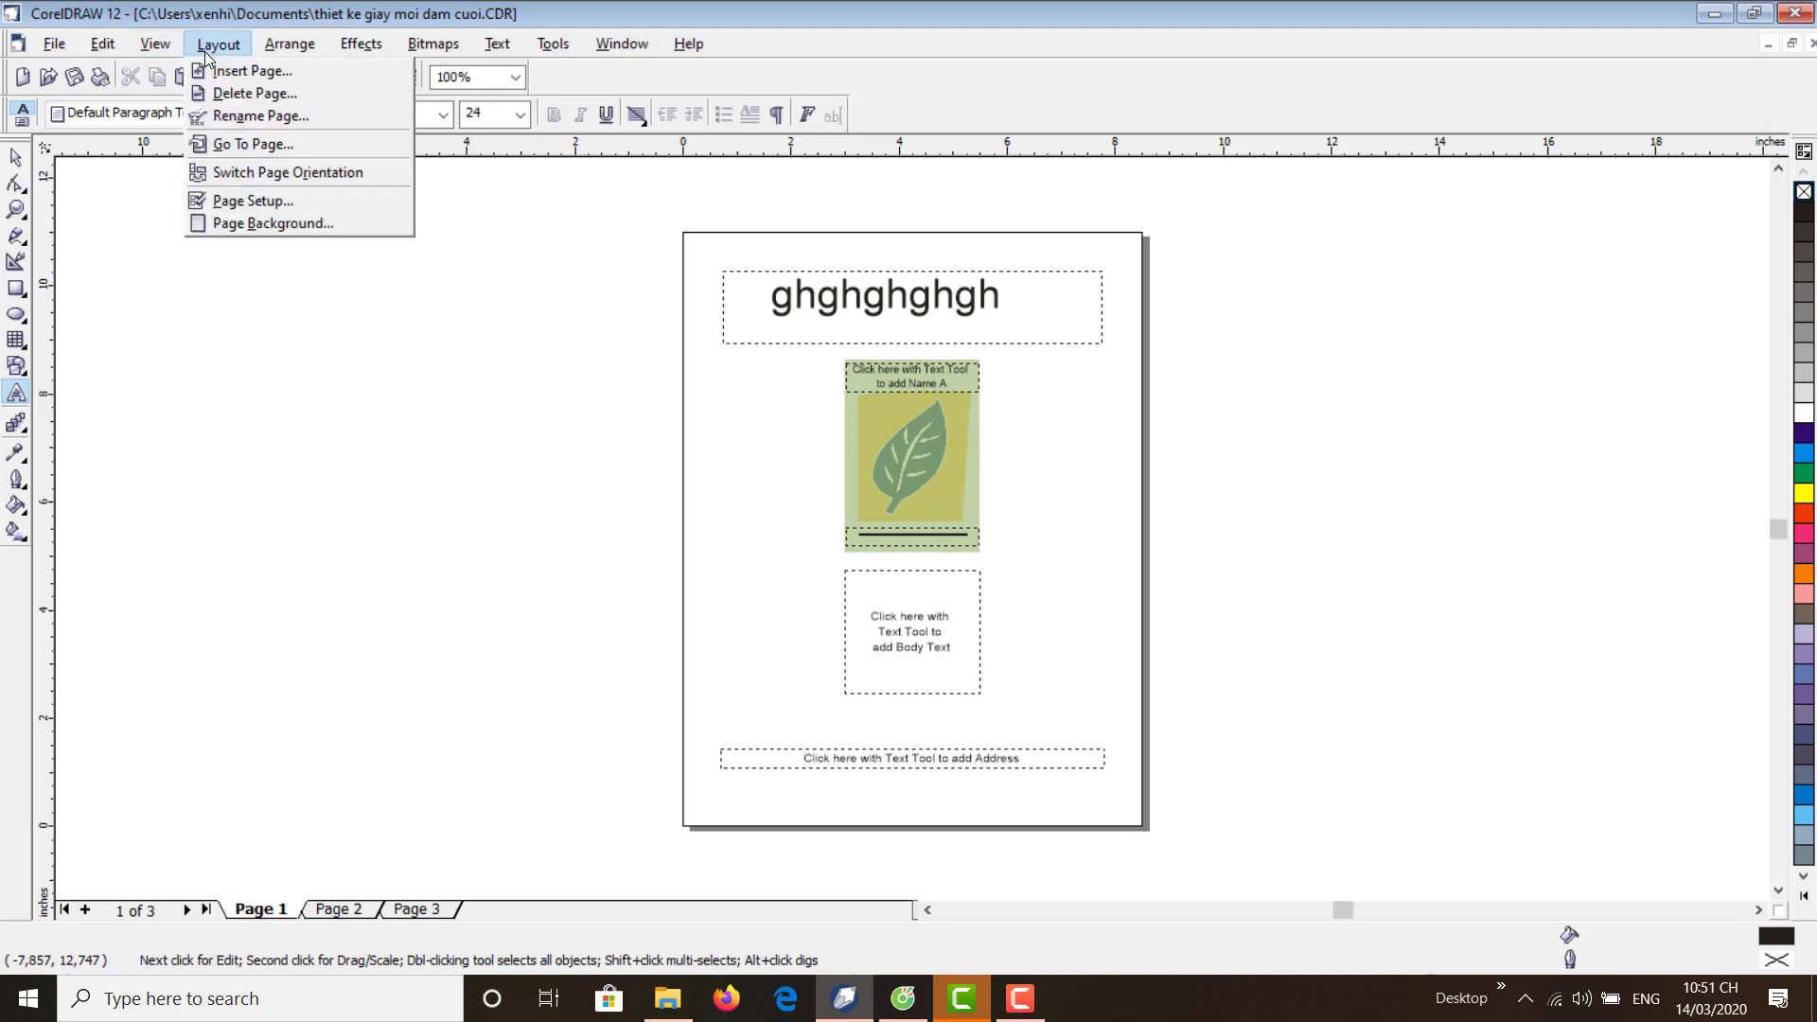
click(278, 100)
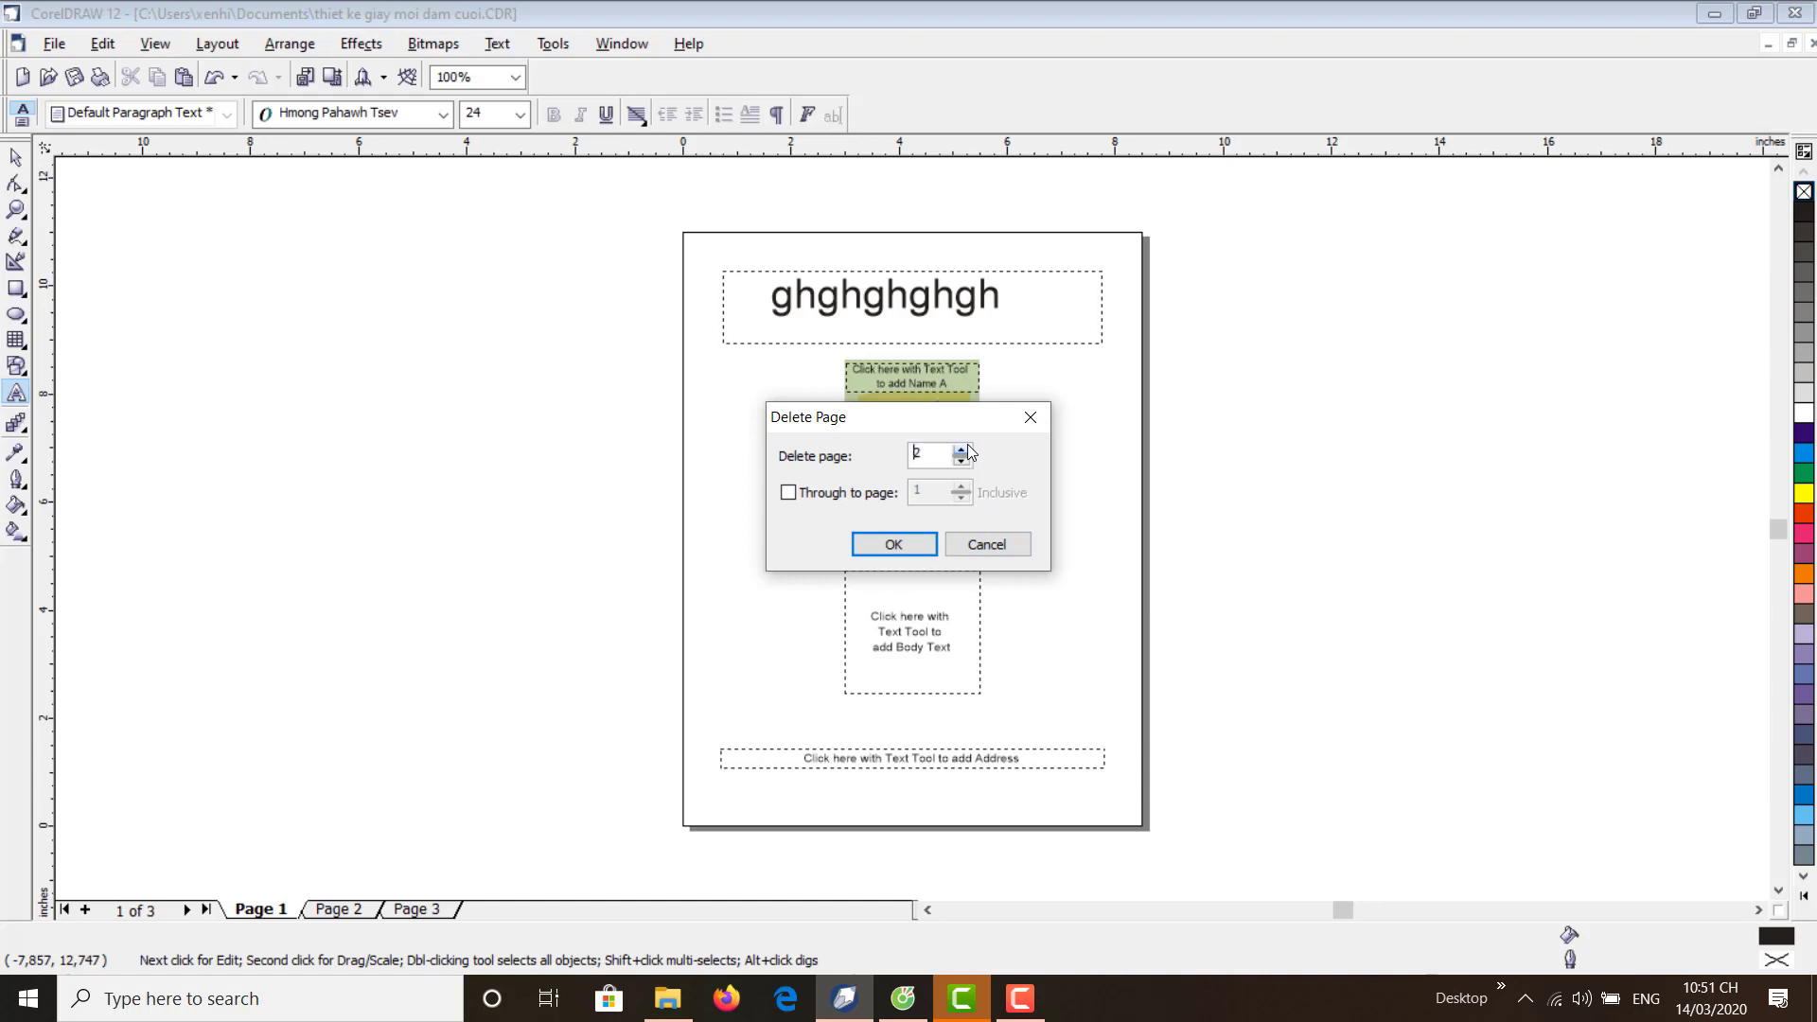
click(891, 546)
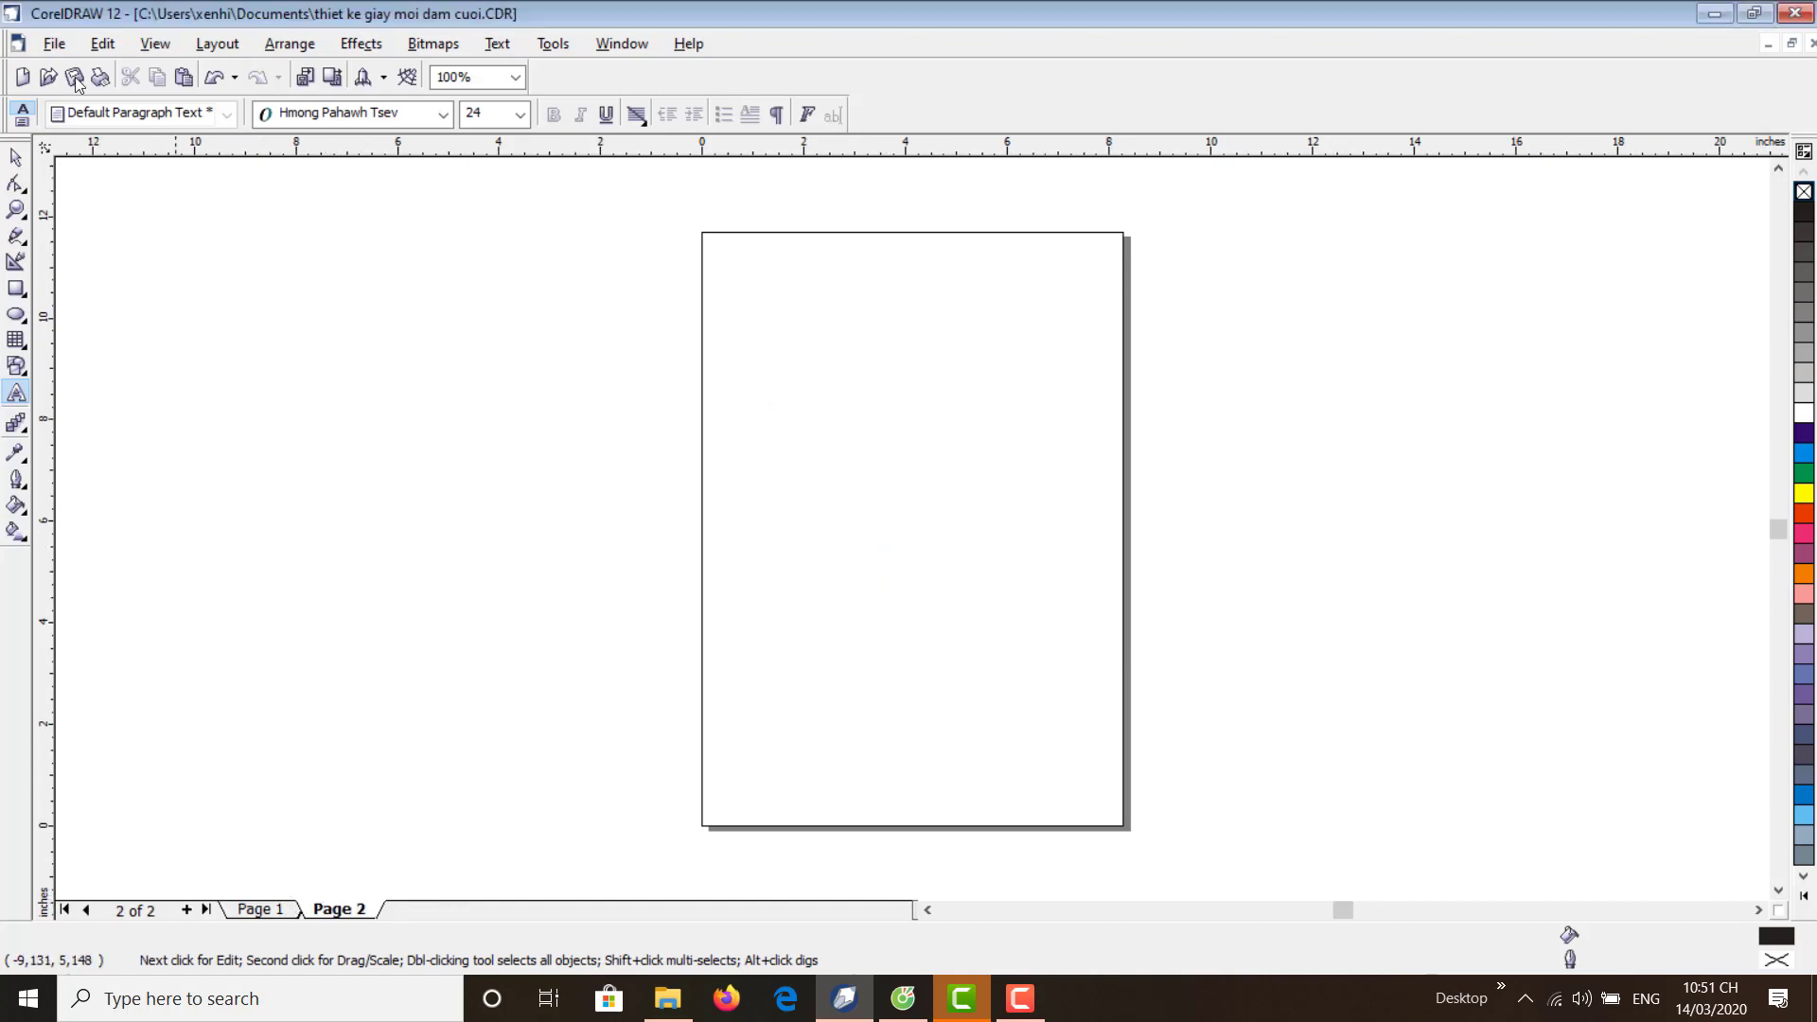
- Rename the second page as "Trang bia" and switch between it and Page 1 to check the name
click(198, 44)
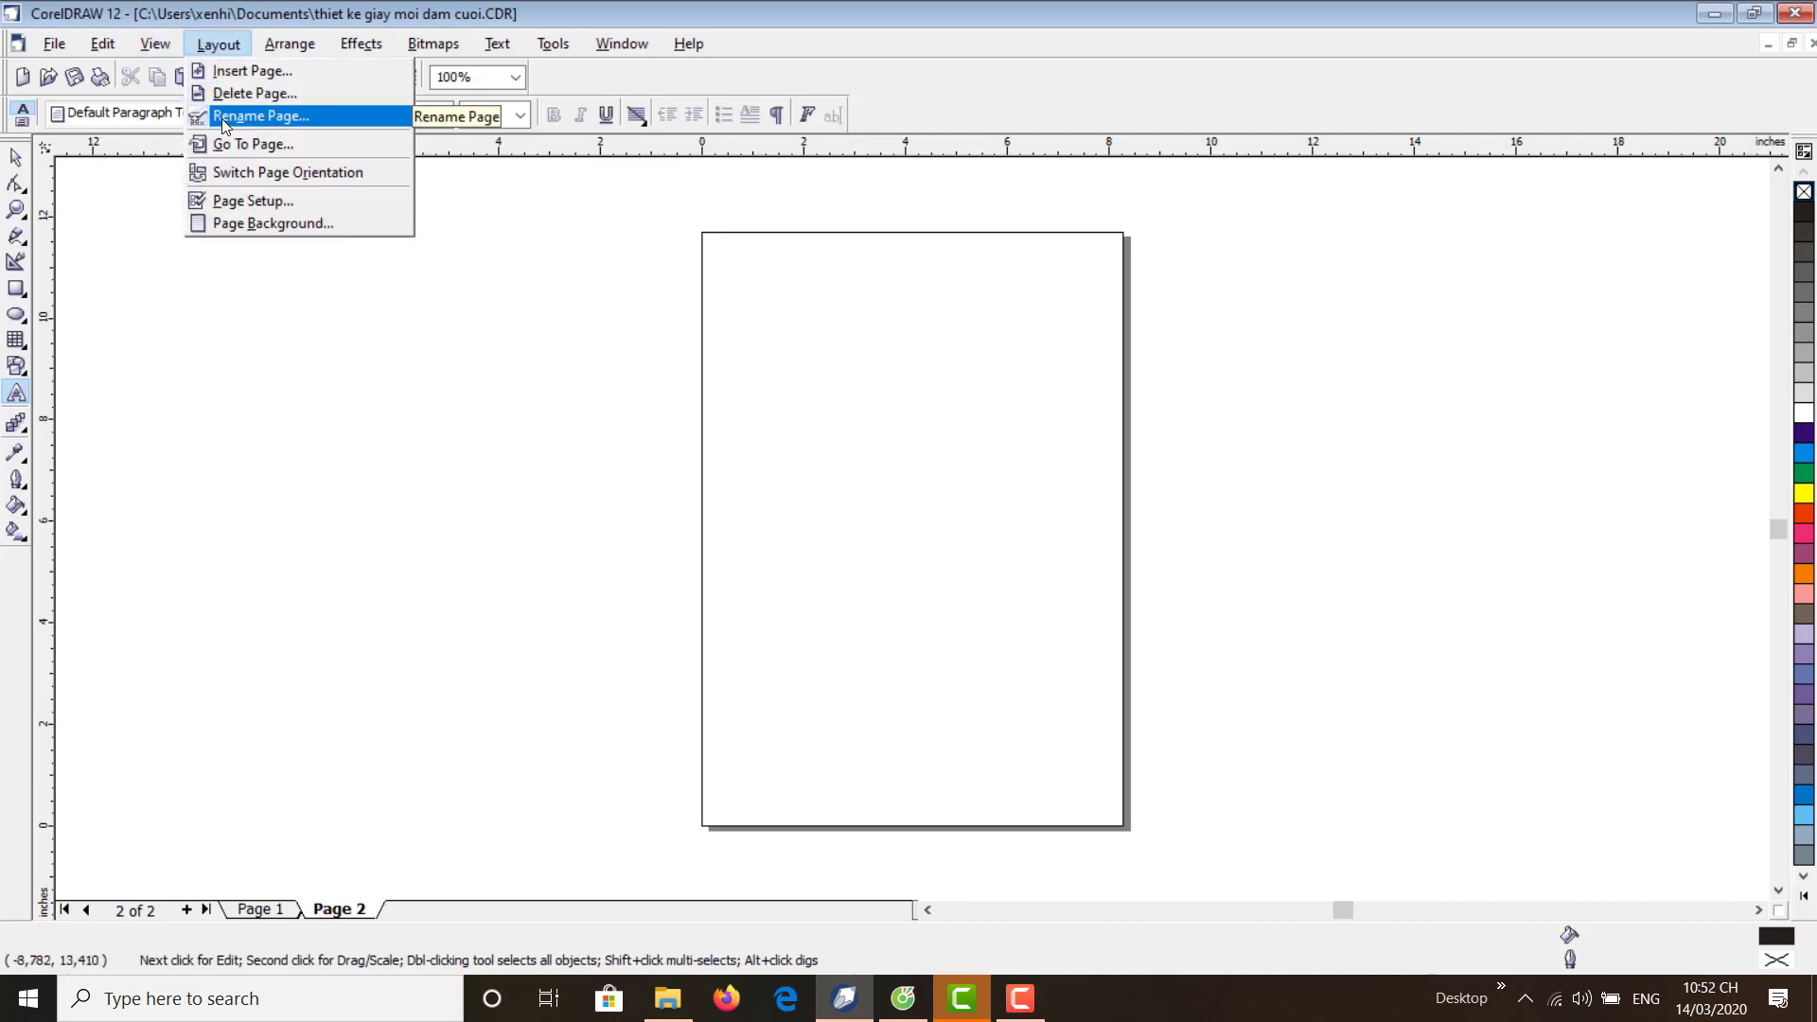
click(292, 119)
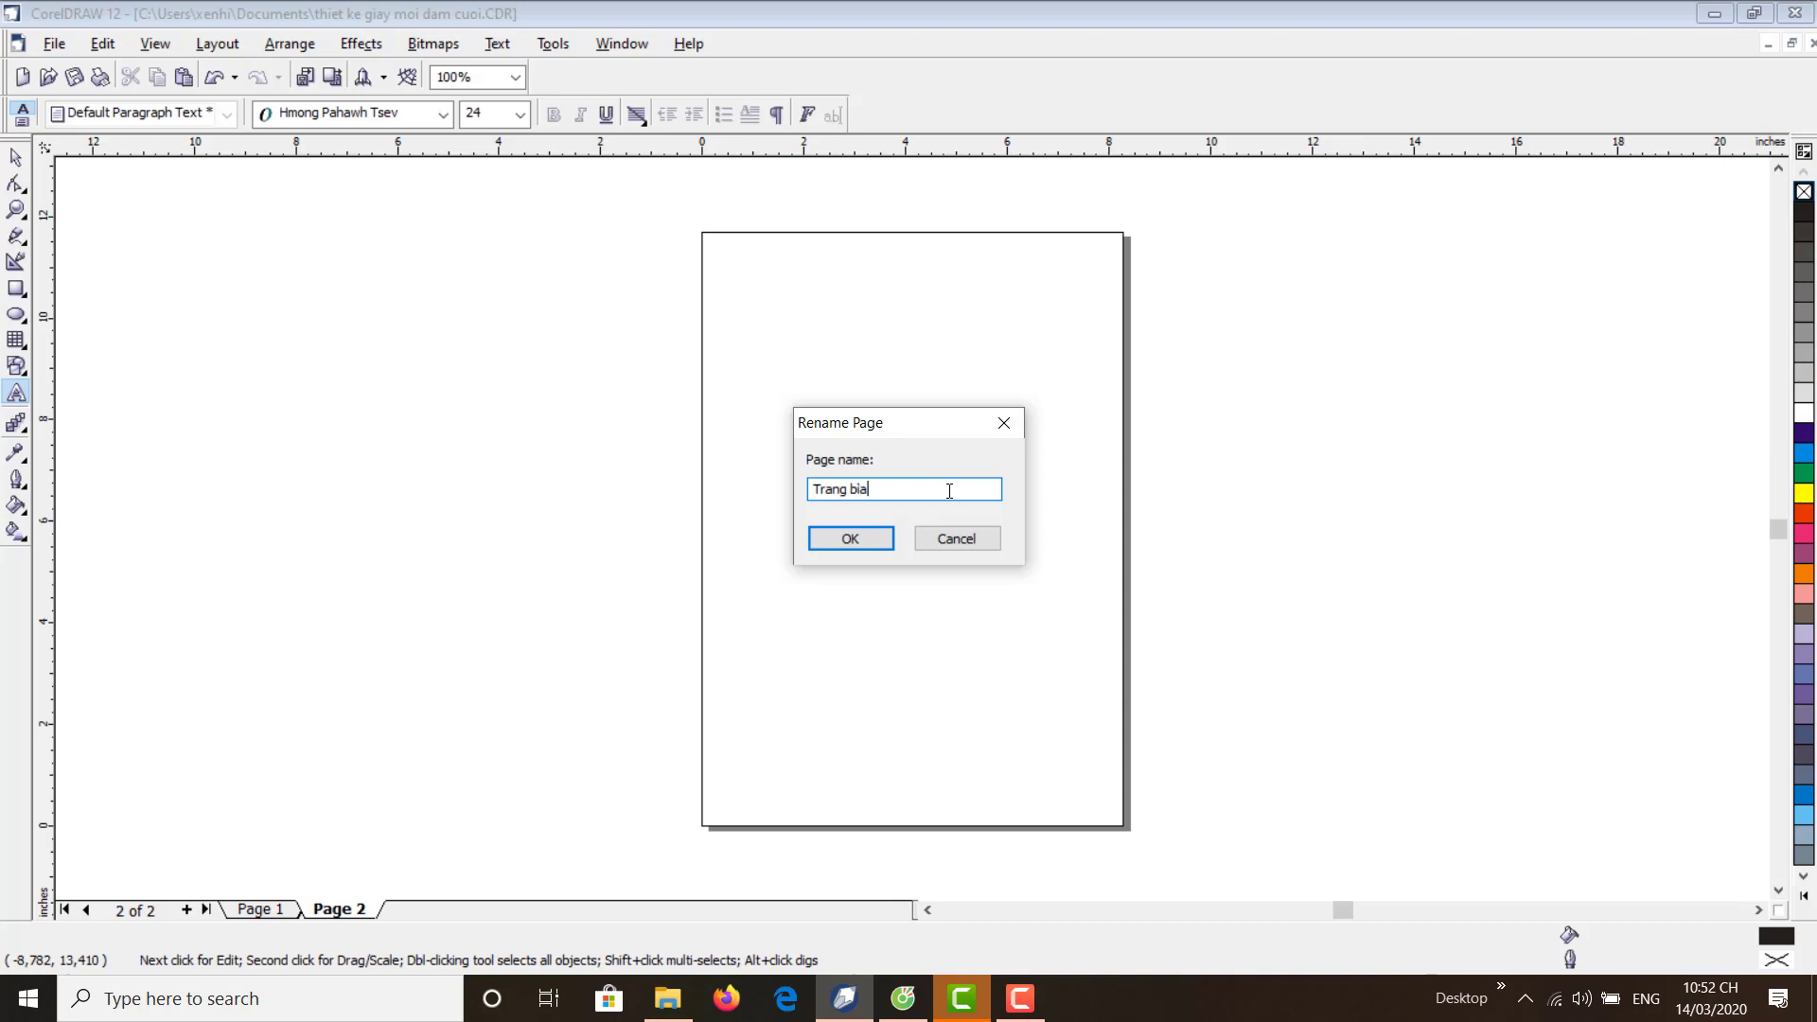
key(Return)
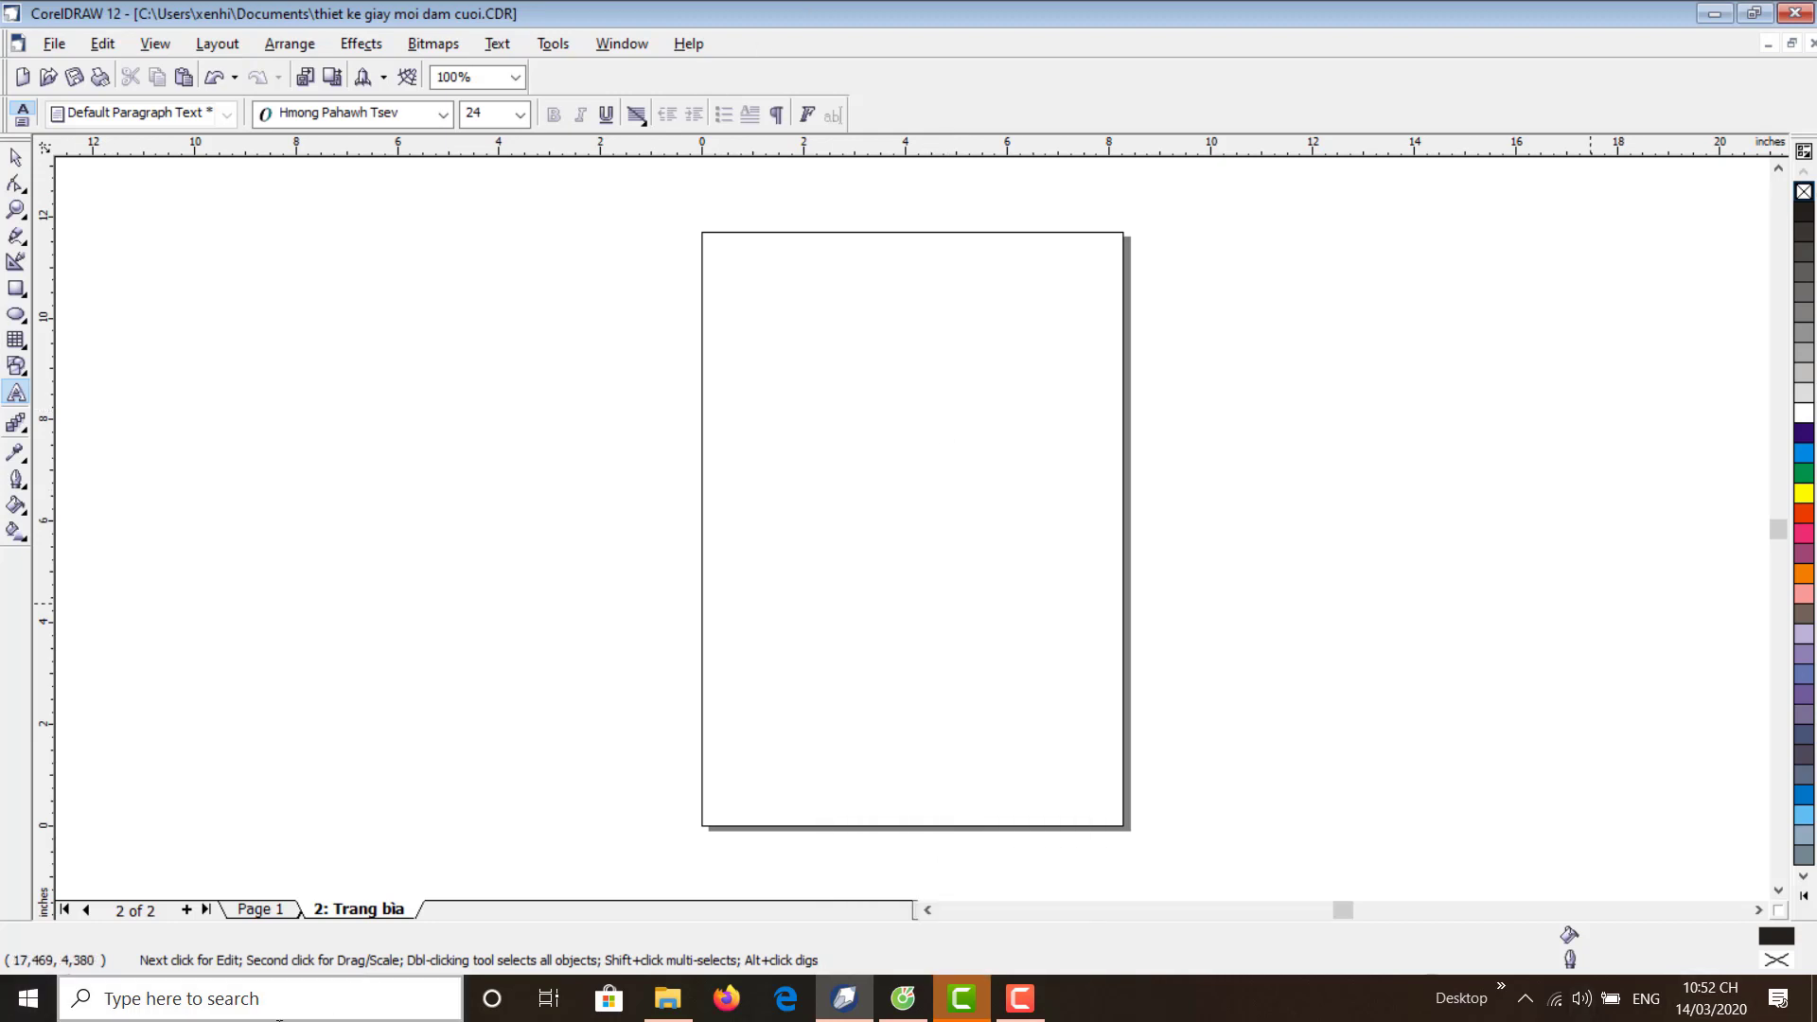
click(258, 910)
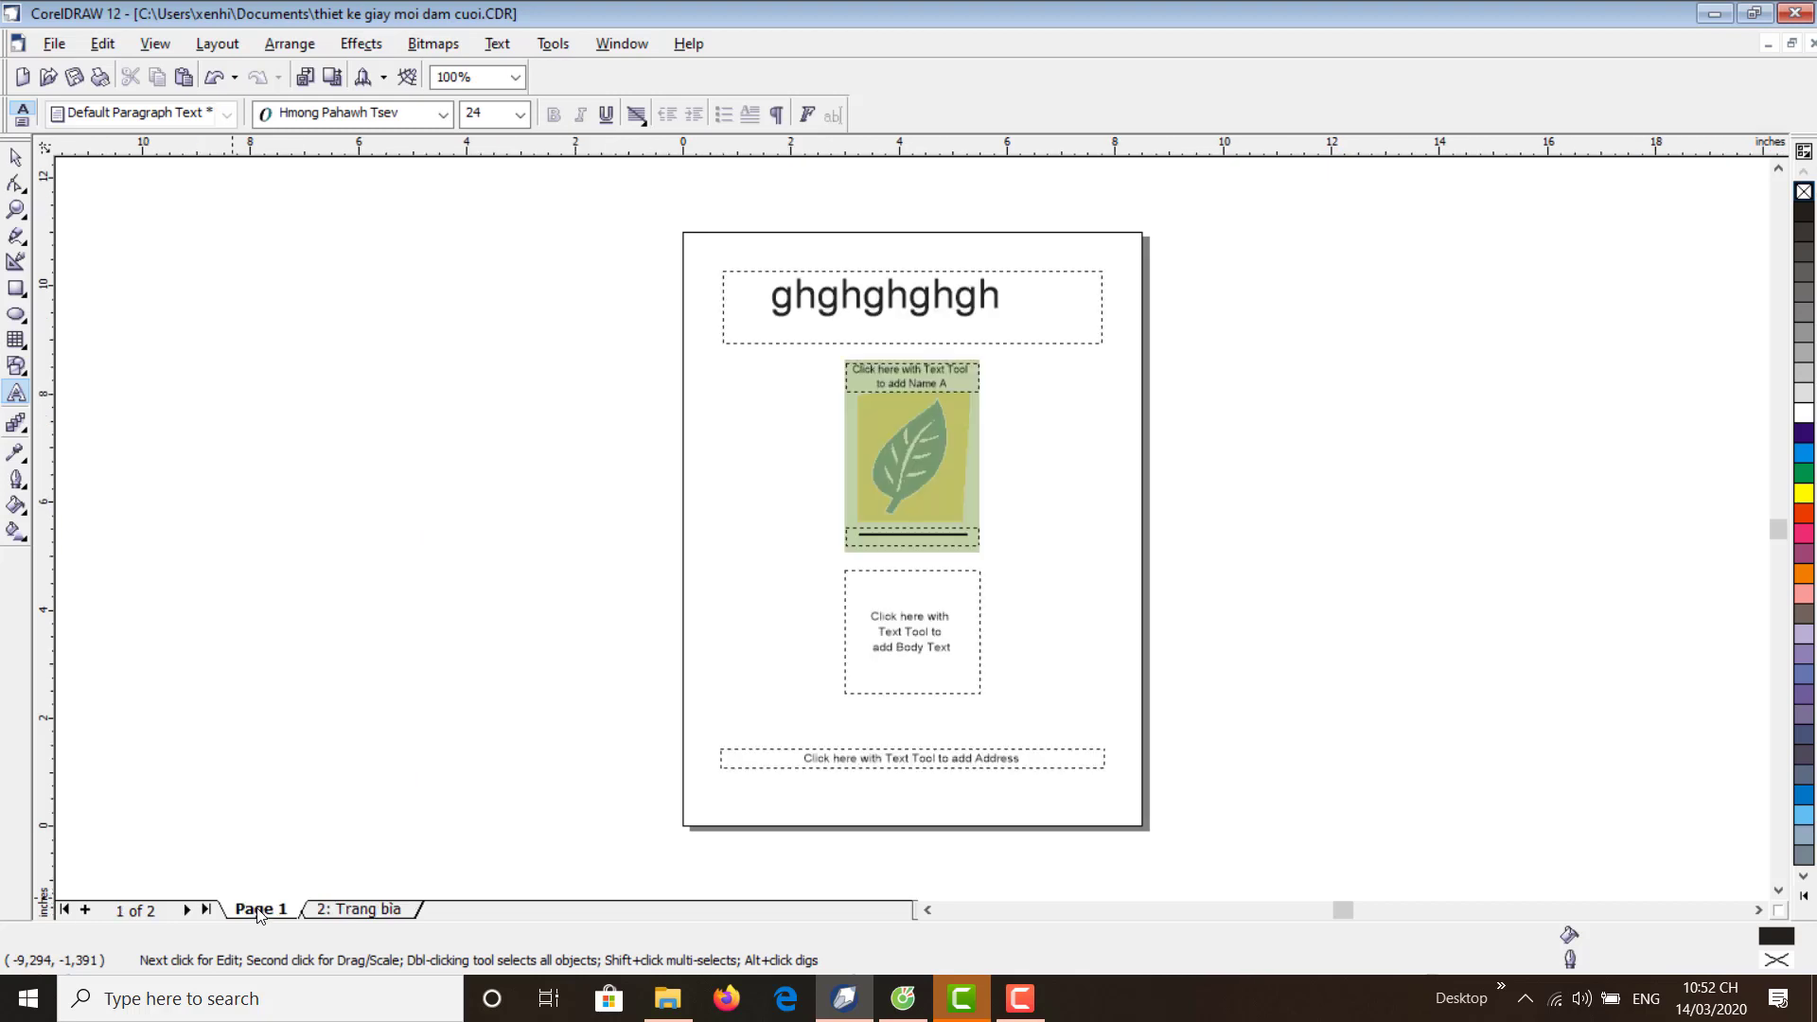
click(345, 910)
- Set up the invitation's page with landscape orientation and A4 paper, 297 by 210 millimeters
click(217, 45)
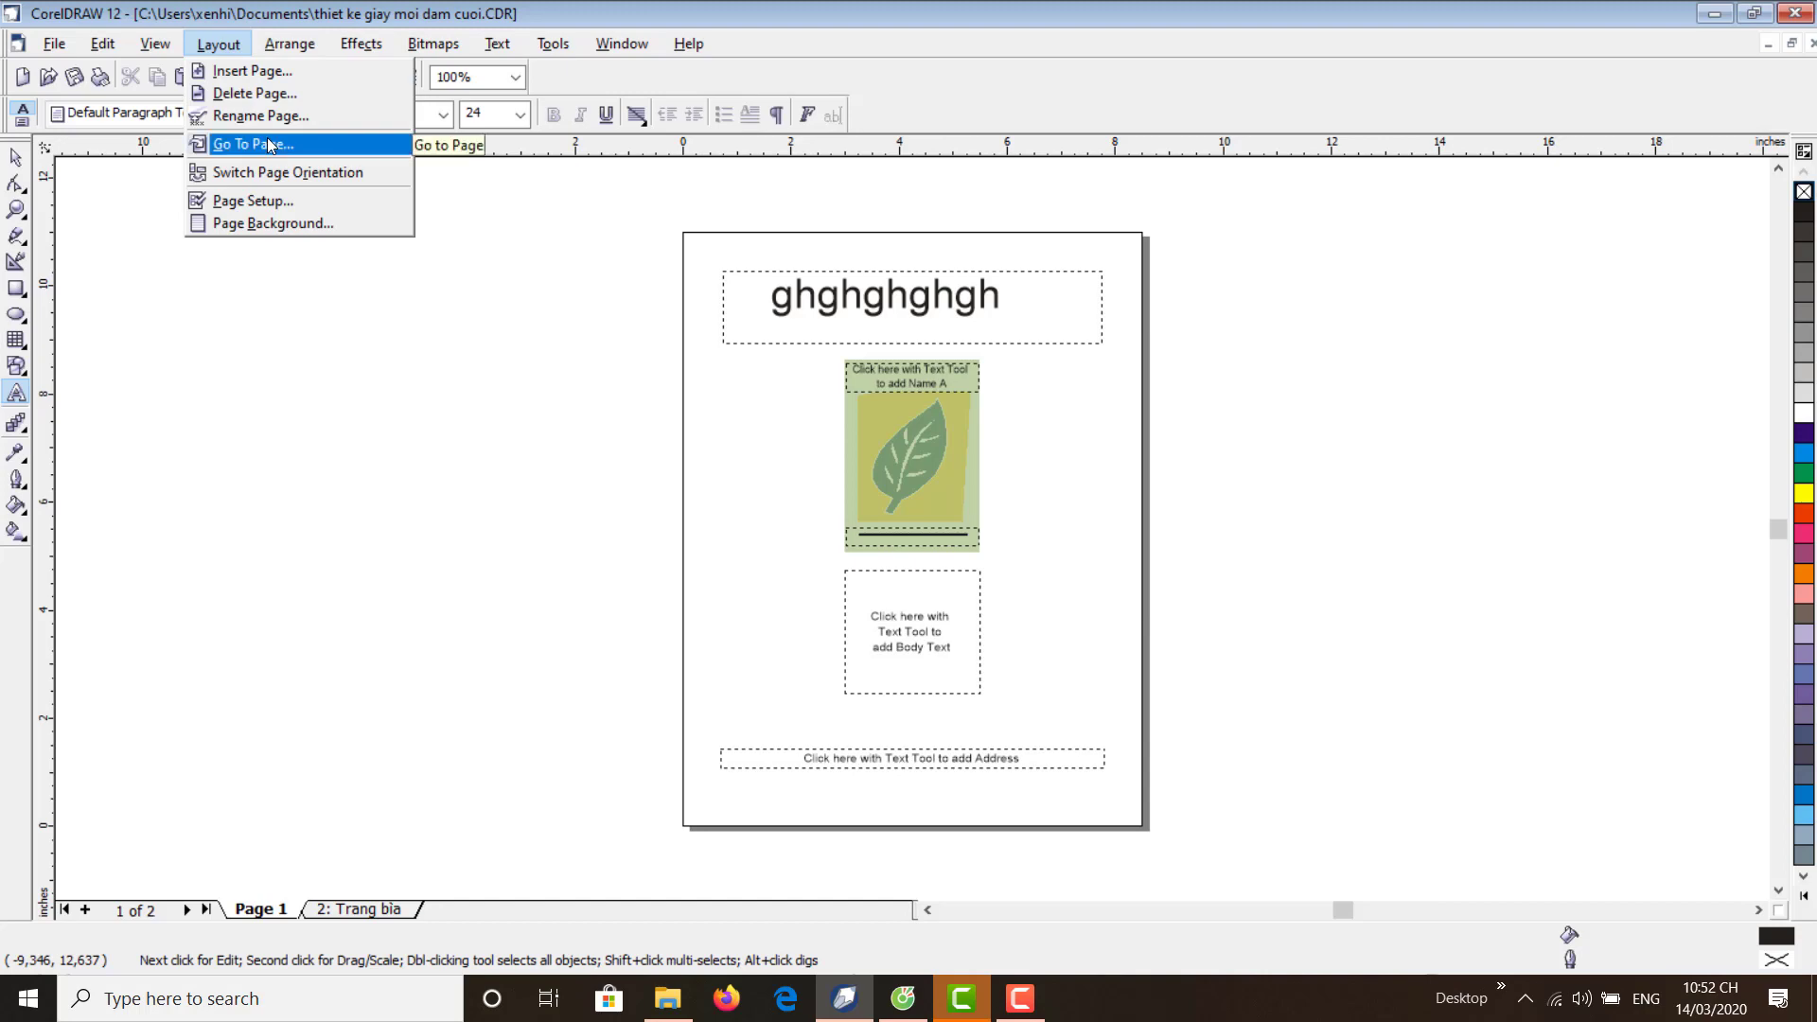
click(305, 205)
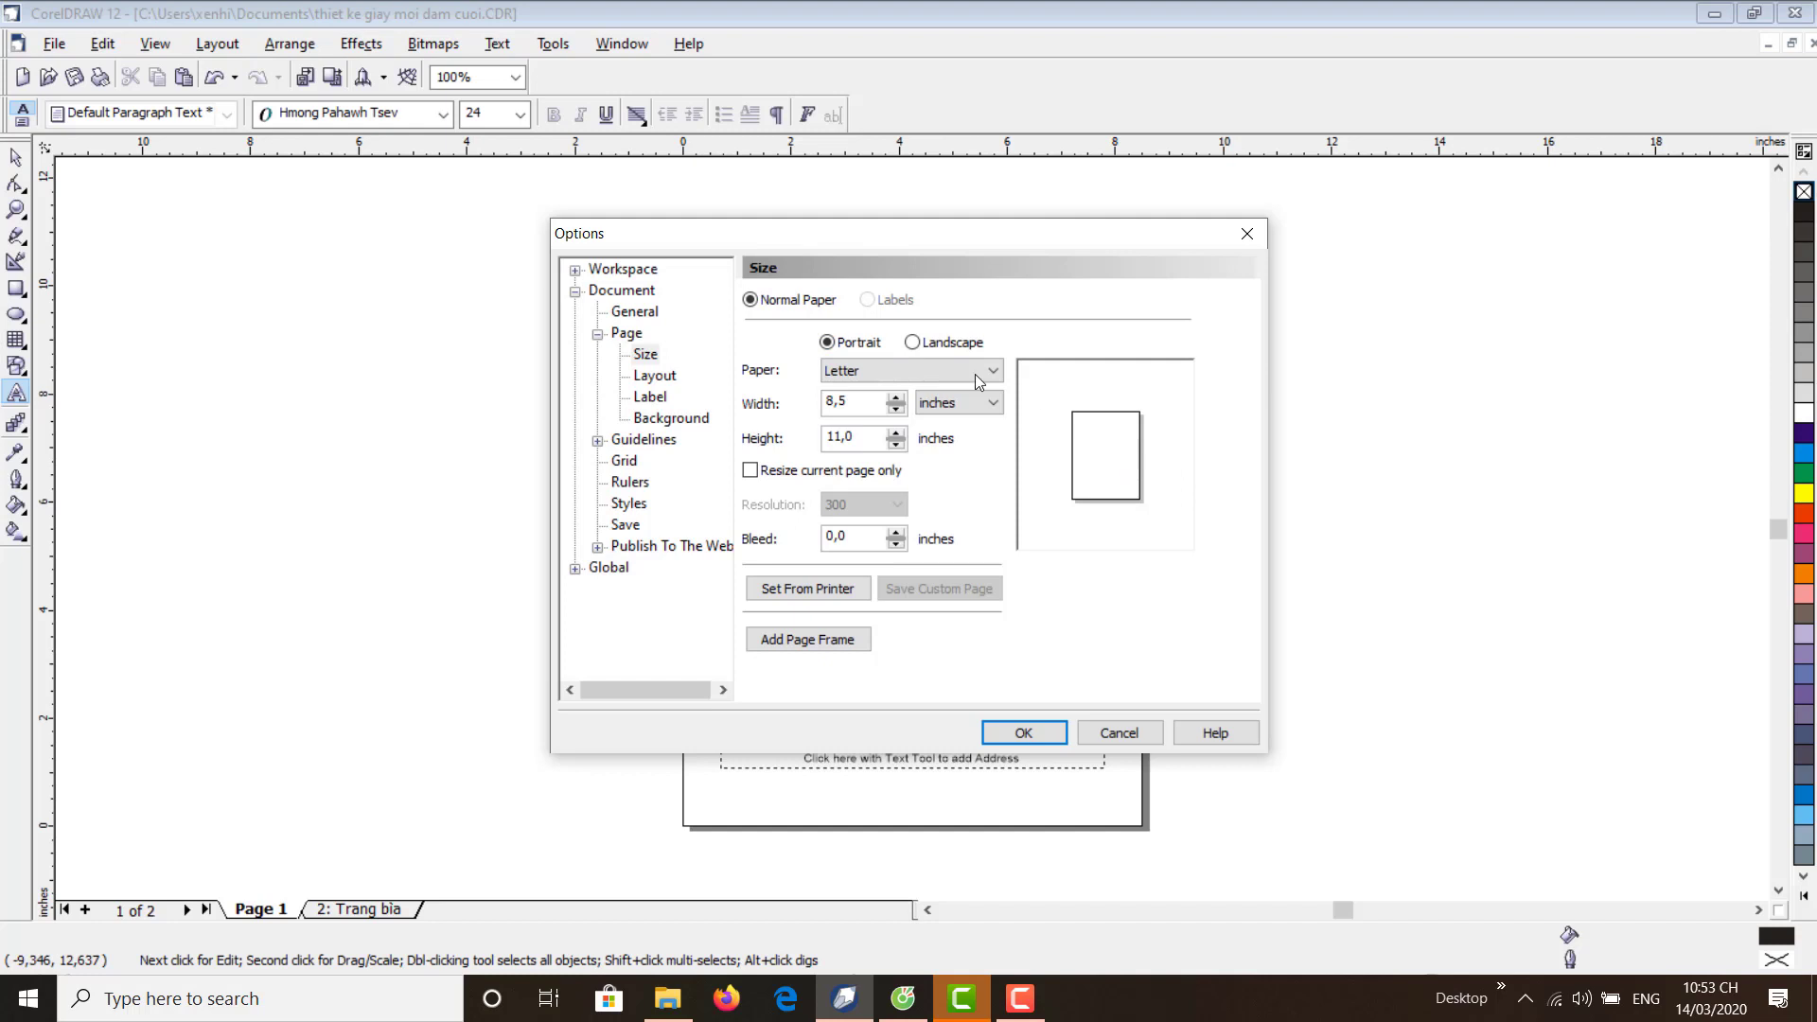
click(913, 342)
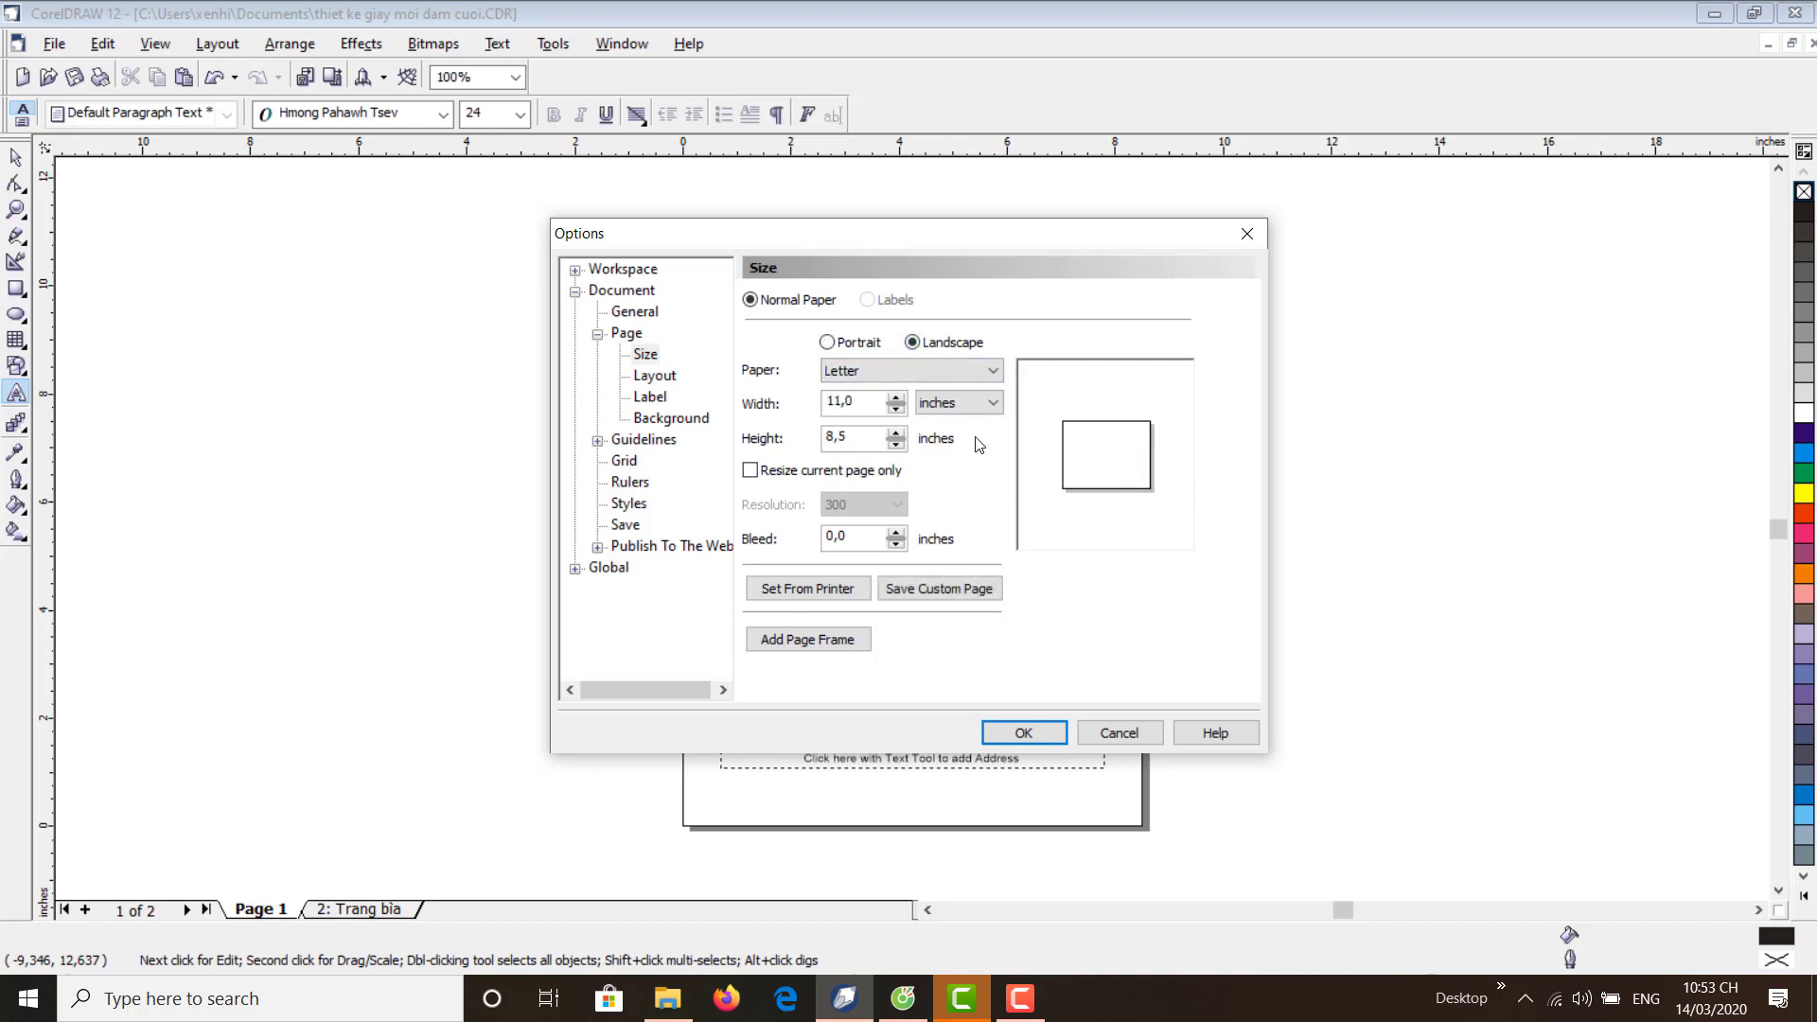
click(827, 343)
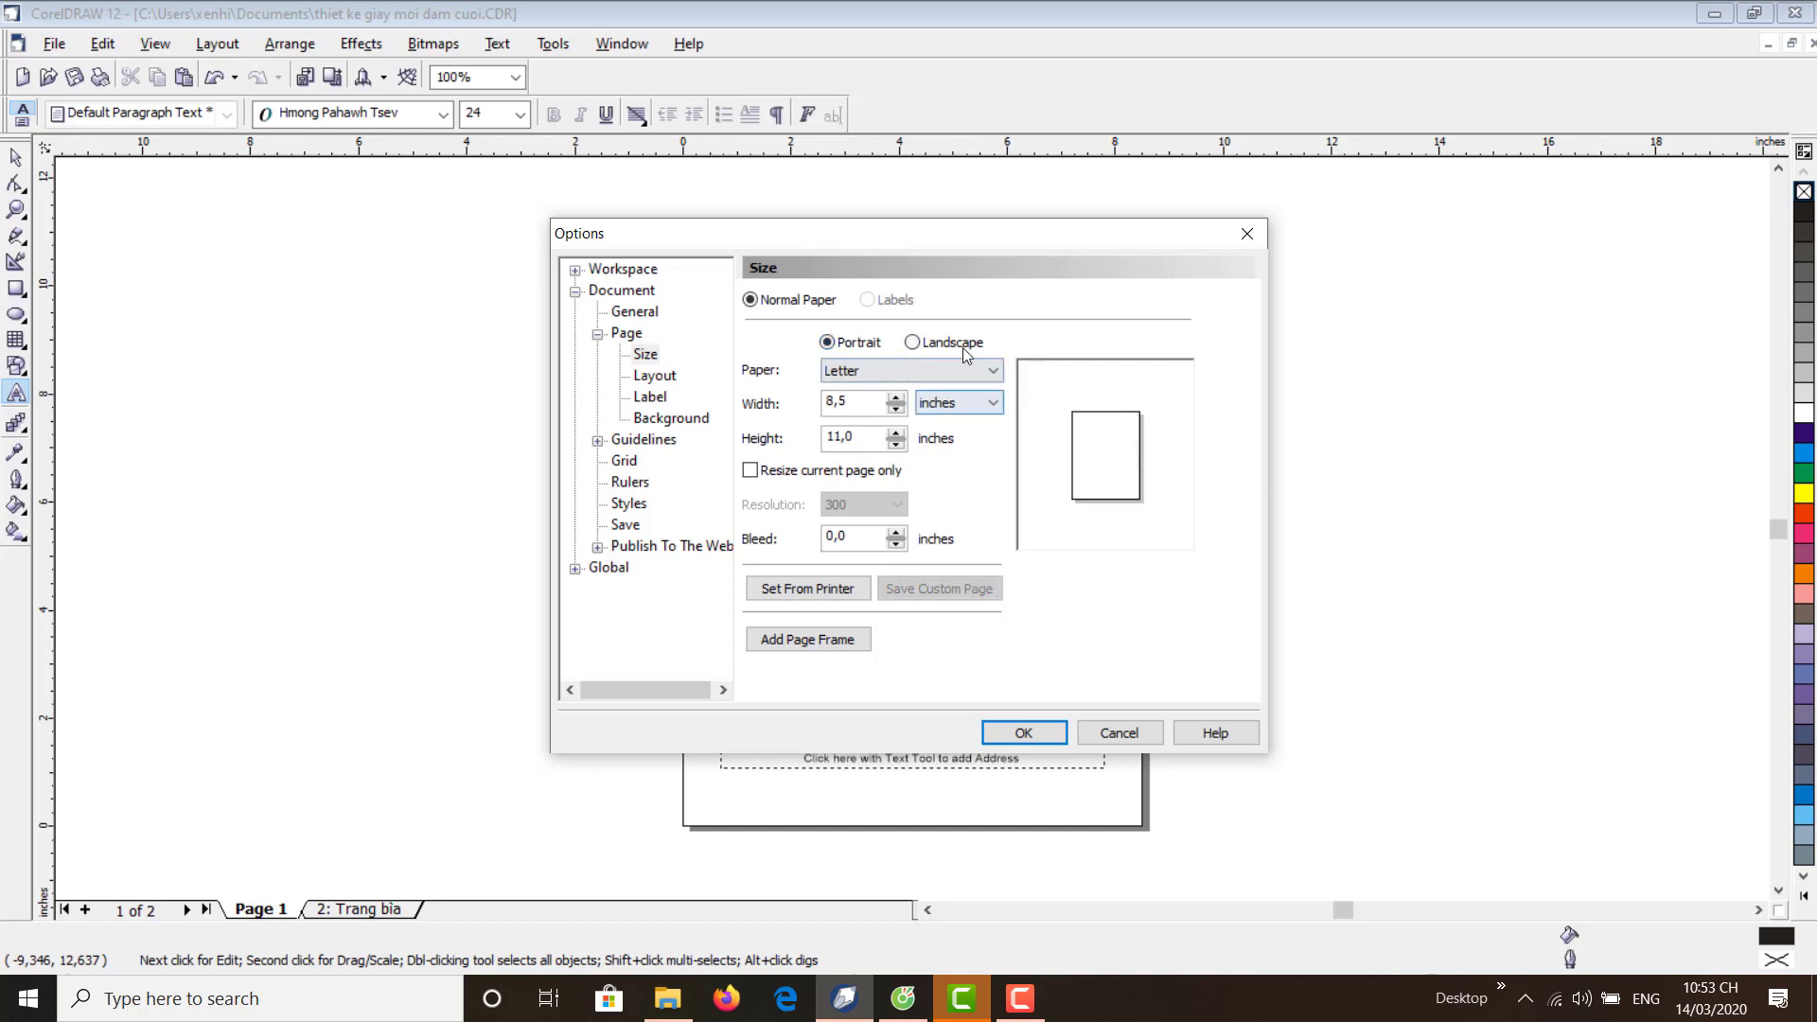
click(935, 349)
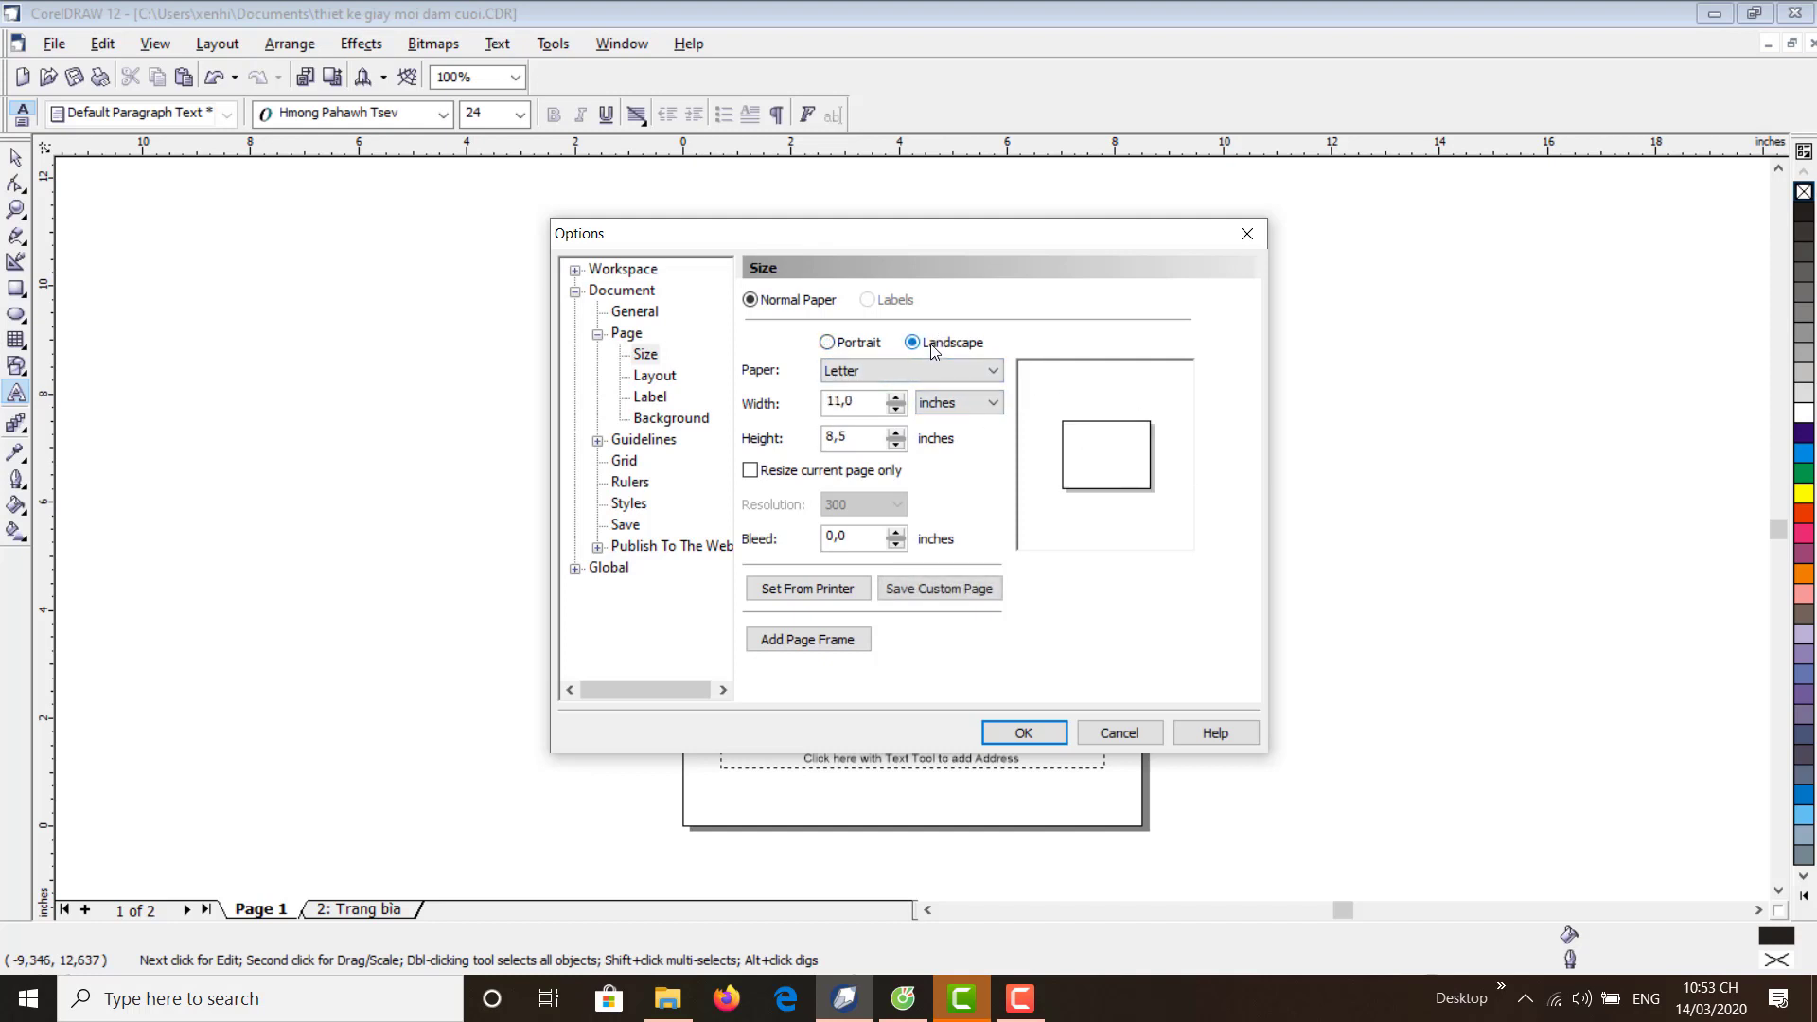
click(869, 372)
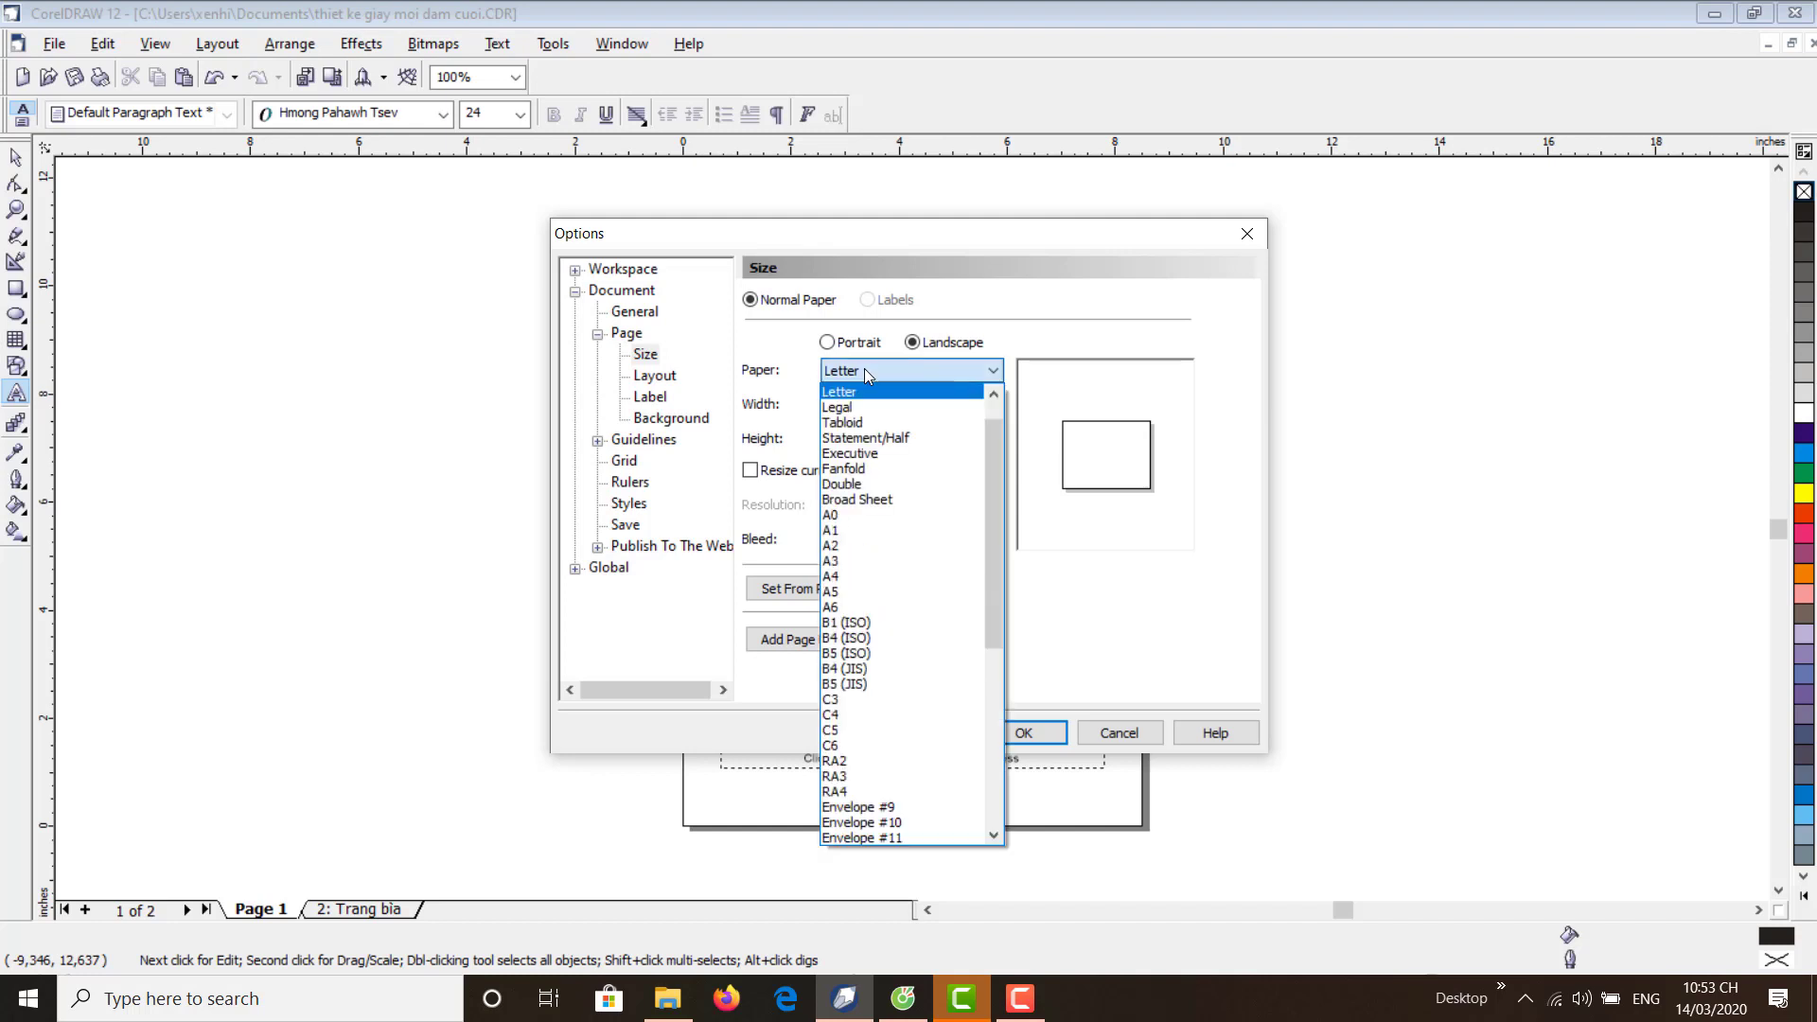
click(845, 577)
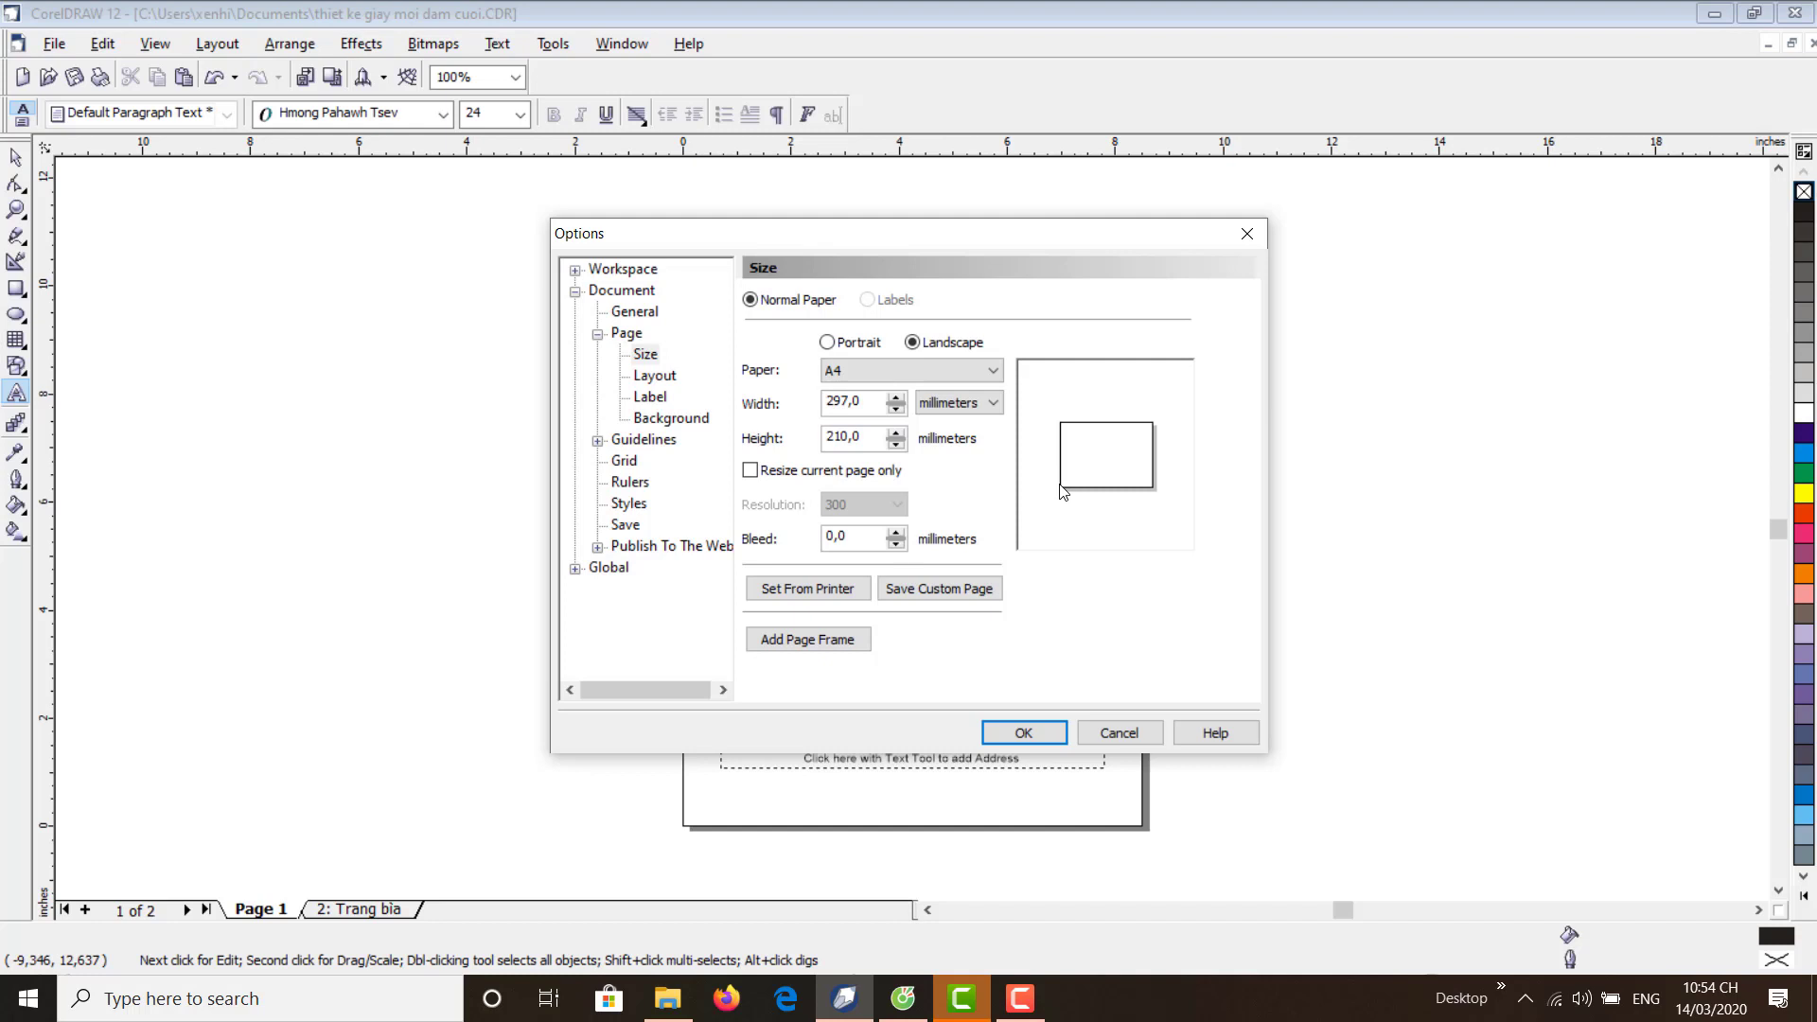
click(1024, 733)
- Move the "ghghghghgh" heading frame down inside the upper edge of the landscape page with the Pick tool and deselect it
key(space)
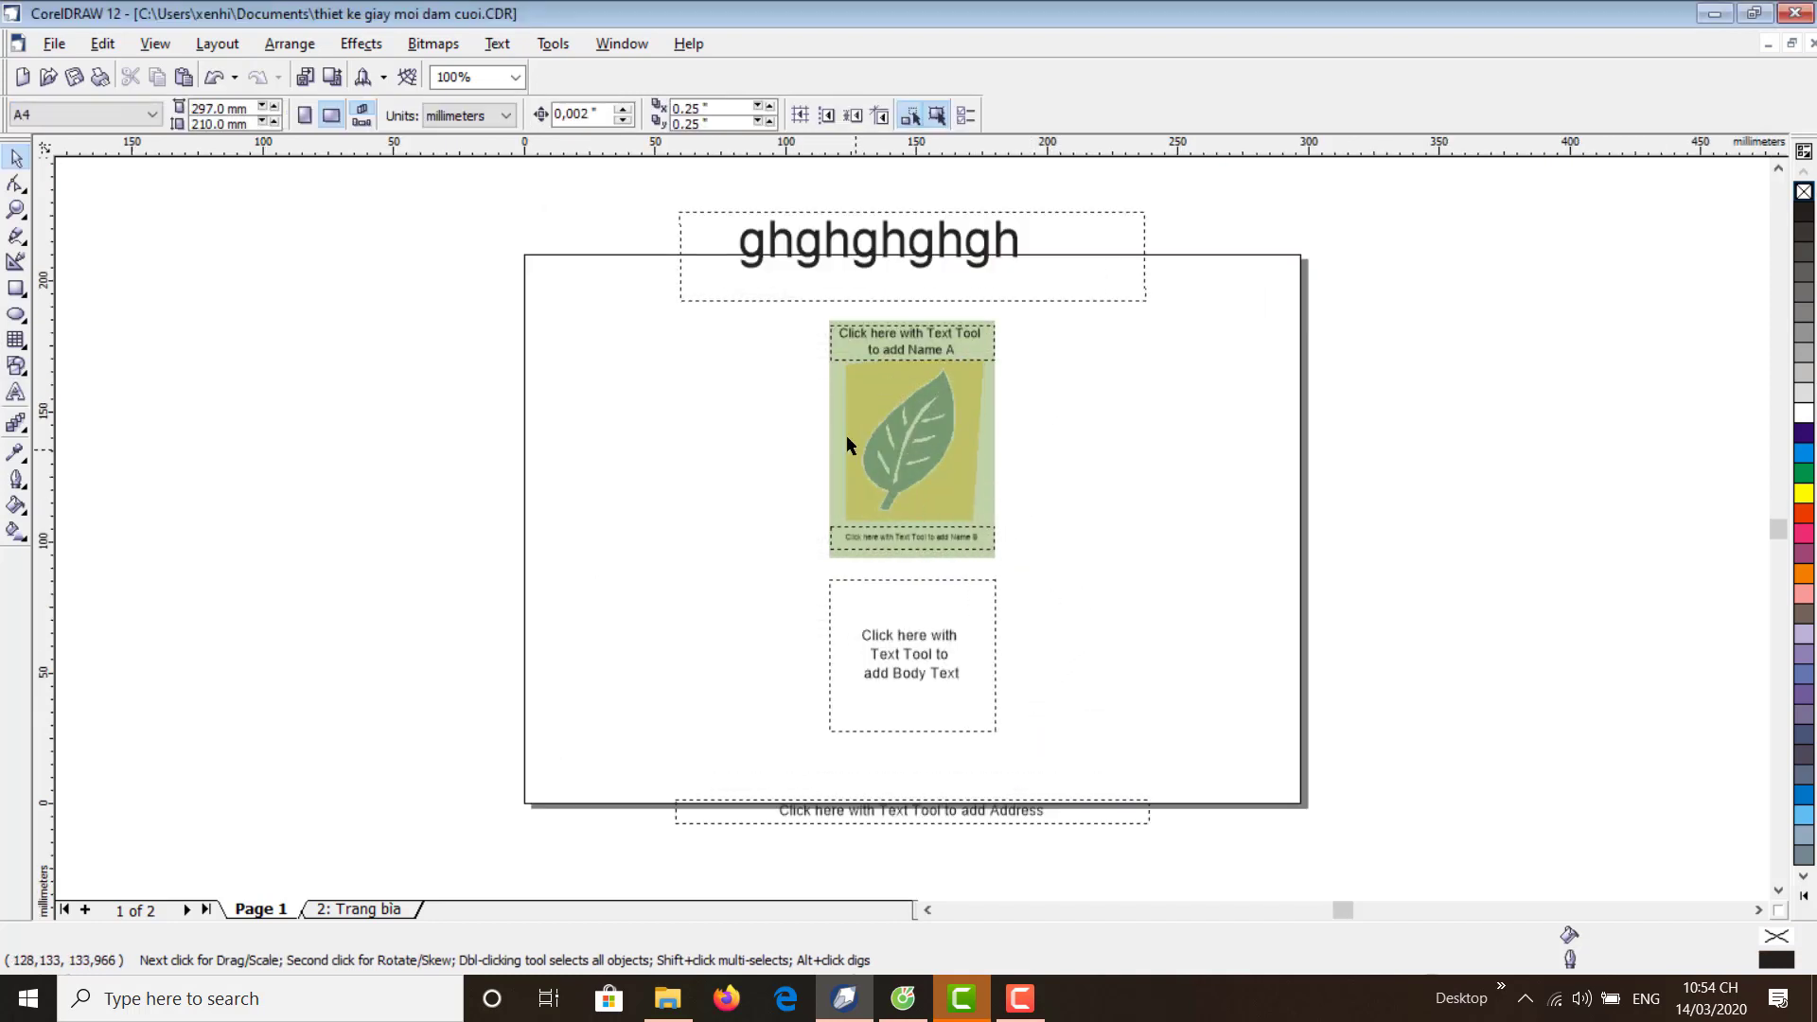
click(893, 219)
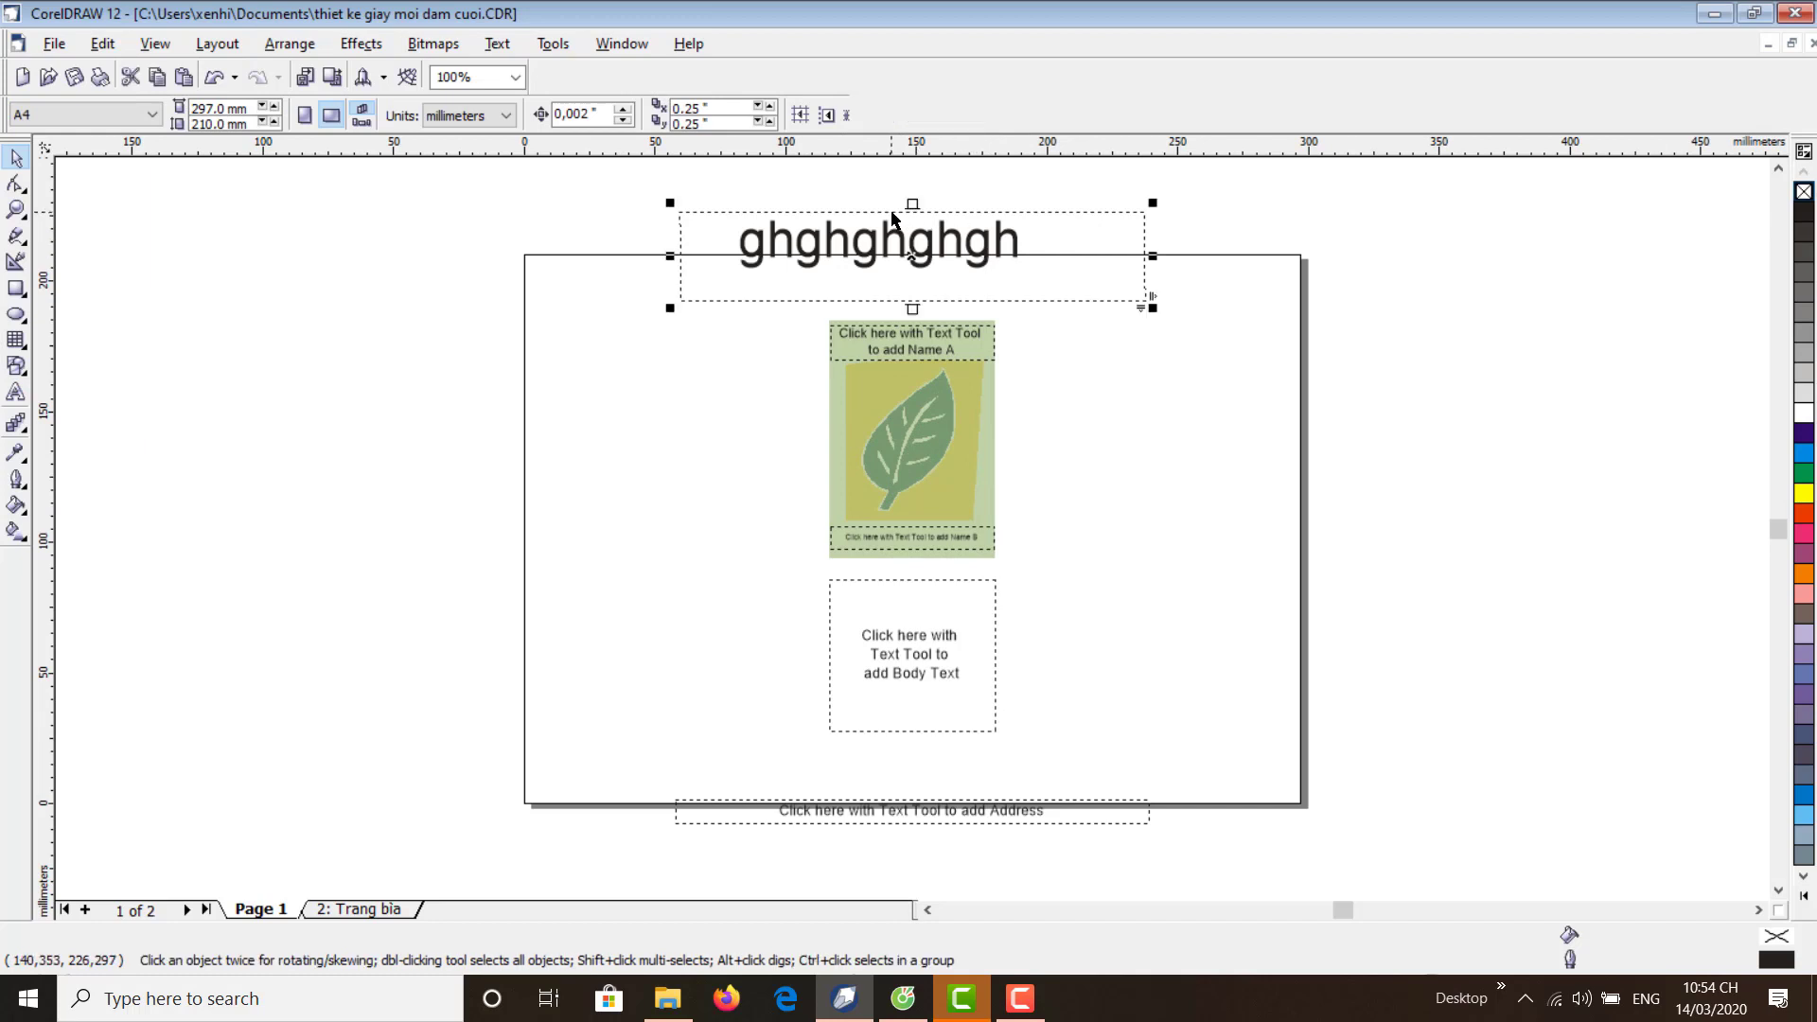
drag(897, 224, 898, 273)
click(1146, 441)
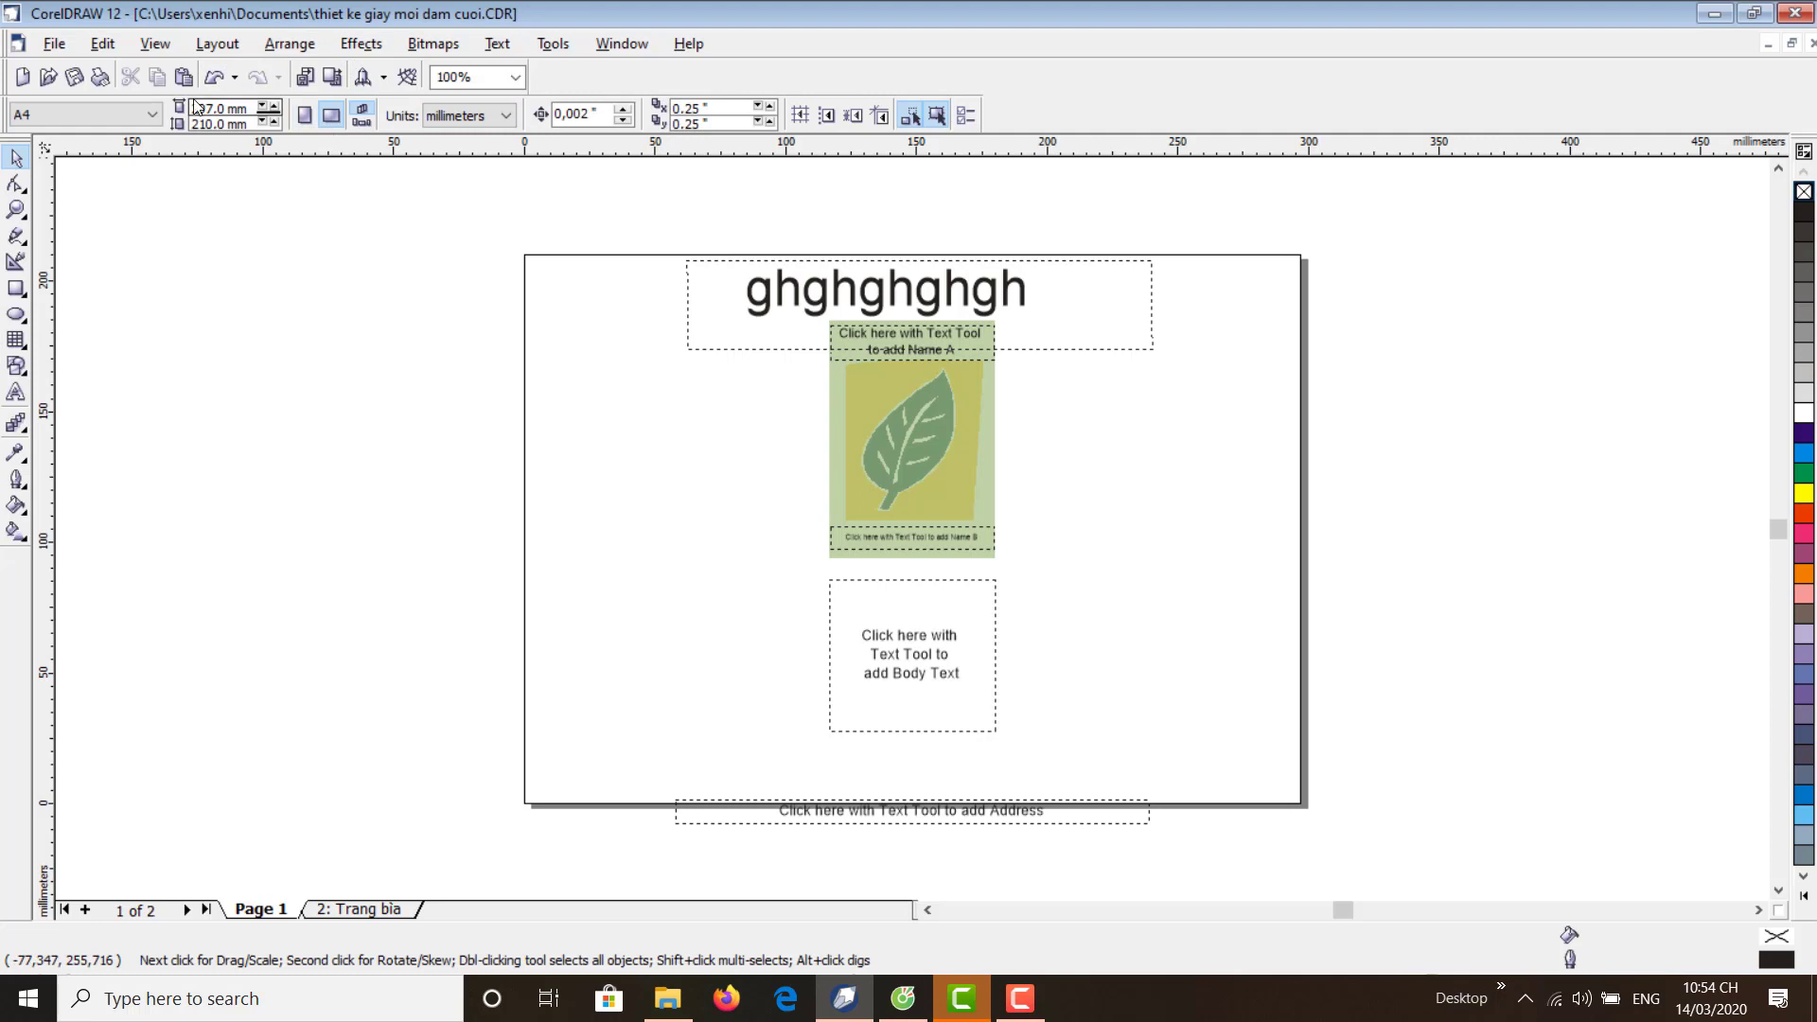
- Try the portrait and landscape orientations for the A4 paper in the page size settings and cancel the dialog
click(237, 42)
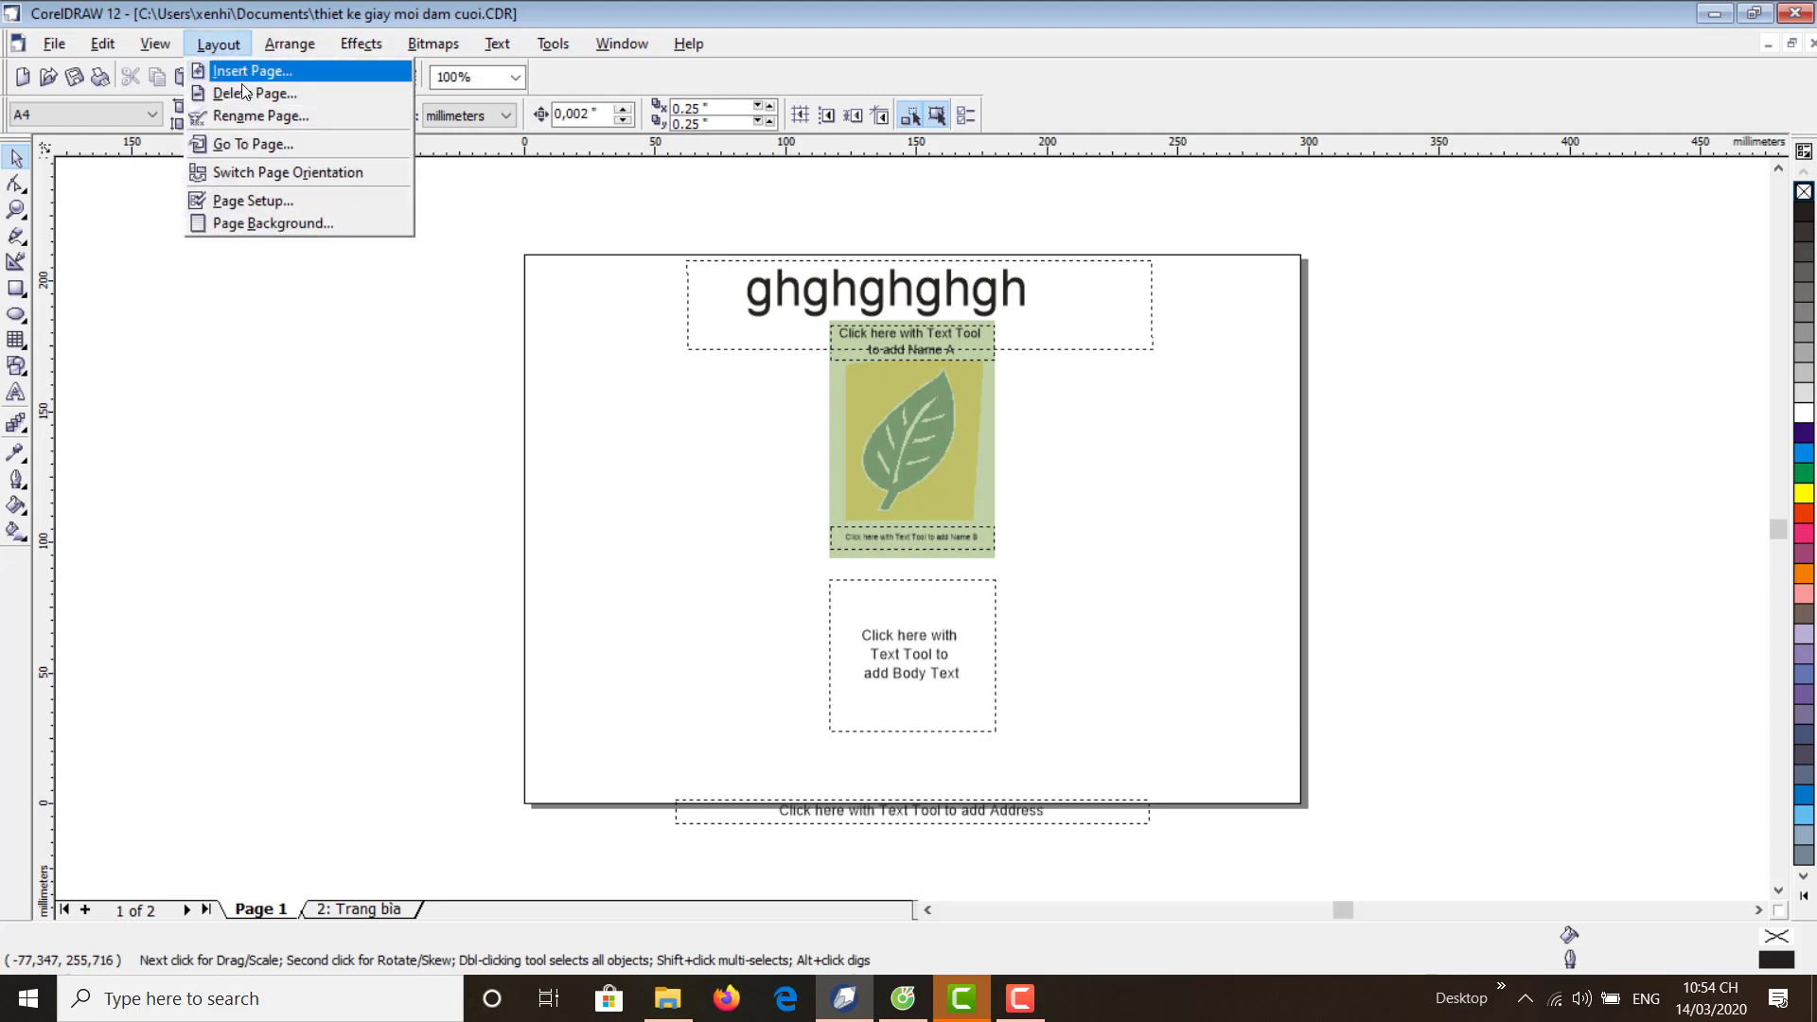
click(293, 203)
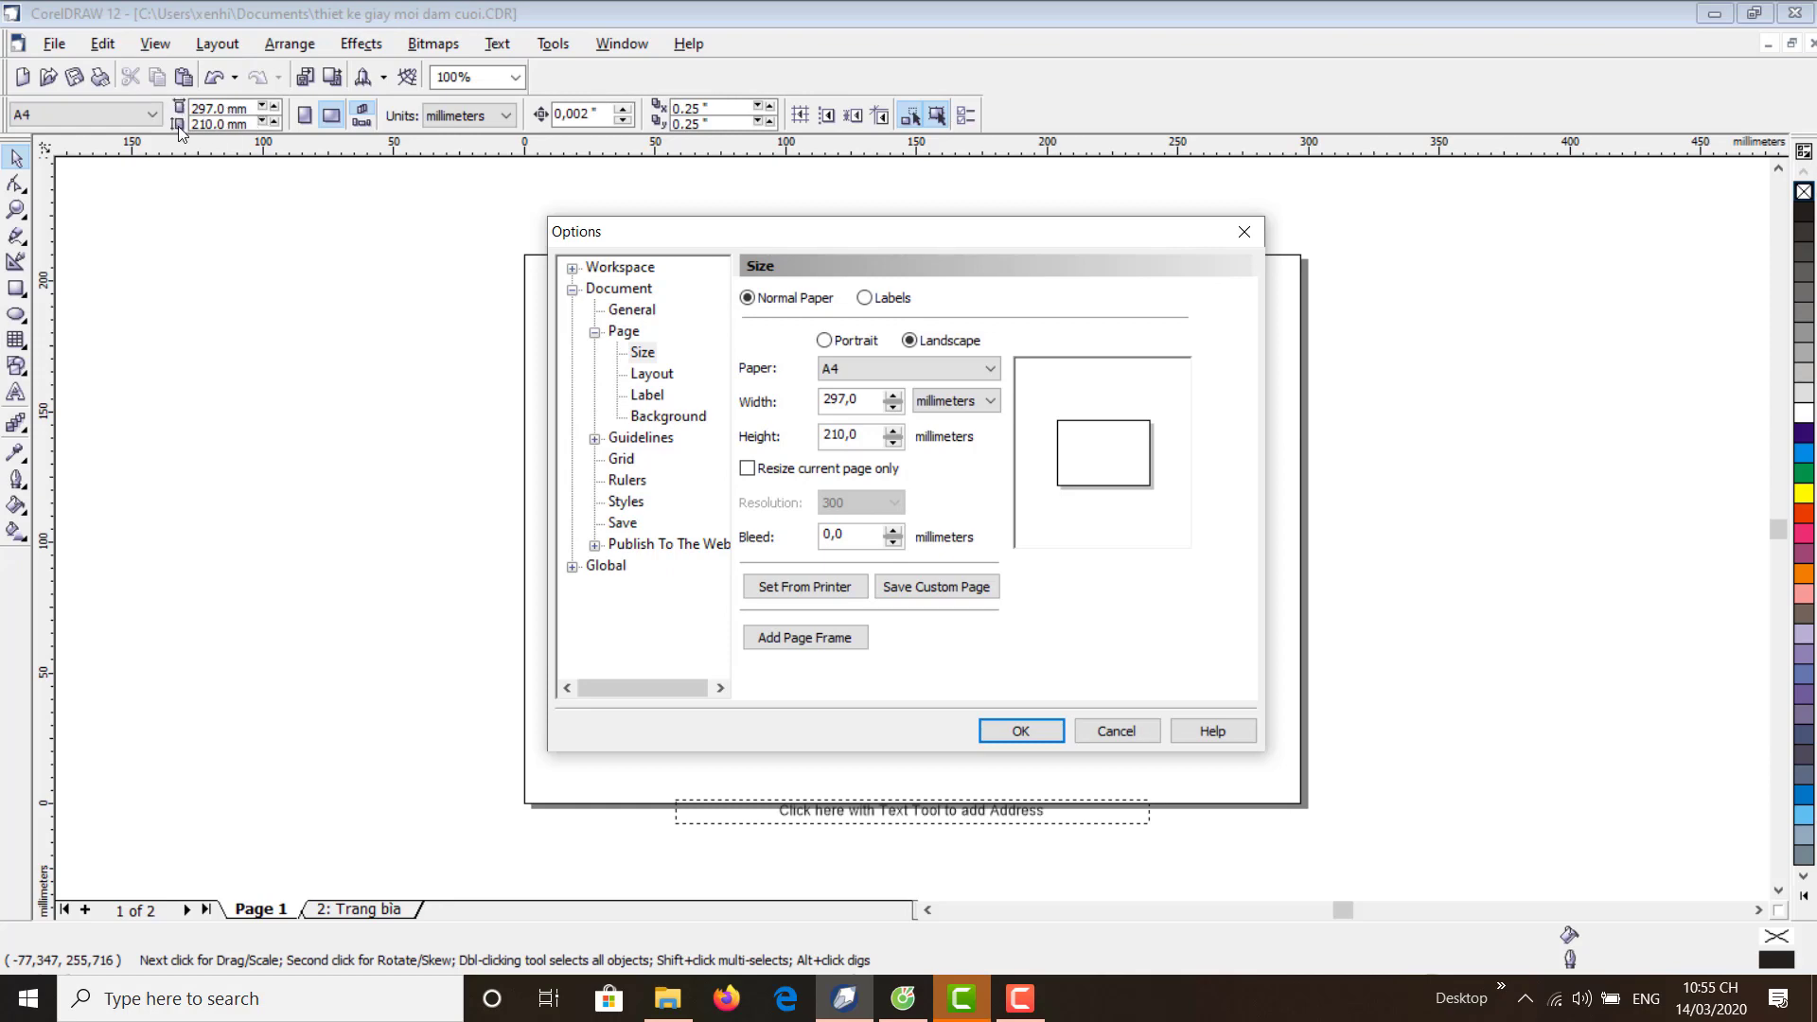
click(824, 341)
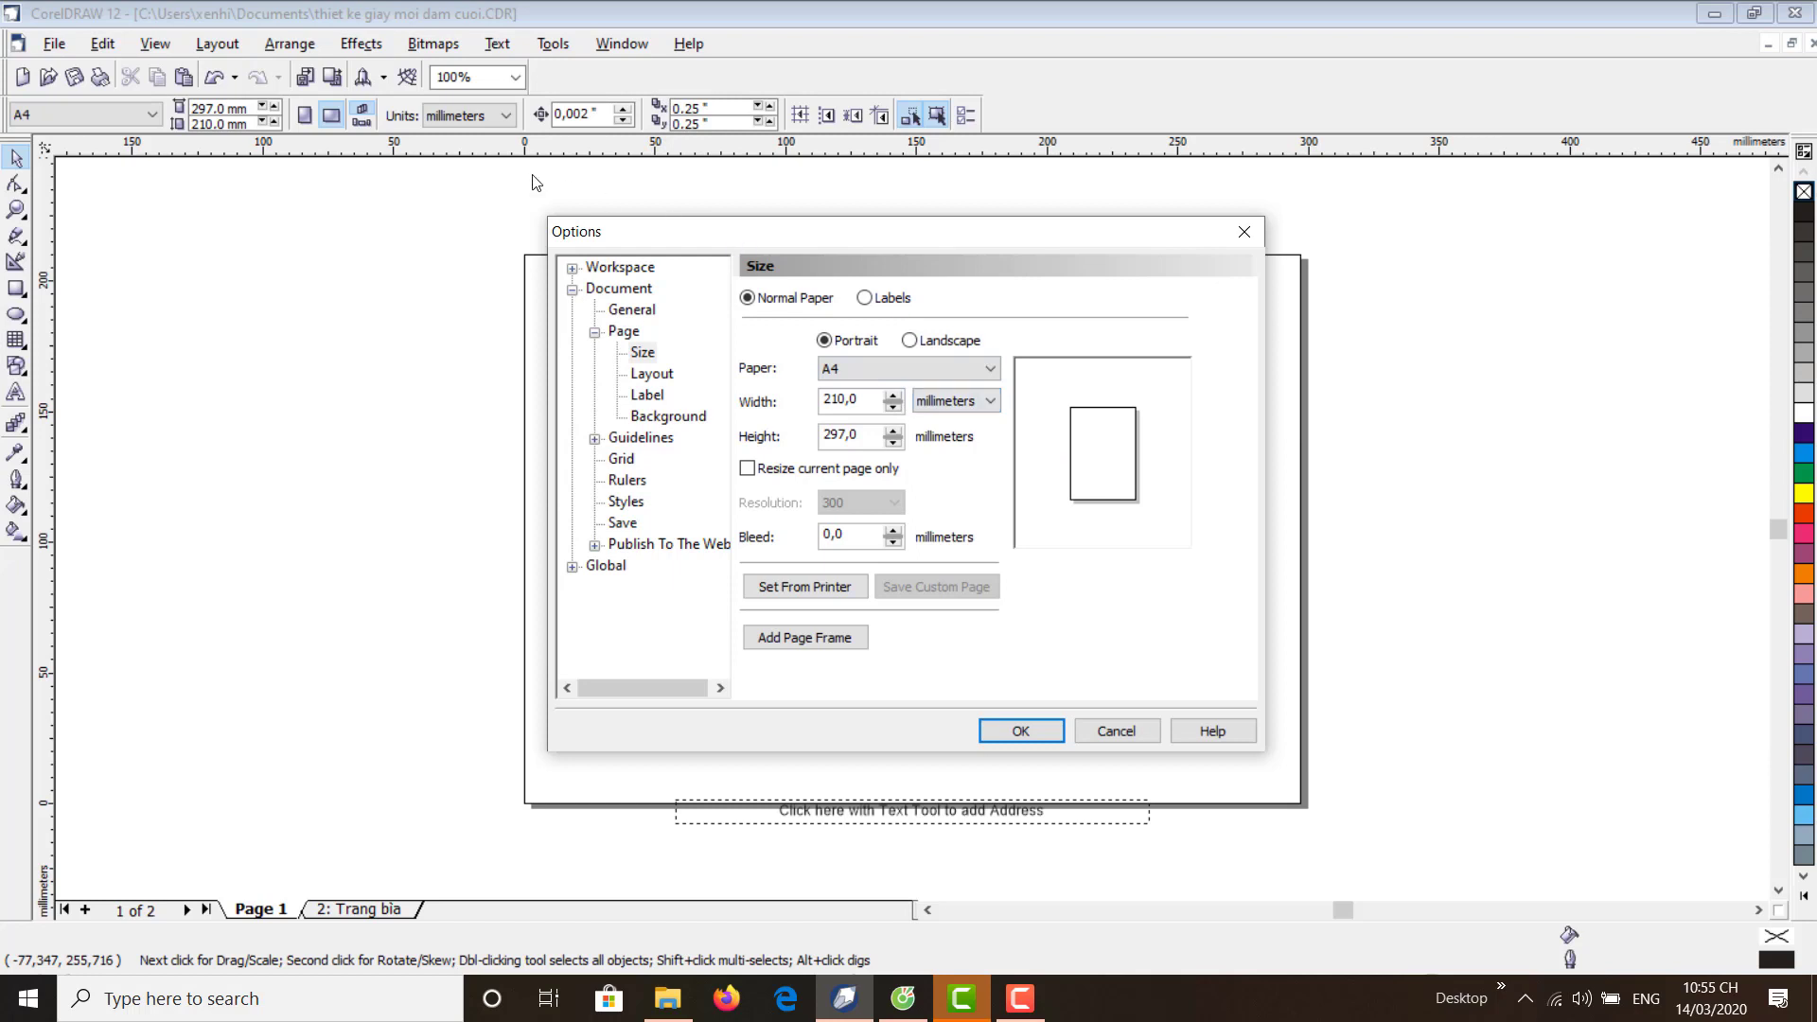
click(920, 343)
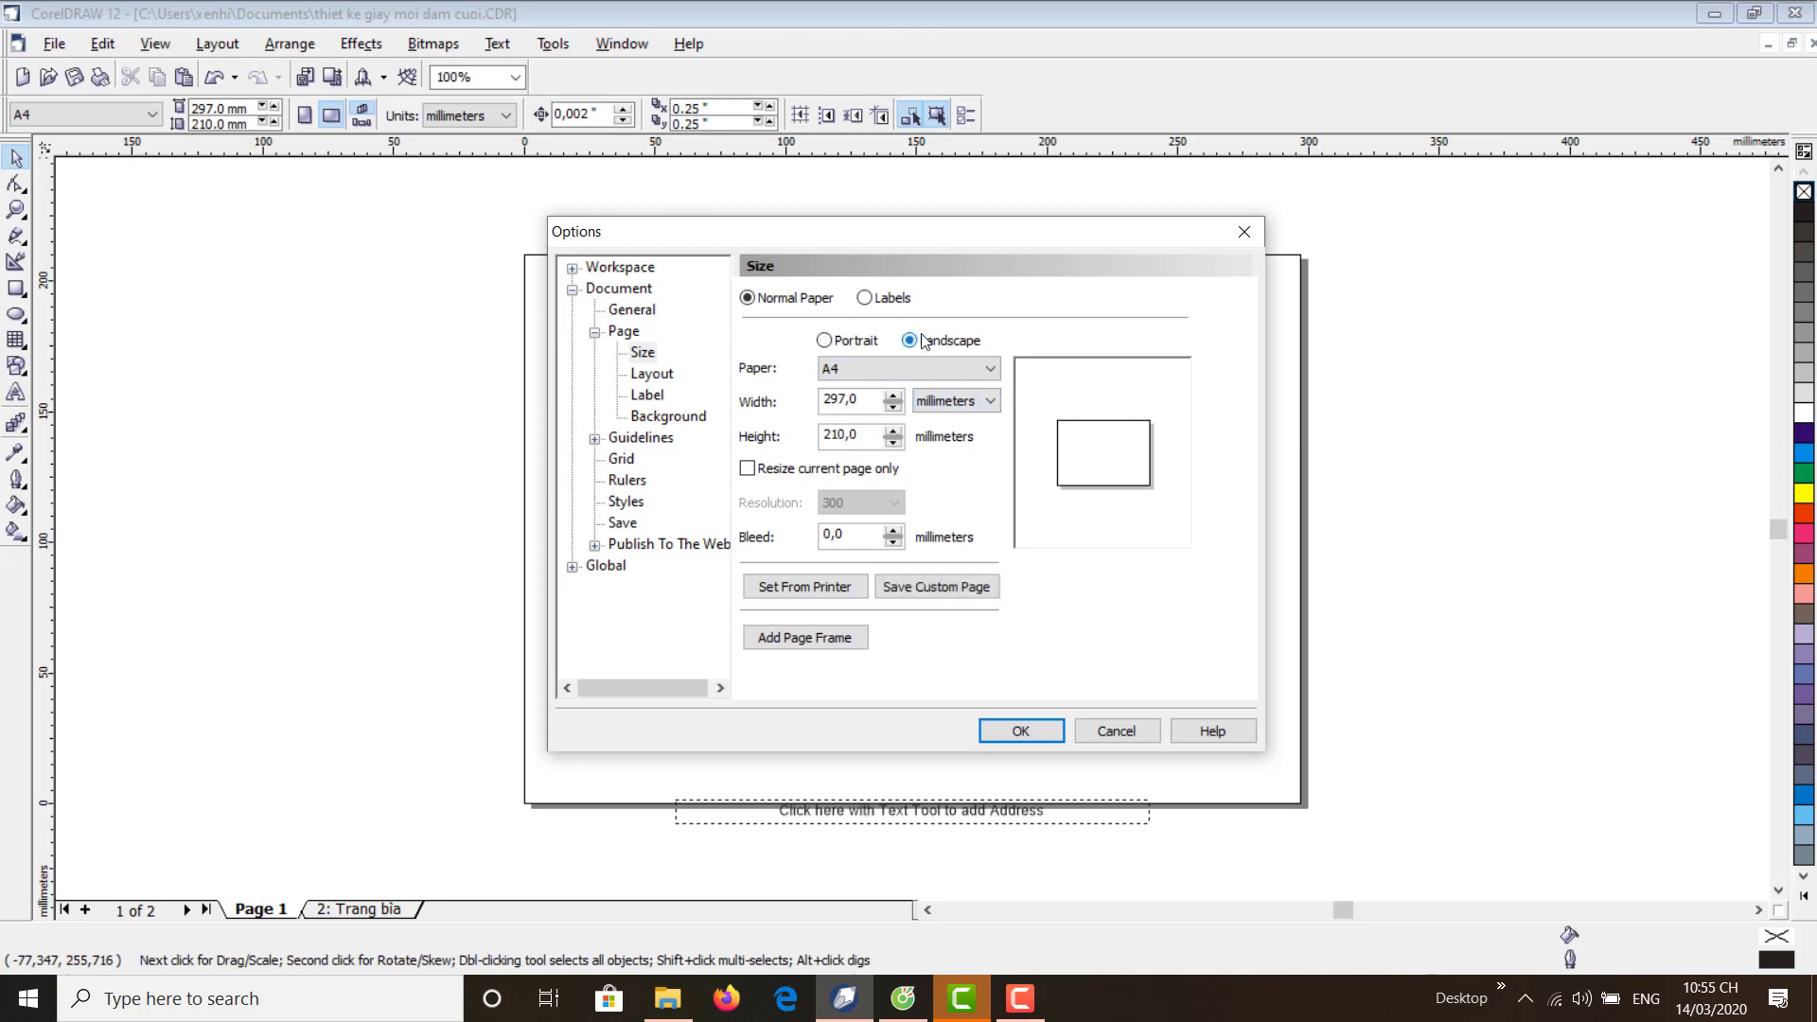
click(330, 117)
click(1111, 731)
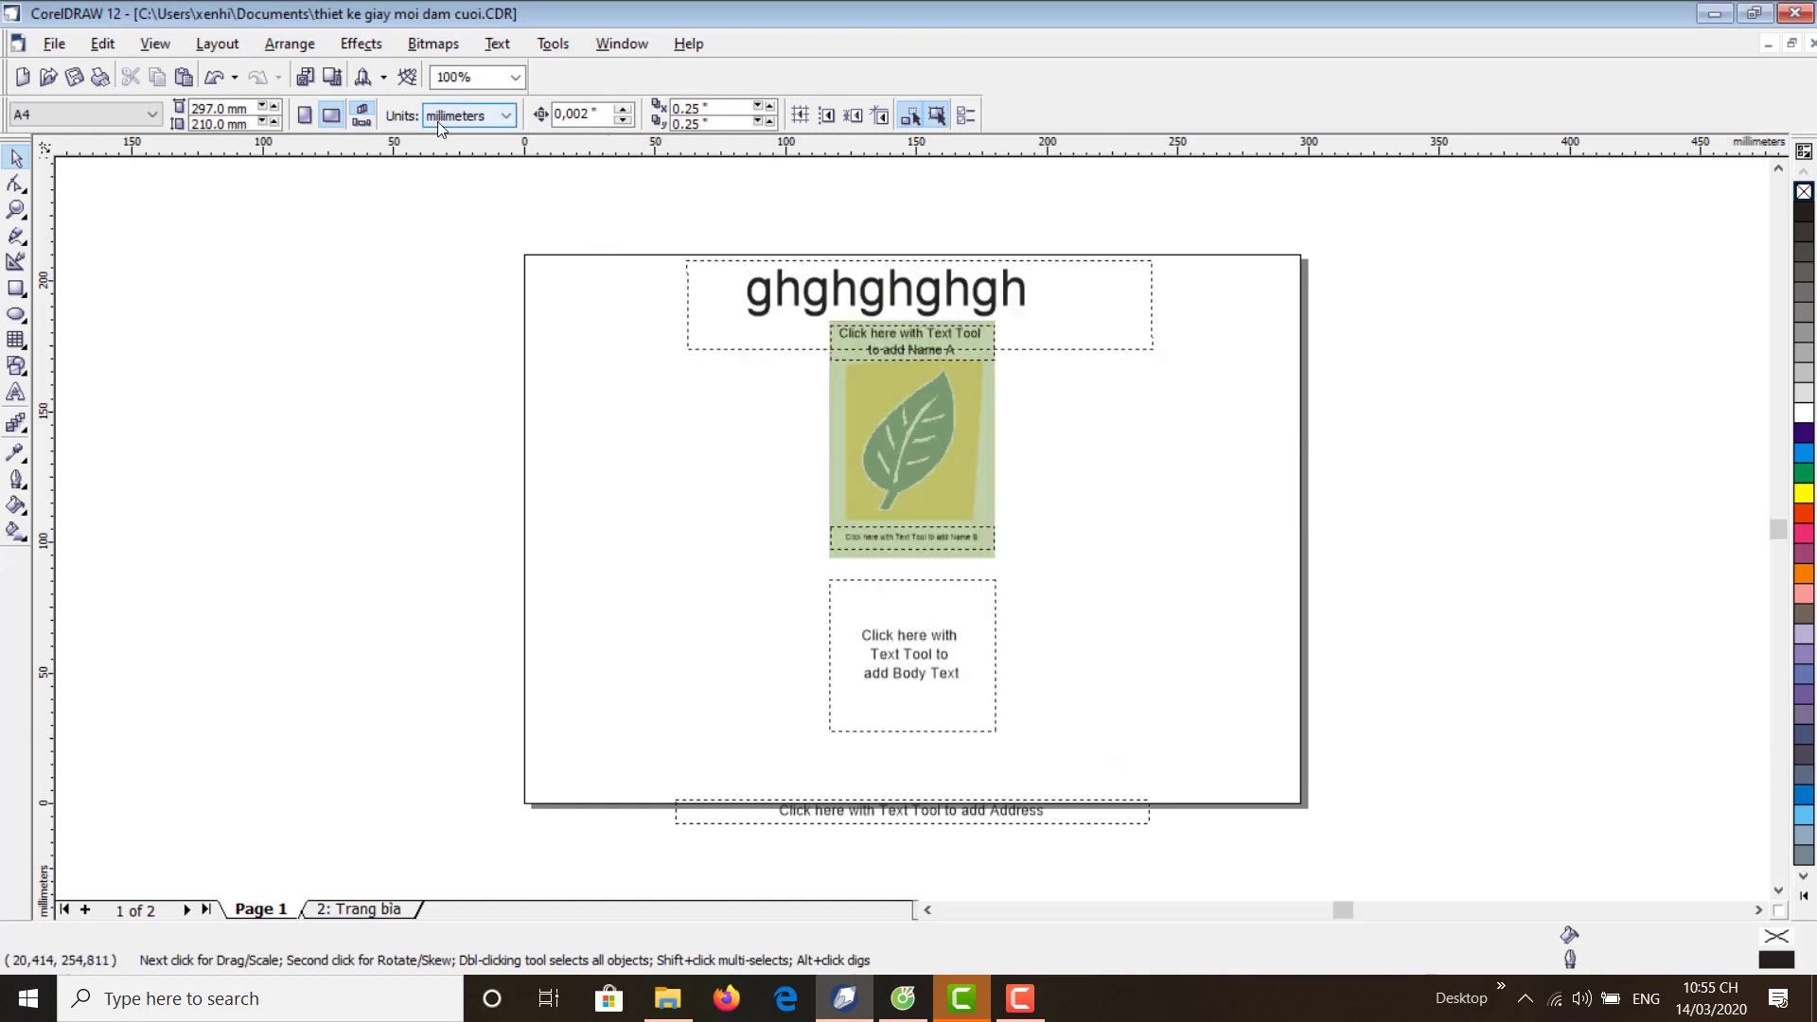
- Examine the available drawing units and the paper sizes in the page setup, keeping millimeters and A4
click(505, 116)
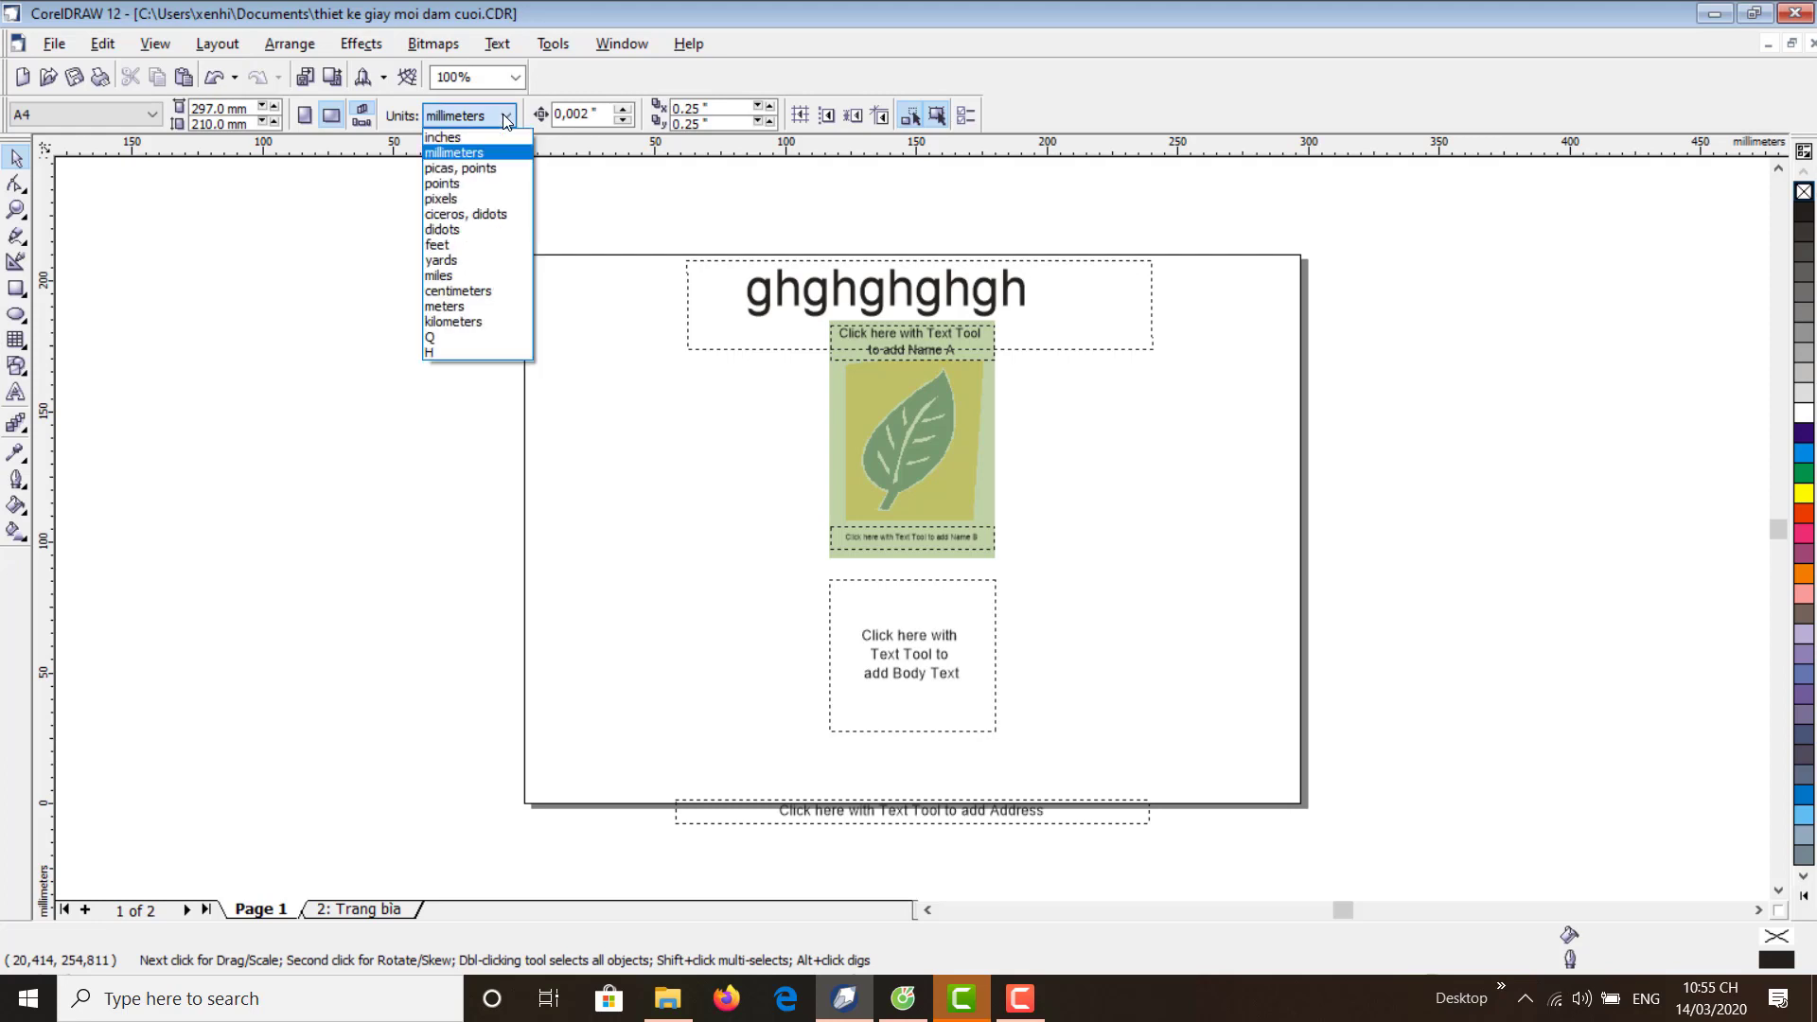
click(508, 114)
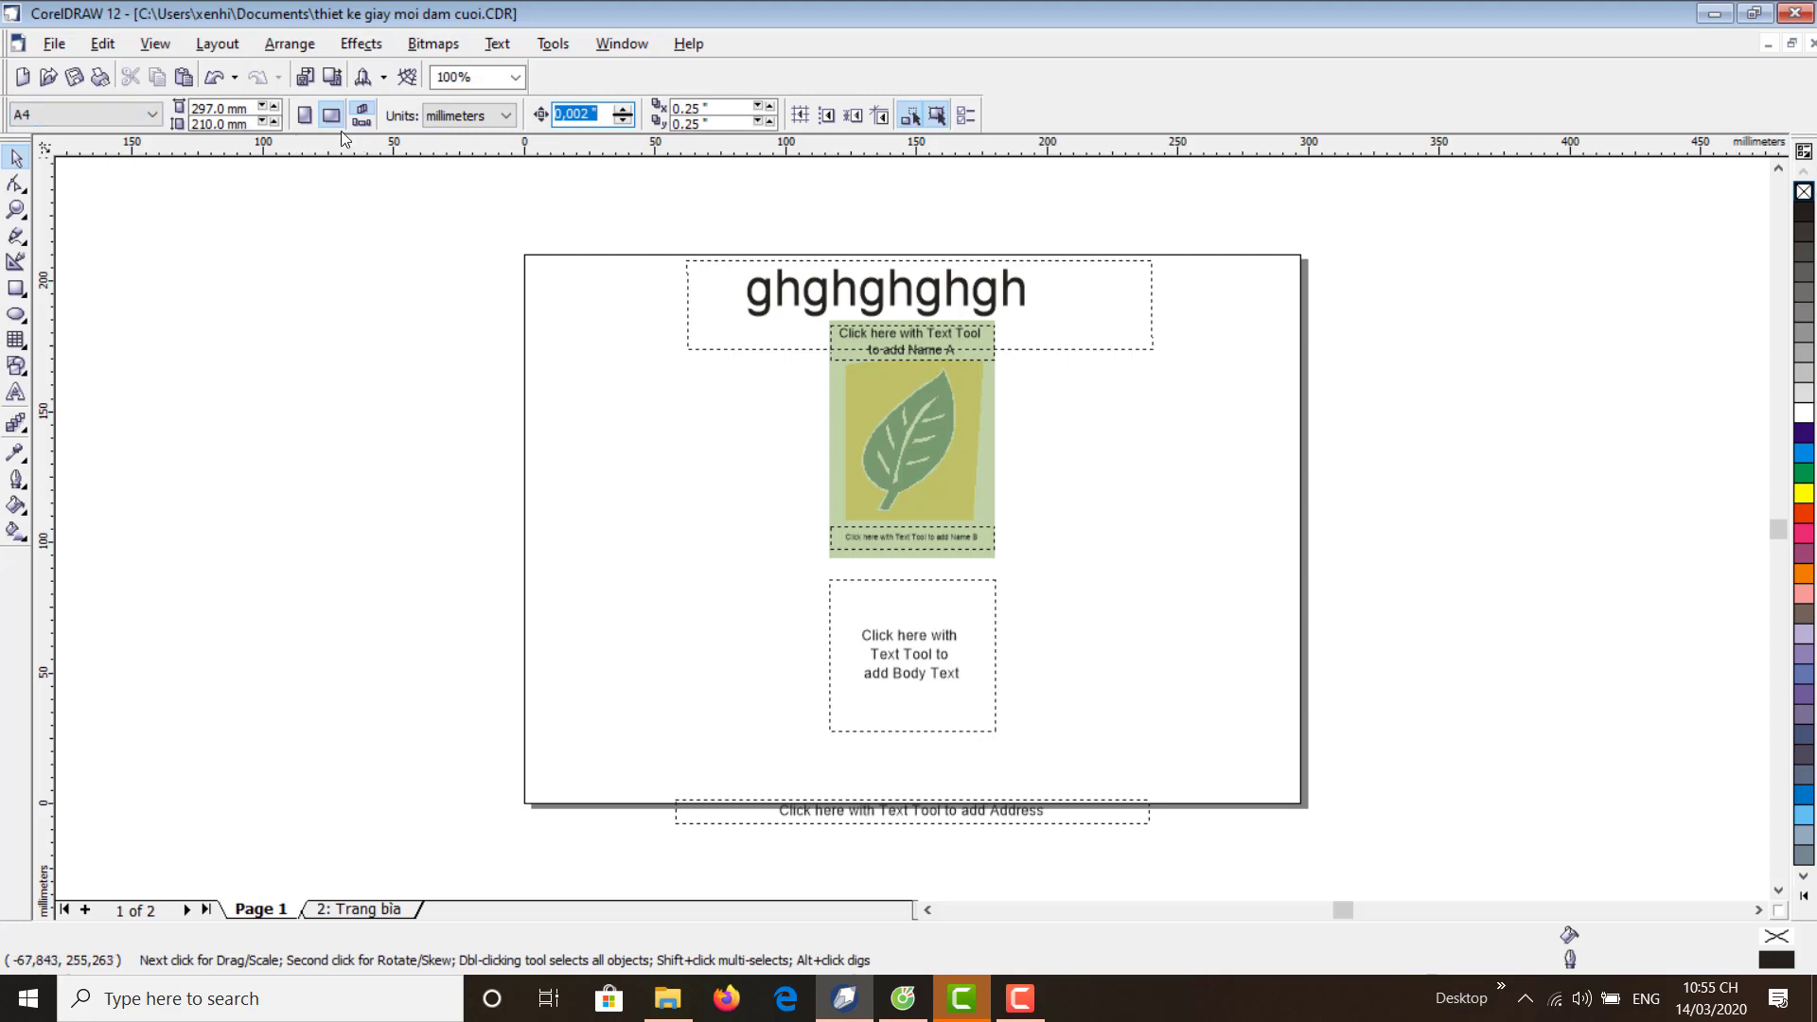
click(225, 47)
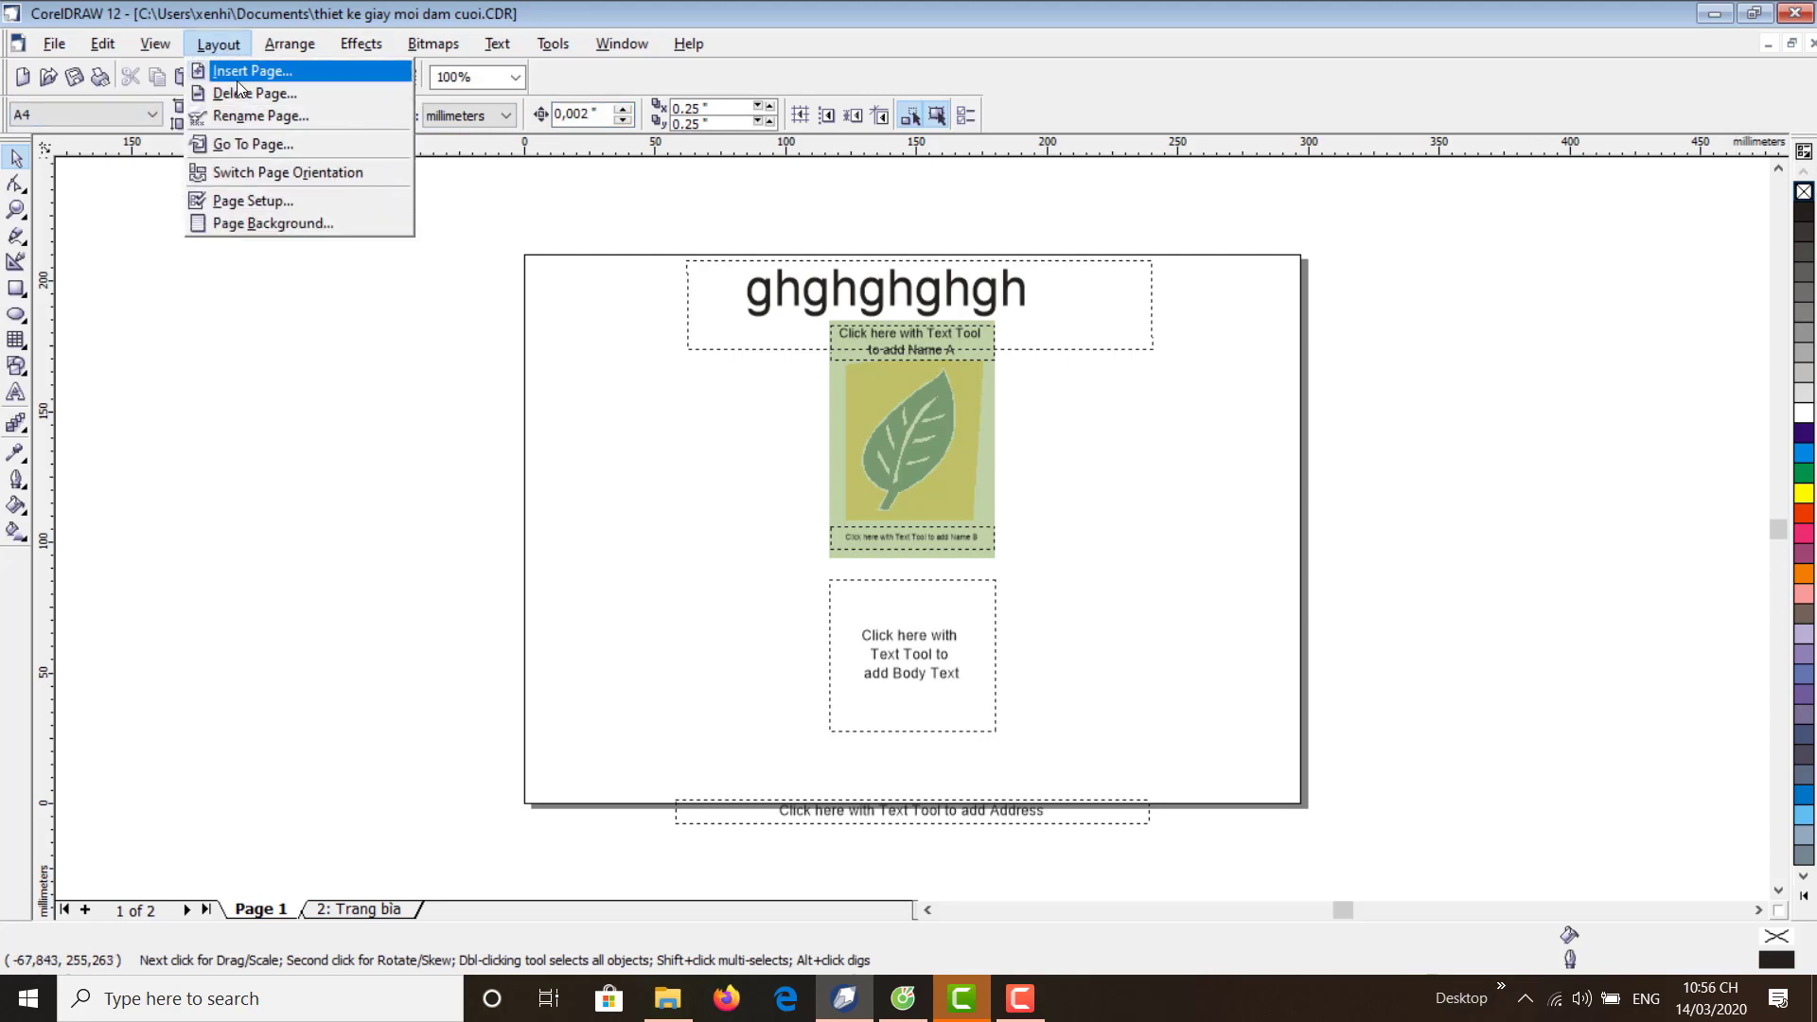
click(248, 200)
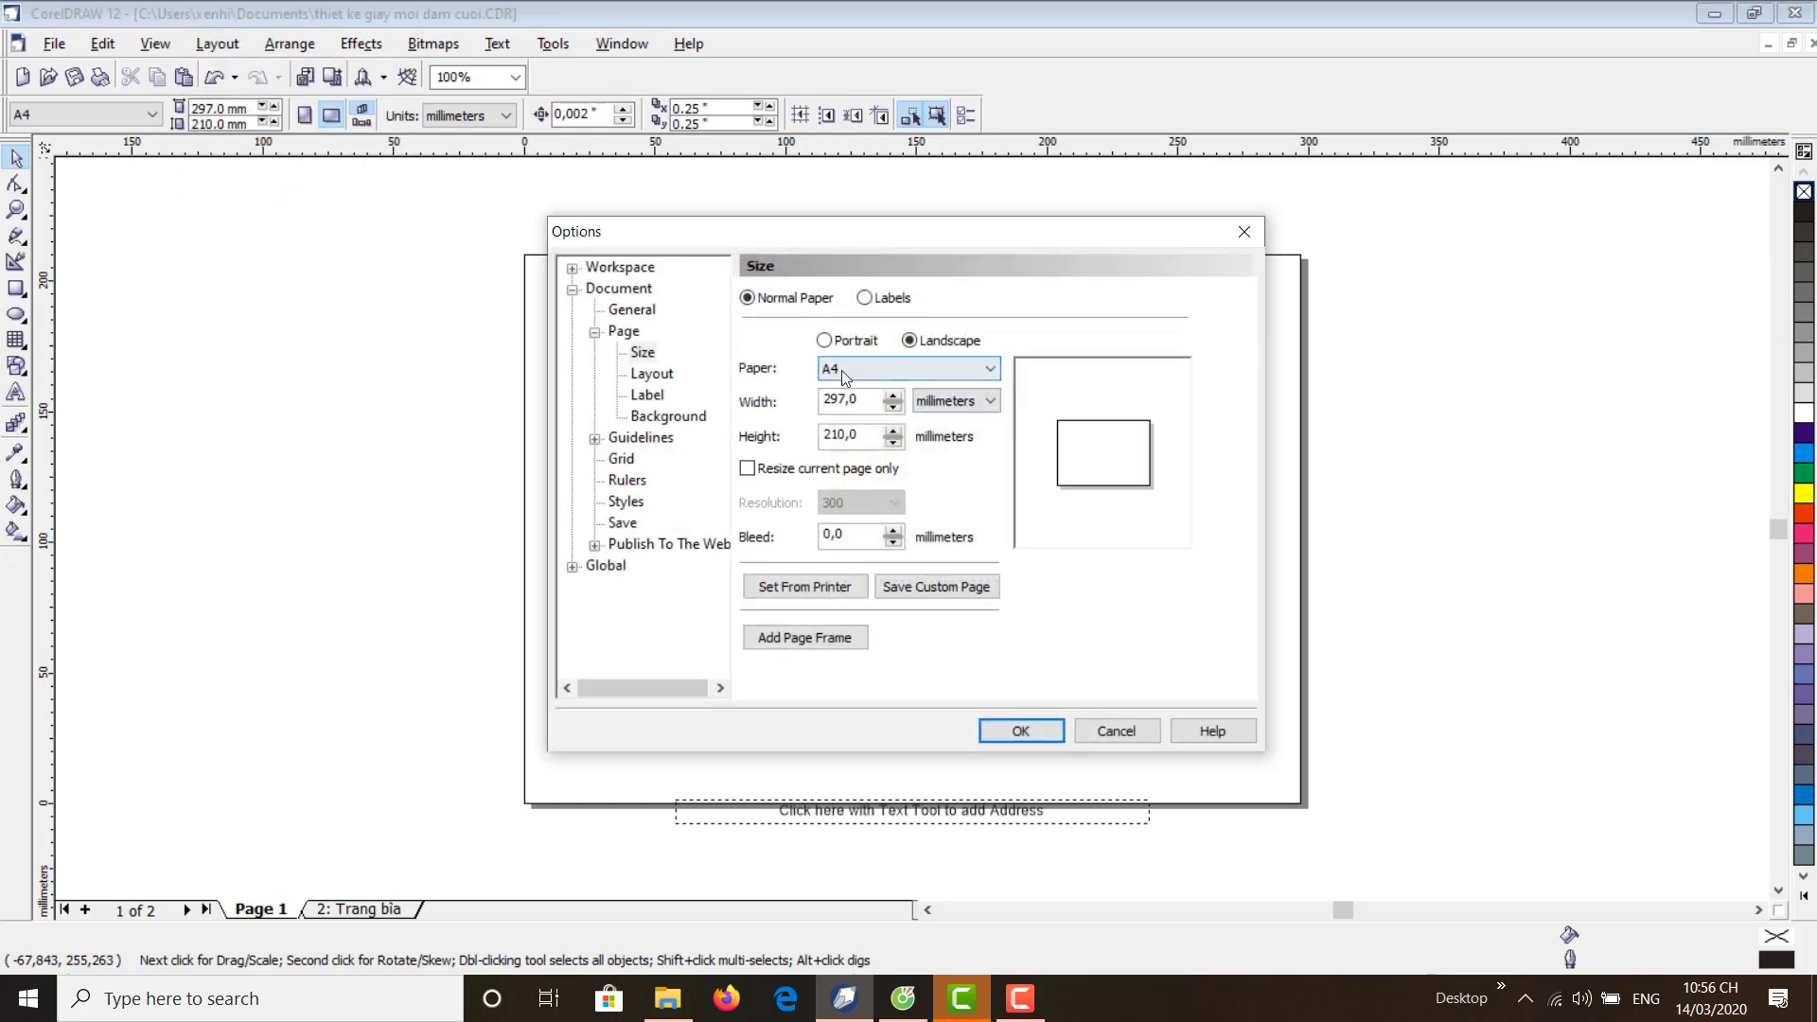
click(918, 368)
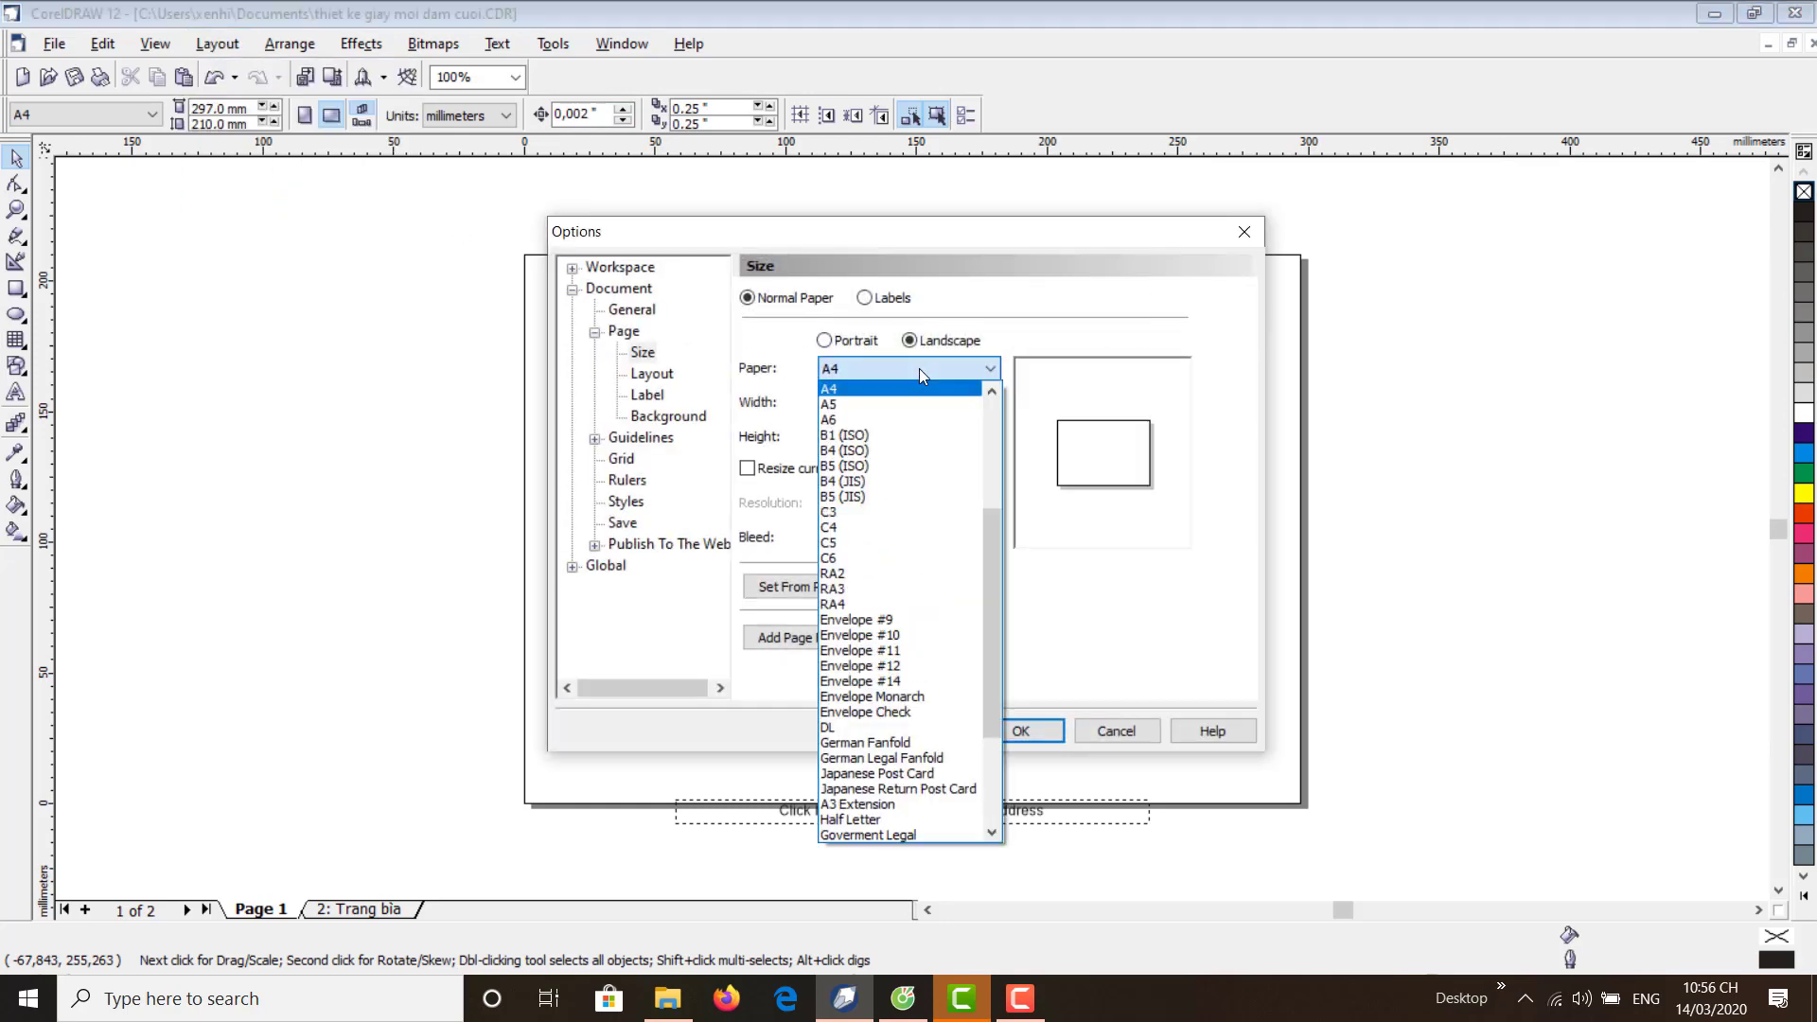
click(847, 396)
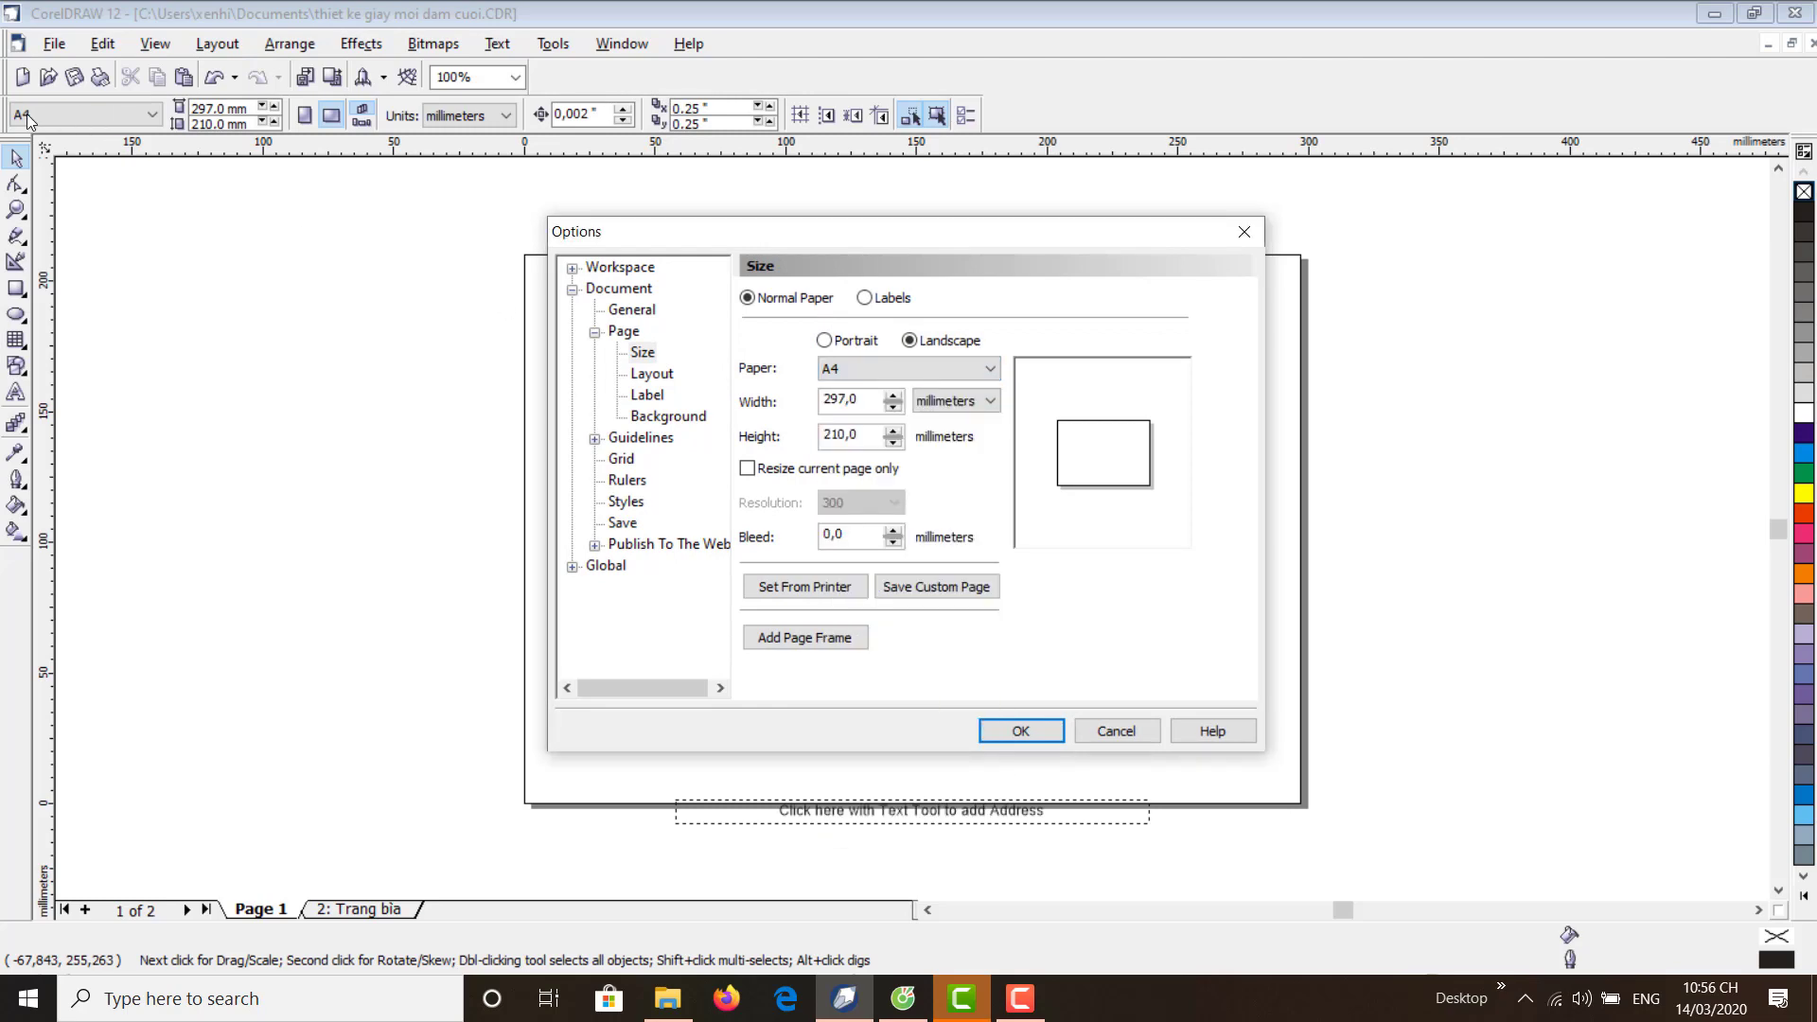
click(1047, 728)
- Change the page's paper size to Letter and dismiss the warning dialog
click(152, 114)
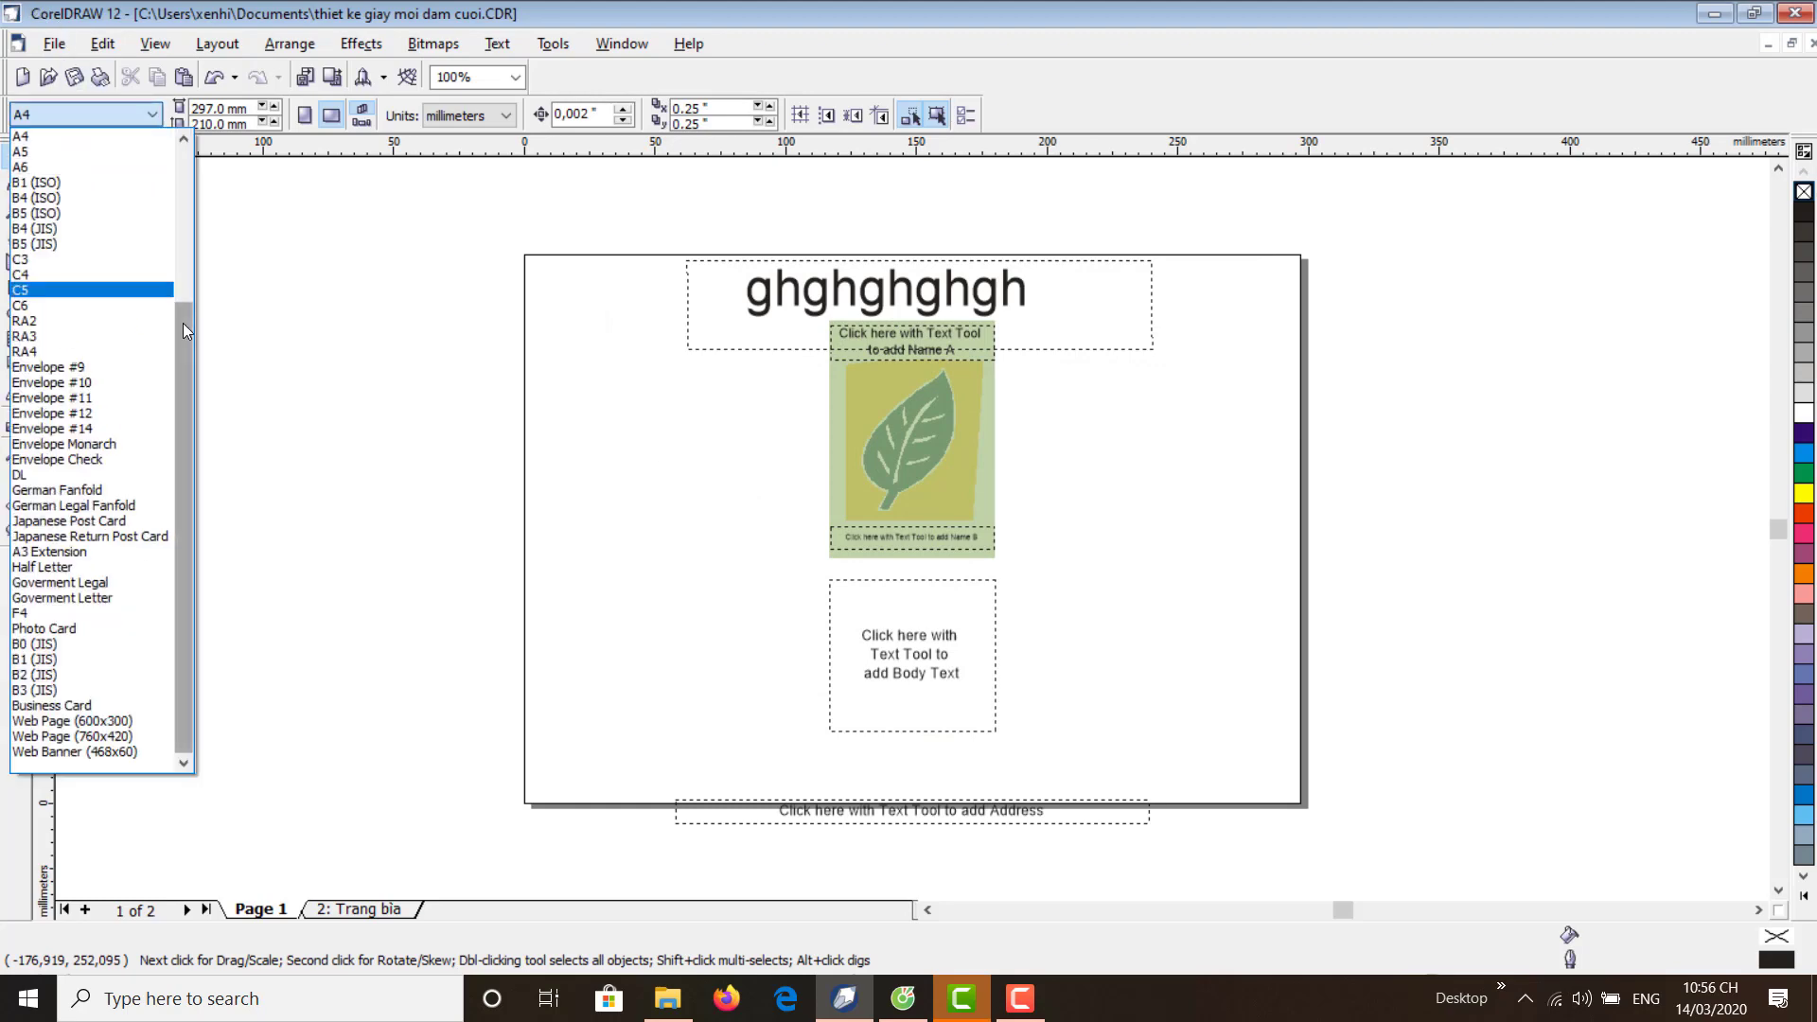
drag(183, 322, 182, 115)
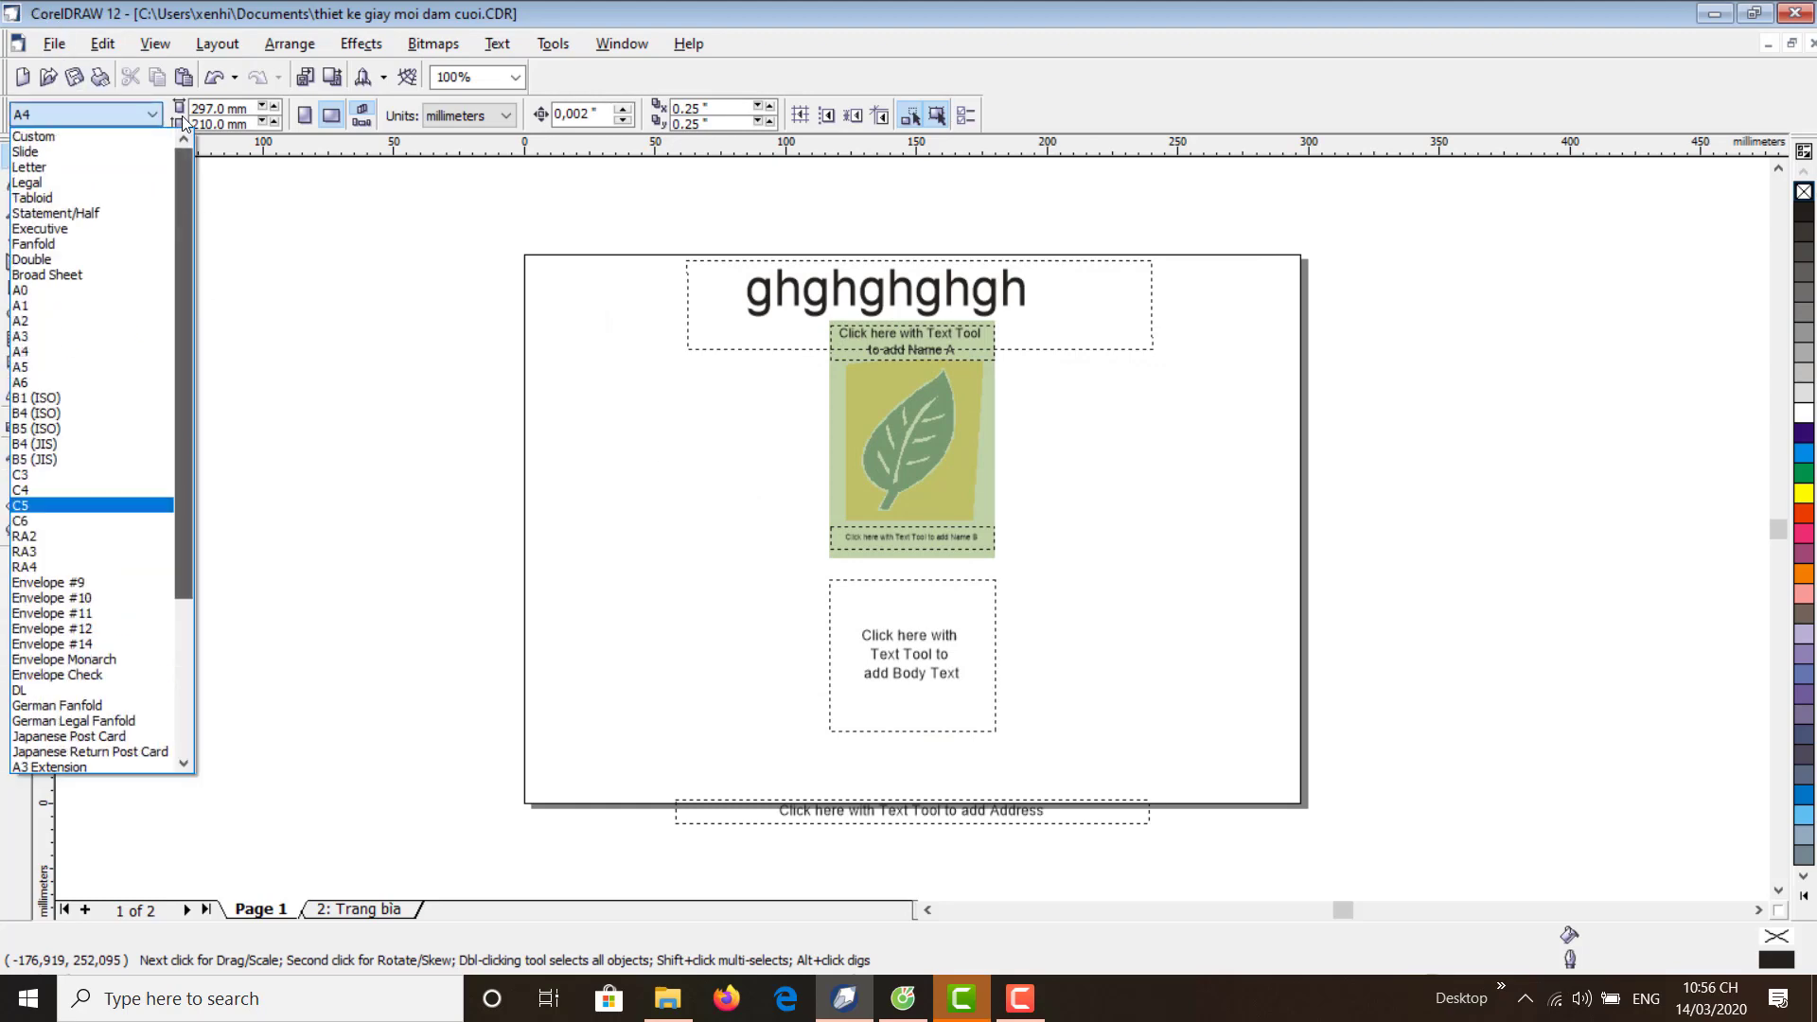
click(38, 167)
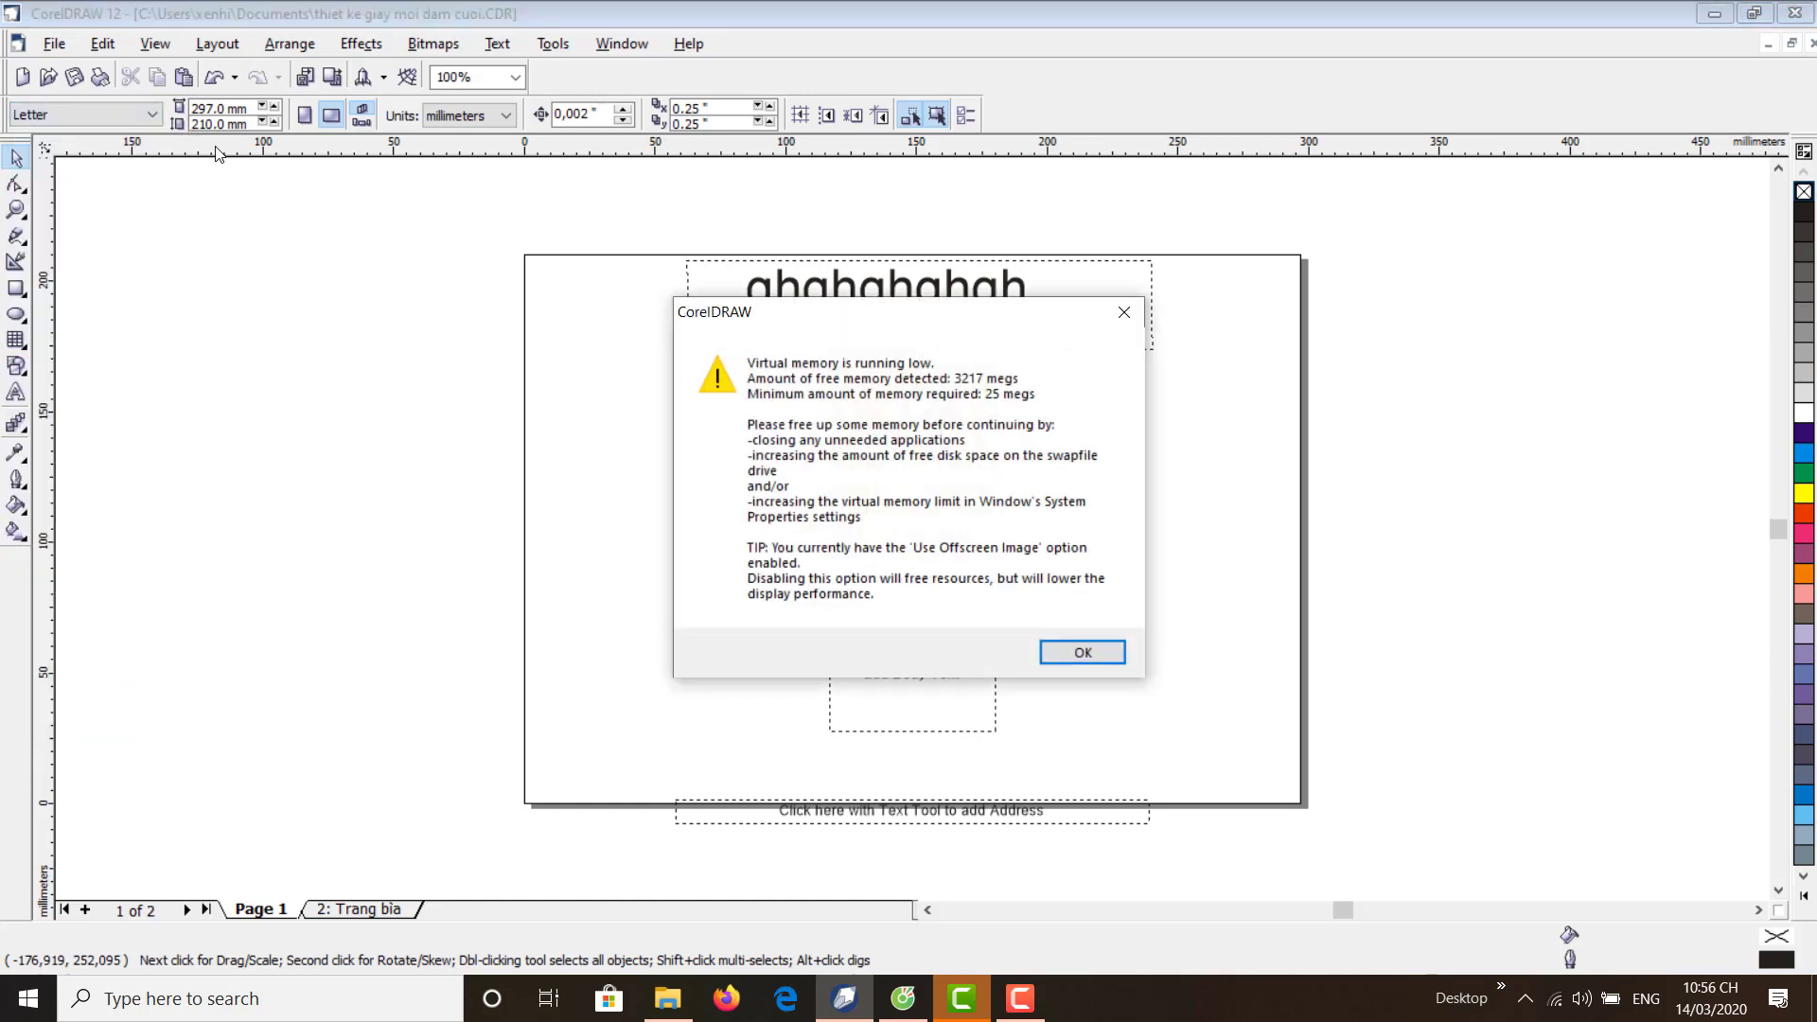
click(1126, 312)
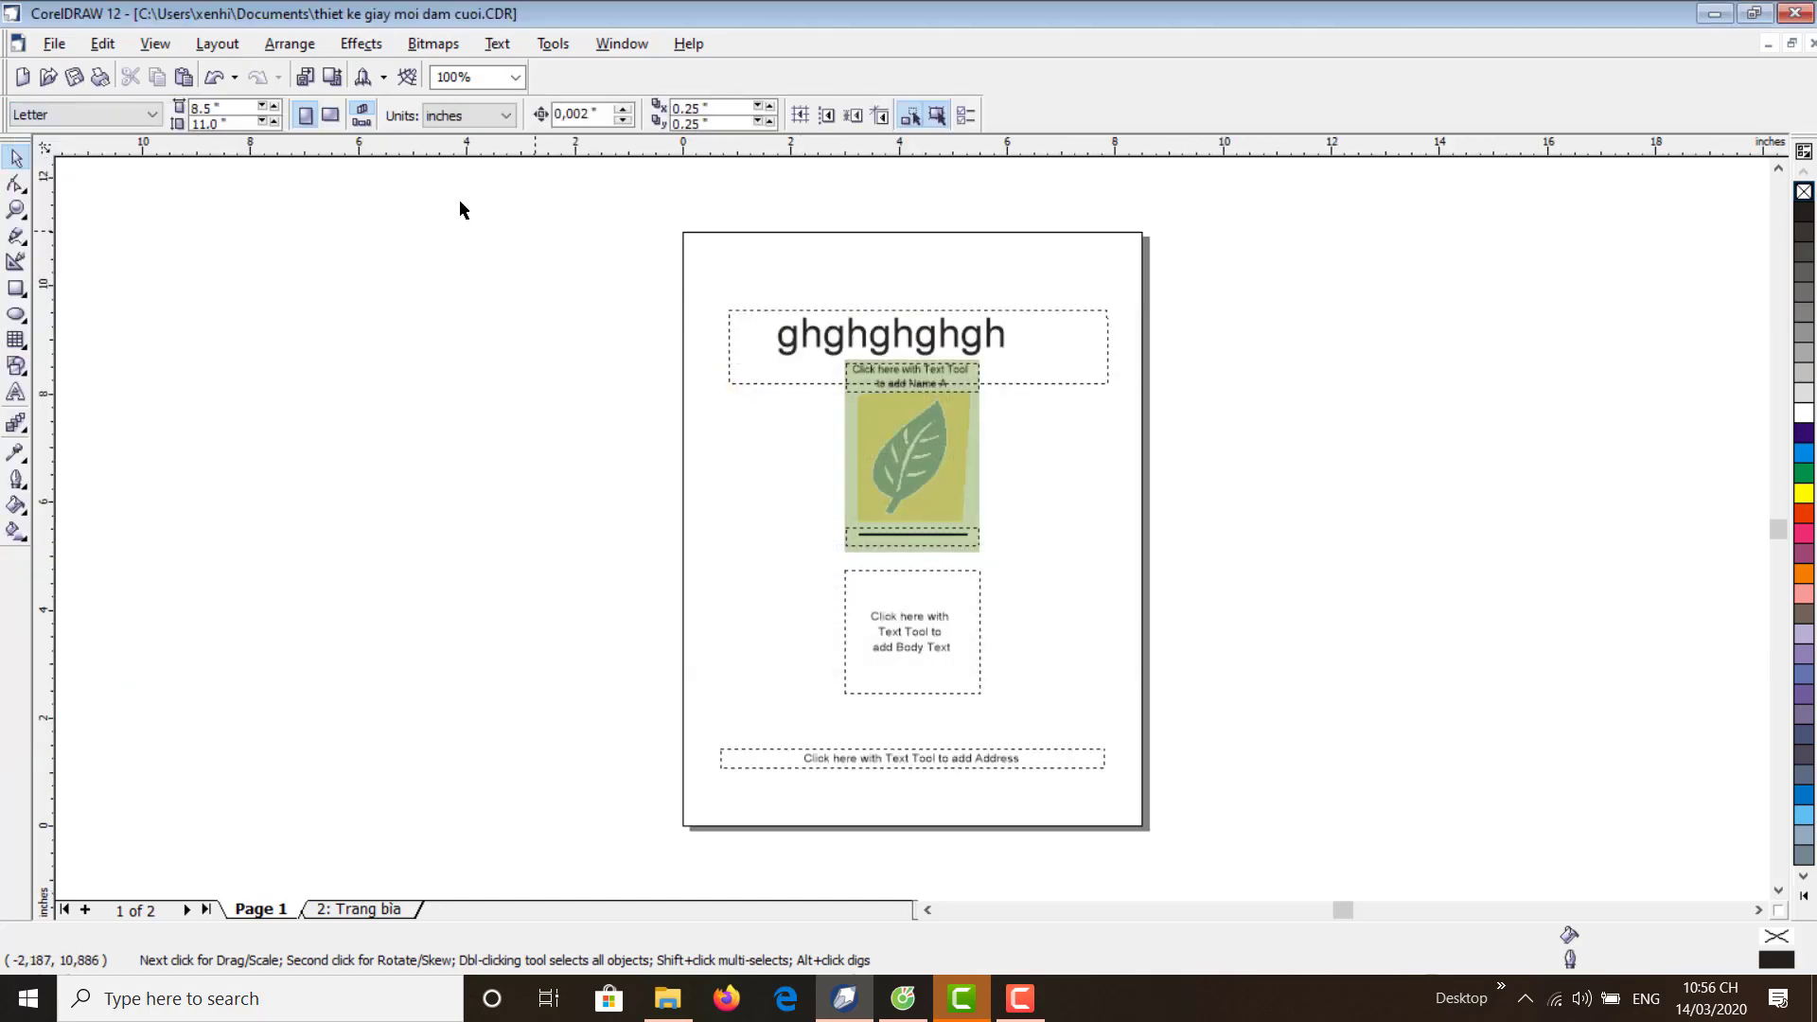
- Set the page's paper size to A4 and switch its orientation to landscape
click(153, 119)
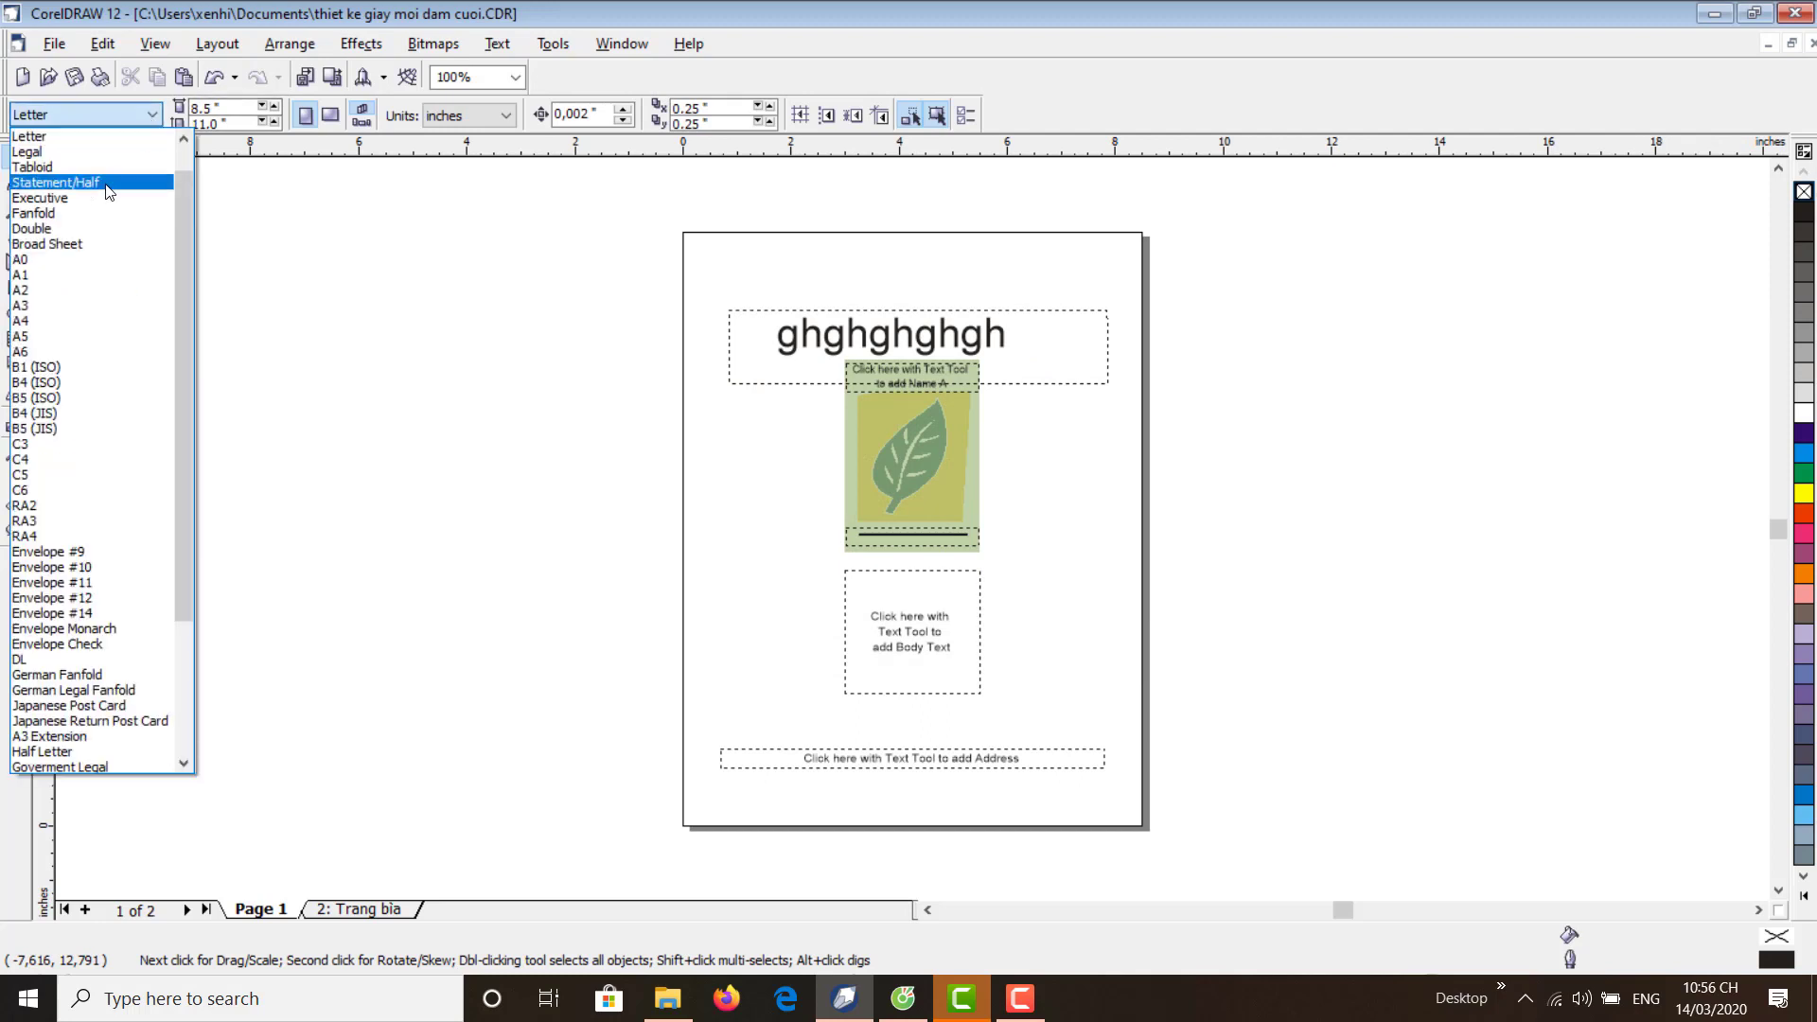
click(49, 322)
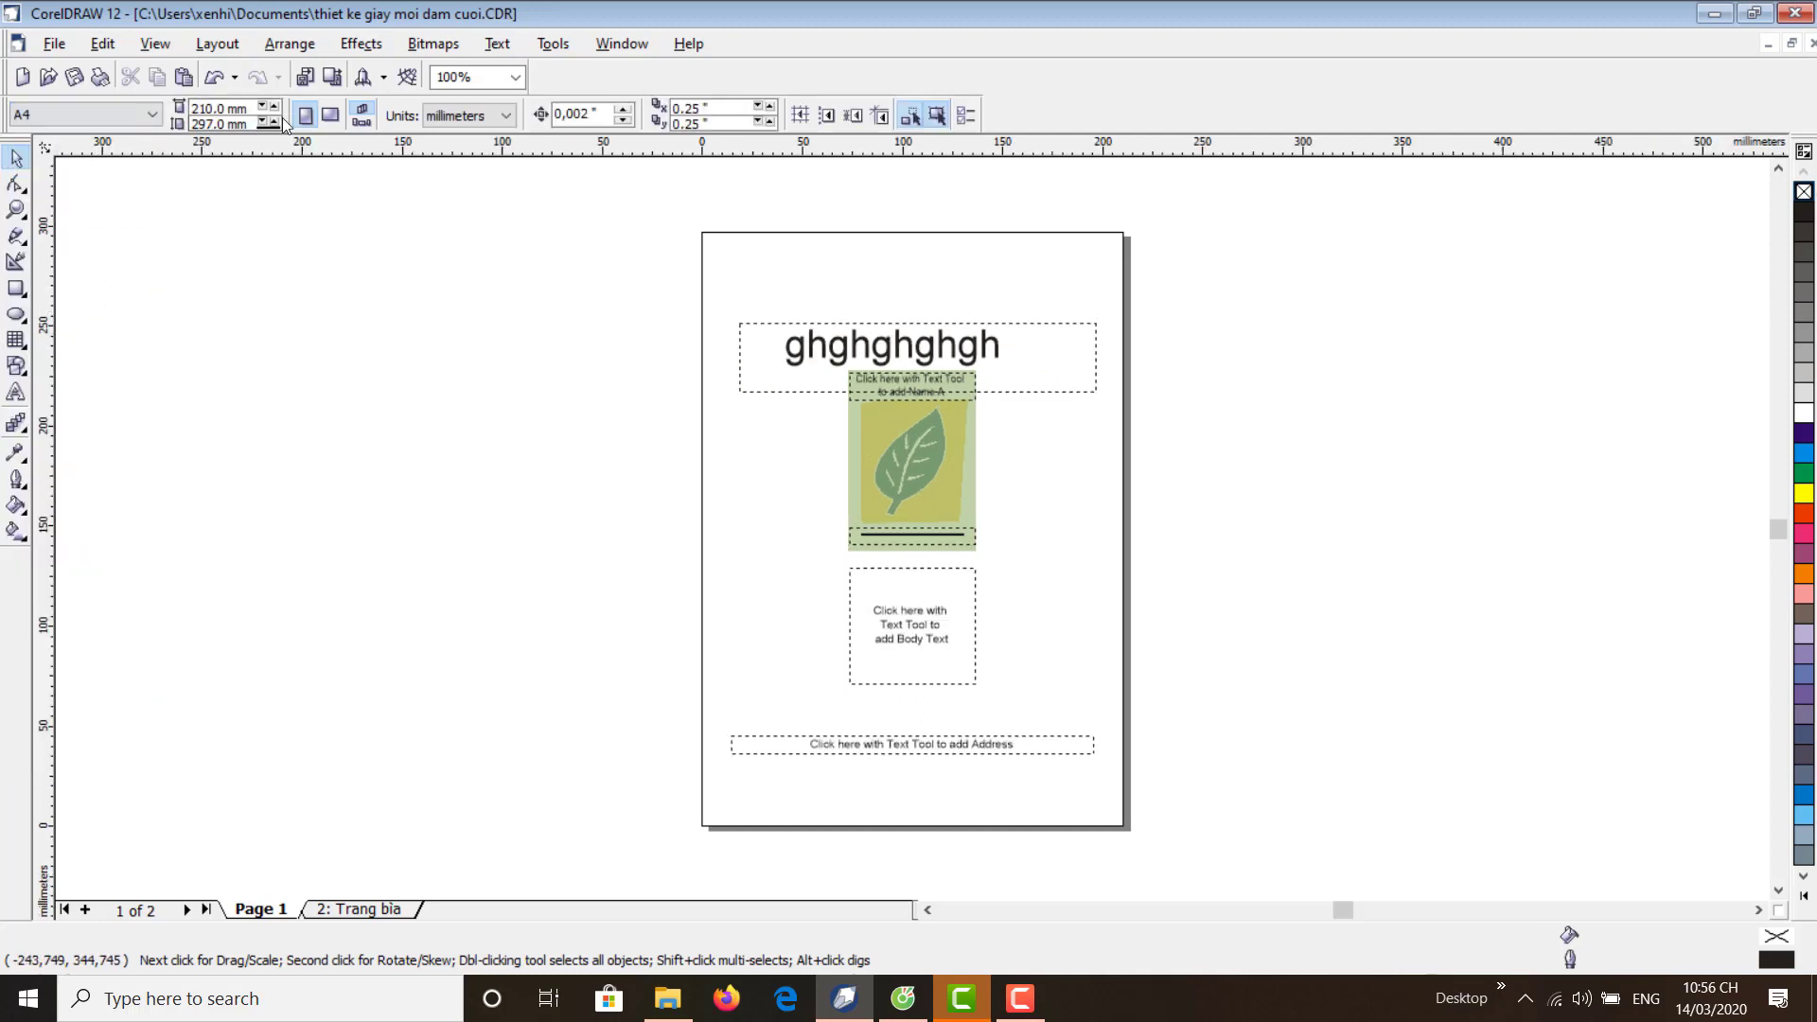
click(330, 116)
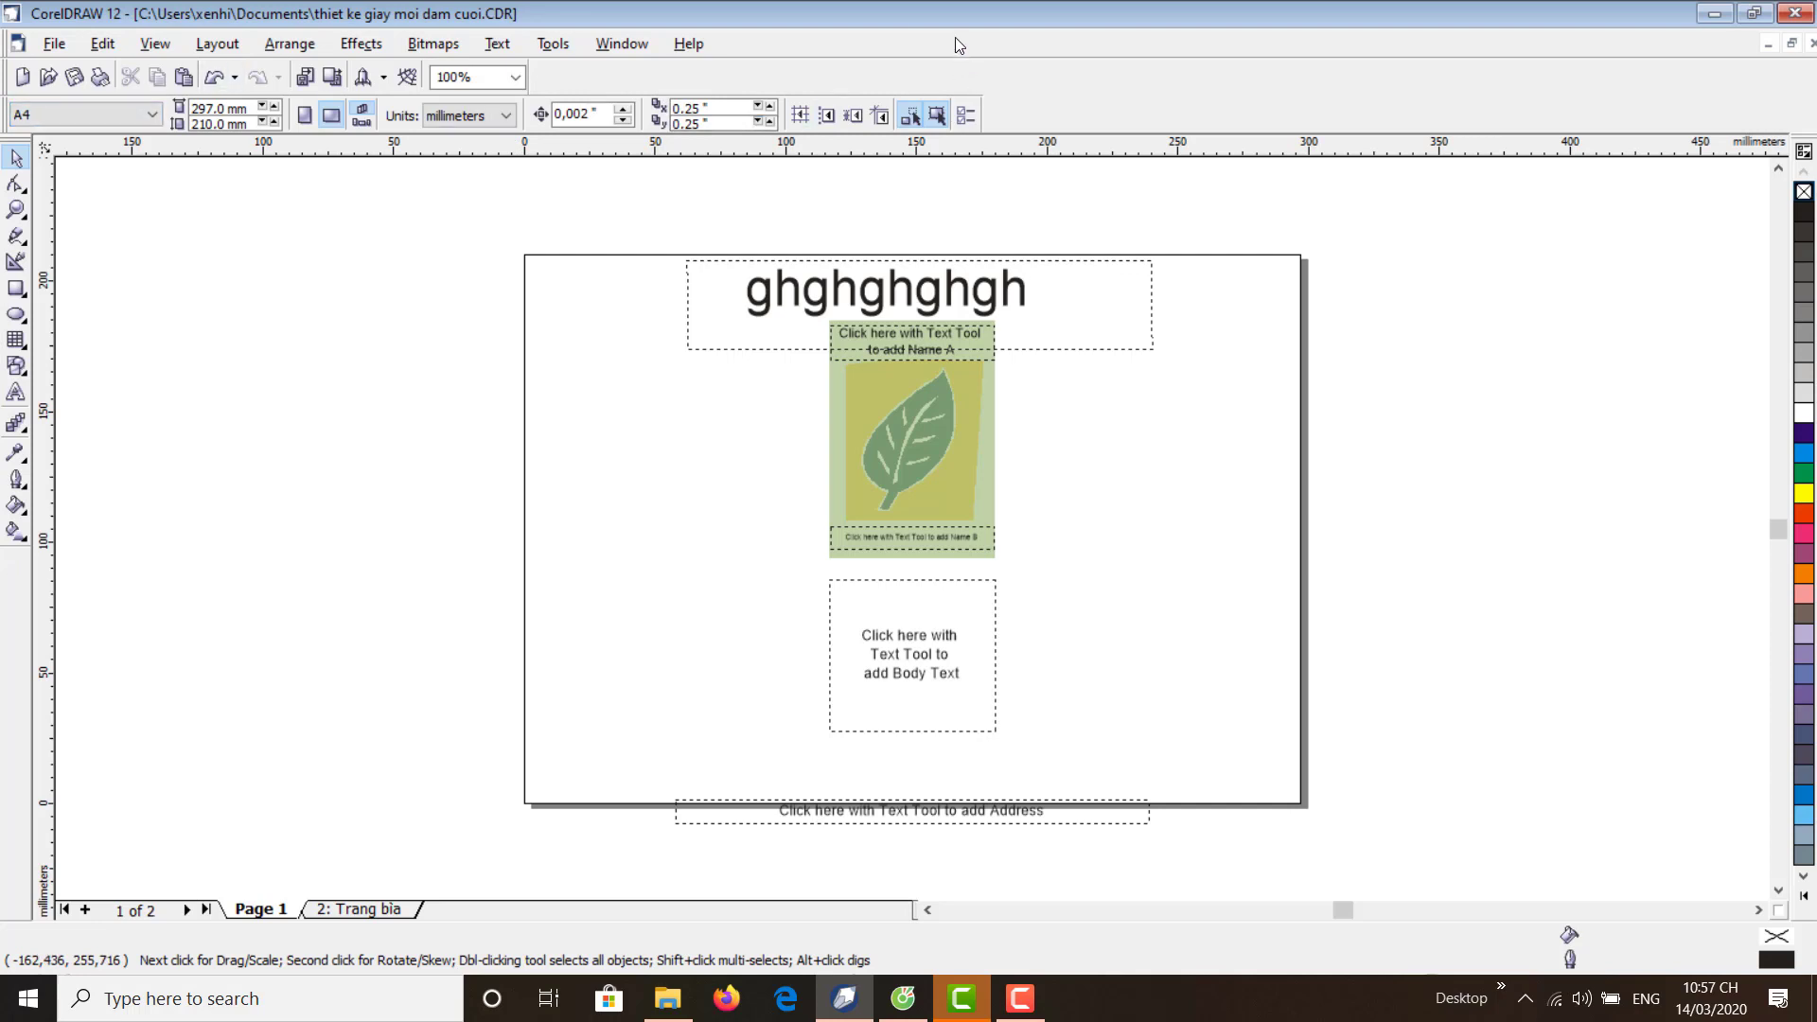
- Try marquee selection with the Pick tool in the empty area and look through the Shape, Roughen Brush and Zoom tools
click(19, 164)
drag(263, 276, 407, 503)
drag(102, 202, 388, 482)
click(17, 183)
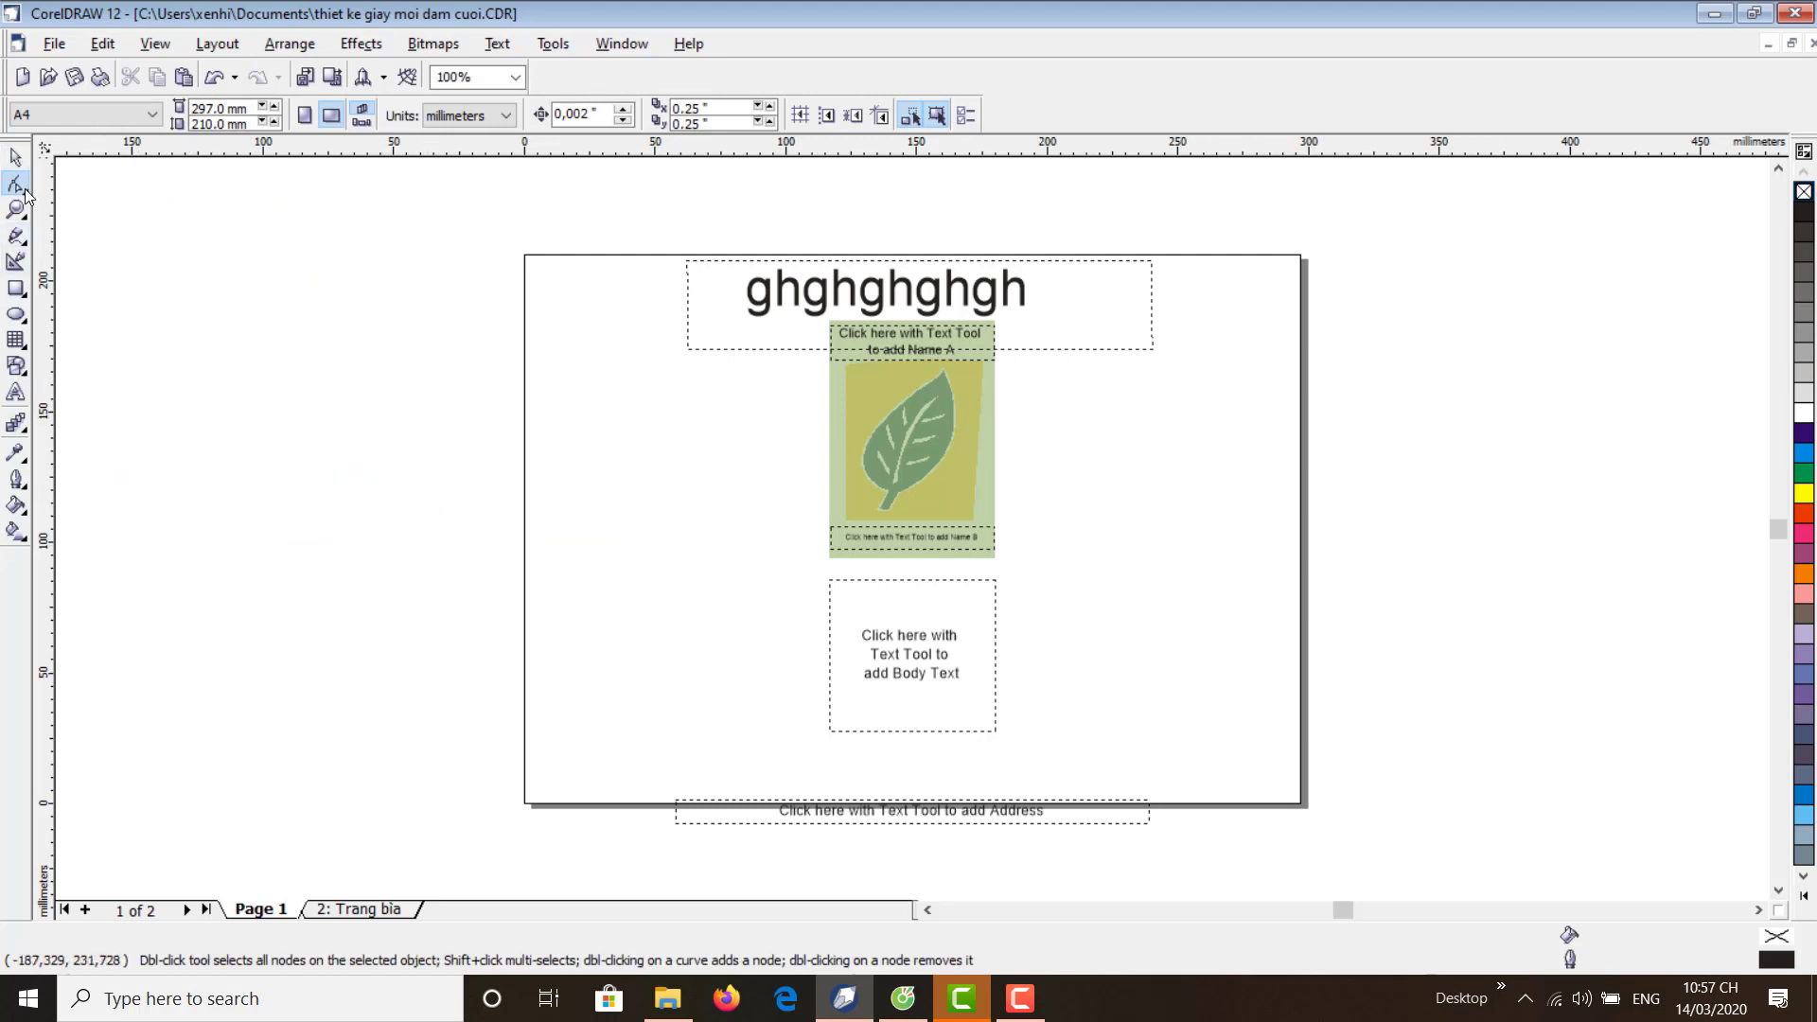
click(26, 196)
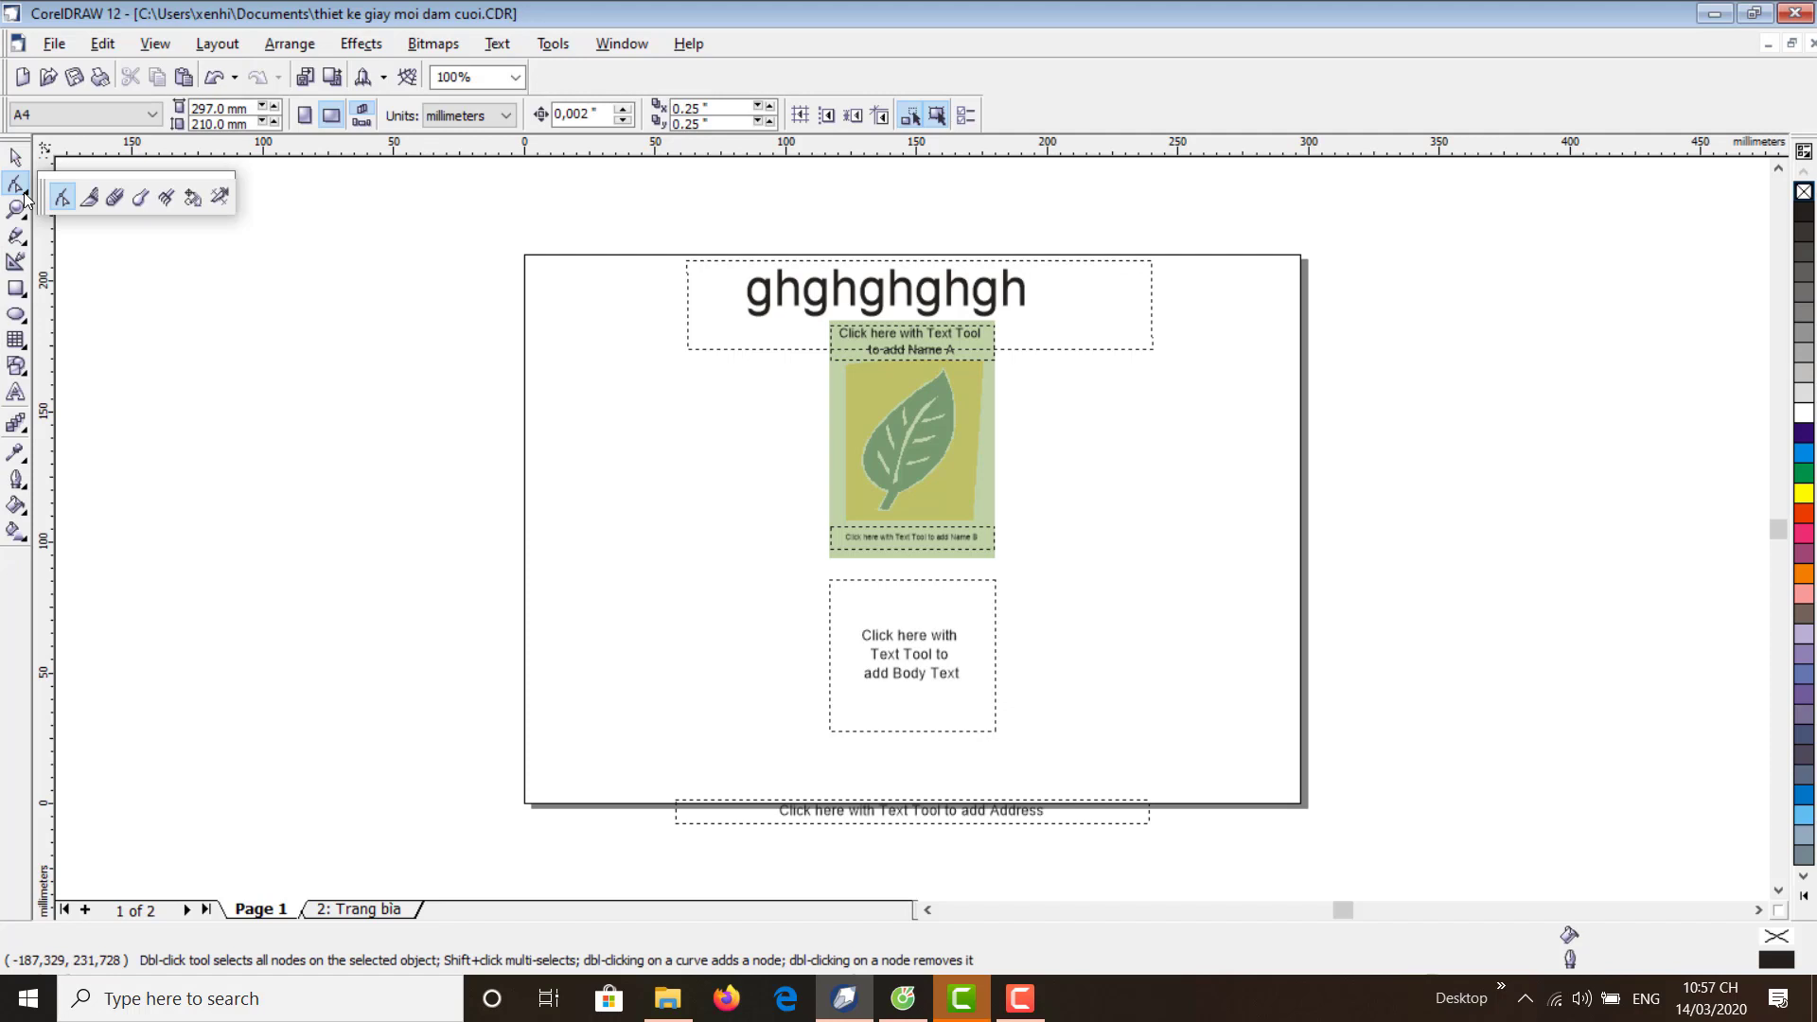
click(169, 198)
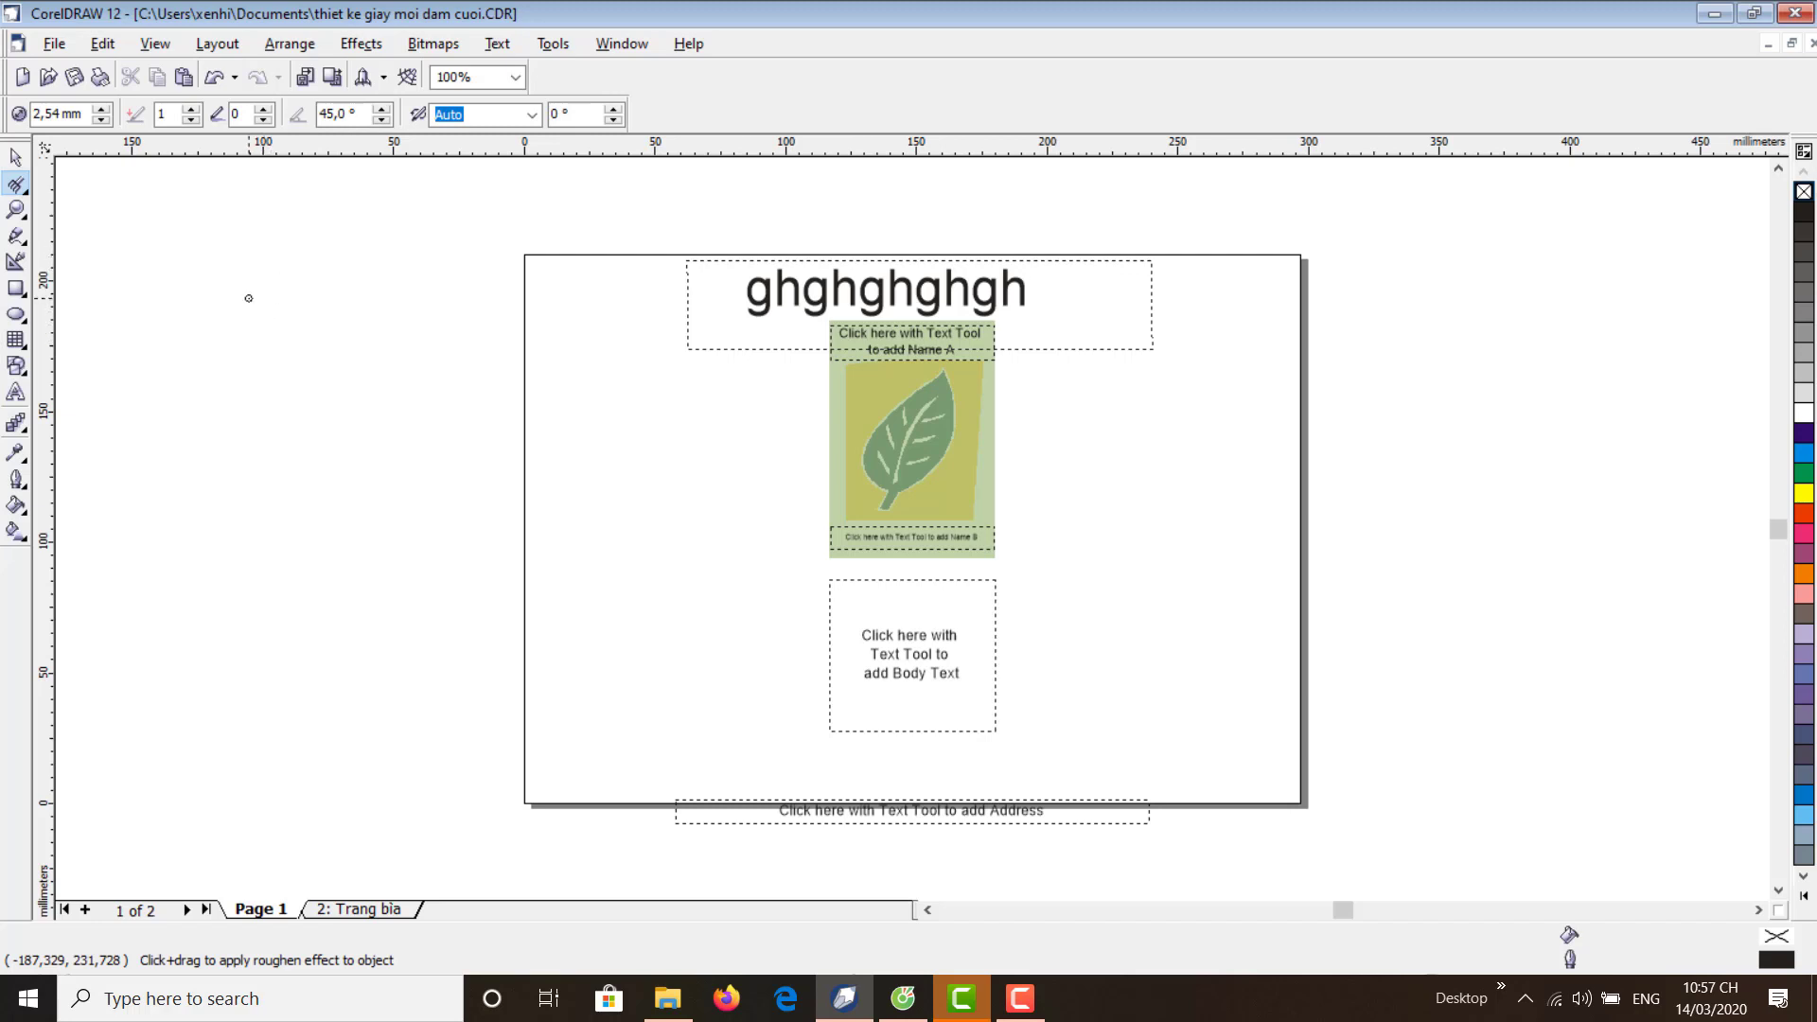
click(18, 217)
click(25, 225)
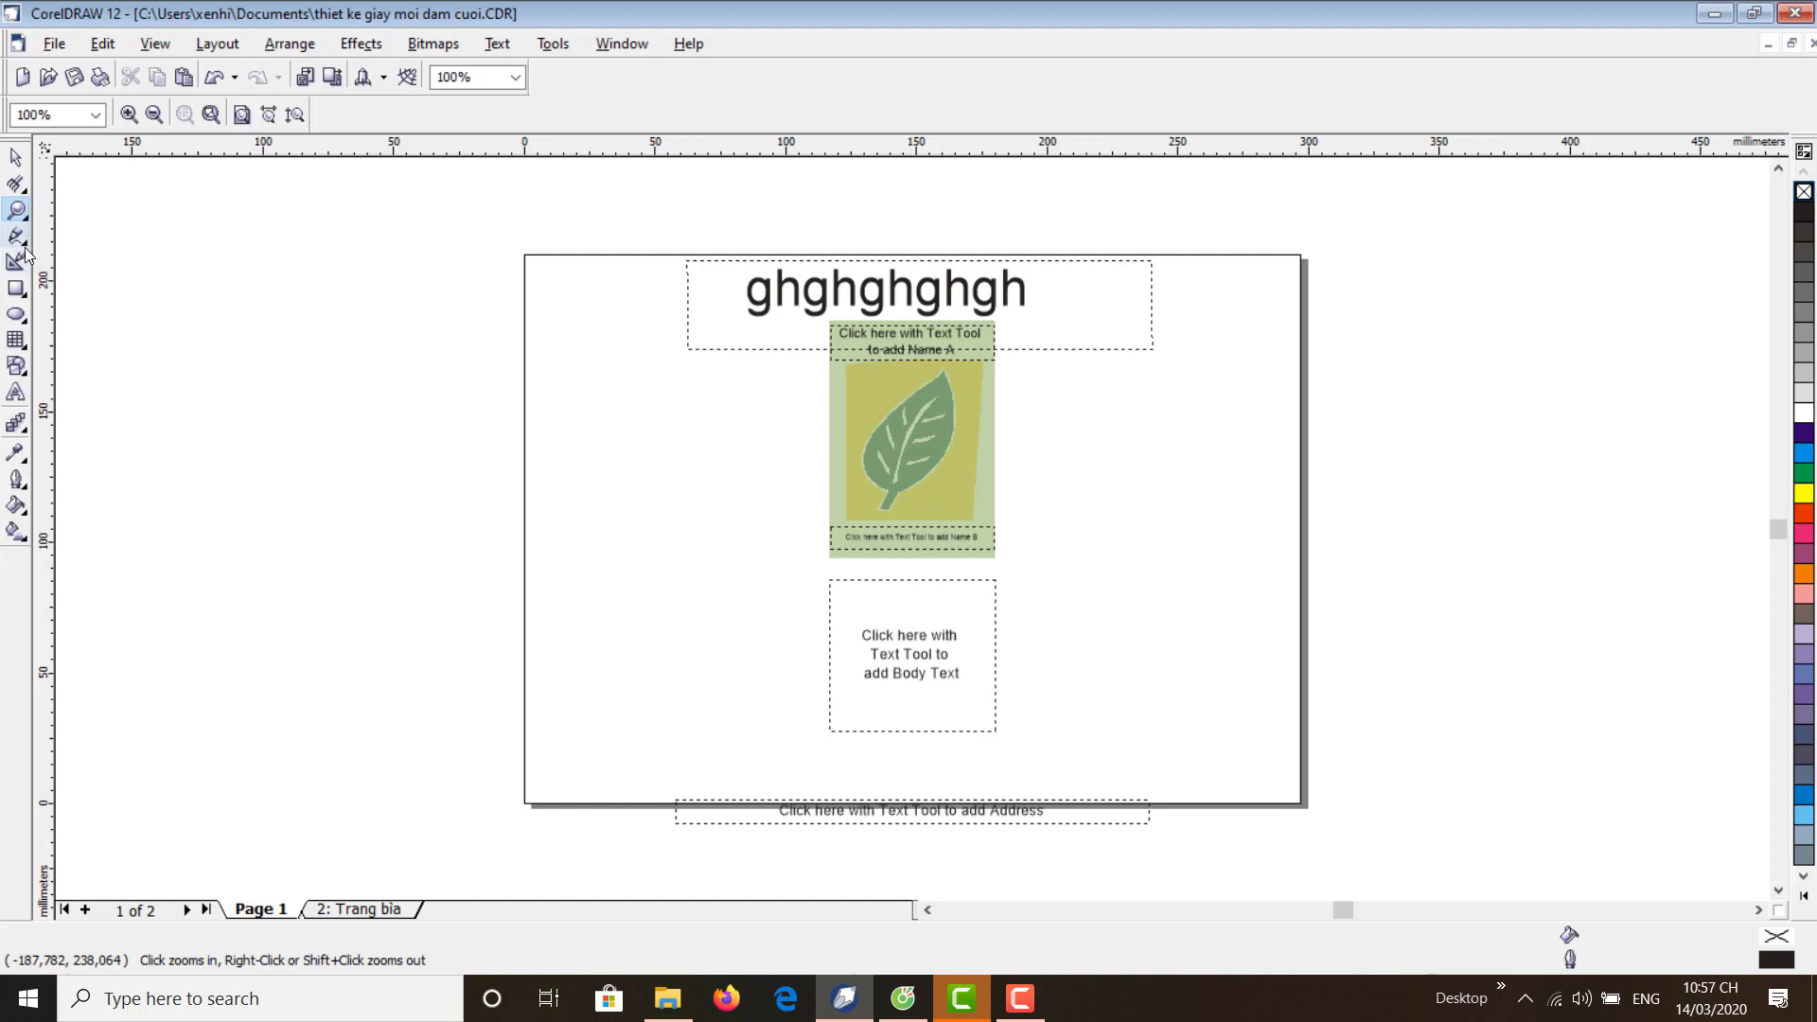
- Draw a closed four-node curve about 159 by 134 mm with the Bezier tool, overlapping the page's left edge
click(25, 248)
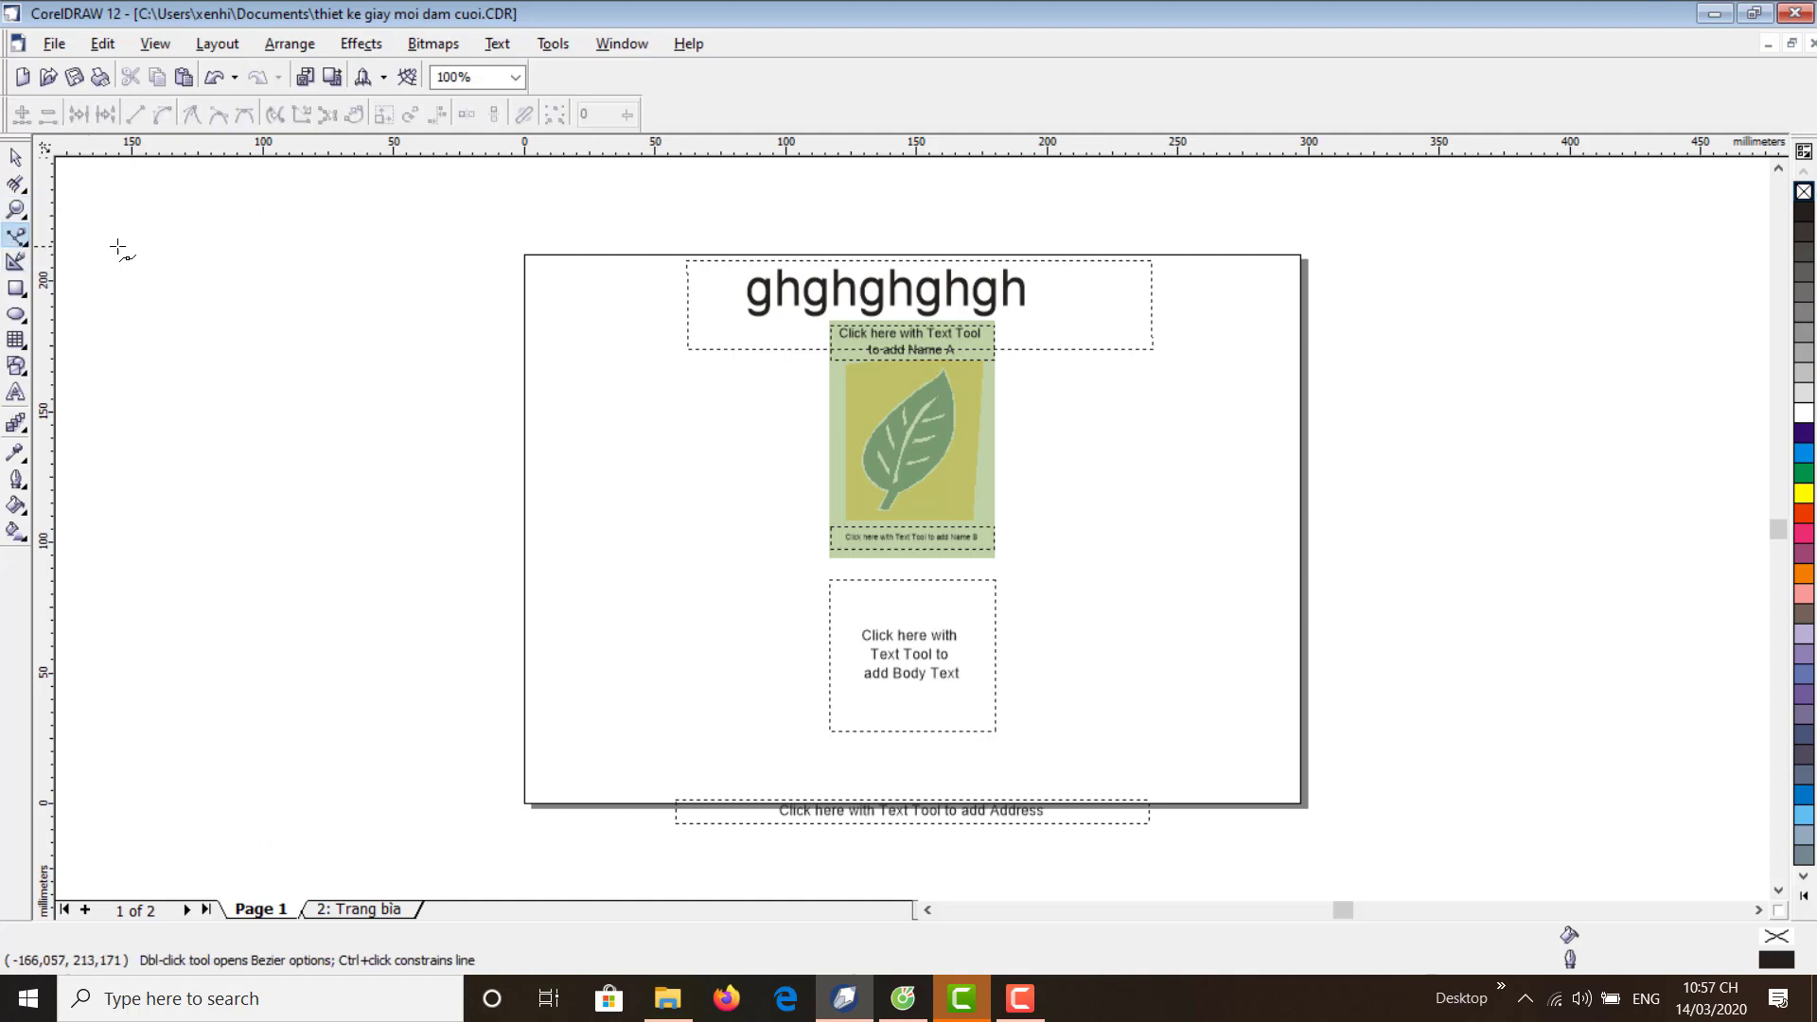
click(99, 243)
click(152, 232)
drag(245, 340, 251, 349)
drag(326, 283, 461, 338)
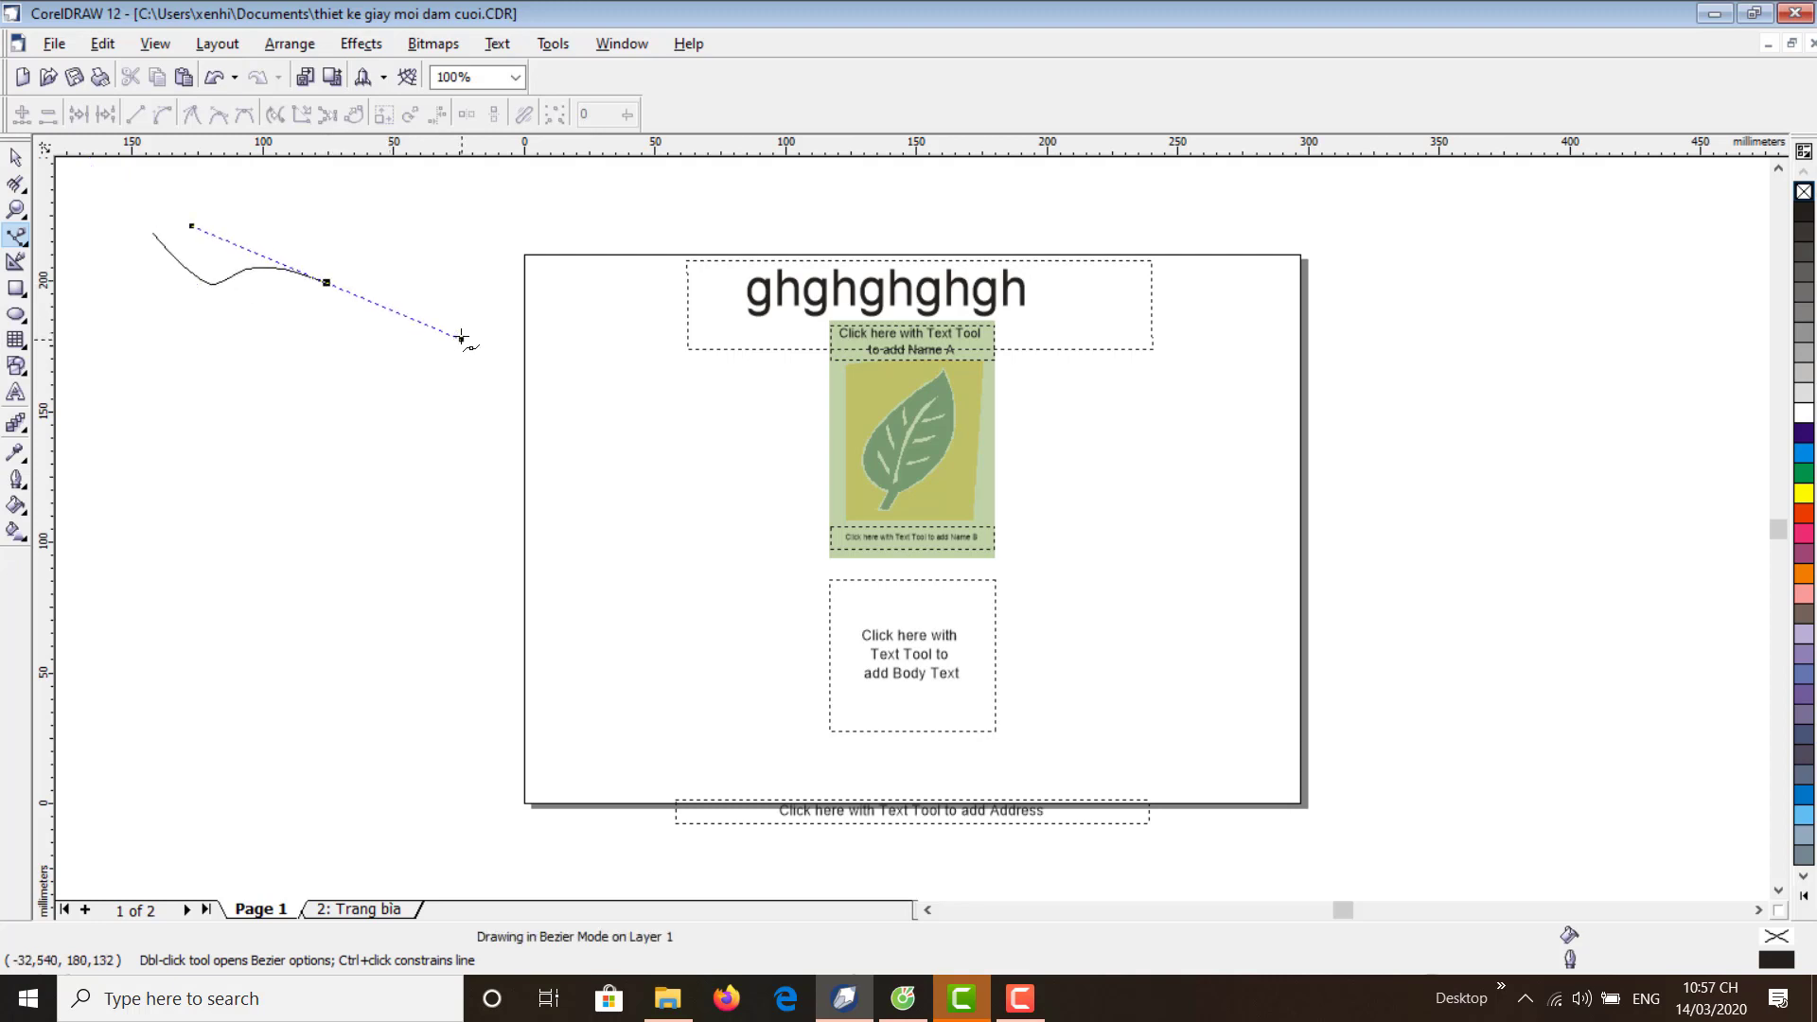
drag(491, 415, 345, 531)
drag(191, 481, 102, 272)
click(152, 233)
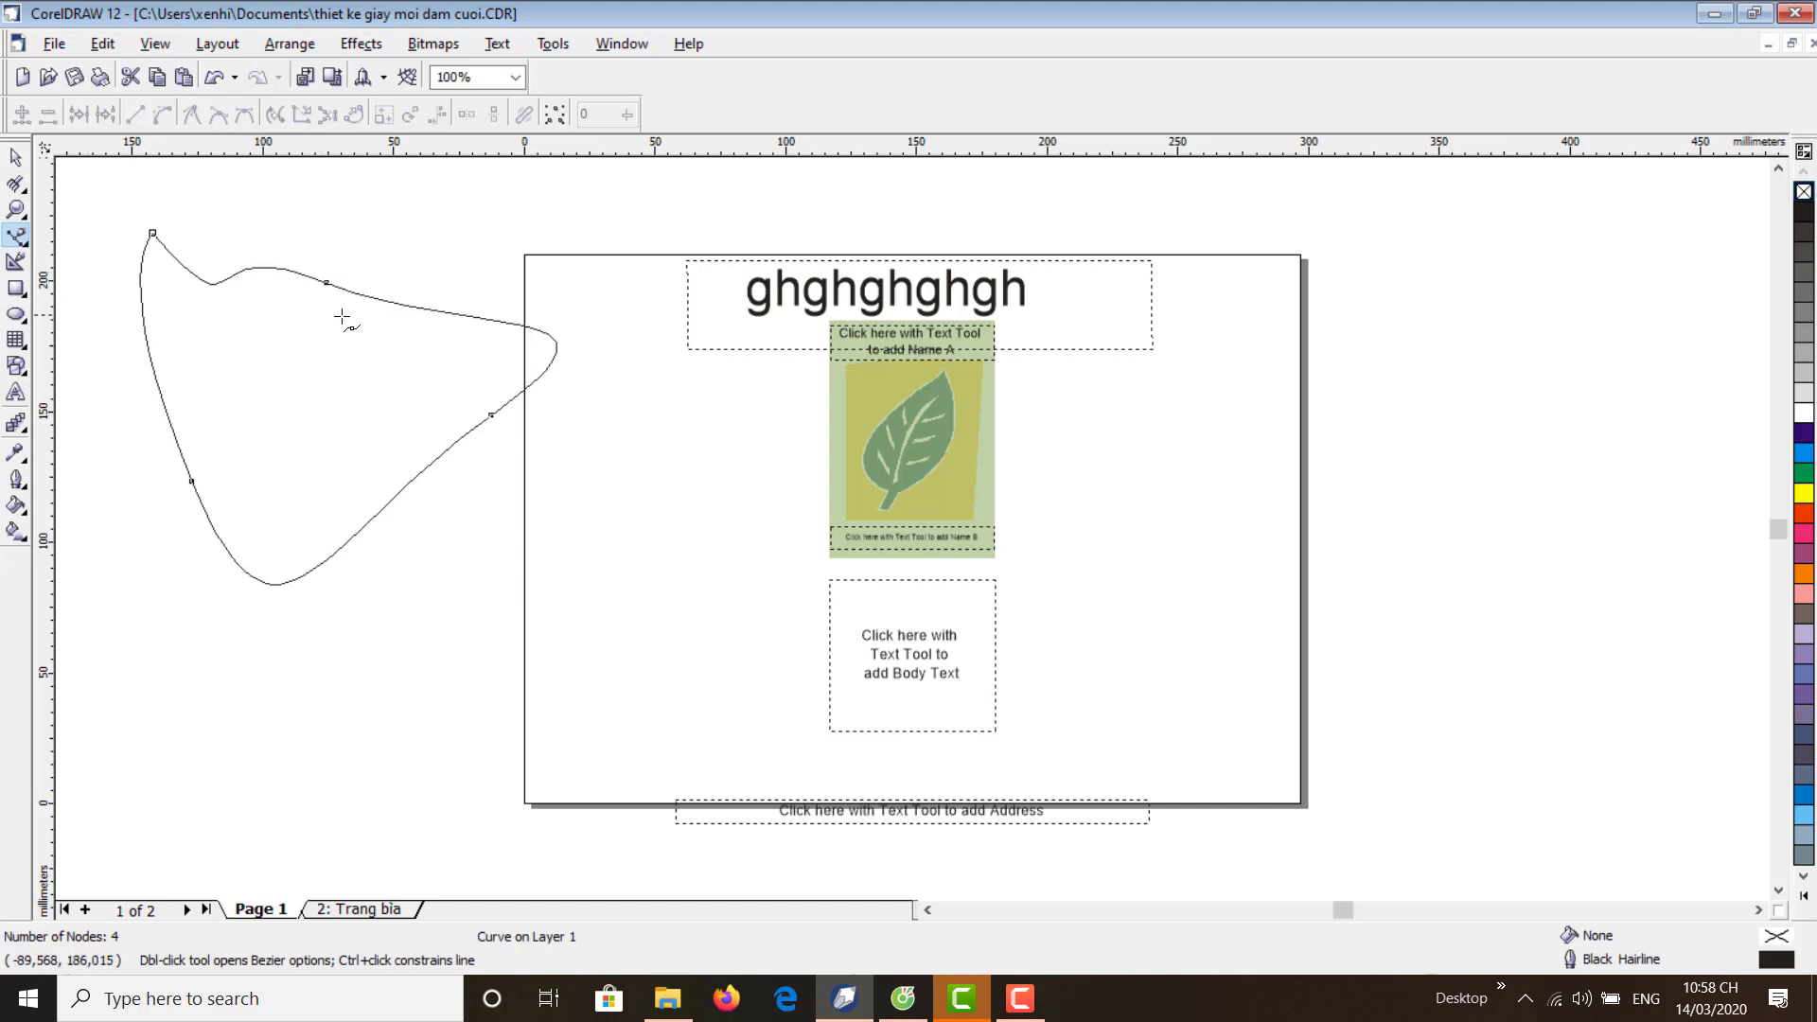
- Stretch the closed curve upward to about 136.5 mm high with the Pick tool and dismiss the memory warning
click(17, 161)
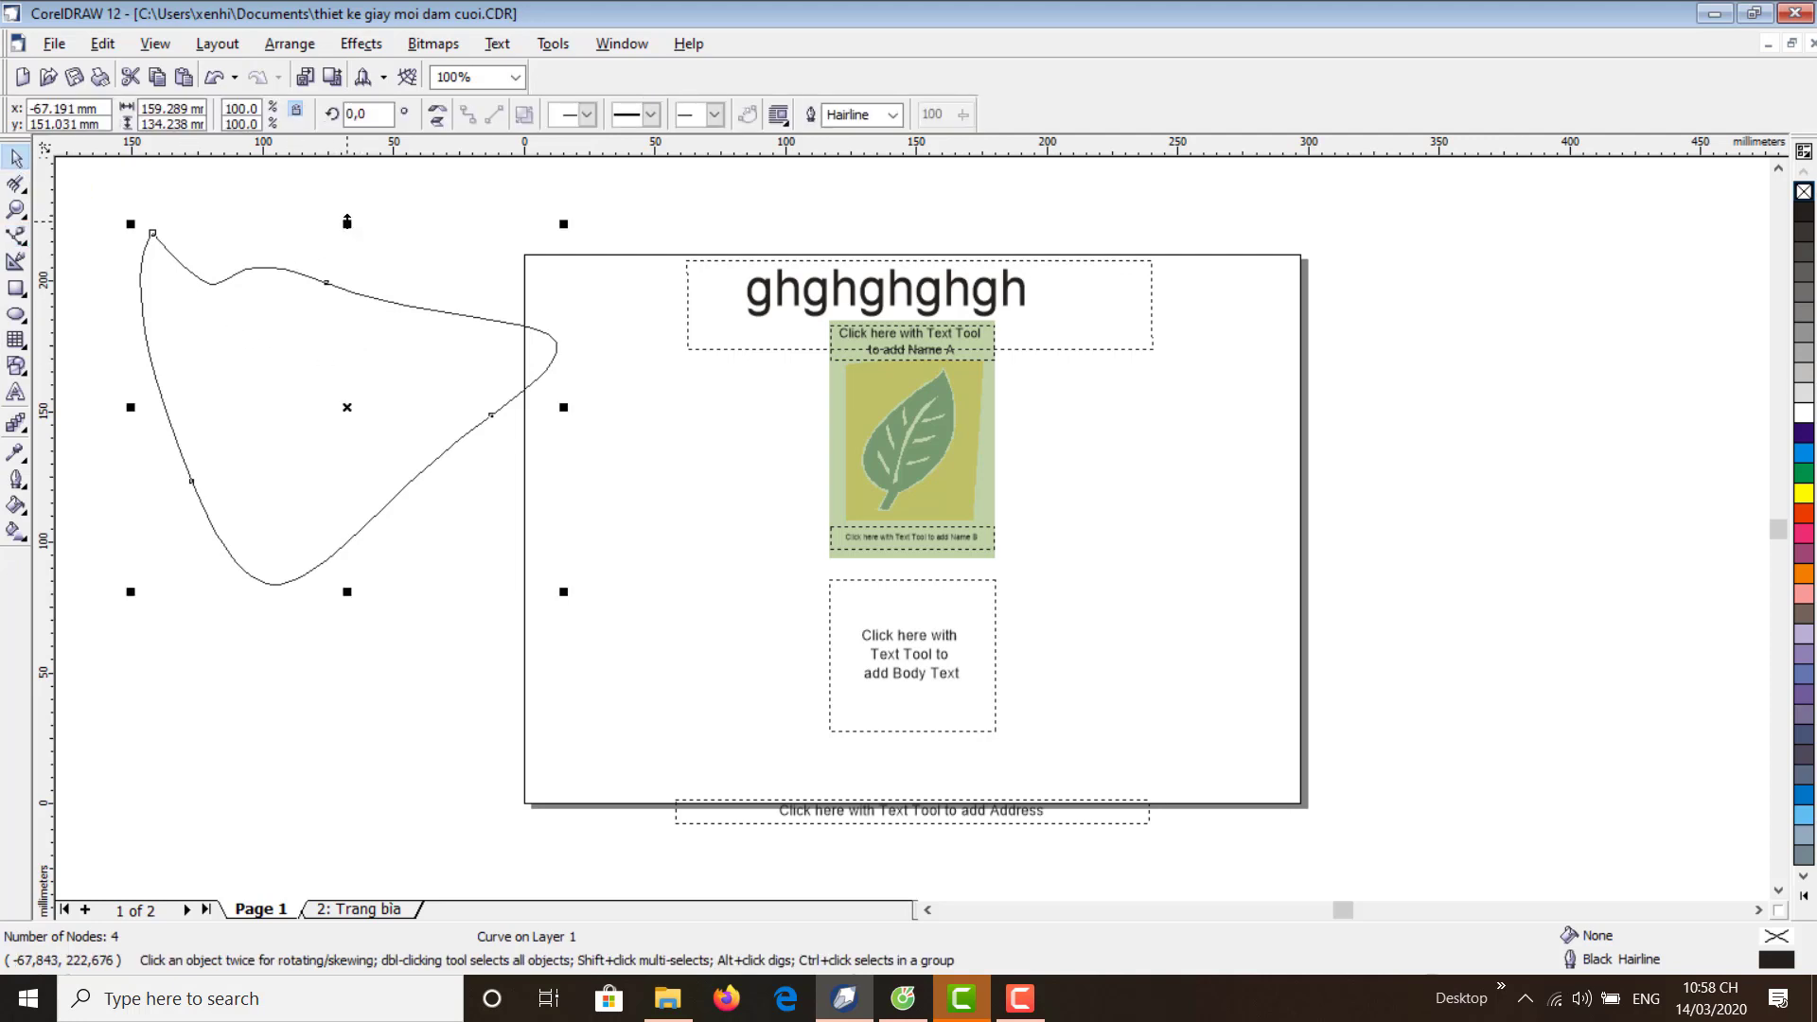
drag(348, 221, 354, 196)
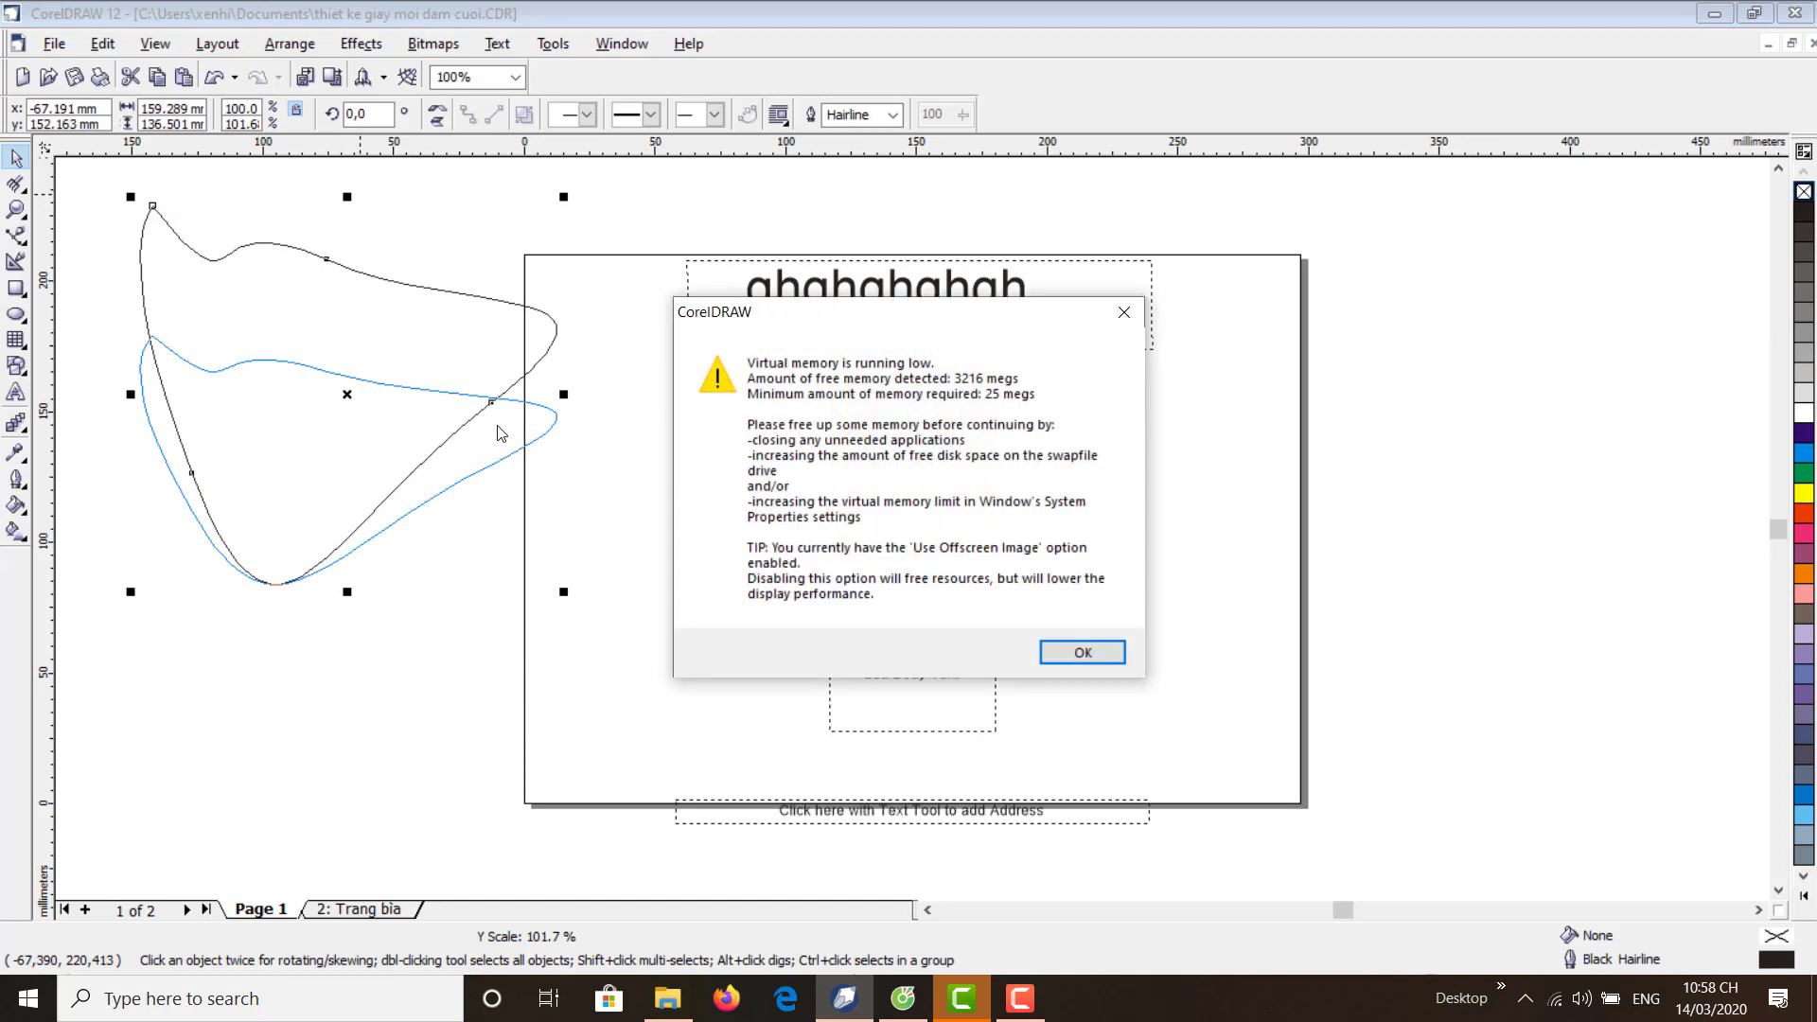
click(1083, 652)
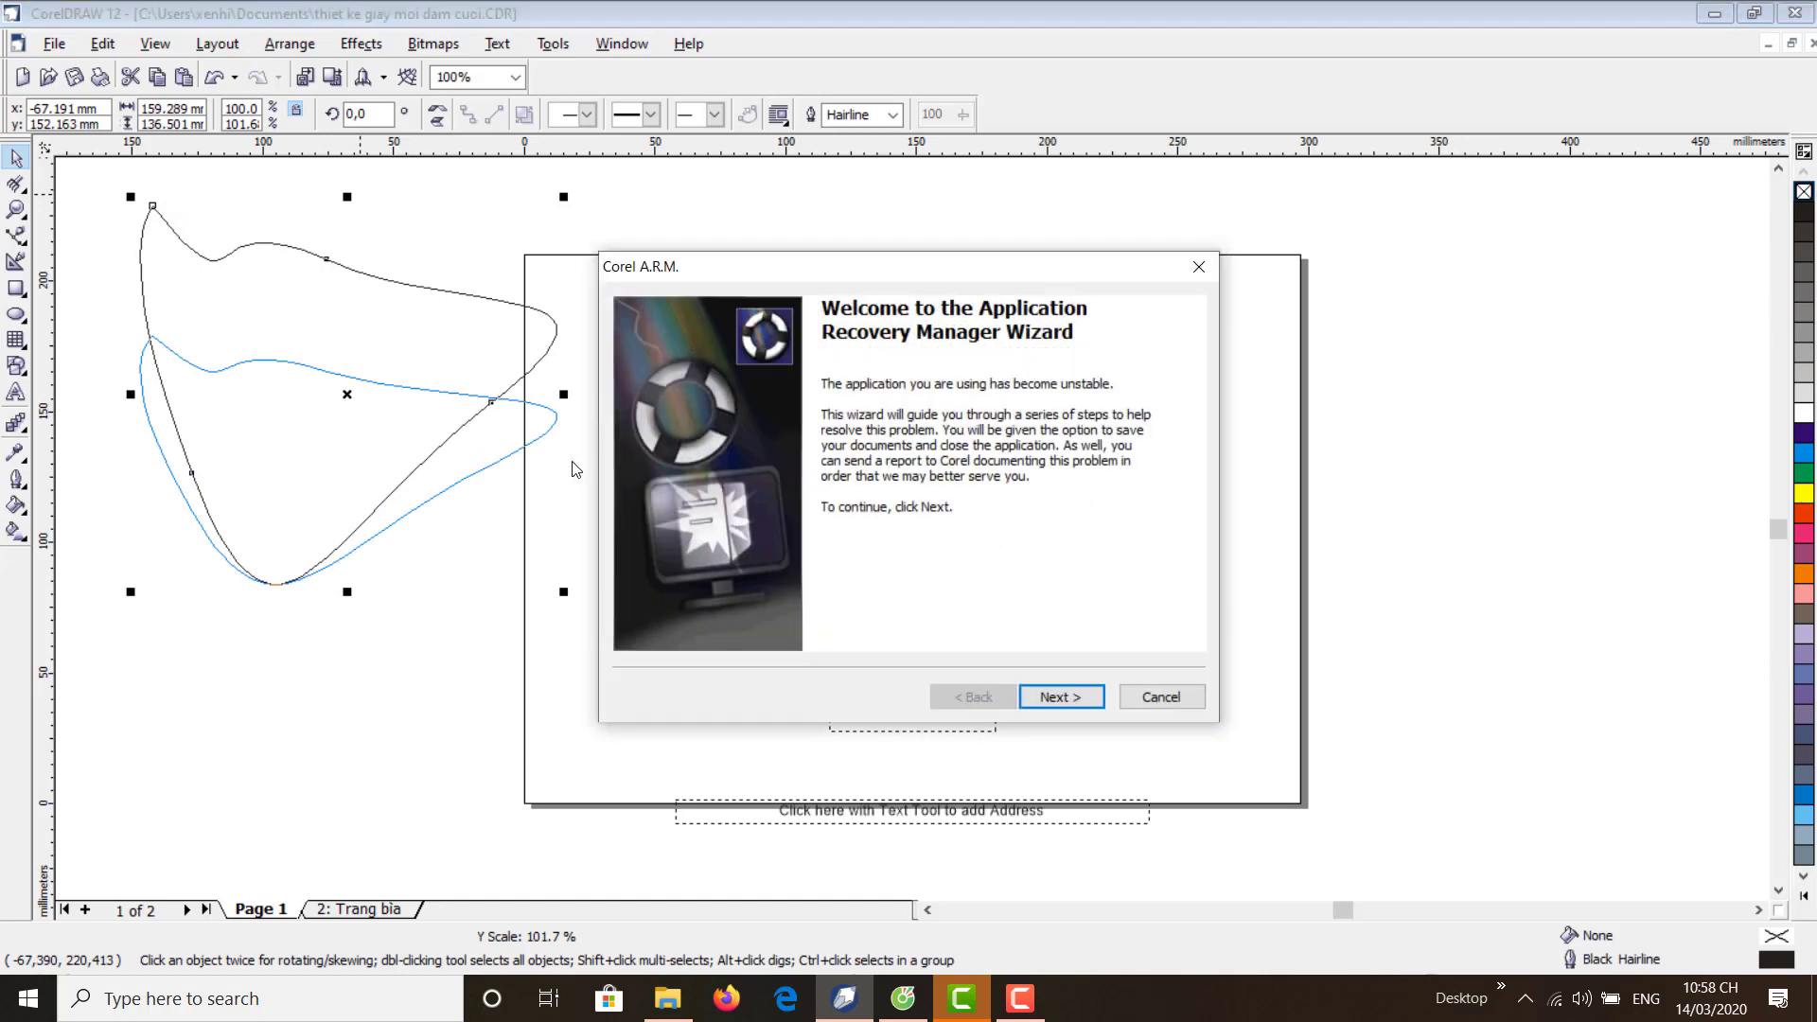
- Complete the Application Recovery Manager wizard, saving a backup of the documents and closing the application
click(1082, 701)
click(1081, 700)
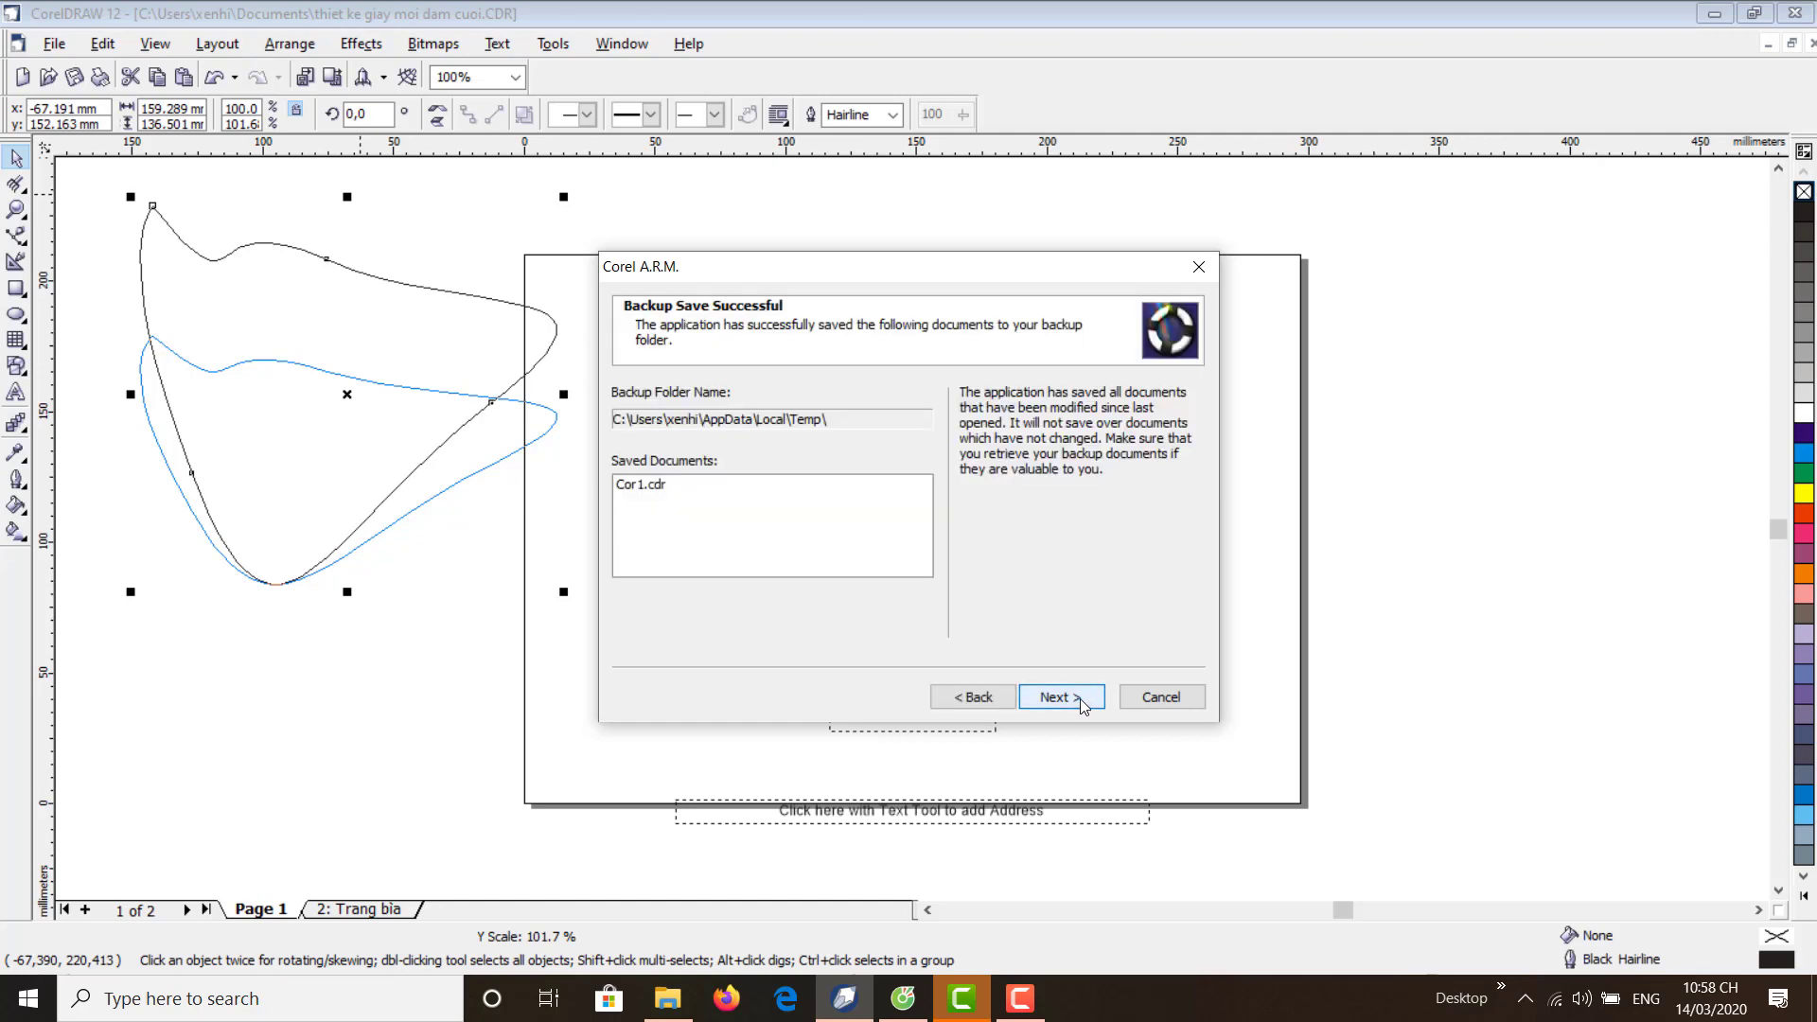
click(1081, 698)
click(1081, 699)
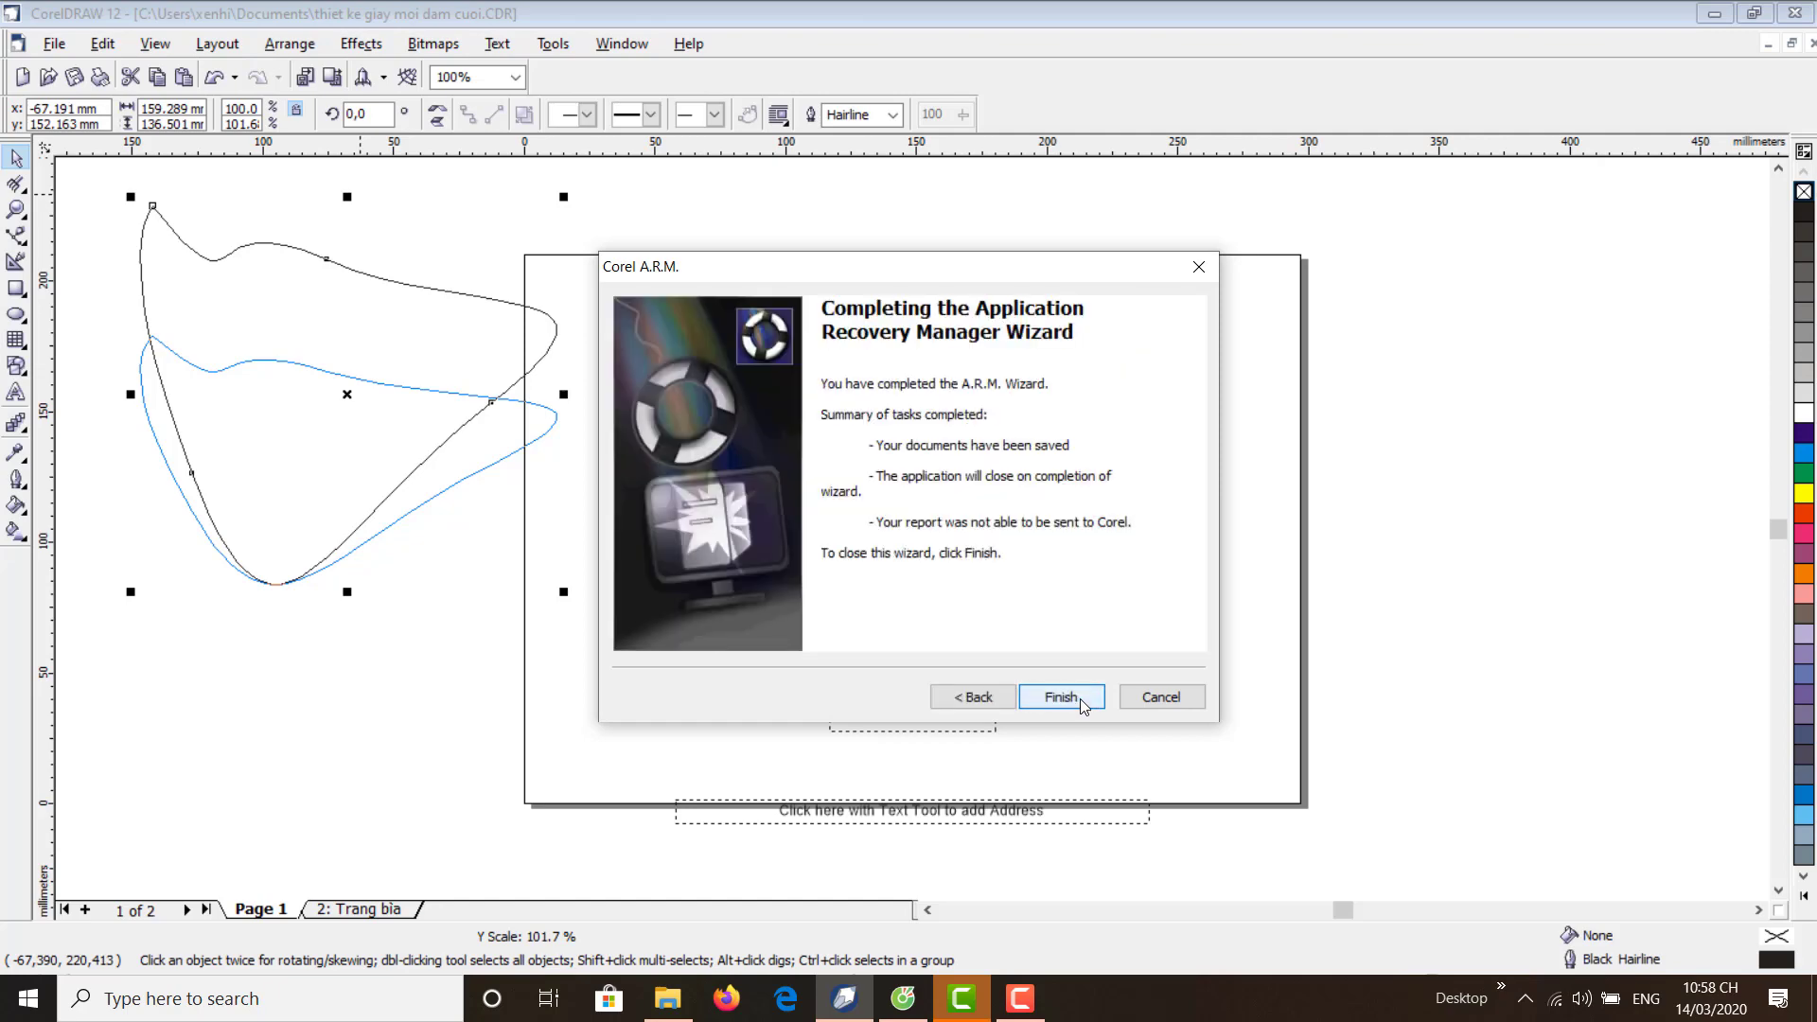
click(1060, 697)
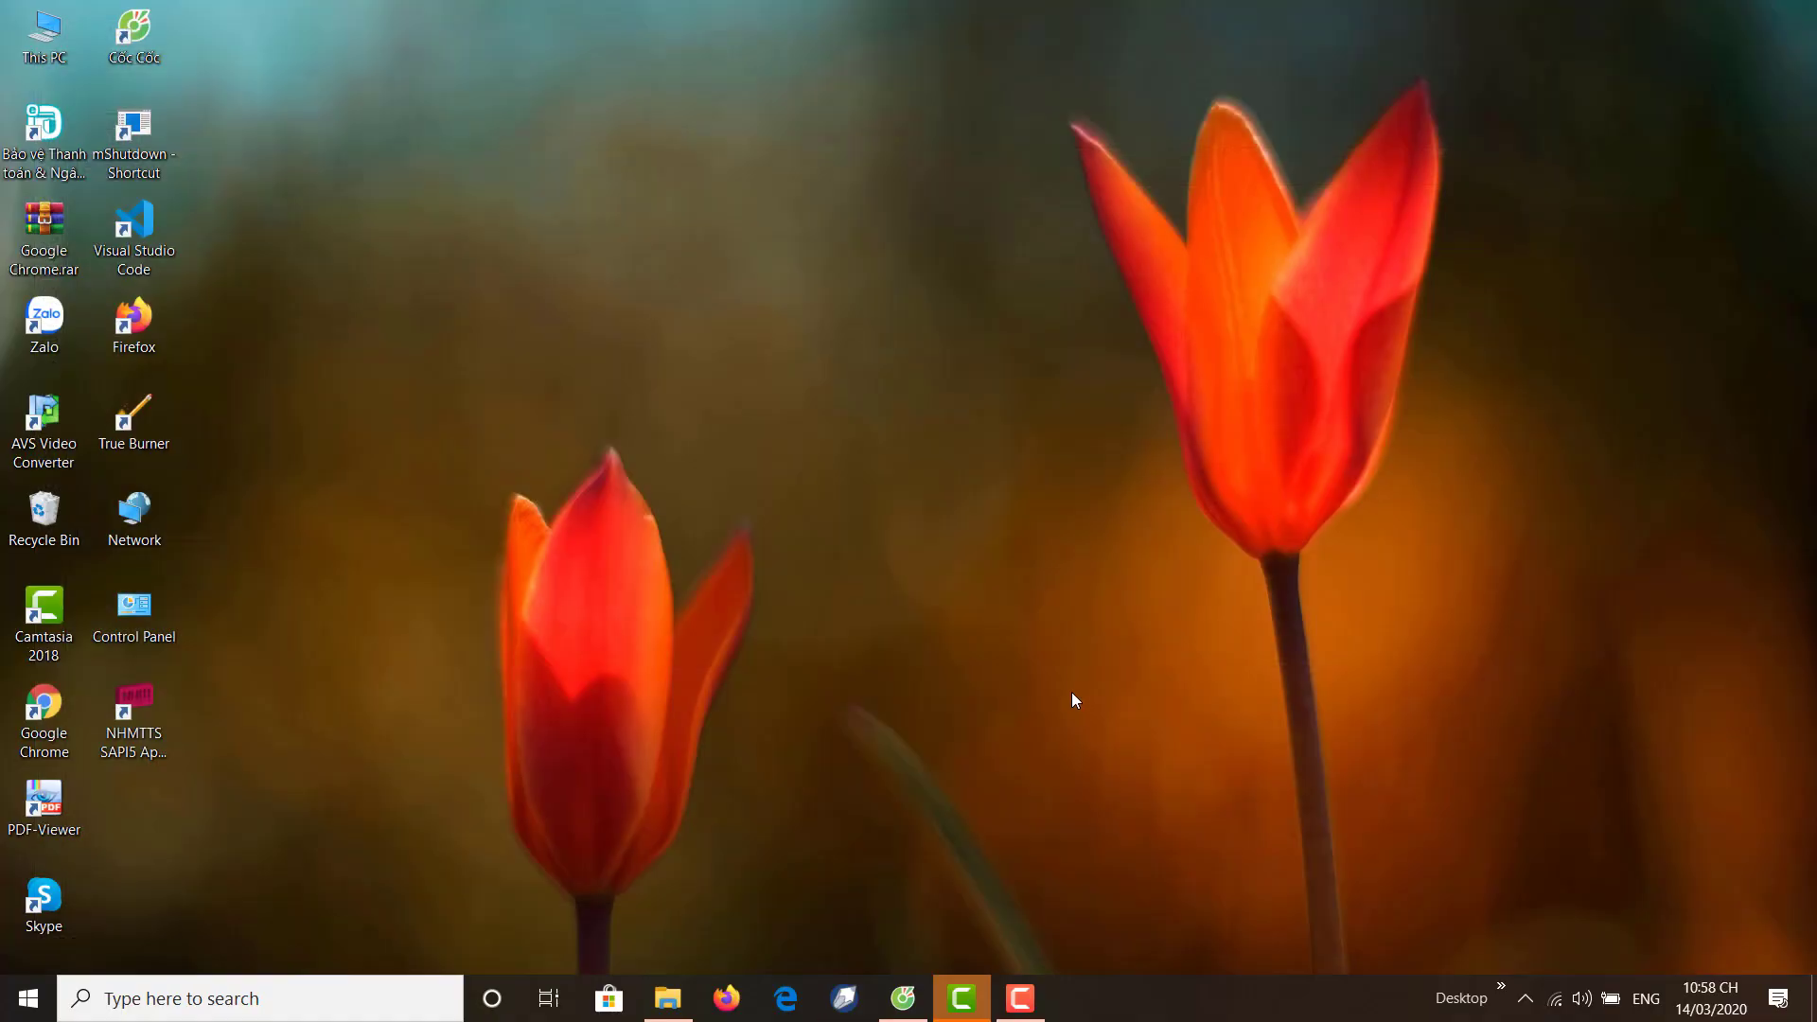
- Relaunch CorelDRAW 12, start a new drawing and open "thiet ke giay moi dam cuoi.CDR" from Documents
click(844, 999)
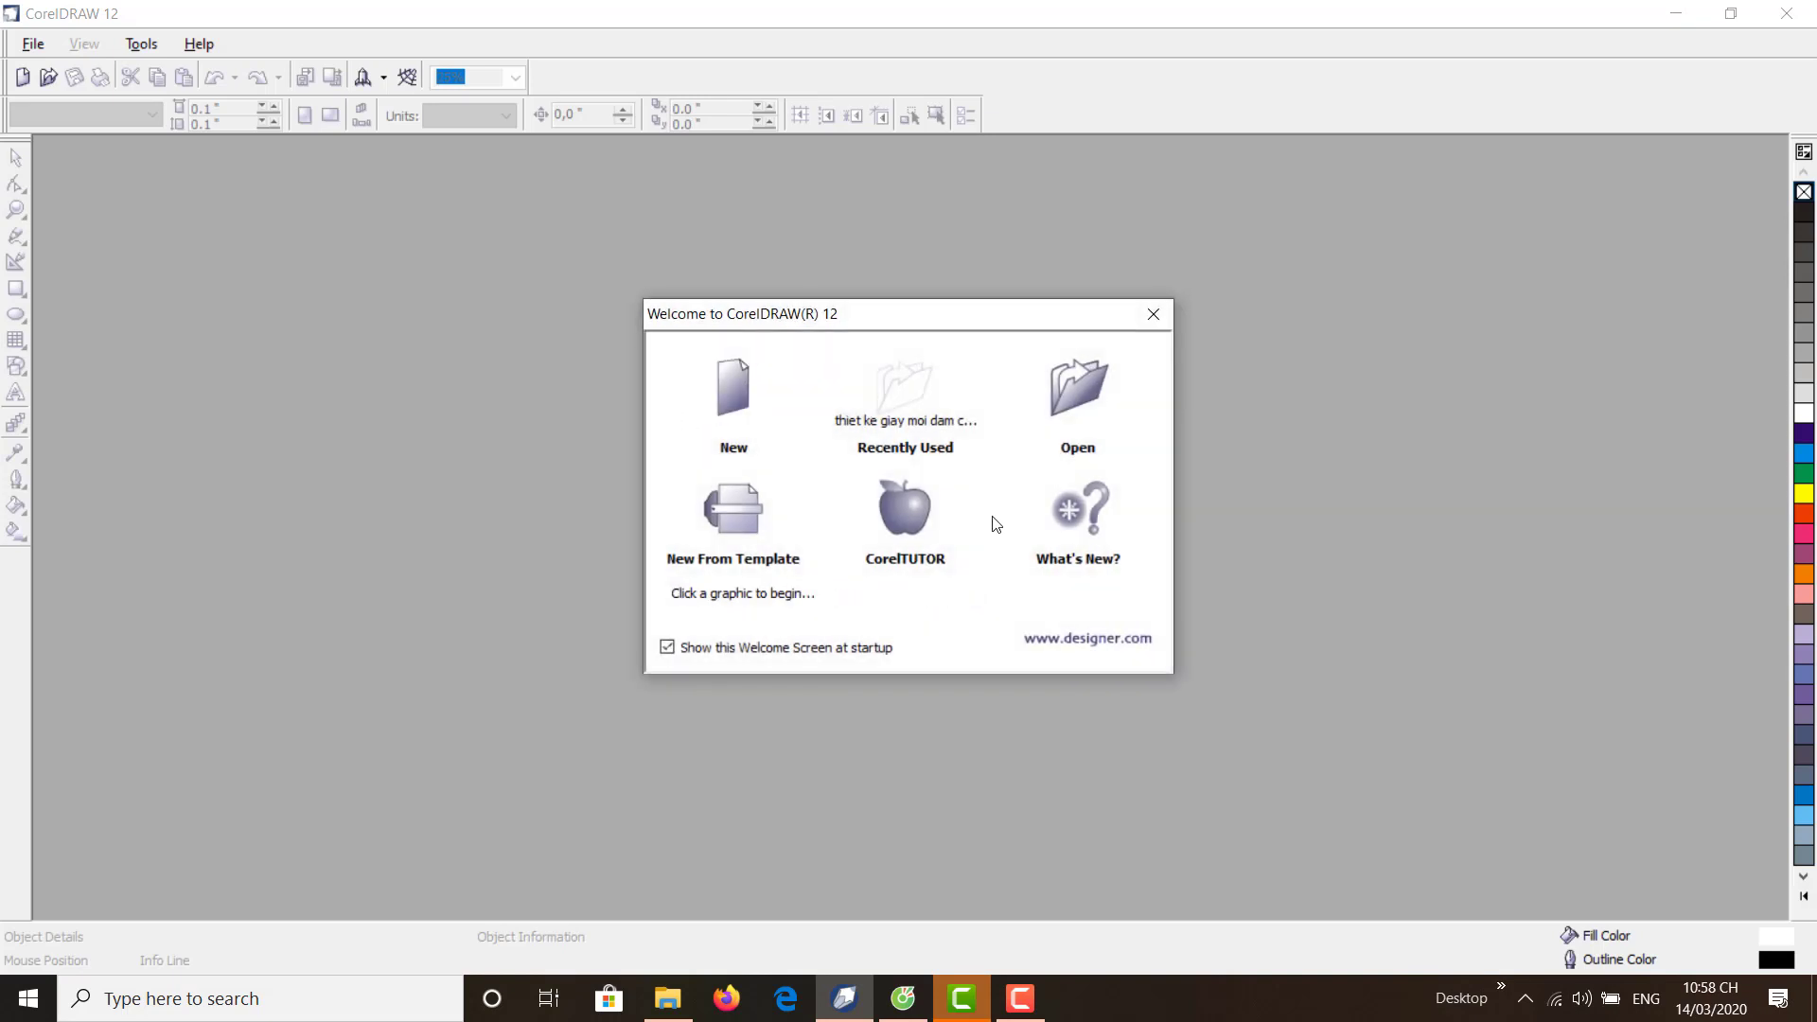
click(755, 417)
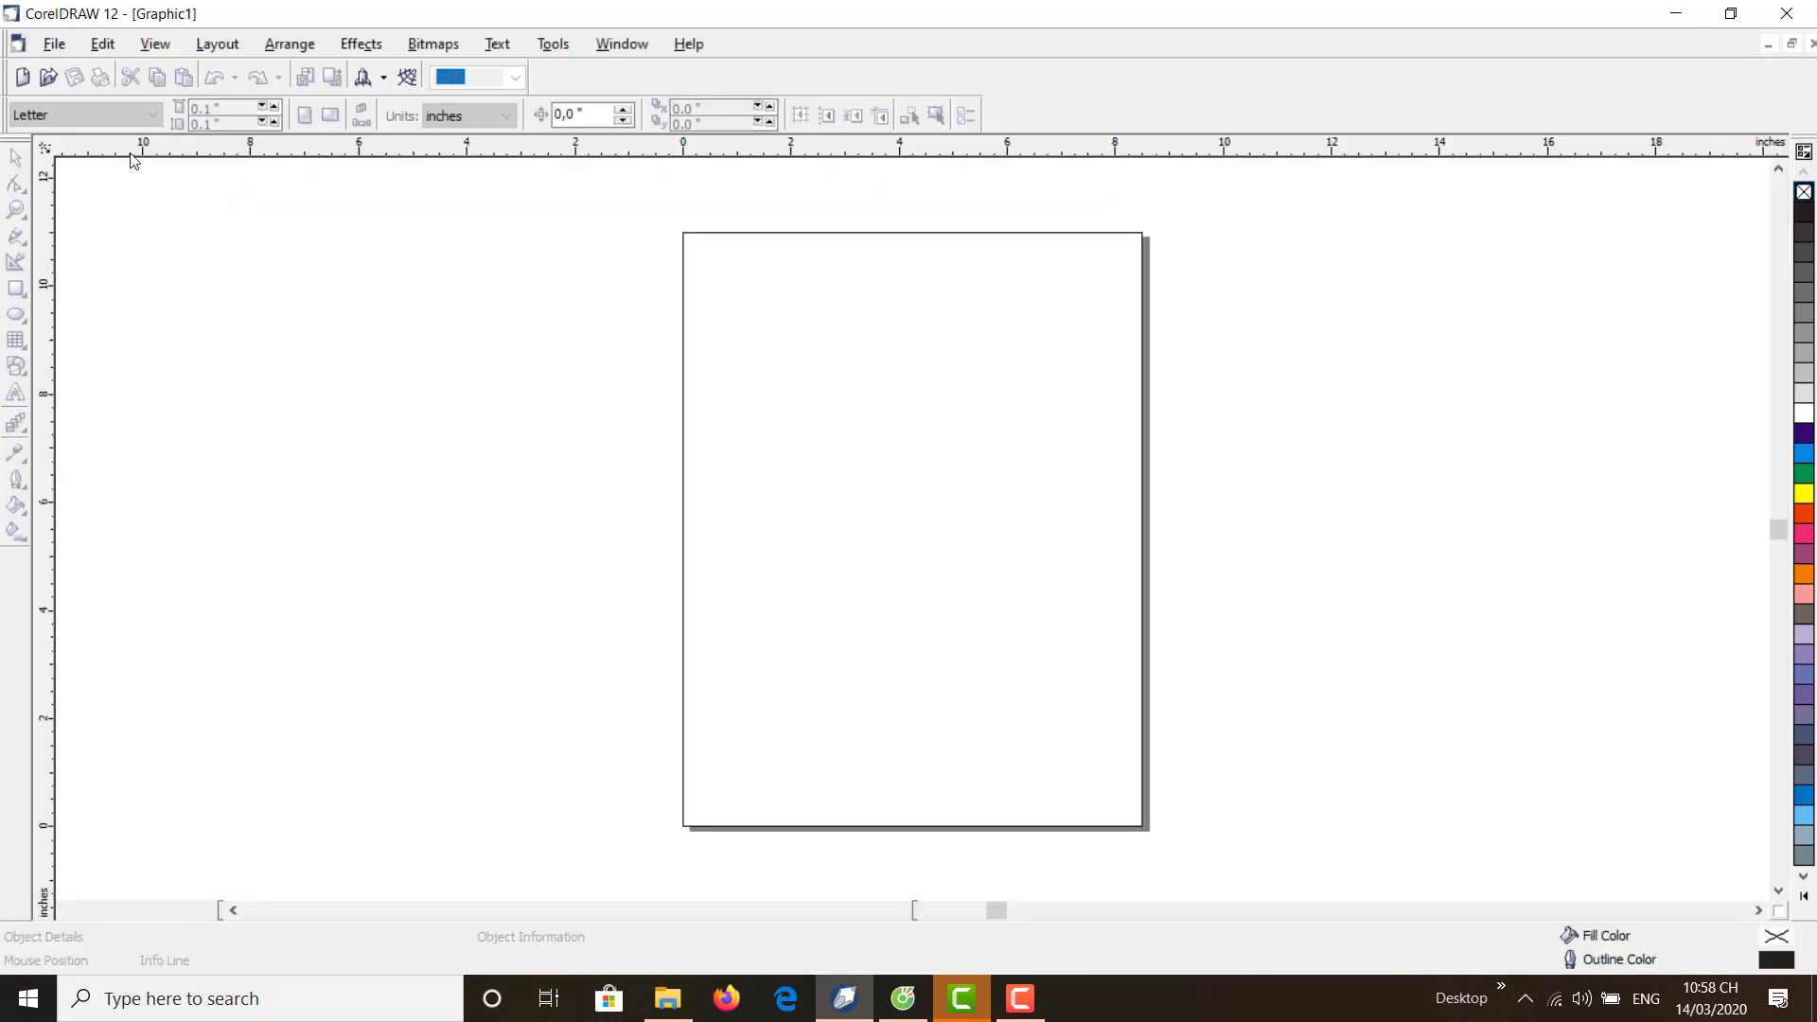
click(51, 44)
click(74, 117)
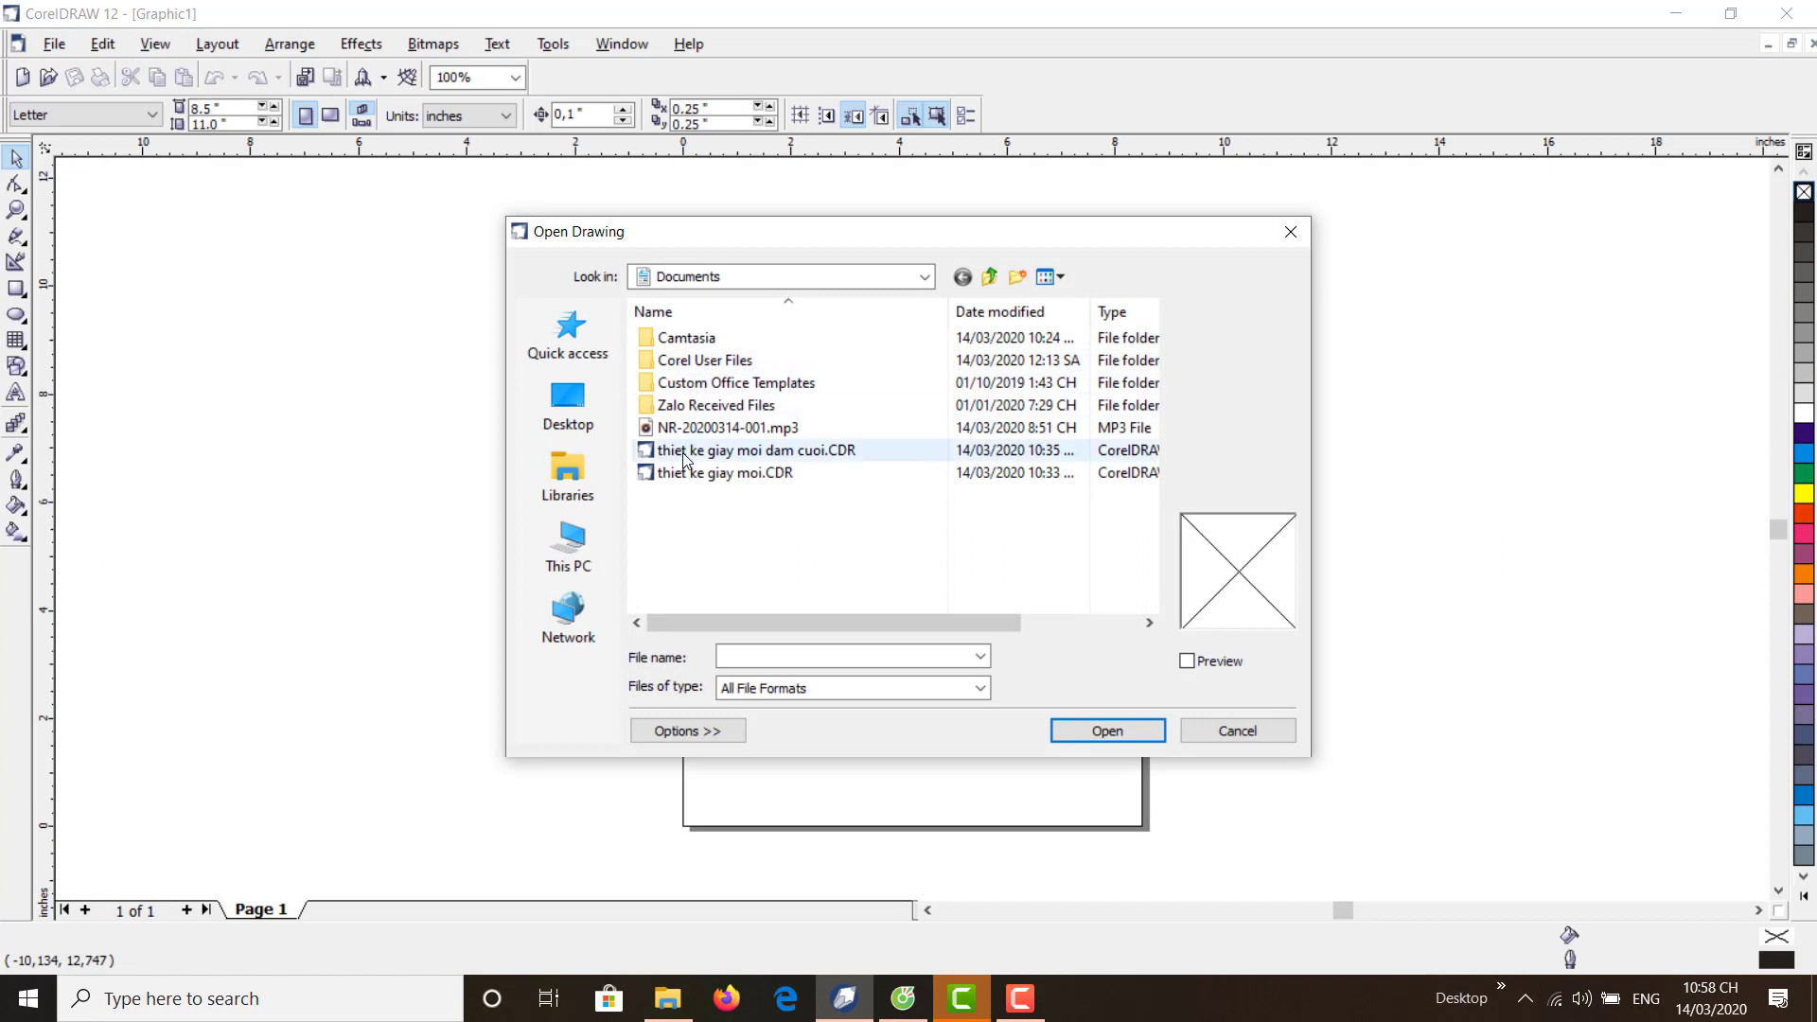
double_click(685, 452)
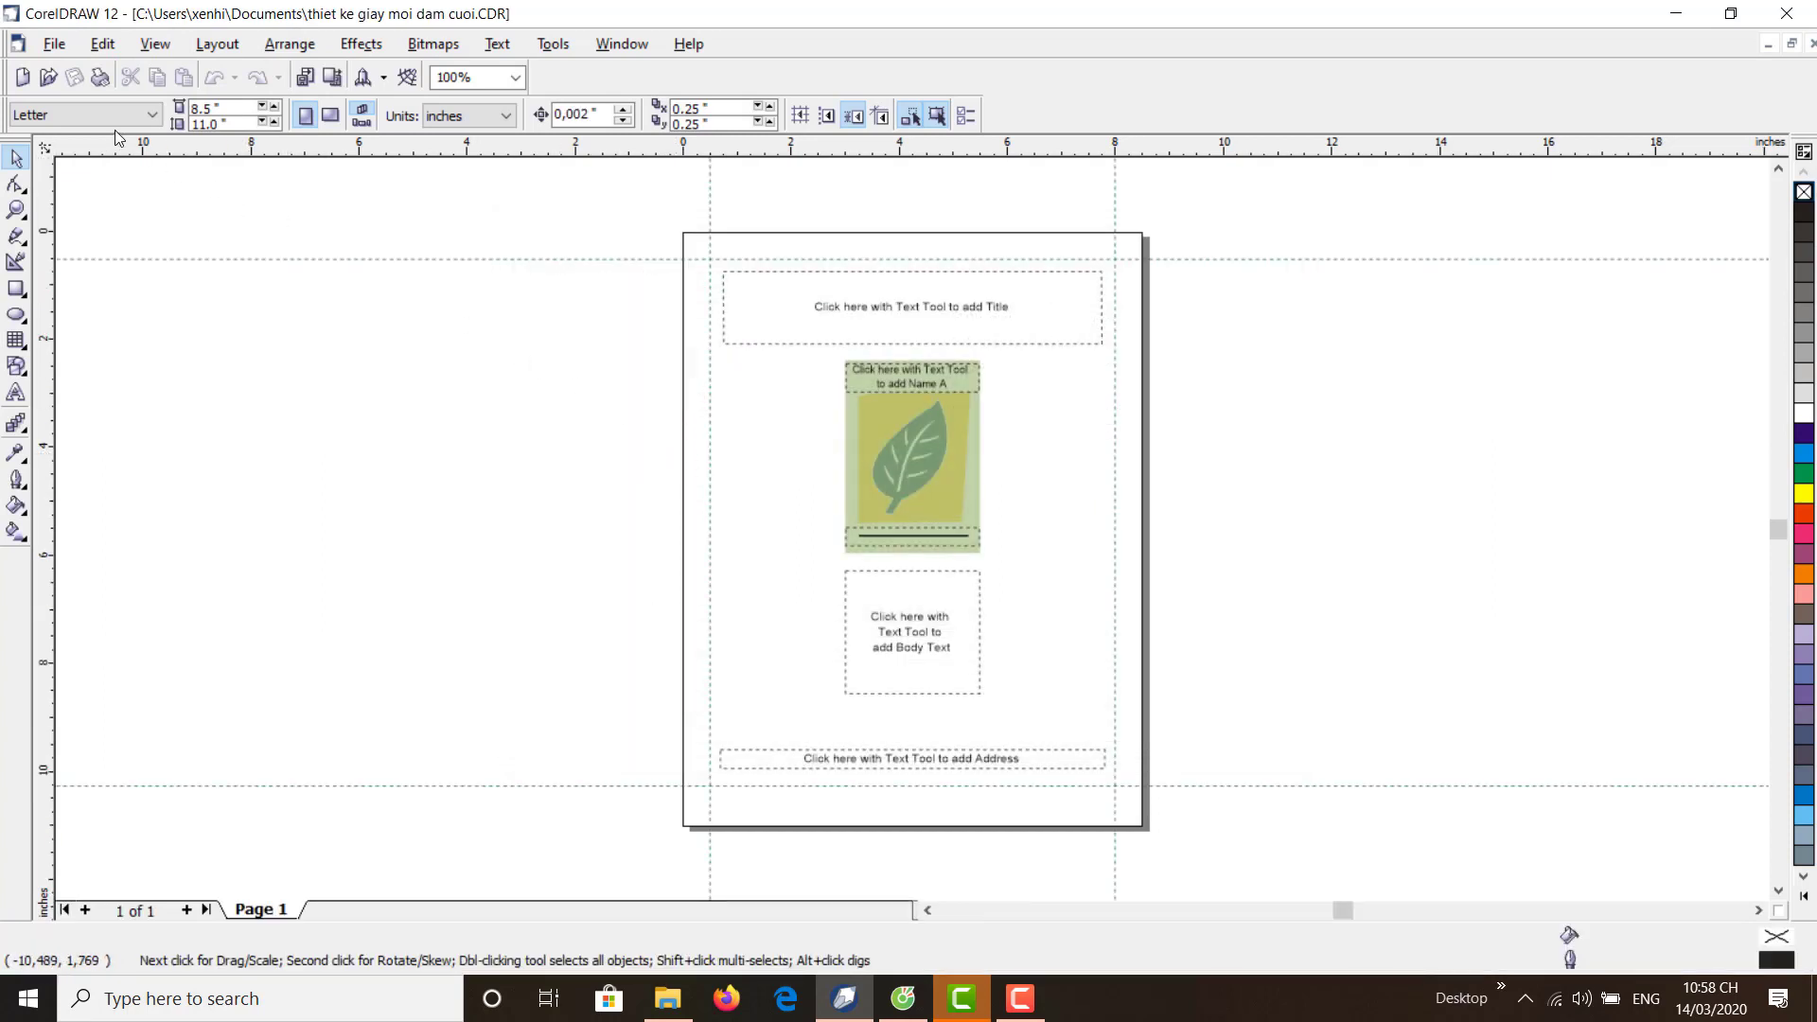
- Sketch an ellipse and several freehand curves in the empty area left of the page with the Smart Drawing tool
click(20, 268)
mouse_move(214, 303)
mouse_down()
mouse_move(265, 274)
mouse_move(212, 324)
mouse_move(341, 373)
mouse_move(284, 458)
mouse_up()
mouse_move(450, 336)
mouse_down()
mouse_move(499, 399)
mouse_move(490, 284)
mouse_move(478, 317)
mouse_move(510, 244)
mouse_up()
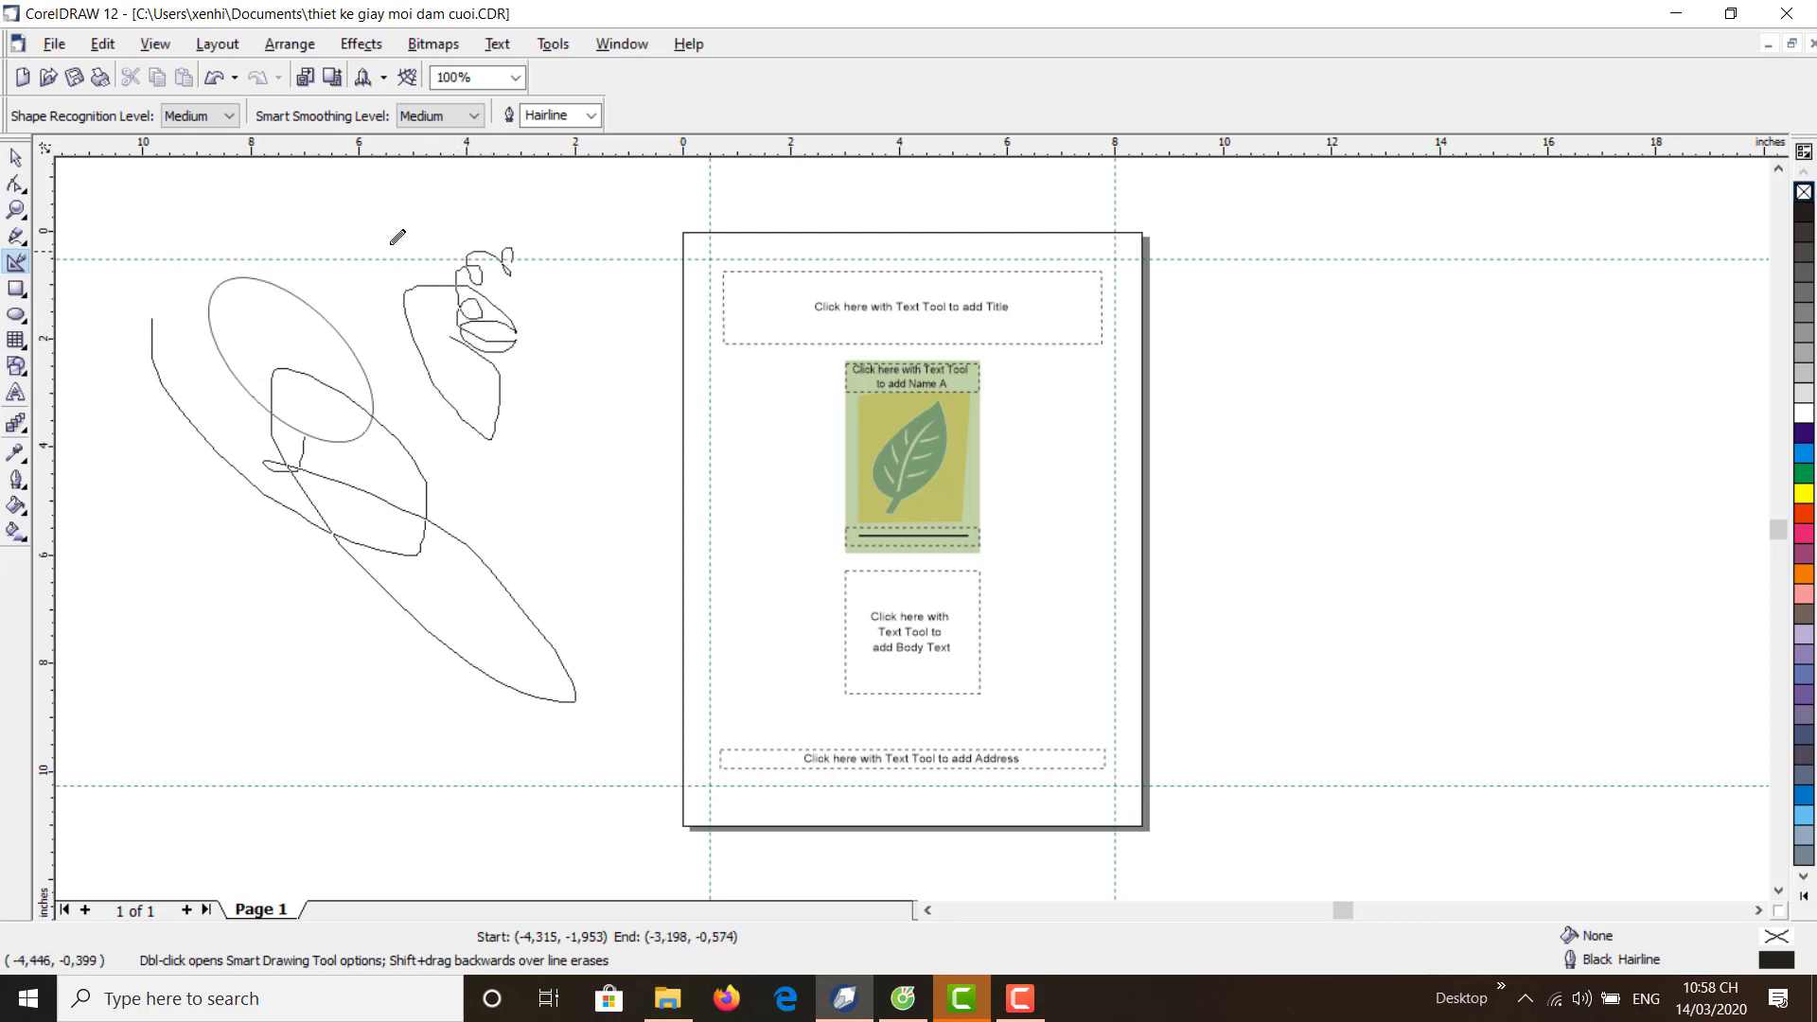
mouse_move(291, 243)
mouse_down()
mouse_move(340, 283)
mouse_move(280, 211)
mouse_up()
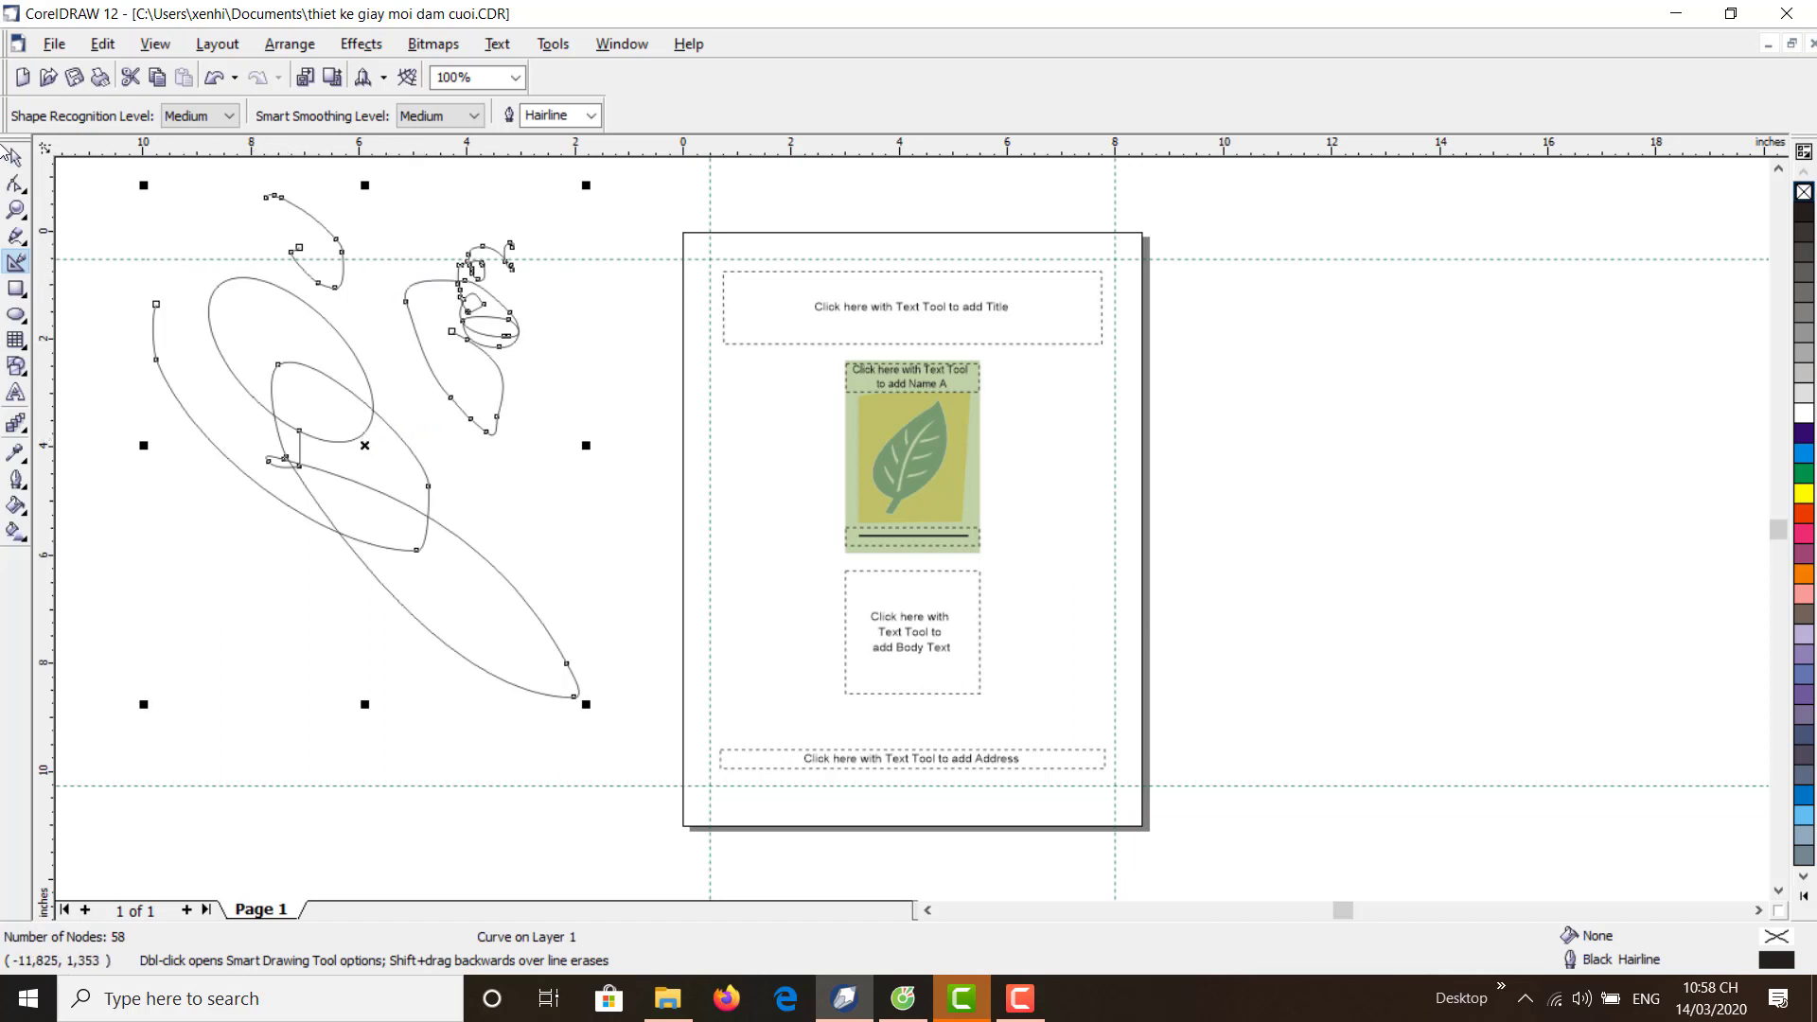
- Move the ellipse to the right of the page and the freehand curves toward the page with the Pick tool, and deselect them
click(17, 159)
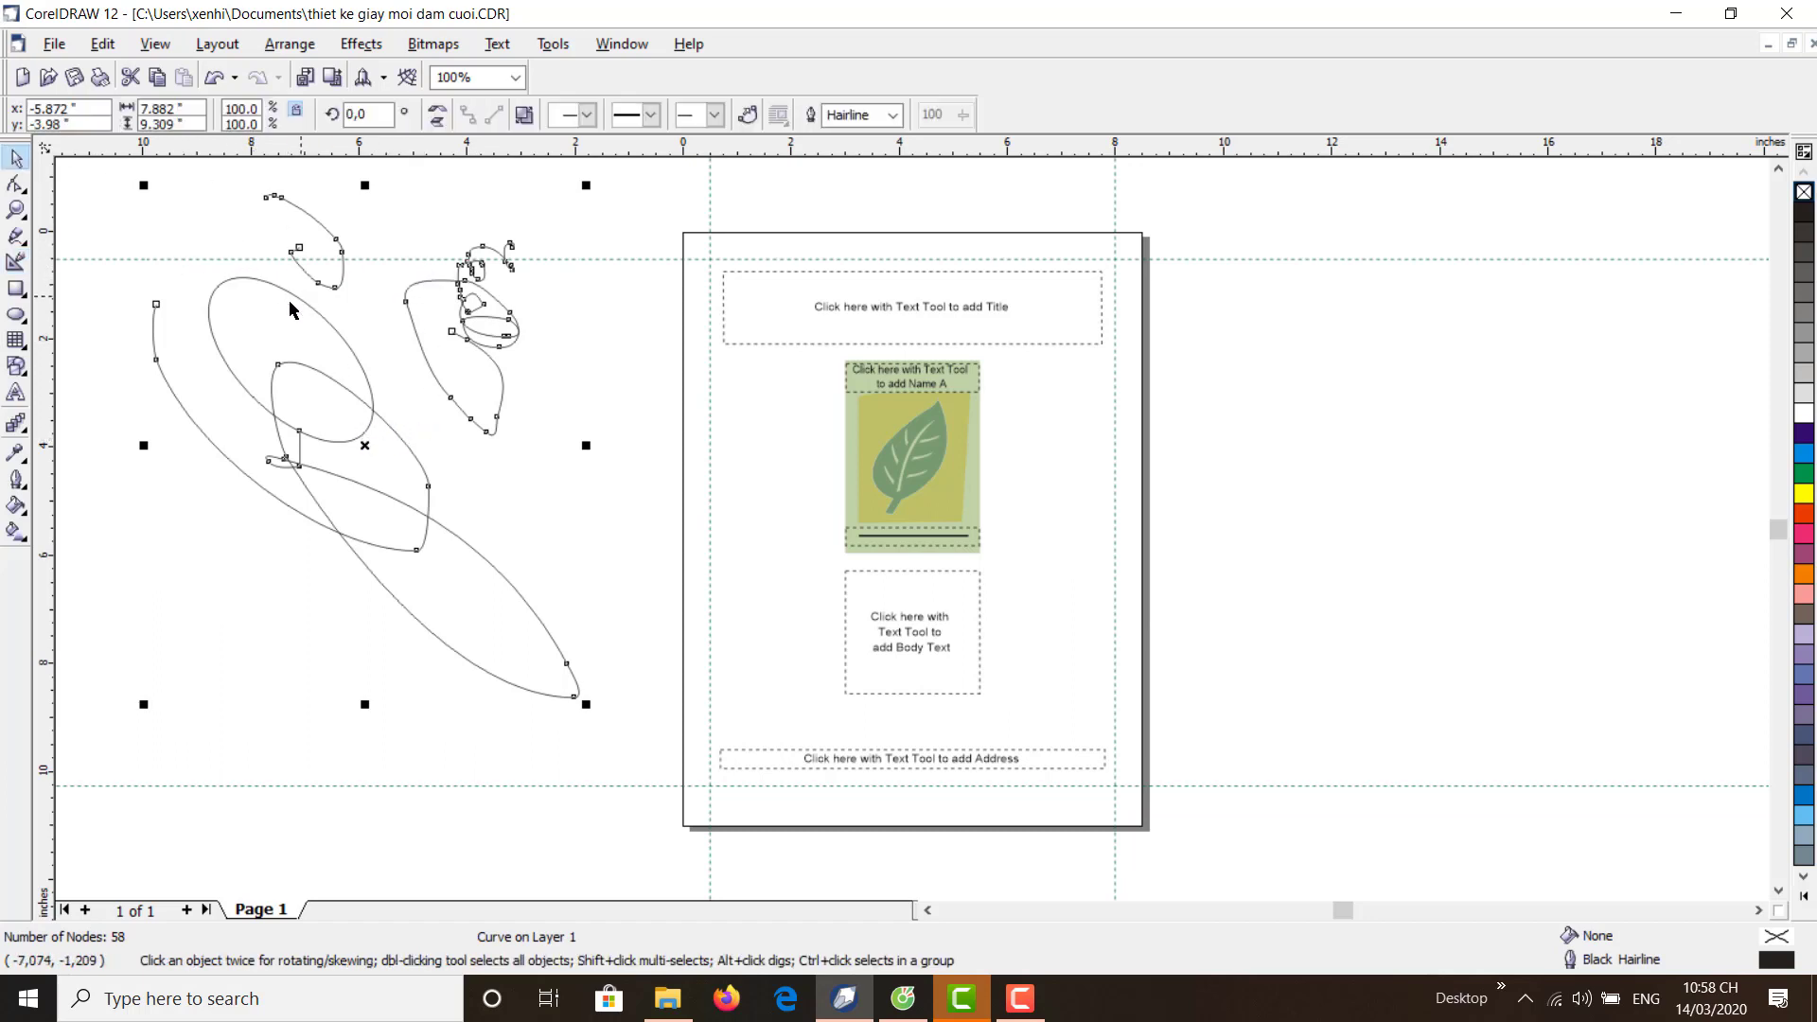
mouse_move(326, 313)
mouse_down()
mouse_move(521, 339)
mouse_move(609, 388)
mouse_move(876, 449)
mouse_move(1312, 416)
mouse_move(1274, 411)
mouse_up()
mouse_move(472, 424)
mouse_down()
mouse_move(588, 430)
mouse_move(593, 414)
mouse_move(589, 427)
mouse_up()
click(489, 436)
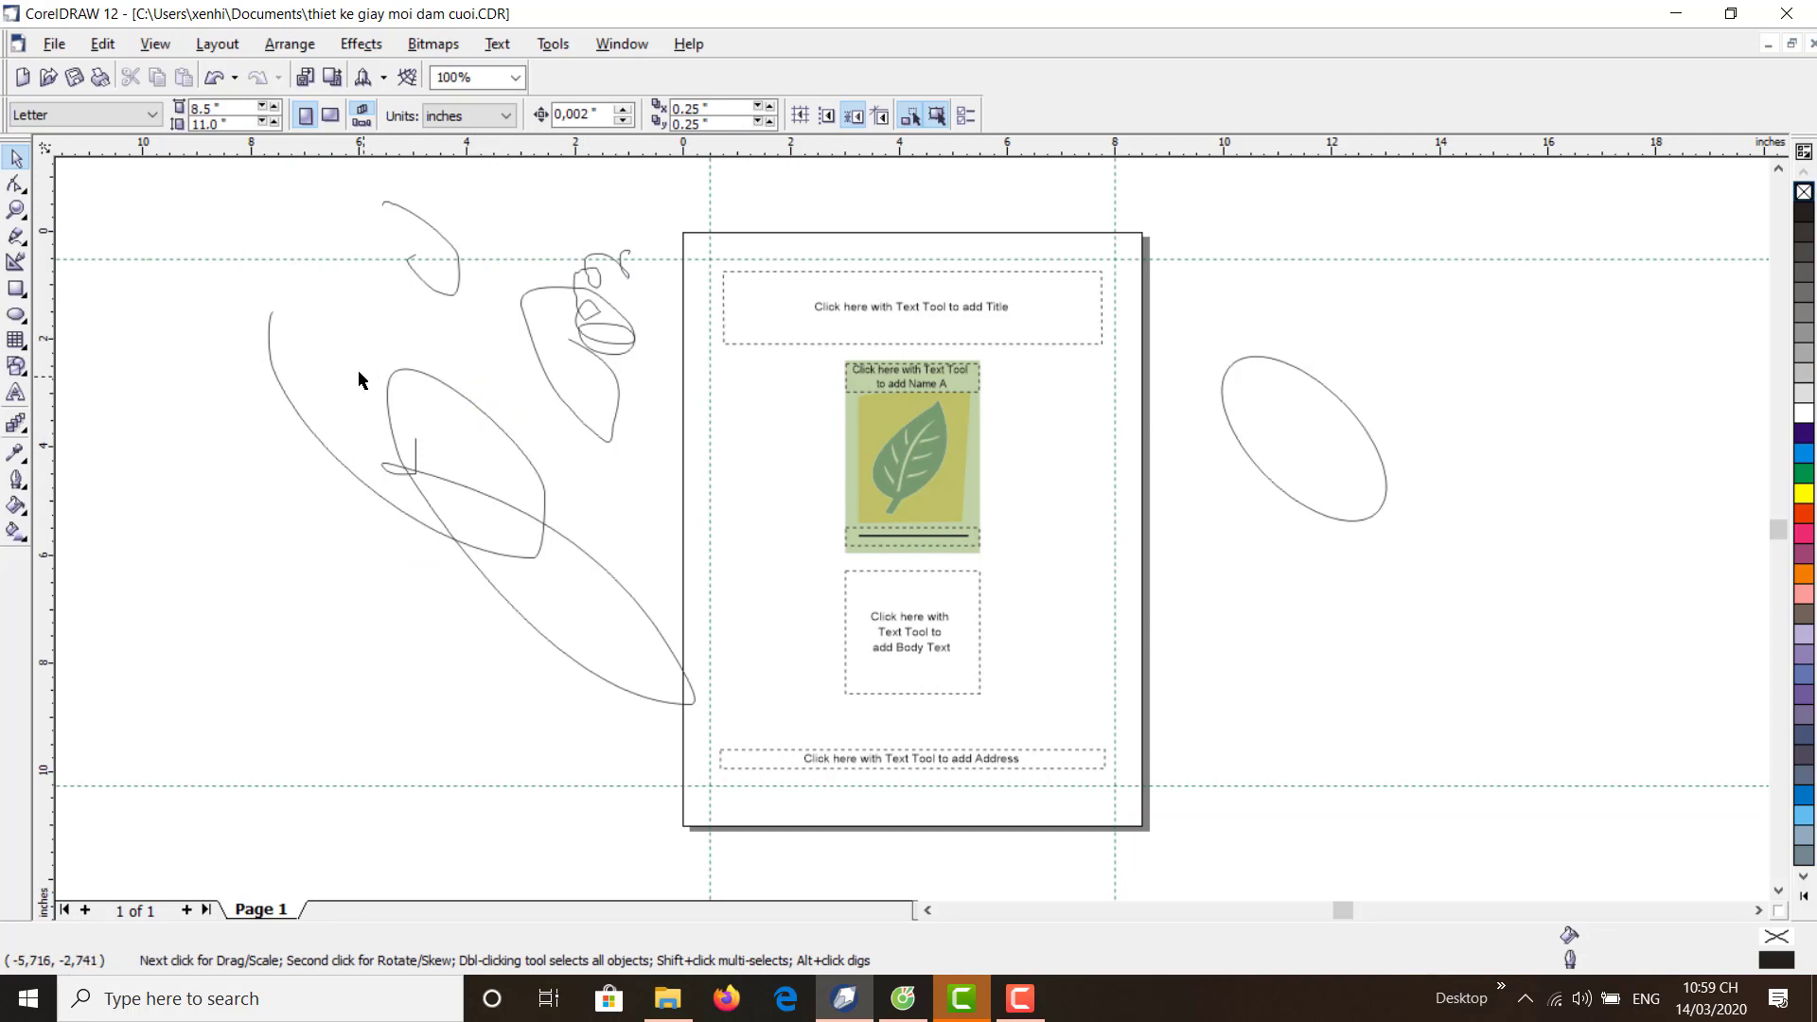
- Undo the moves and the drawing of the freehand curves, leaving only the ellipse
click(211, 82)
click(211, 81)
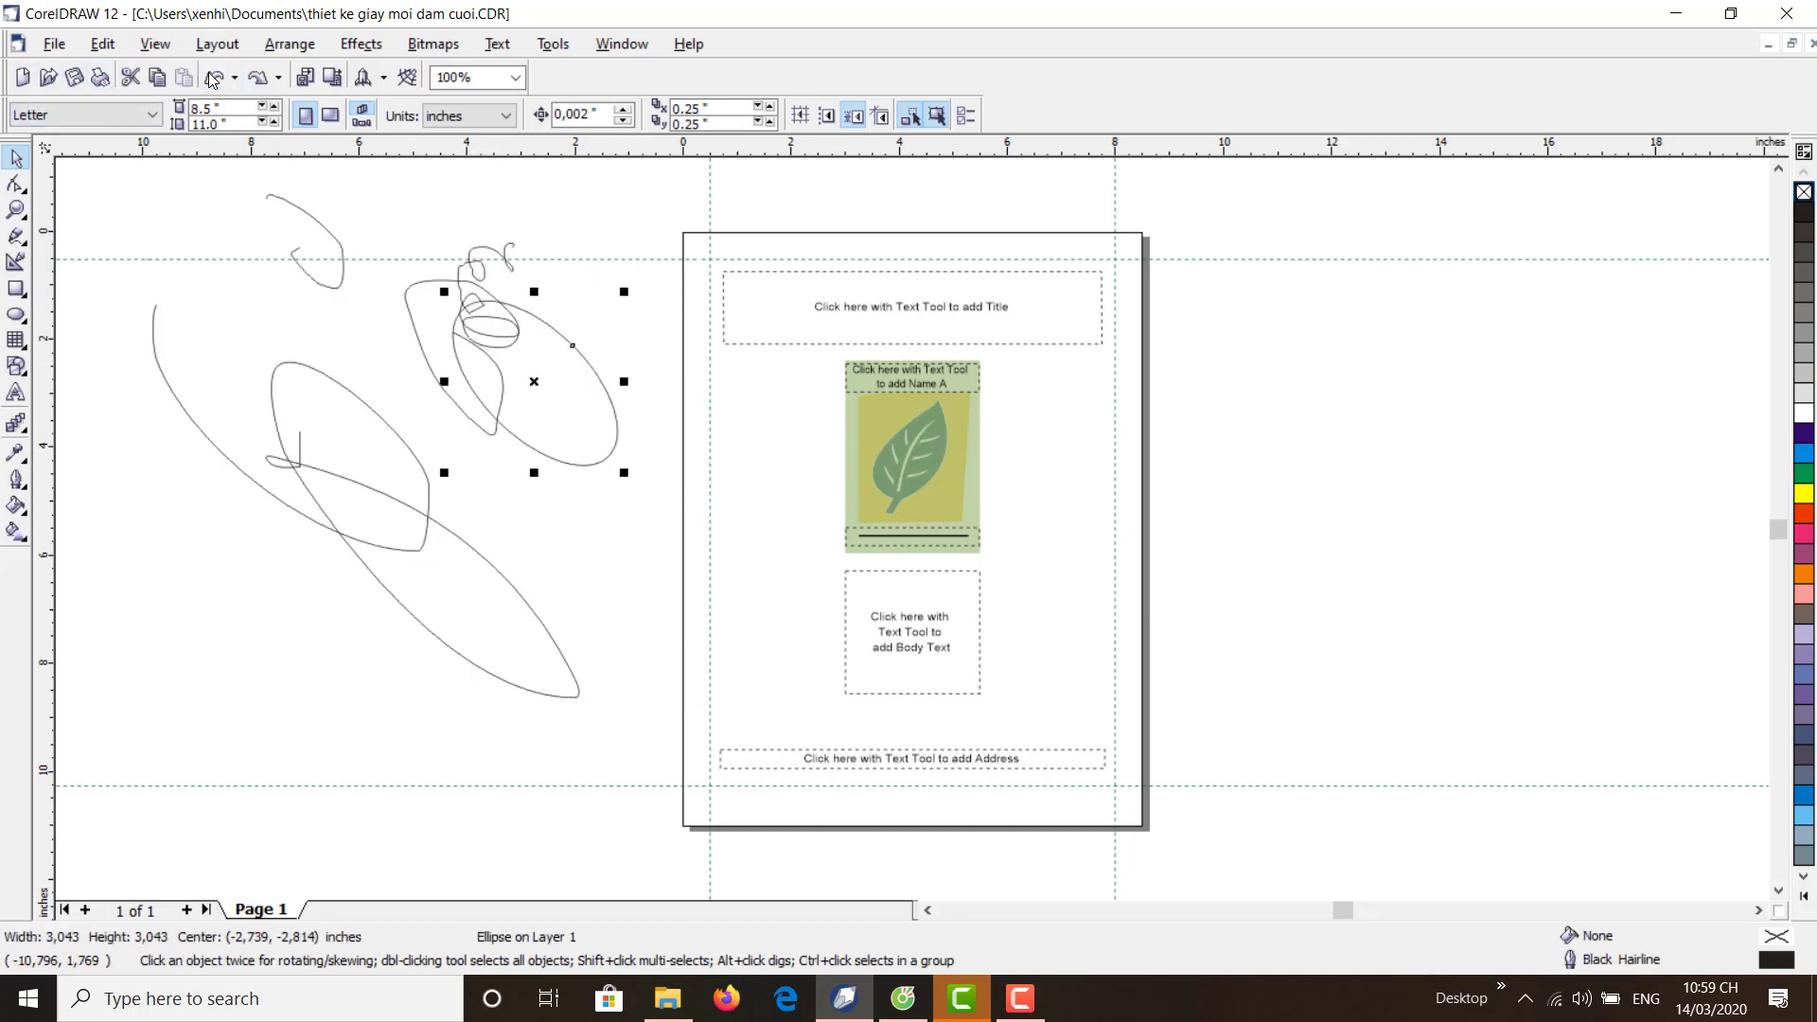
click(211, 81)
click(211, 81)
click(211, 82)
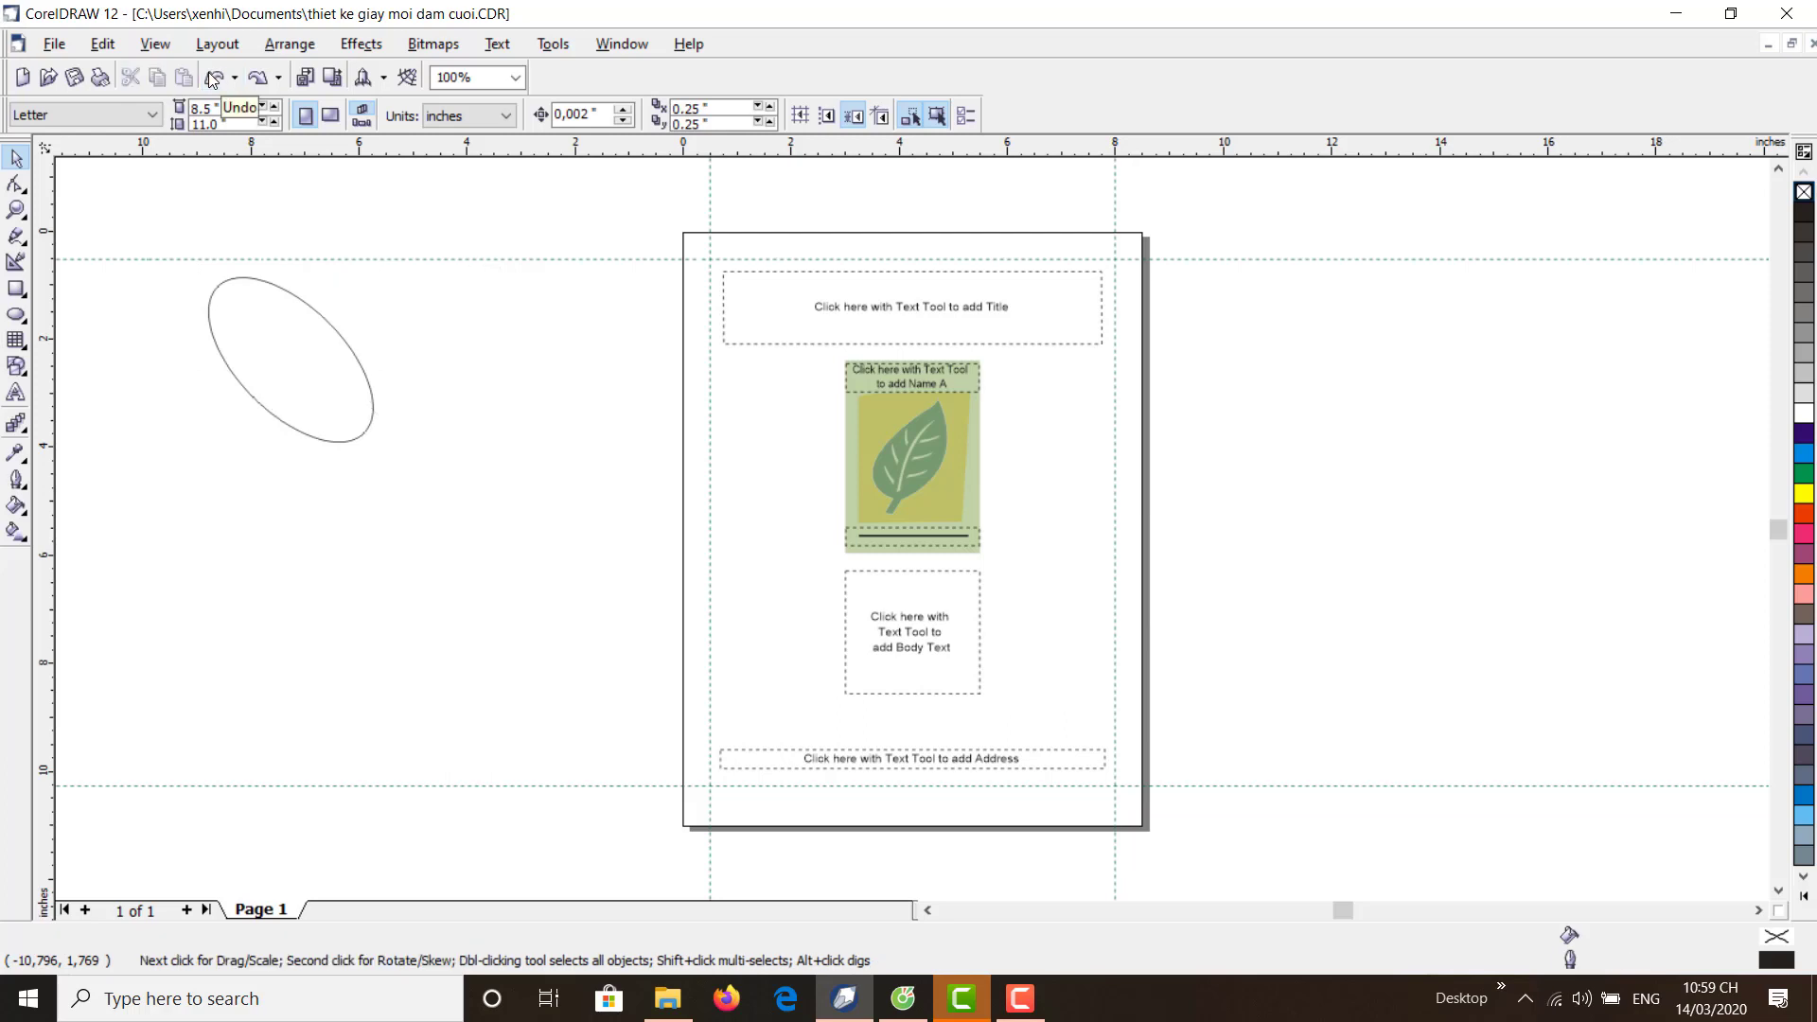
- Cut the remaining ellipse from the area left of the page
click(271, 308)
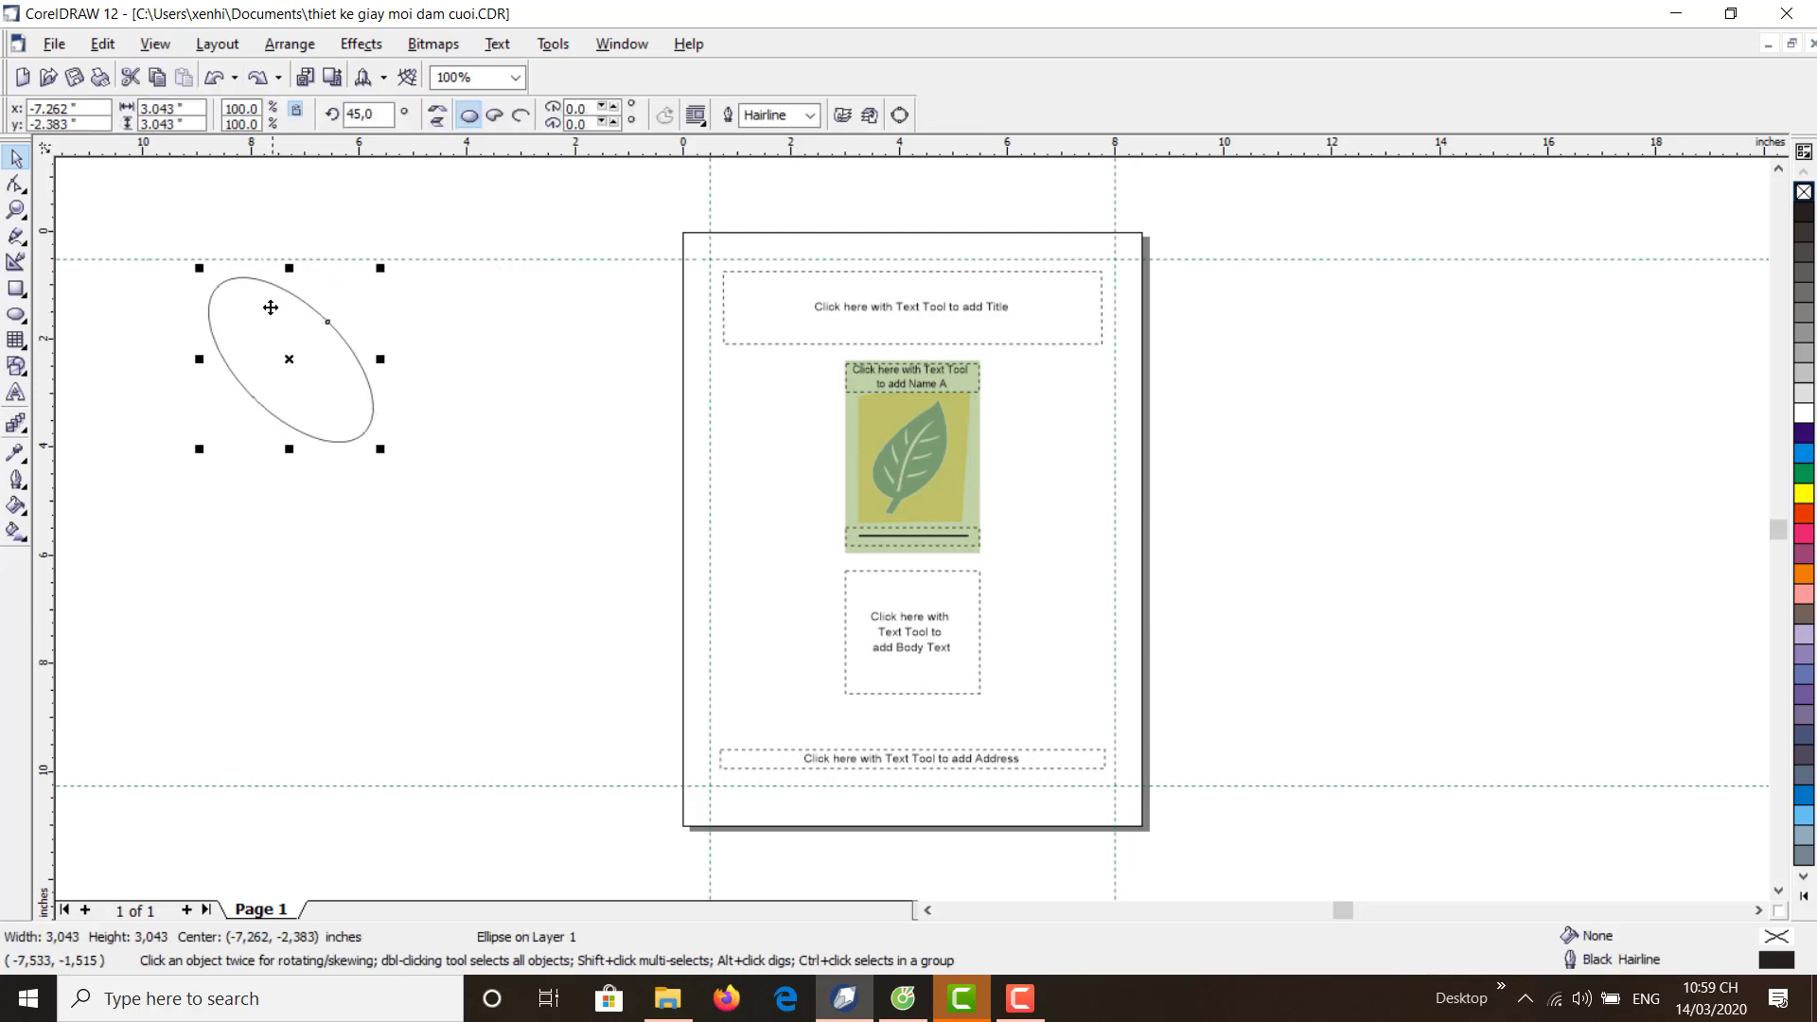
click(133, 77)
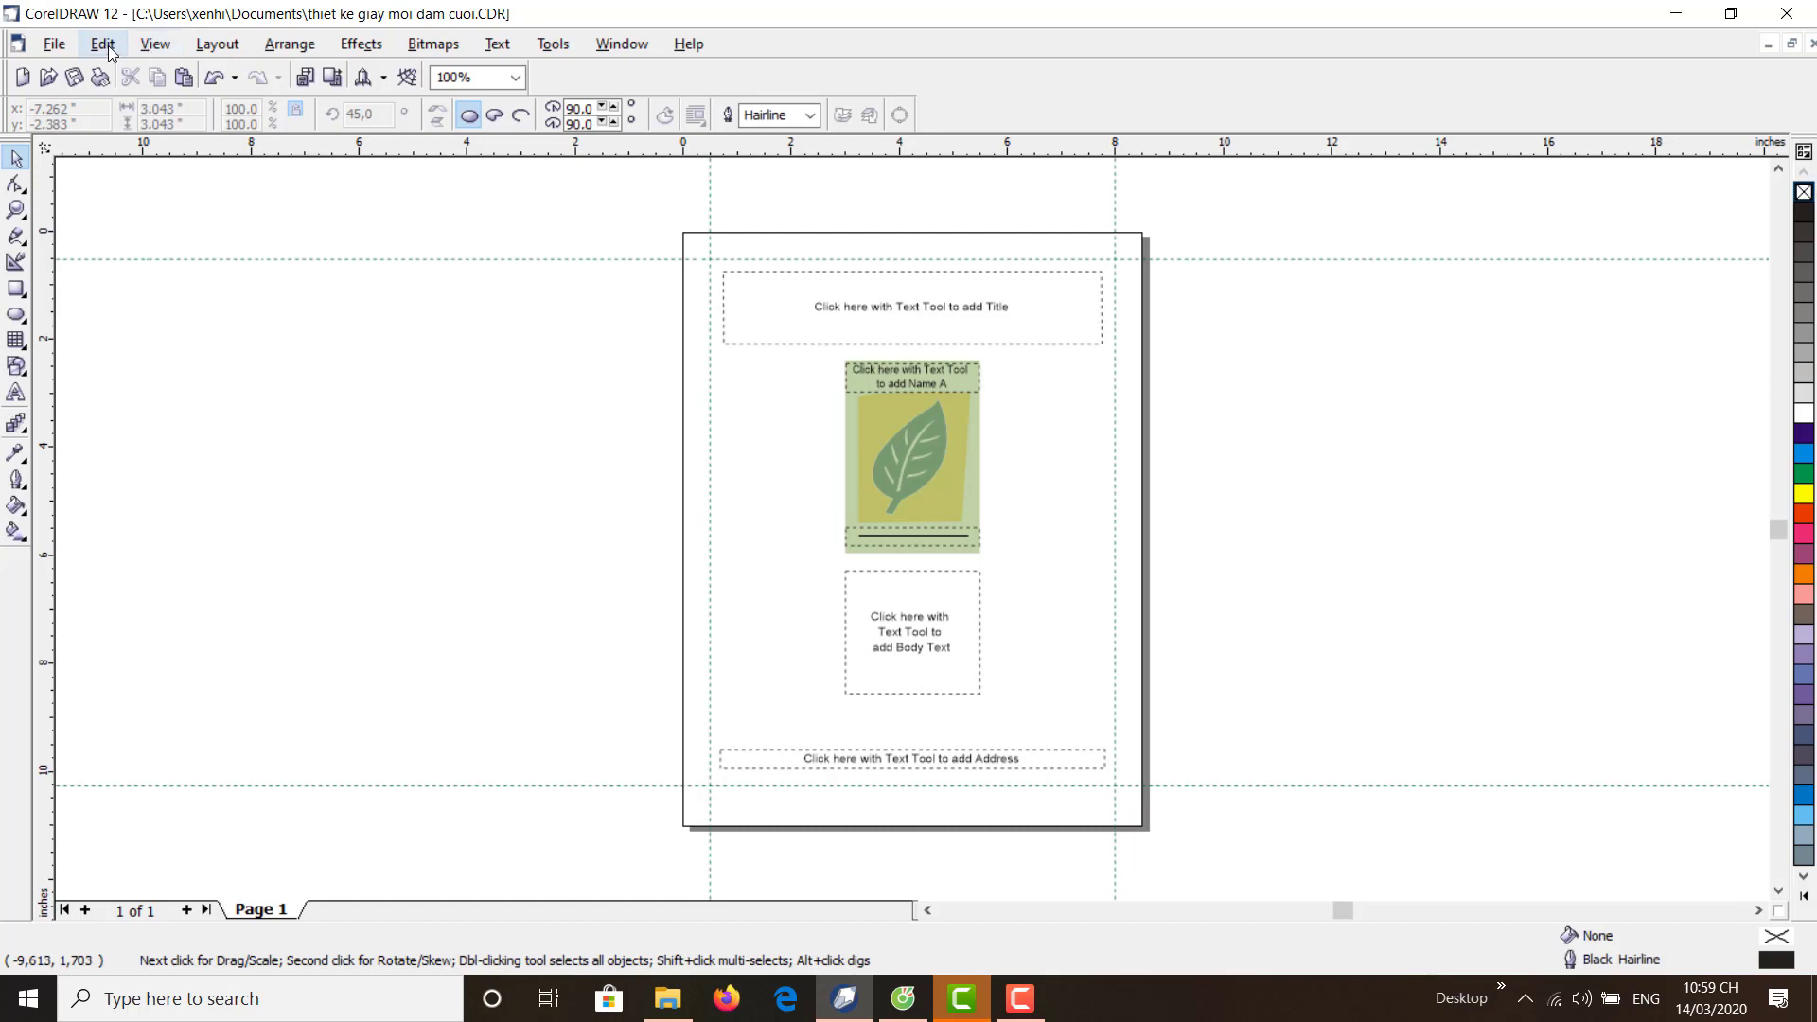
click(103, 44)
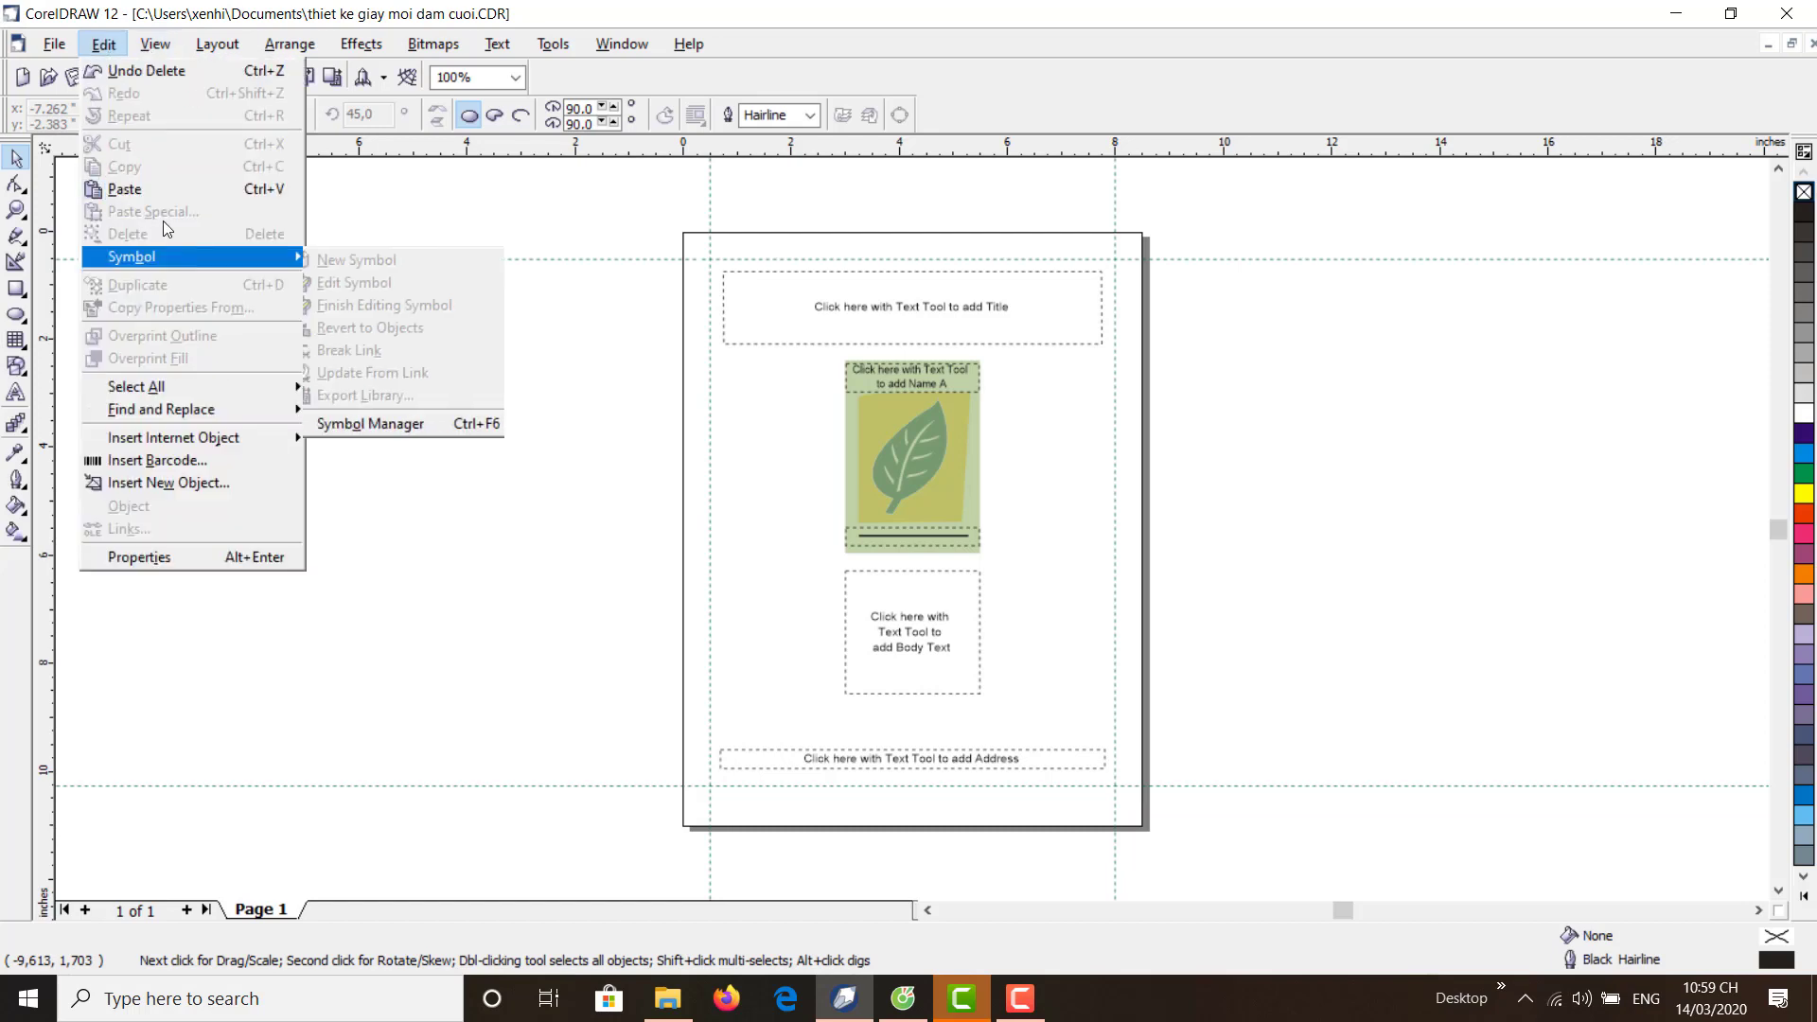
click(440, 200)
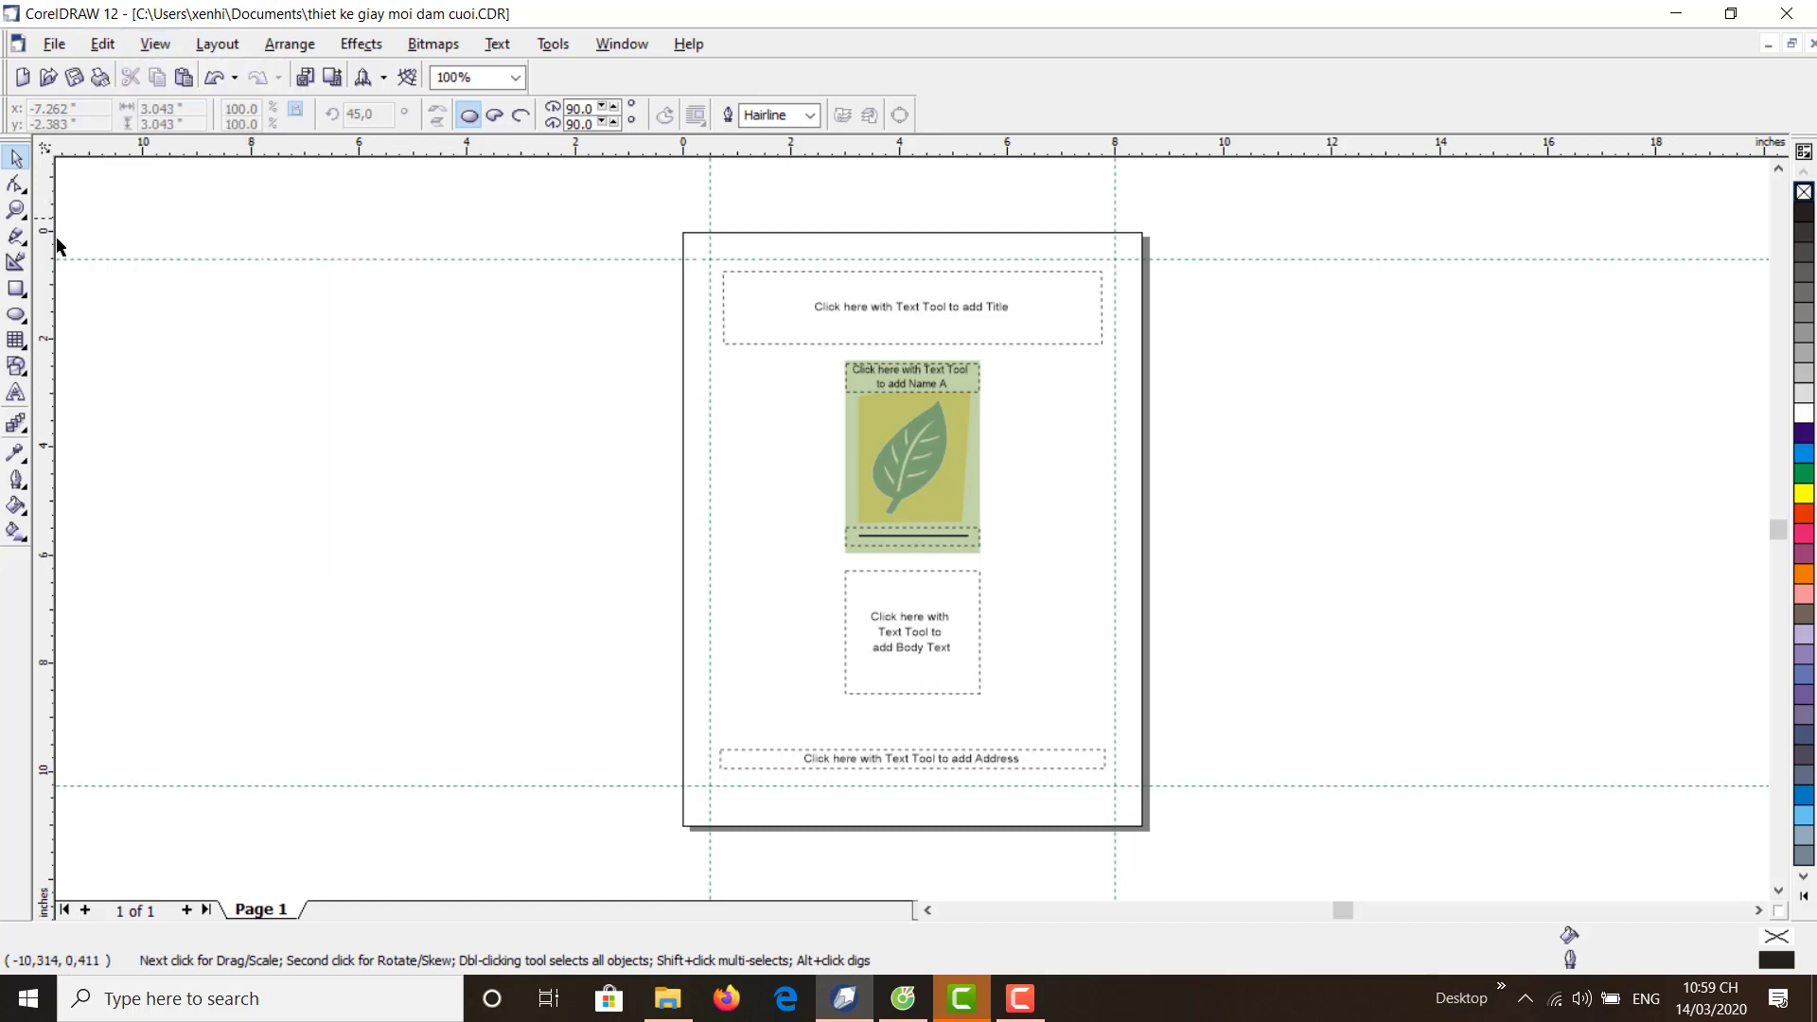
- Draw a rectangle about 8.56 by 11.06 inches along the page border with the Rectangle tool
click(19, 297)
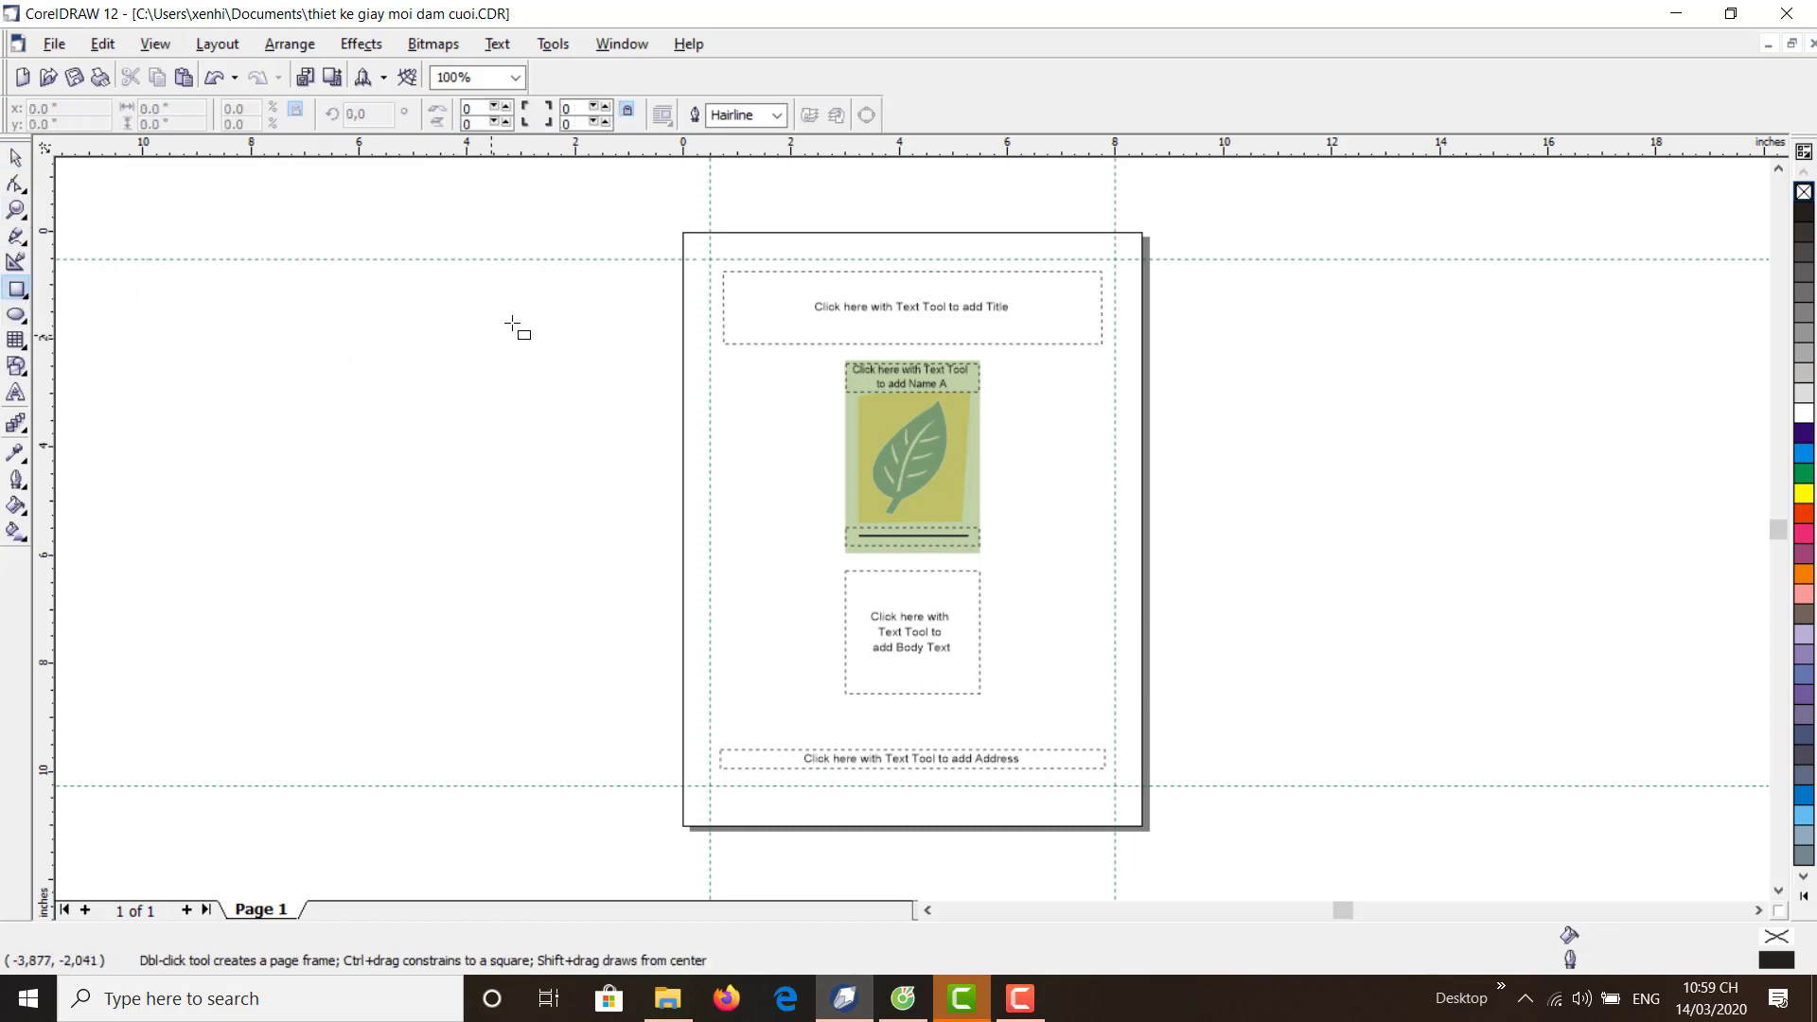
click(28, 298)
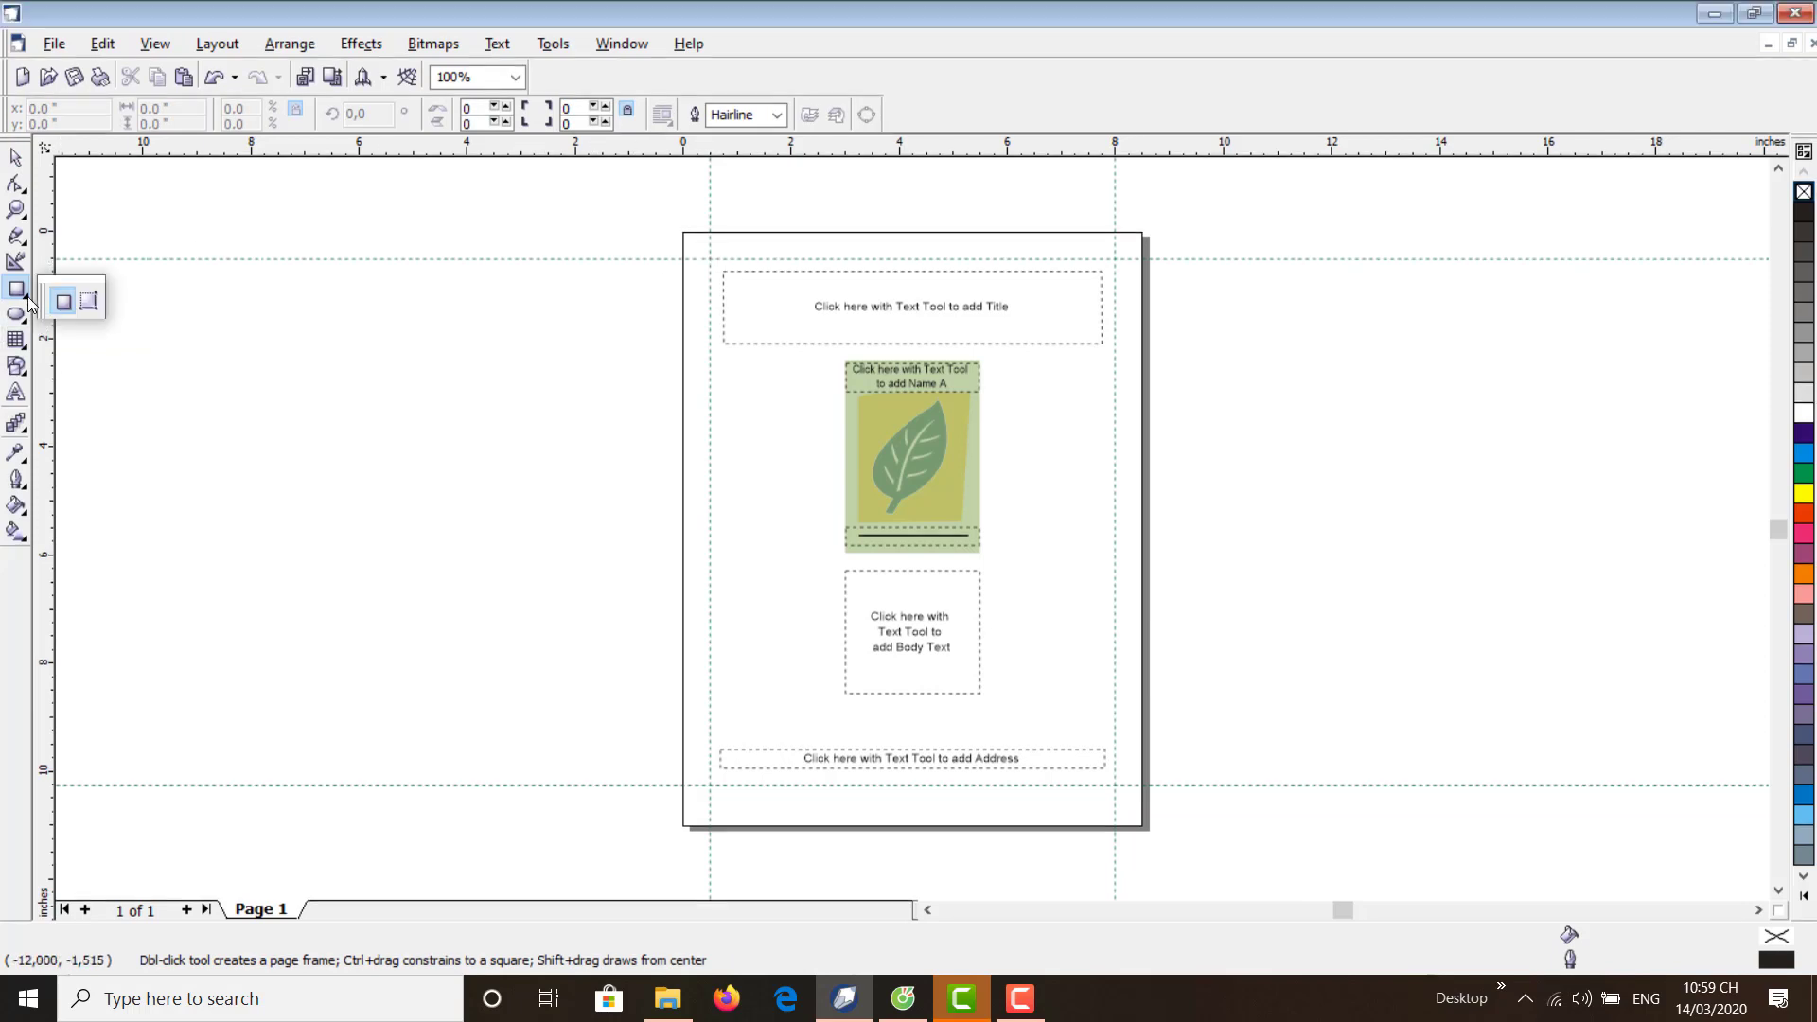
click(63, 303)
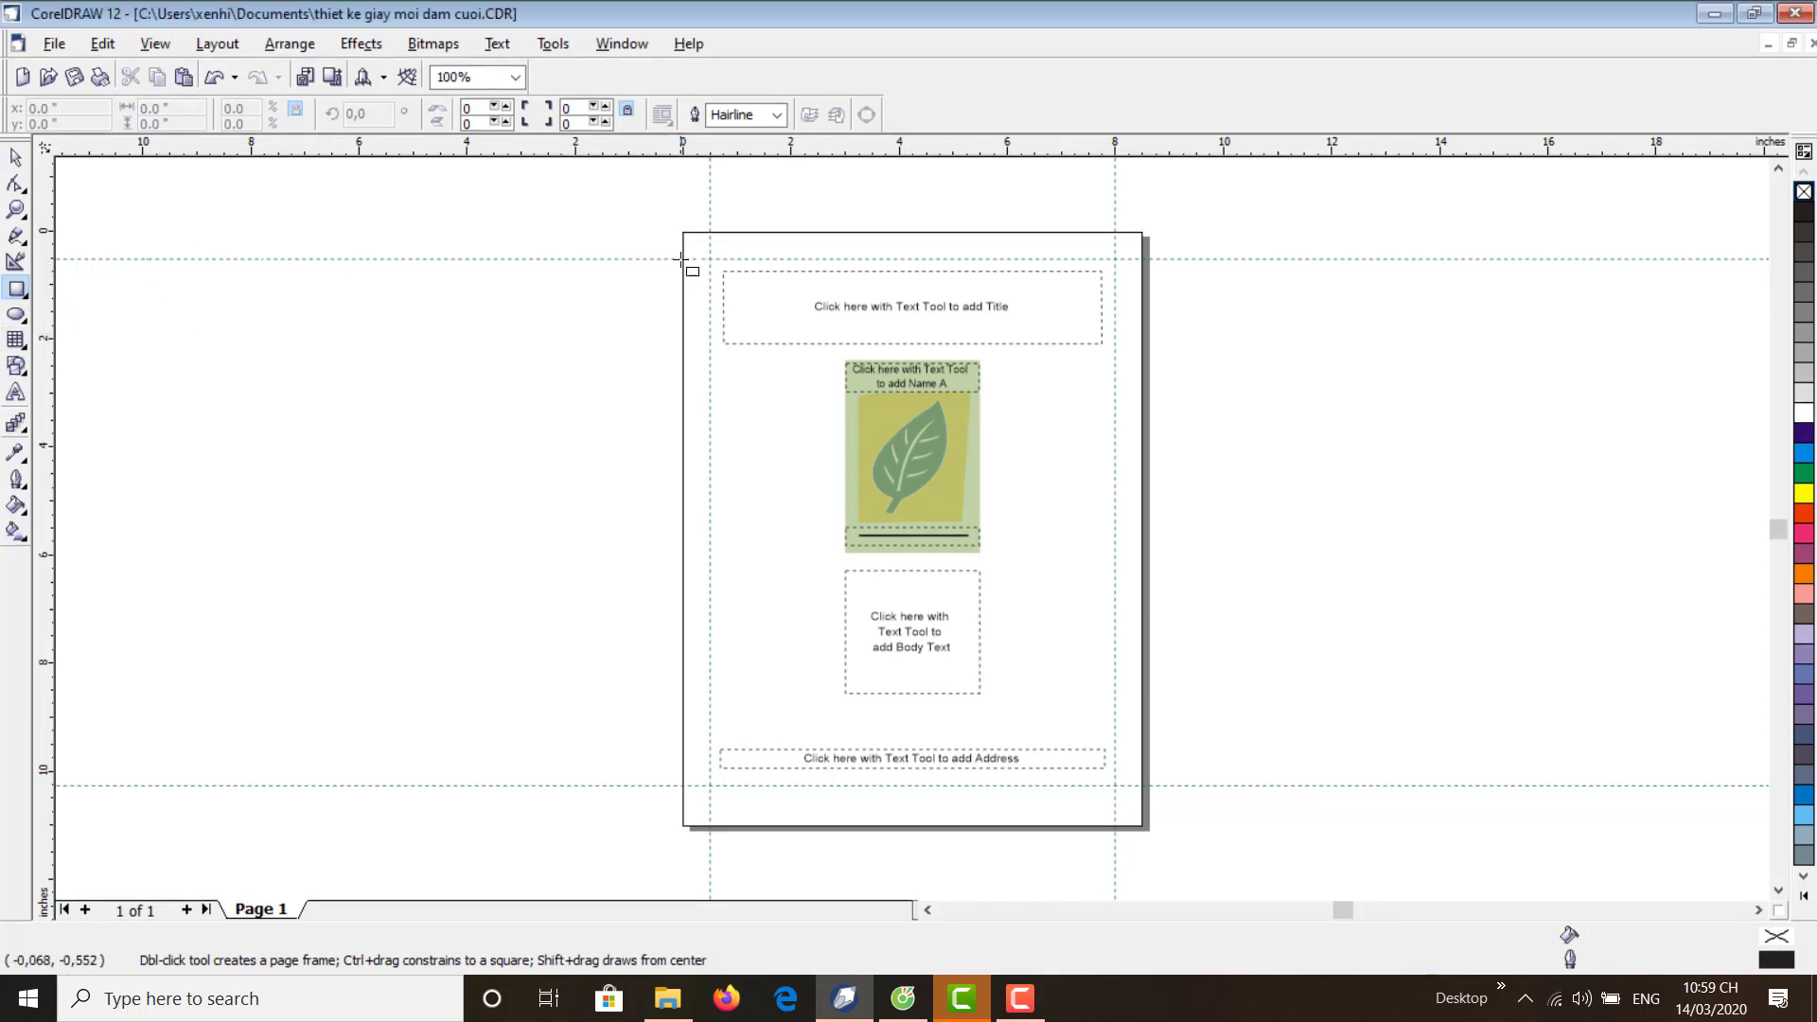
drag(682, 230, 1144, 827)
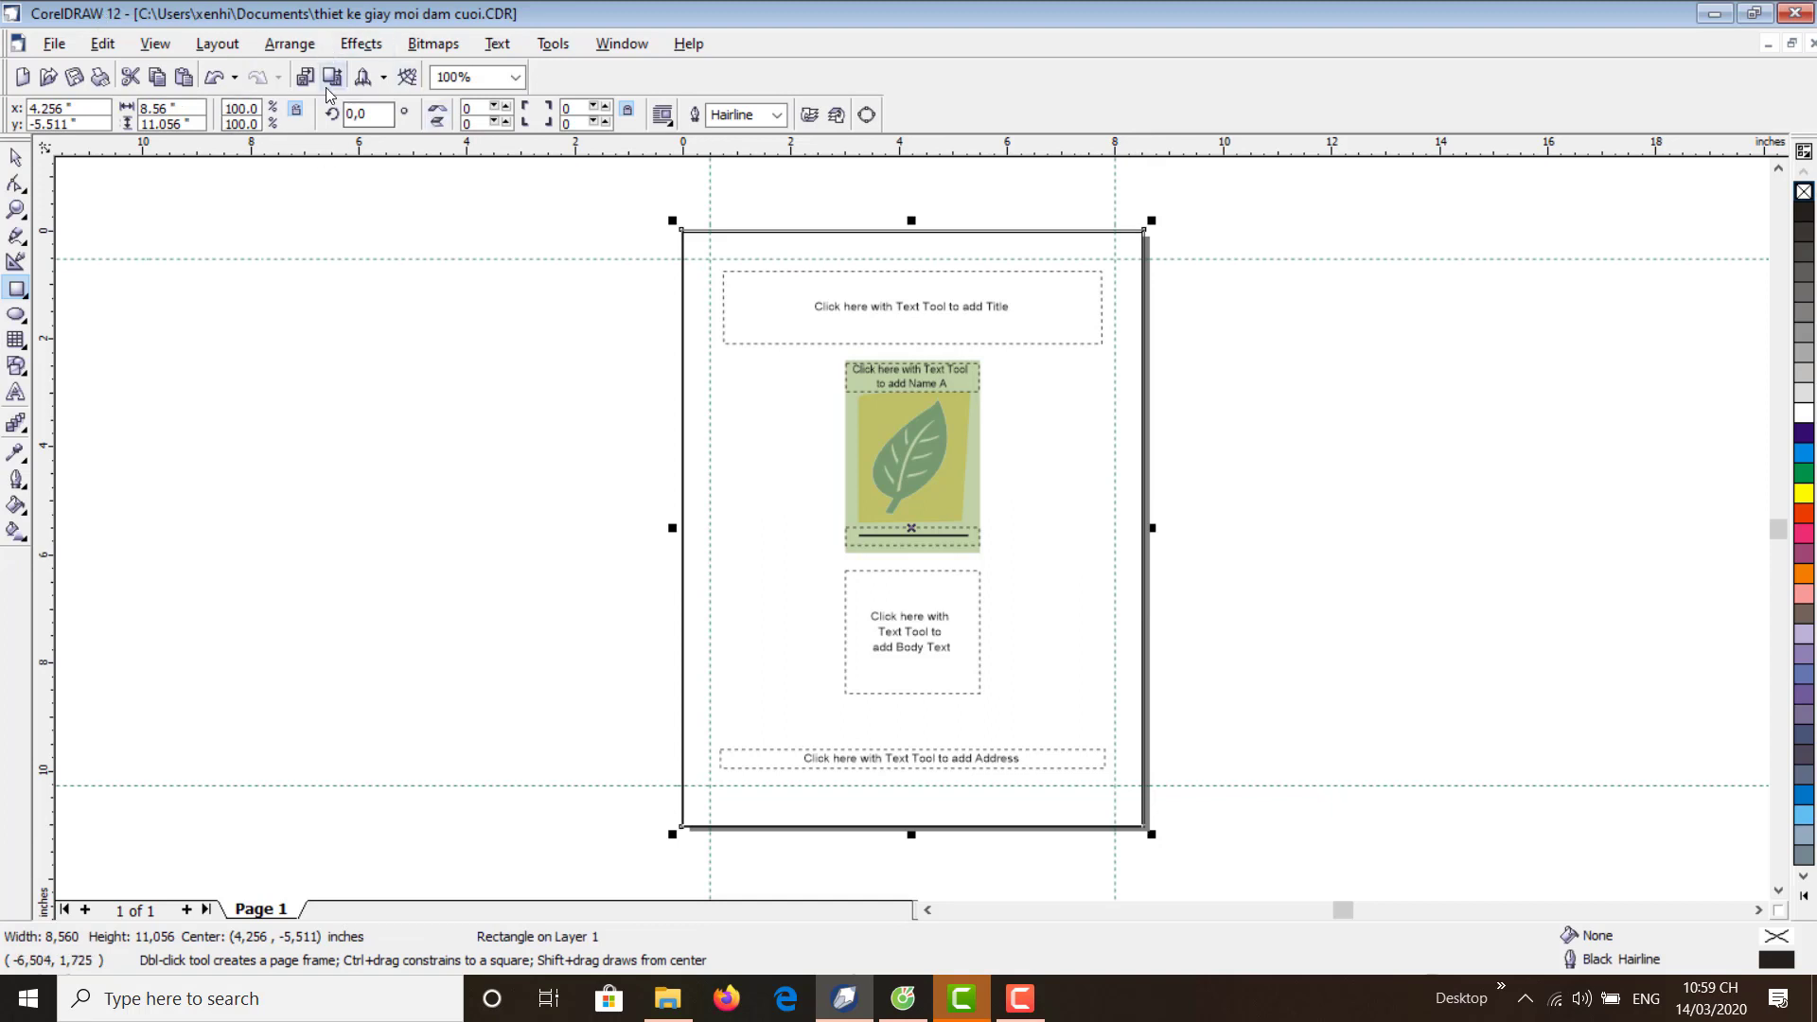
click(456, 248)
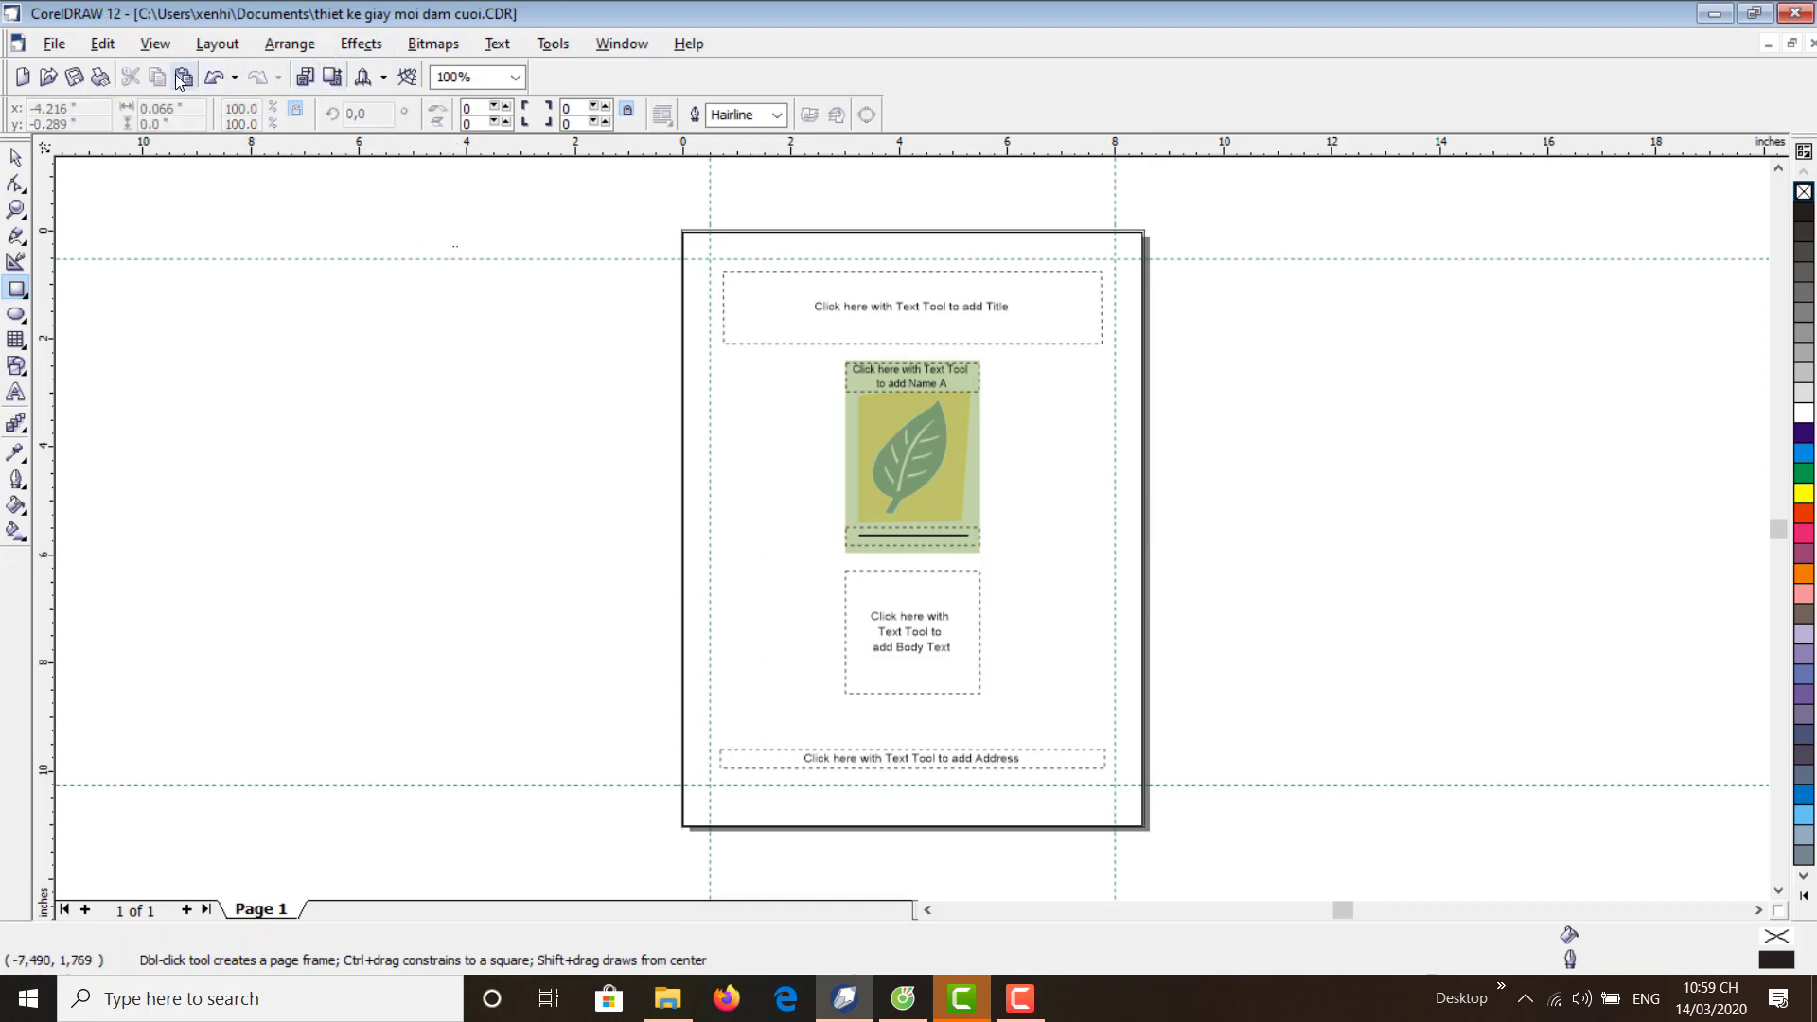
- Switch the page to landscape orientation and delete the portrait page-border rectangle
click(14, 157)
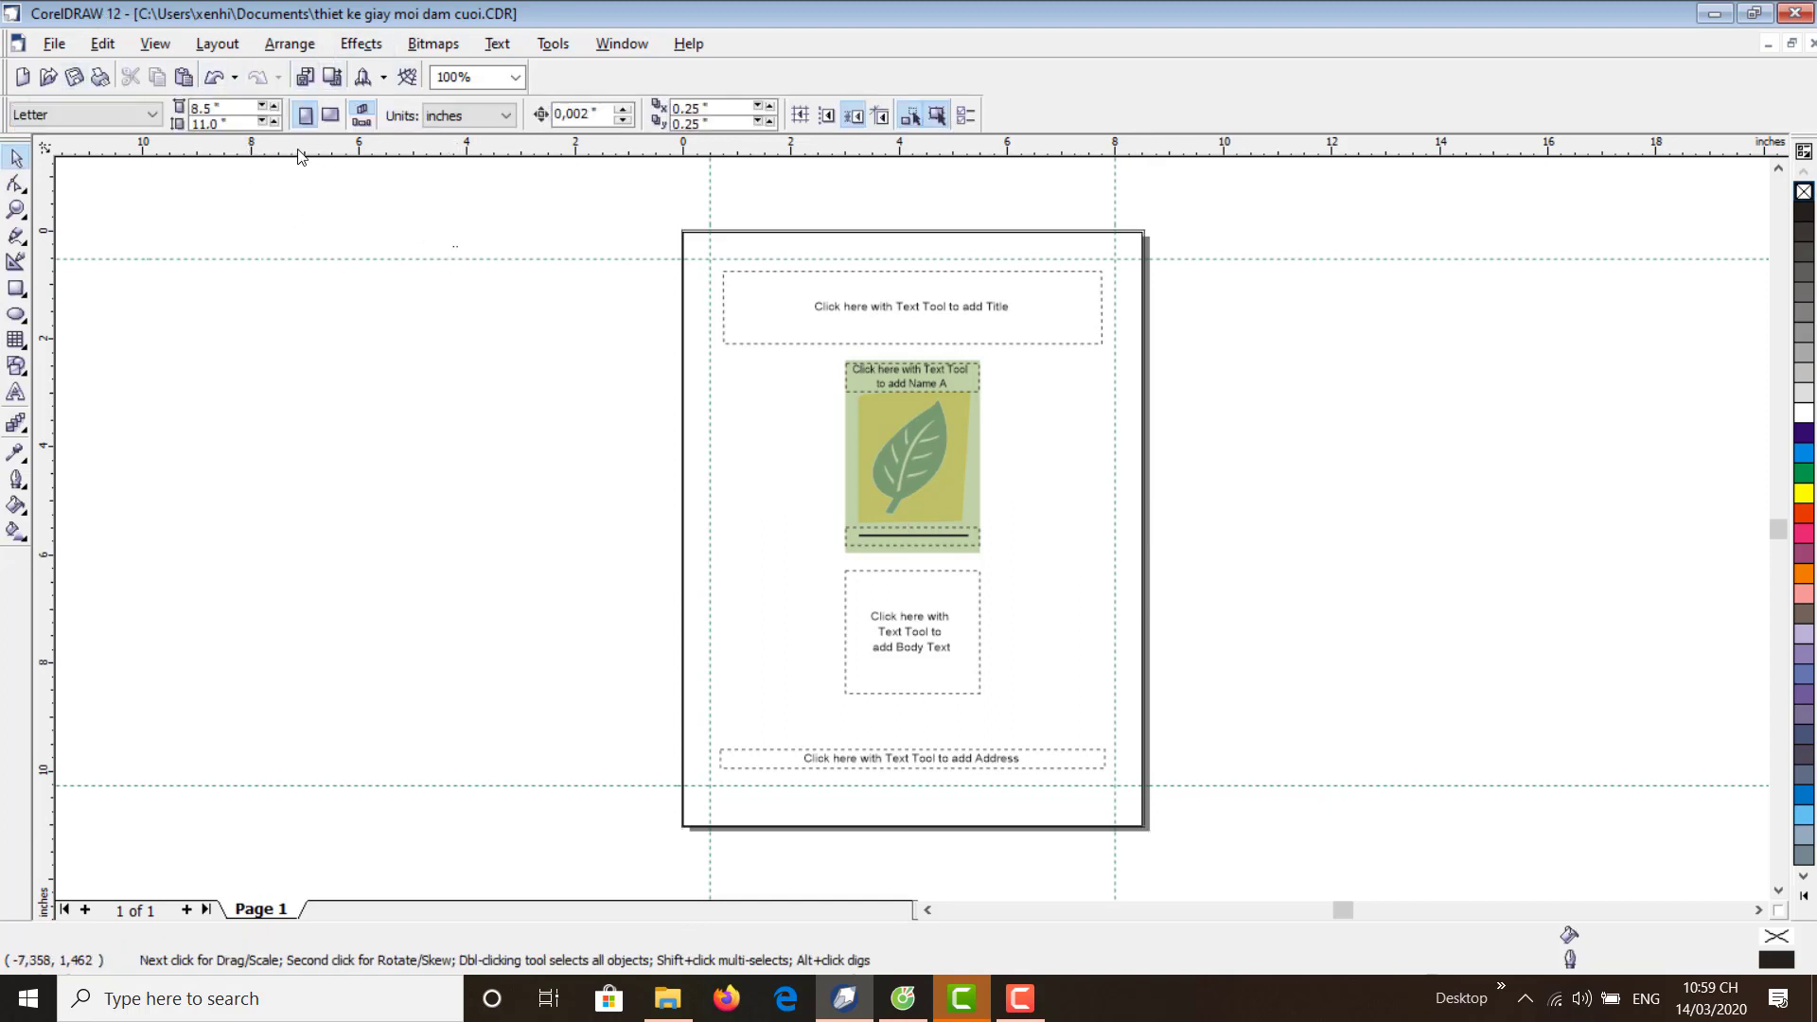
click(333, 117)
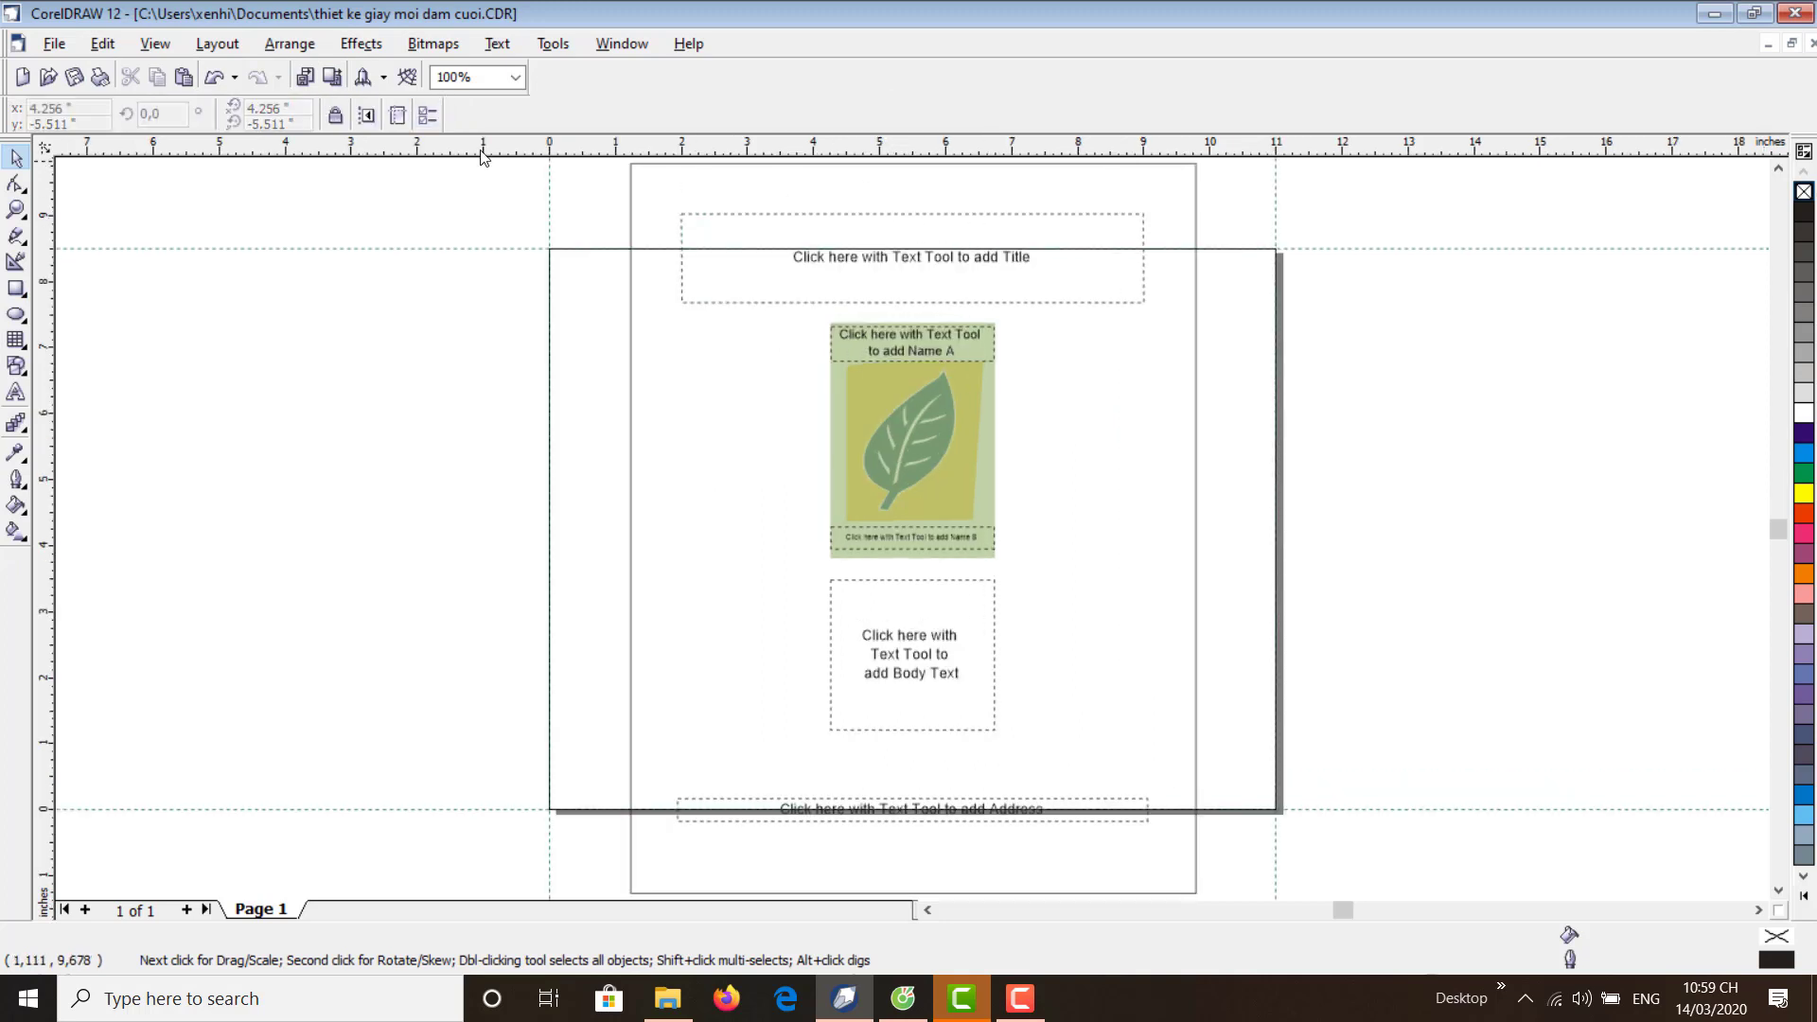
click(1132, 367)
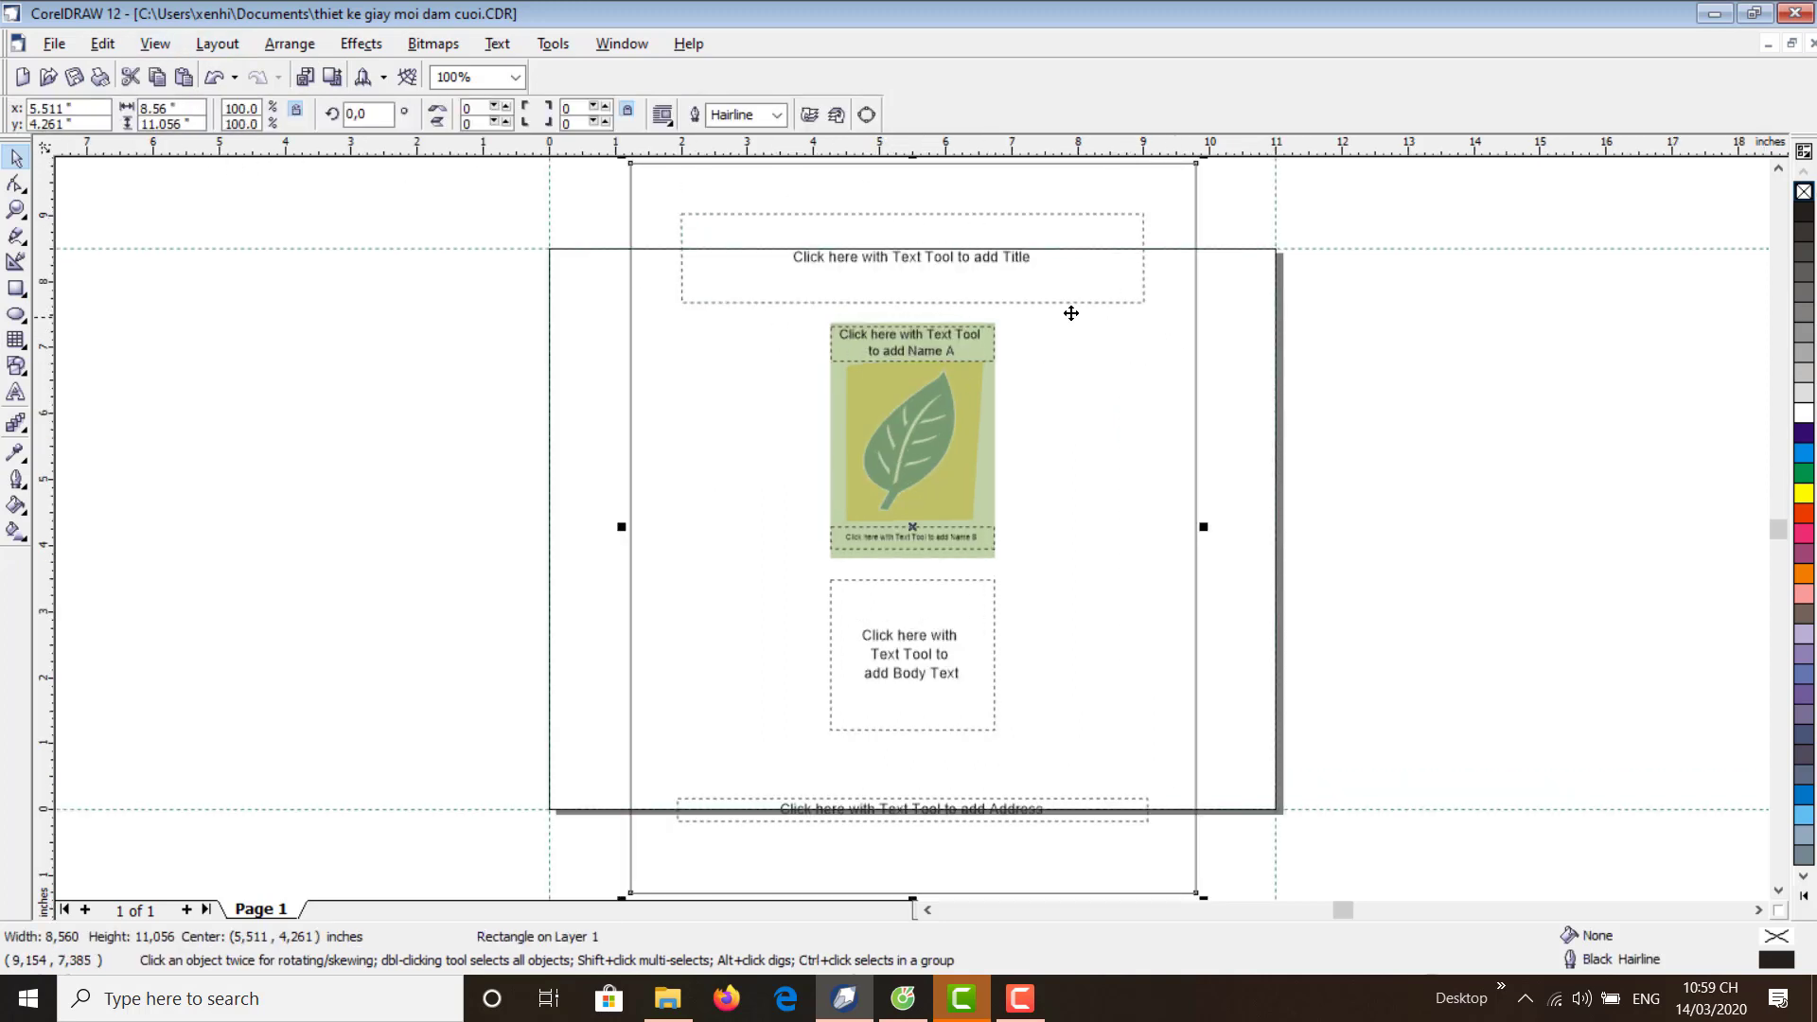
click(818, 281)
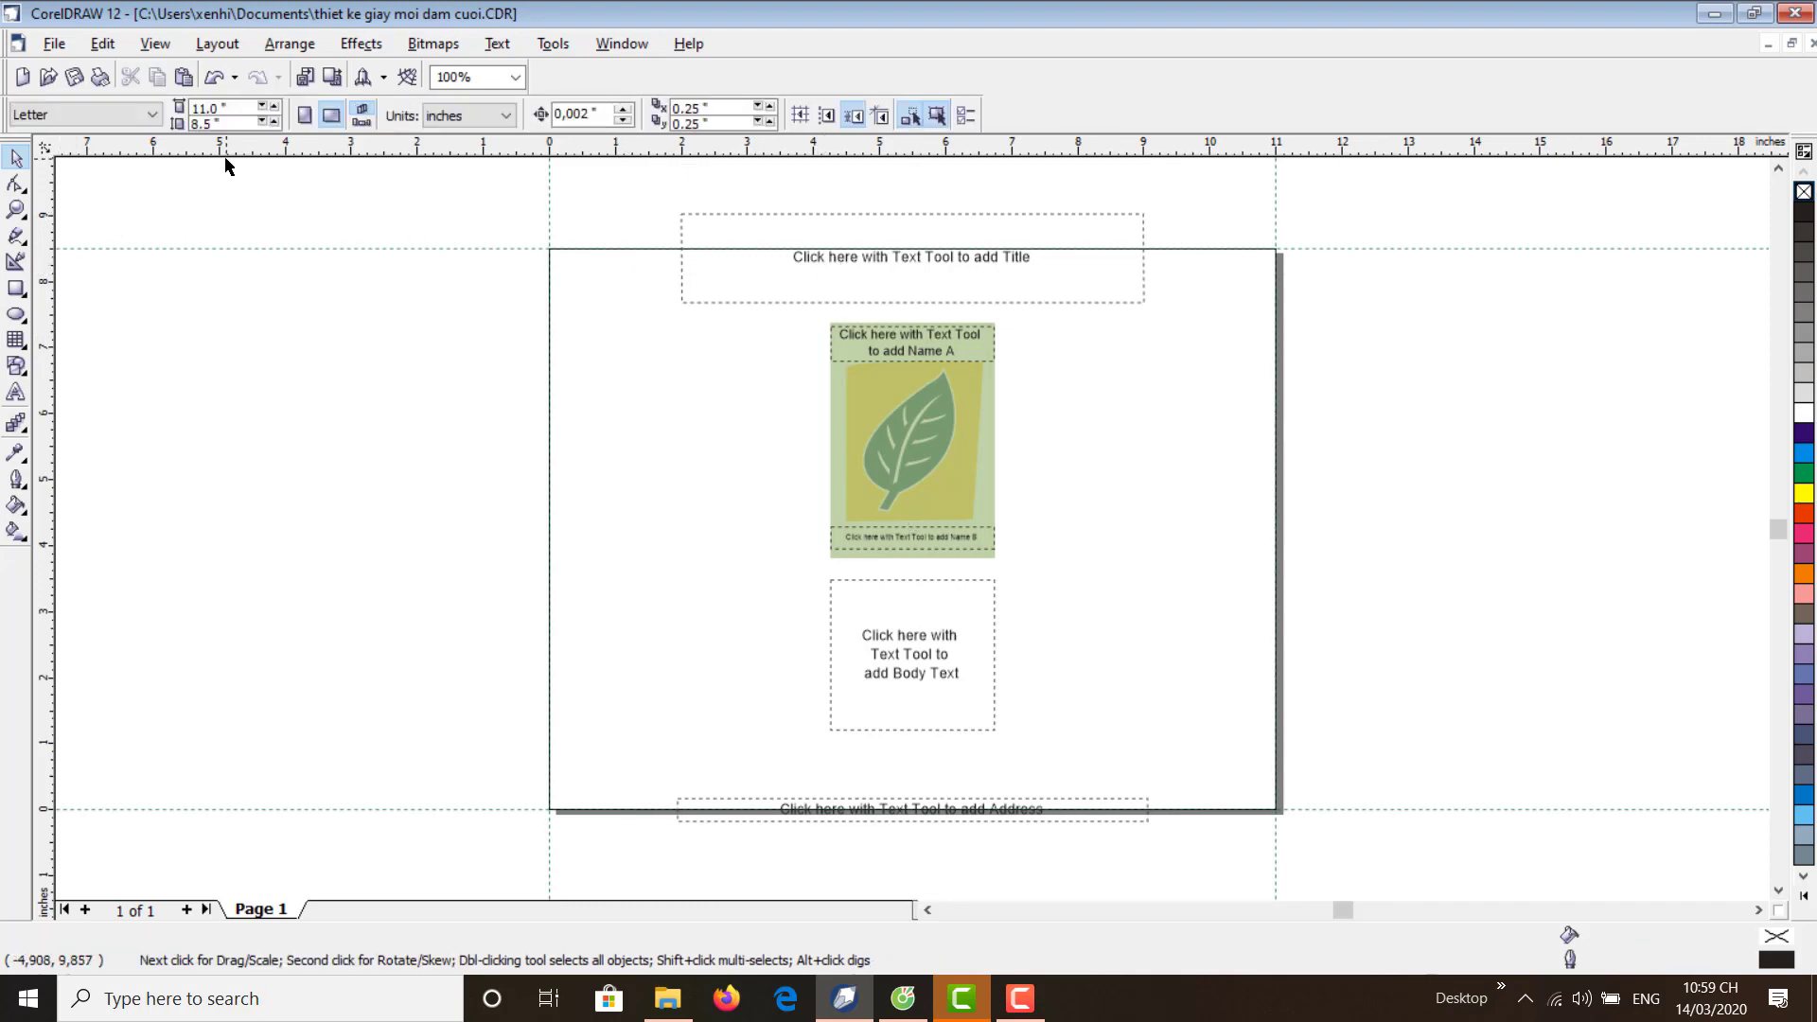
- Draw a rectangle about 11.02 by 8.51 inches along the landscape page border, discarding a smaller first attempt, and deselect it
click(16, 288)
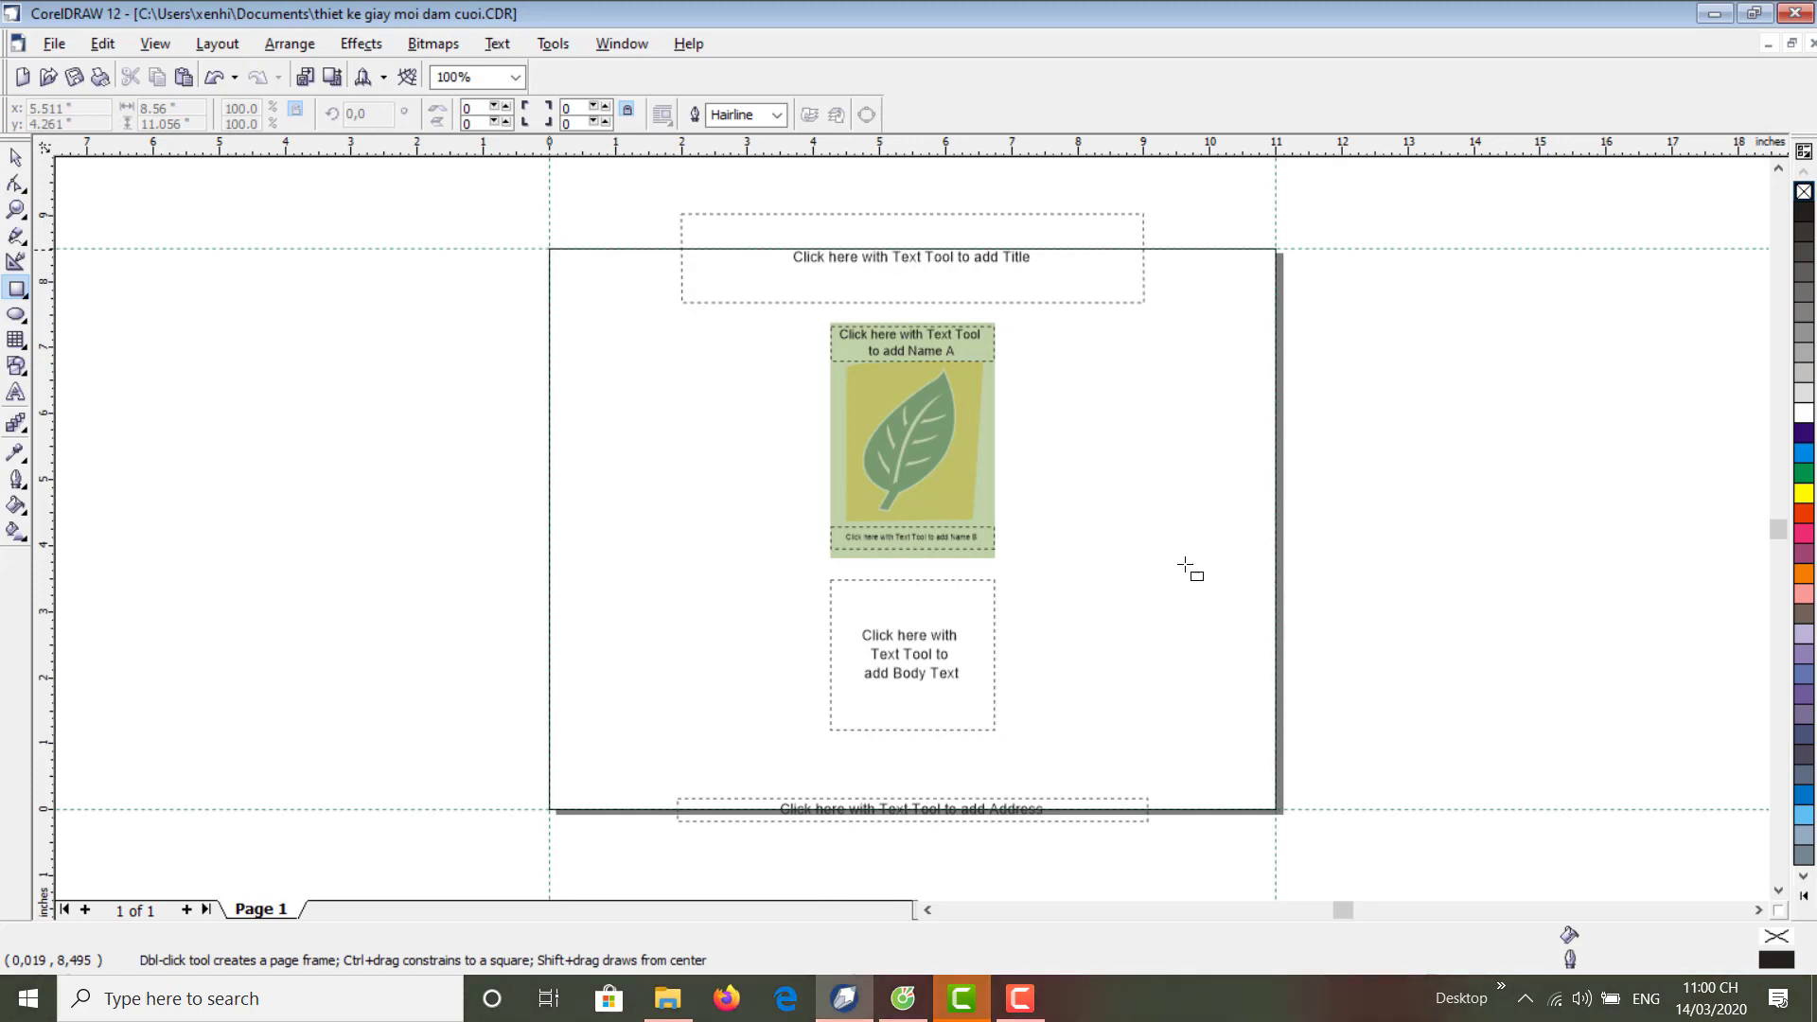
drag(550, 249, 1184, 590)
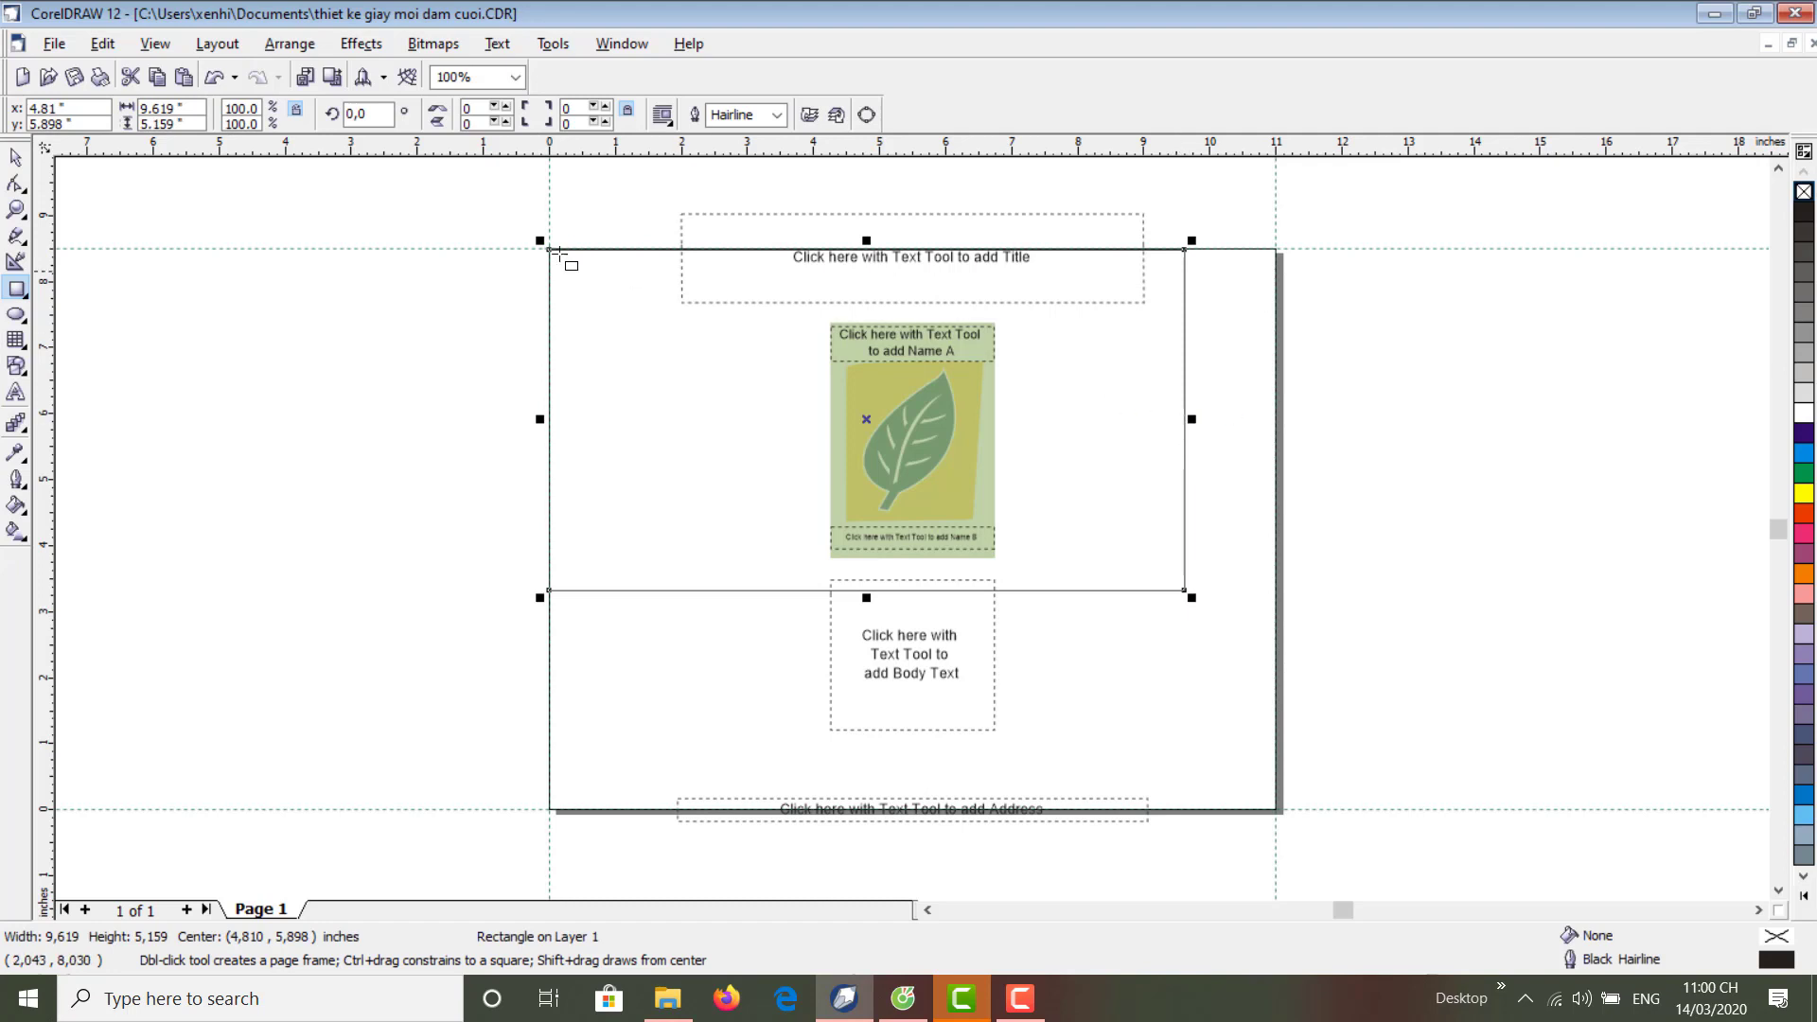
click(214, 78)
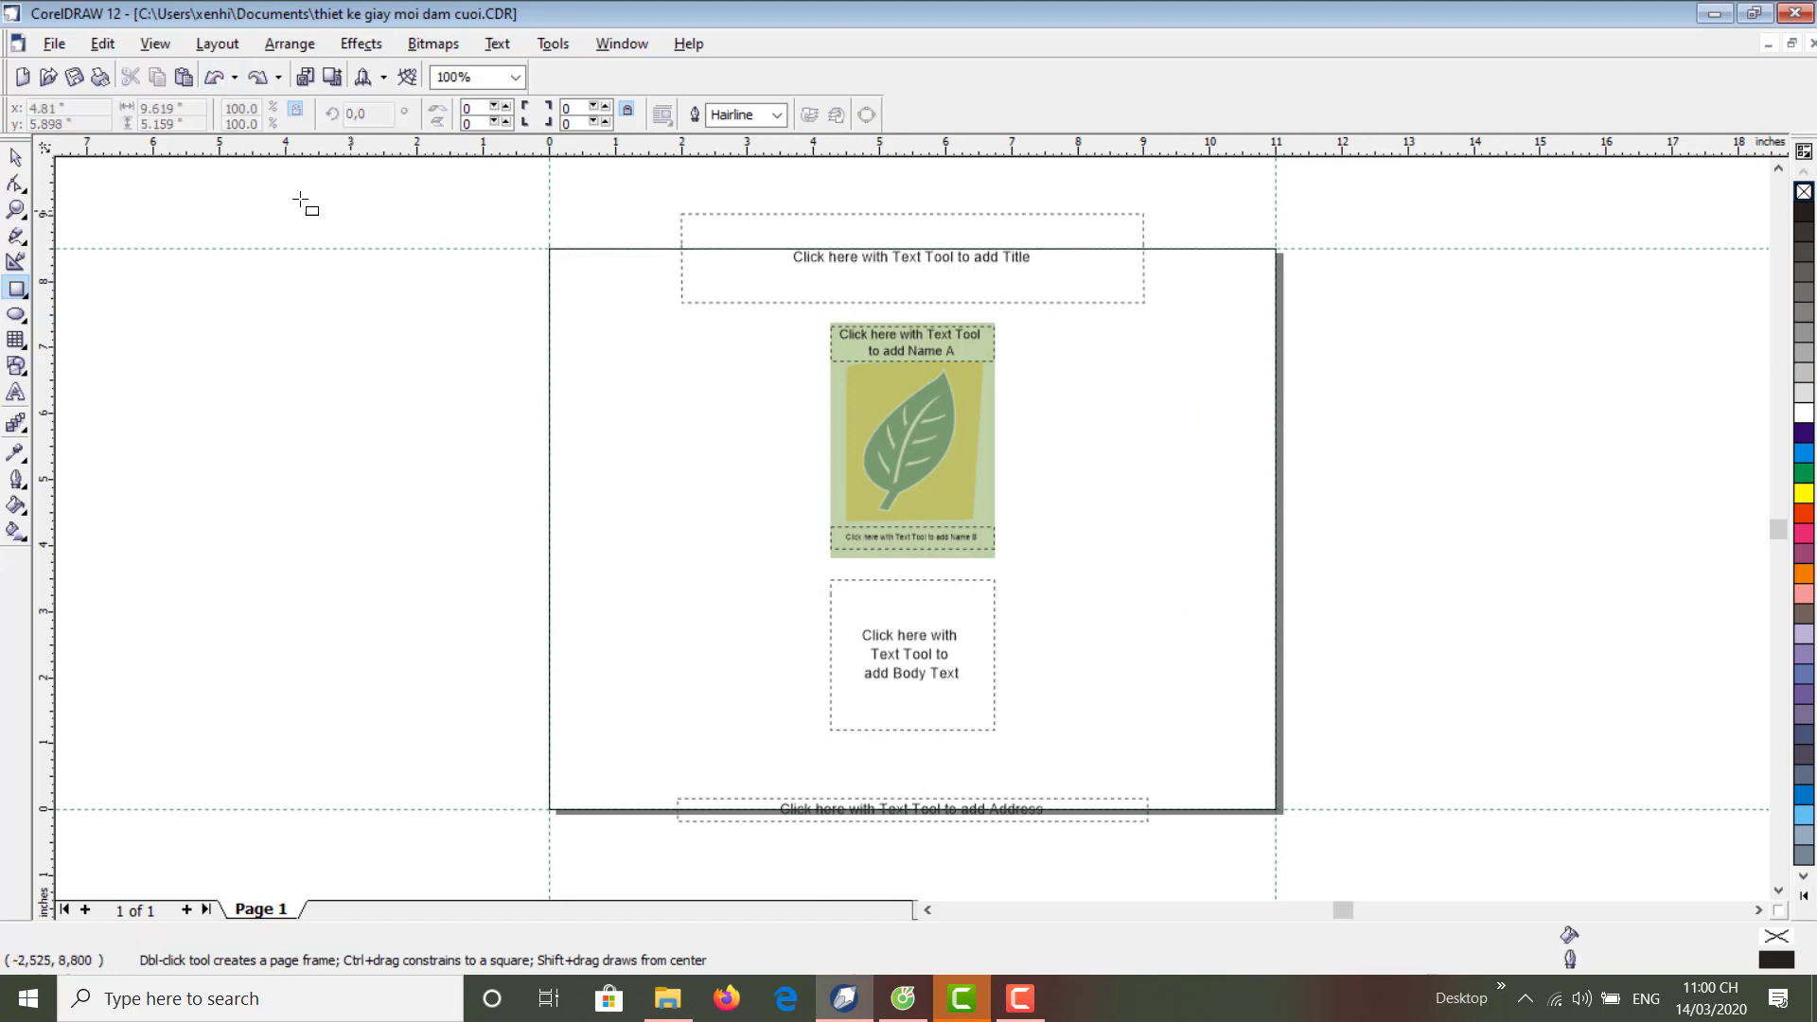
drag(550, 249, 1278, 811)
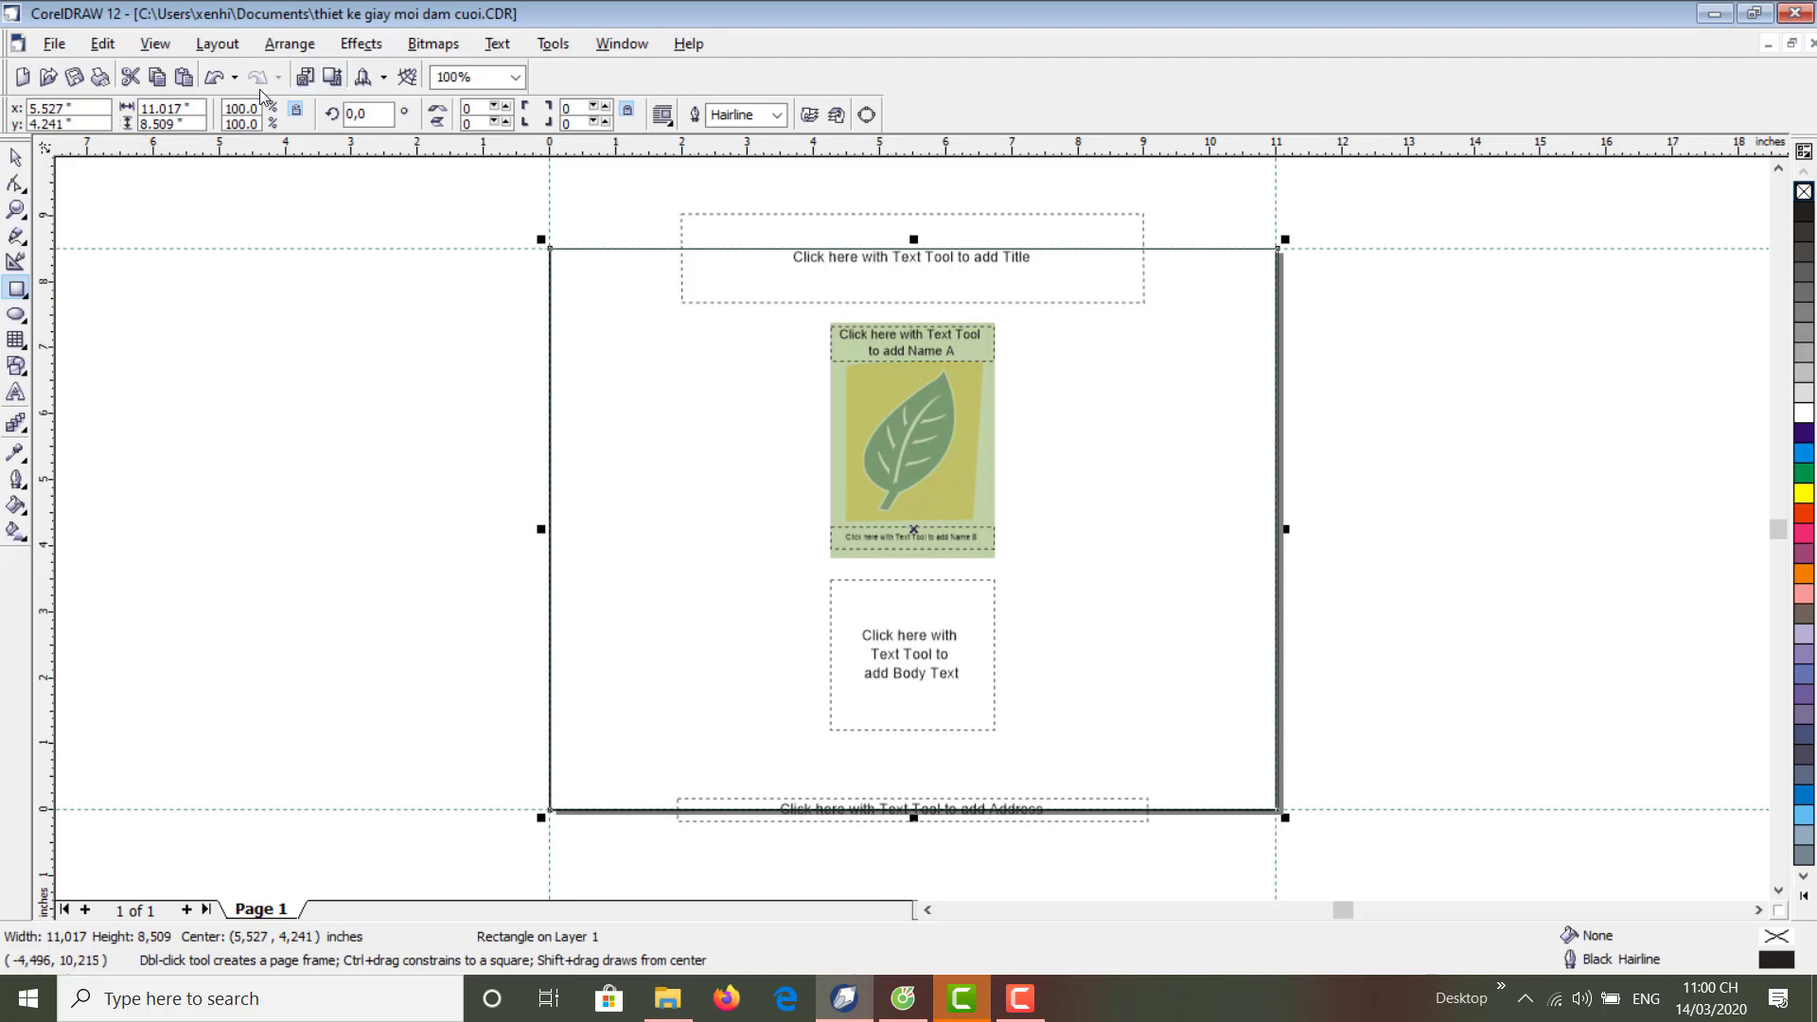
click(17, 158)
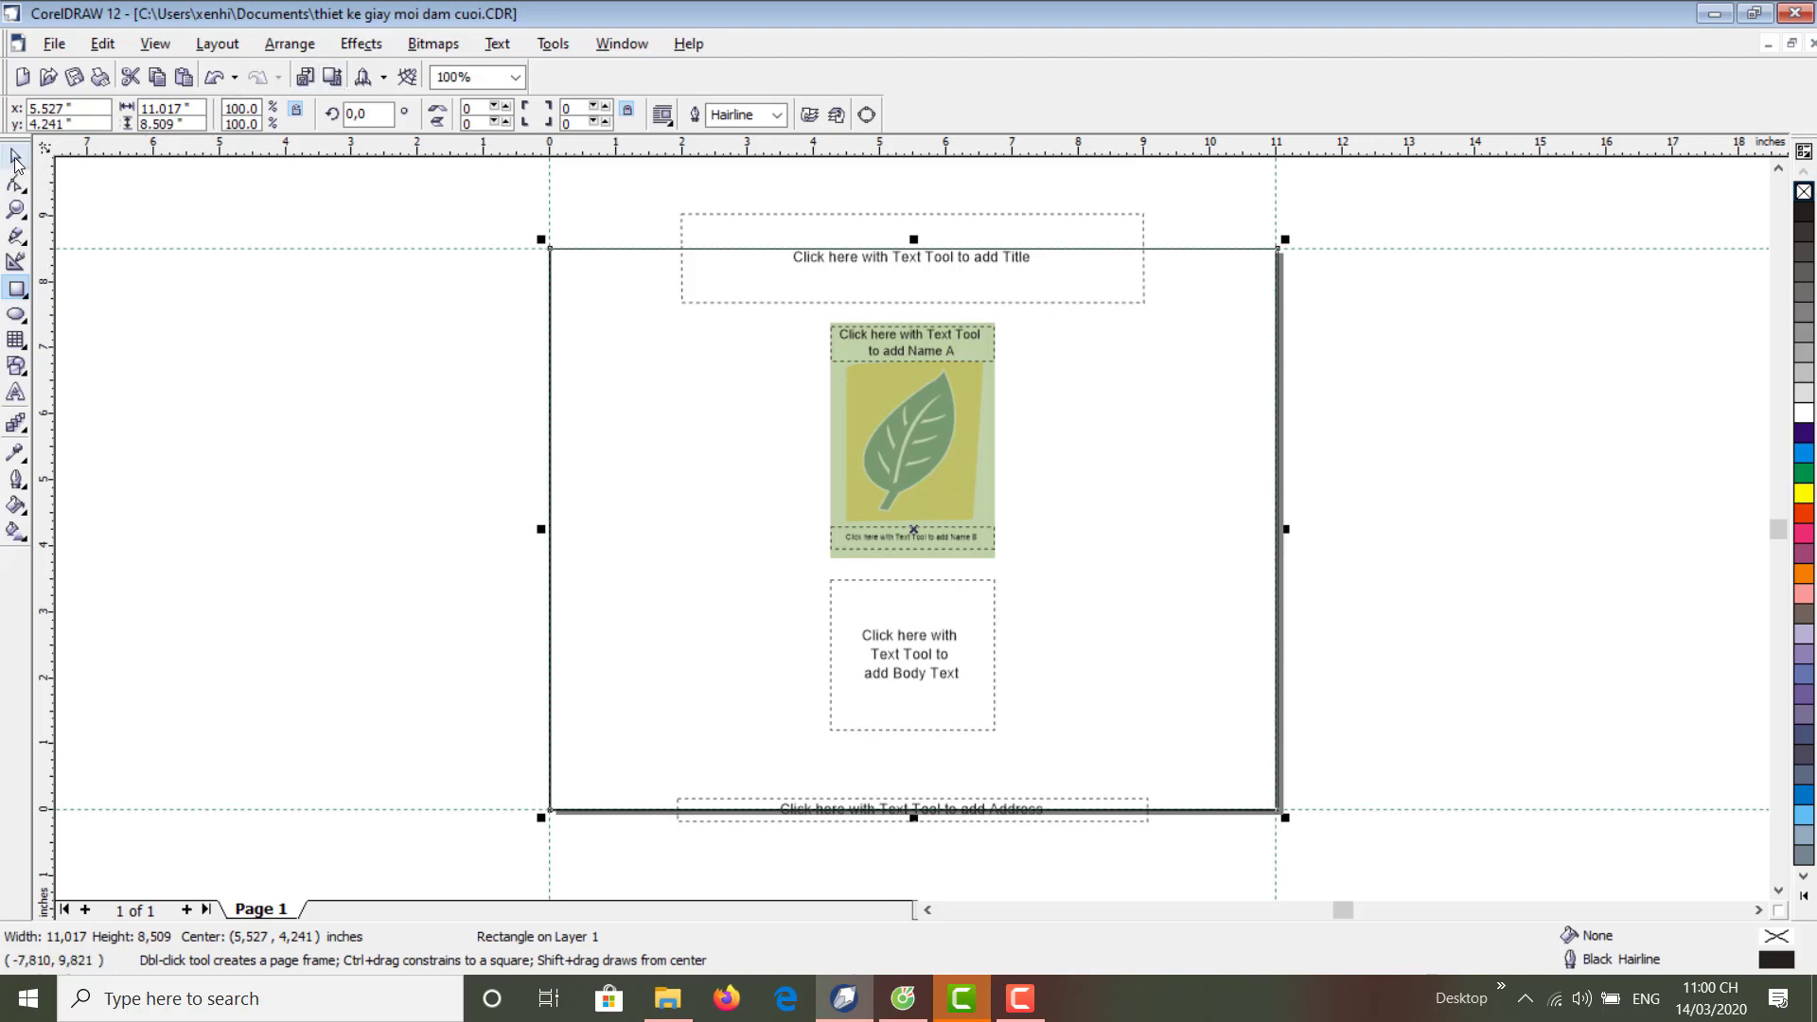
click(201, 210)
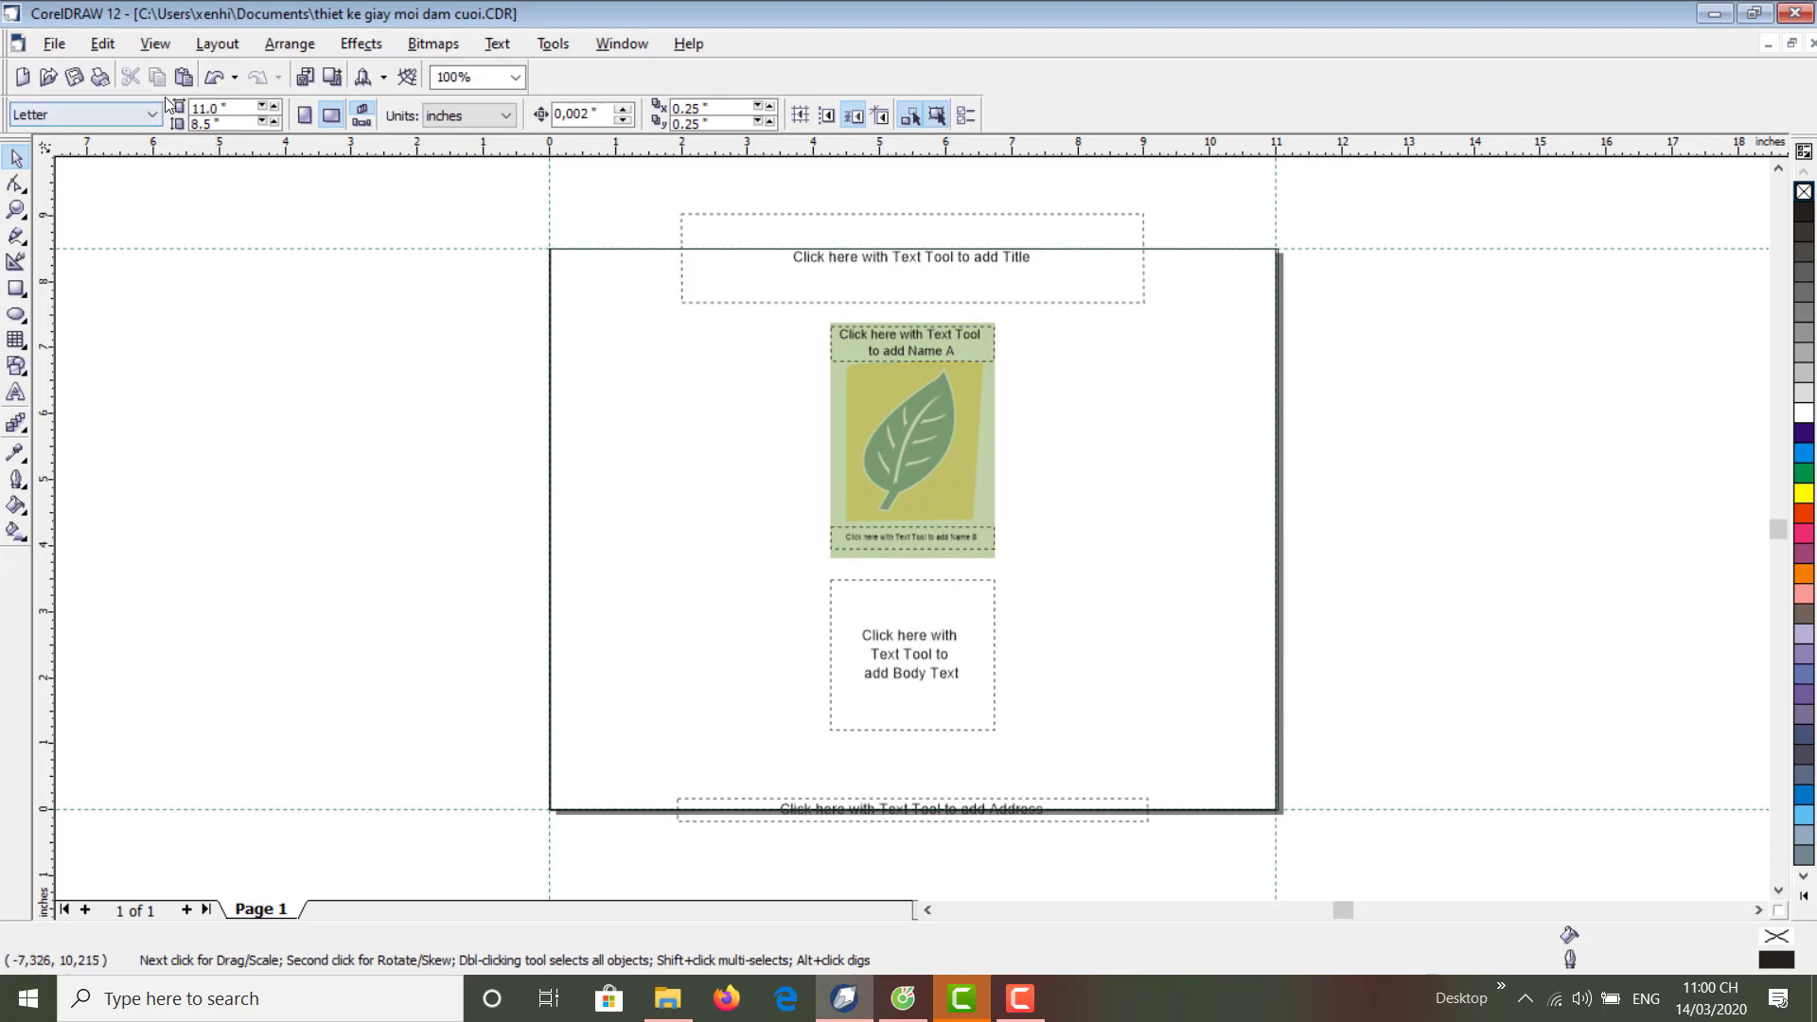
- Set the page to A4 in landscape orientation and delete the rectangle that was drawn for the Letter page
click(135, 113)
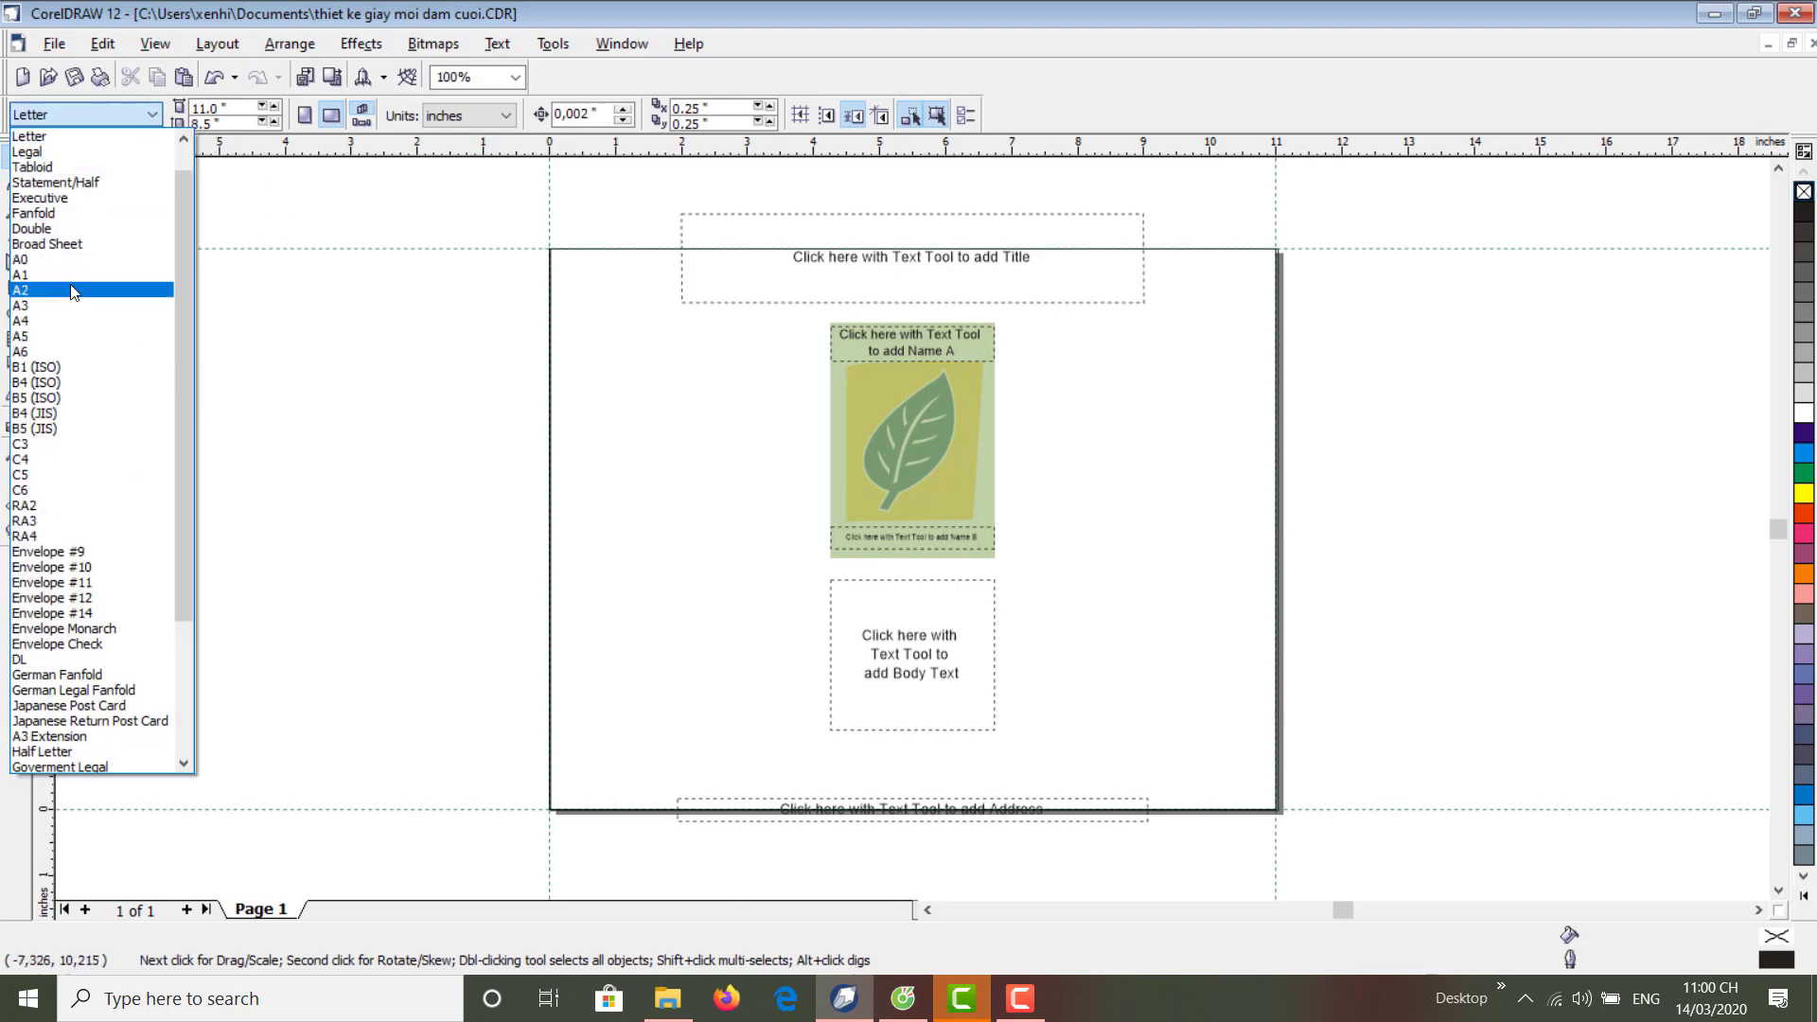
click(62, 323)
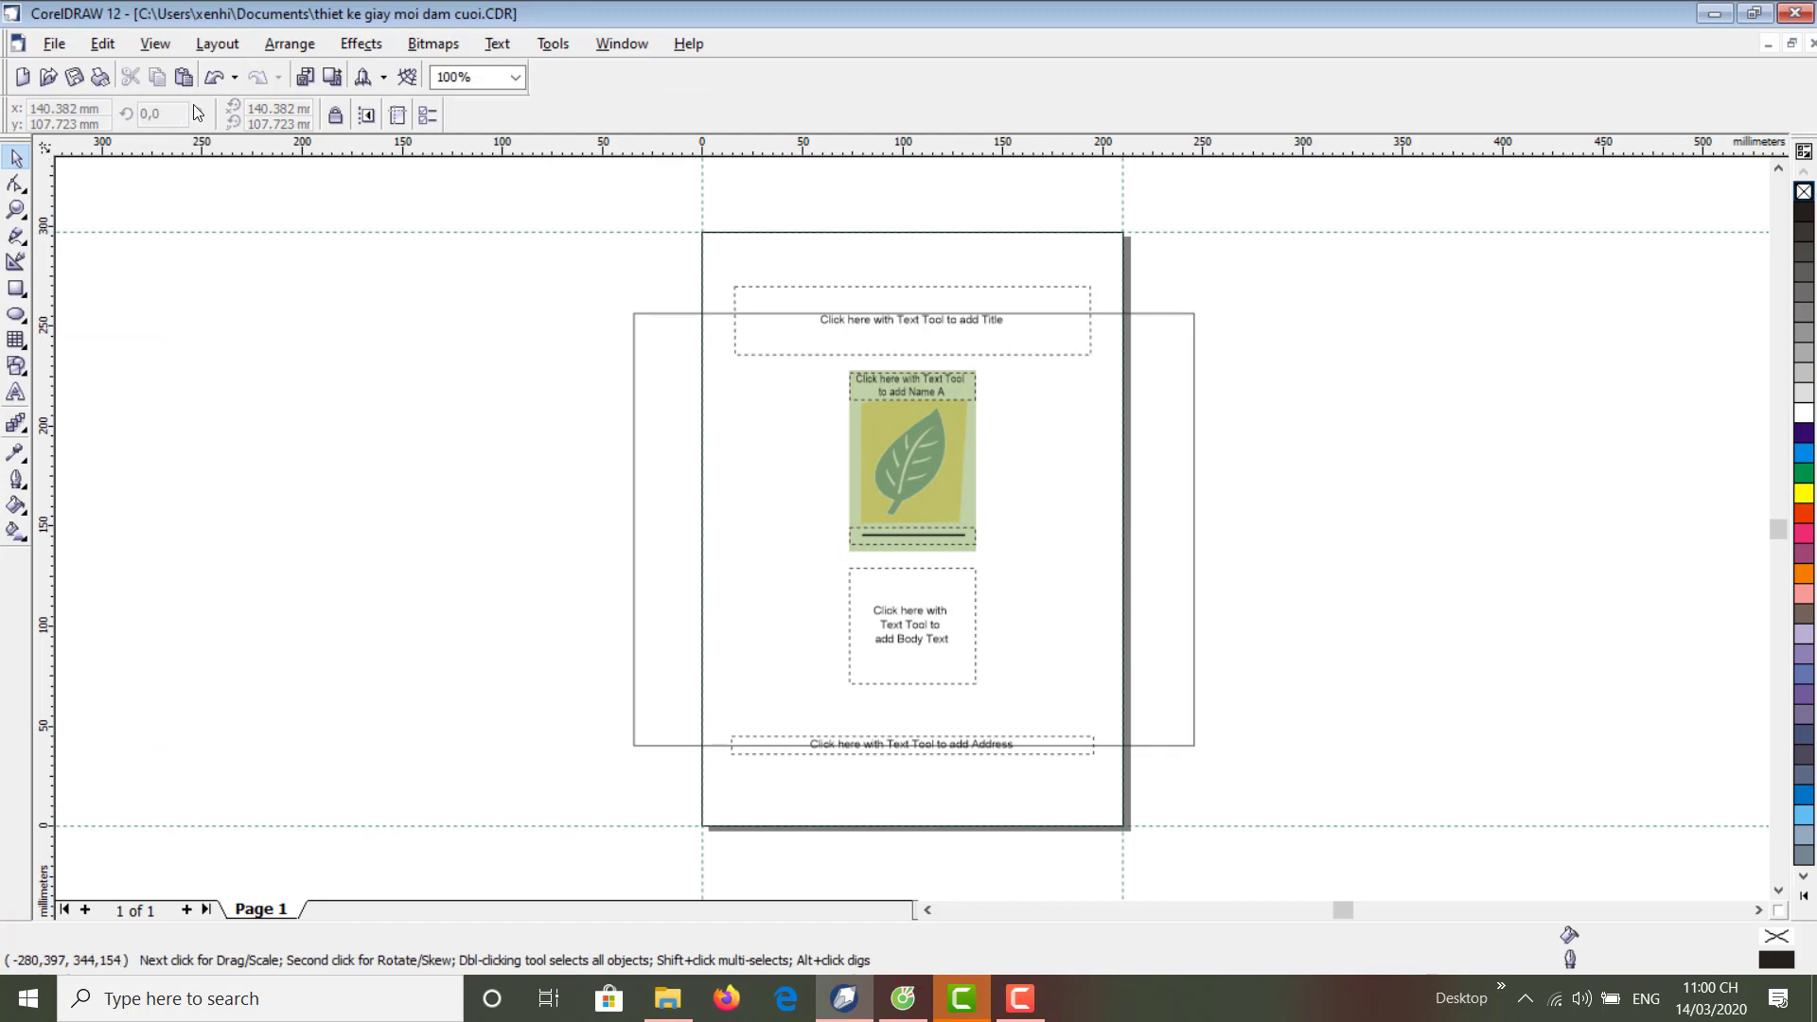
click(311, 286)
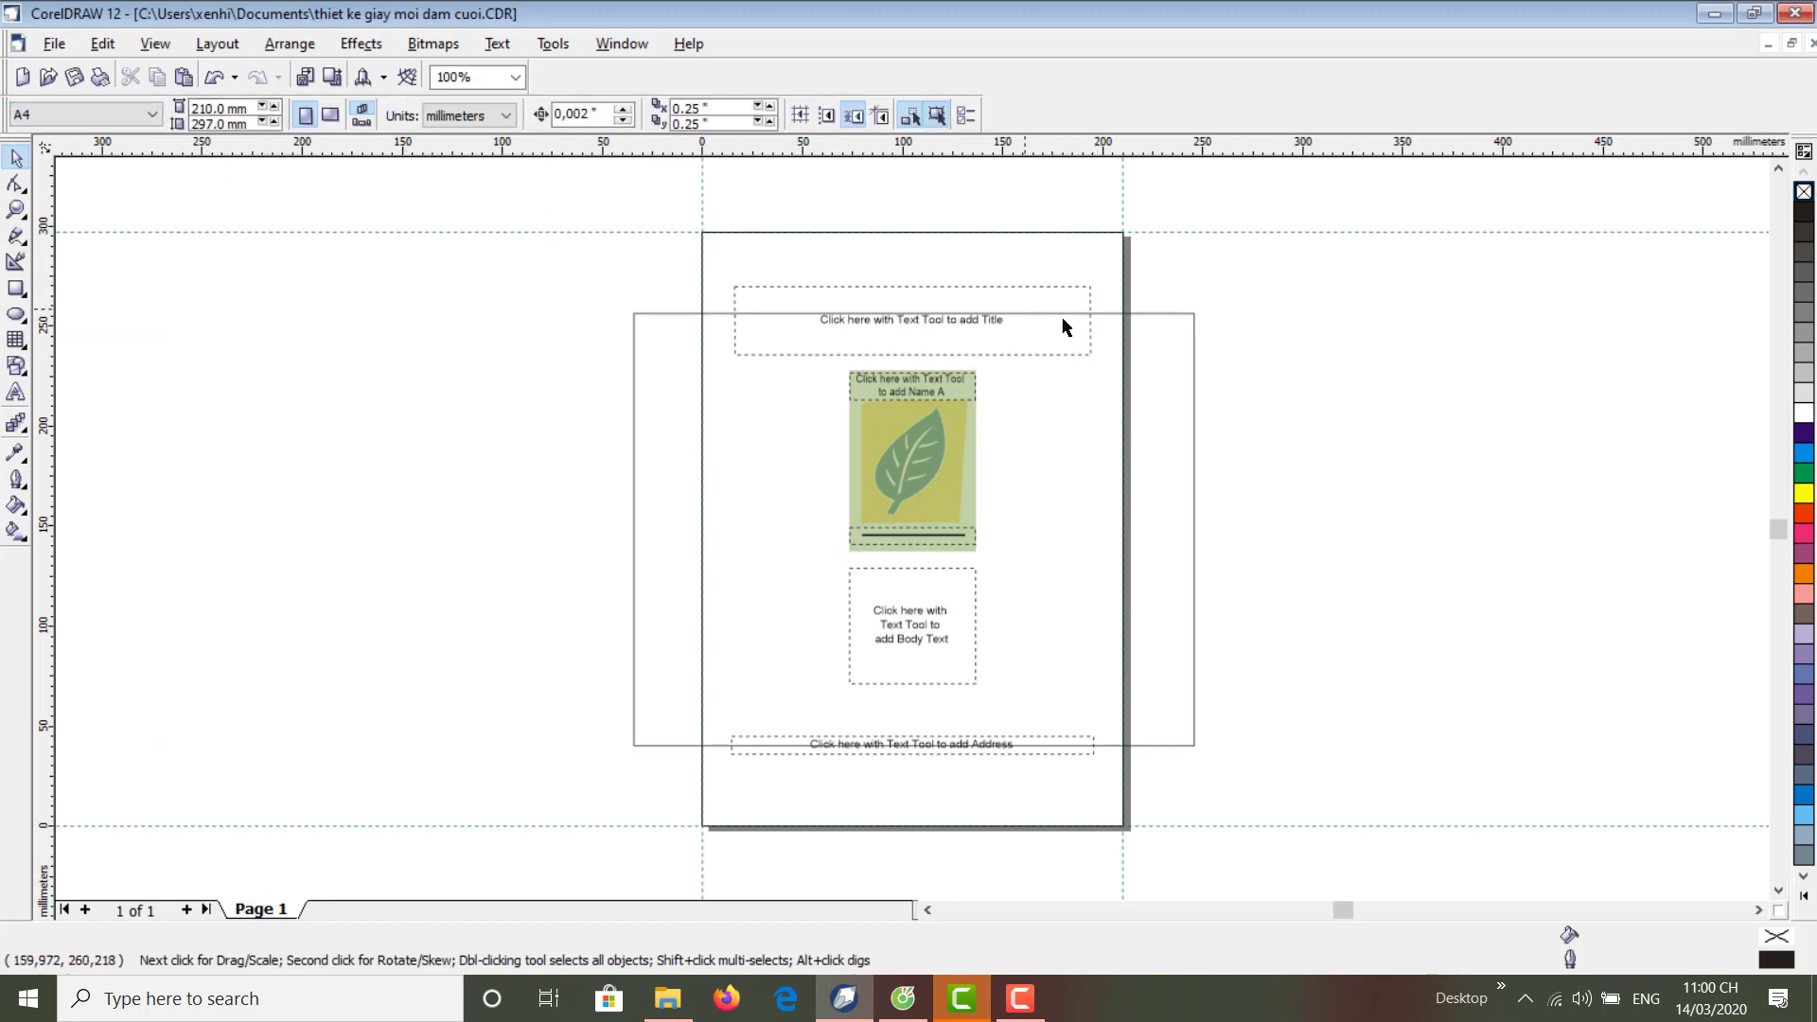
click(330, 114)
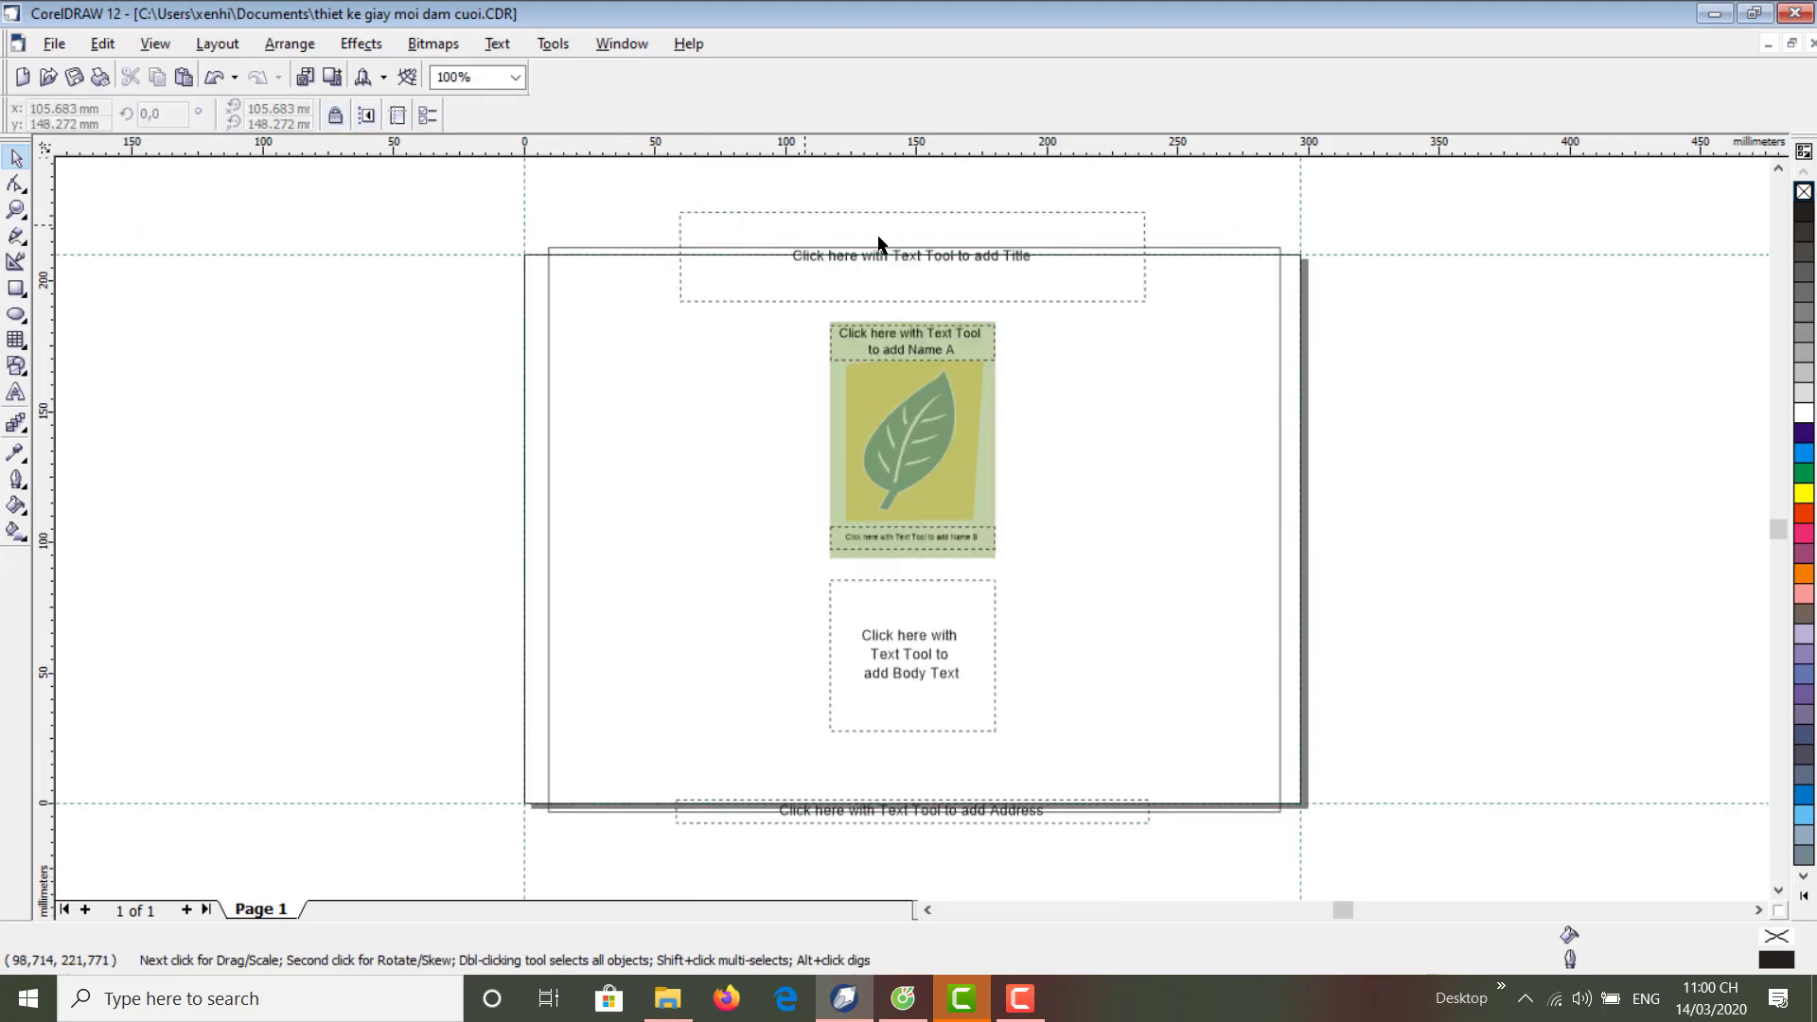
click(566, 286)
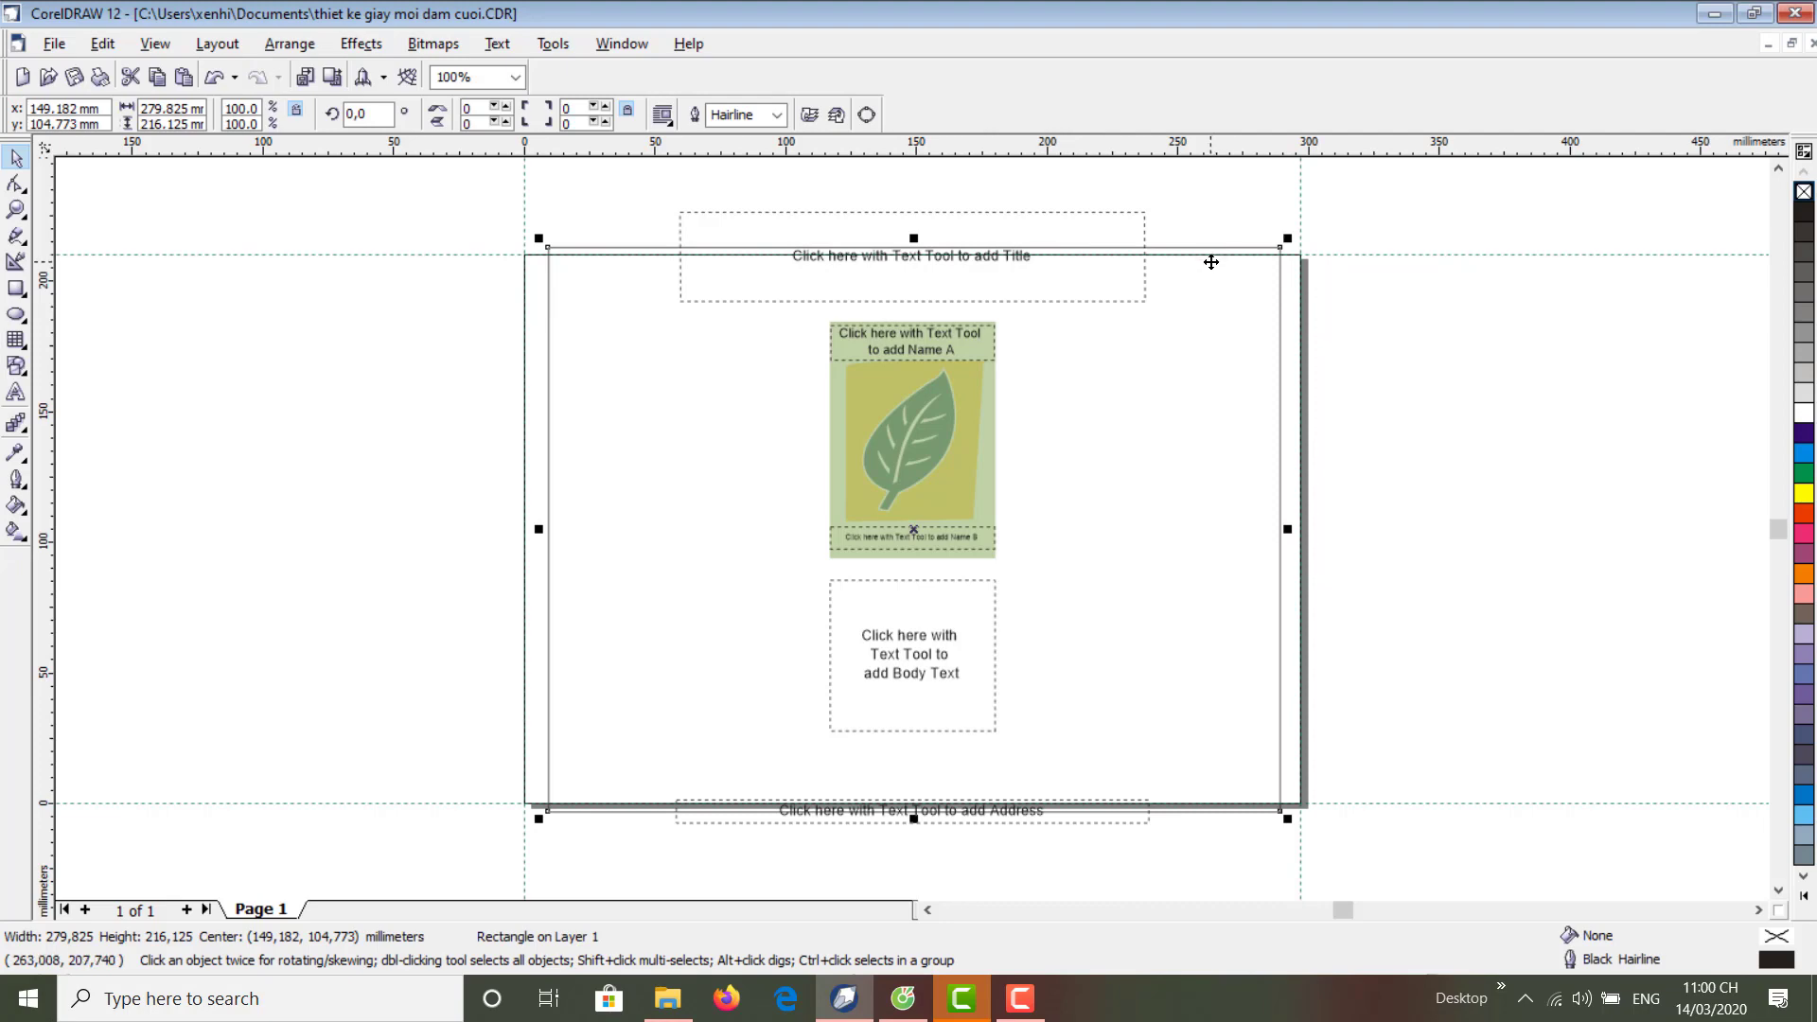
click(1121, 303)
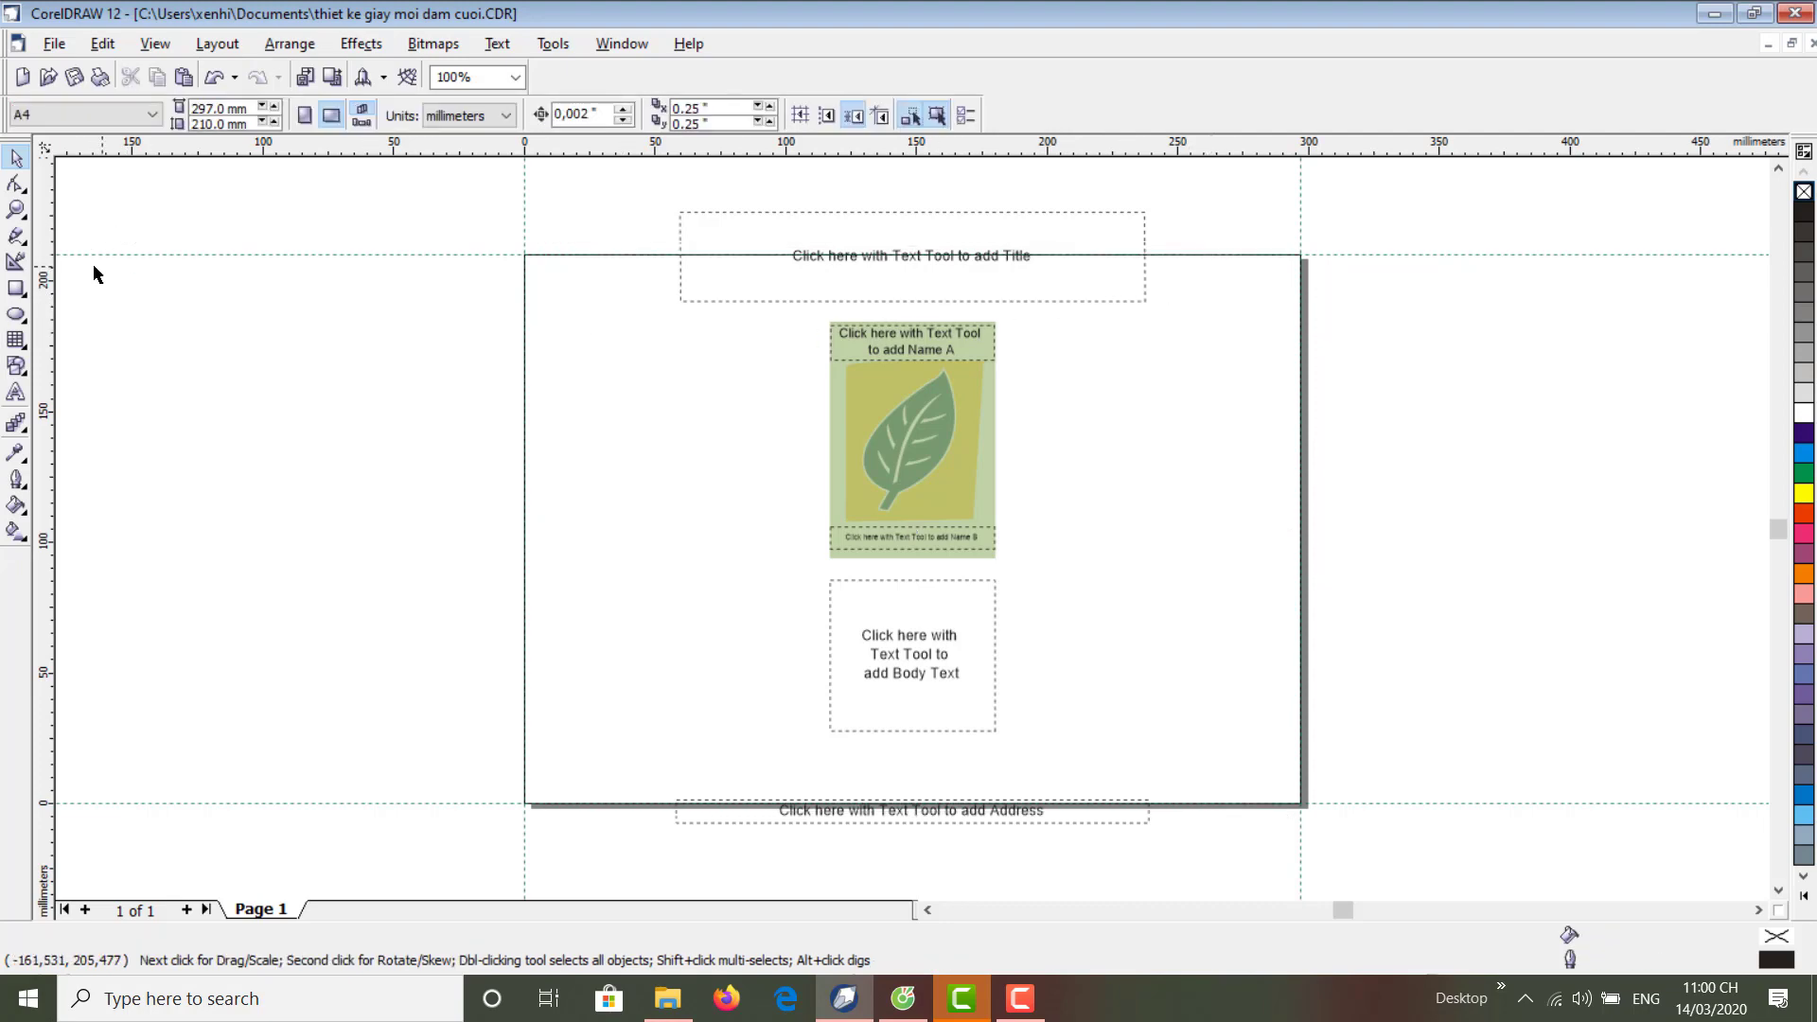
- Draw a rectangle about 296.5 by 209.6 mm along the A4 page border with the Rectangle tool
click(25, 295)
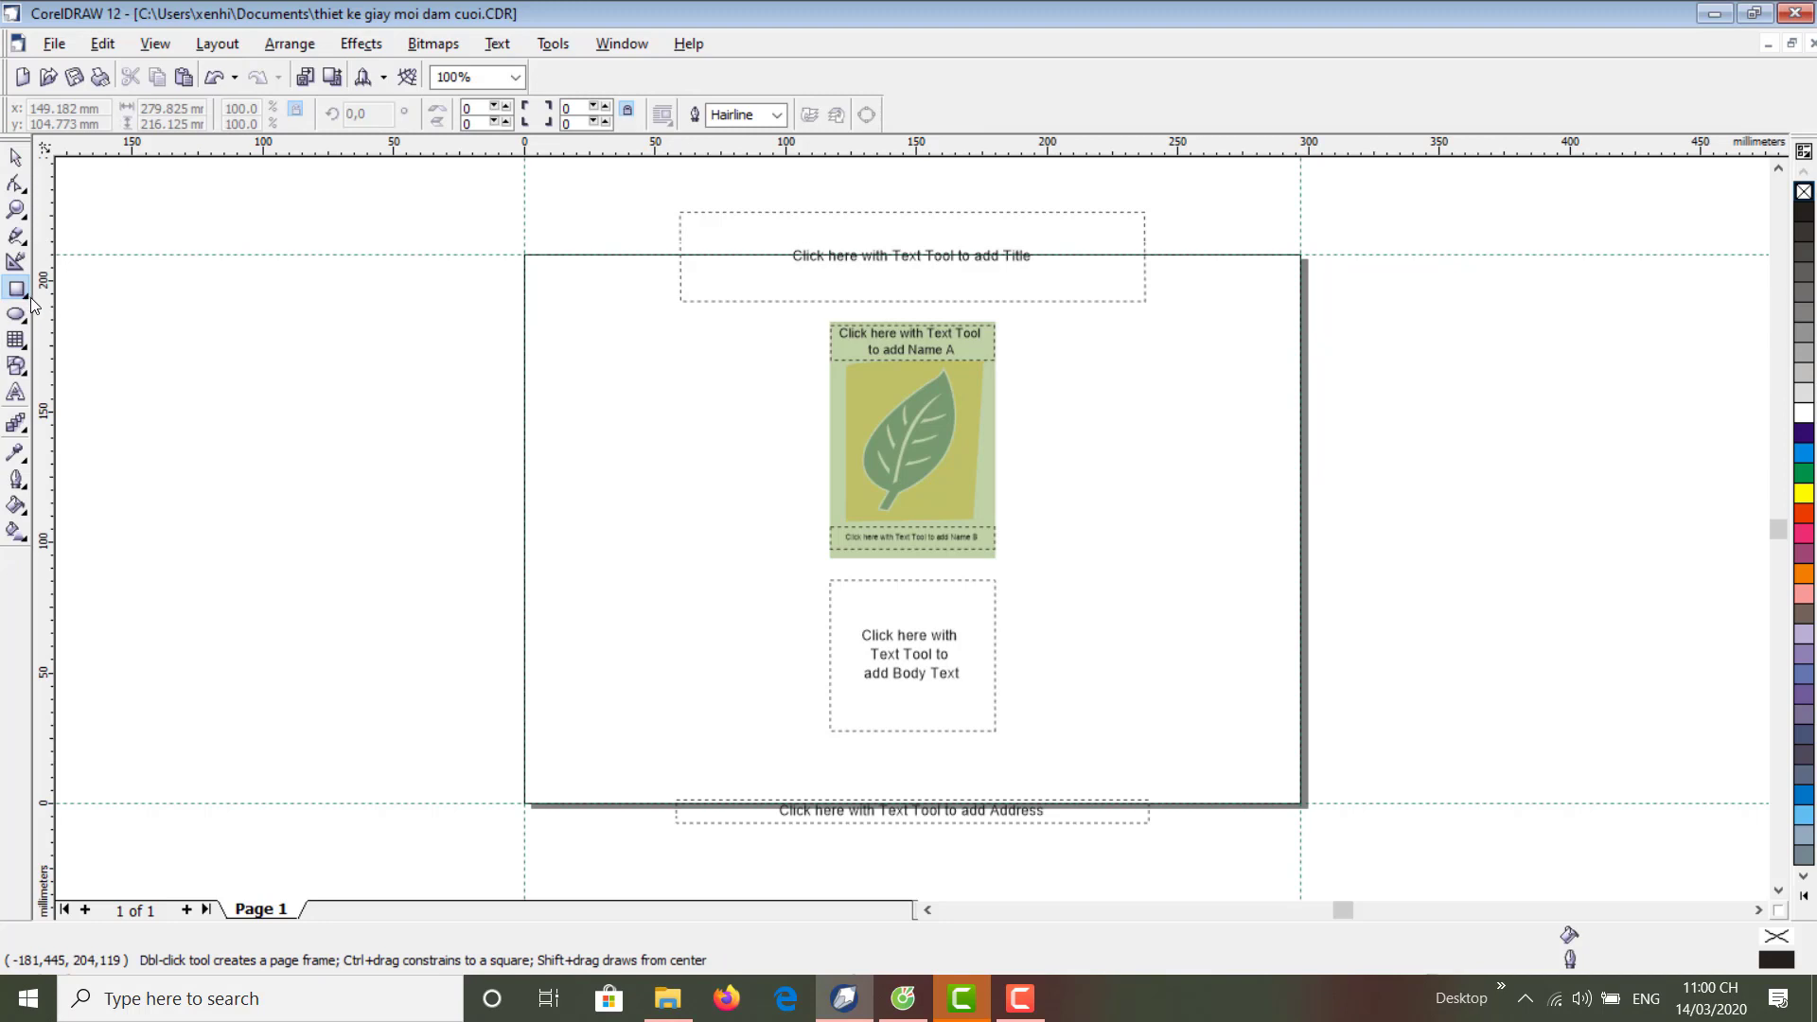
click(25, 297)
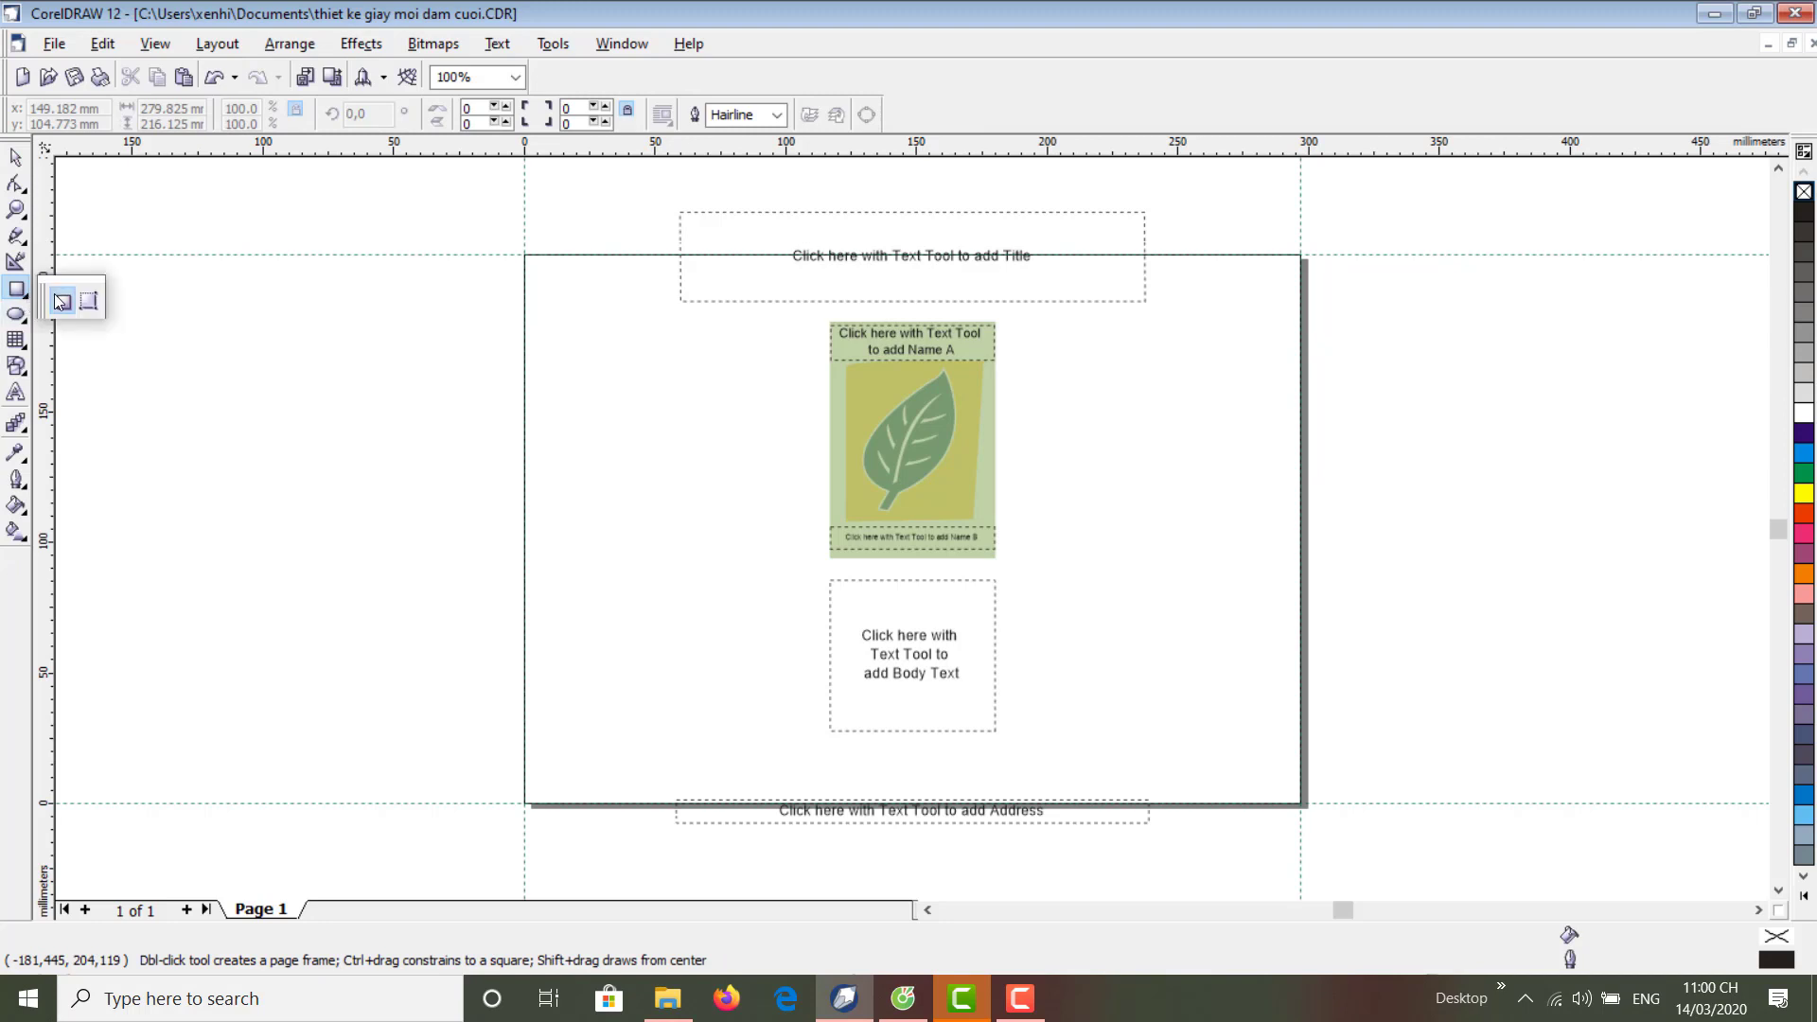
click(61, 301)
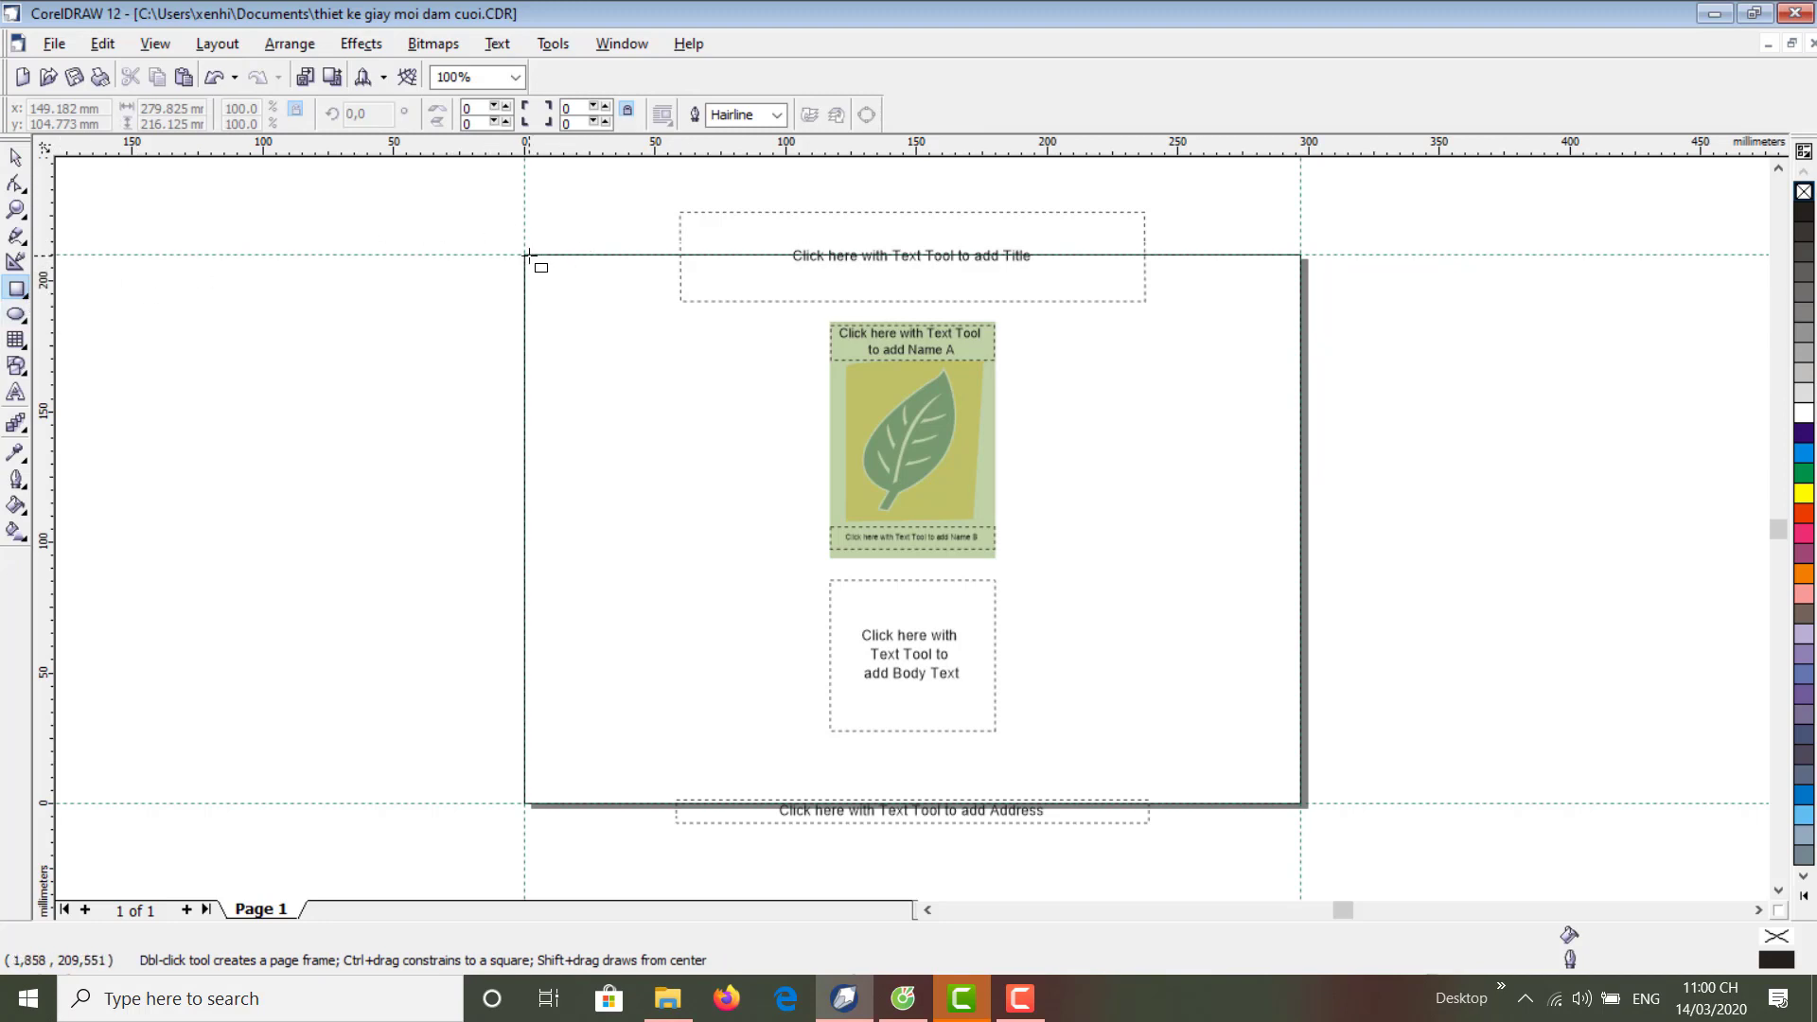
drag(526, 254, 1302, 804)
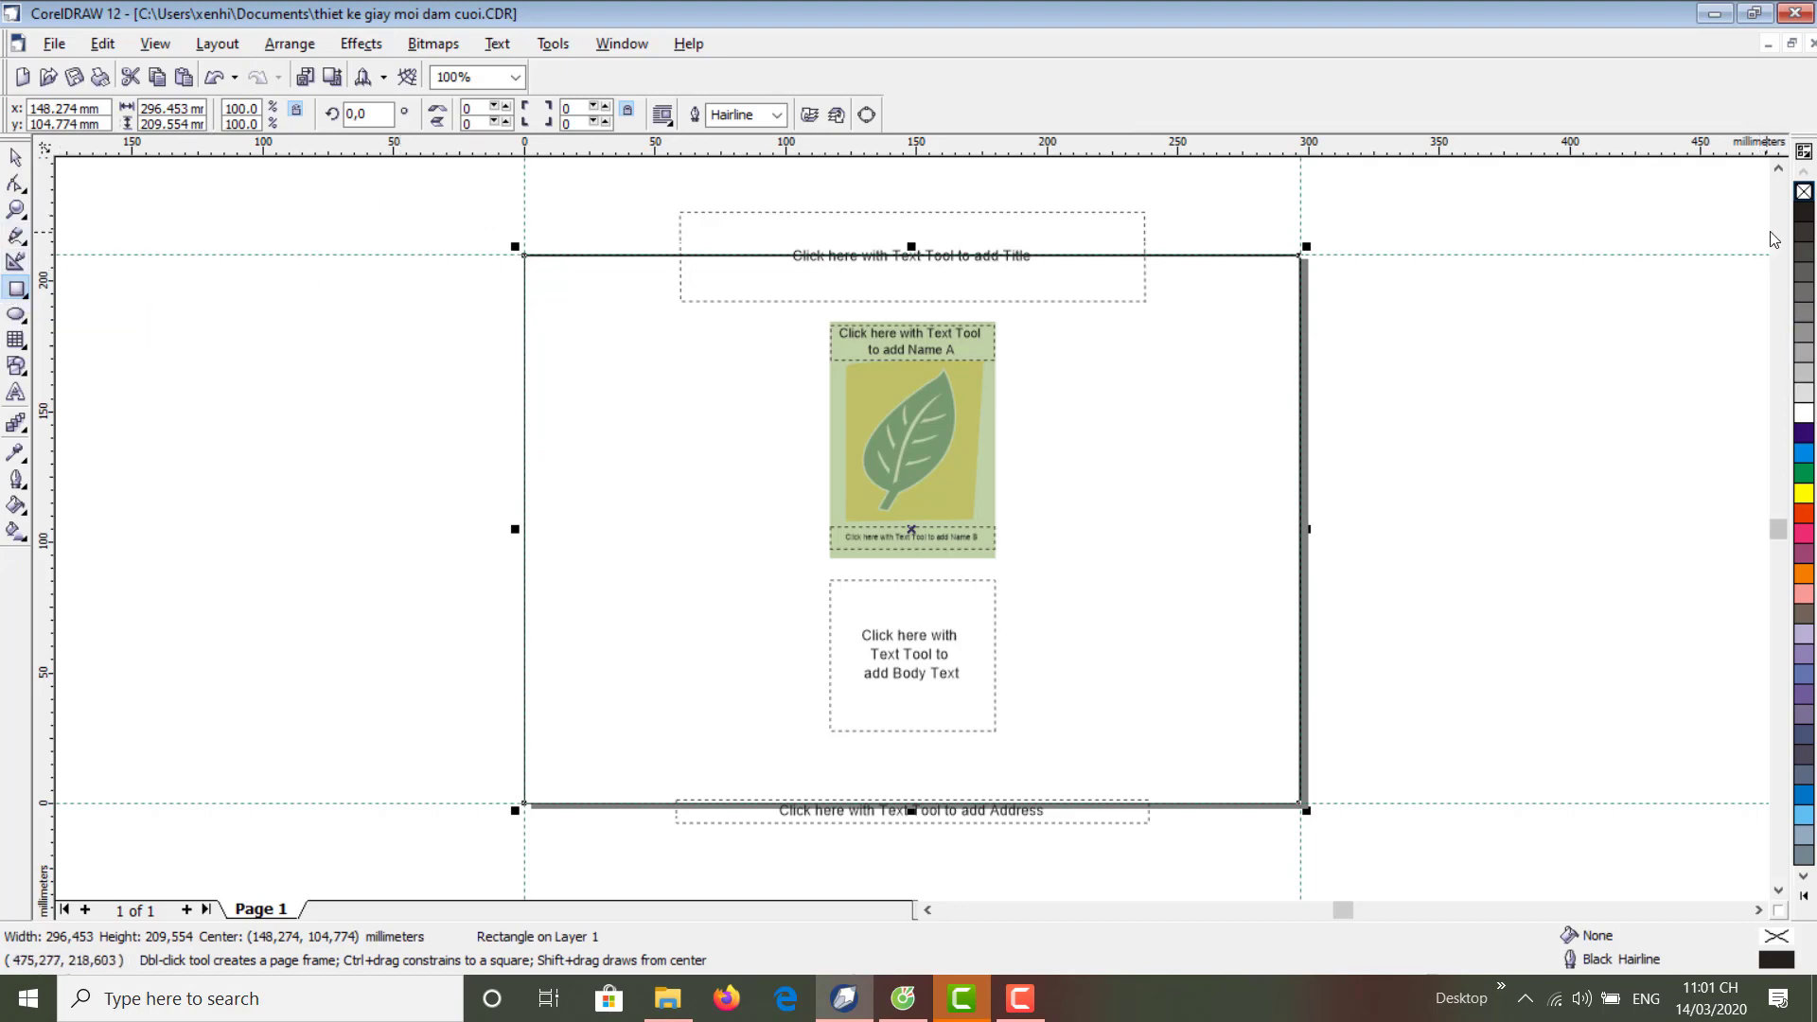
- Try several fill colours on the page-sized rectangle, including Sea Green, Neon Purple, Chalk and Autumn Orange, and finish with Sand
click(1804, 895)
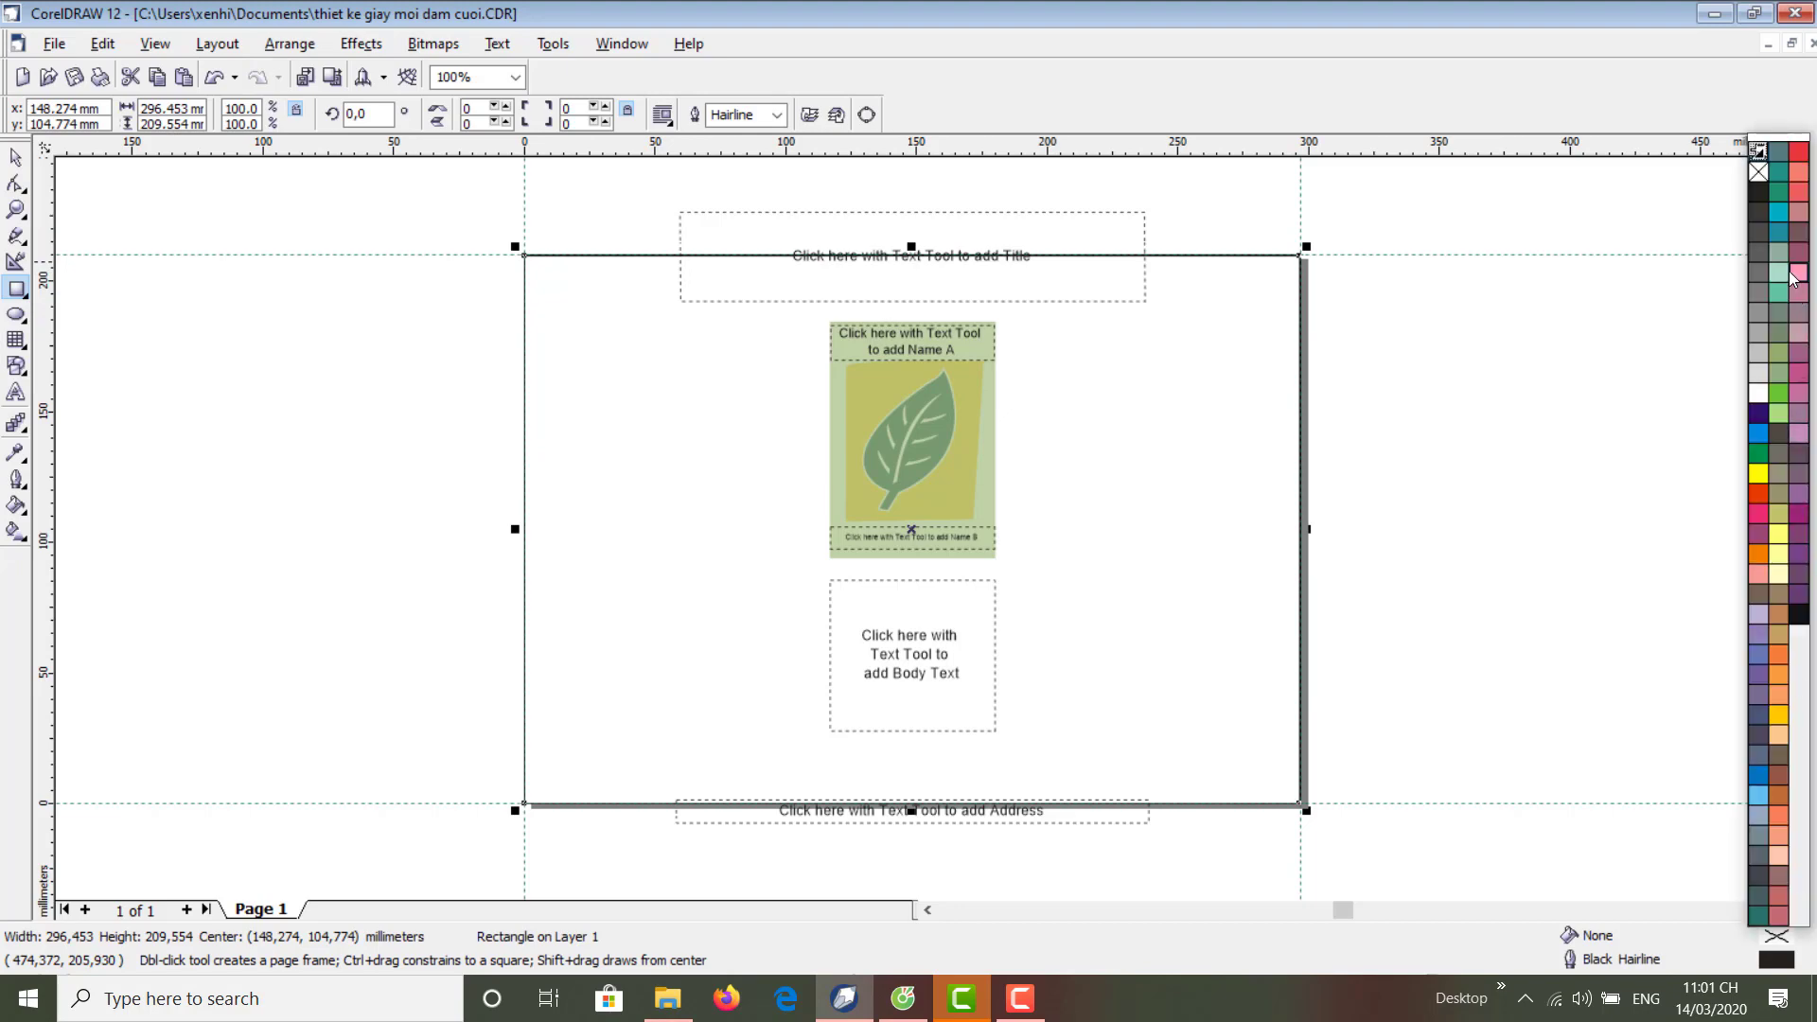
click(1778, 233)
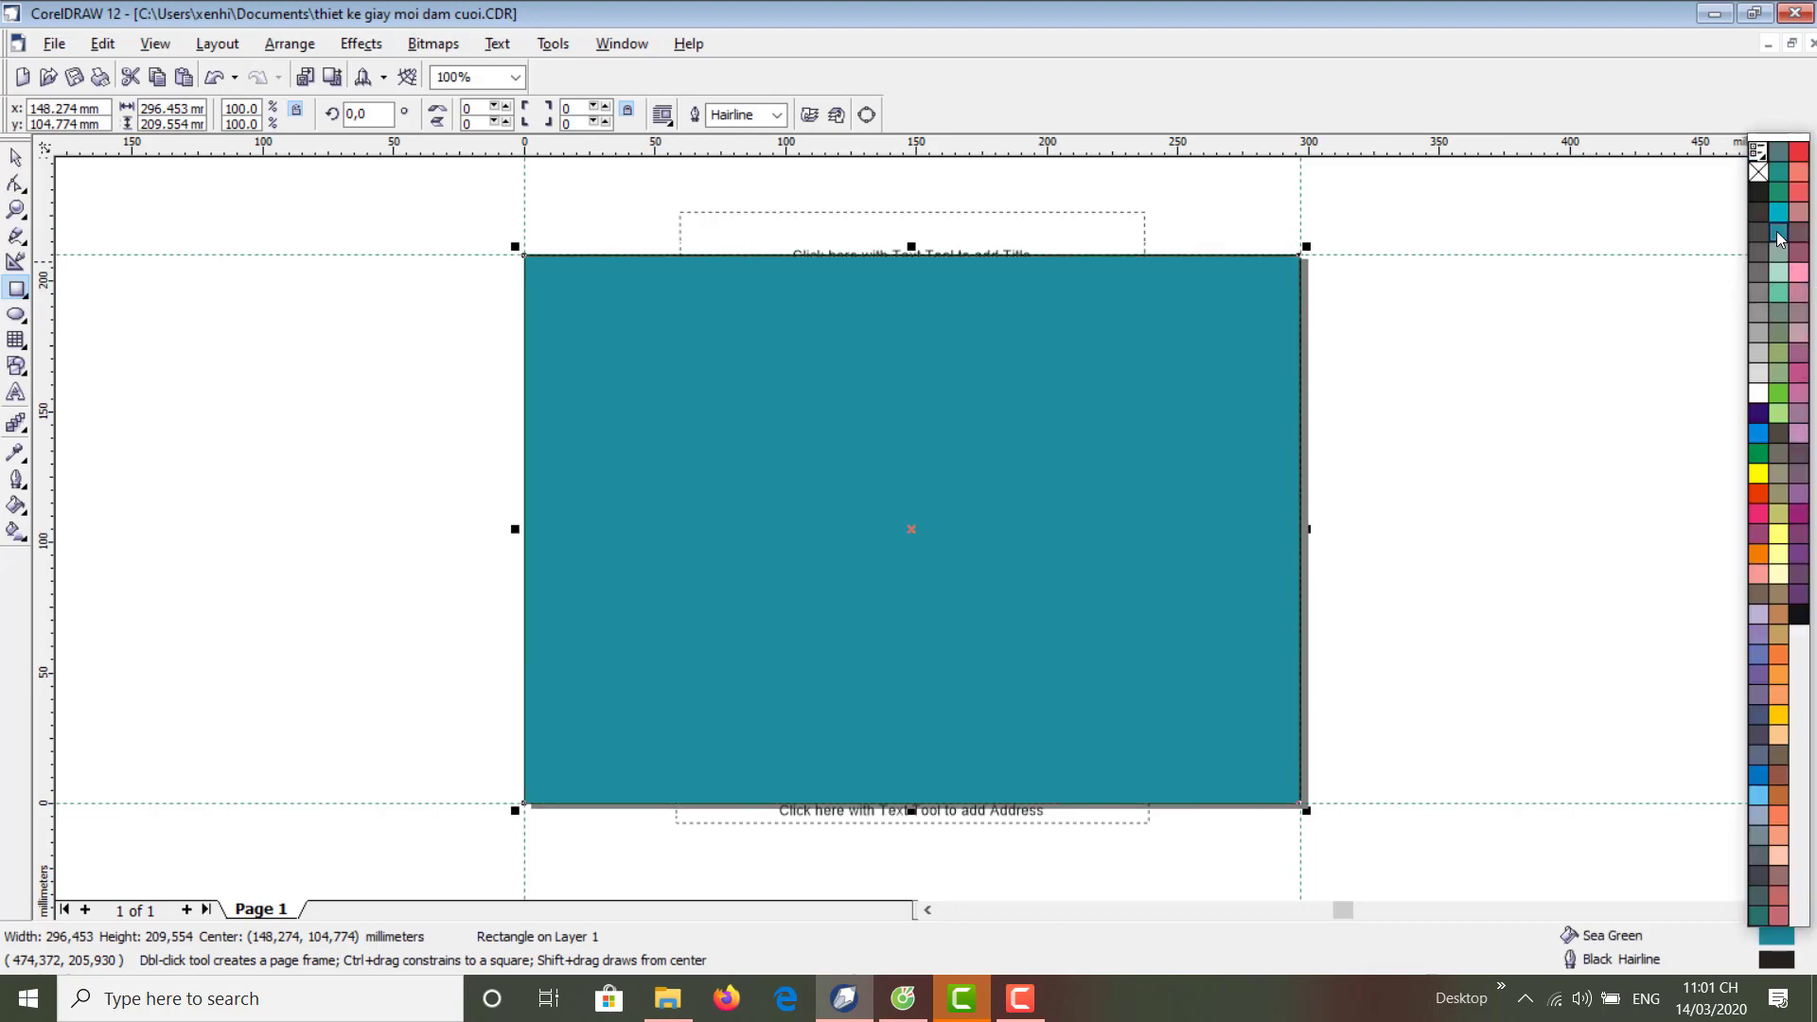
click(1797, 333)
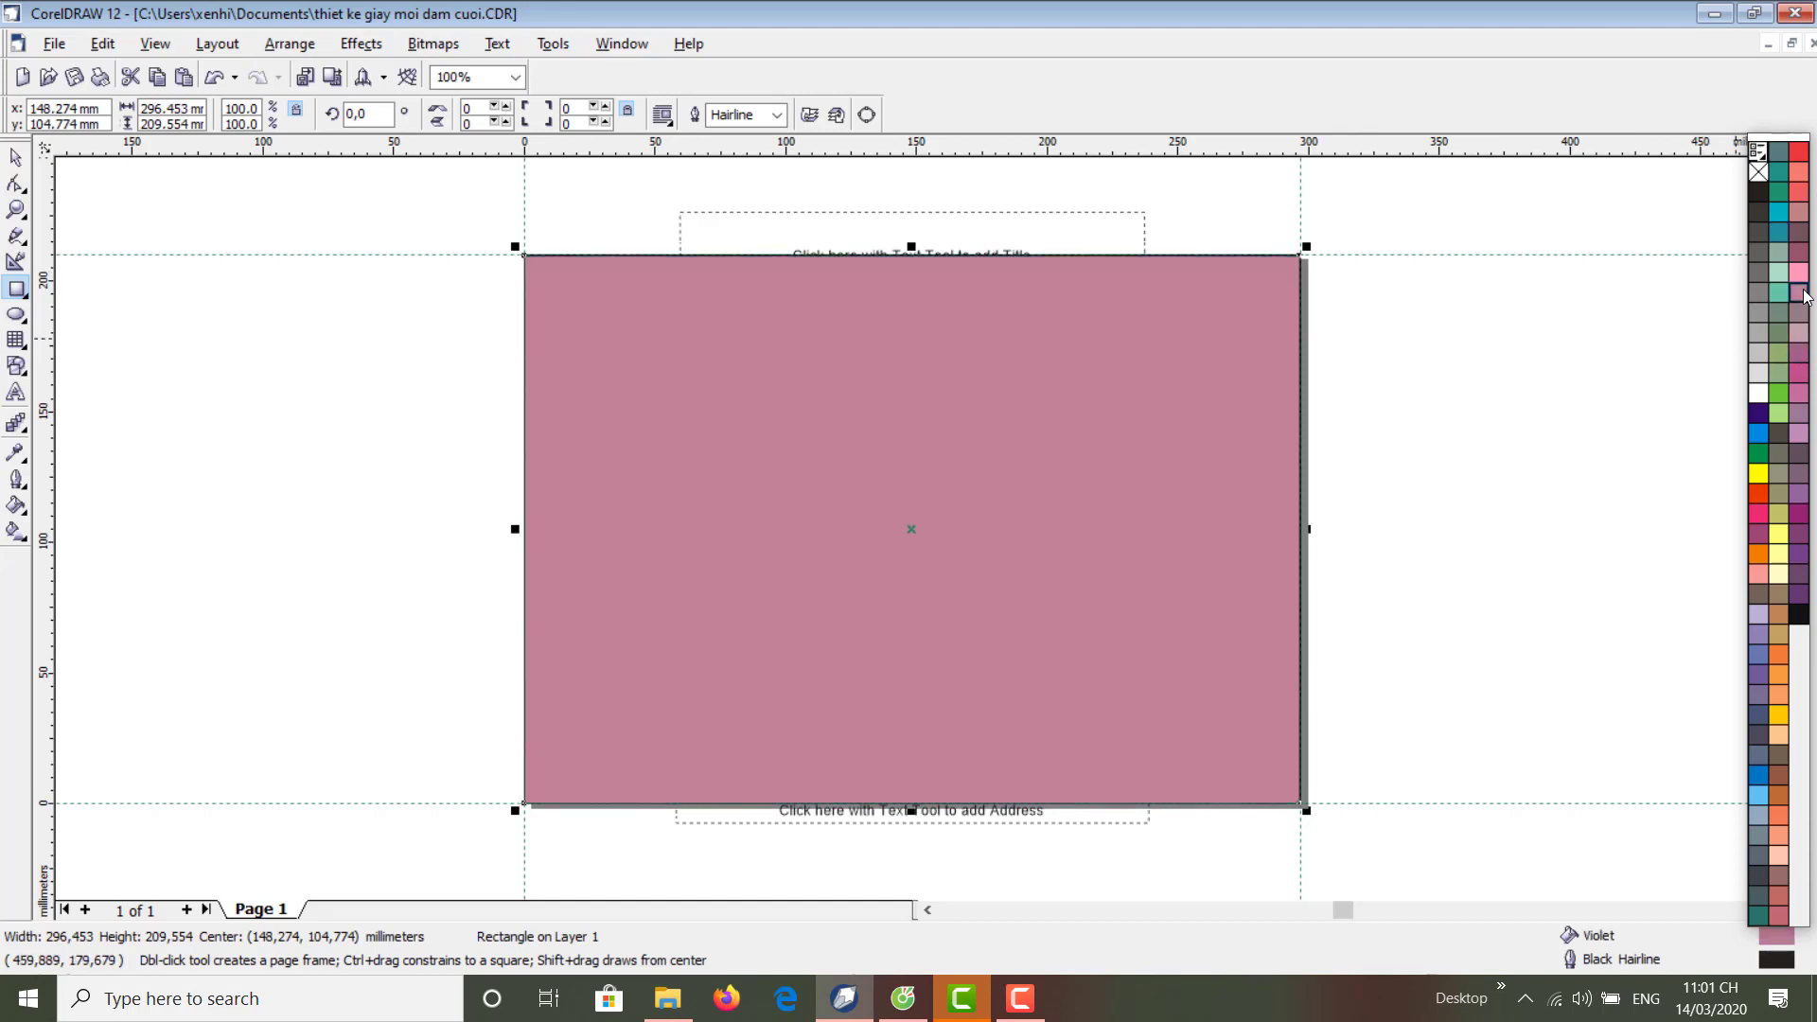
click(1797, 340)
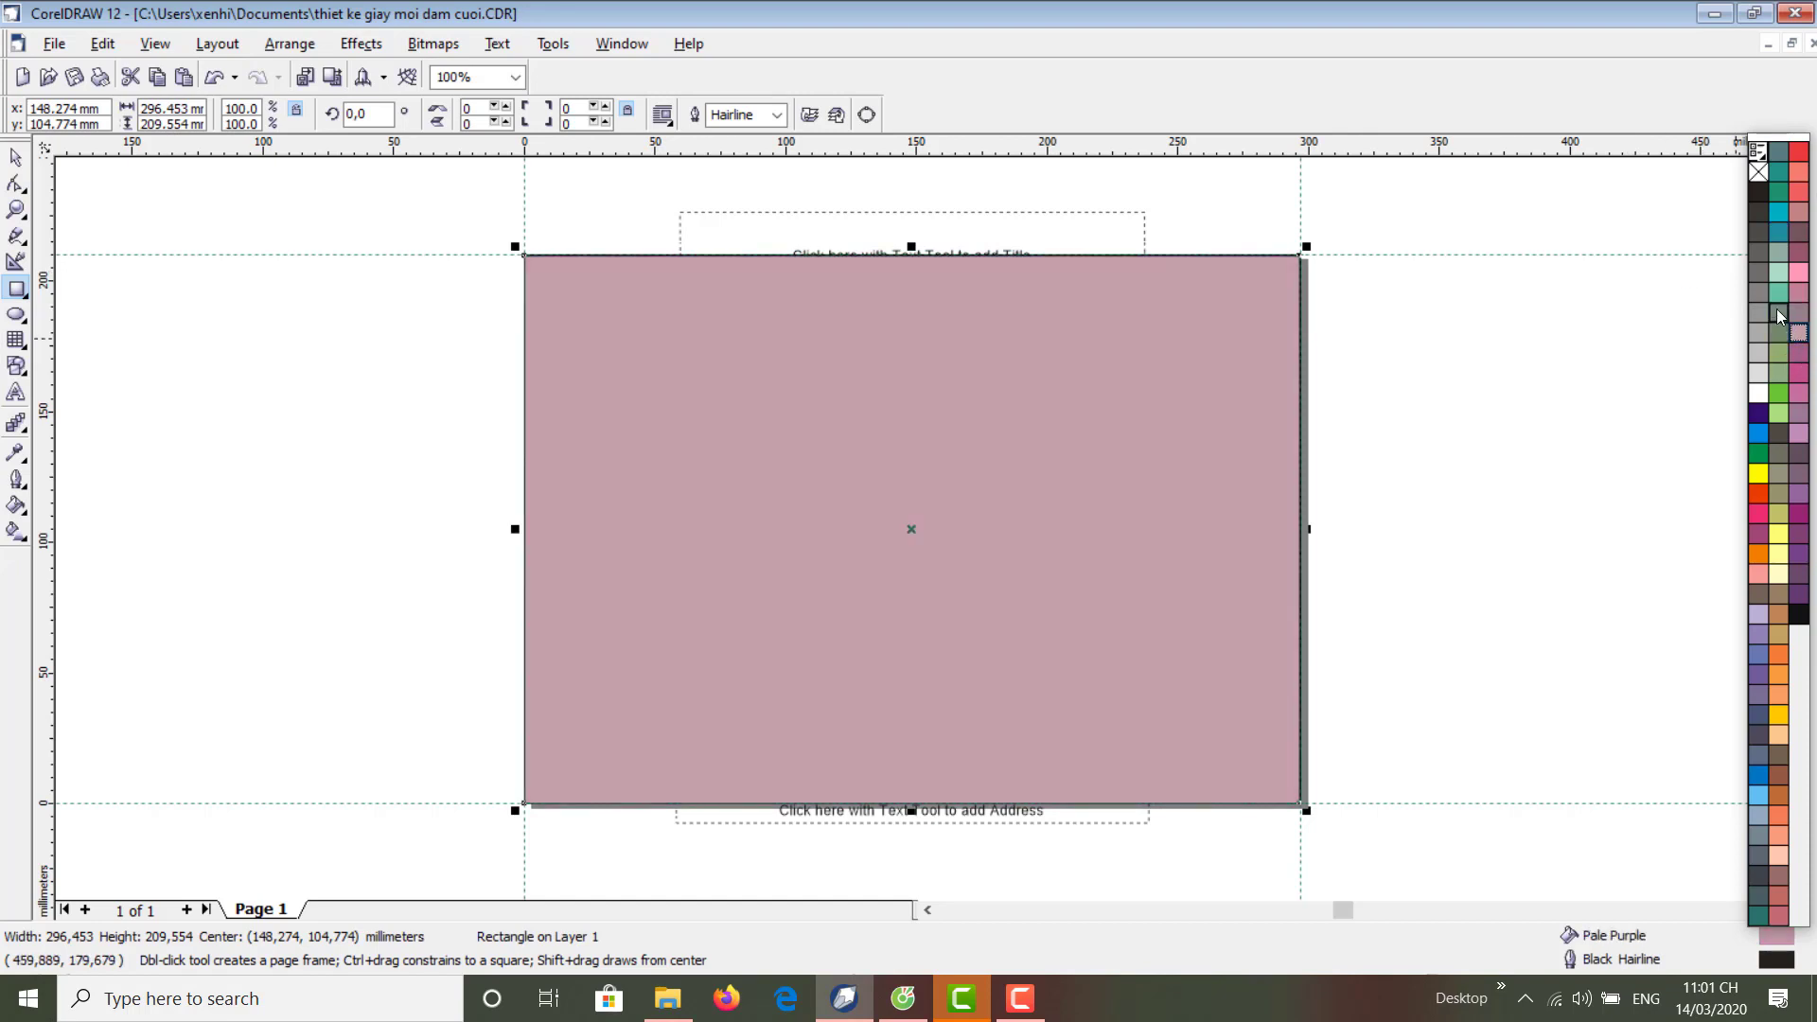
click(1778, 310)
click(1762, 315)
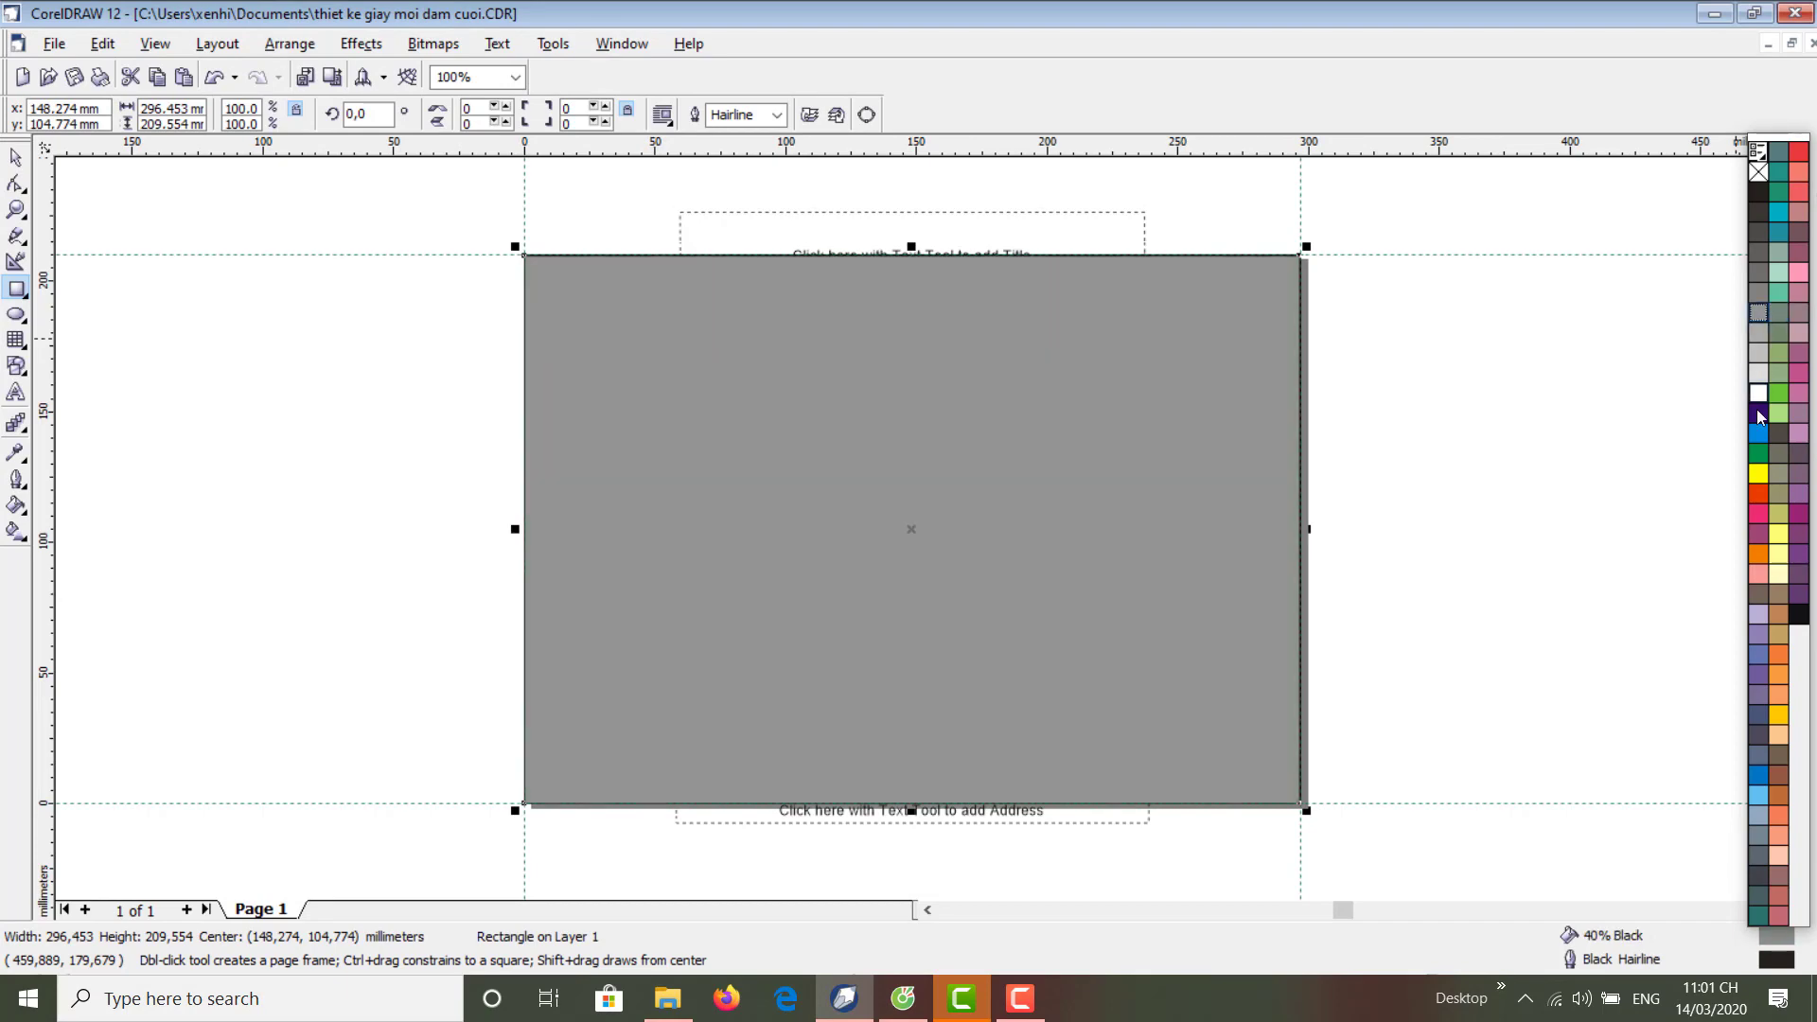
click(1799, 432)
click(1798, 415)
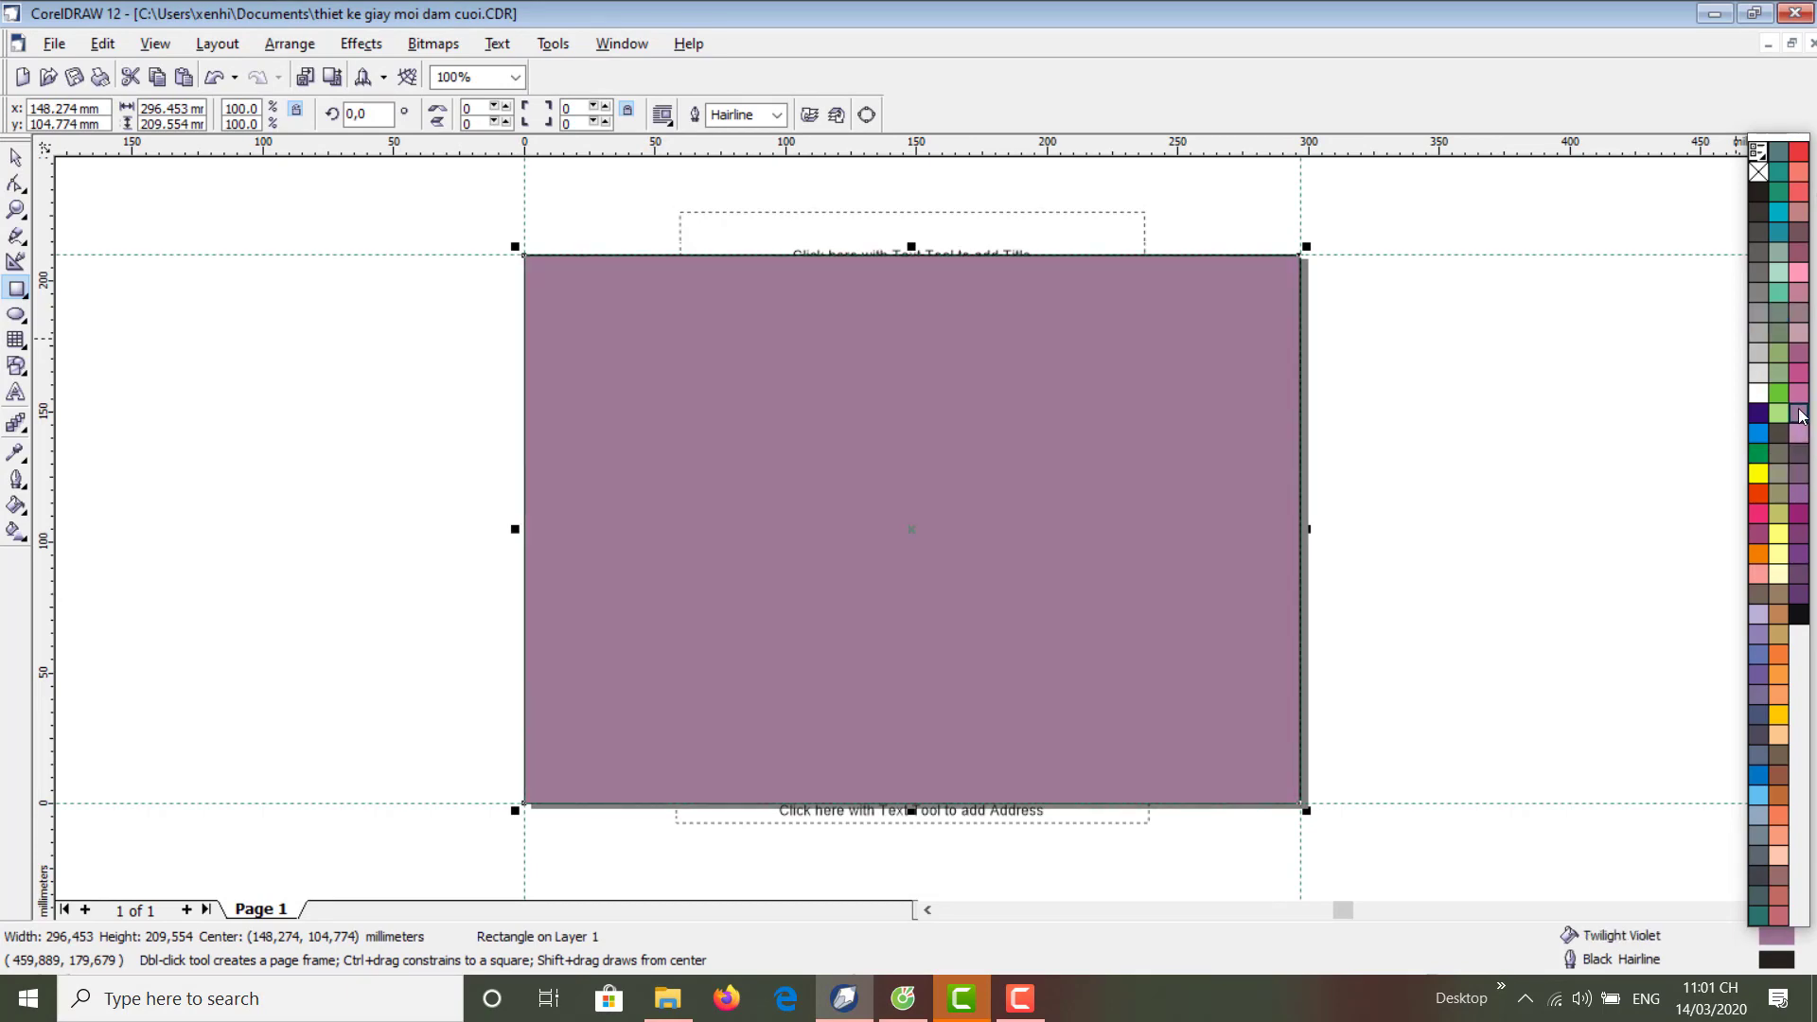
click(1799, 394)
click(1798, 372)
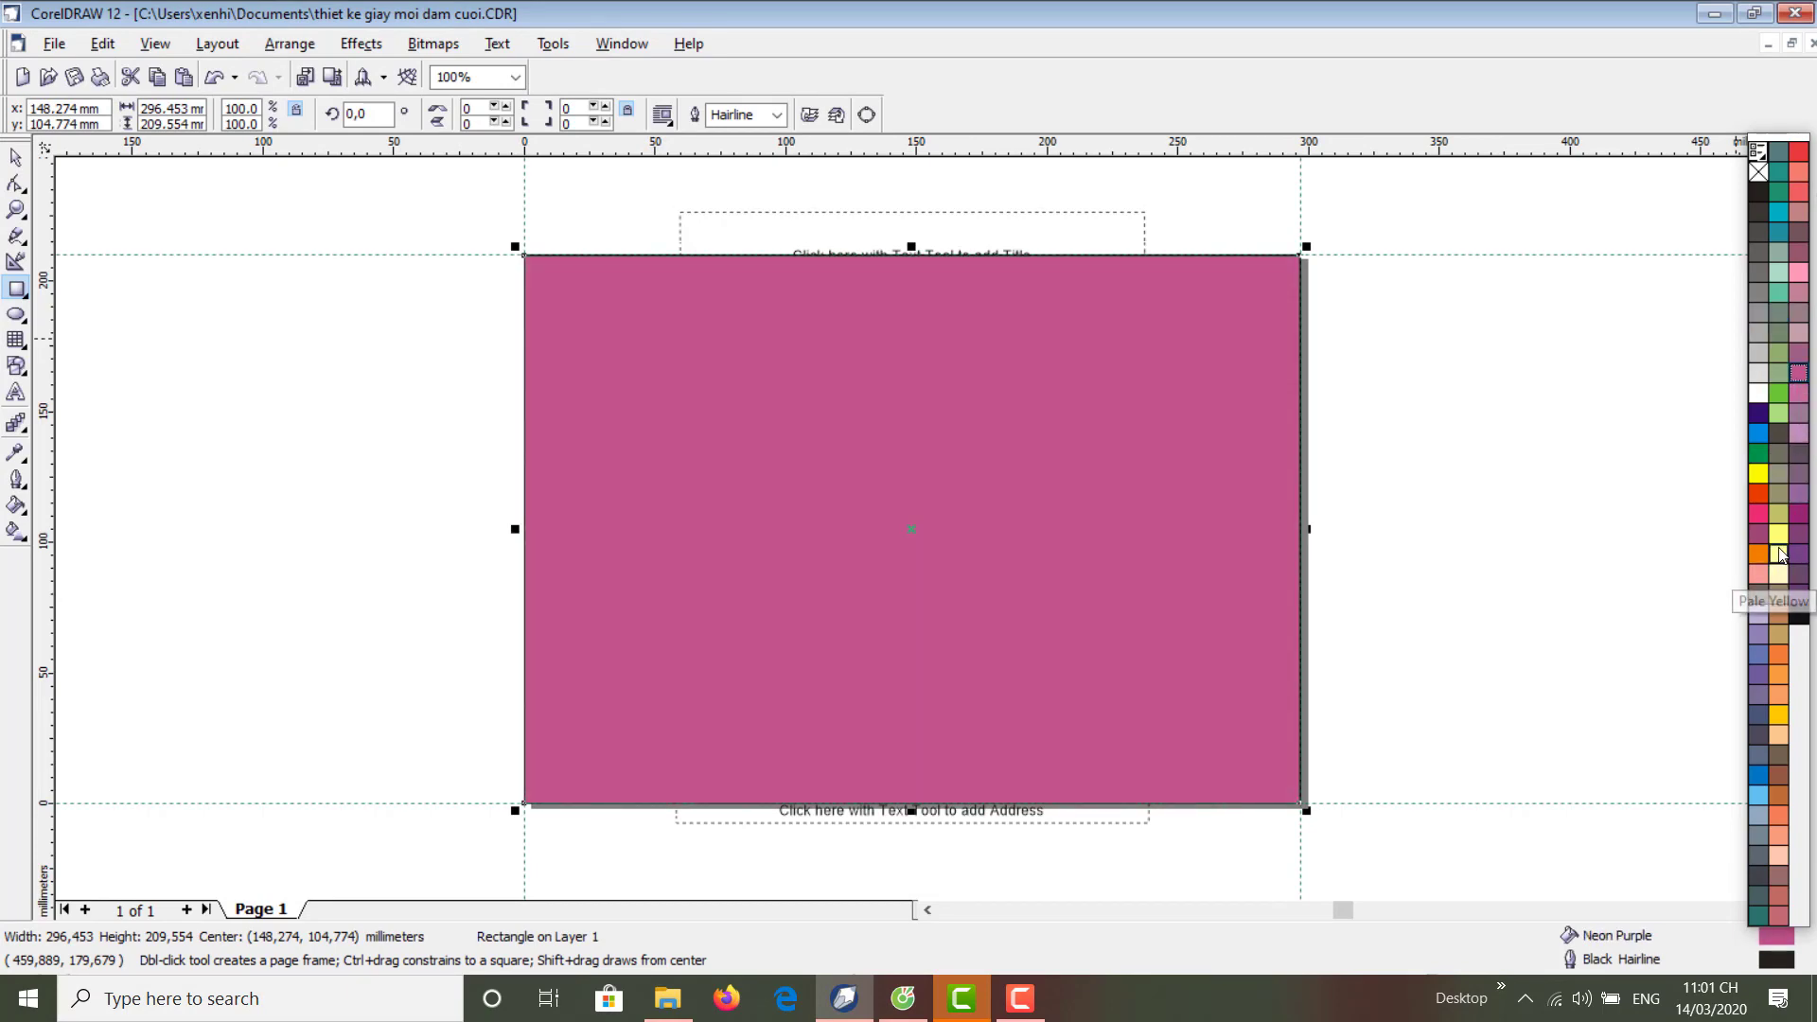
click(1780, 535)
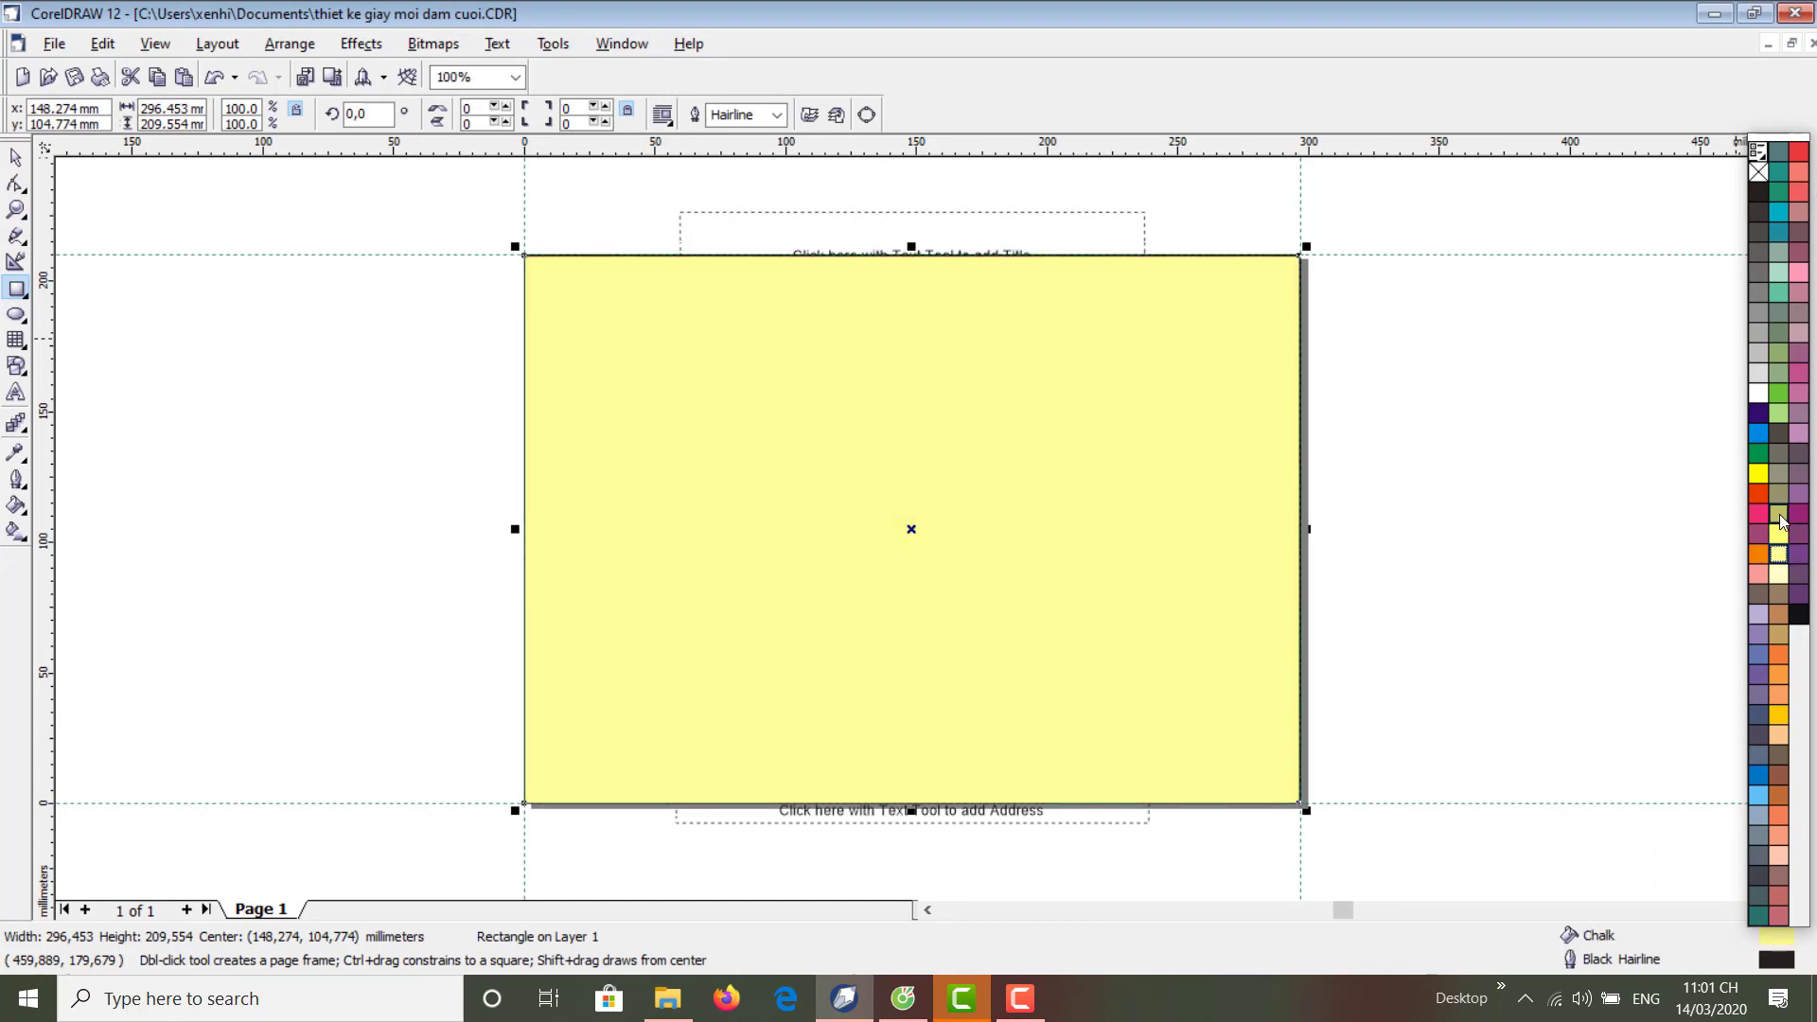
click(1780, 514)
click(1781, 493)
click(1780, 453)
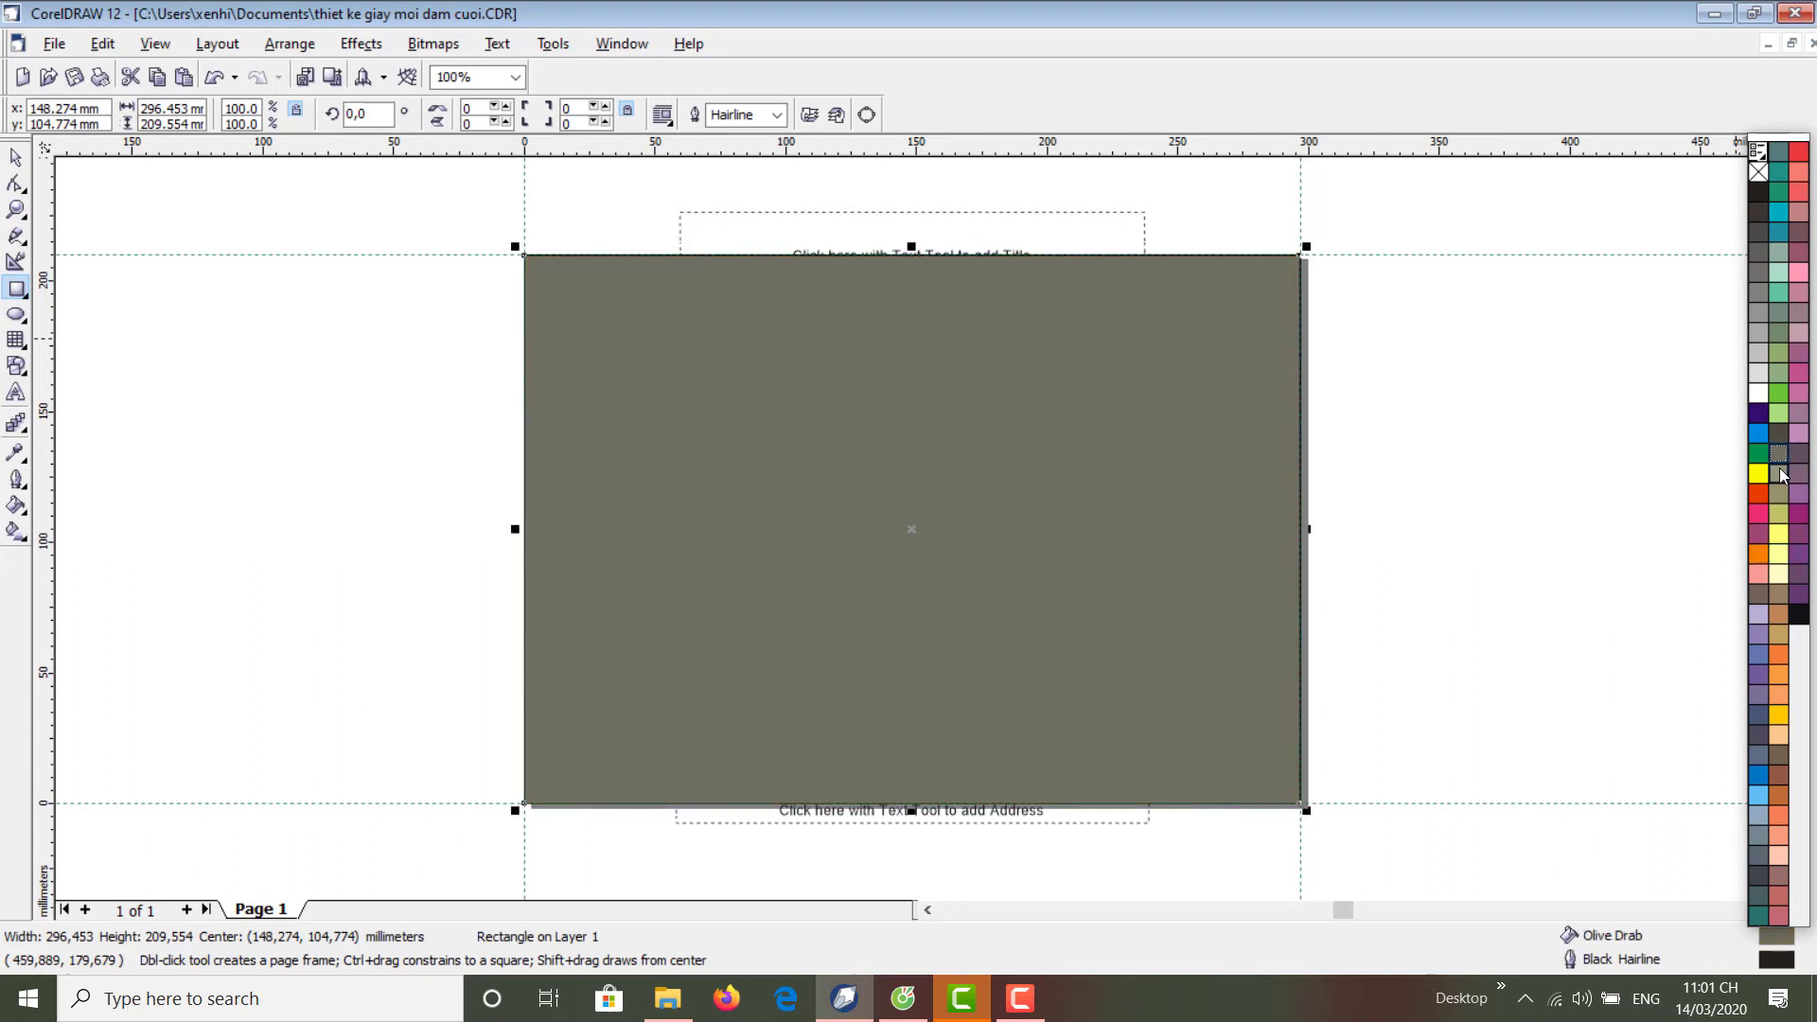
click(1779, 554)
click(1779, 614)
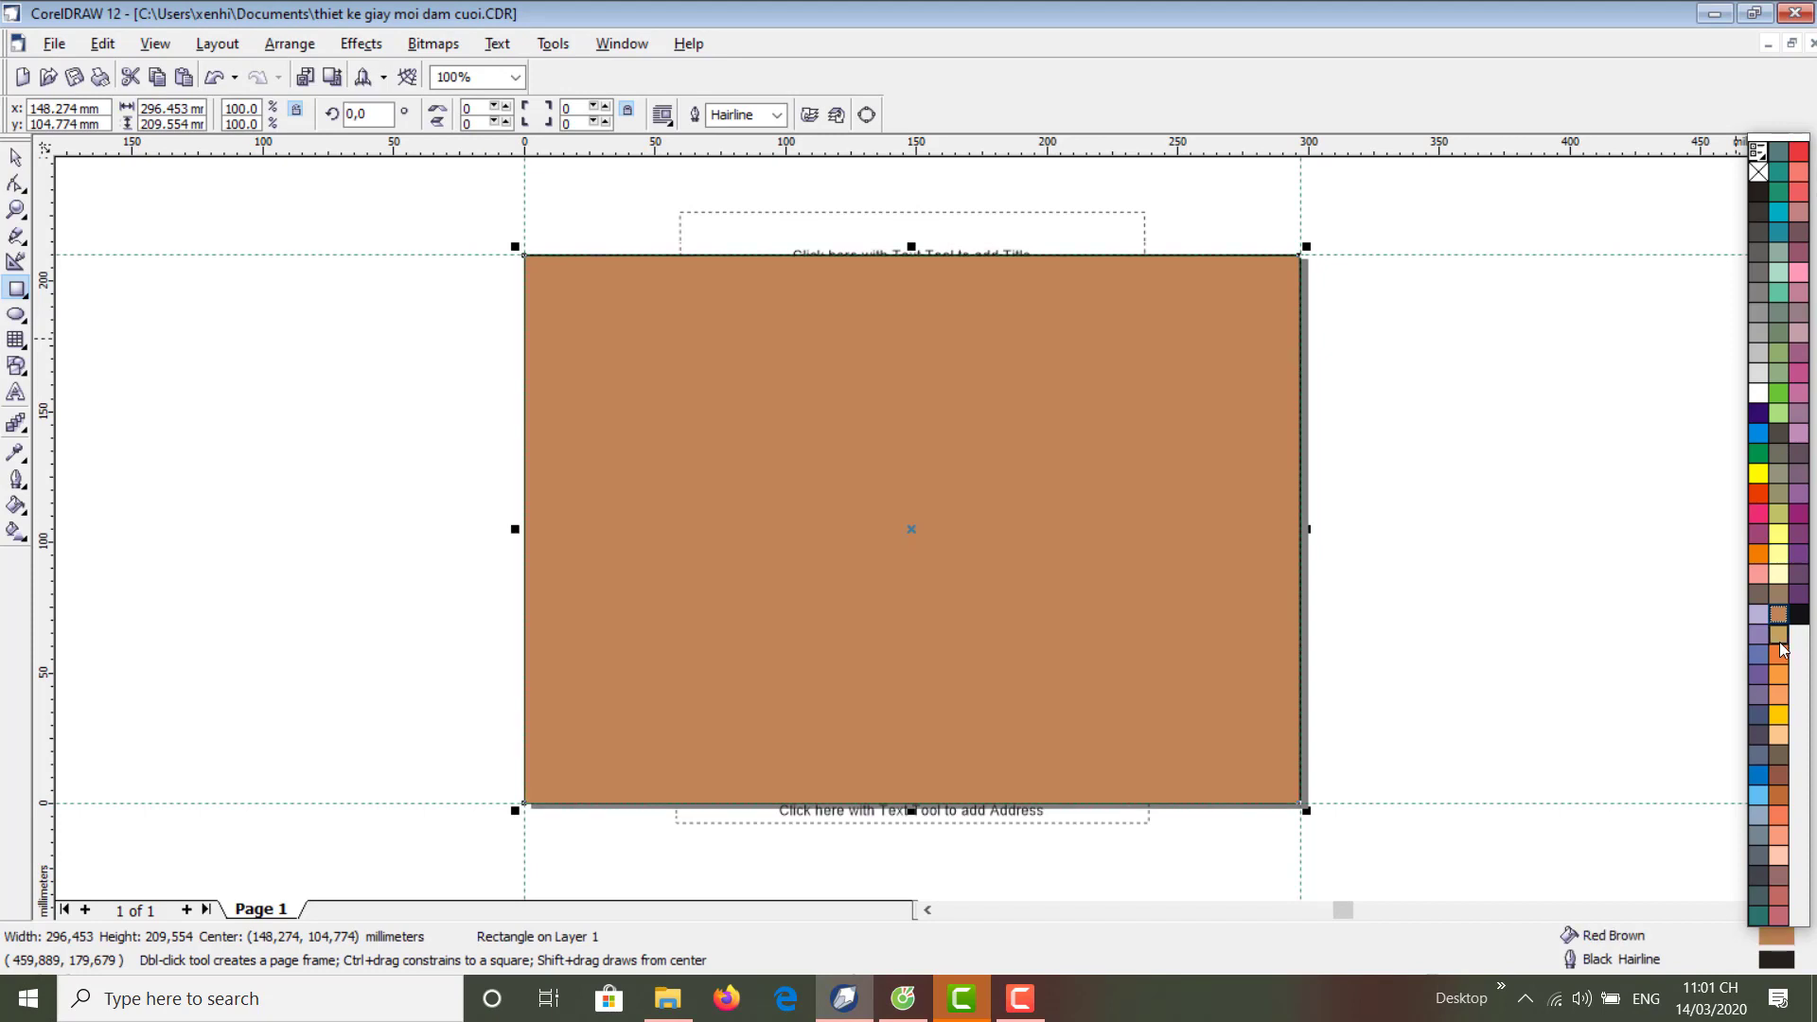
click(1780, 638)
click(1779, 655)
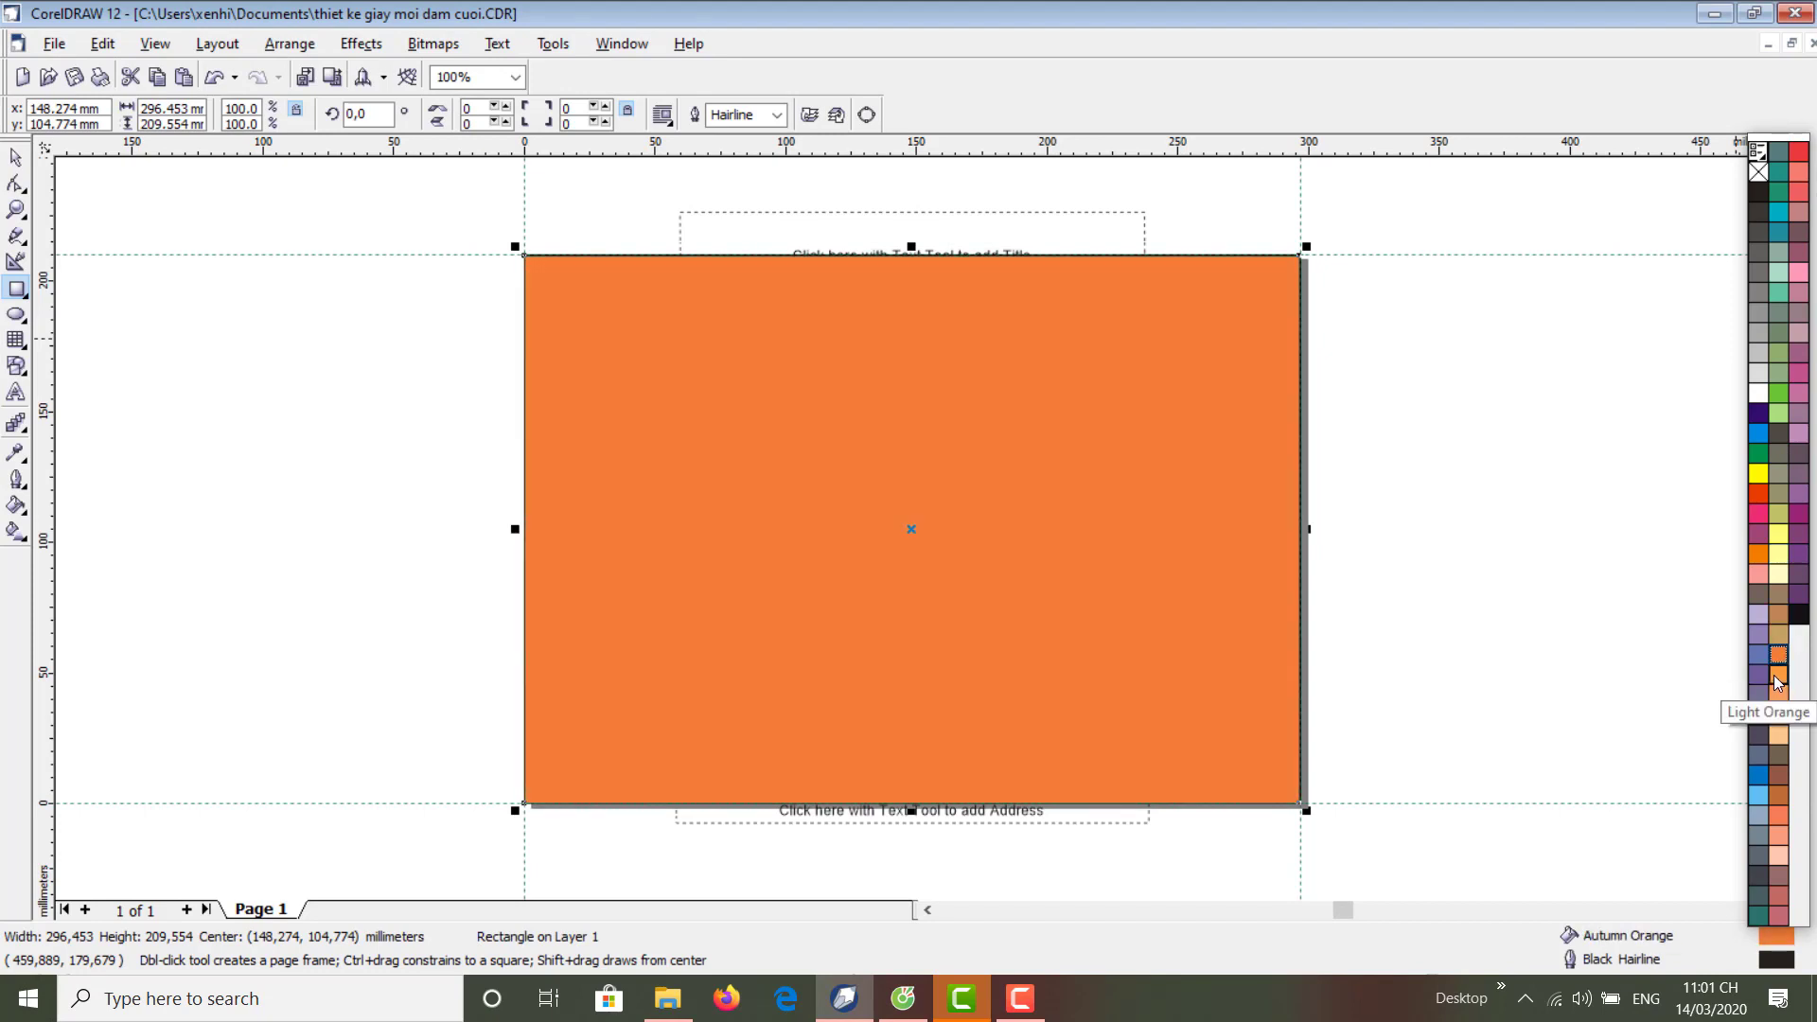
click(1780, 736)
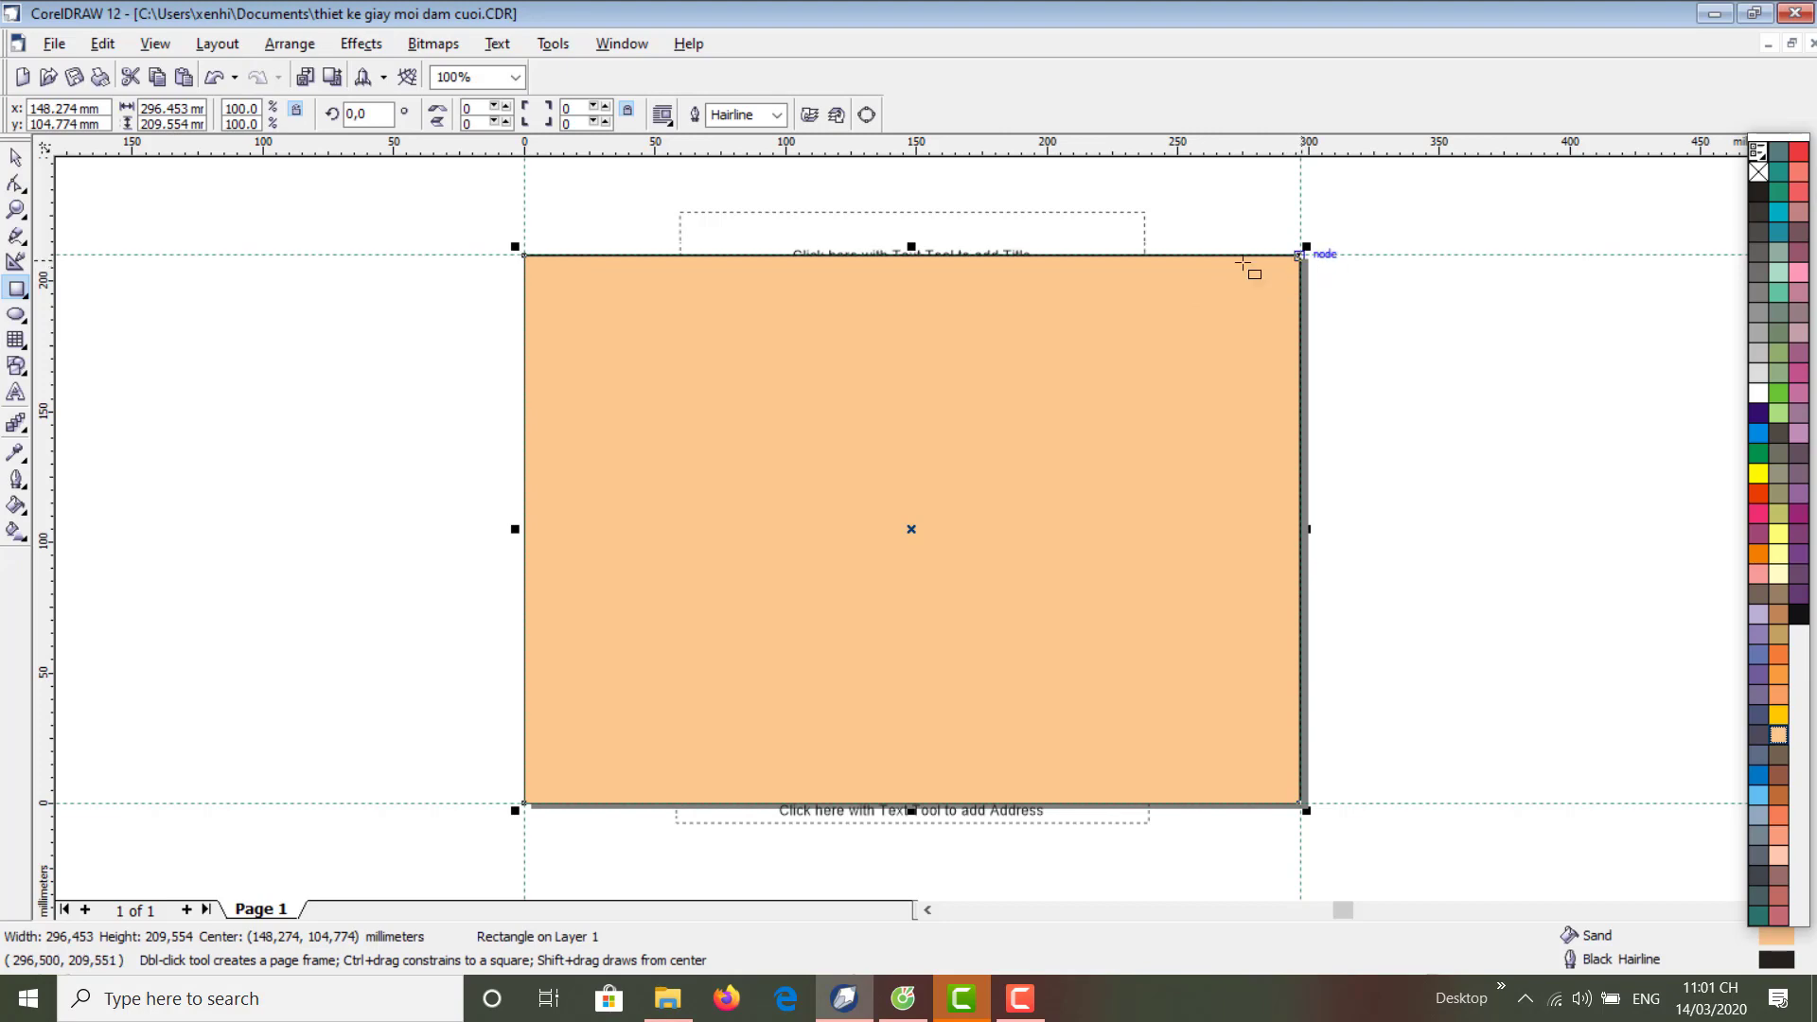
click(16, 158)
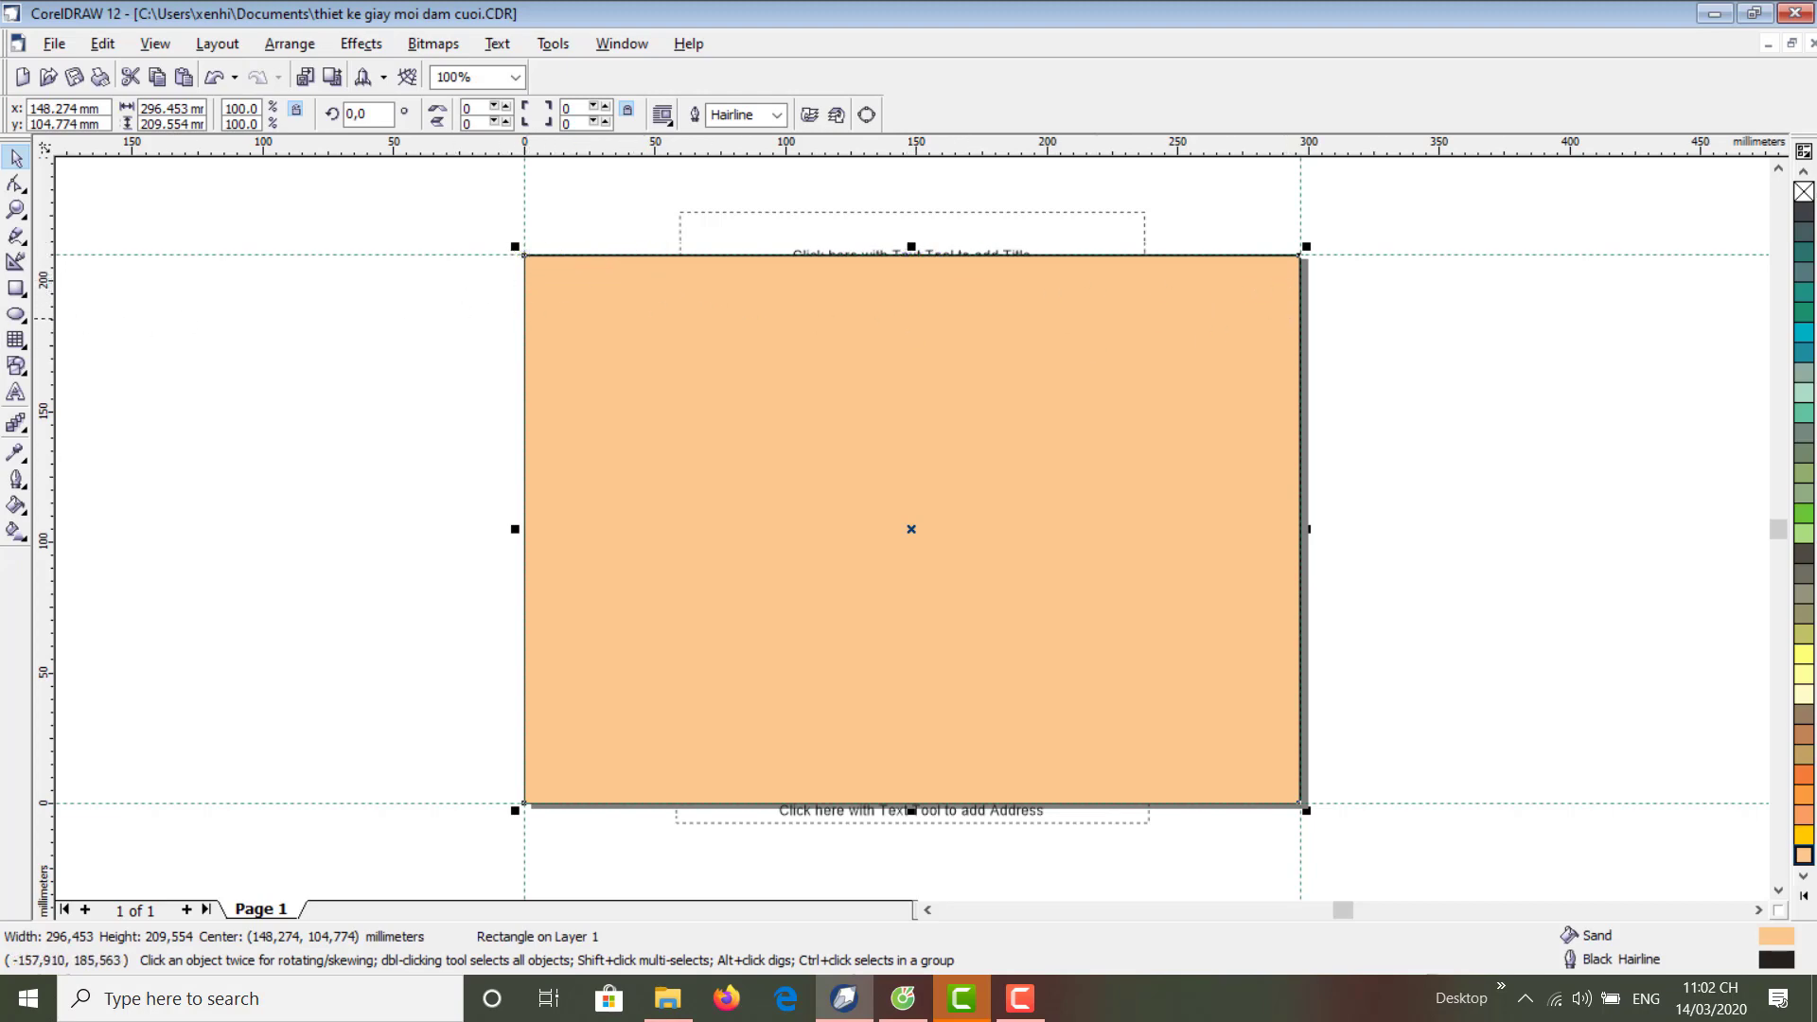
- Switch to the Windows Calculator
click(22, 1001)
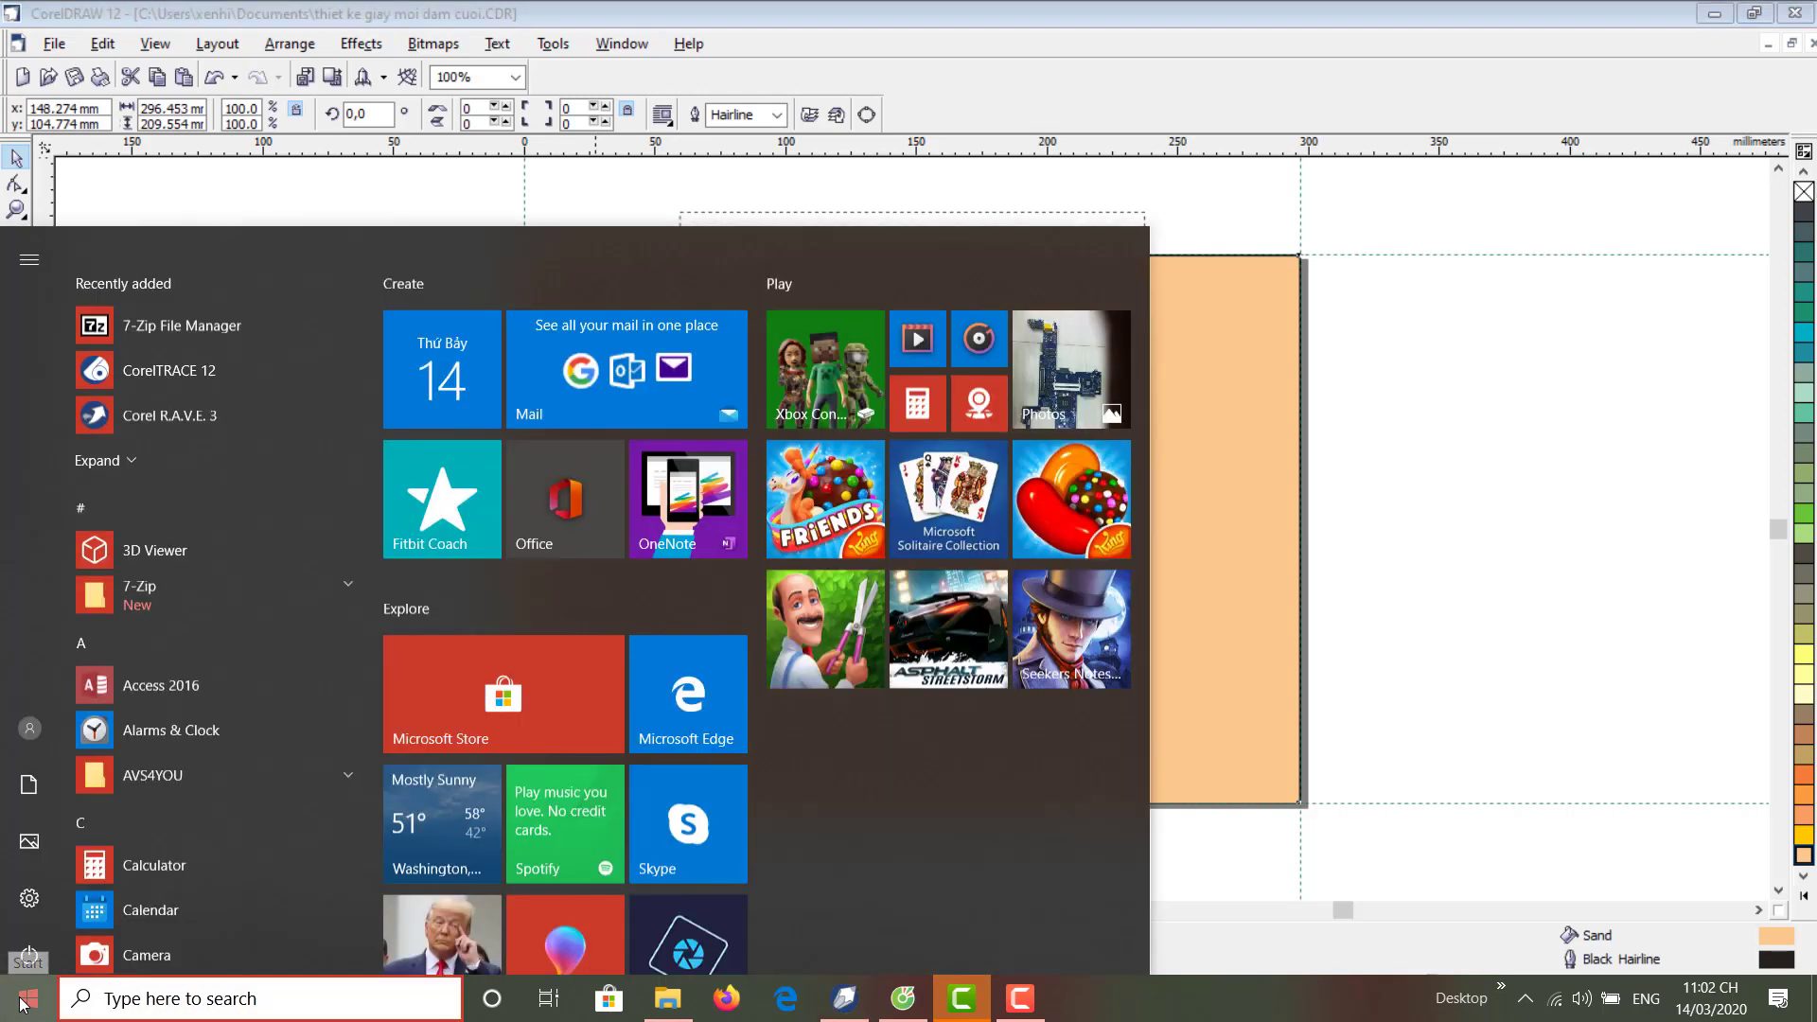
scroll(231, 507, down, 1)
scroll(273, 558, down, 10)
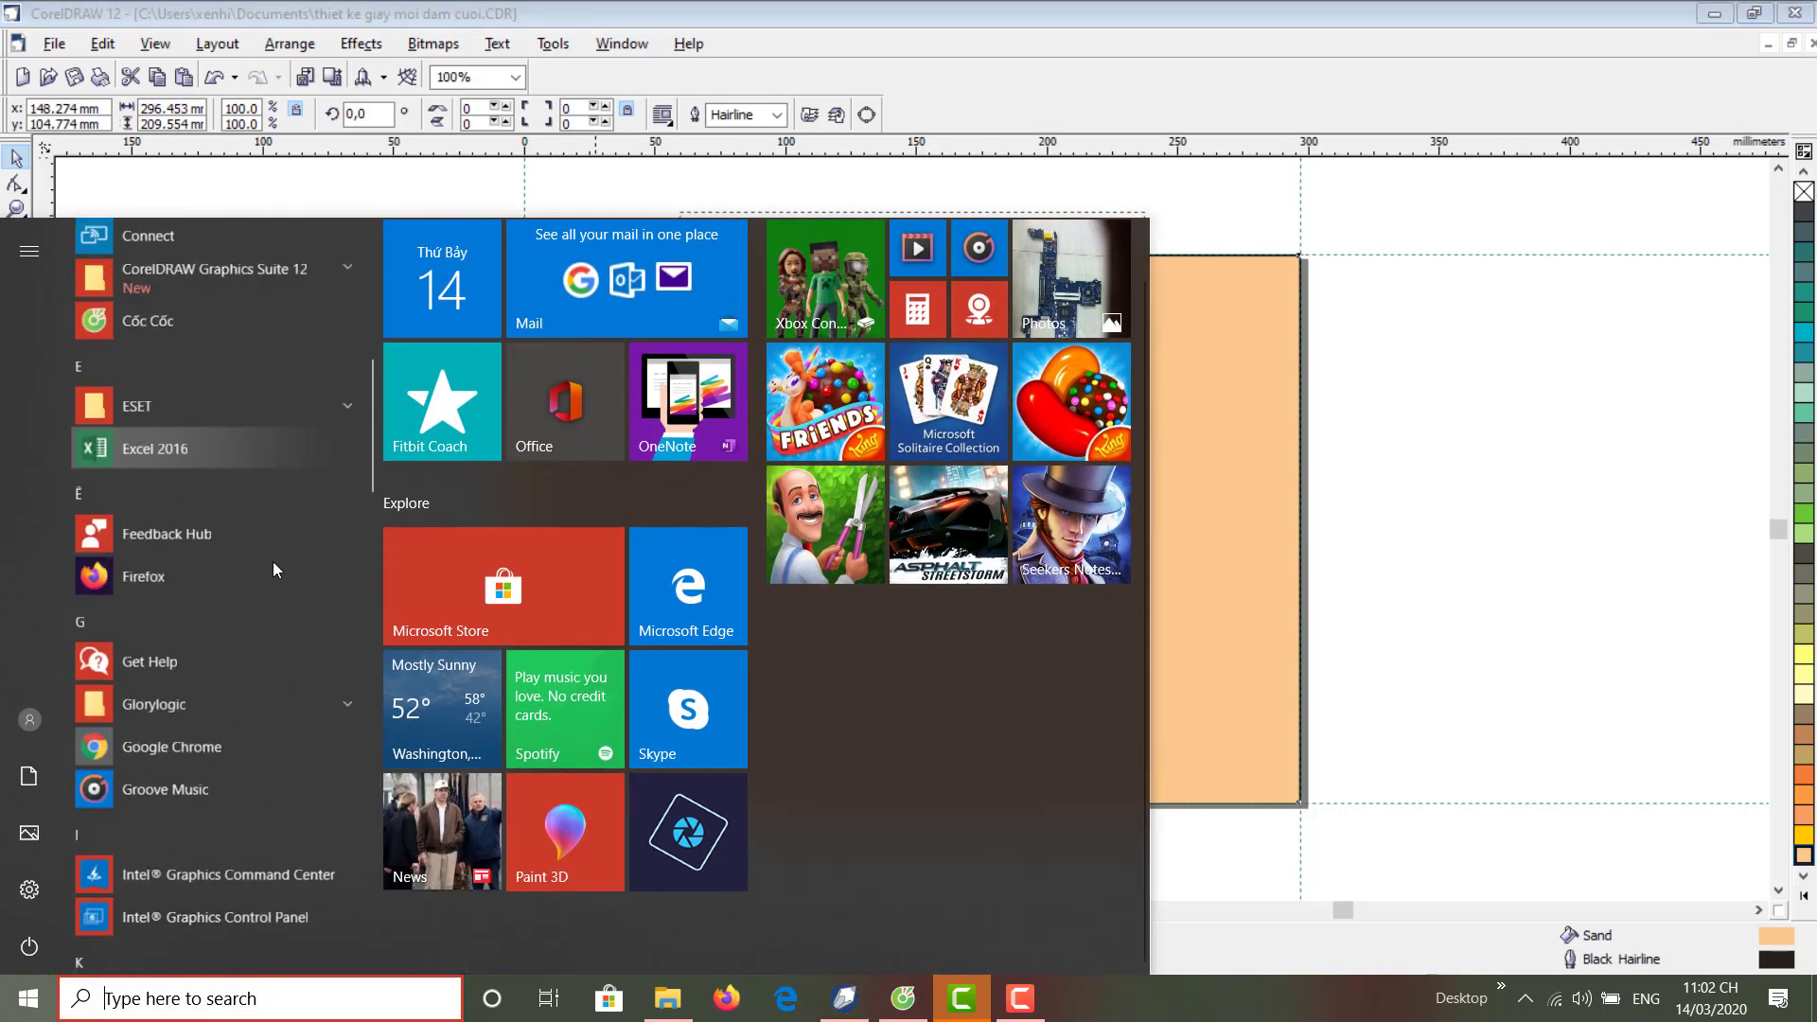
scroll(272, 545, up, 6)
scroll(191, 498, up, 5)
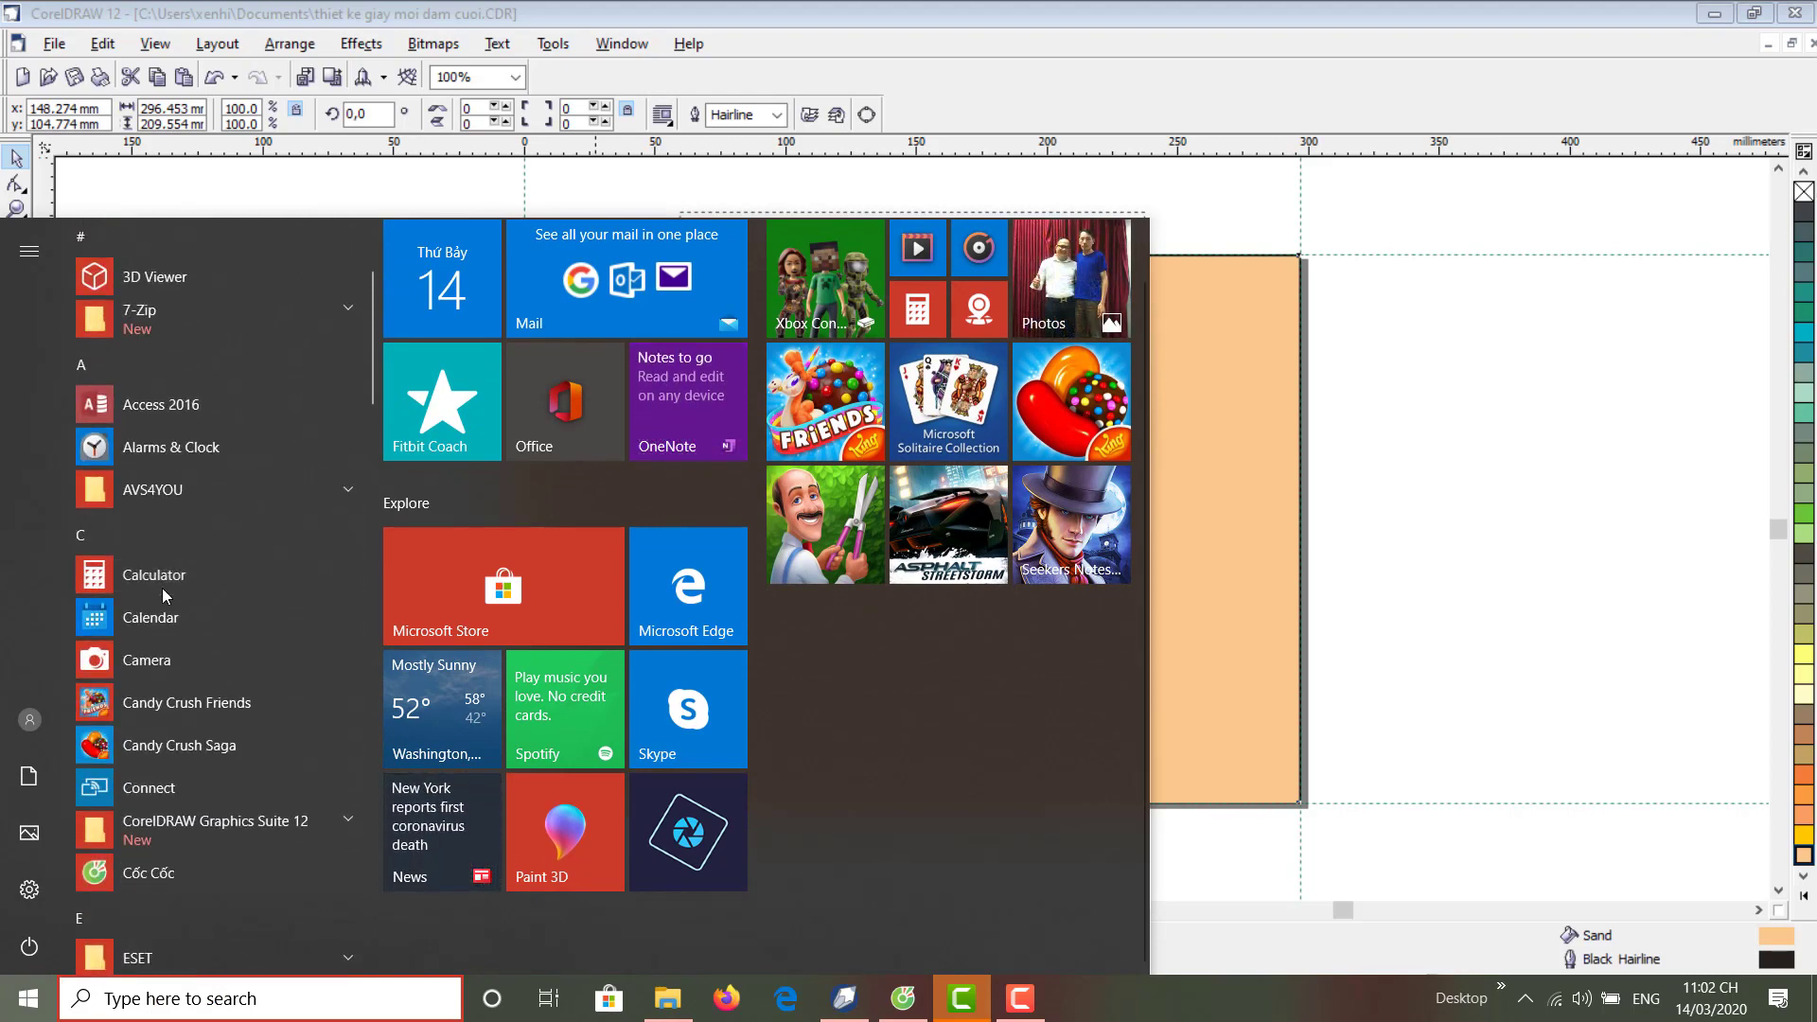
click(162, 589)
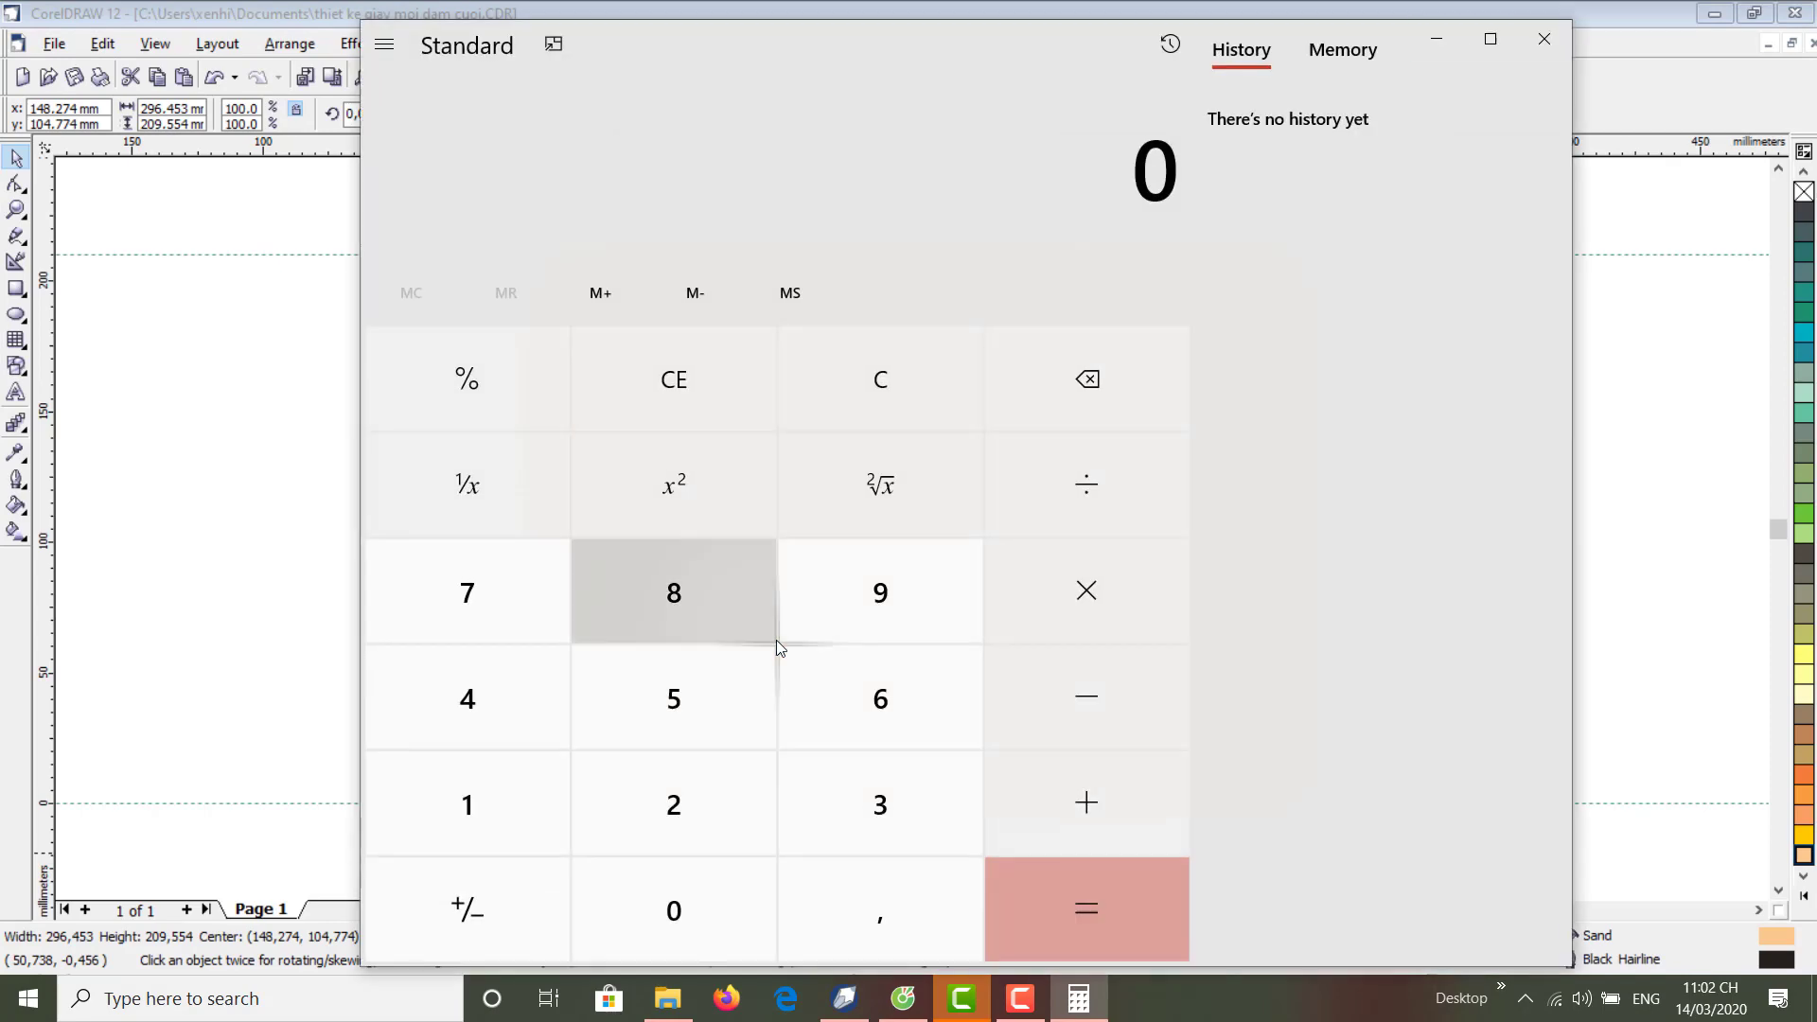
- Divide the page width of 297 by 3 in Calculator and return to the CorelDRAW drawing
click(647, 833)
click(833, 613)
click(451, 638)
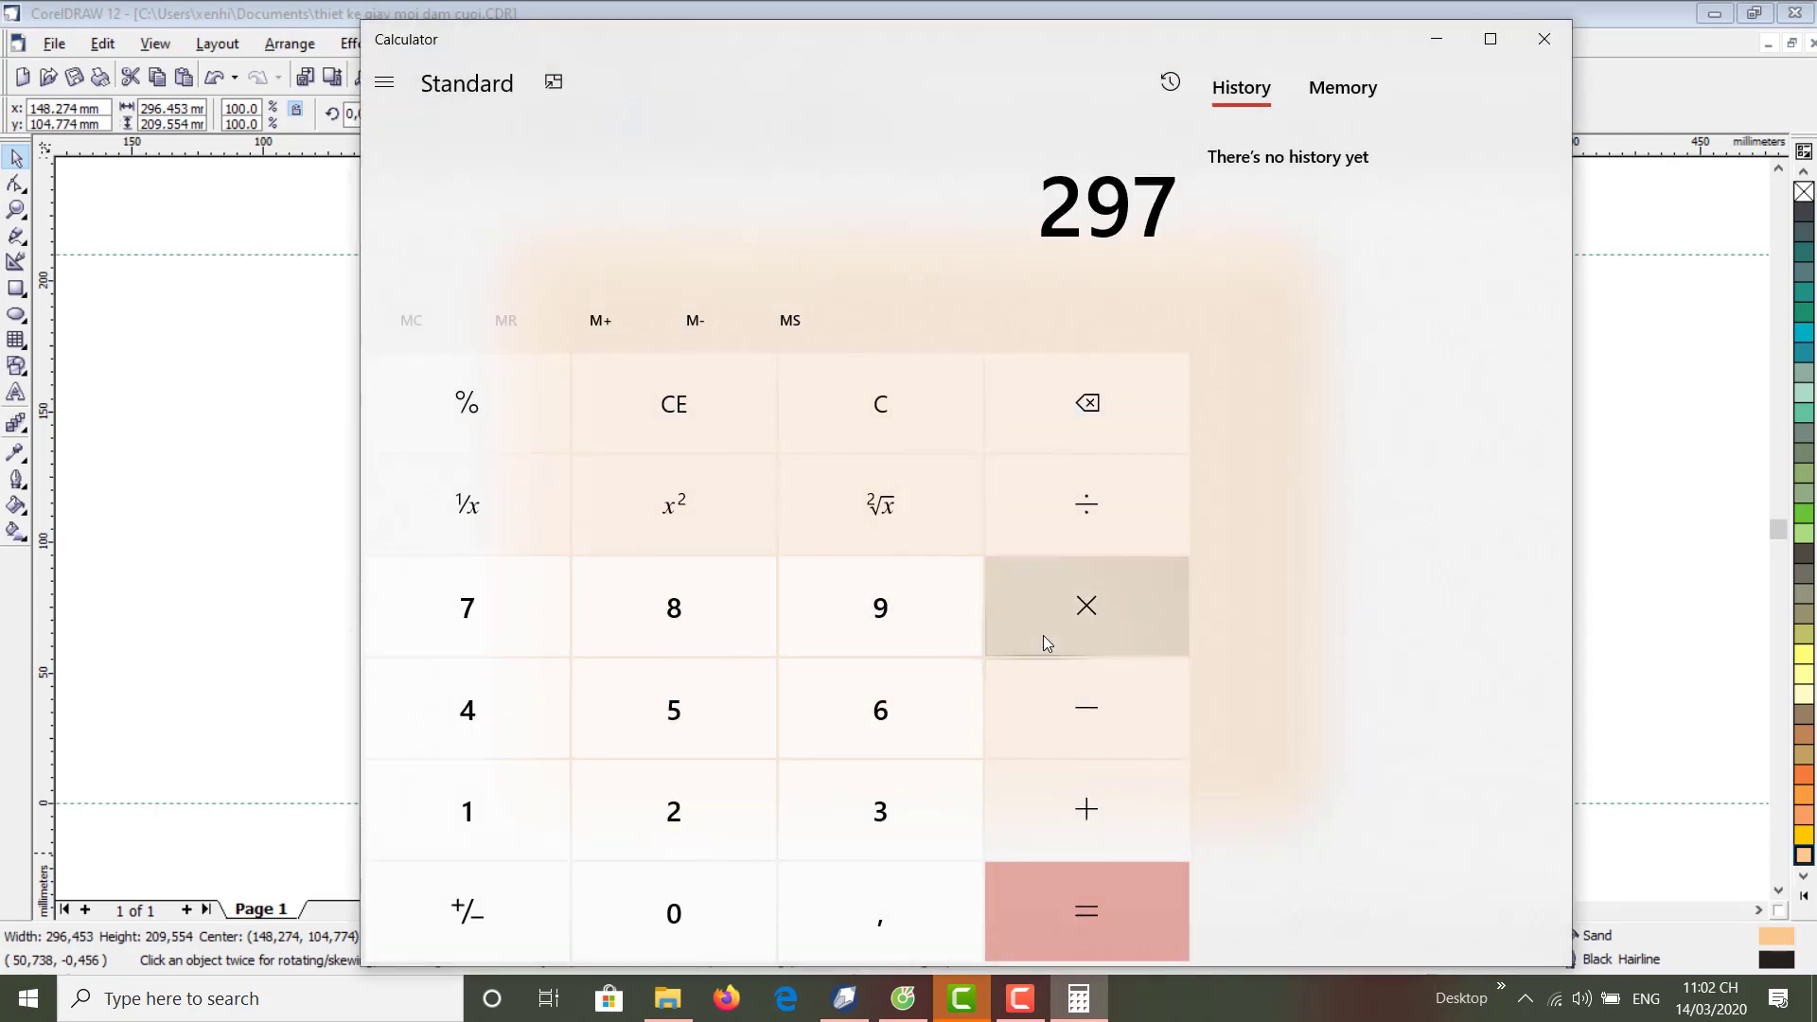
click(1086, 503)
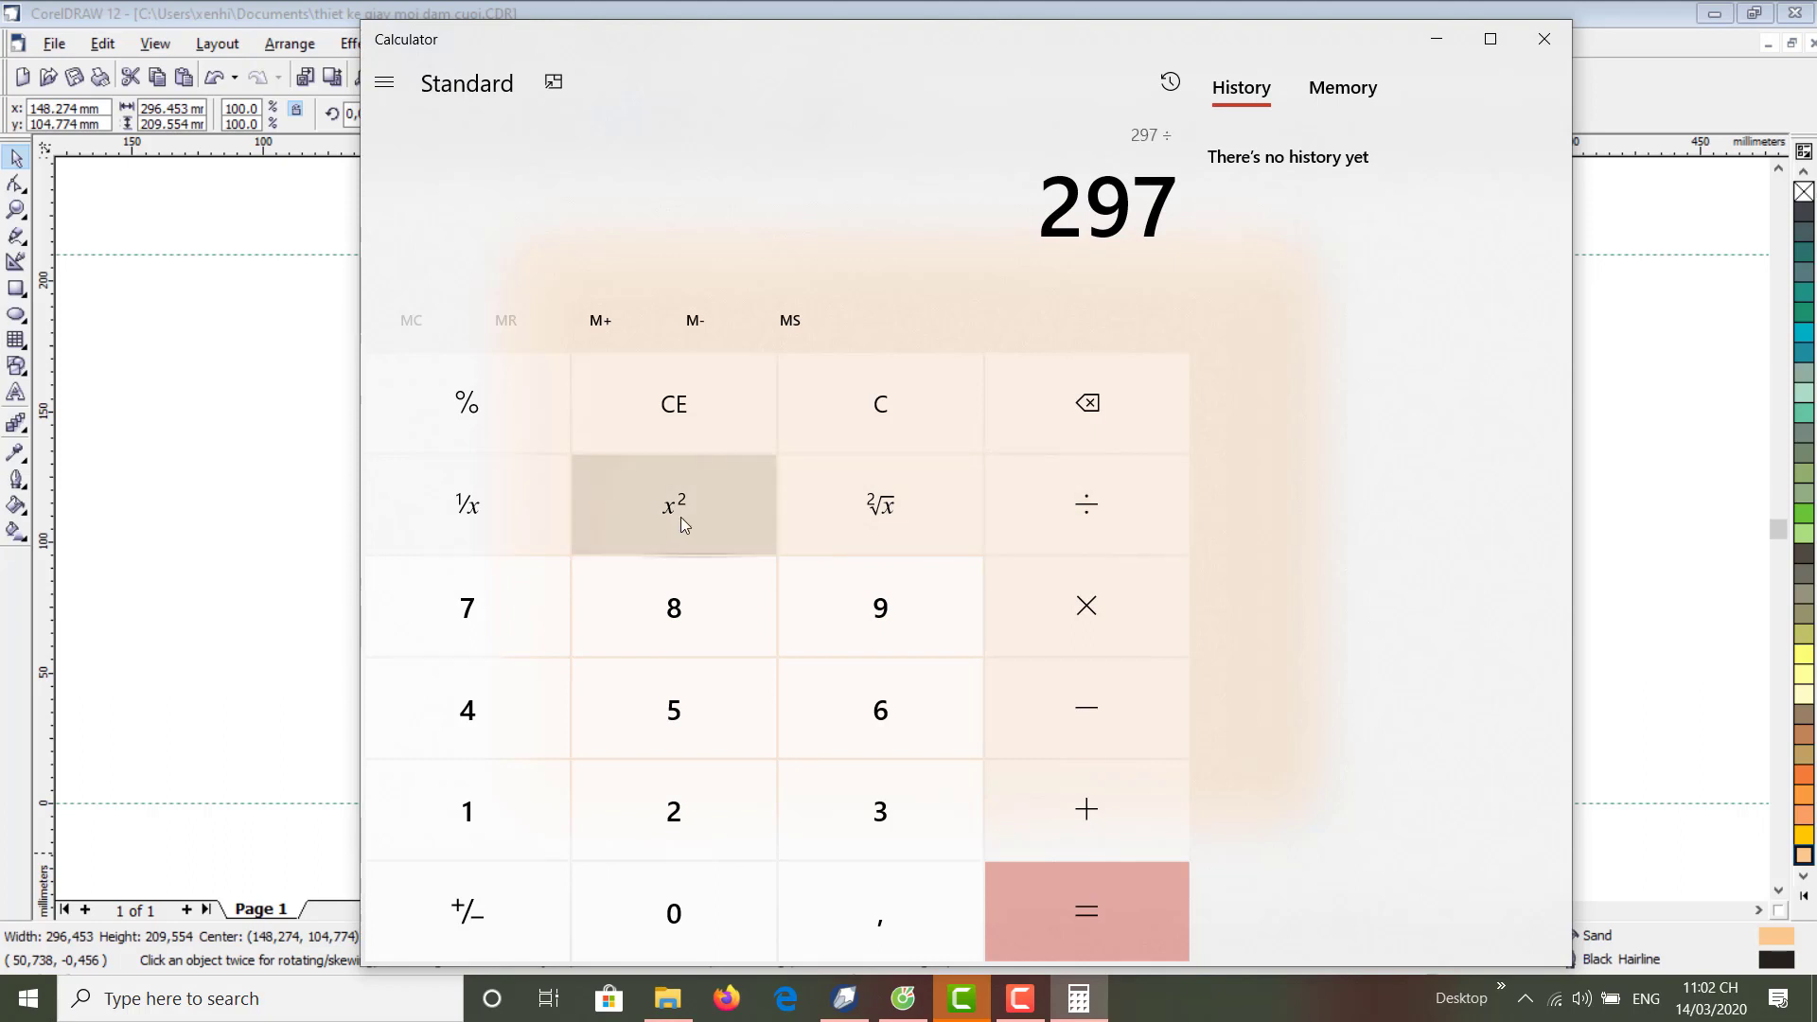
click(914, 795)
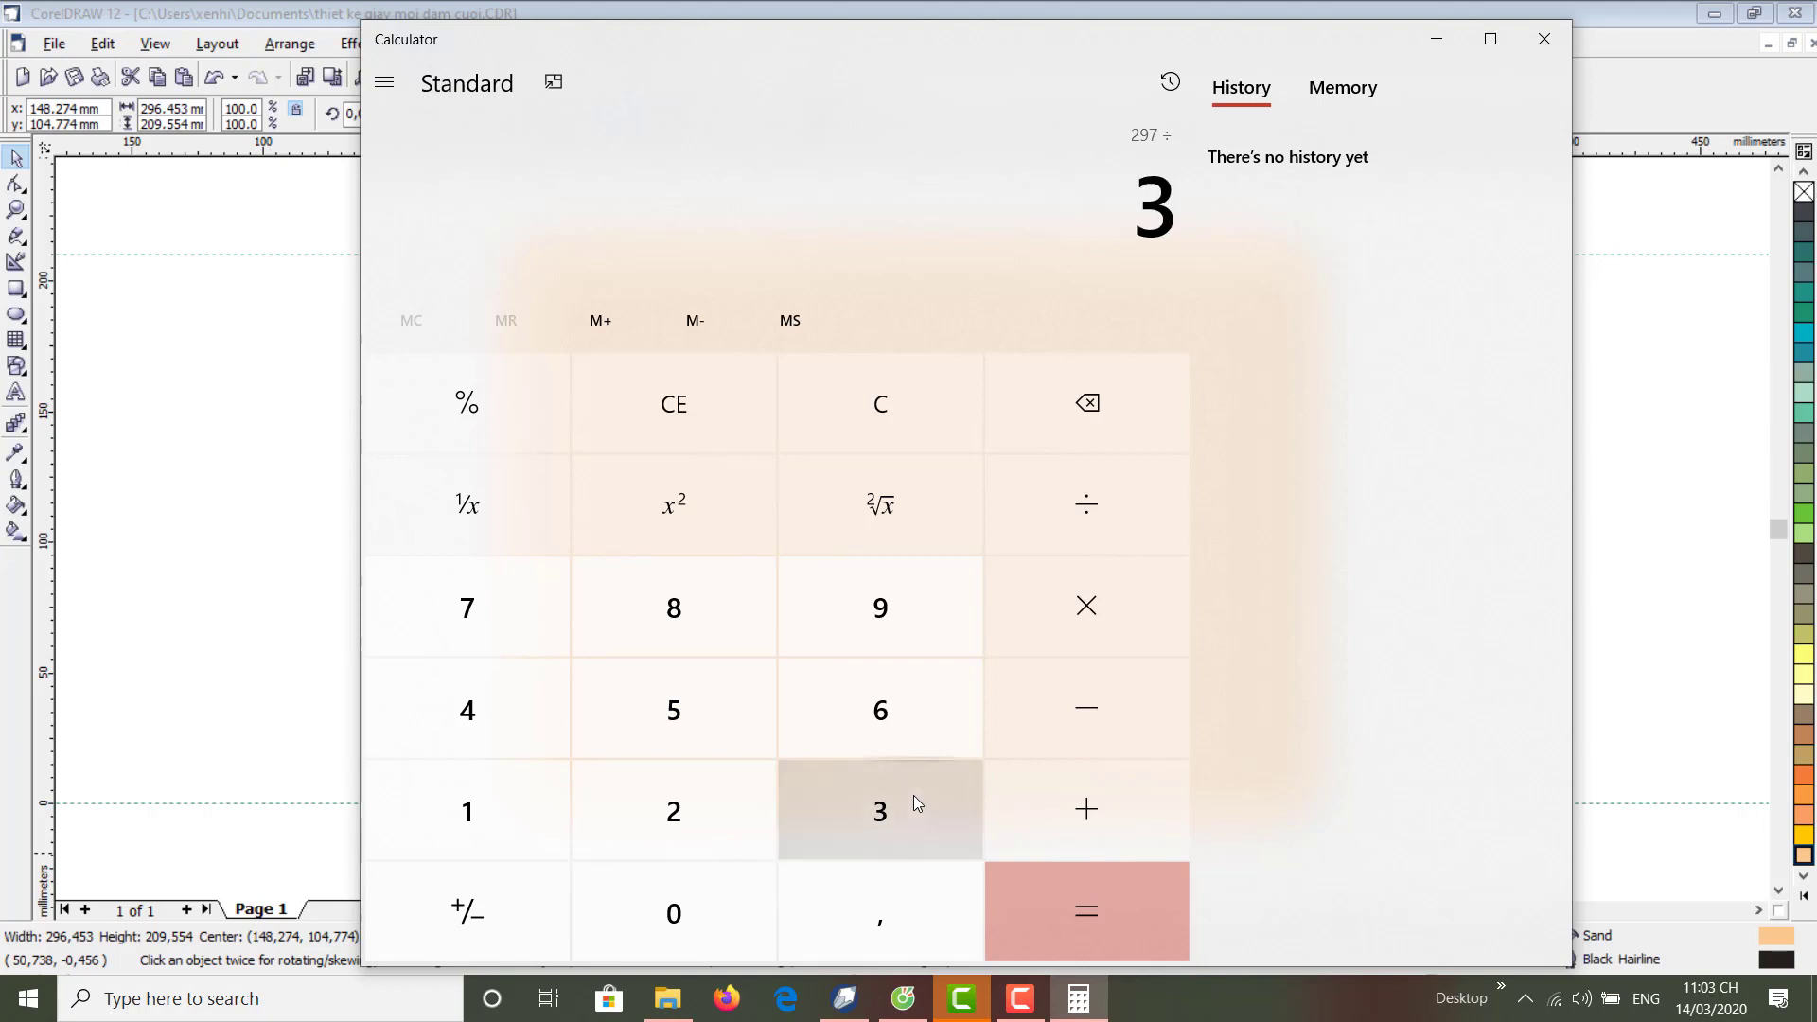
click(1120, 901)
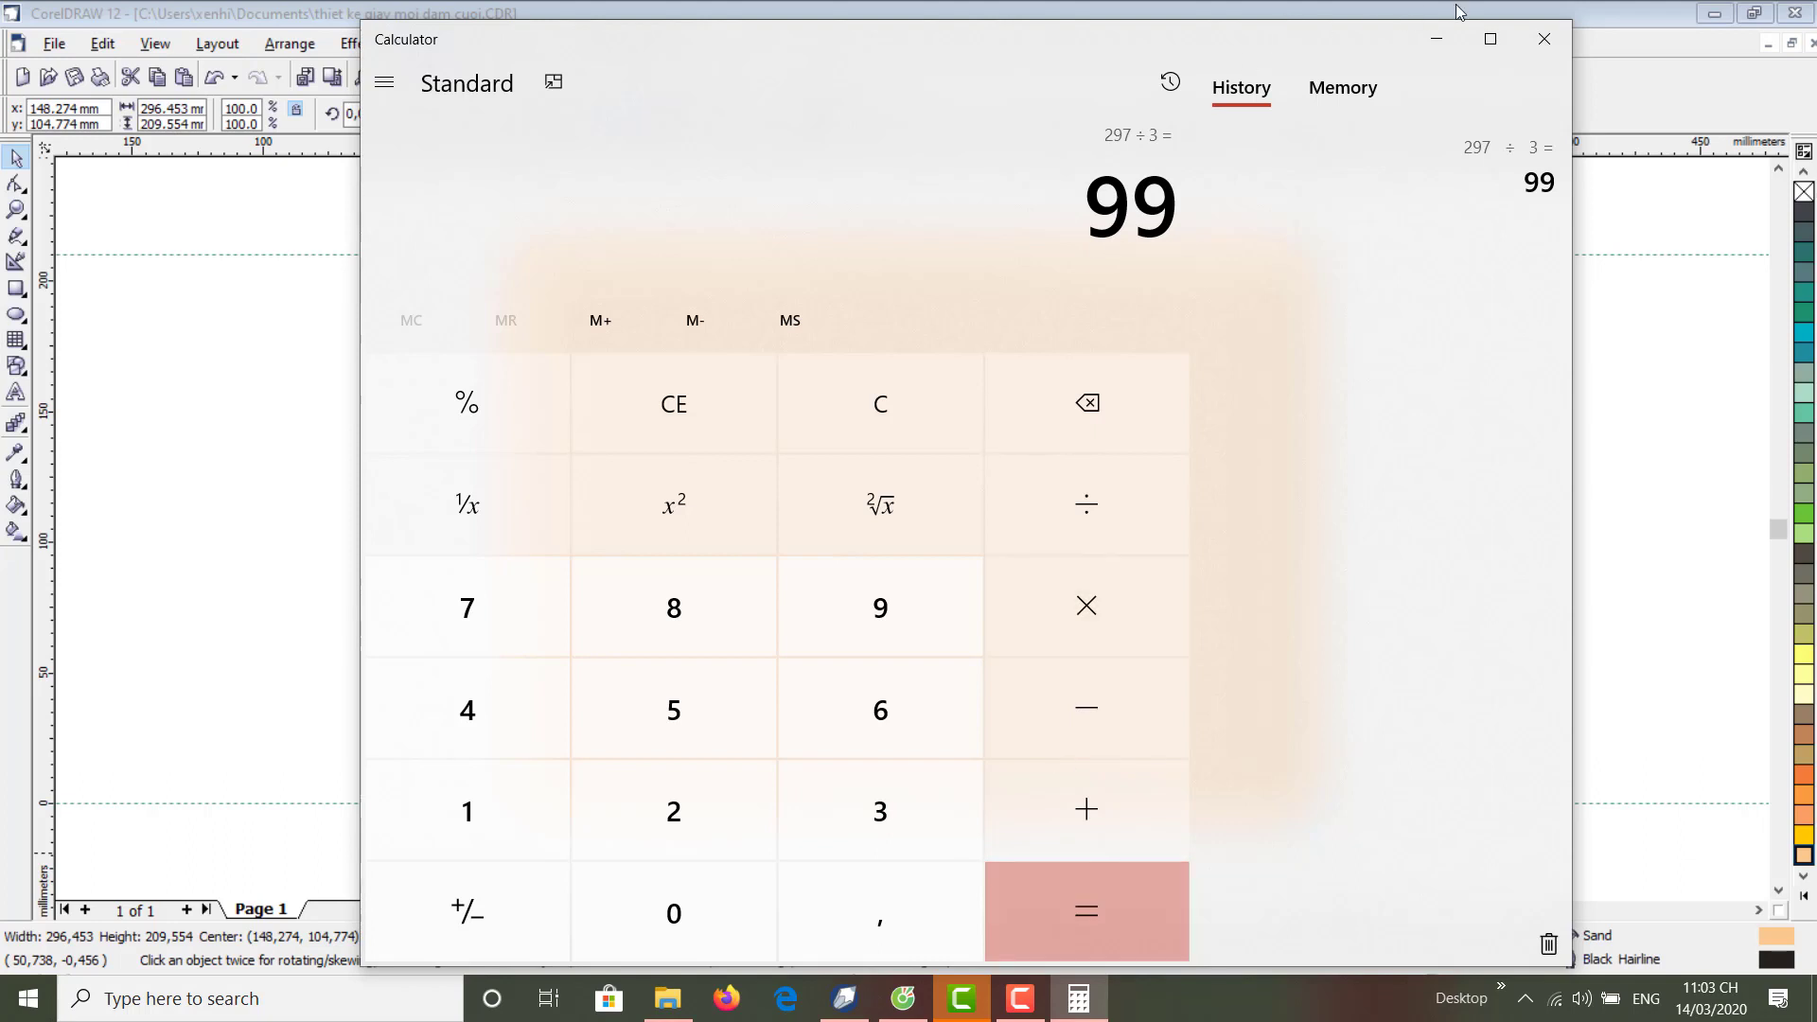
click(1555, 53)
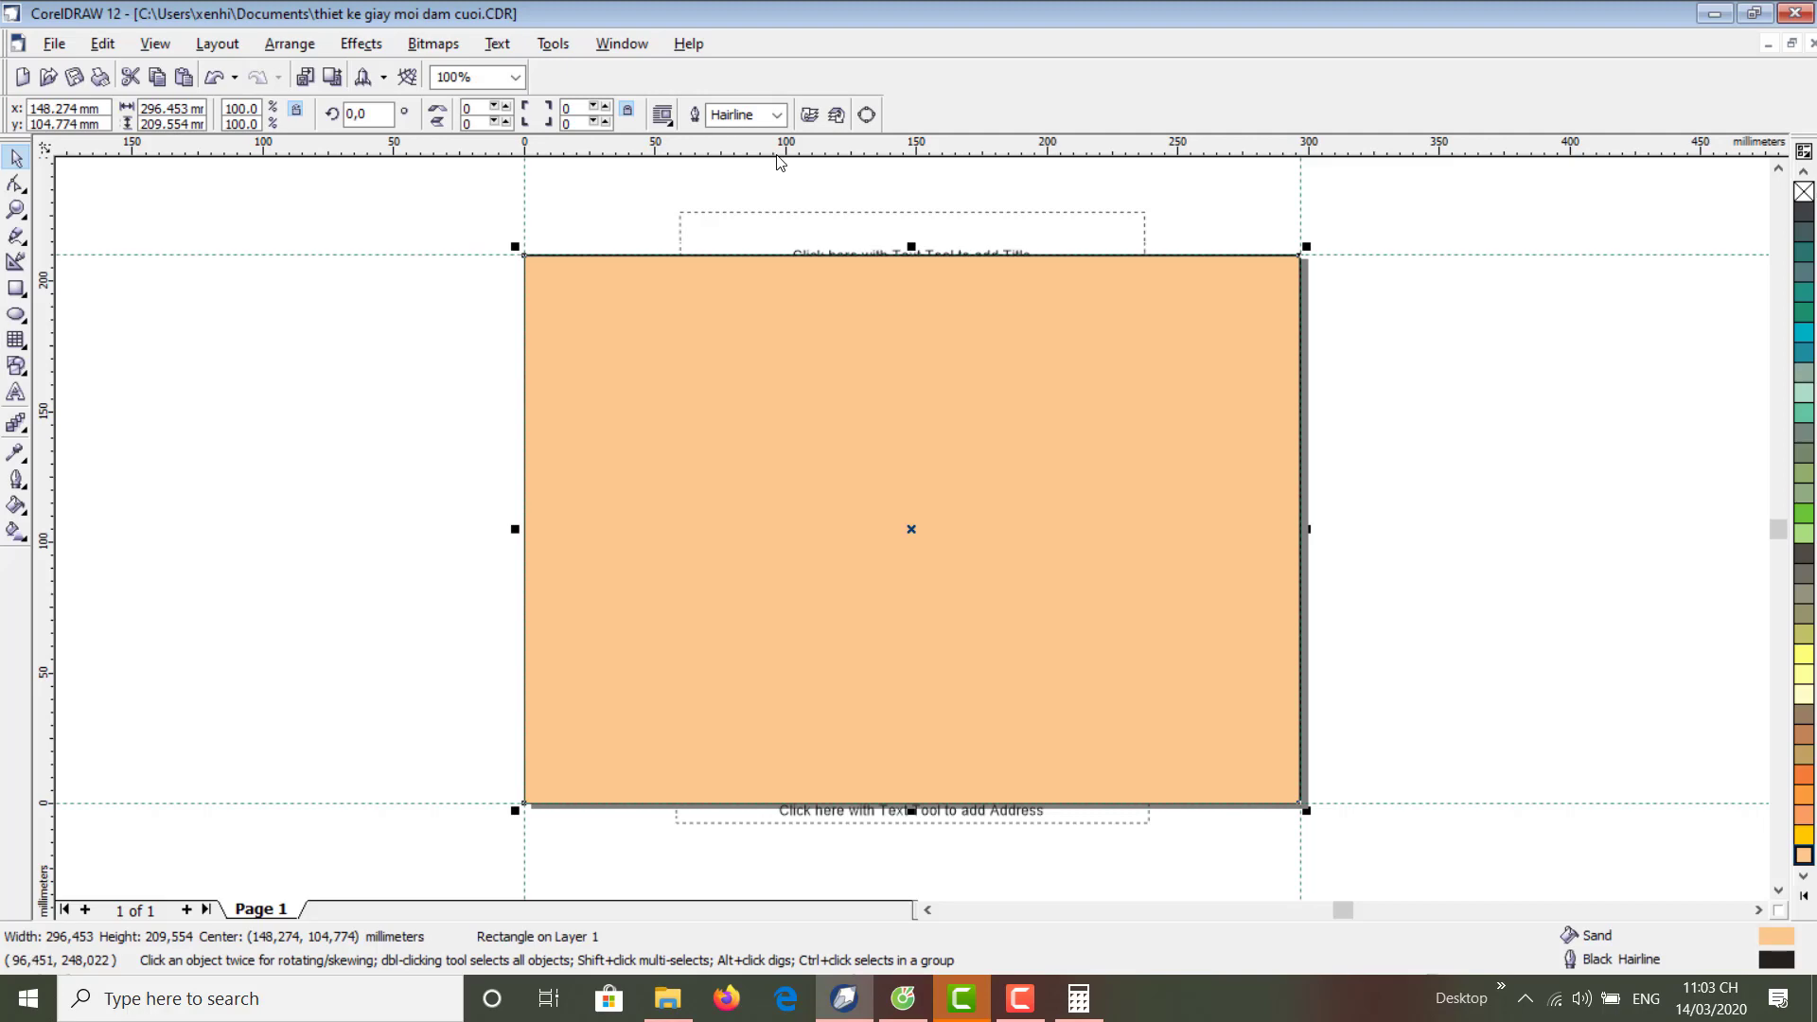
- Draw a rectangle about 99.1 by 209.6 mm over the left third of the page and fill it with Light Orange
click(16, 288)
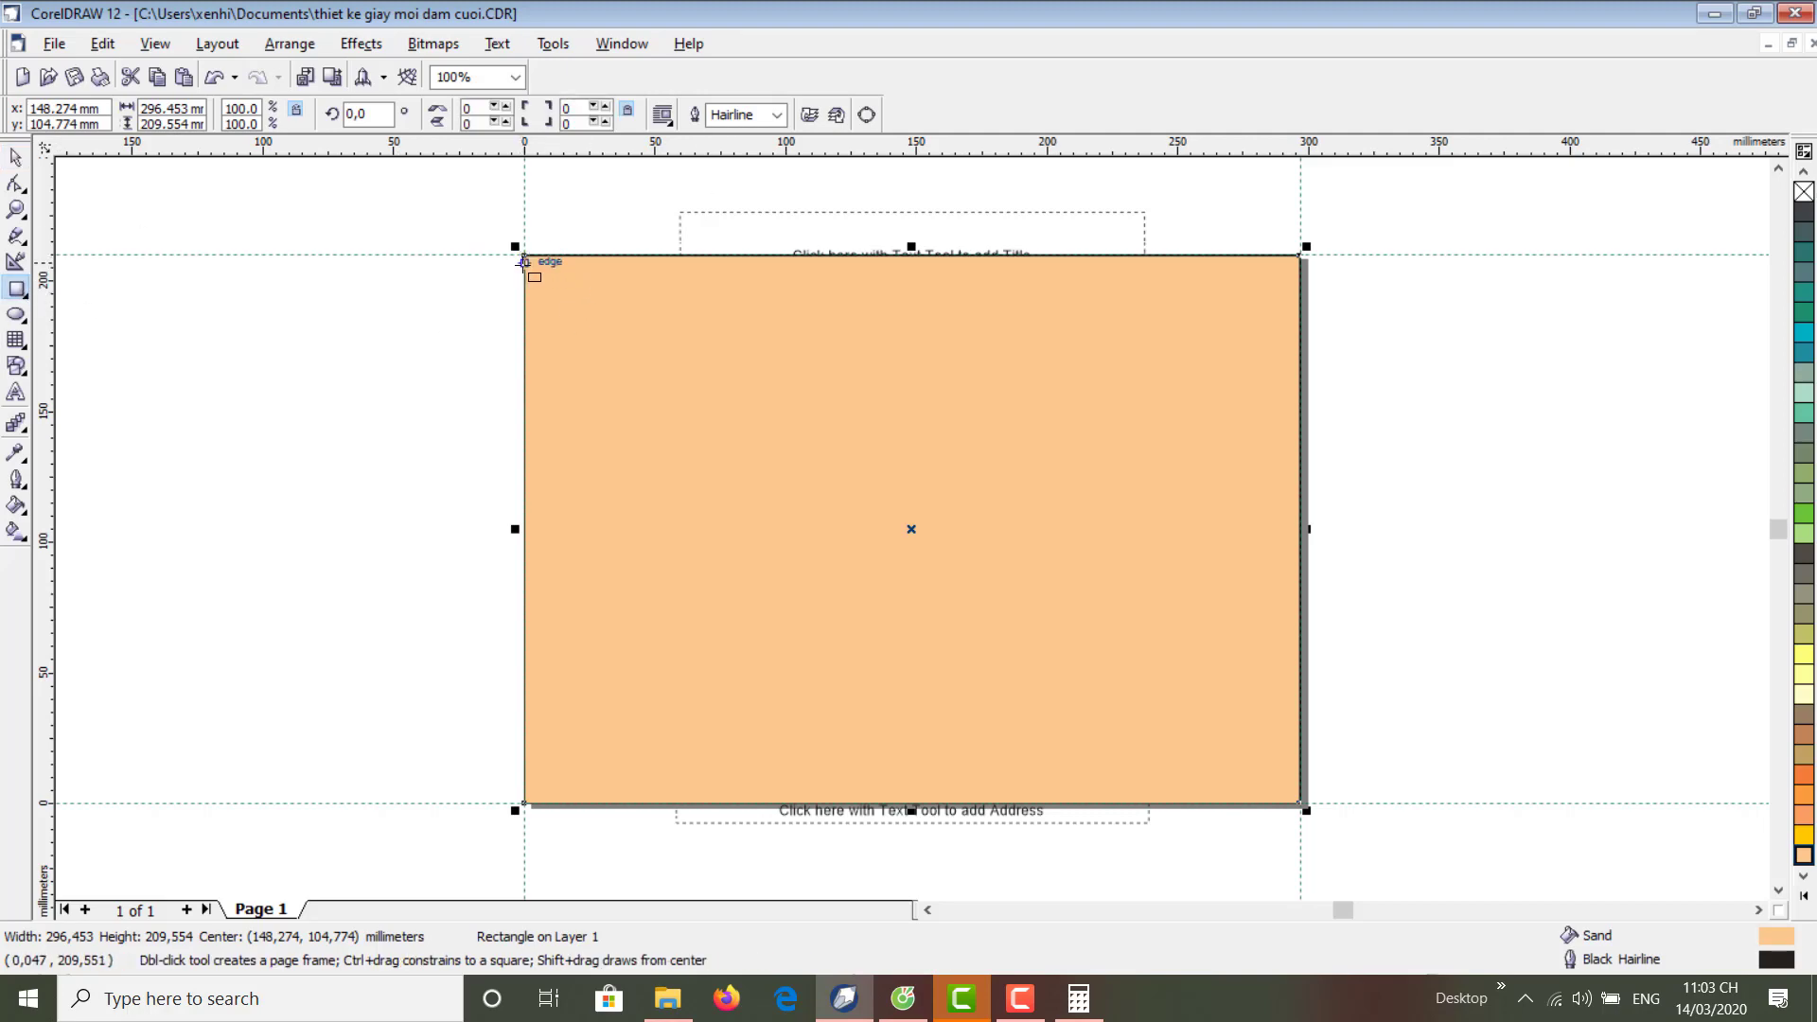
drag(525, 254, 785, 809)
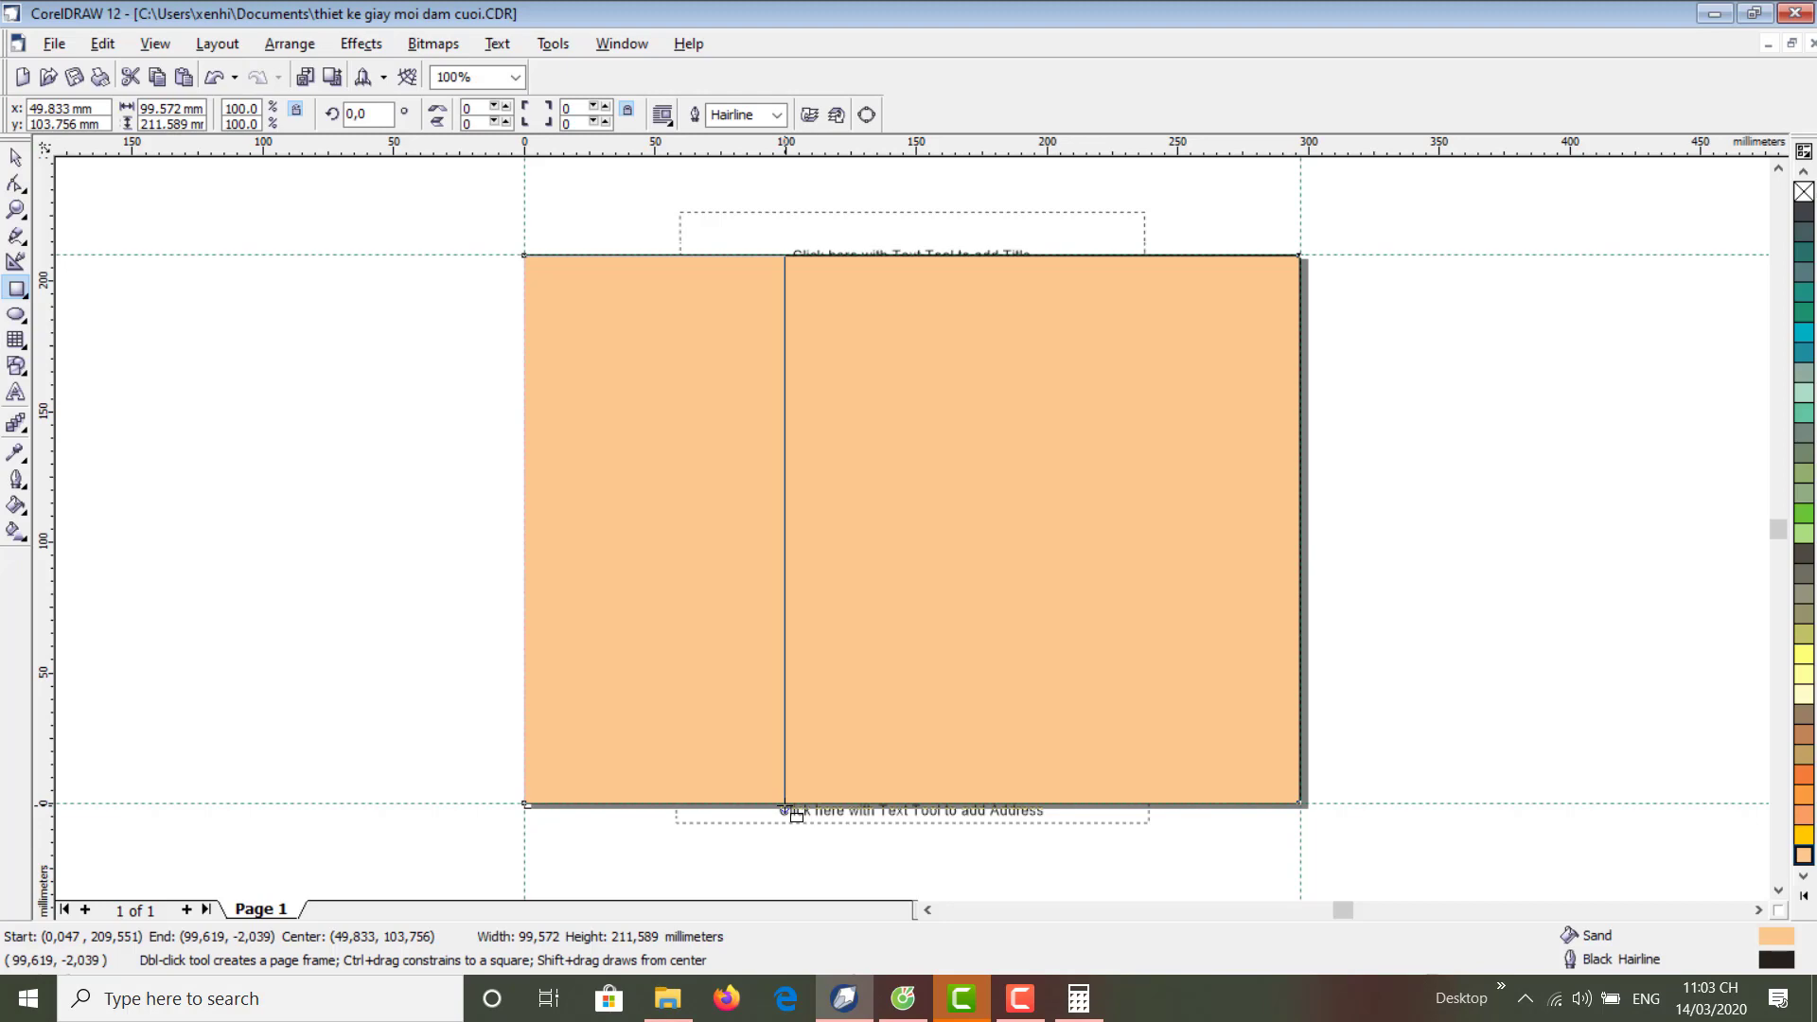
drag(785, 810, 784, 804)
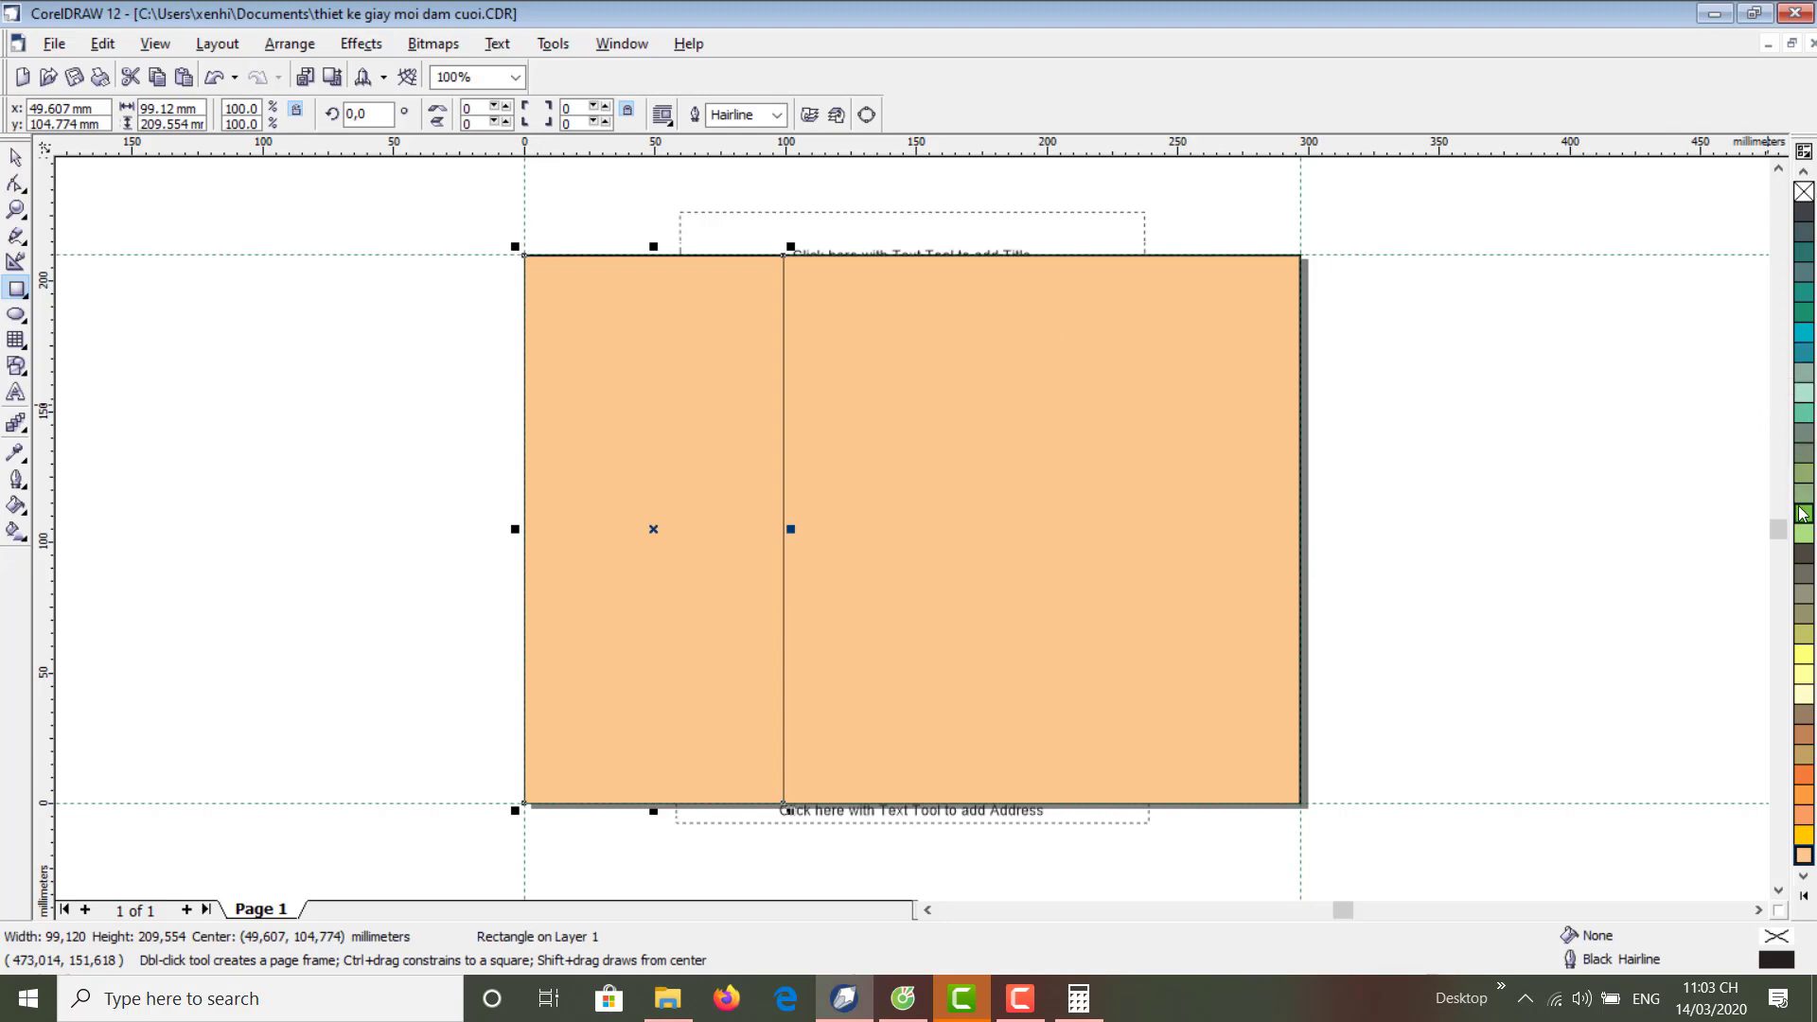
click(1804, 895)
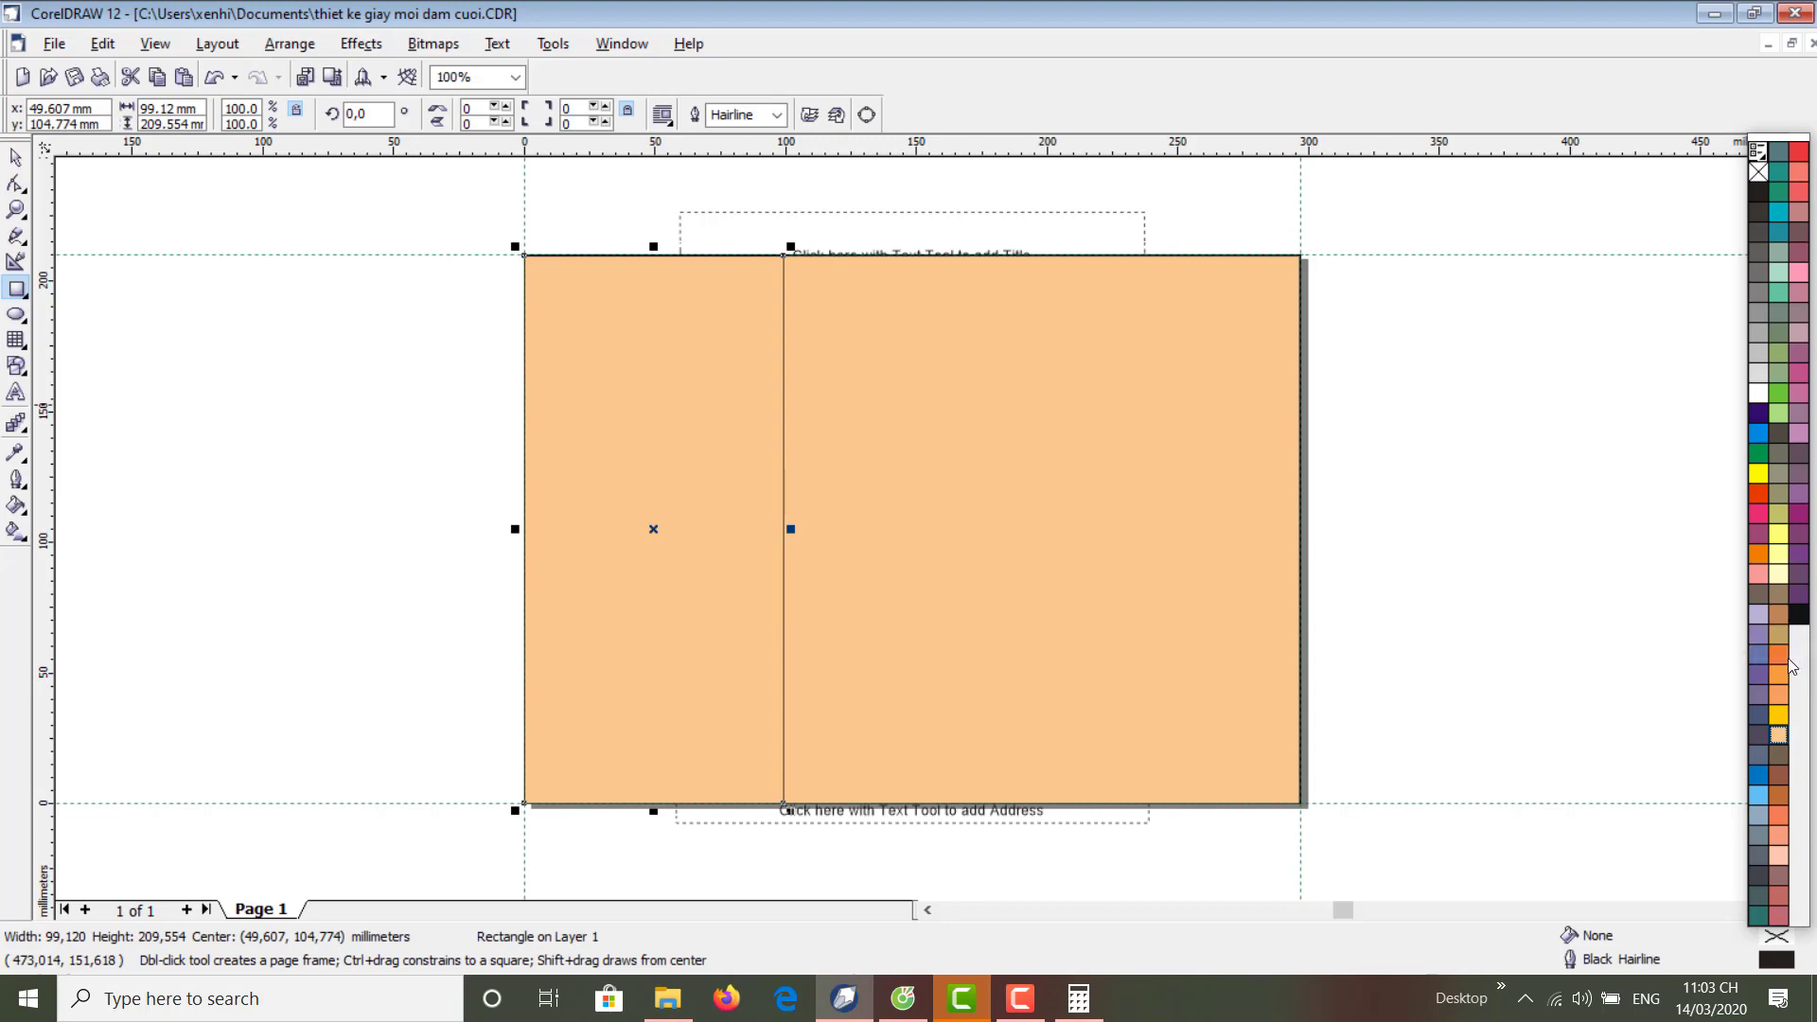
click(1779, 674)
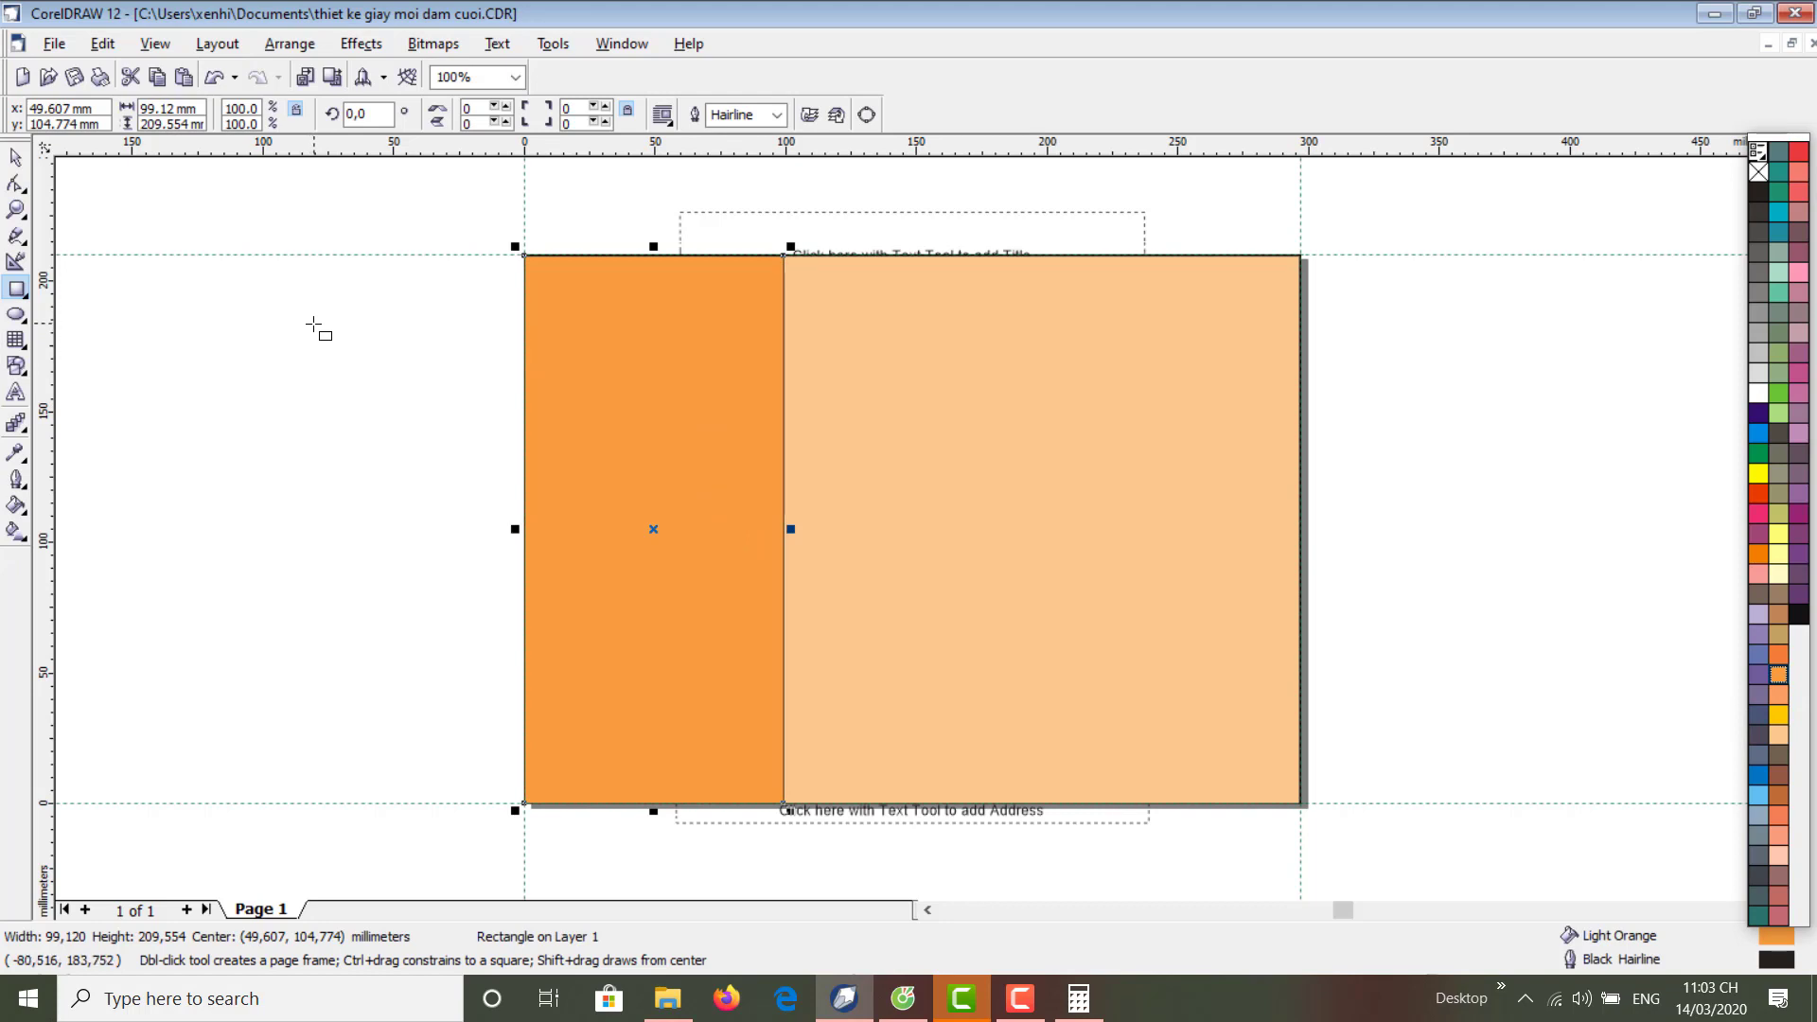
- Place a copy of the Light Orange rectangle over the right third of the page and deselect it
click(16, 158)
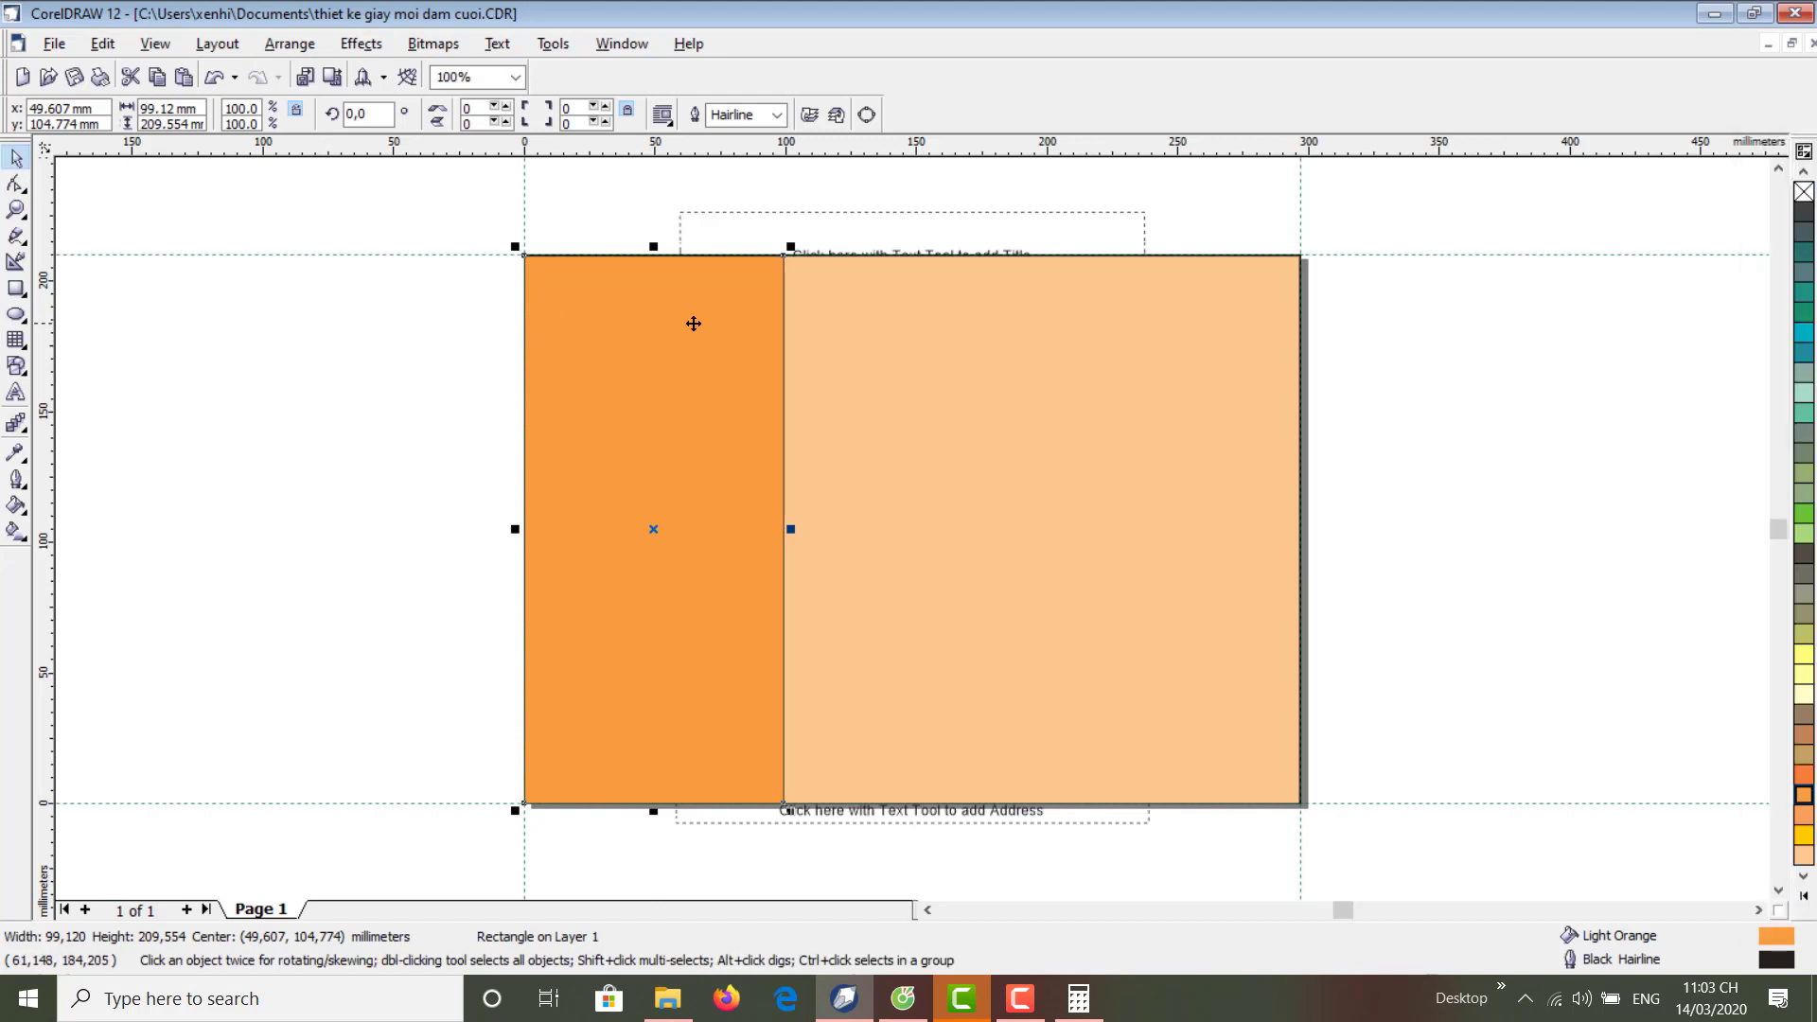
click(647, 302)
drag(647, 356, 1163, 359)
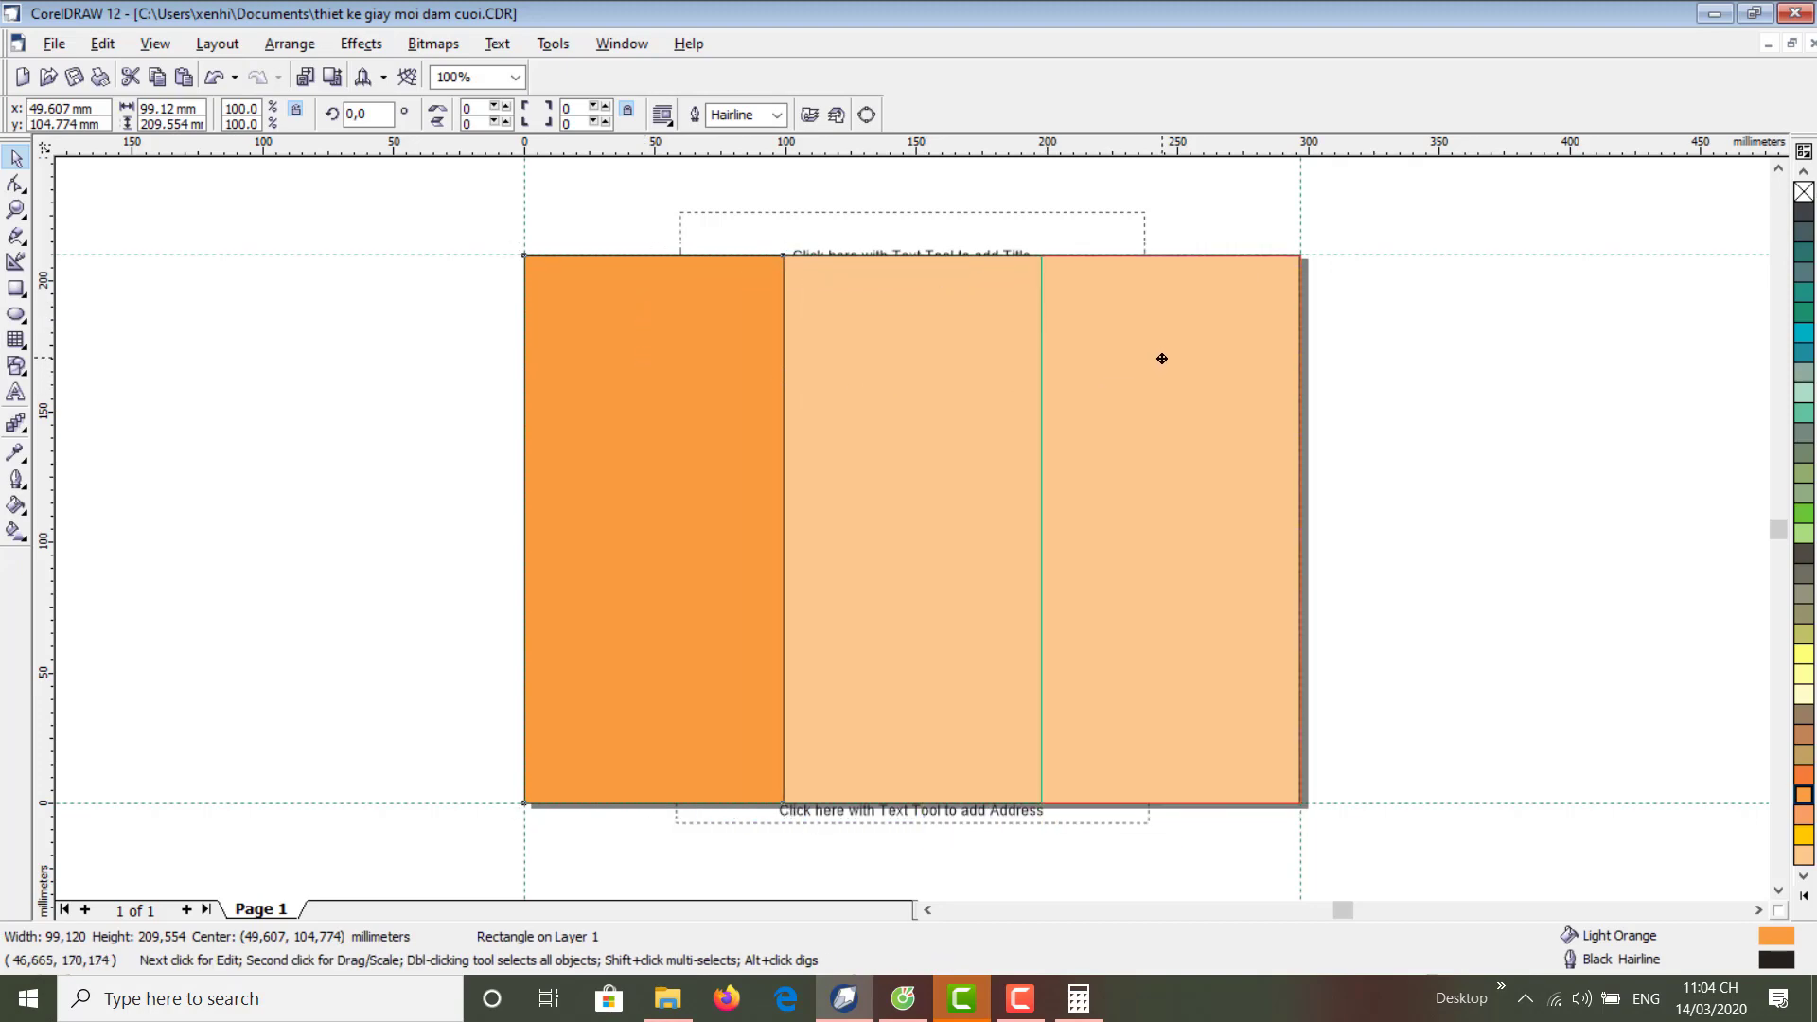
click(1392, 318)
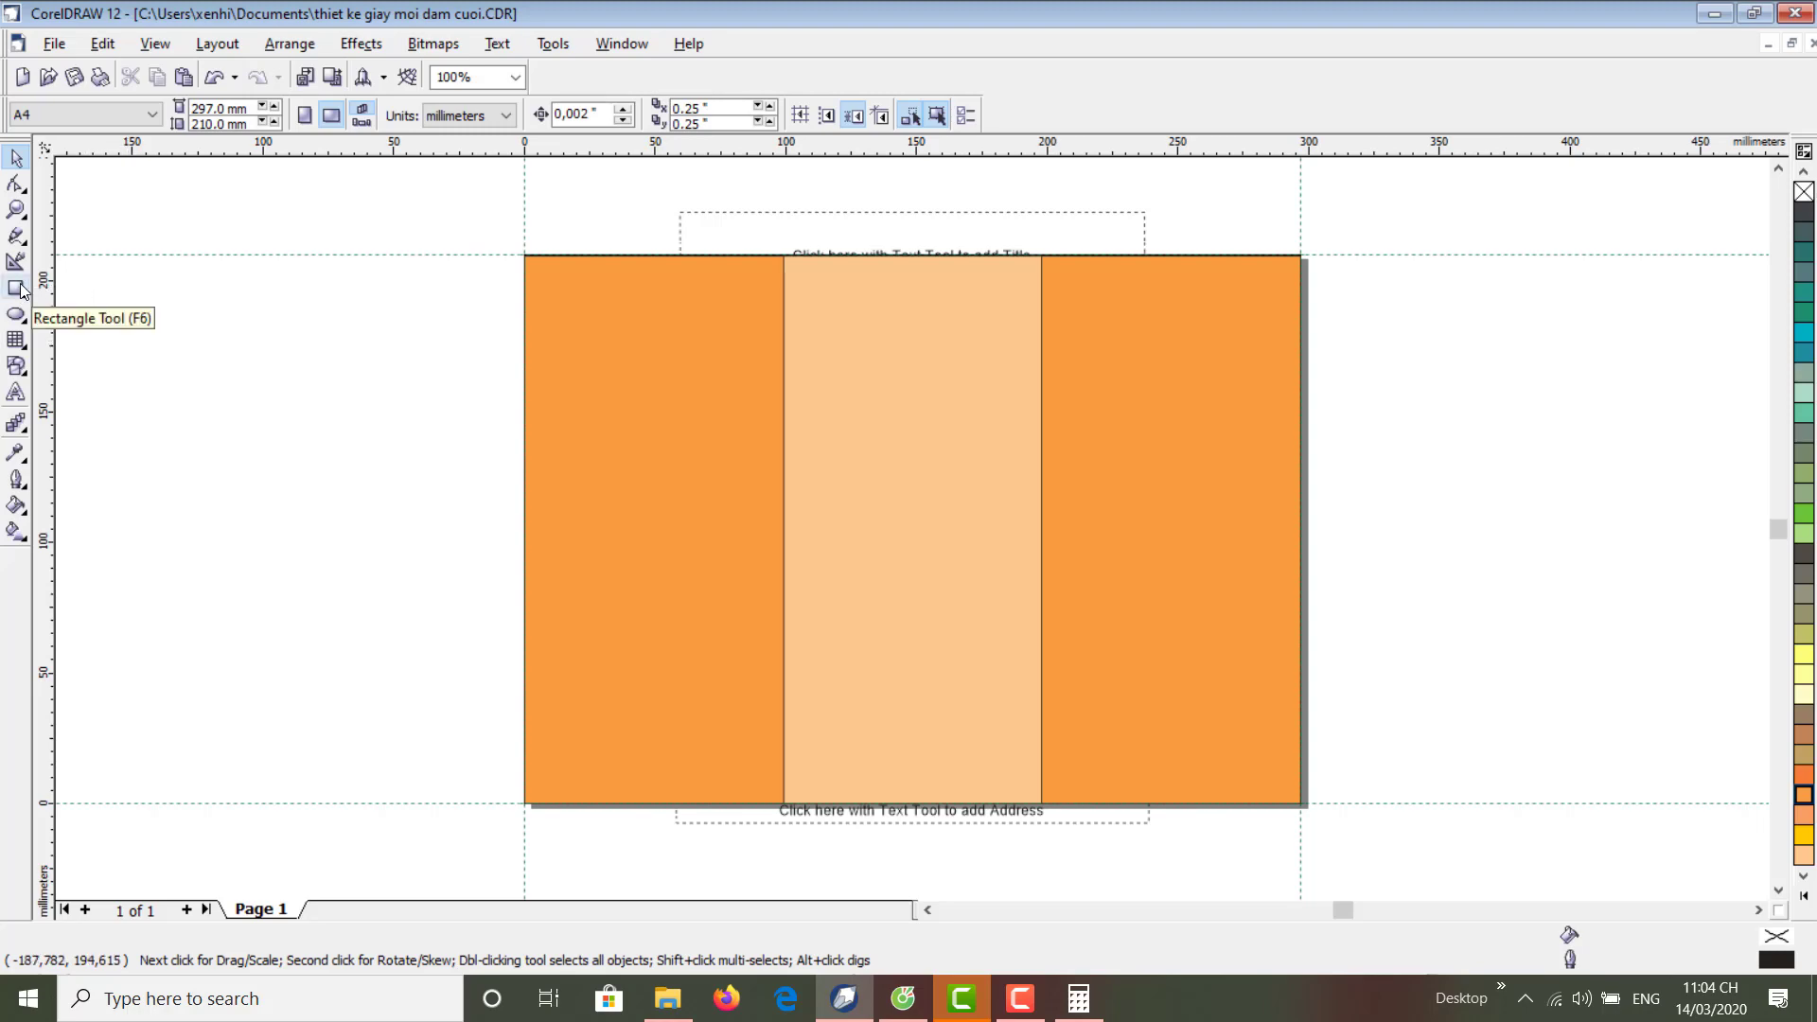
- Draw a graph-paper grid of 4 columns and 3 rows, about 58 by 82 mm, left of the page and undo it
click(17, 340)
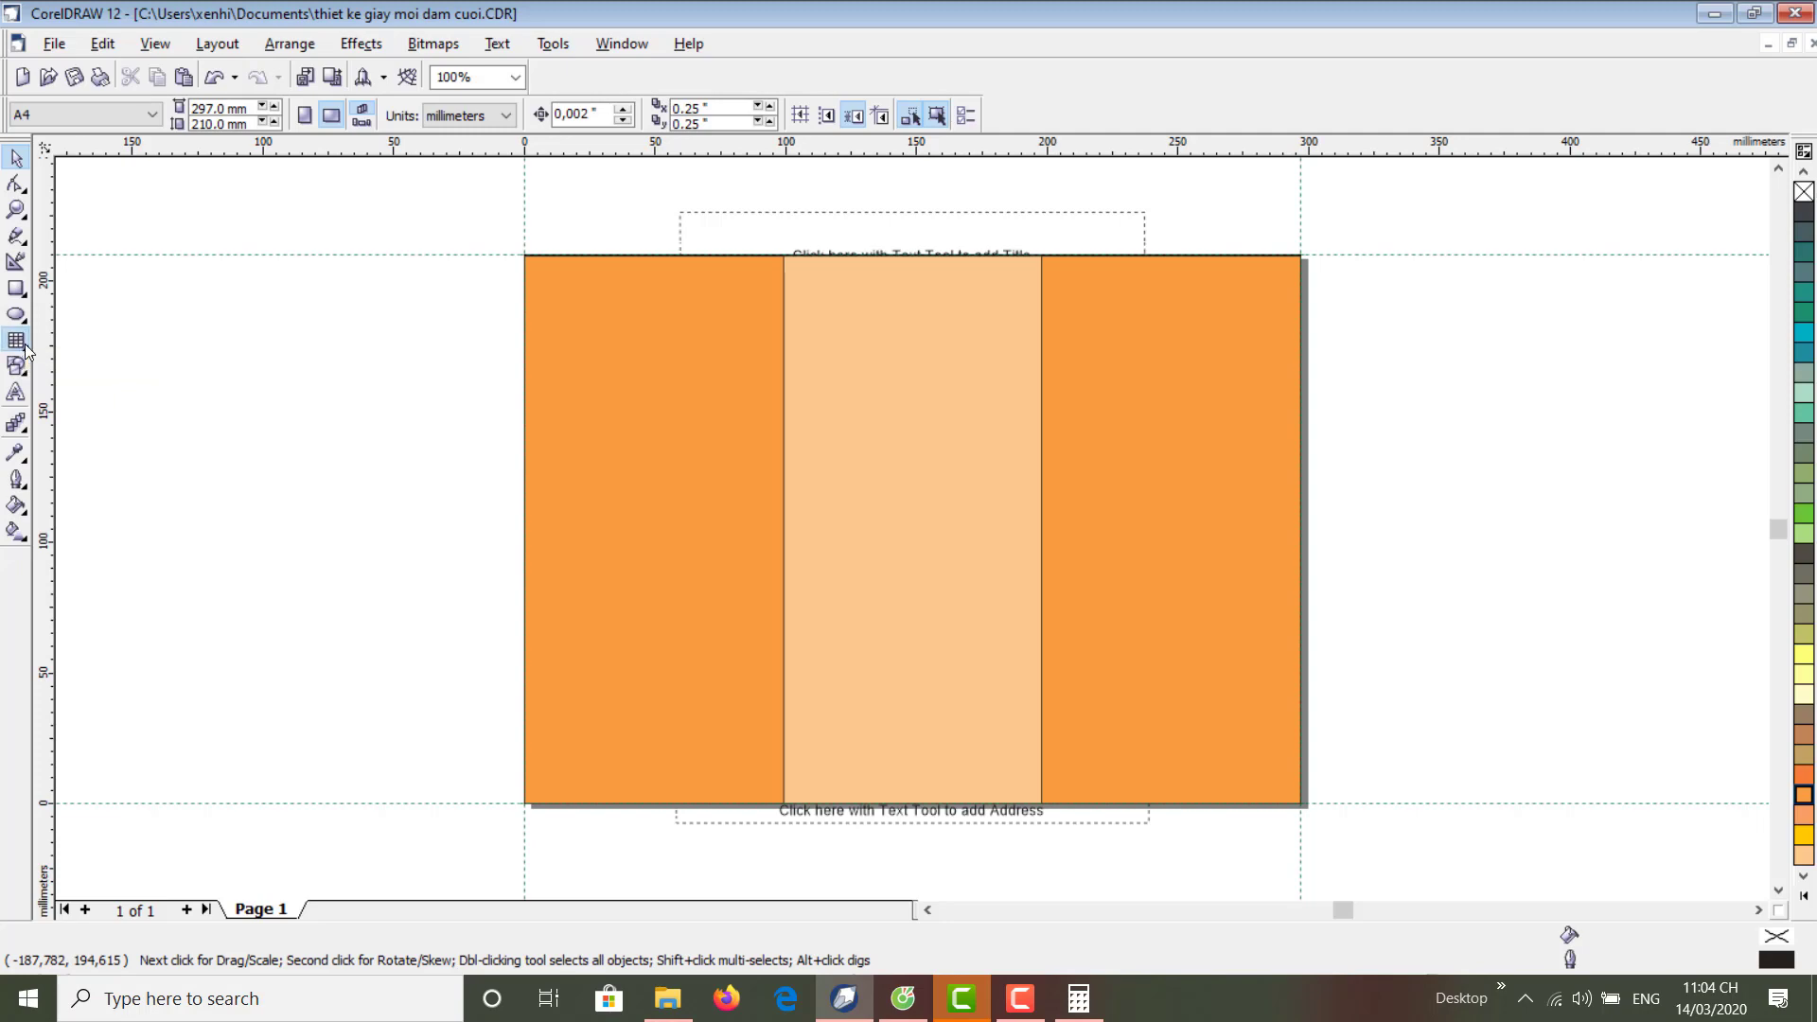
drag(140, 286, 292, 500)
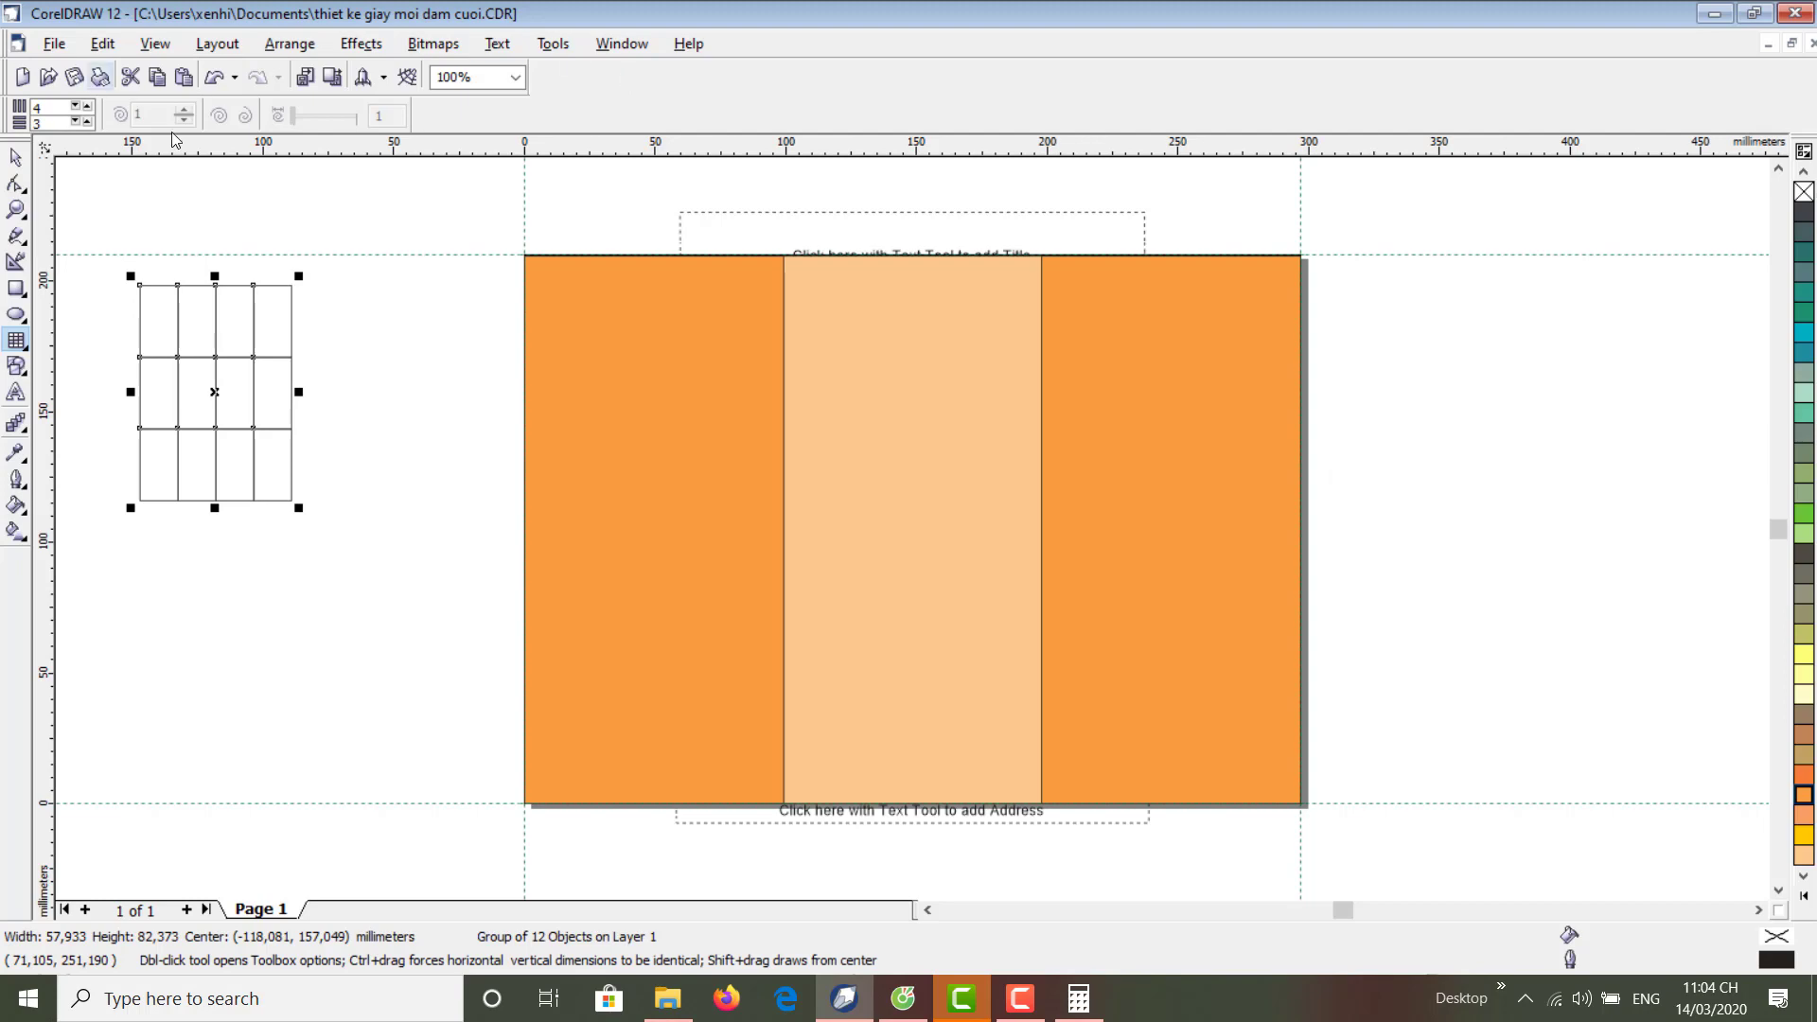
click(216, 83)
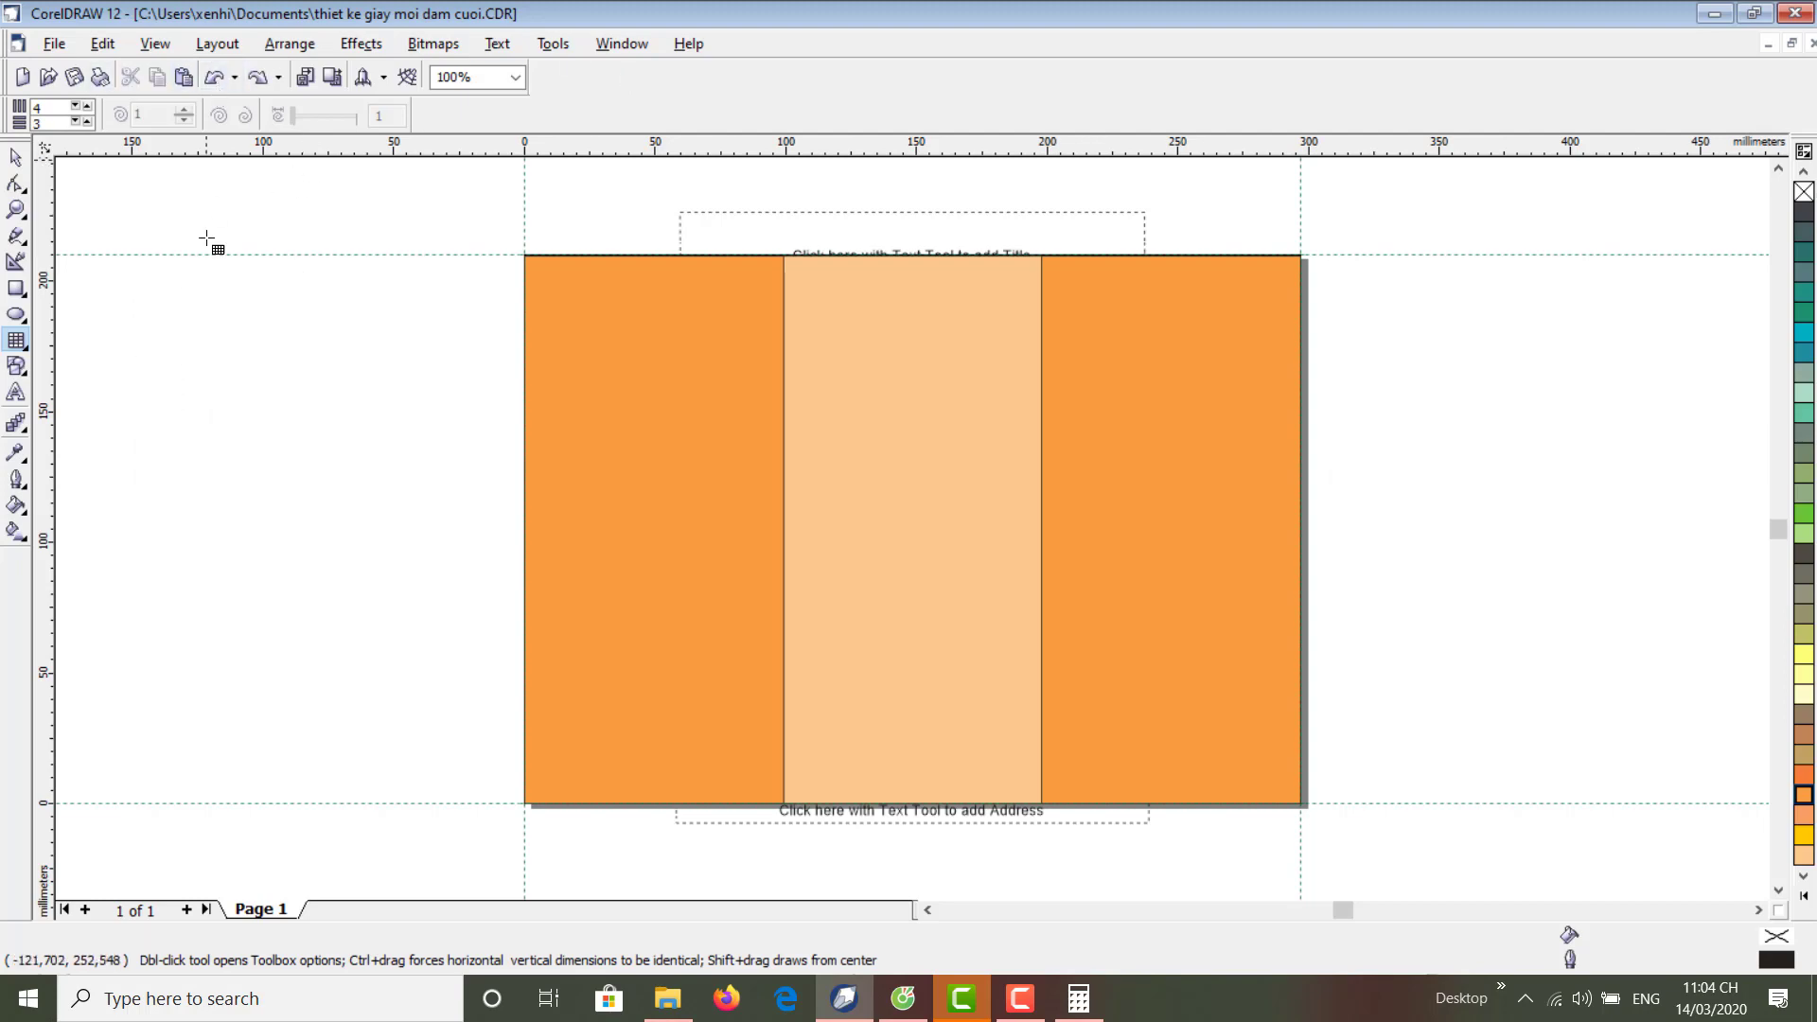
- Create a paragraph text frame about 44 by 101 mm on the left orange panel and set its font to Arial
click(15, 395)
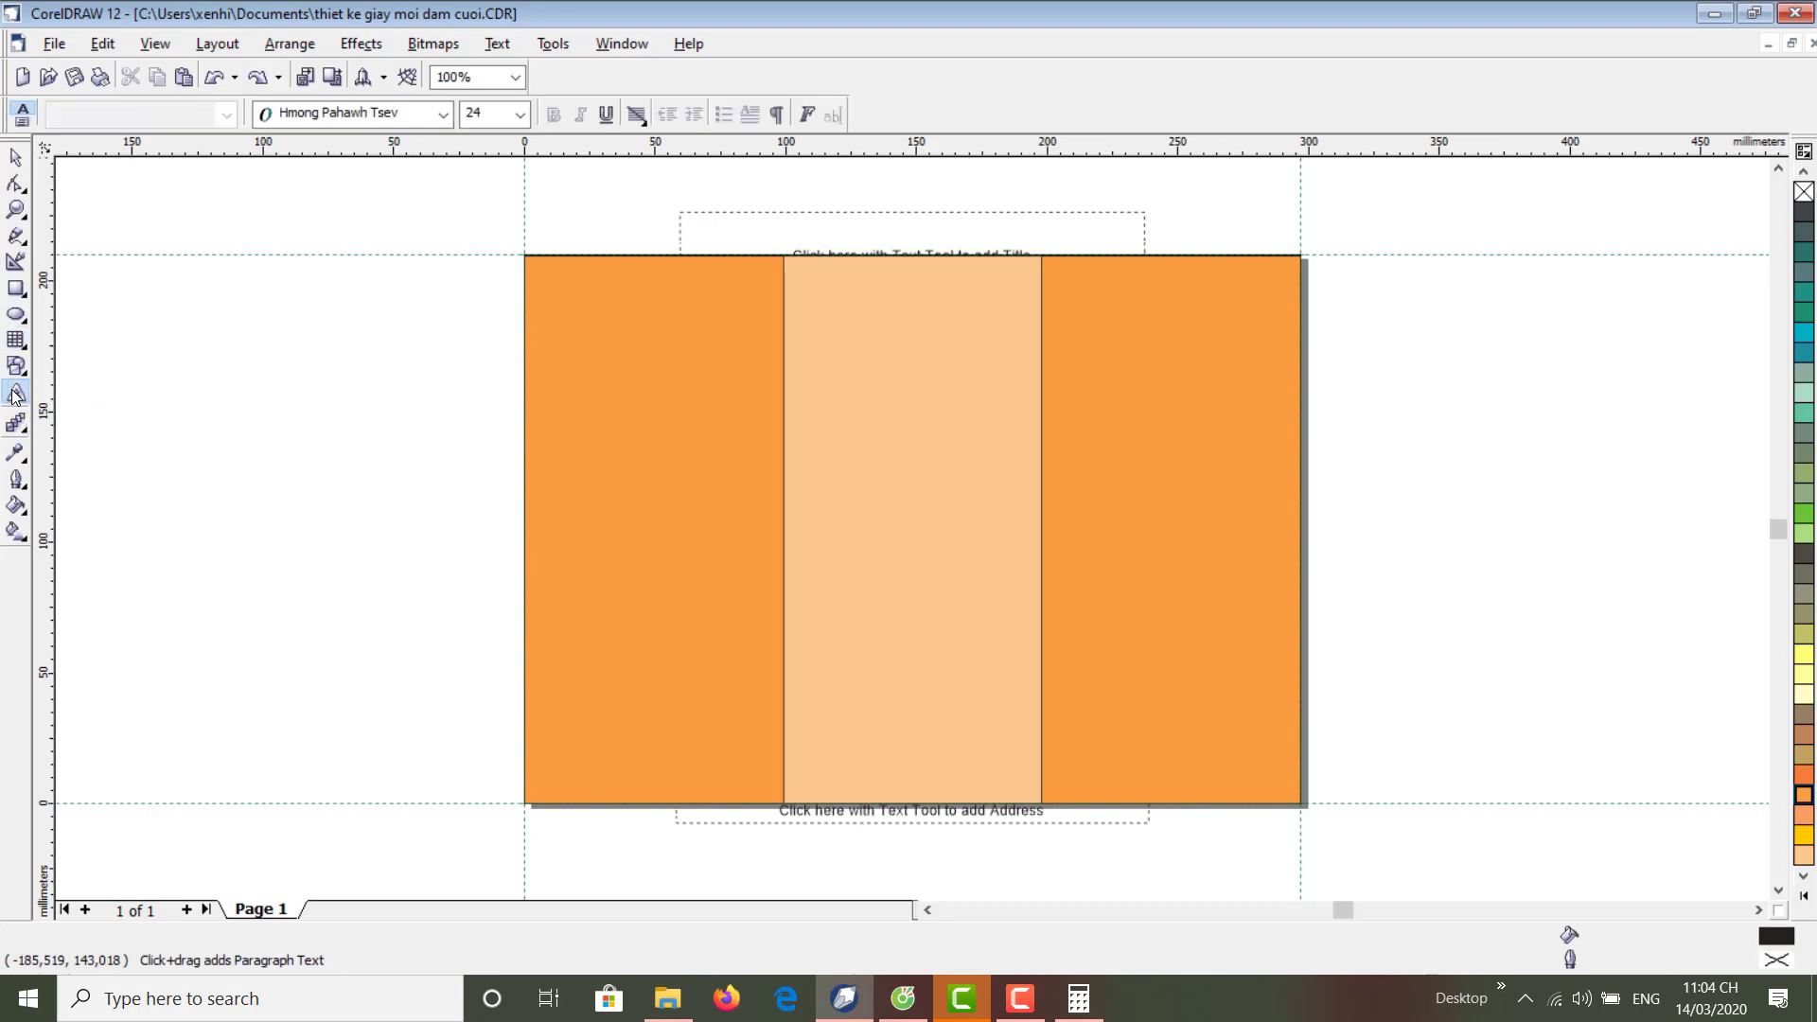
drag(609, 323, 726, 587)
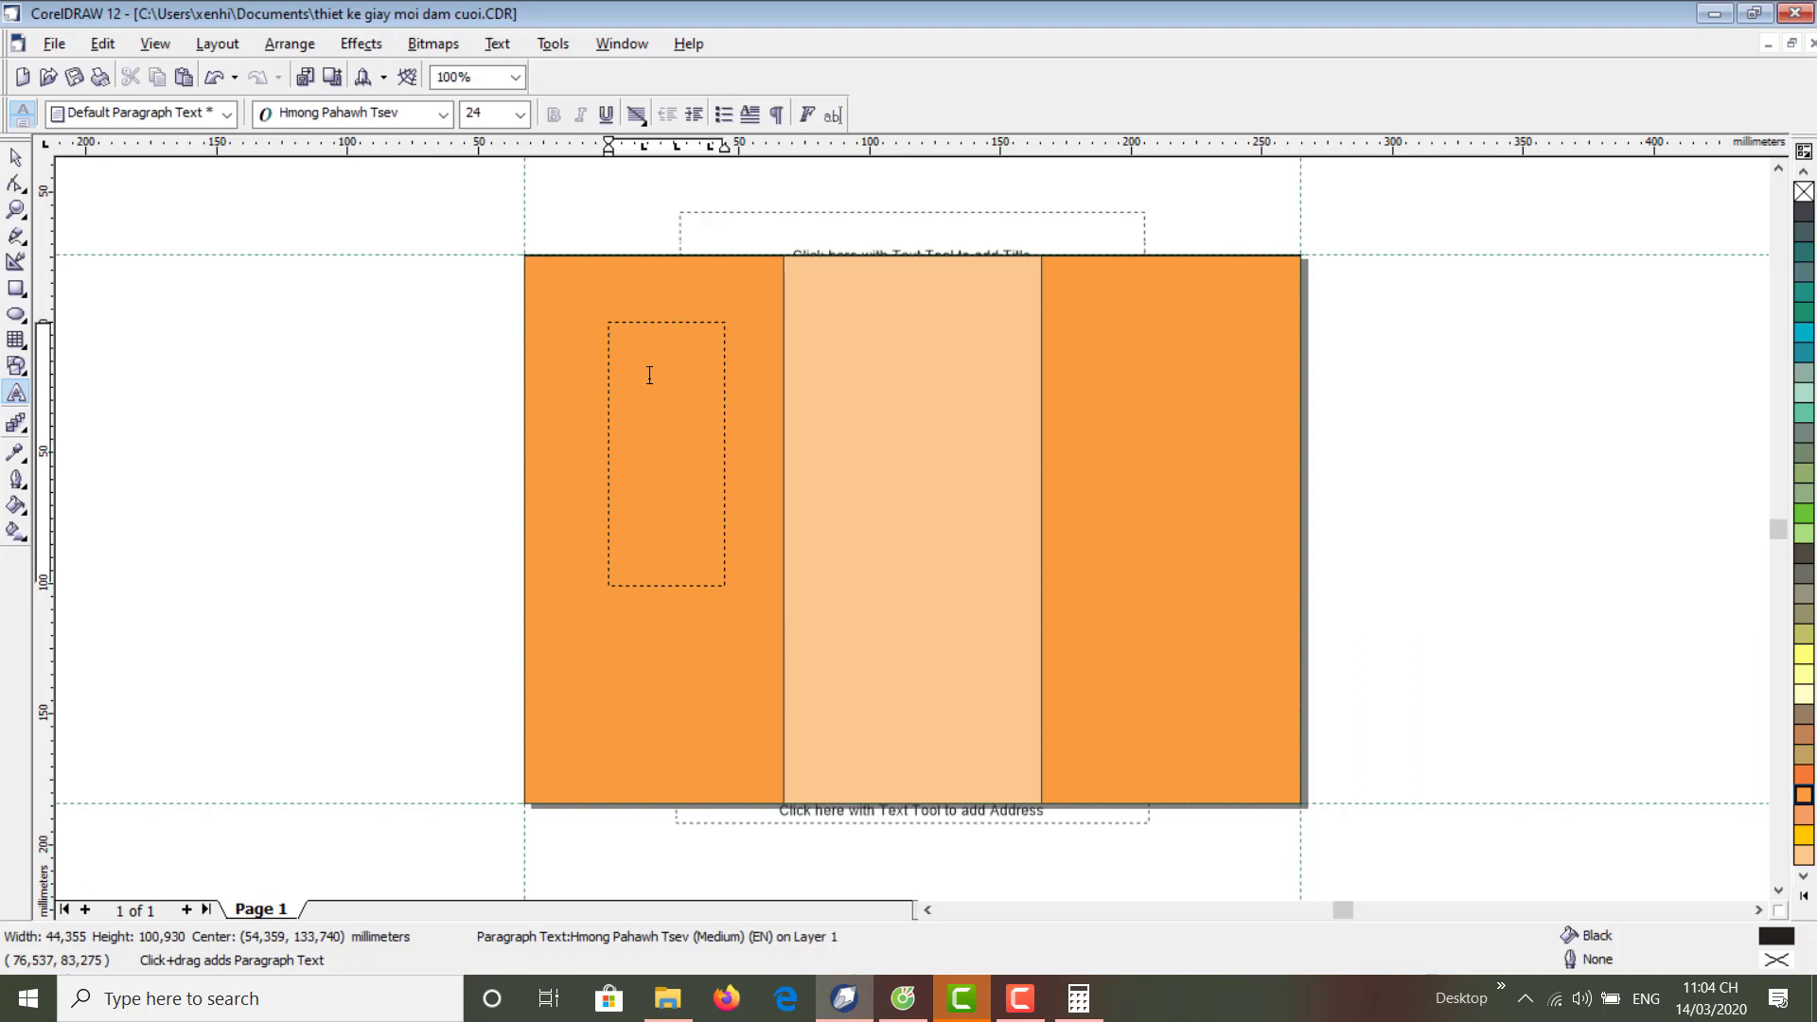
click(443, 114)
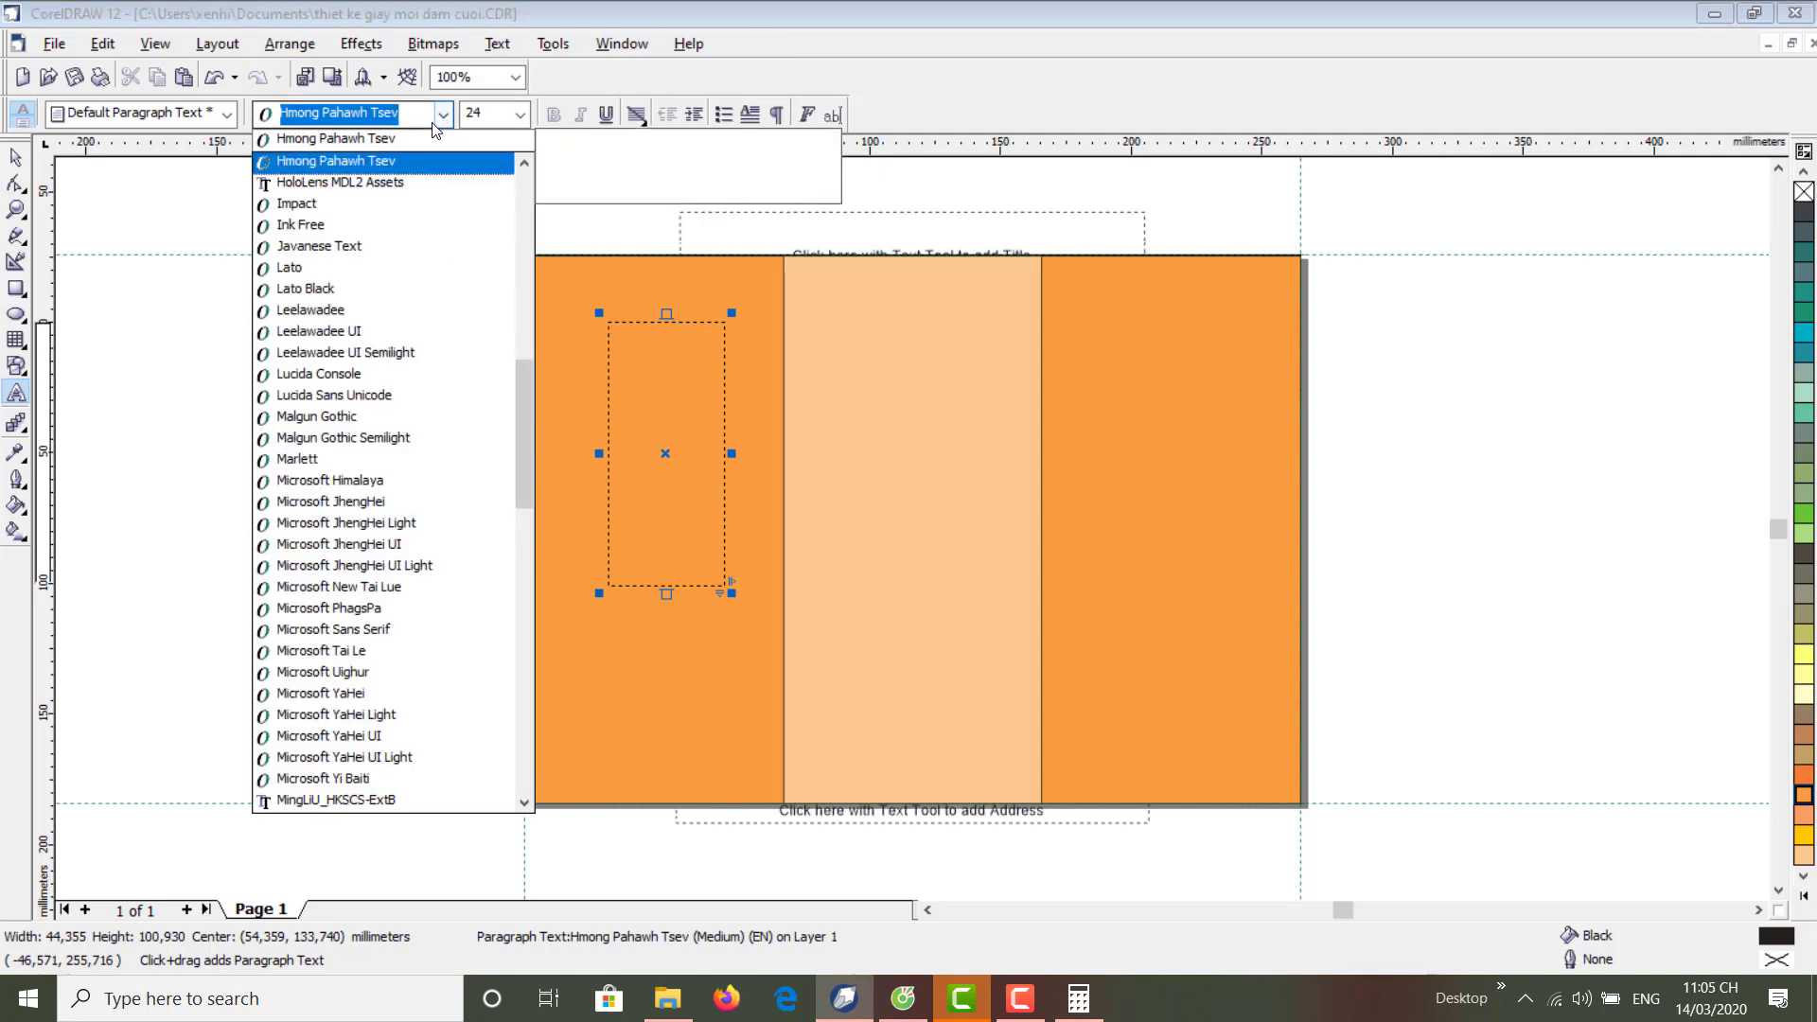
scroll(458, 251, down, 5)
scroll(459, 261, up, 20)
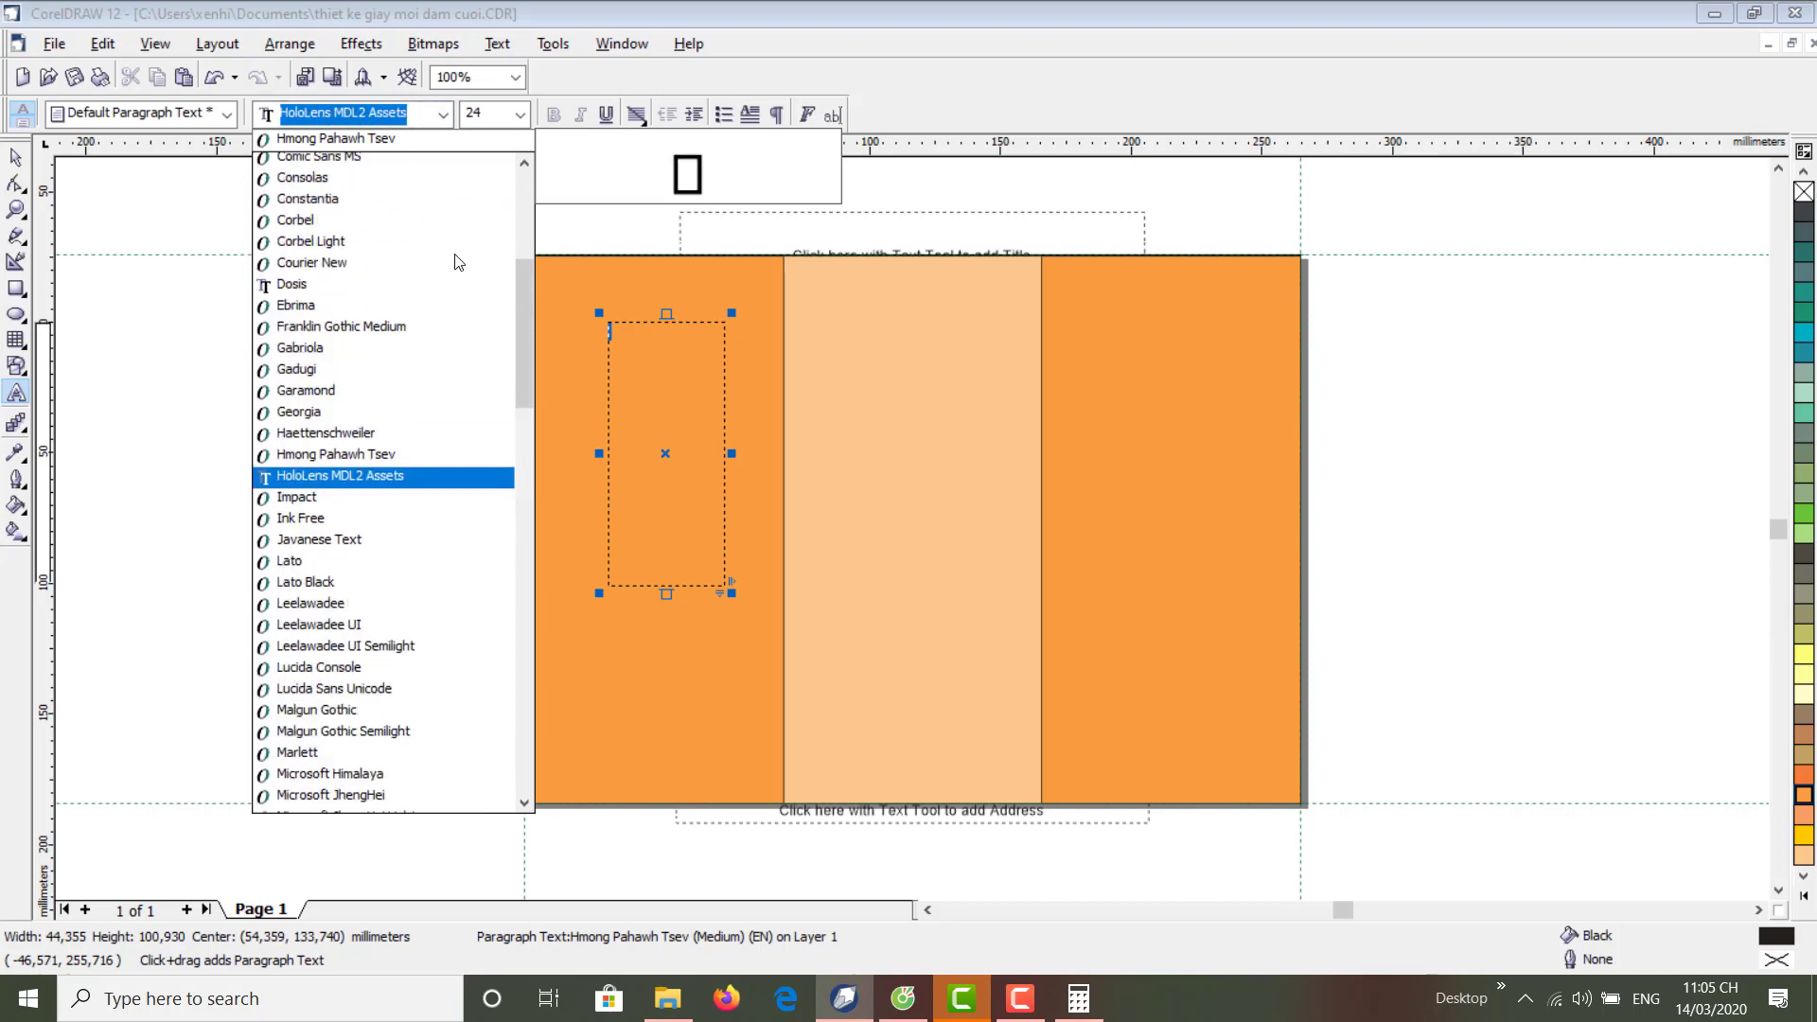
click(303, 163)
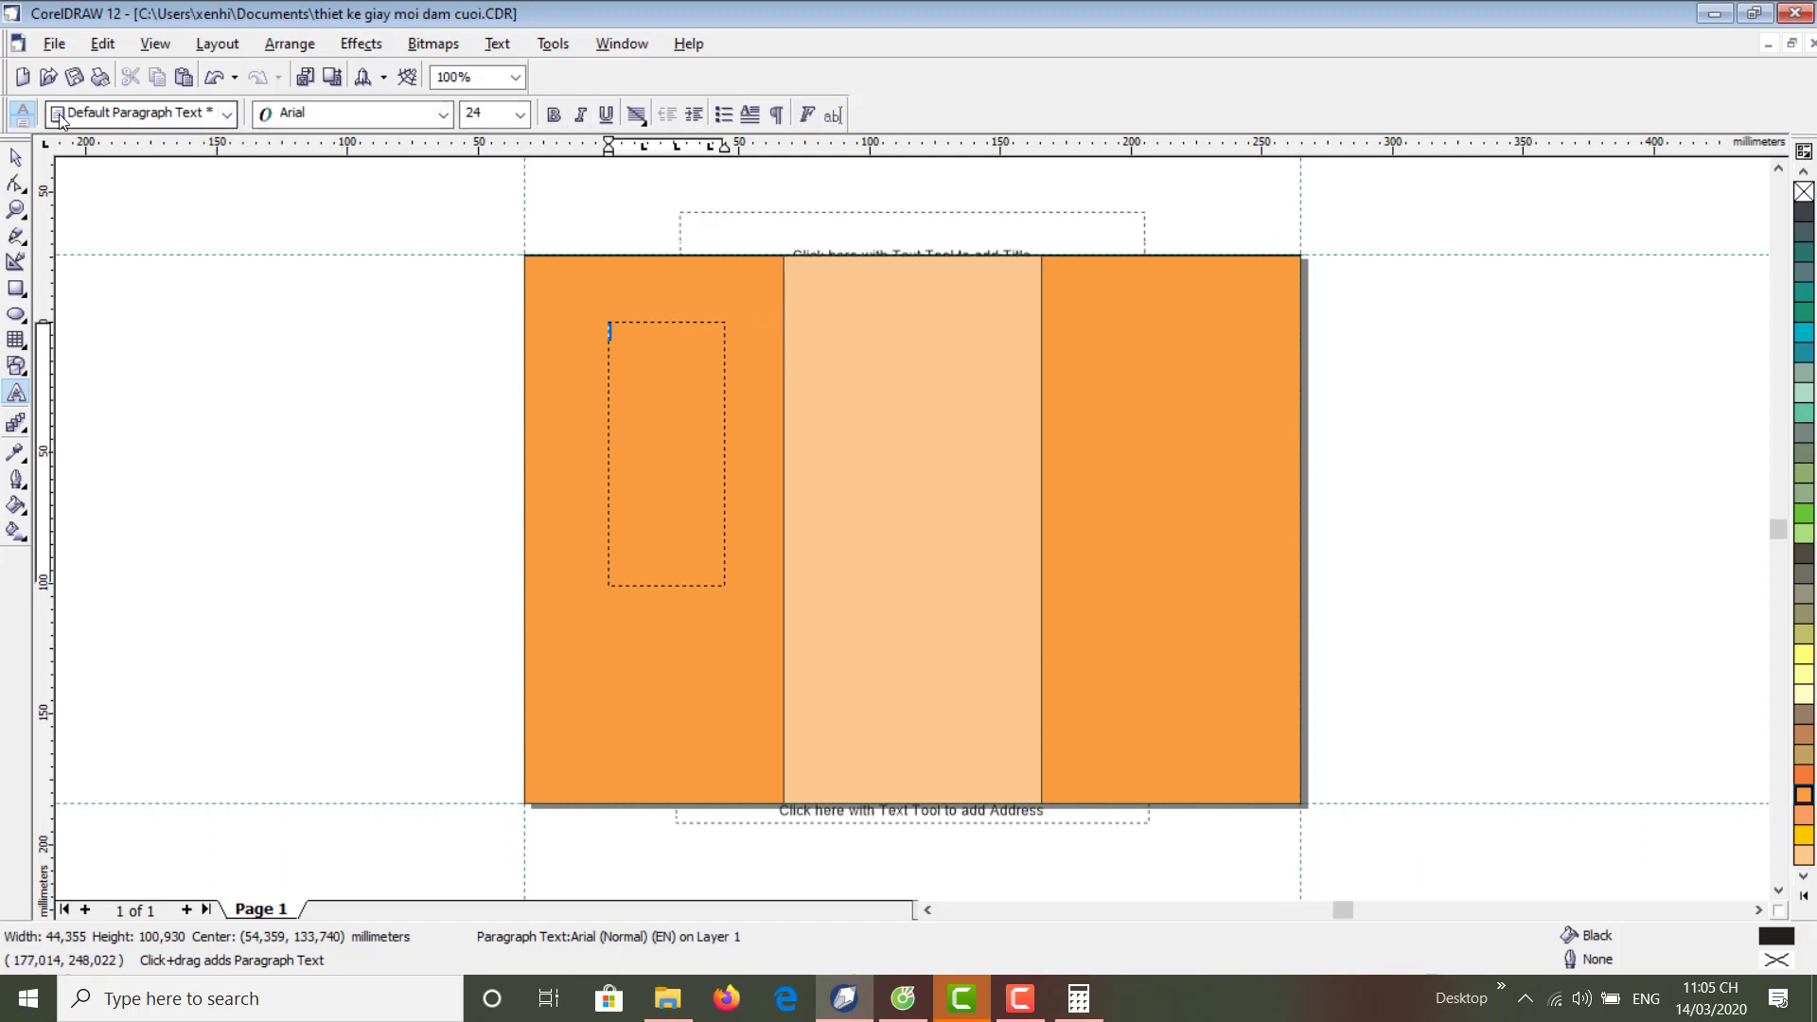
- Examine the available text styles and fonts for the paragraph text
click(229, 116)
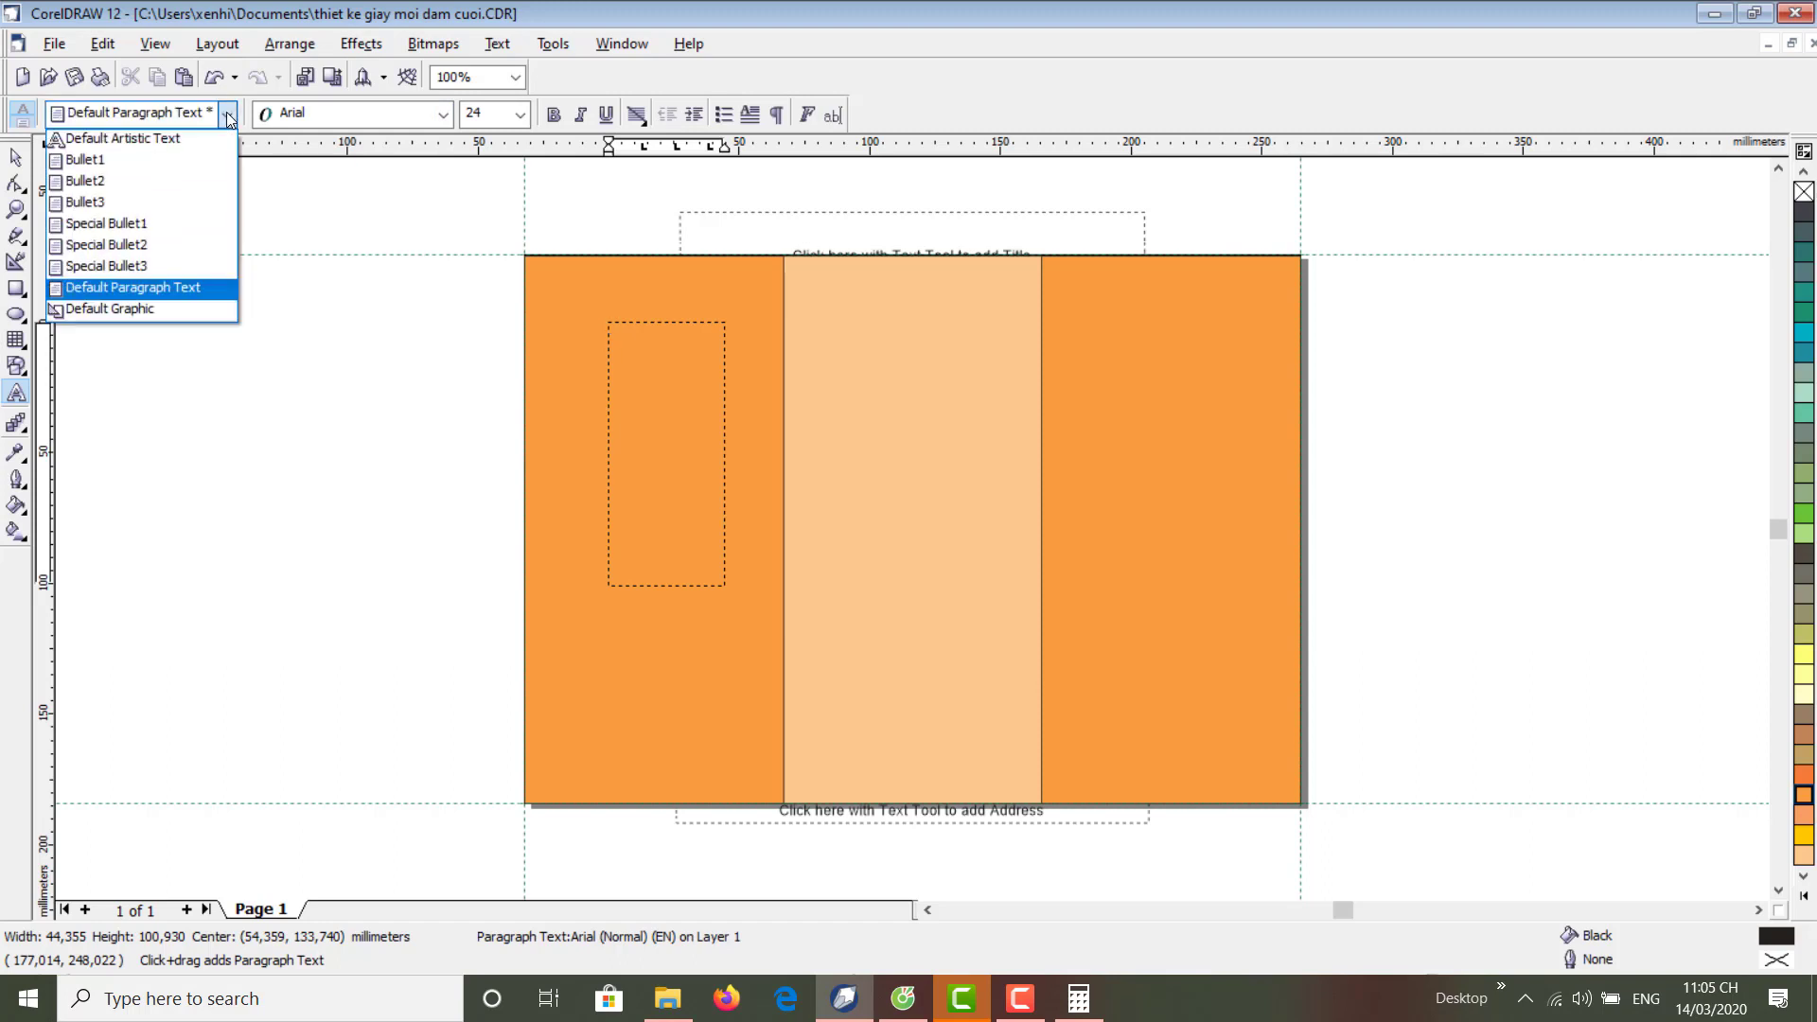
click(229, 116)
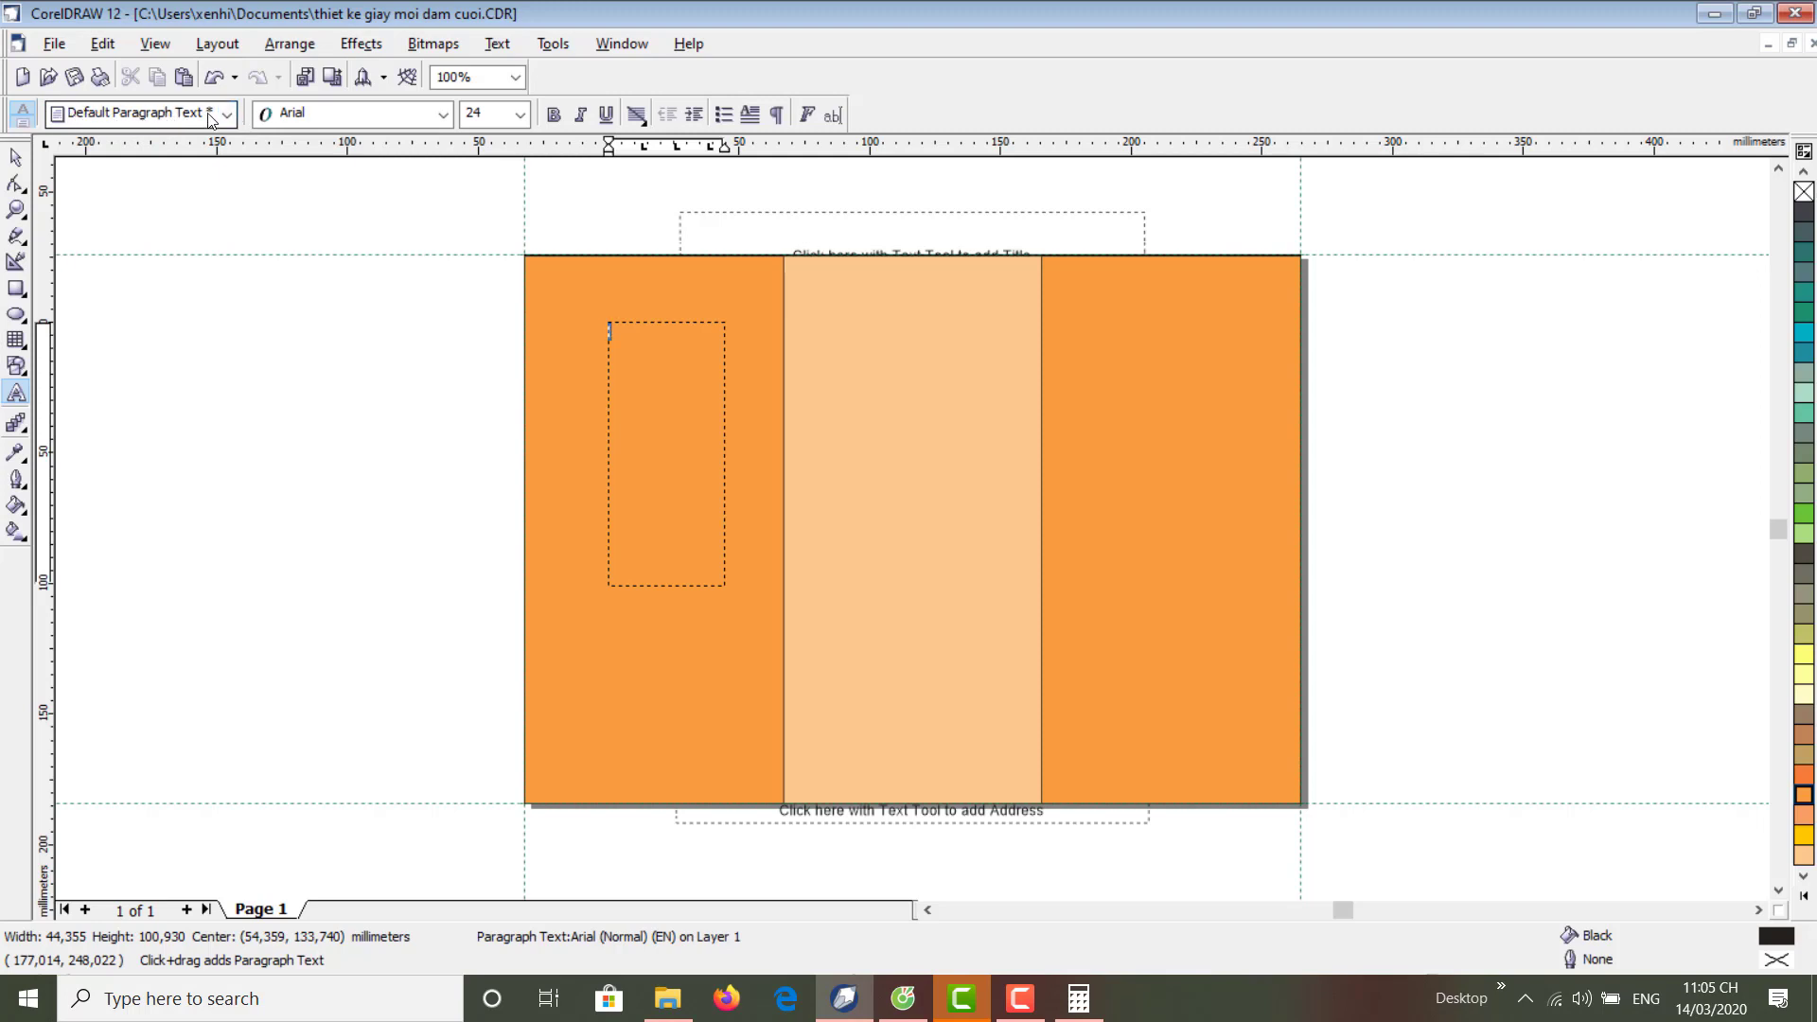
click(443, 114)
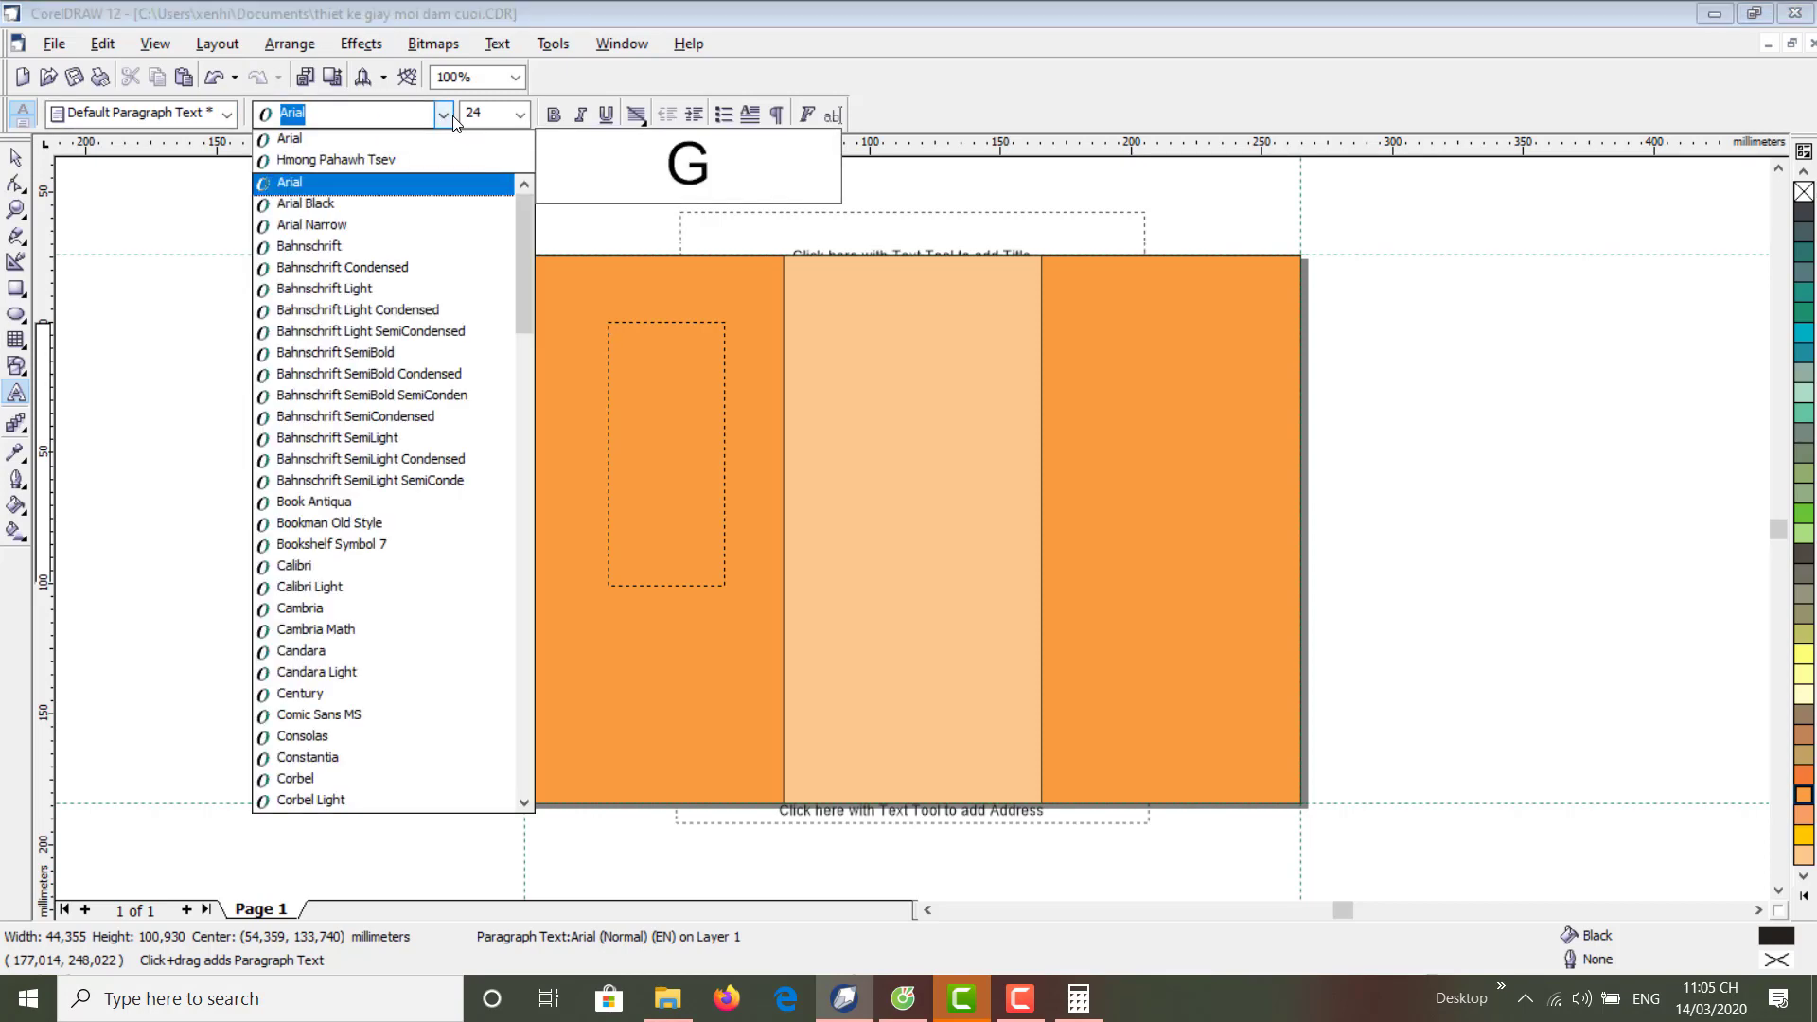
scroll(379, 326, down, 4)
scroll(339, 315, down, 19)
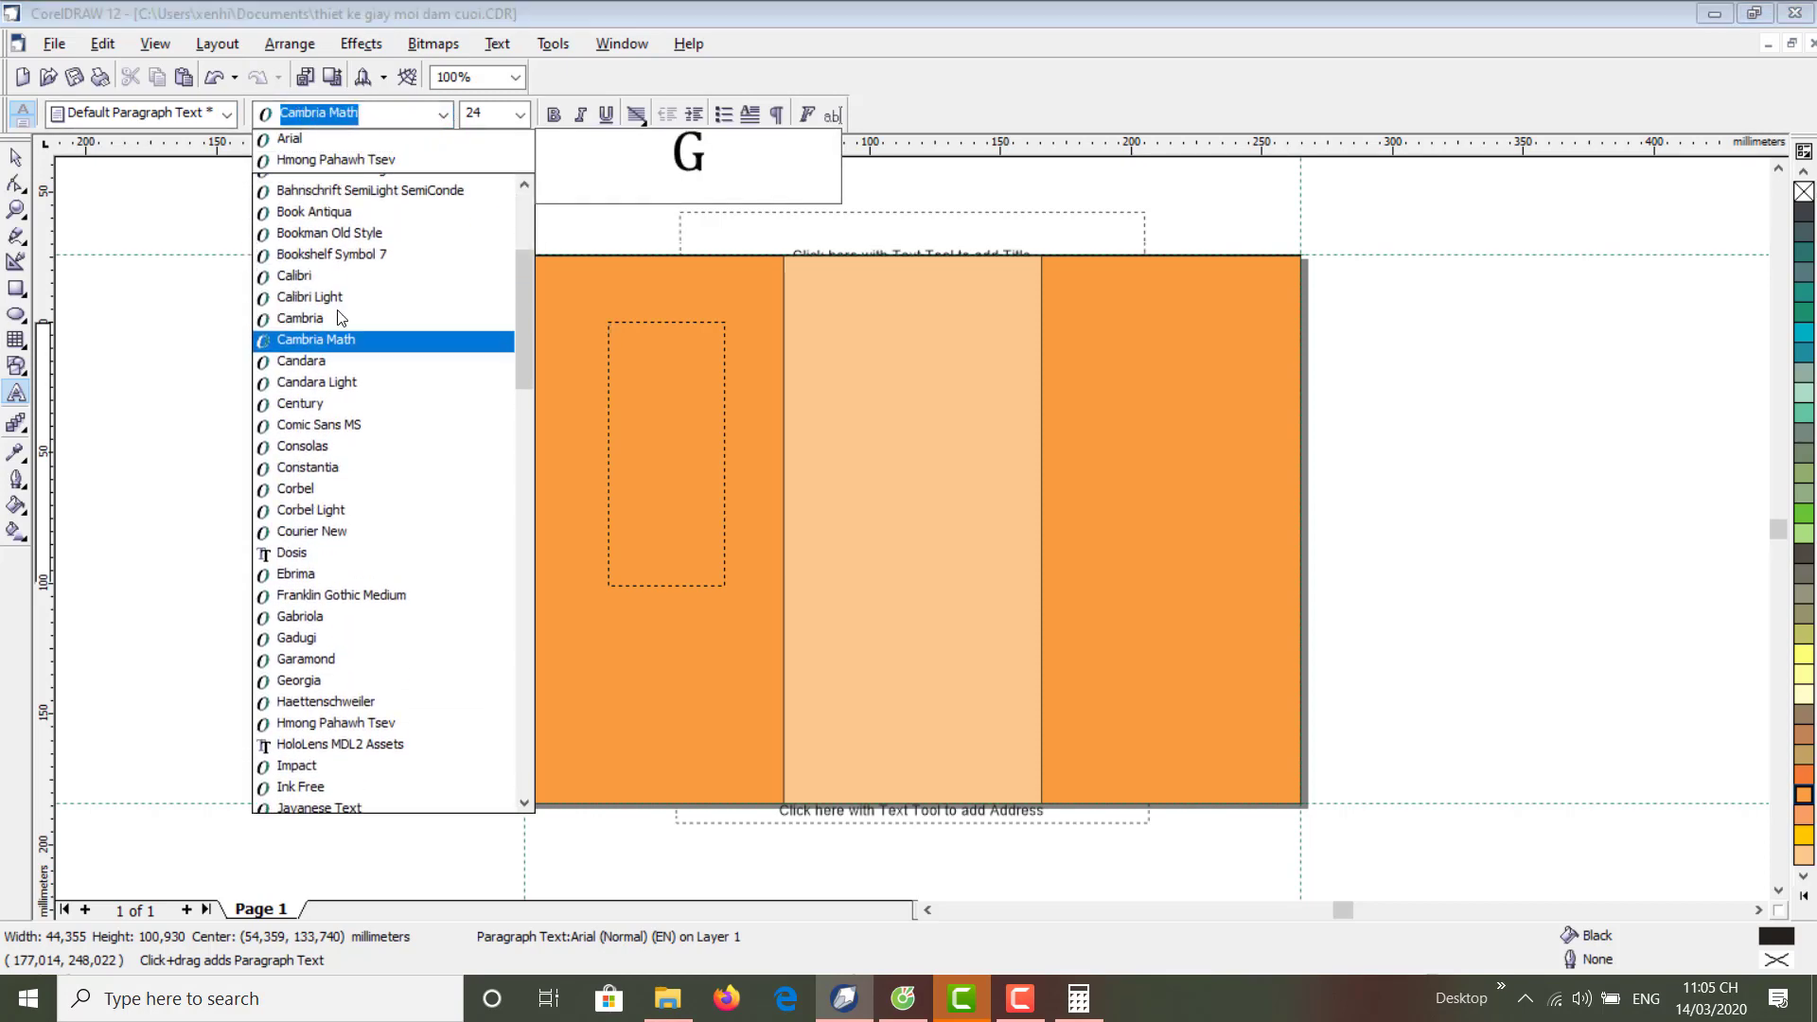
scroll(336, 300, down, 10)
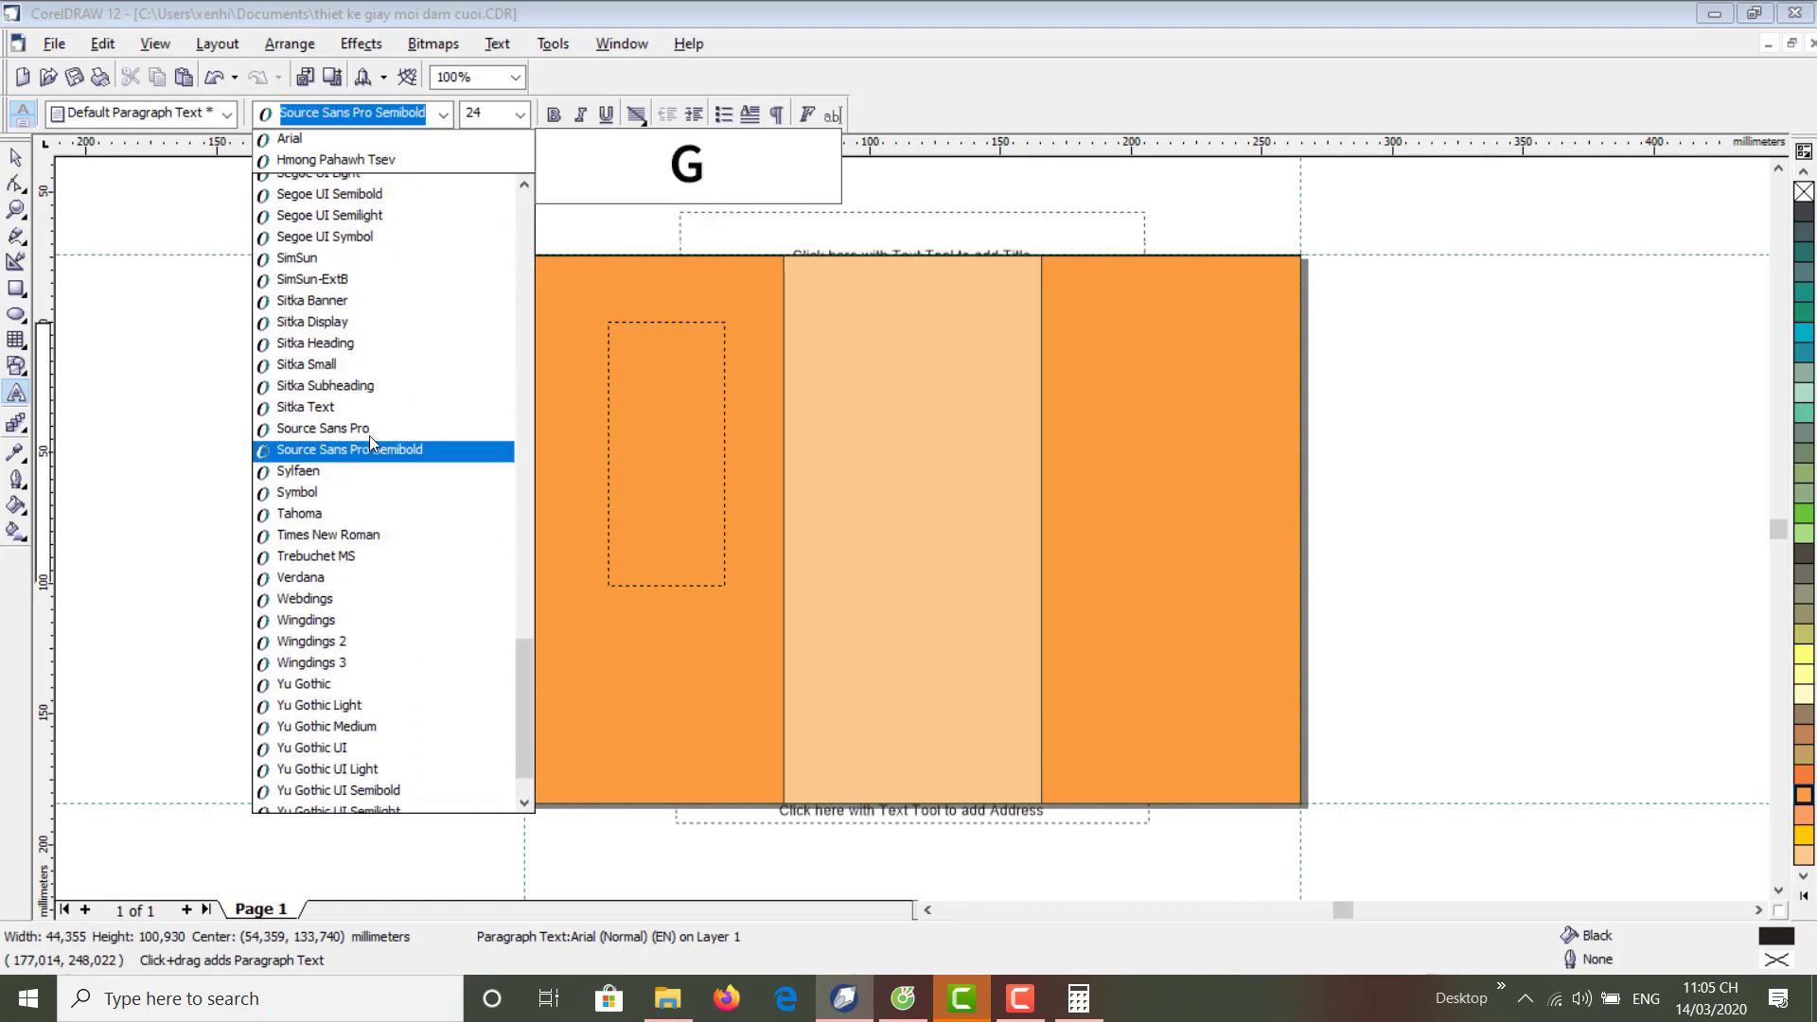
scroll(369, 436, up, 20)
scroll(360, 379, up, 9)
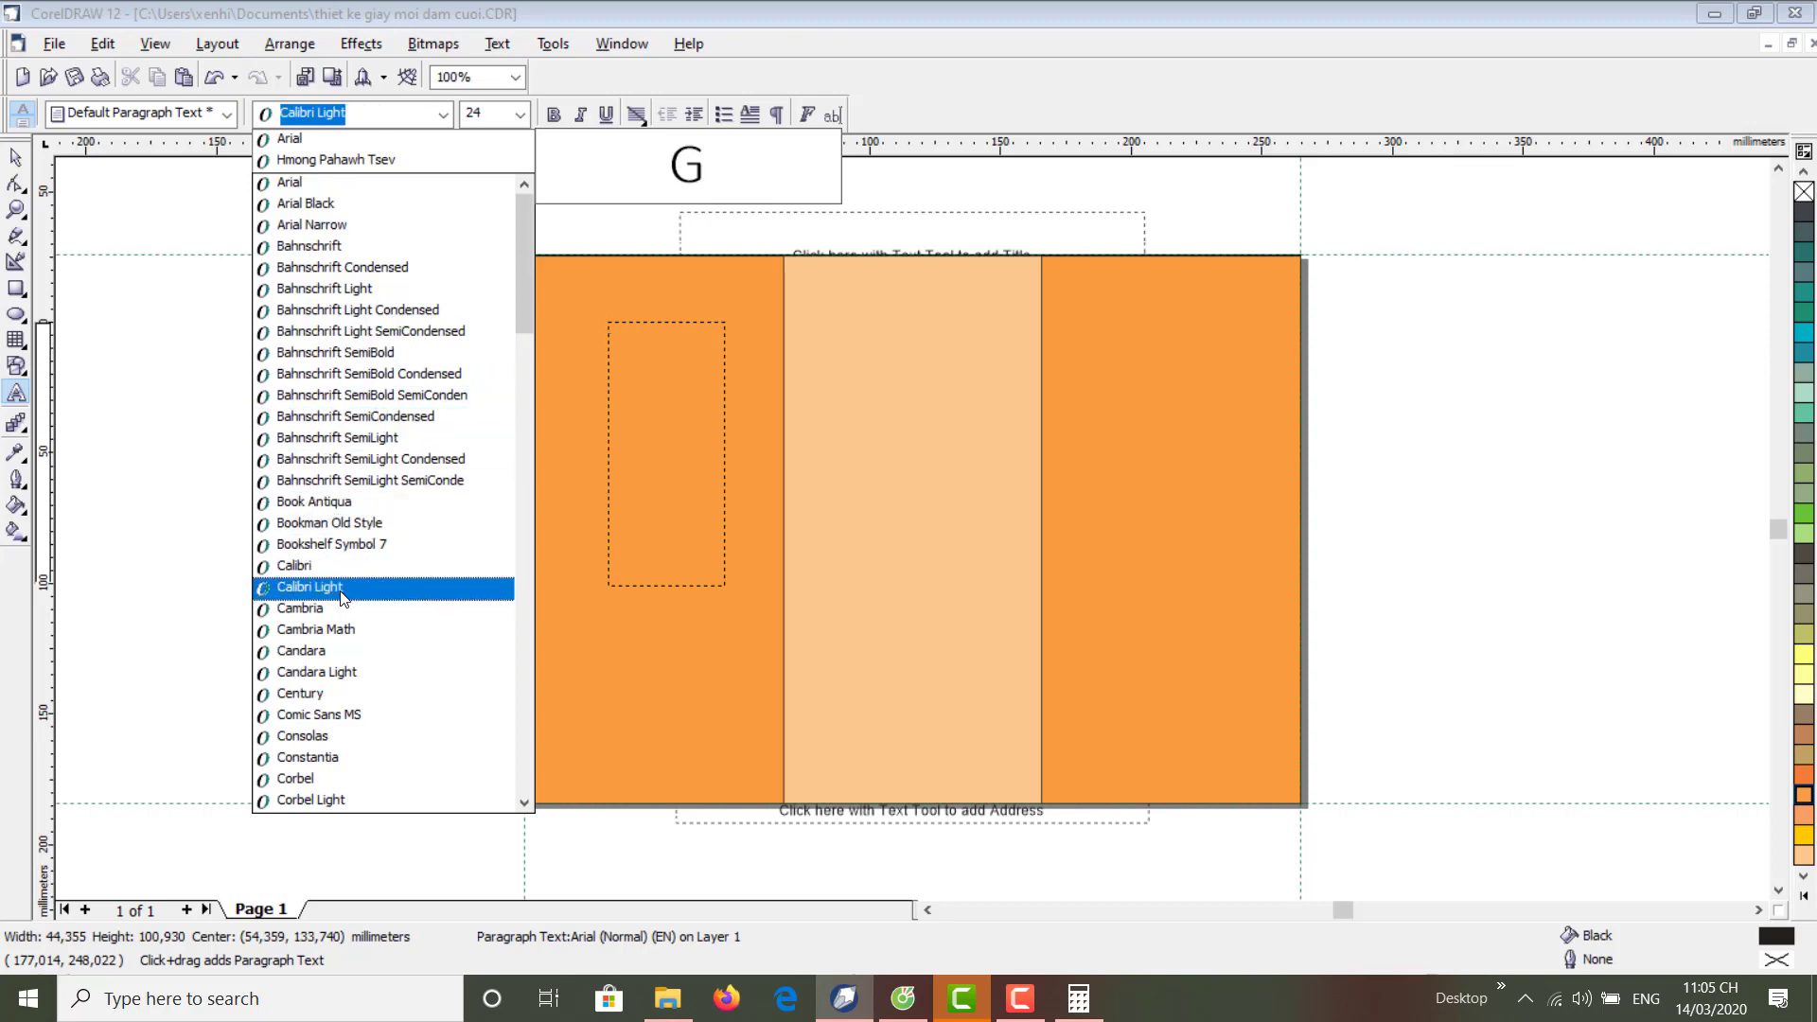
- Try a font size of 14 for the empty paragraph text frame and set the size back to 24
click(523, 120)
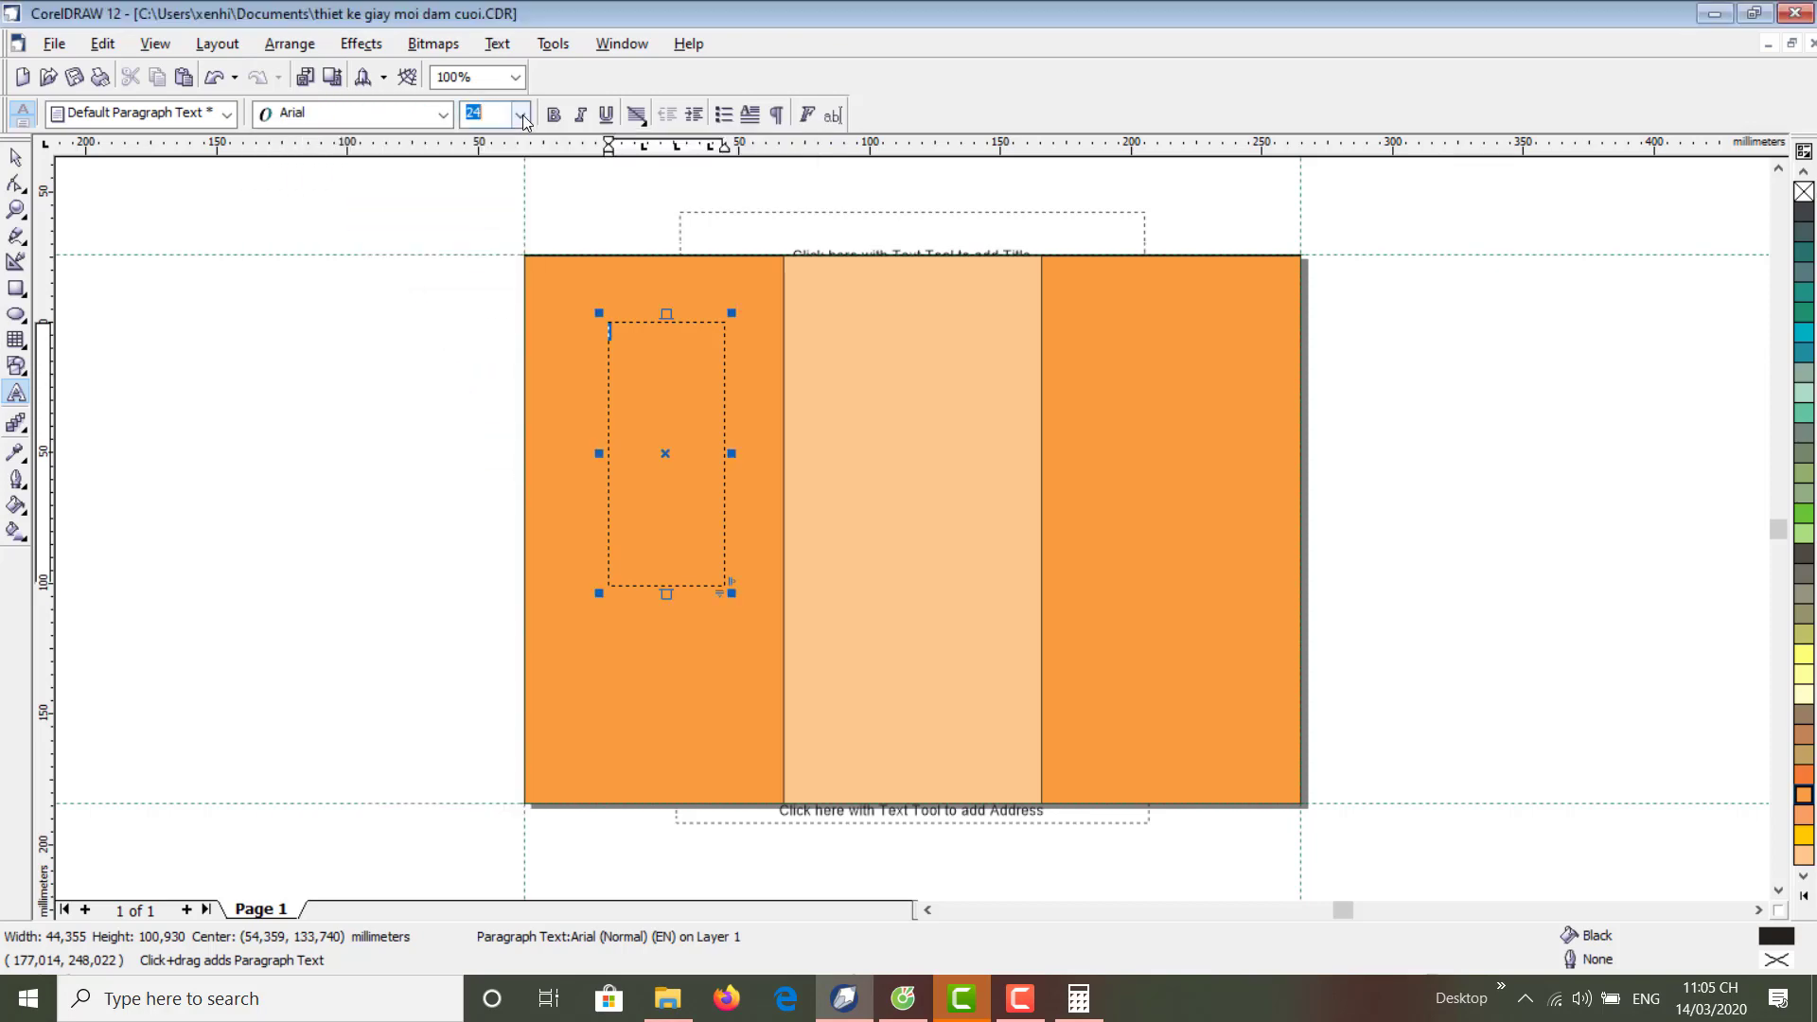
click(522, 115)
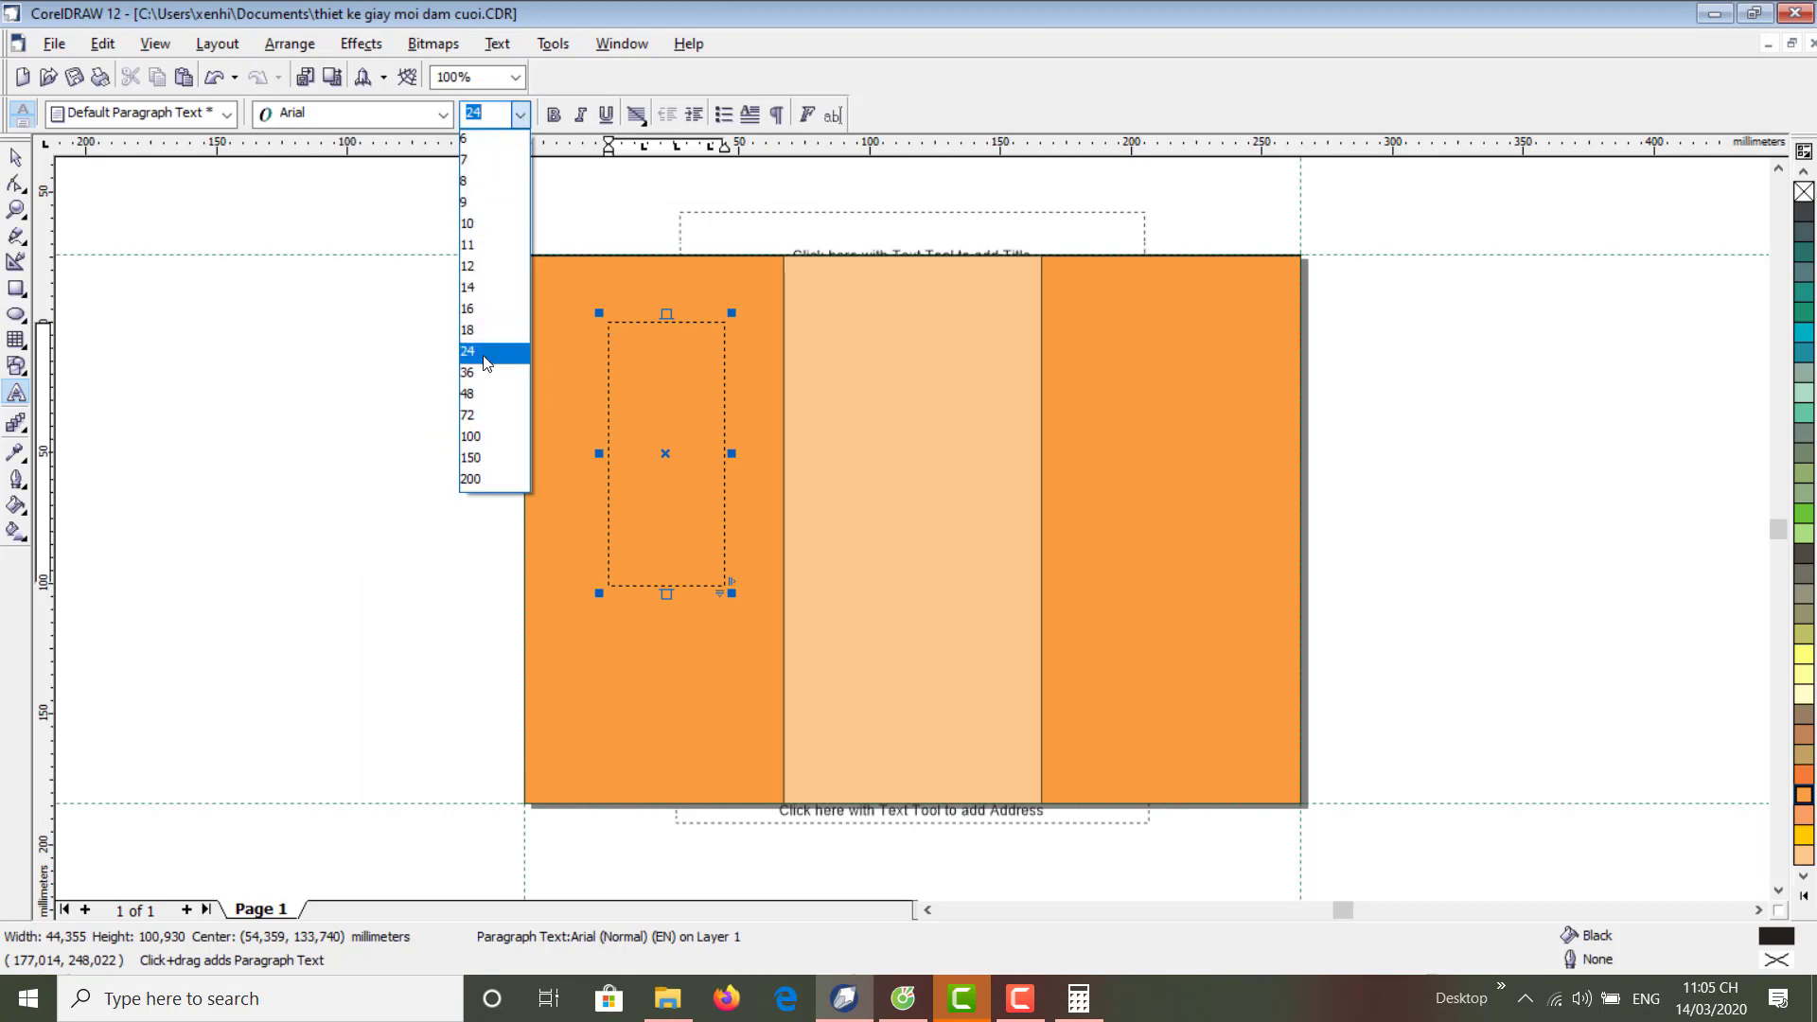
click(475, 289)
click(609, 324)
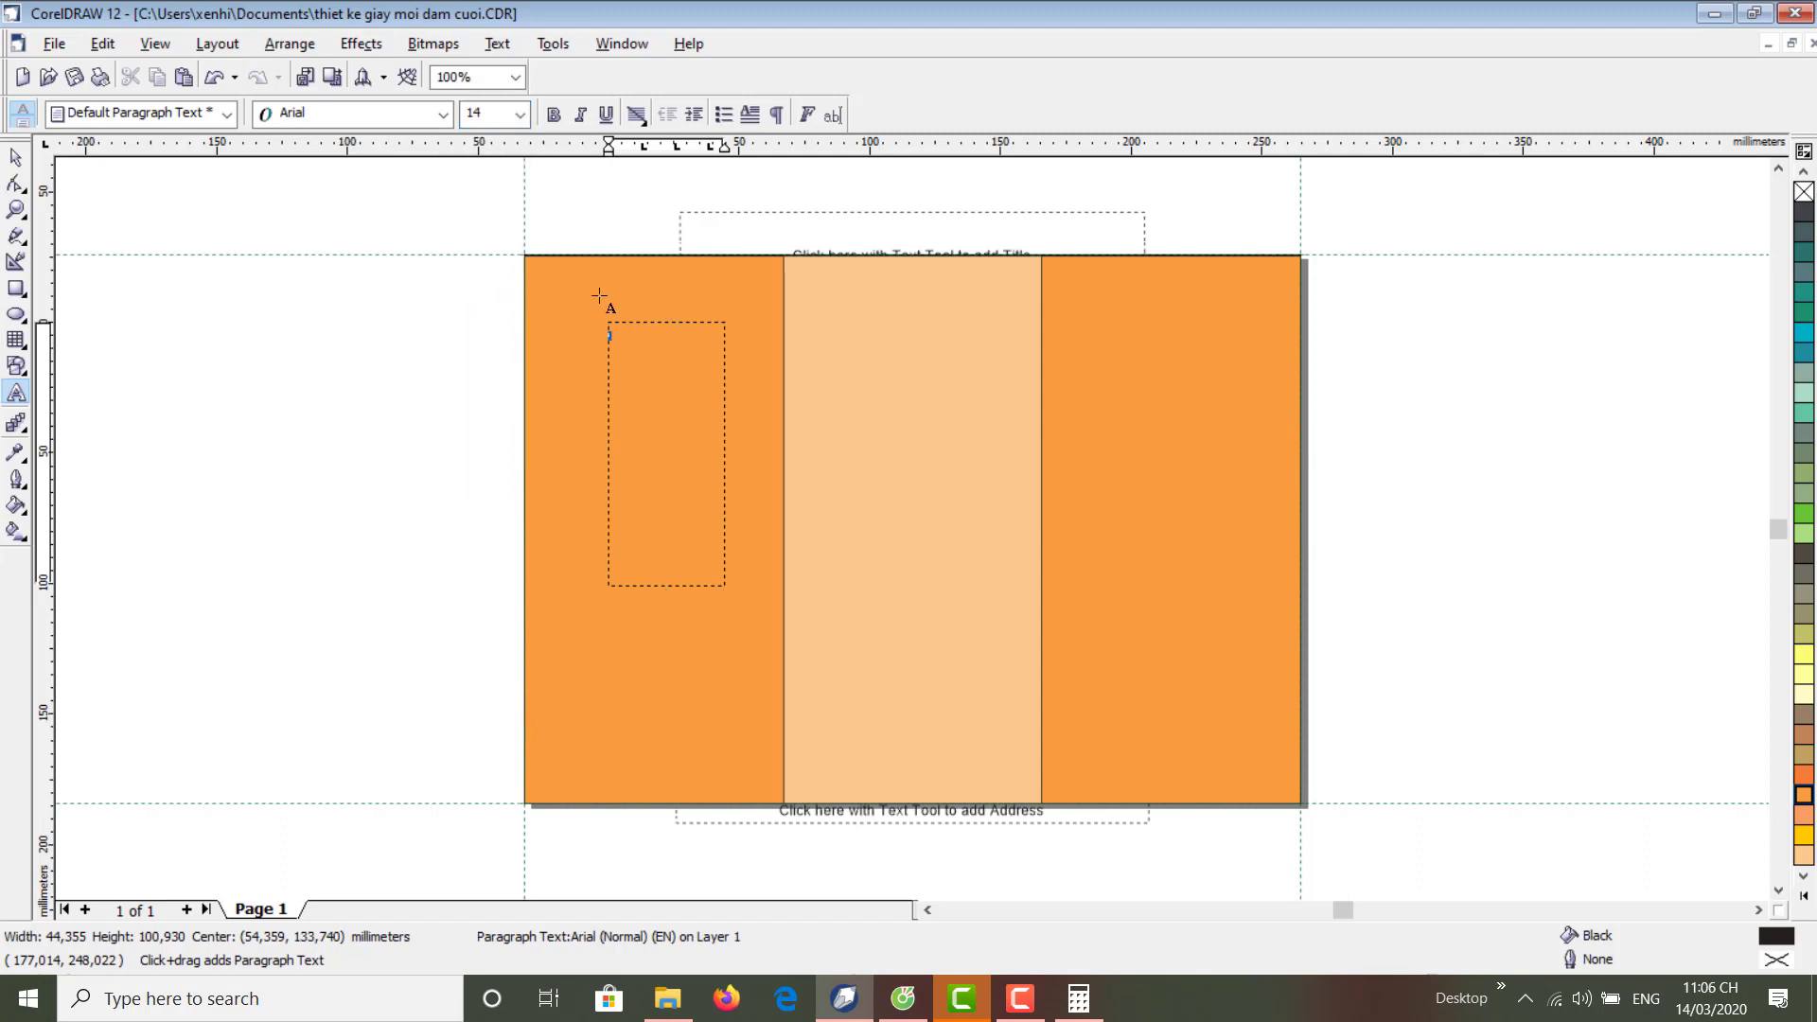
click(518, 117)
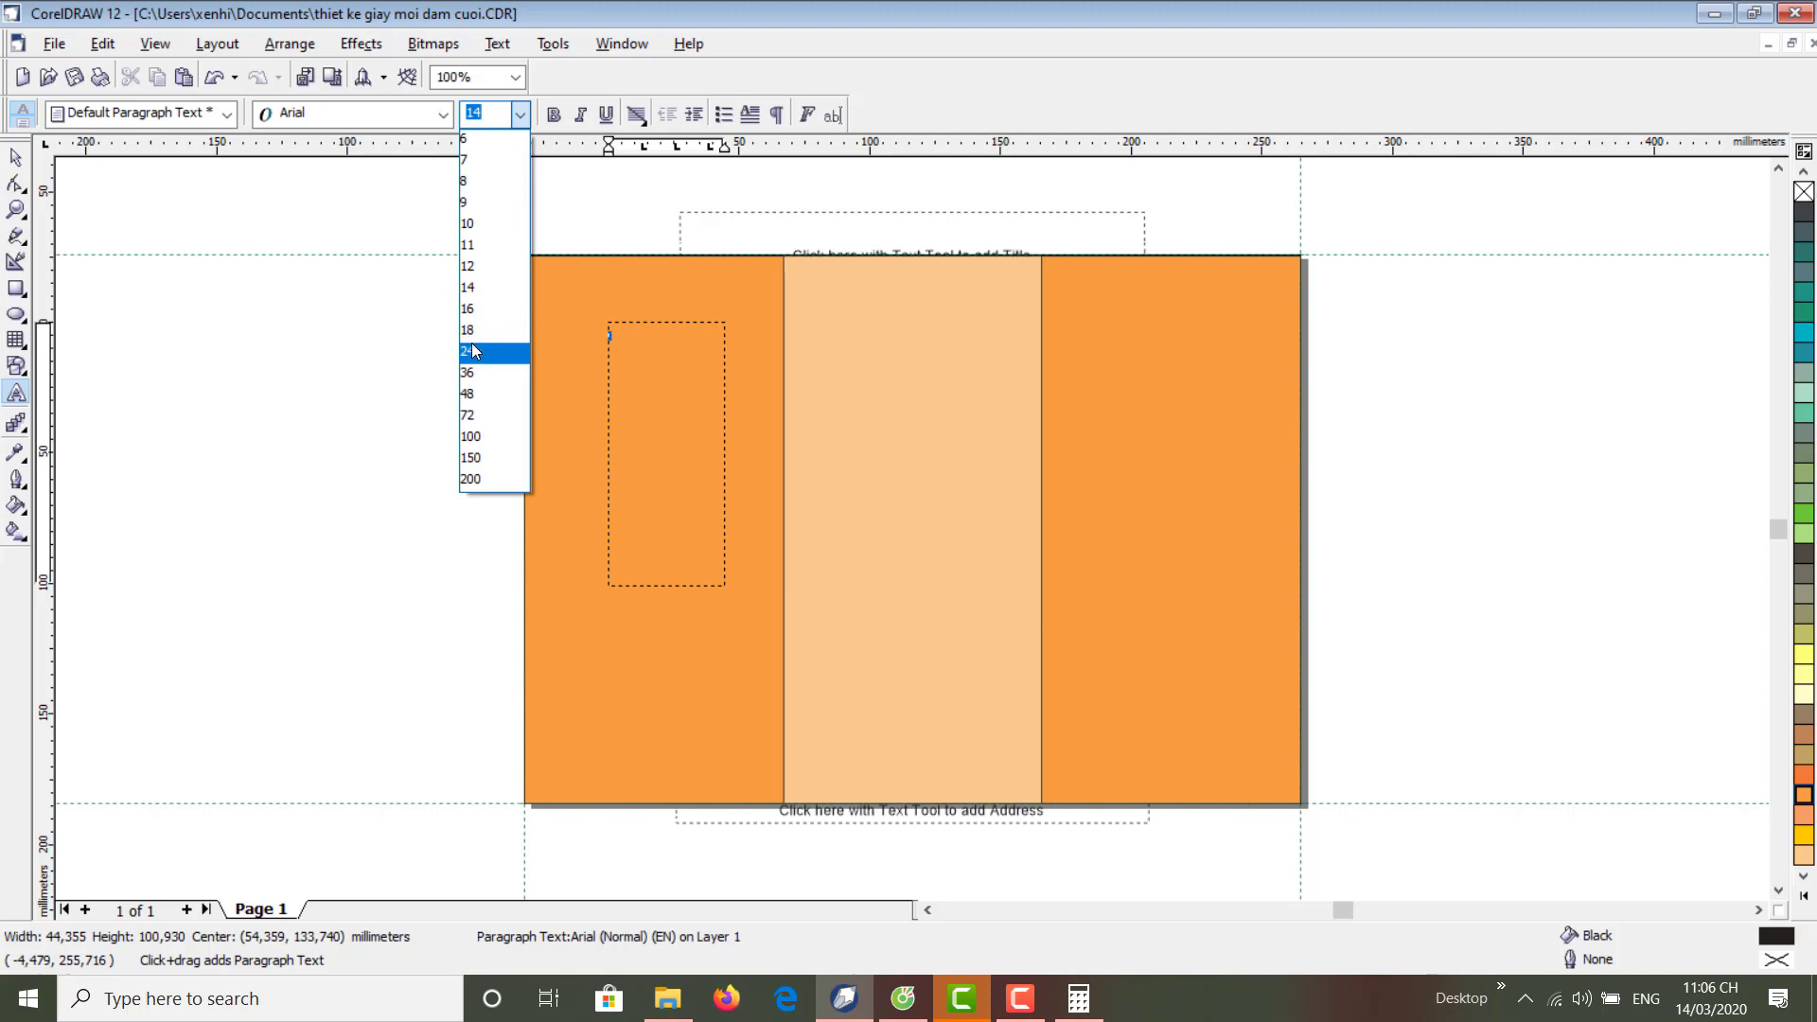
click(473, 351)
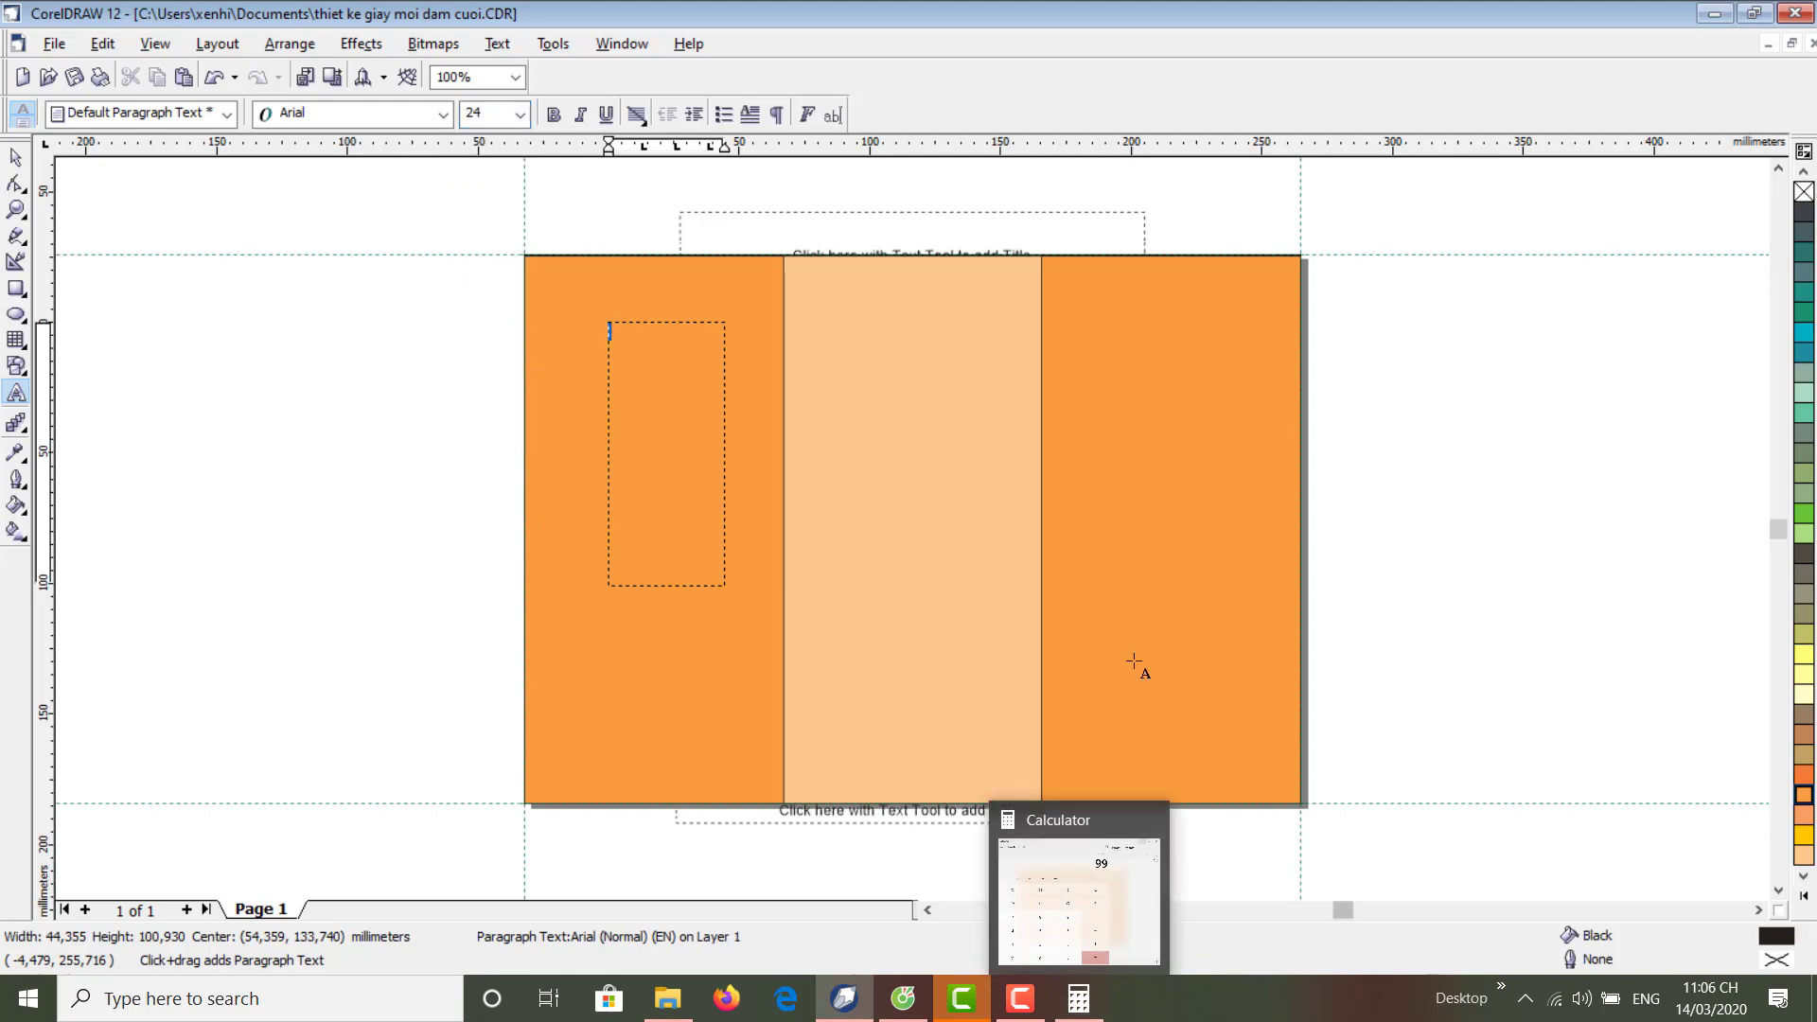
scroll(818, 521, up, 1)
scroll(815, 530, down, 1)
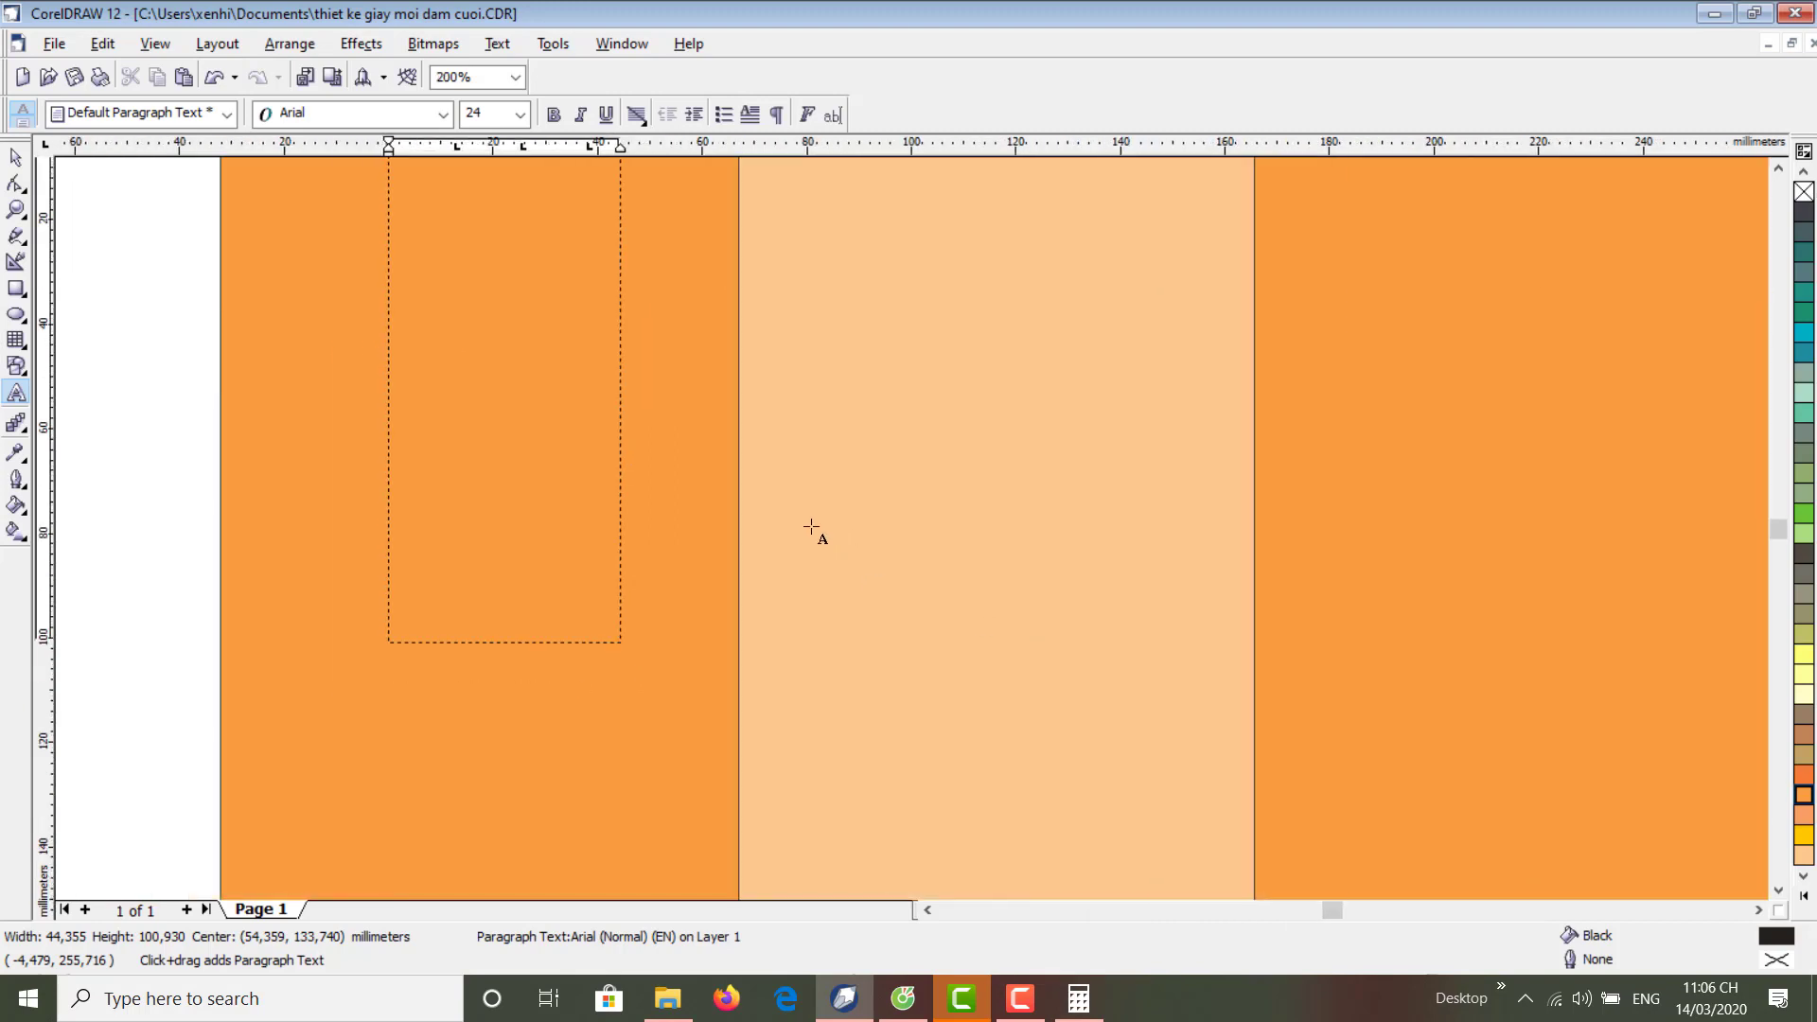
scroll(811, 526, up, 1)
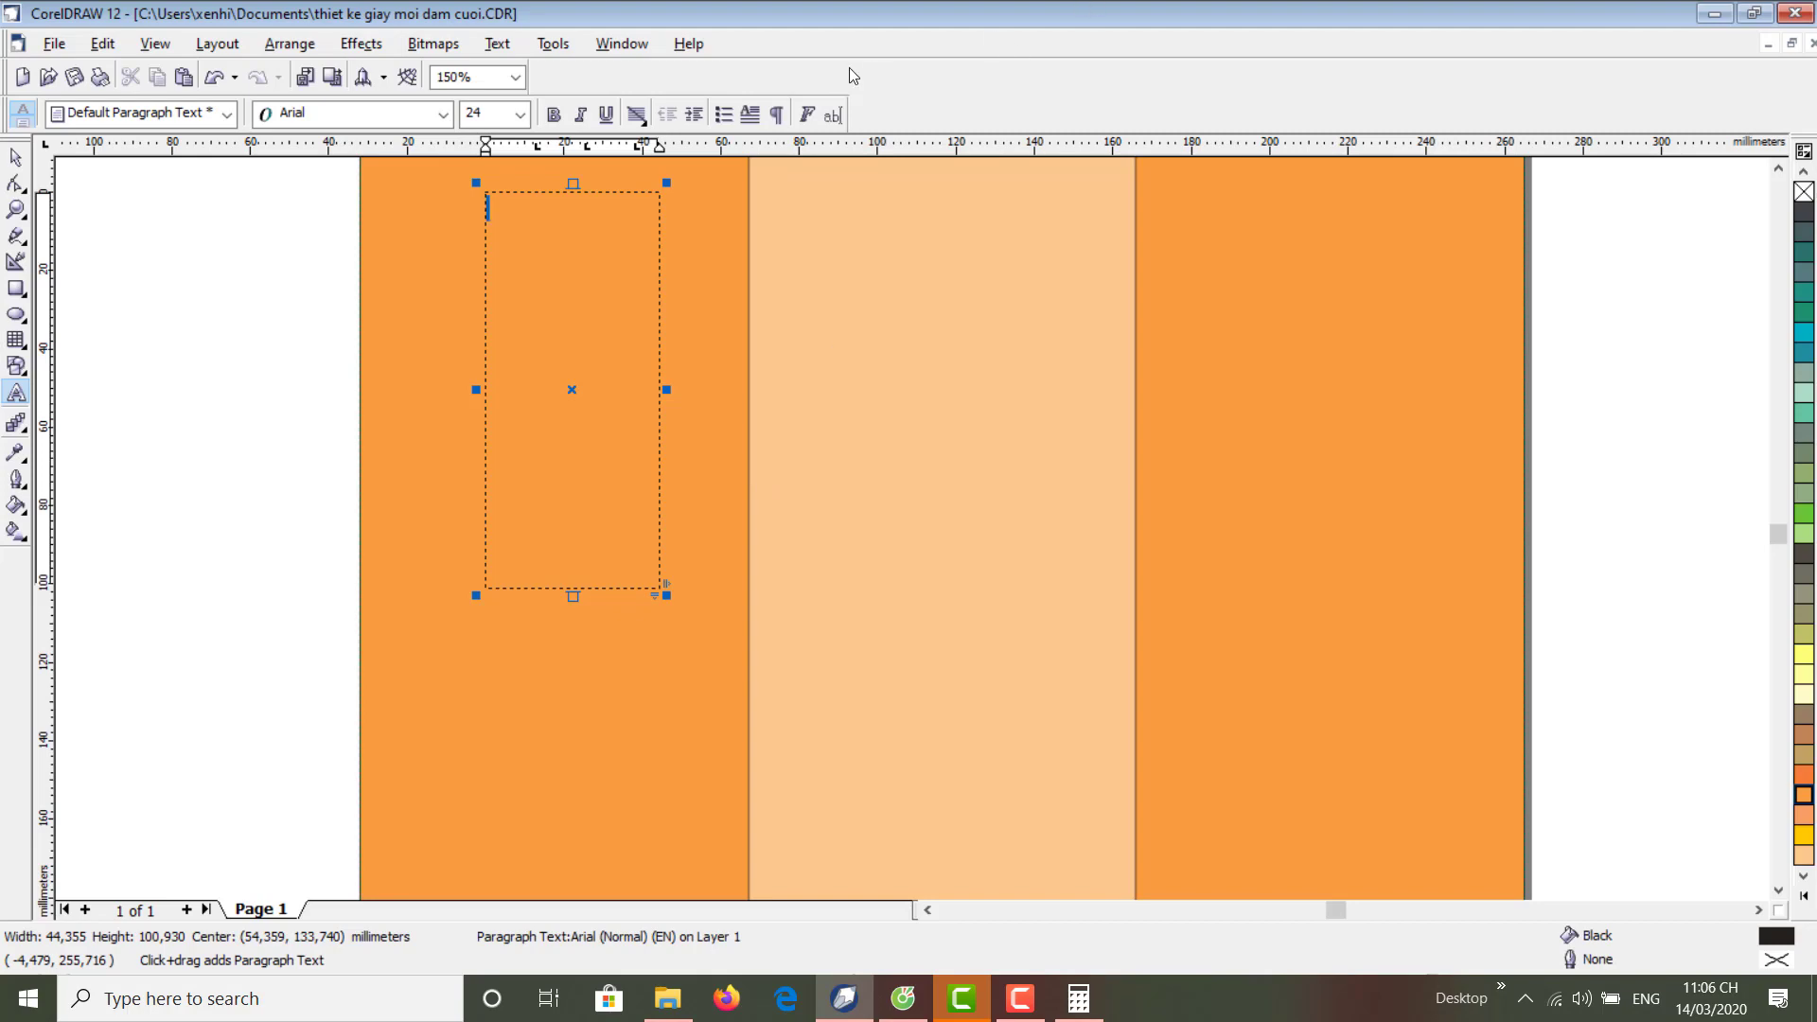
scroll(769, 220, down, 1)
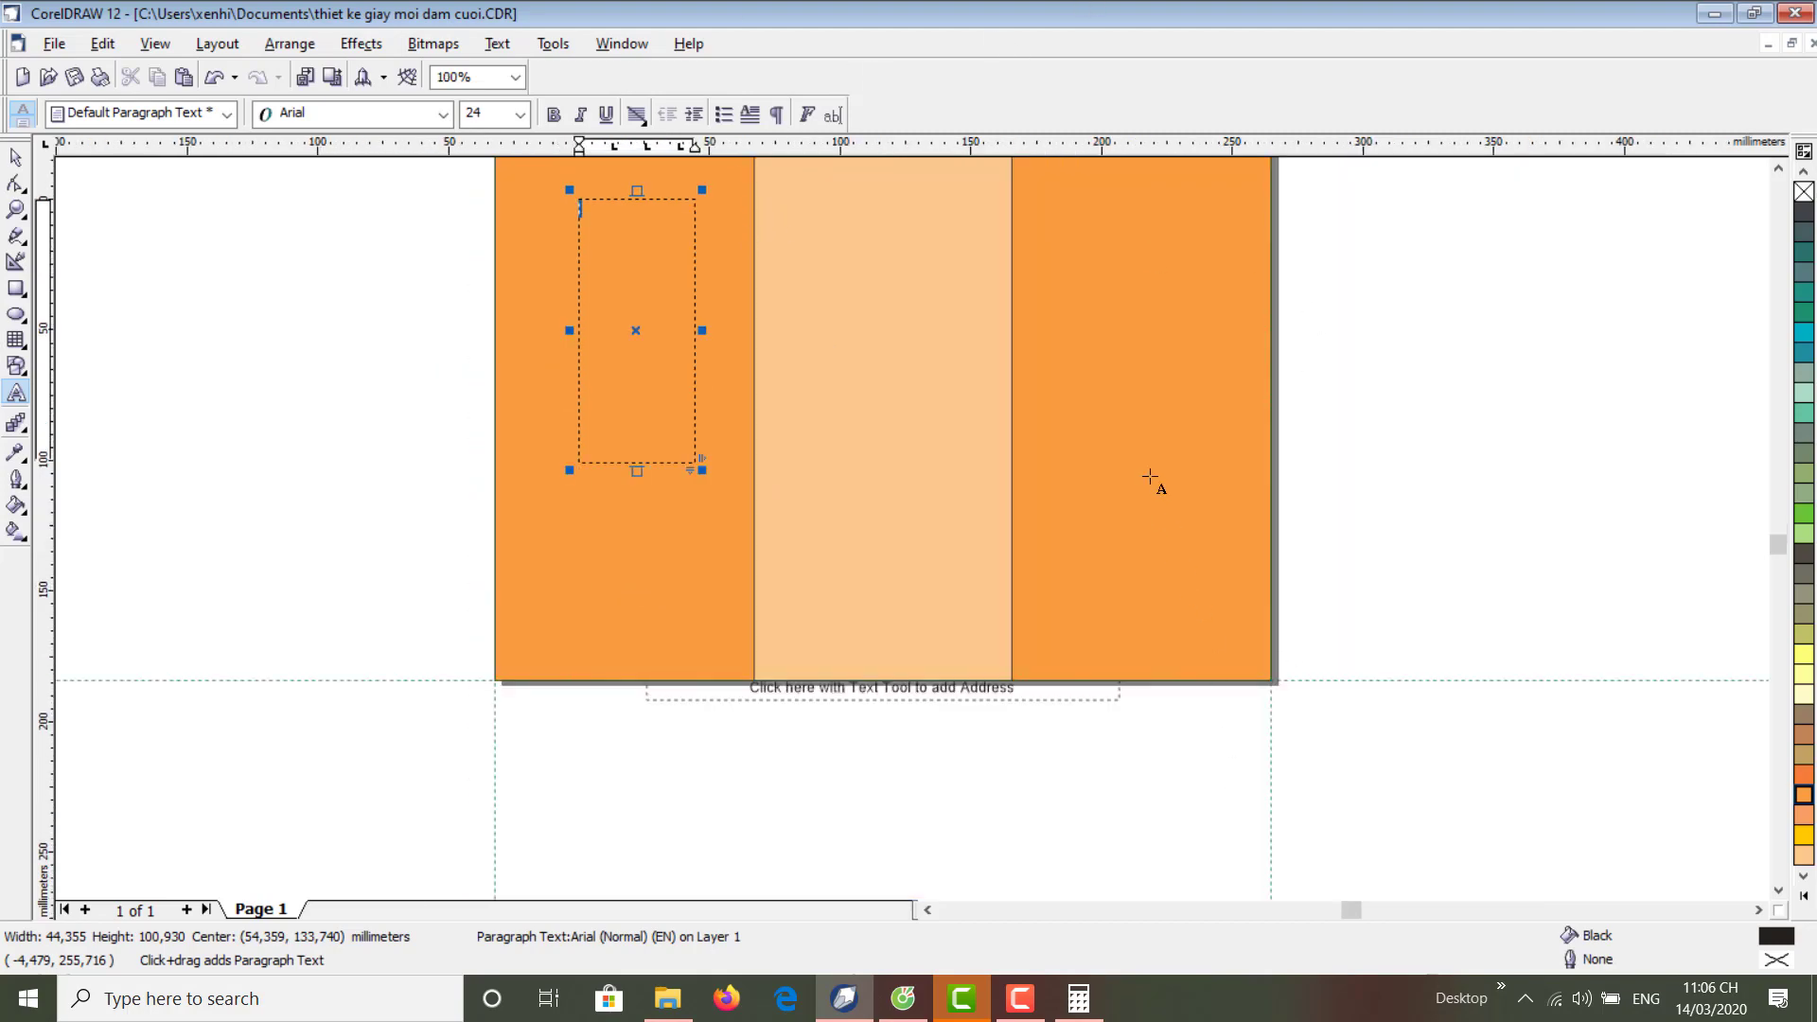
scroll(1150, 479, up, 1)
scroll(805, 478, down, 1)
scroll(619, 423, down, 1)
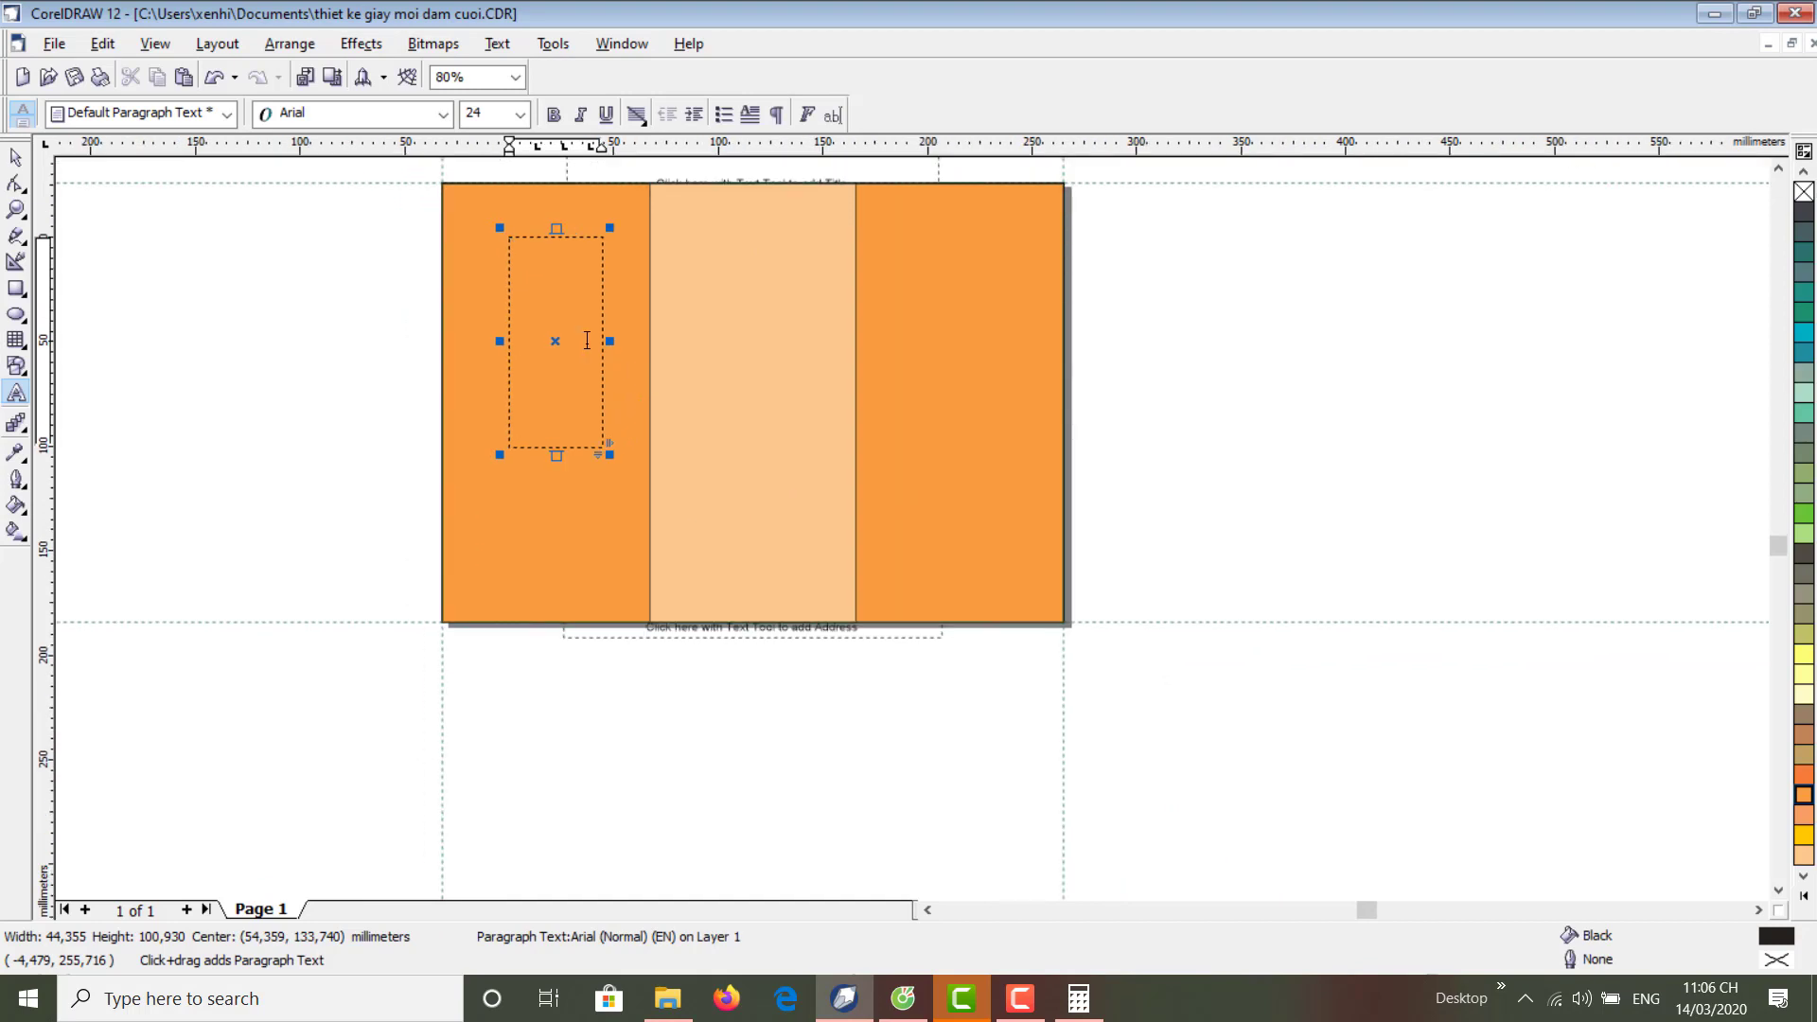
- Enter the trial text "Giay moi" in the paragraph frame and delete it
text(Giay moi)
key(BackSpace)
key(BackSpace)
key(BackSpace)
key(BackSpace)
key(BackSpace)
key(BackSpace)
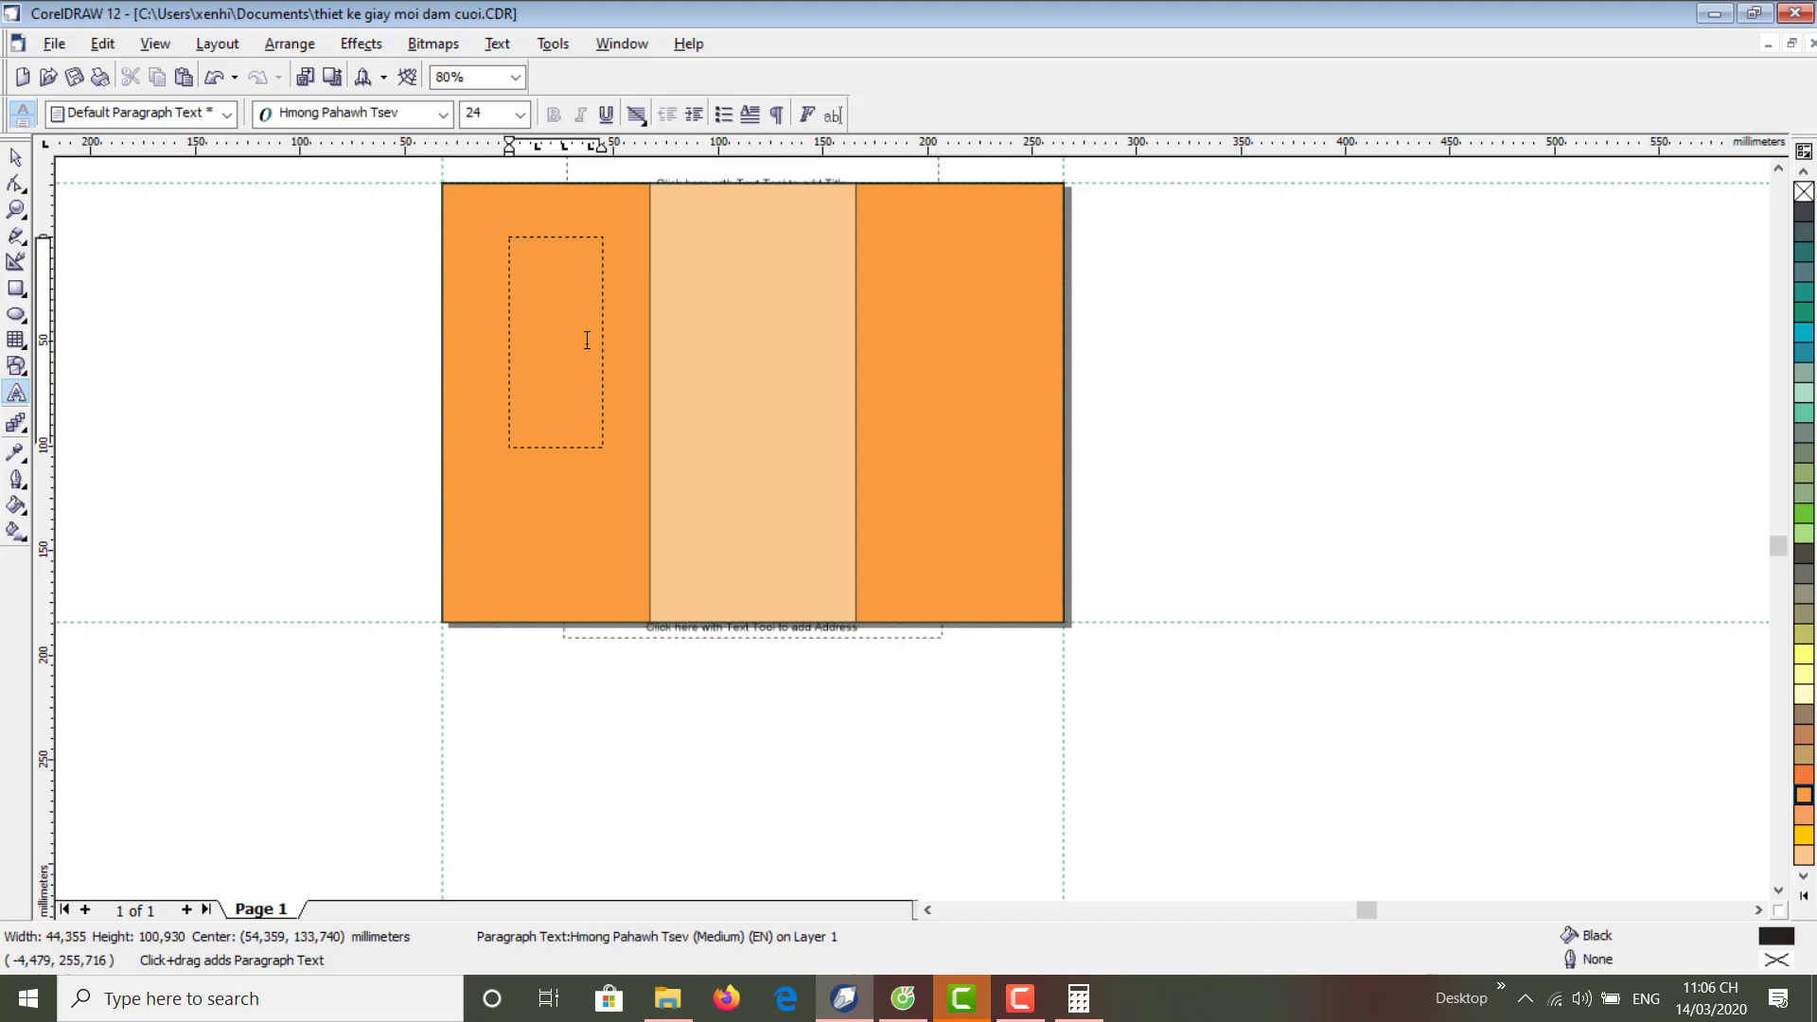
- Try the accented wording "Thiệp moi" in the paragraph frame and clear the frame again
text(Thiệp m)
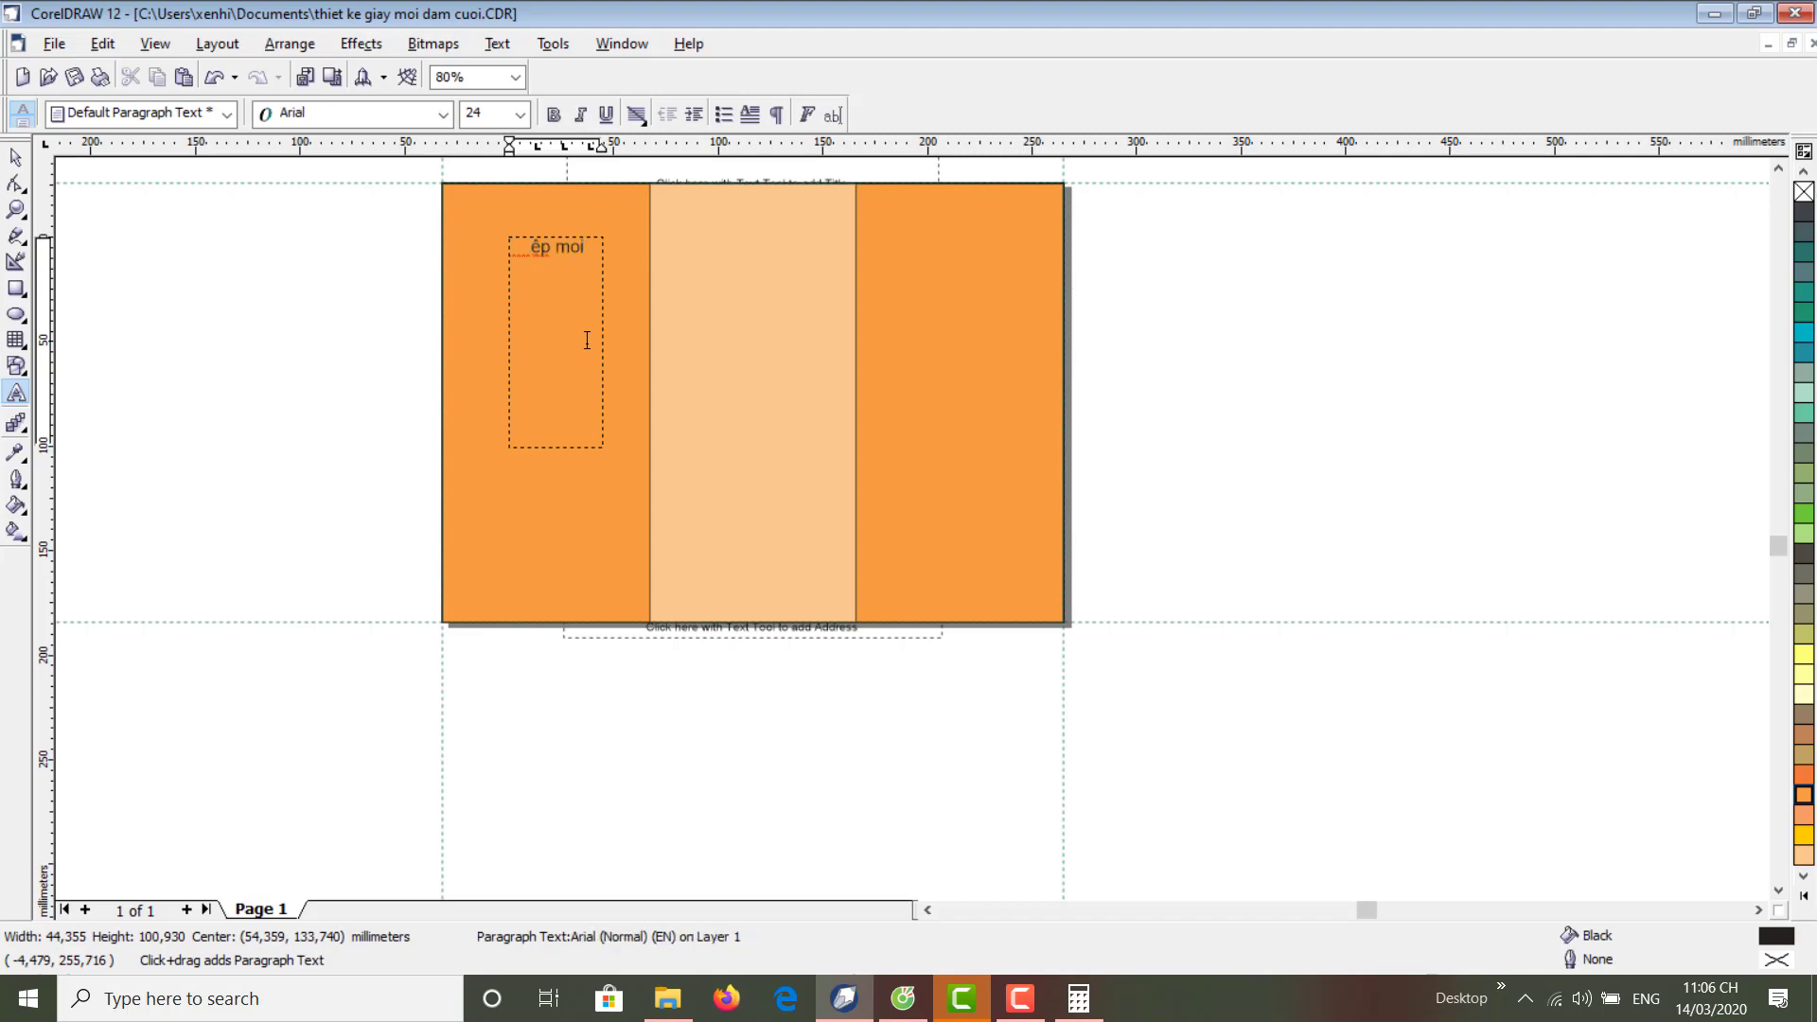
key(BackSpace)
key(BackSpace)
key(BackSpace)
key(BackSpace)
key(BackSpace)
key(BackSpace)
key(BackSpace)
key(BackSpace)
key(BackSpace)
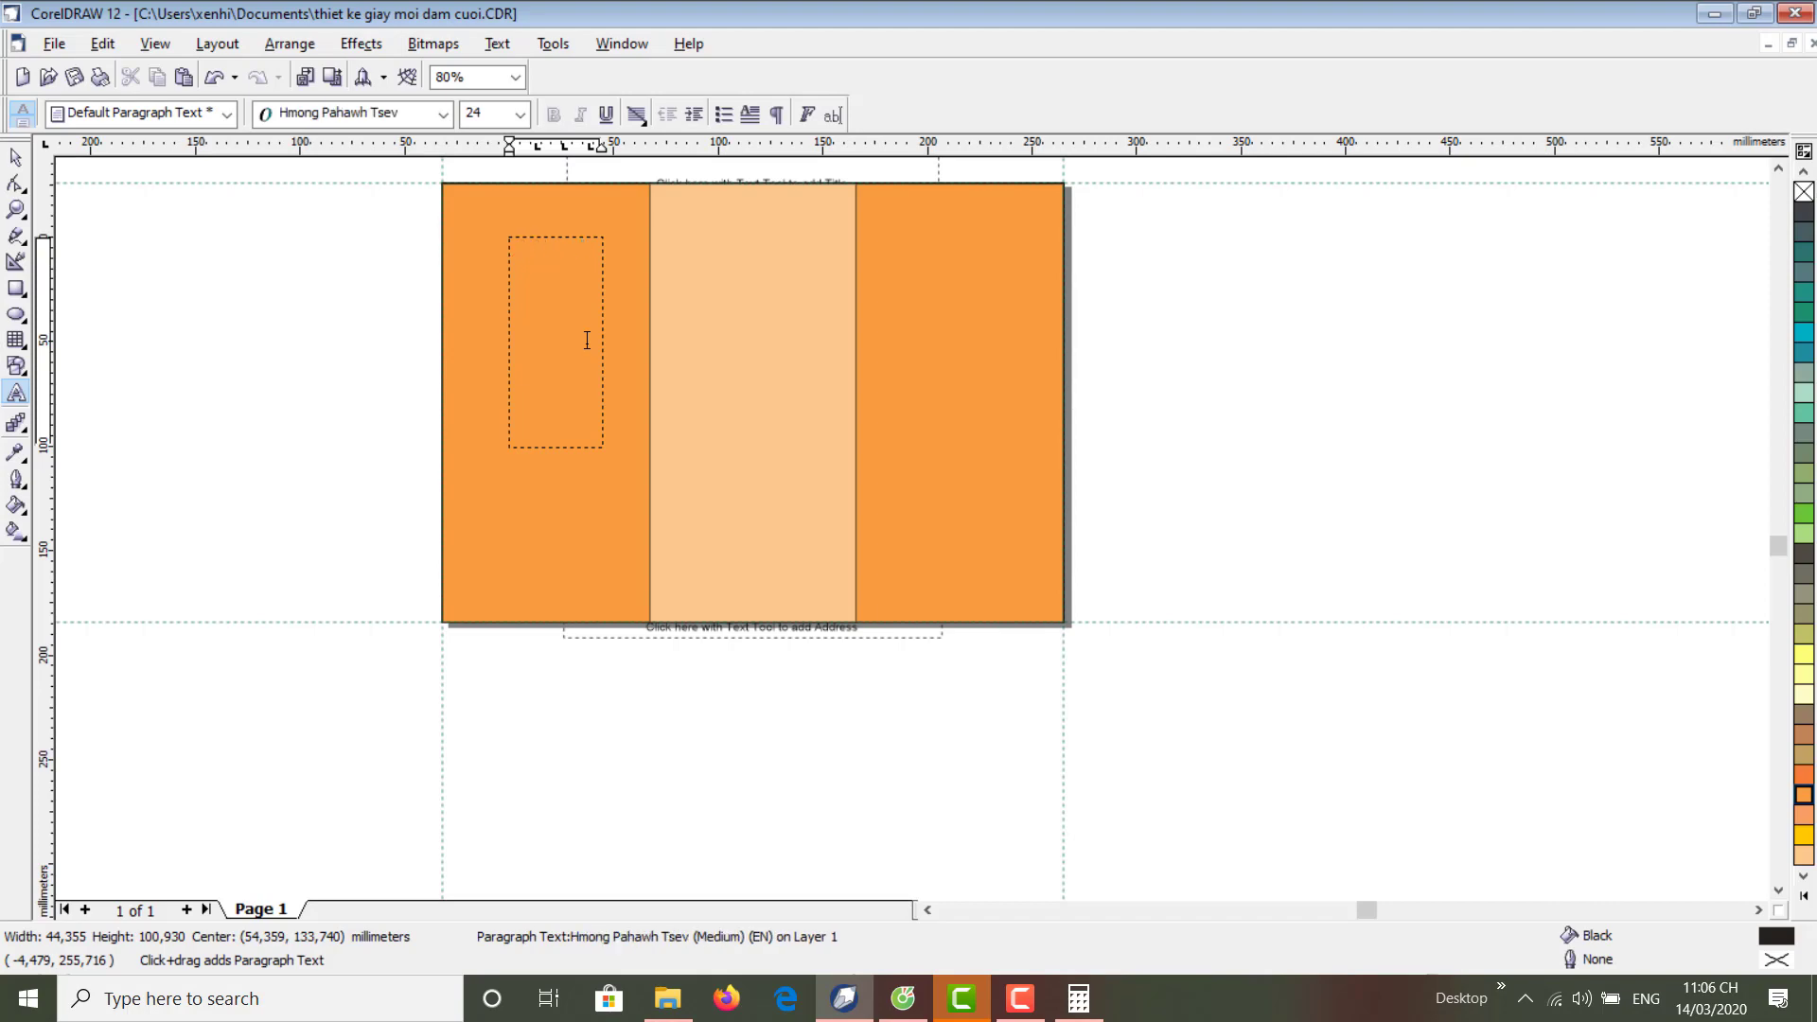
- Set the empty paragraph frame's font to Arial and enter the heading "THIEP MOI" in it
click(587, 339)
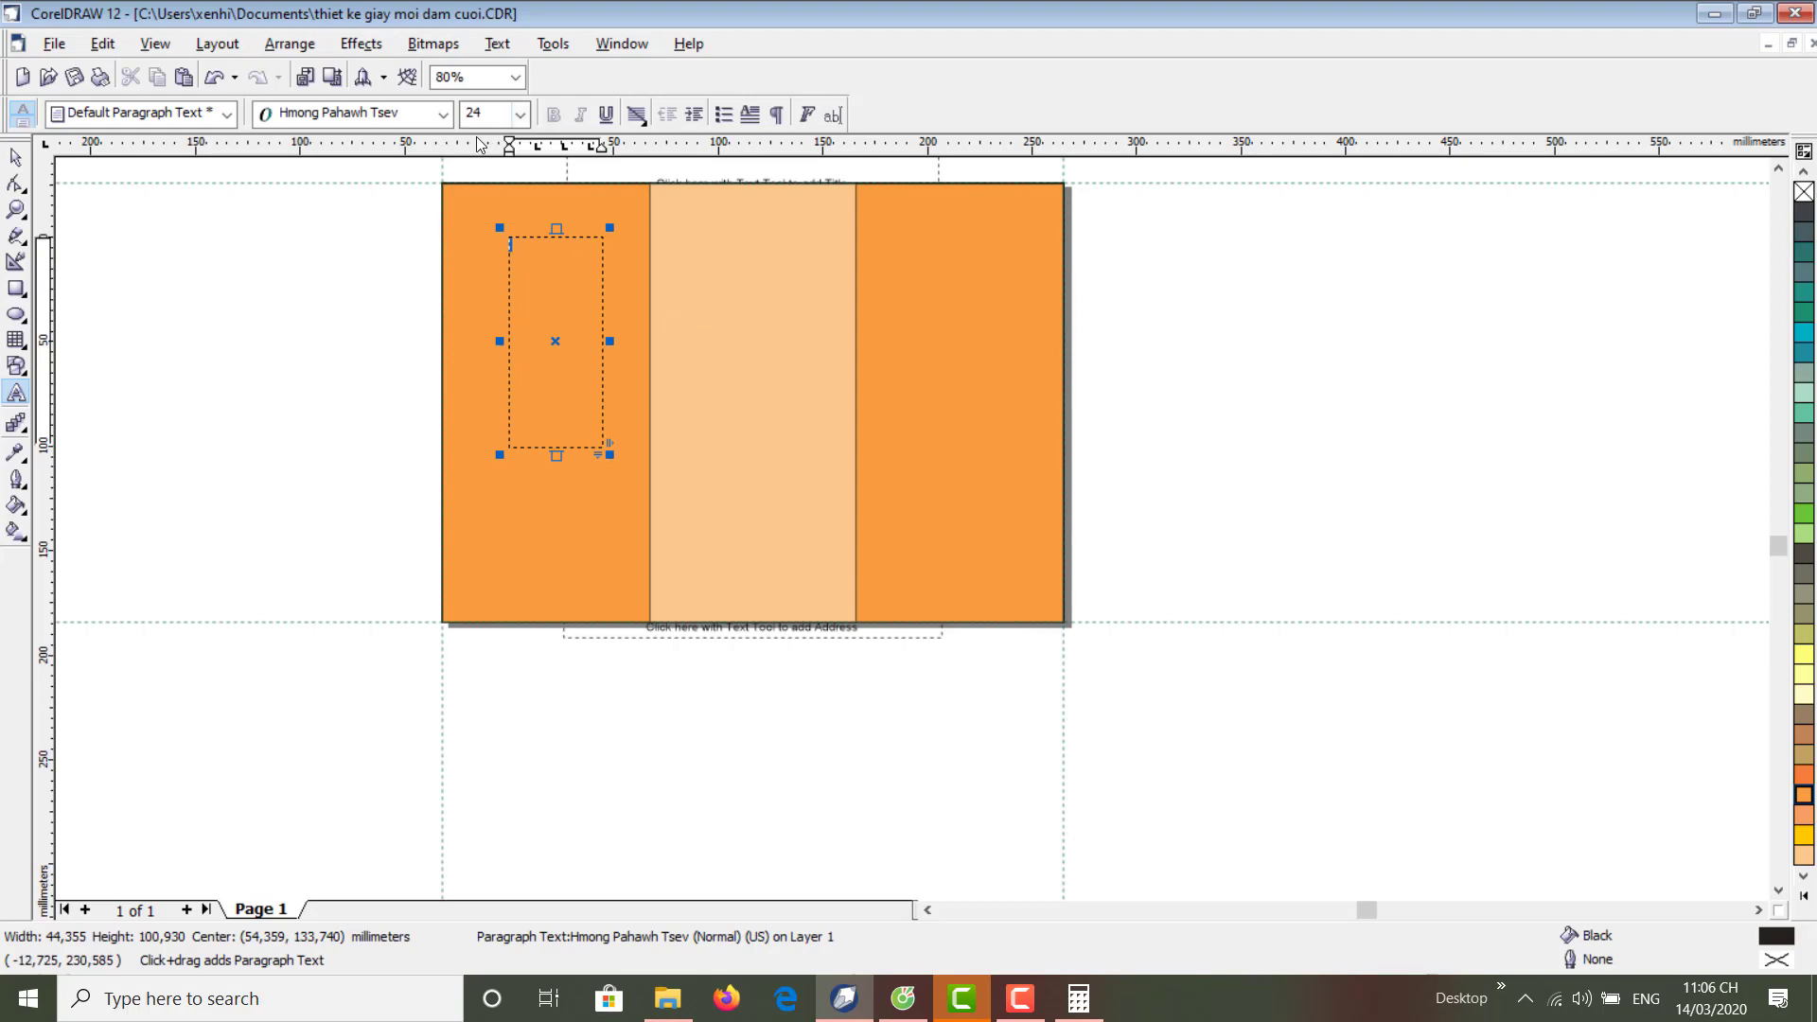
click(442, 113)
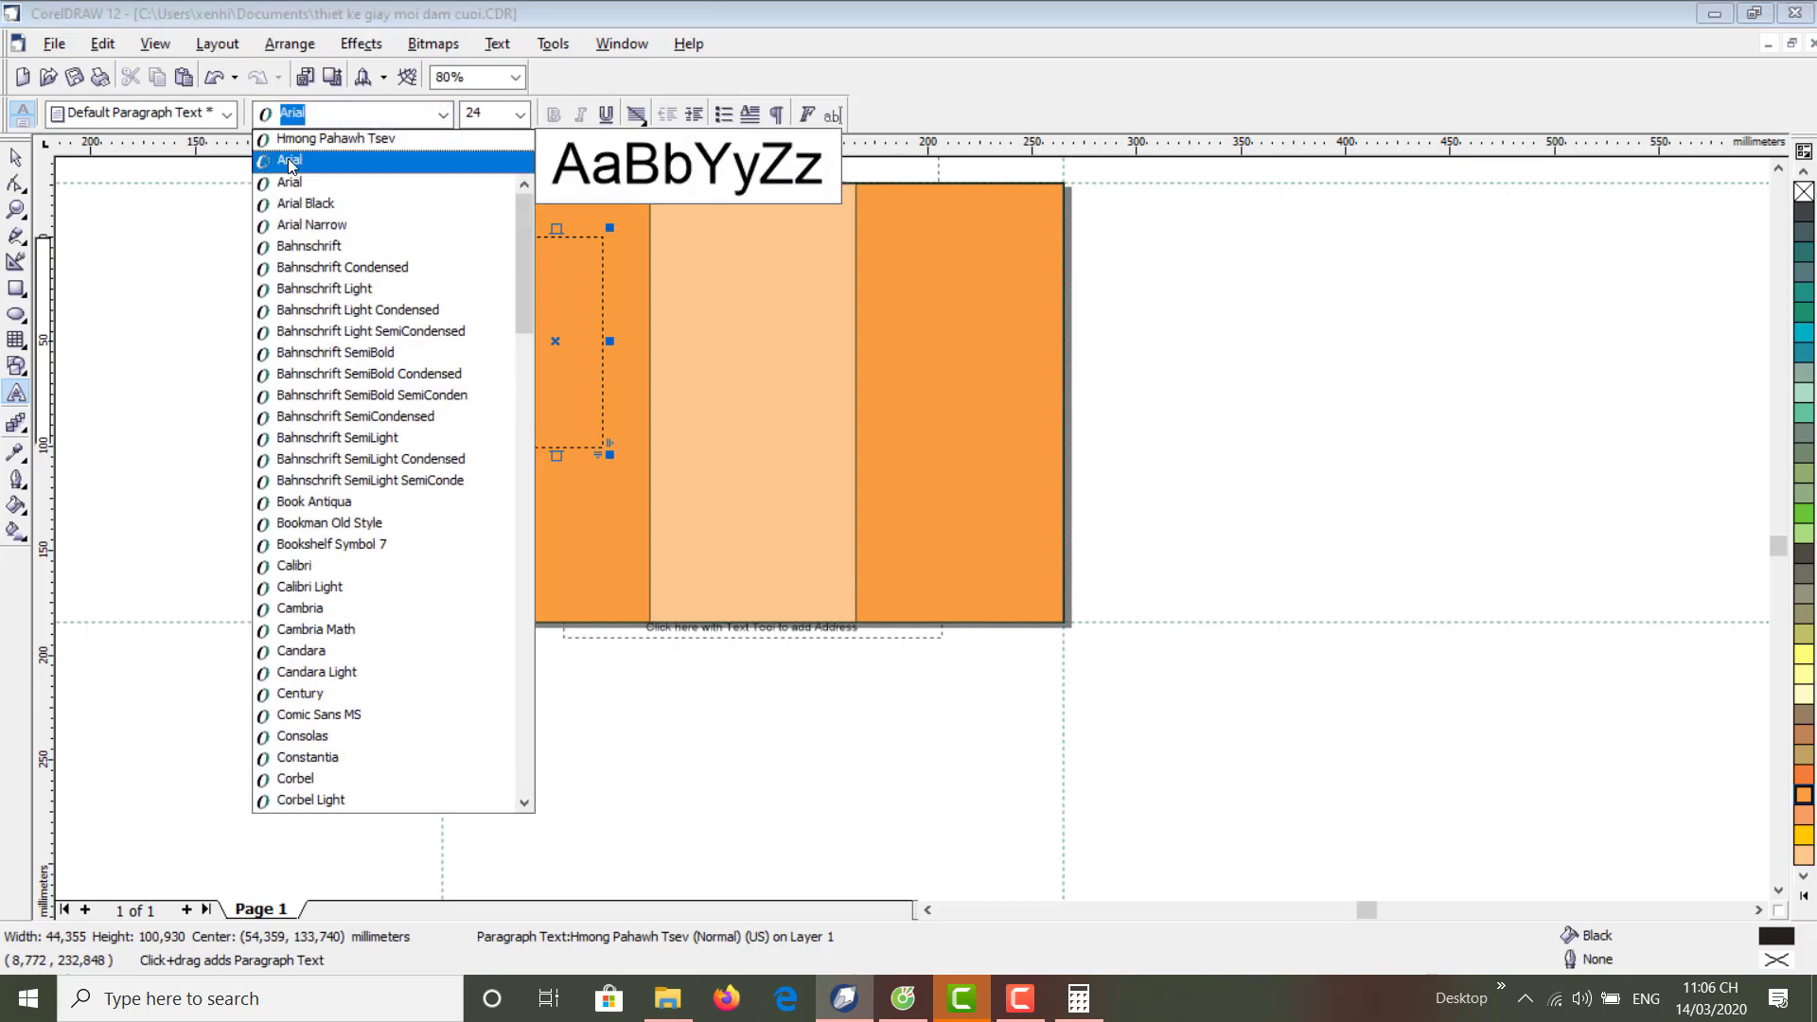
click(290, 159)
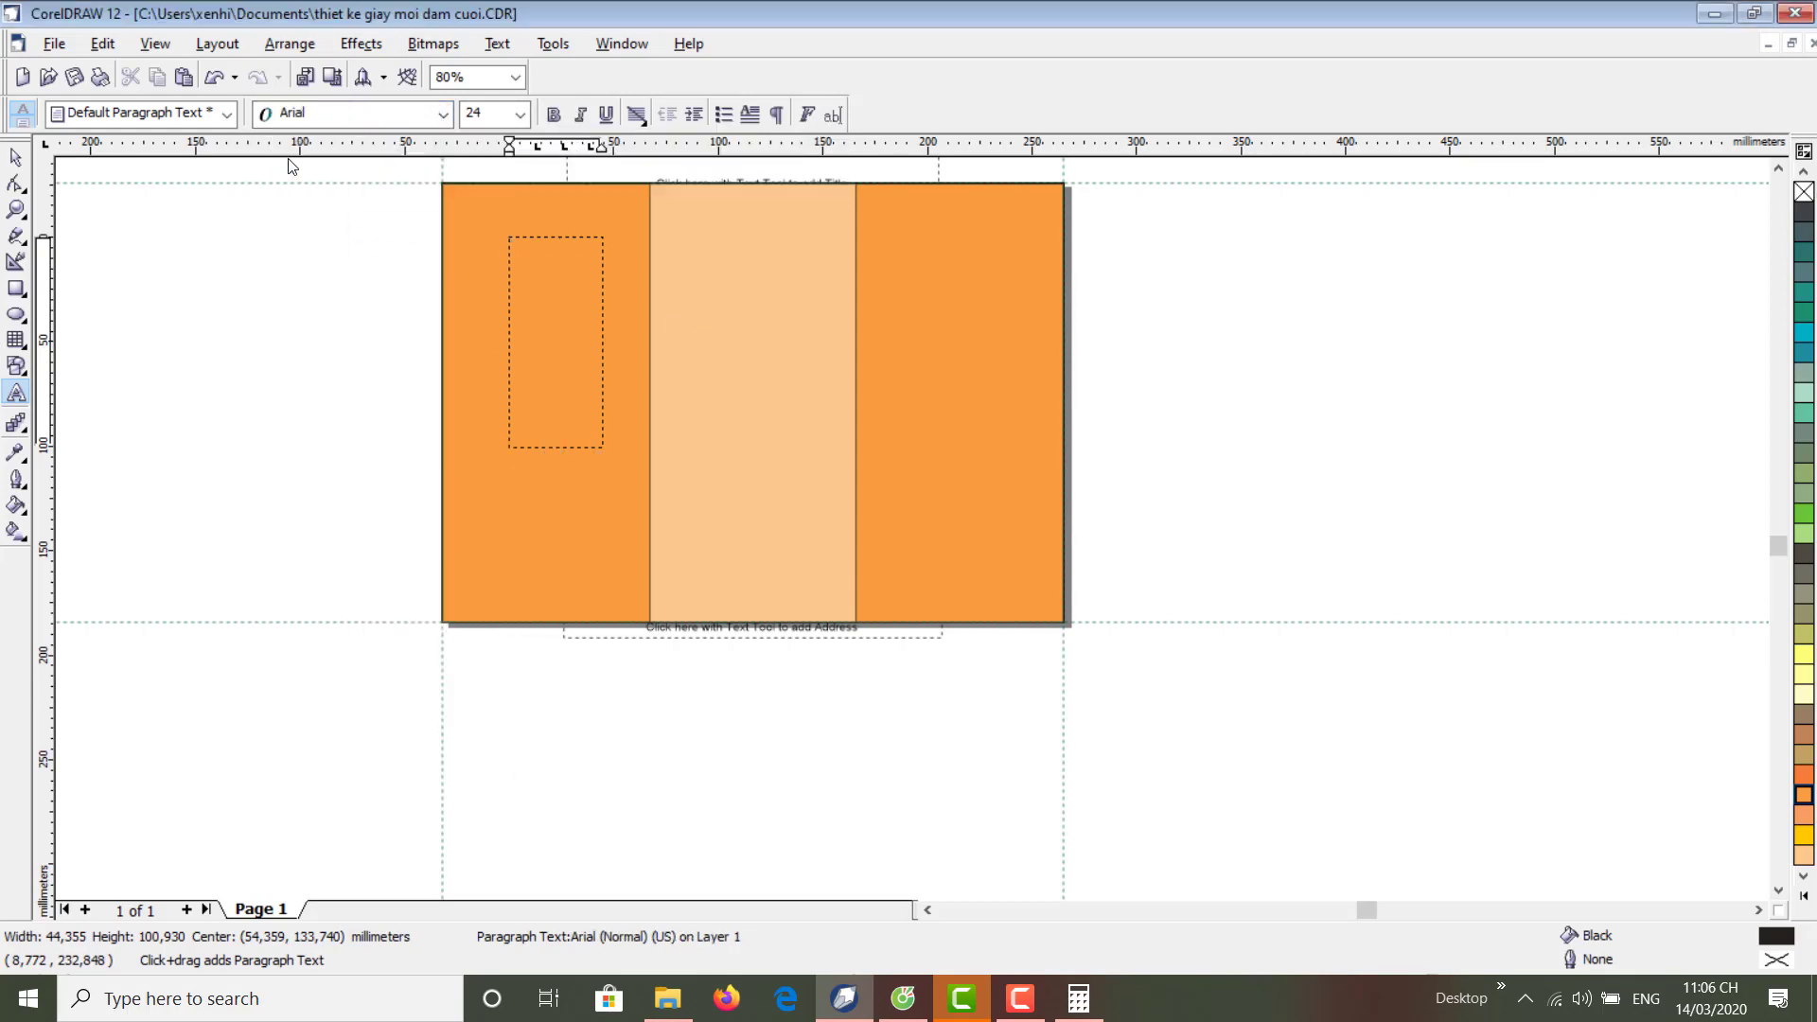
click(538, 247)
click(519, 257)
text(THIEP MOI)
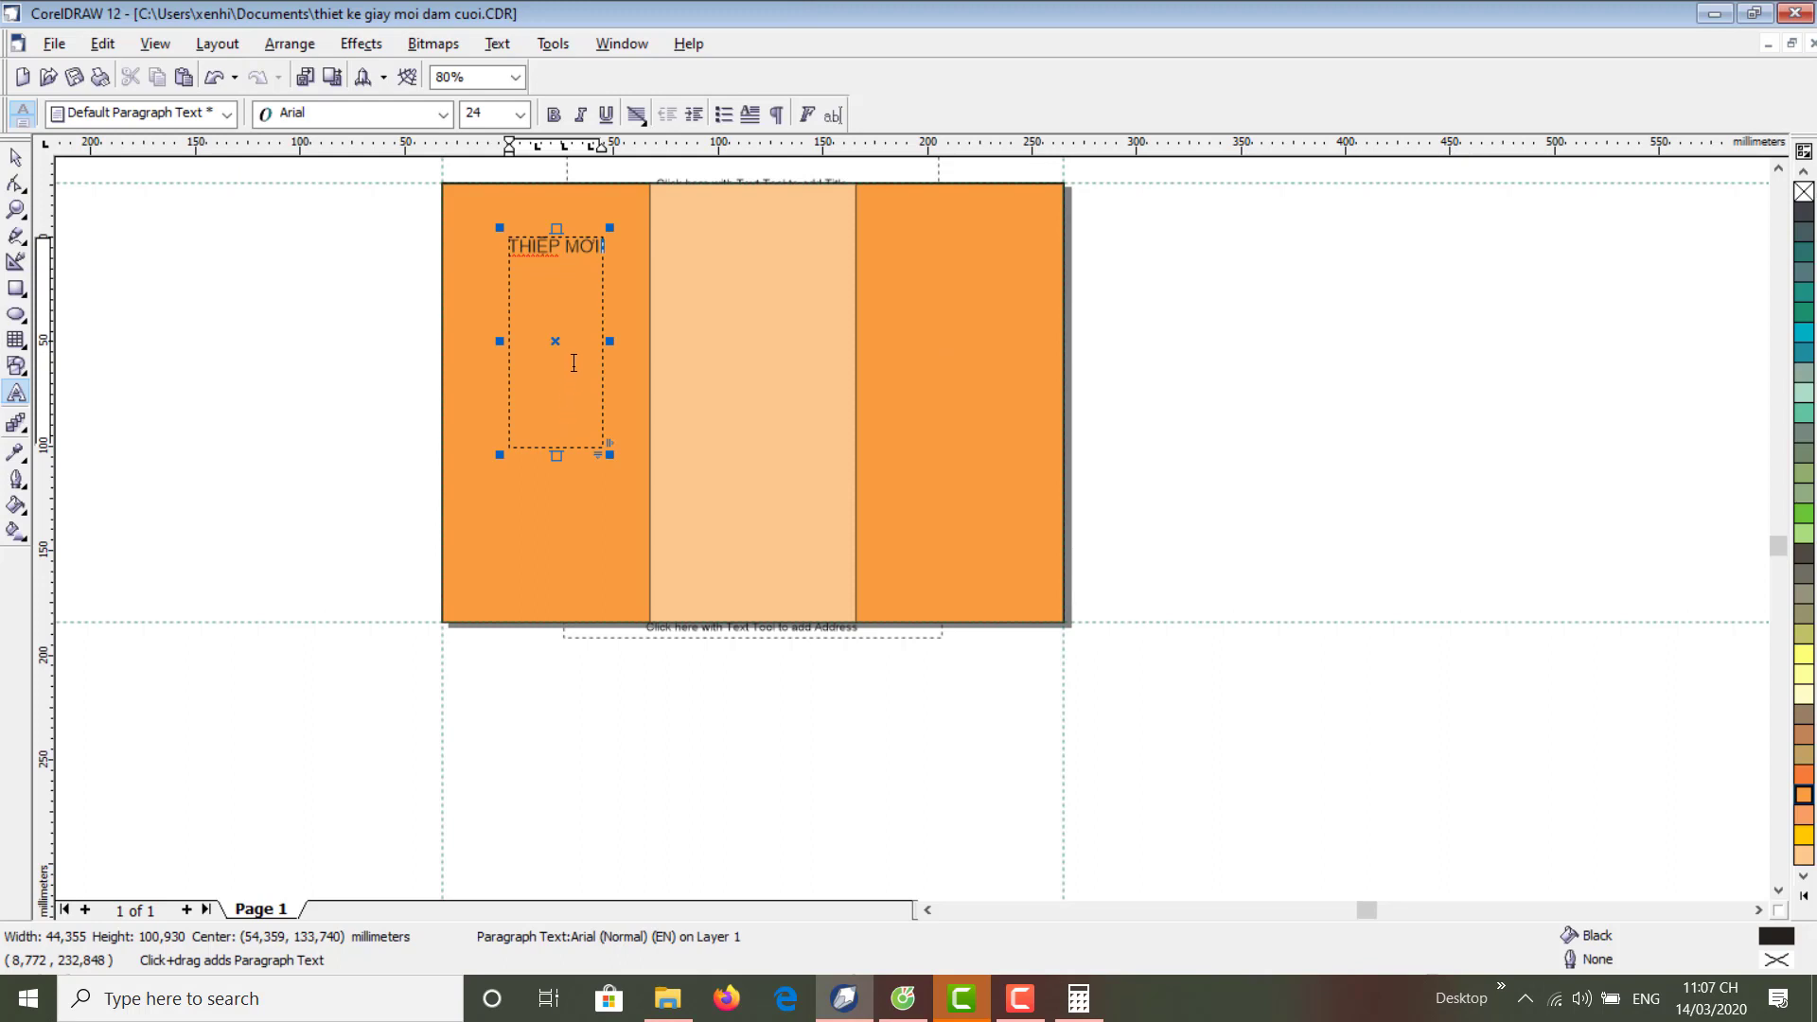
- Finish the text entry, select the "THIEP MOI" frame as an object and rotate it slightly clockwise, to about 60 by 107 mm overall
key(ctrl+space)
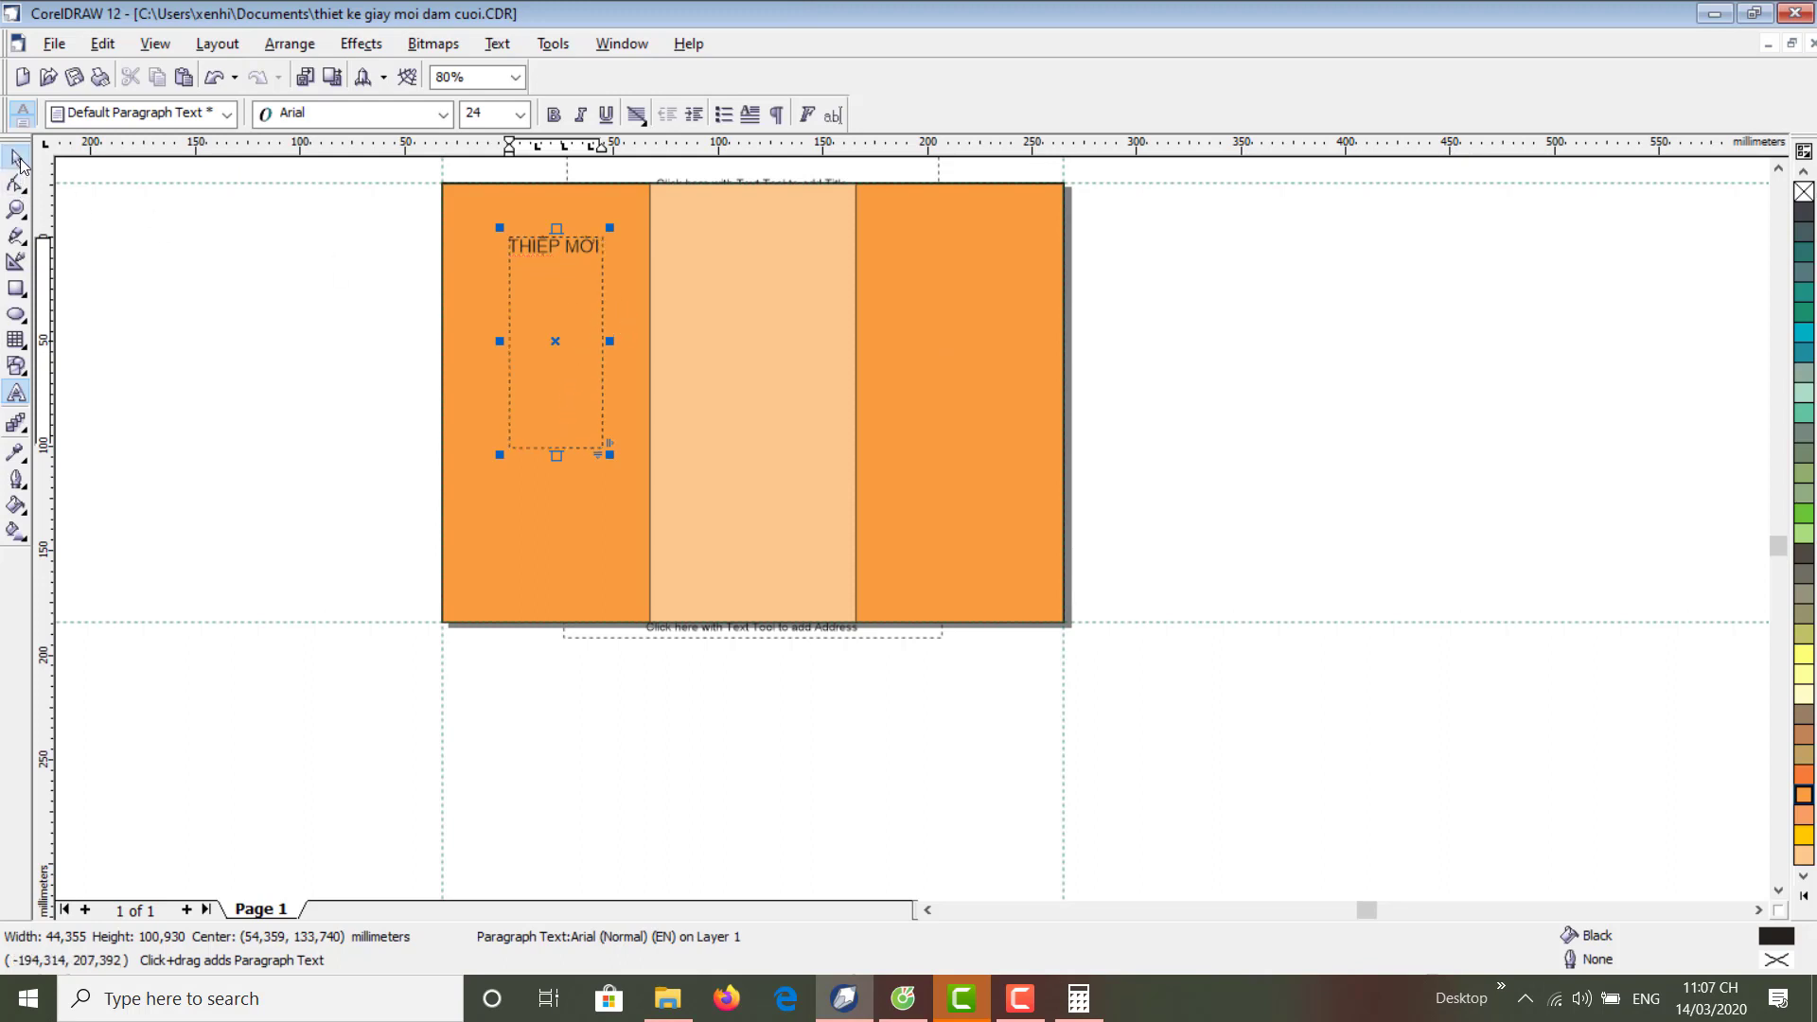
click(579, 343)
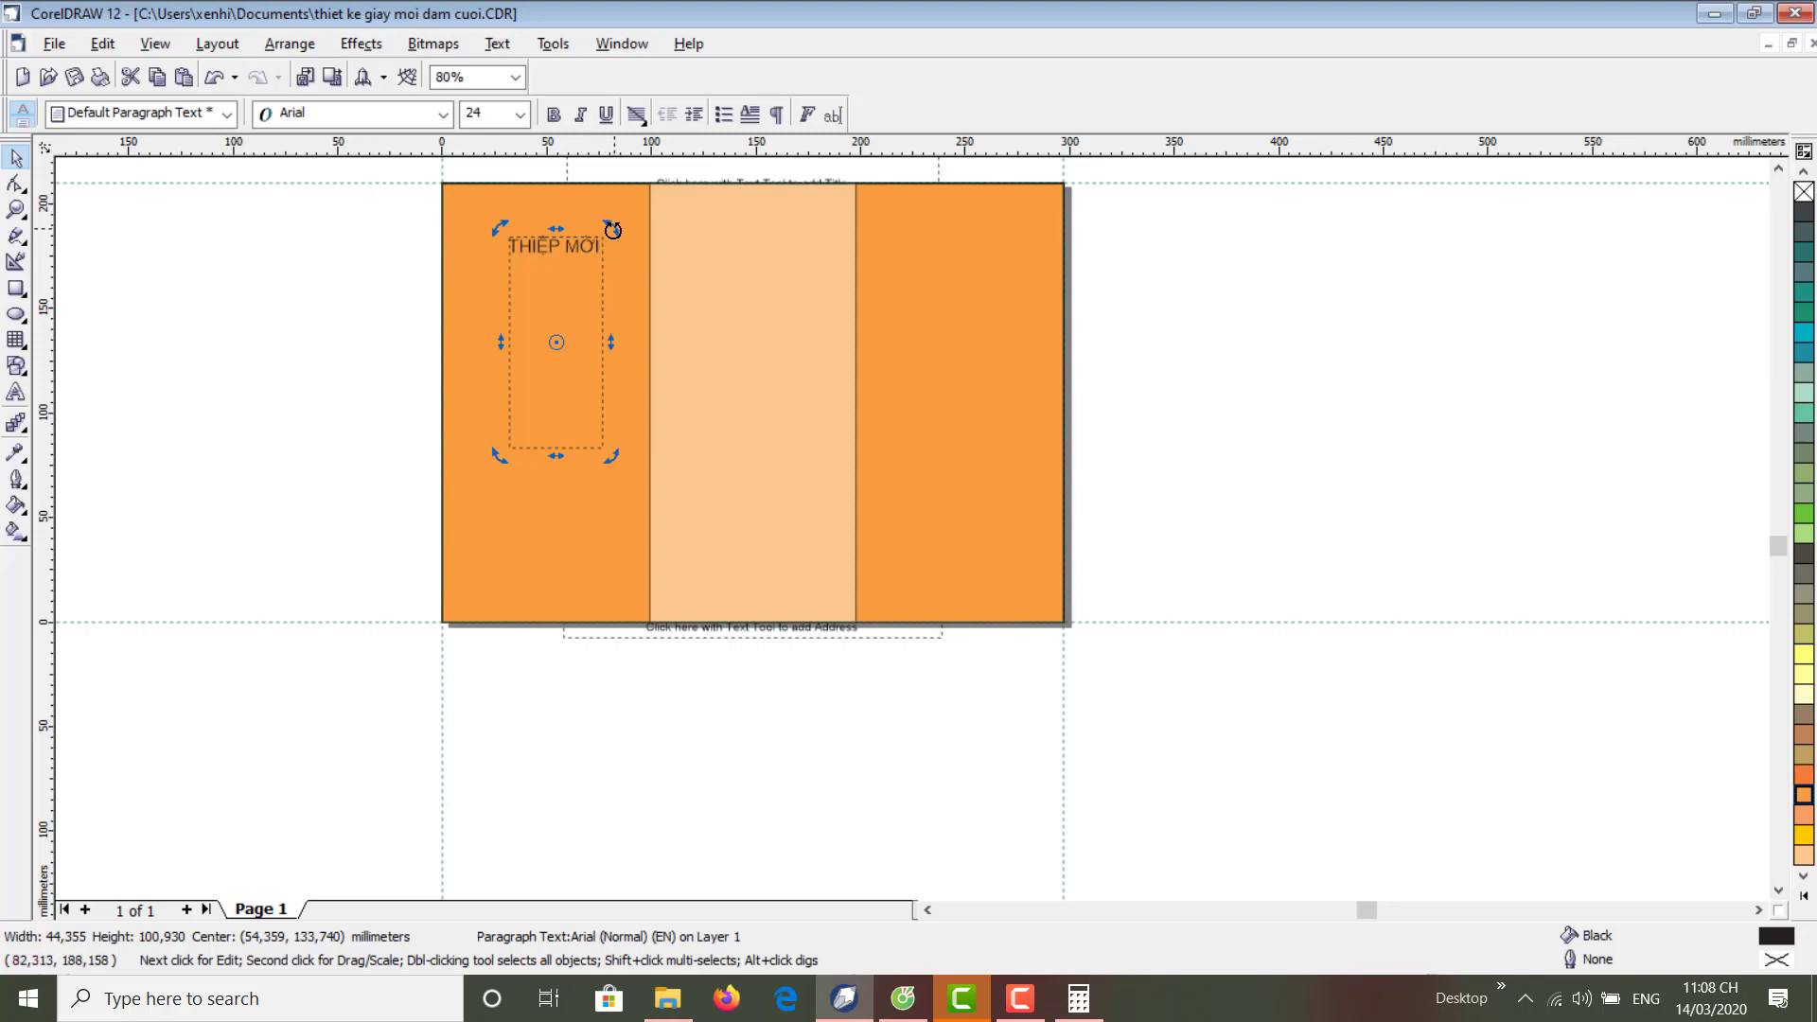
click(19, 159)
click(596, 330)
mouse_move(555, 454)
mouse_down()
mouse_move(581, 447)
mouse_move(516, 450)
mouse_move(610, 434)
mouse_move(527, 436)
mouse_move(555, 441)
mouse_up()
mouse_move(613, 227)
mouse_down()
mouse_move(646, 265)
mouse_move(628, 211)
mouse_move(608, 223)
mouse_up()
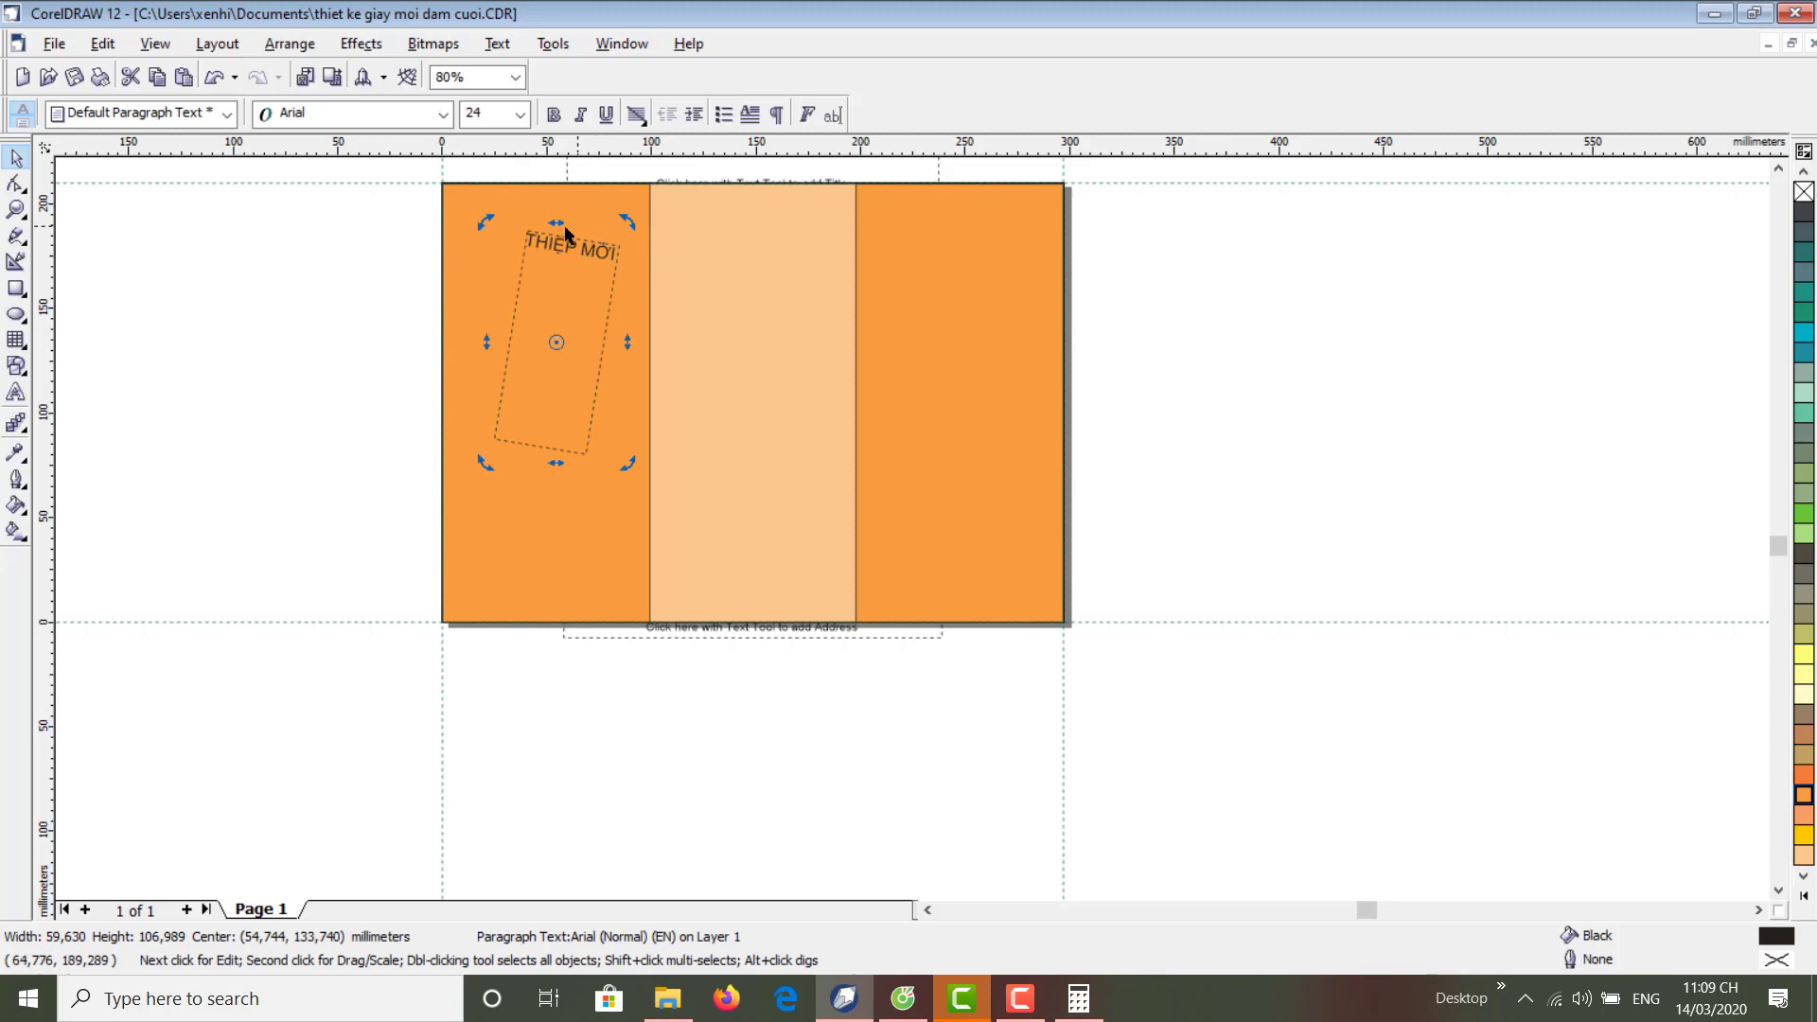